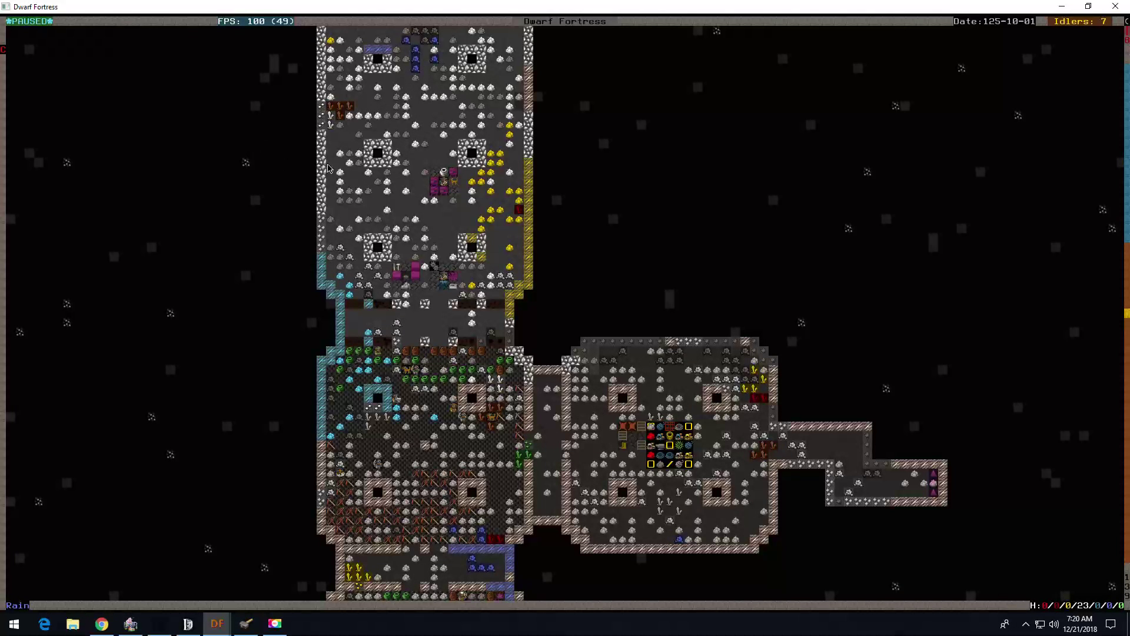
Step: Review the fortress animals list and kitchen ingredient permissions in the status overview
{"action": "key", "text": "z"}
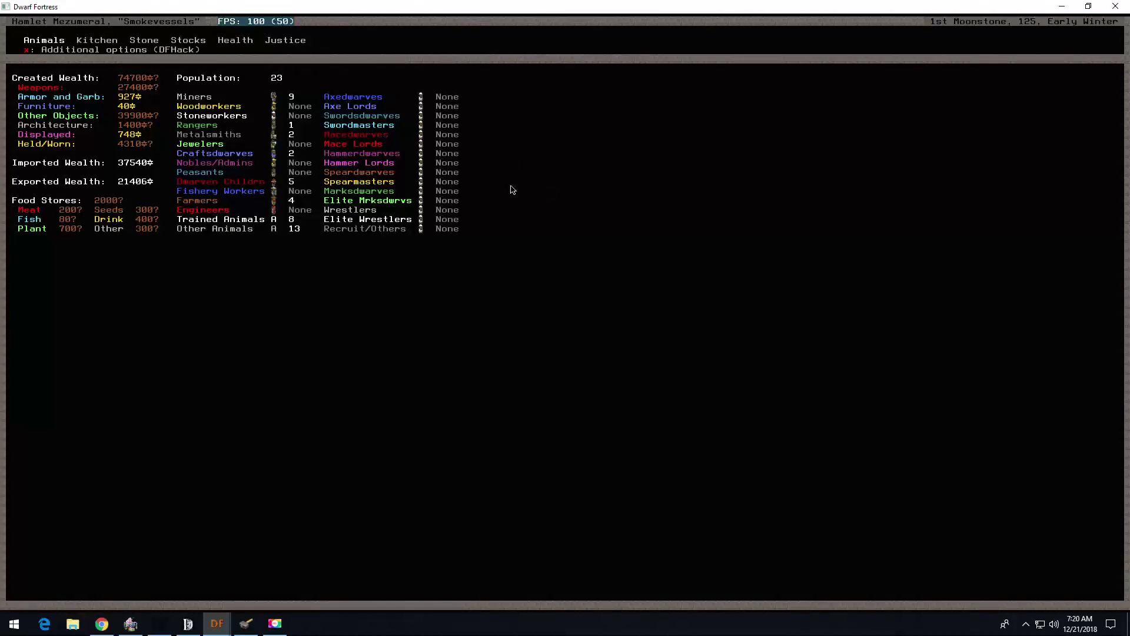
{"action": "key", "text": "Return"}
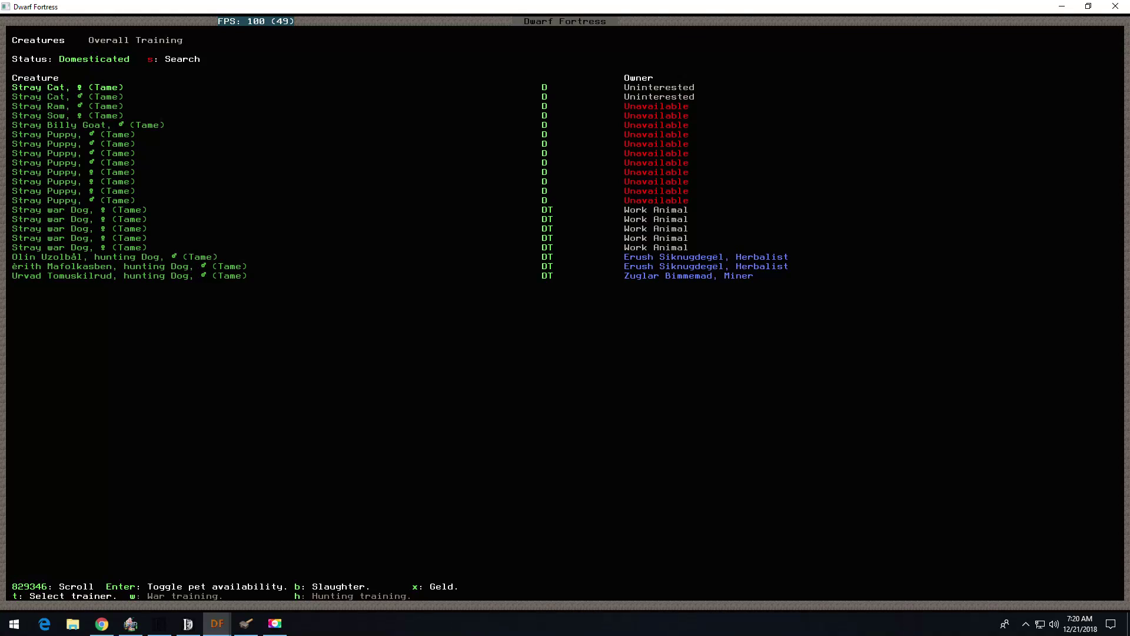
{"action": "key", "text": "Escape"}
{"action": "key", "text": "Return"}
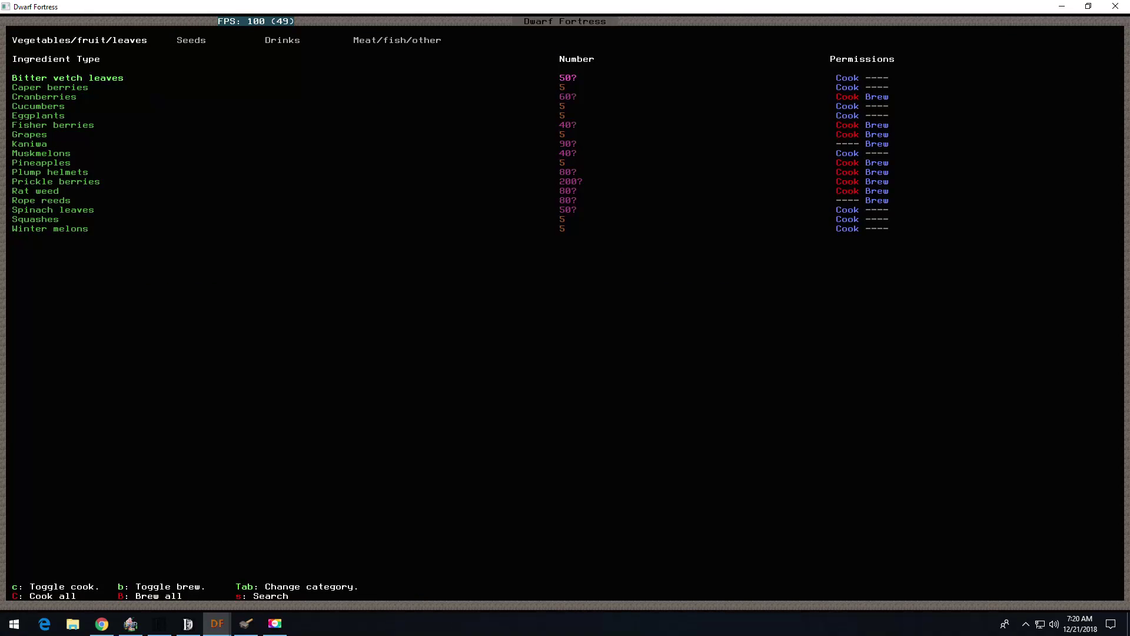
{"action": "key", "text": "Tab"}
{"action": "key", "text": "Tab"}
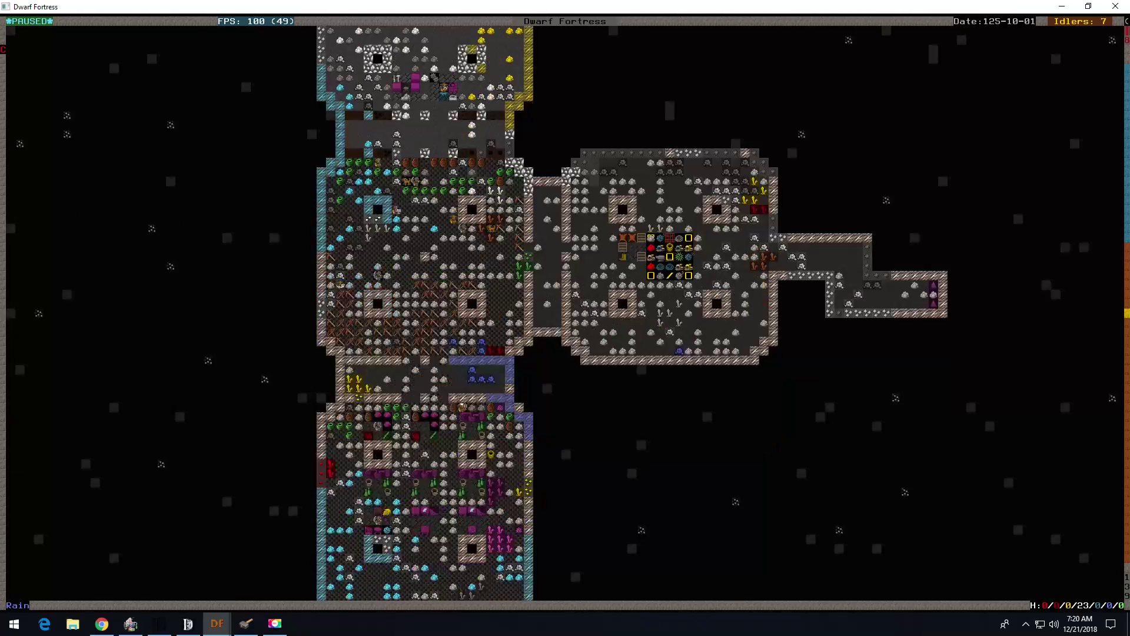
{"action": "key", "text": "less"}
Step: At the surface Farmer's Workshop, queue Milk Animal and a repeating Shear Animal task
{"action": "key", "text": "shift+Down"}
{"action": "key", "text": "shift+Down"}
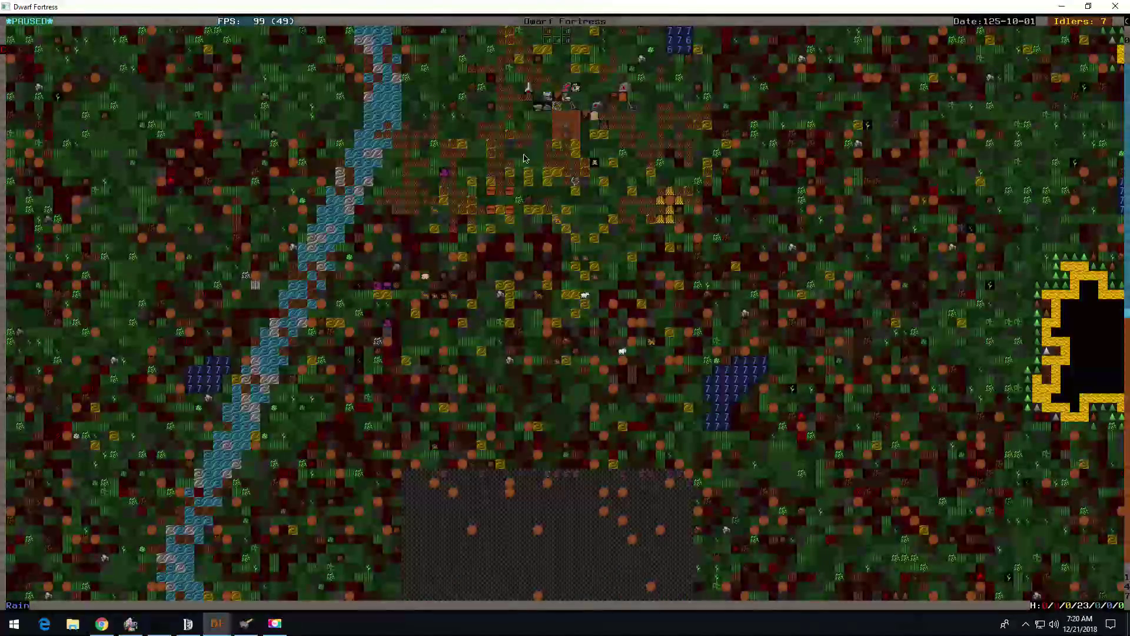
{"action": "key", "text": "q"}
{"action": "key", "text": "a"}
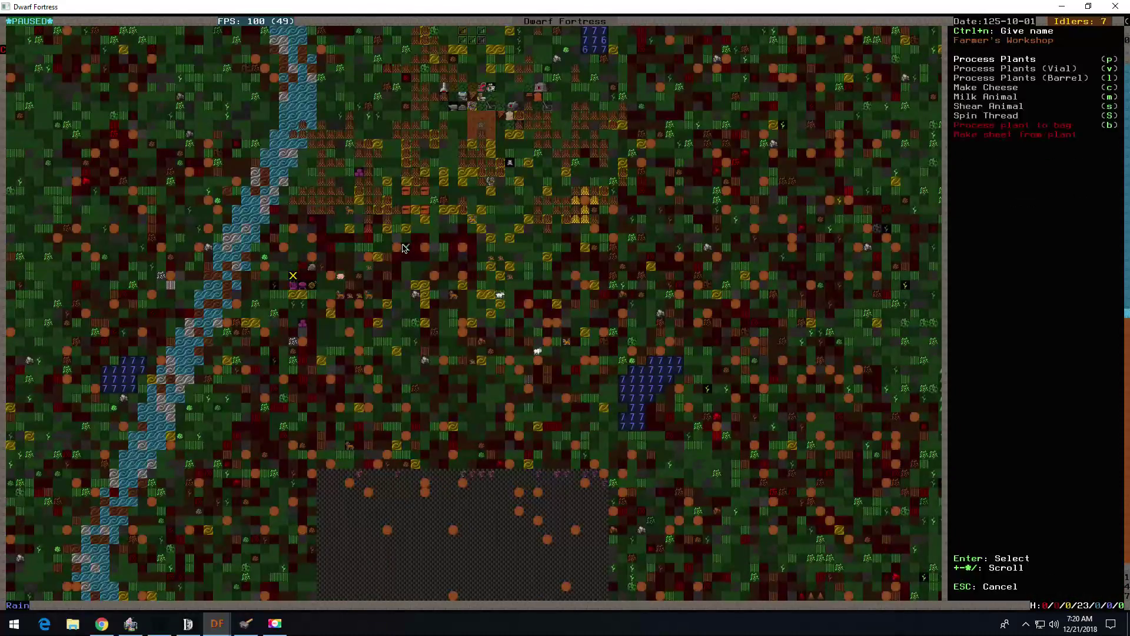
{"action": "key", "text": "Down"}
{"action": "key", "text": "Down"}
{"action": "key", "text": "Down"}
{"action": "key", "text": "Return"}
{"action": "key", "text": "a"}
{"action": "key", "text": "Down"}
{"action": "key", "text": "Down"}
{"action": "key", "text": "Down"}
{"action": "key", "text": "Return"}
{"action": "key", "text": "r"}
{"action": "key", "text": "Escape"}
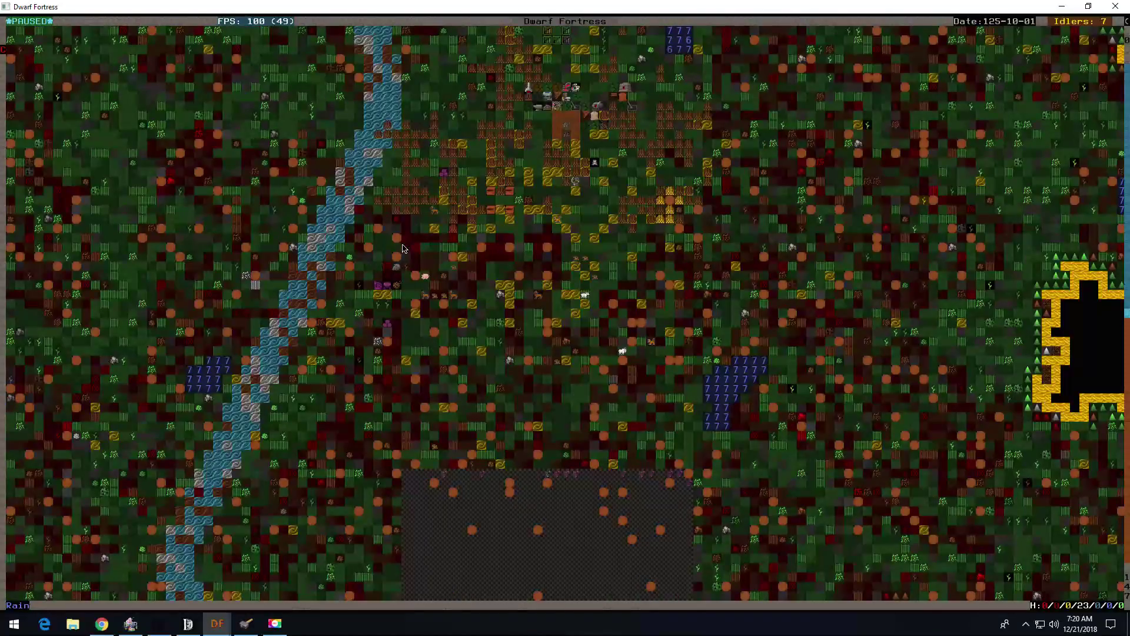
Step: Resume the game, check SoundSense, and return to Dwarf Fortress's designation options
{"action": "key", "text": "space"}
{"action": "key", "text": "shift+Up"}
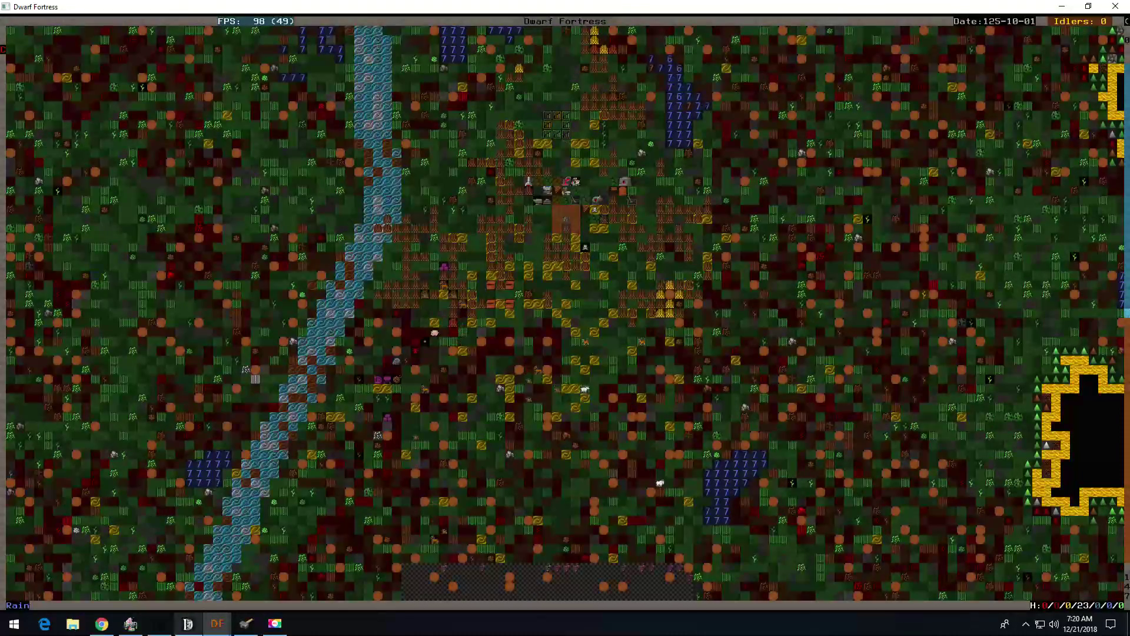
{"action": "left_click", "coordinate": [188, 624]}
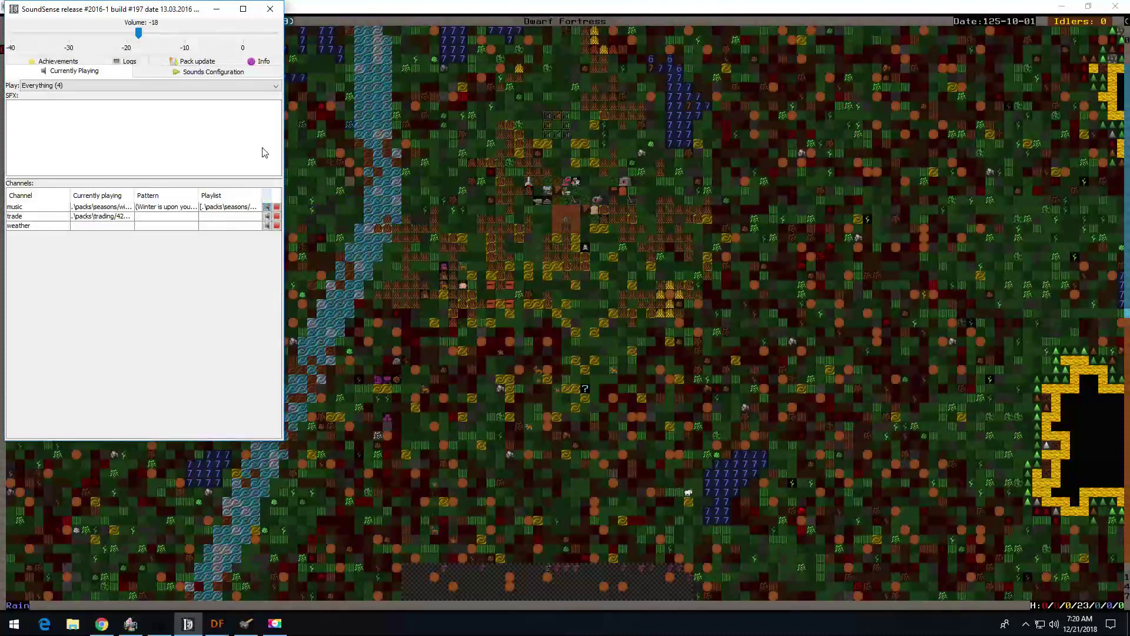
{"action": "left_click", "coordinate": [649, 350]}
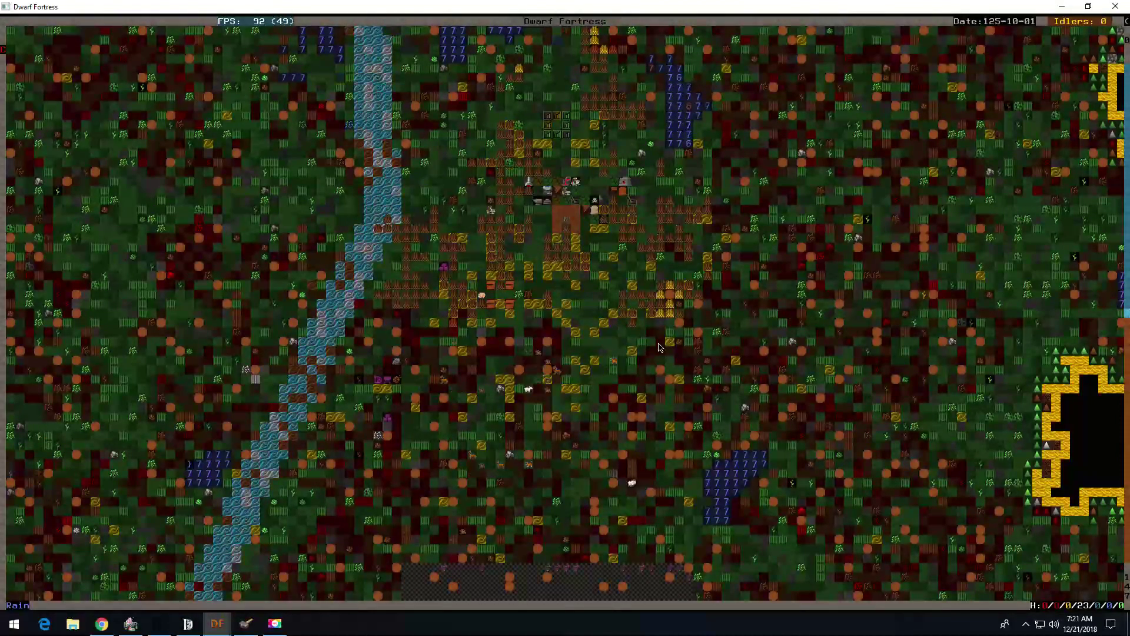
{"action": "key", "text": "Right"}
{"action": "key", "text": "Right"}
{"action": "key", "text": "Right"}
{"action": "key", "text": "Right"}
{"action": "key", "text": "Right"}
{"action": "scroll", "coordinate": [659, 348], "scroll_direction": "up", "scroll_amount": 2}
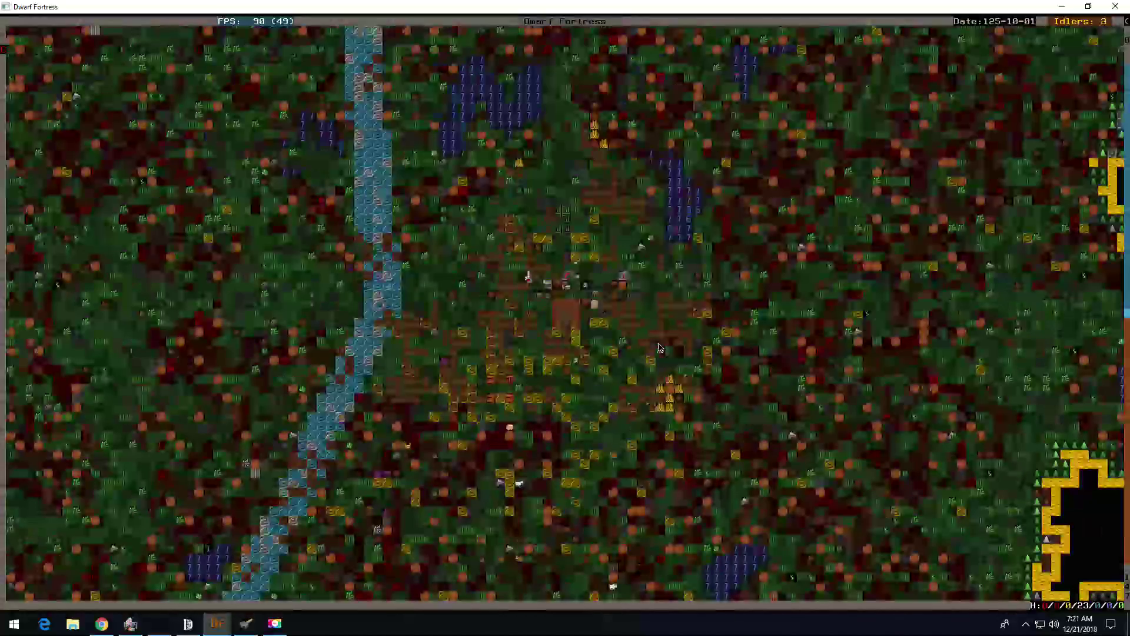
{"action": "key", "text": "d"}
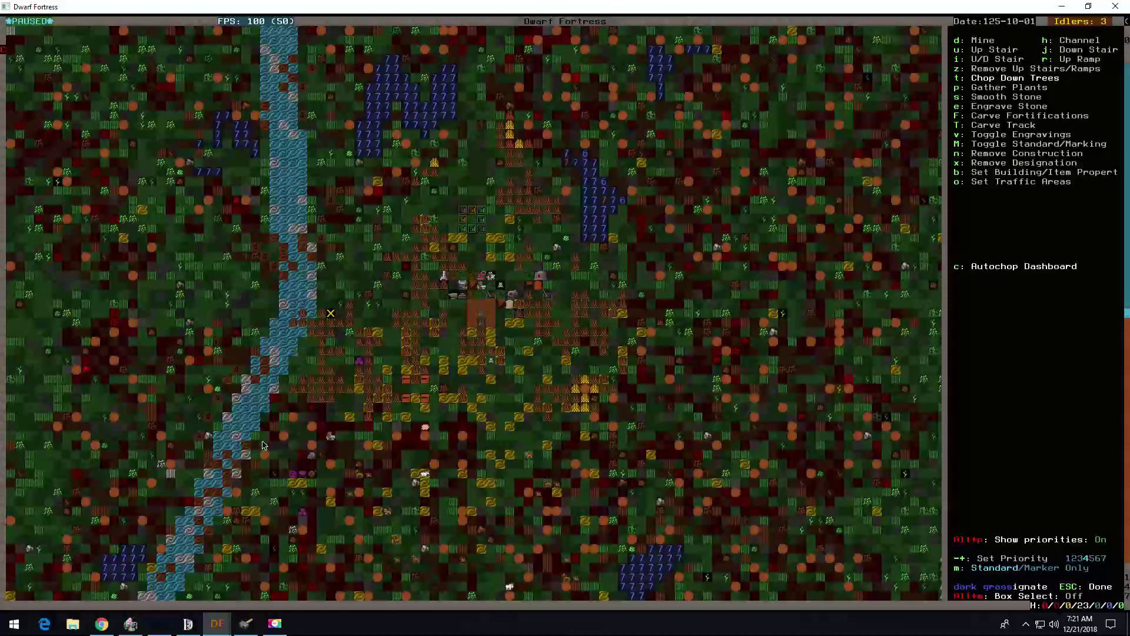
Step: Exit the designations menu twice, unpausing each time, while viewing the eastern surface
{"action": "key", "text": "Escape"}
{"action": "key", "text": "space"}
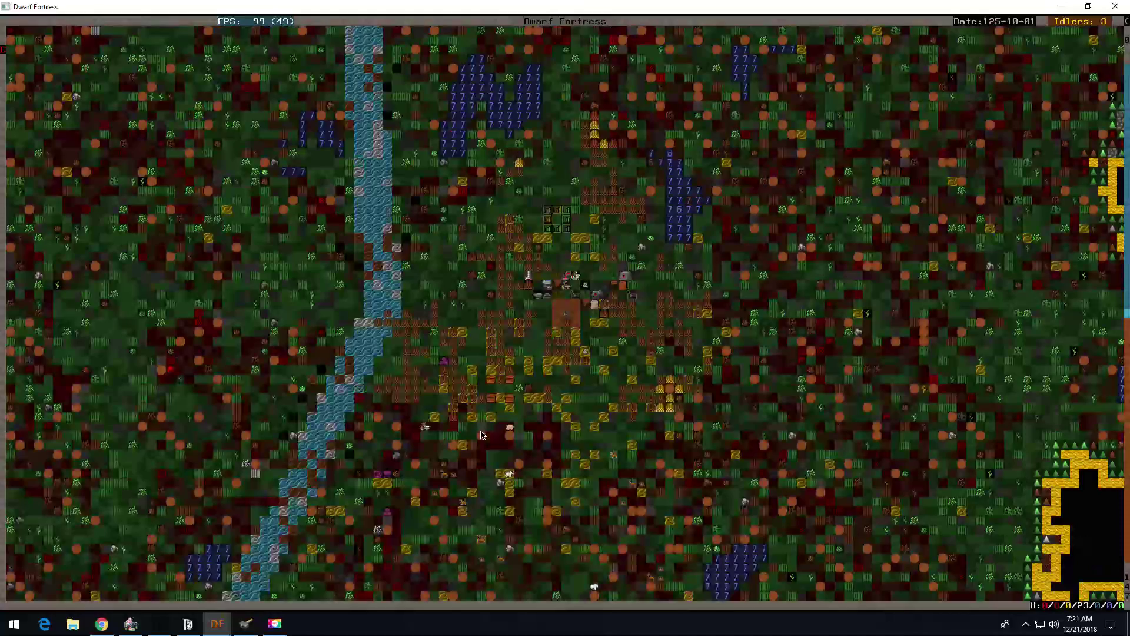
{"action": "key", "text": "d"}
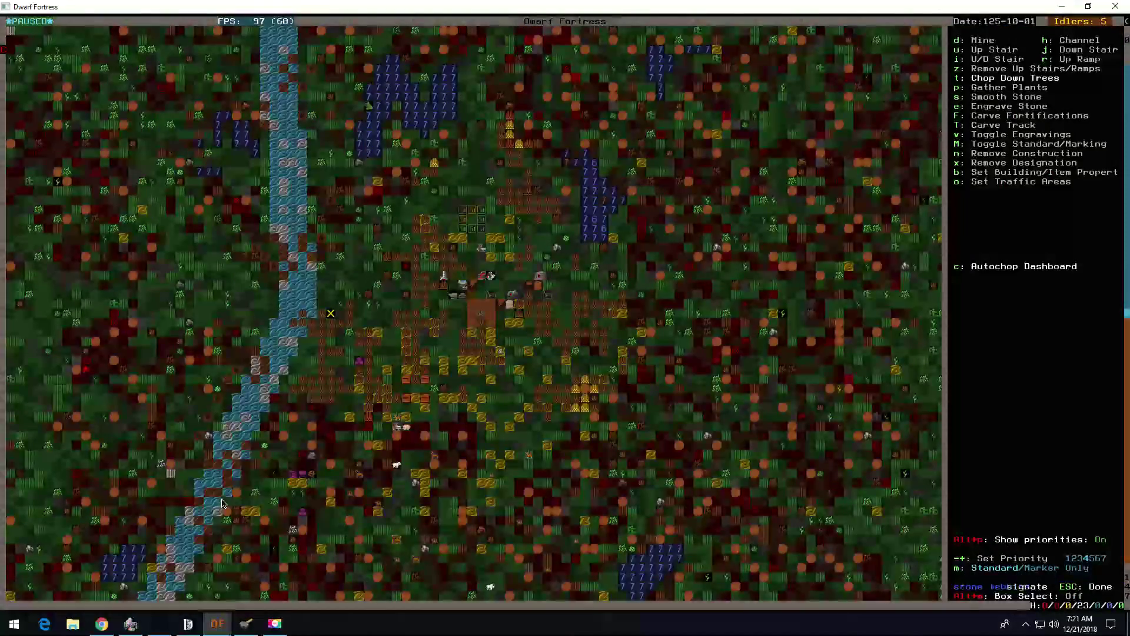
{"action": "key", "text": "Escape"}
{"action": "key", "text": "space"}
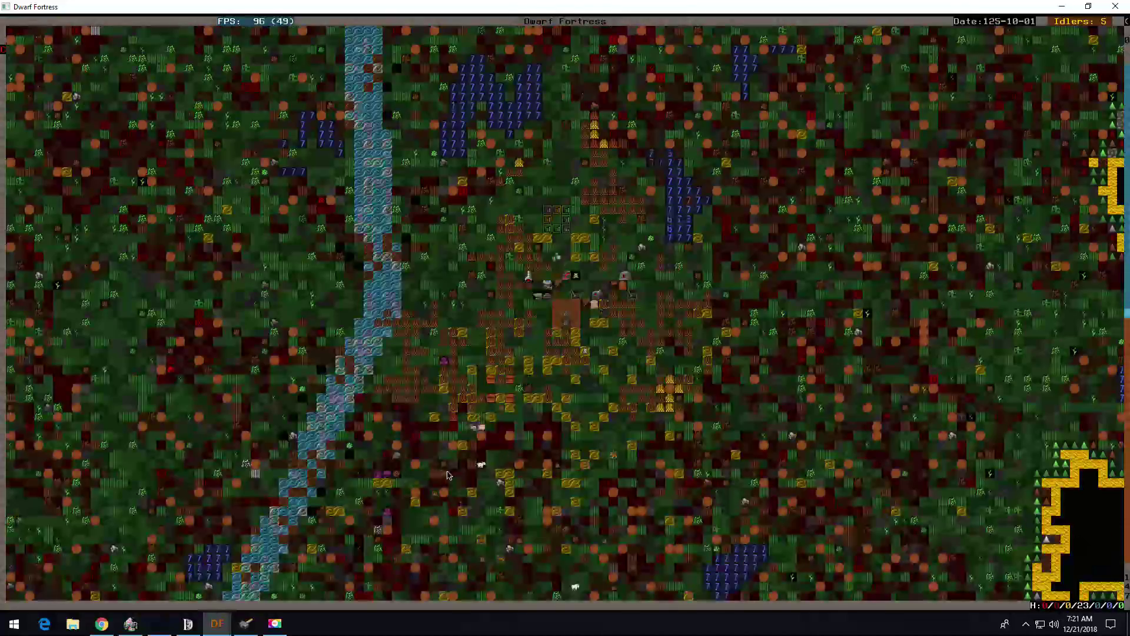
{"action": "key", "text": "shift+Right"}
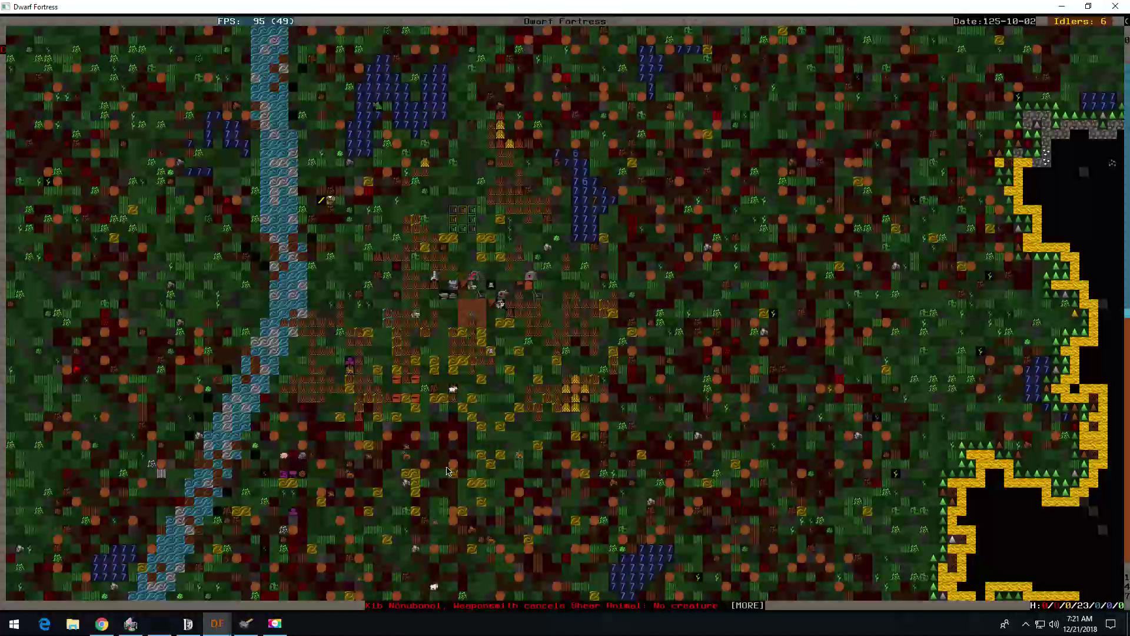
Step: Mark the stray ram, sow and billy goat for slaughter, then descend underground
{"action": "key", "text": "z"}
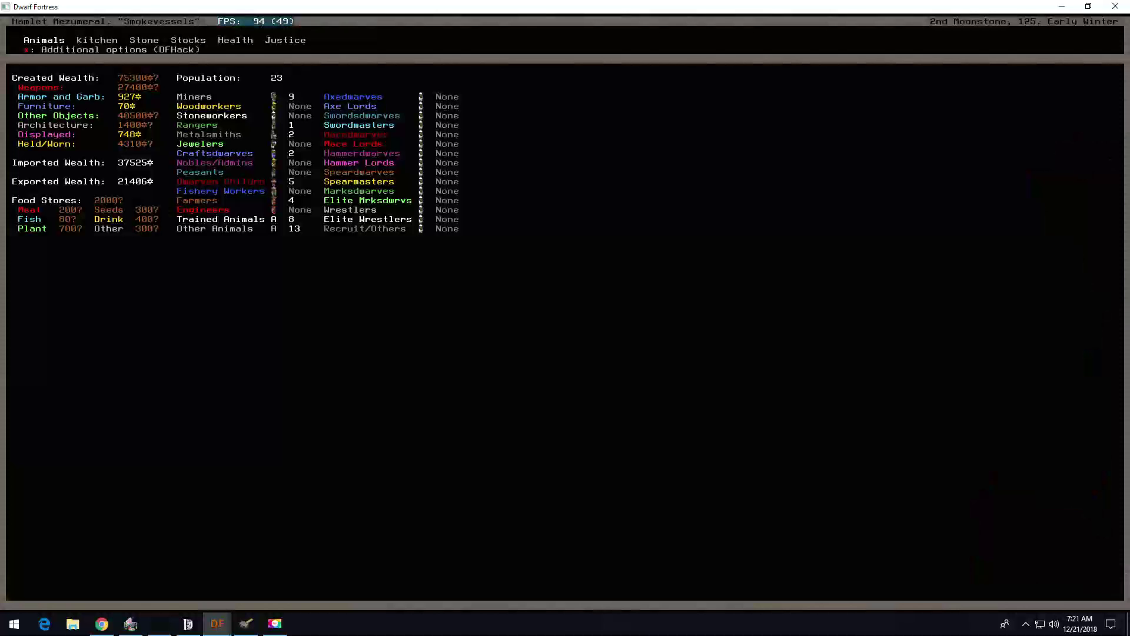
{"action": "key", "text": "Return"}
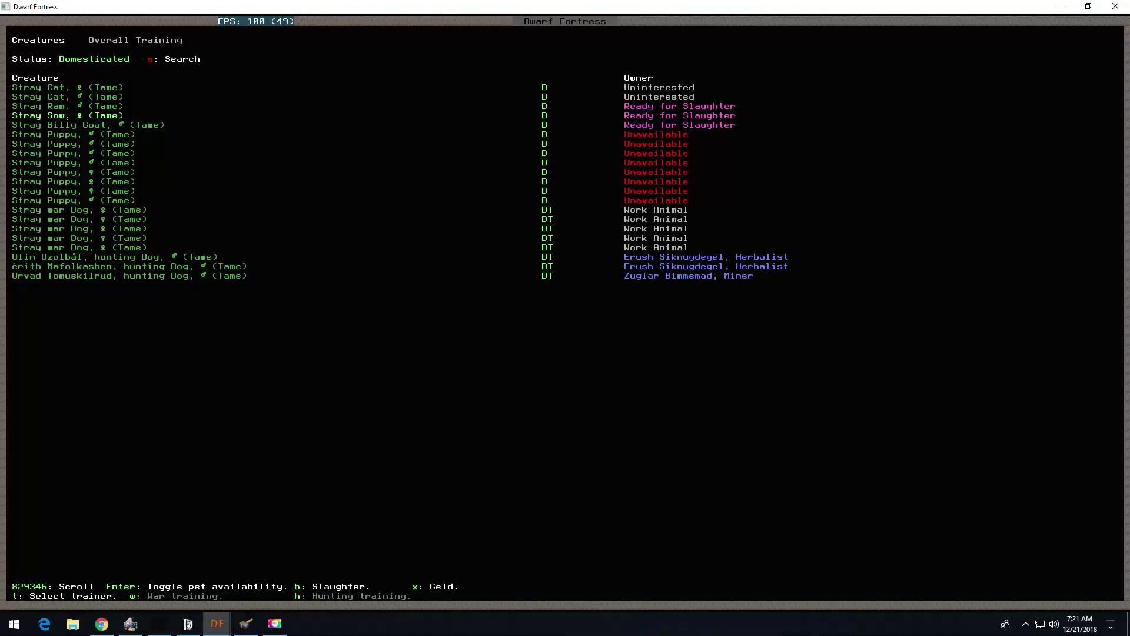
{"action": "key", "text": "Escape"}
{"action": "key", "text": "Escape"}
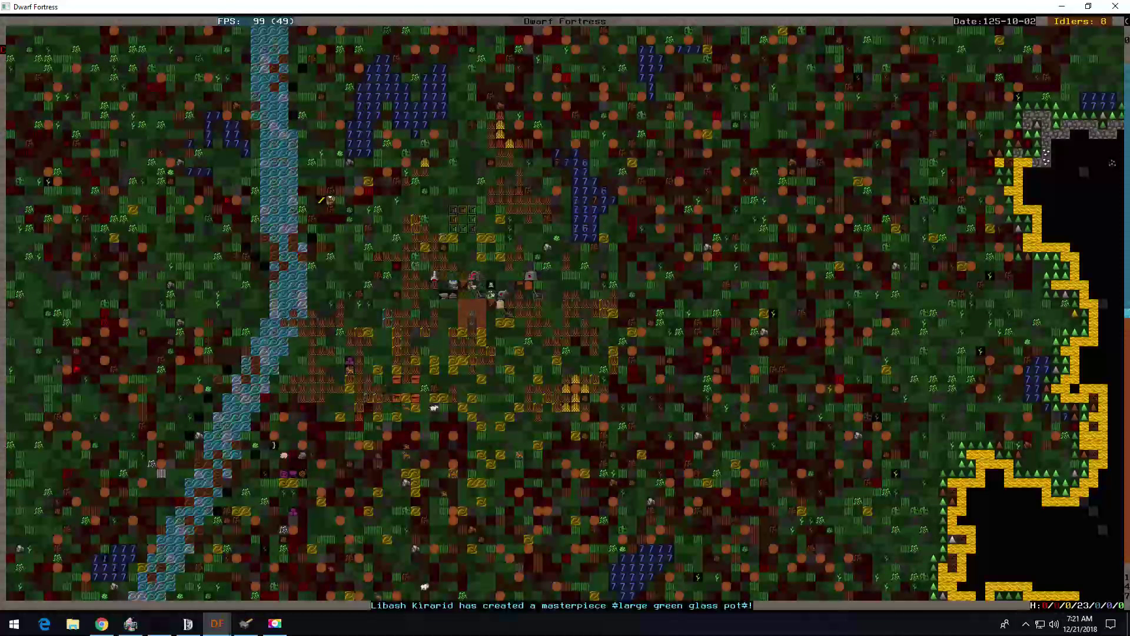
{"action": "key", "text": "shift+period"}
{"action": "key", "text": "shift+period"}
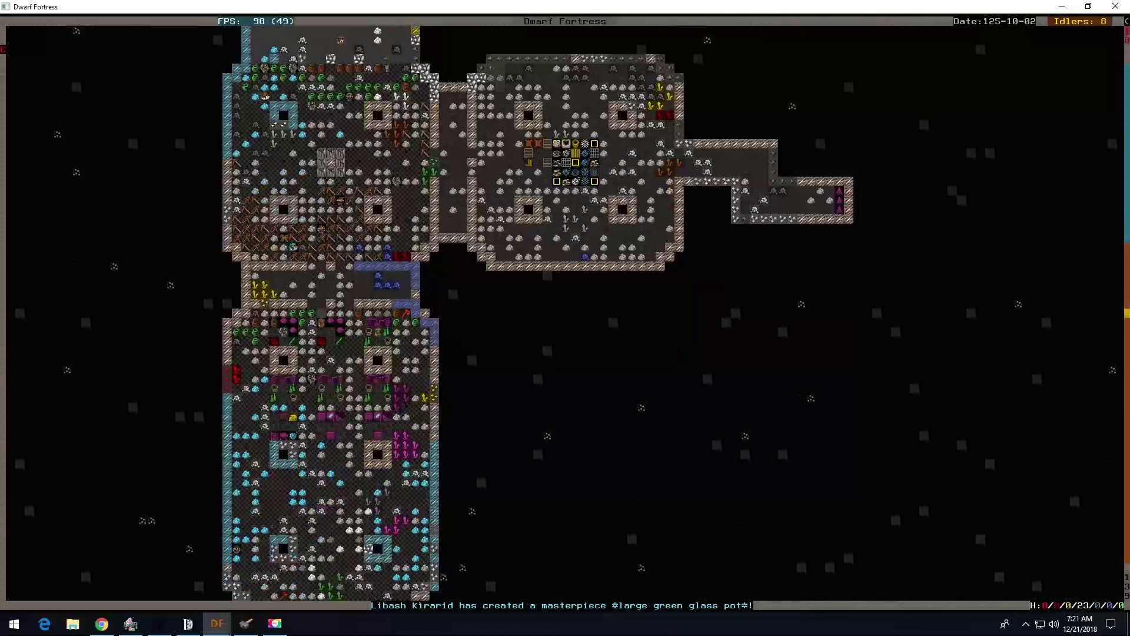
Step: Move to the fortress rooms level, centre the view and pause
{"action": "key", "text": "shift+comma"}
{"action": "key", "text": "shift+comma"}
{"action": "key", "text": "shift+Left"}
{"action": "key", "text": "shift+Left"}
{"action": "key", "text": "shift+Left"}
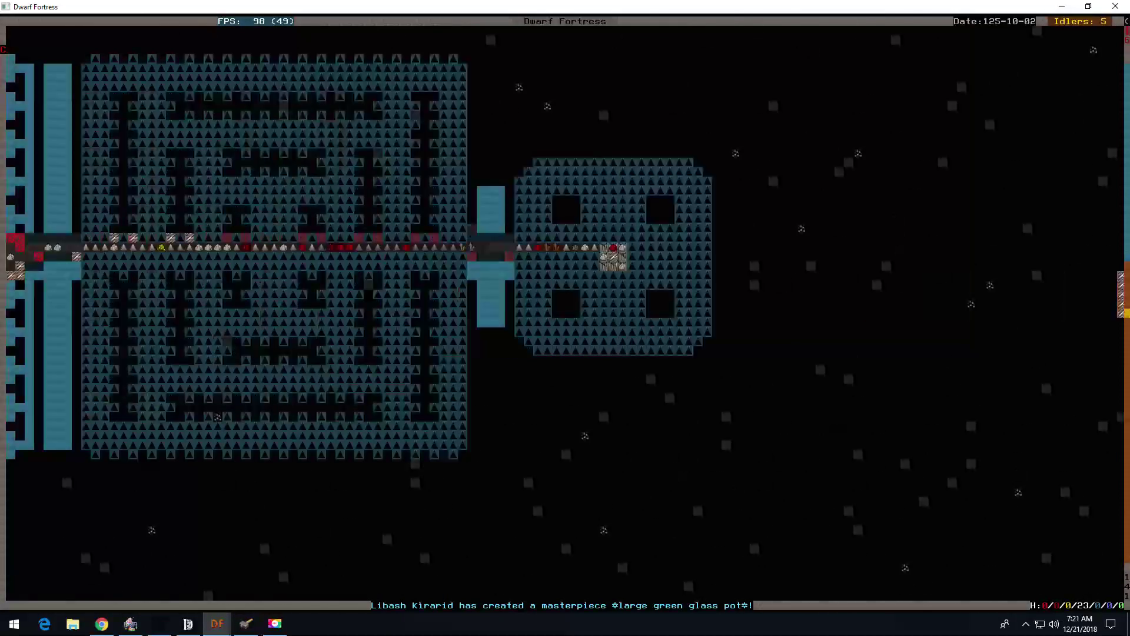
{"action": "key", "text": "shift+Left"}
{"action": "key", "text": "shift+period"}
{"action": "key", "text": "shift+Right"}
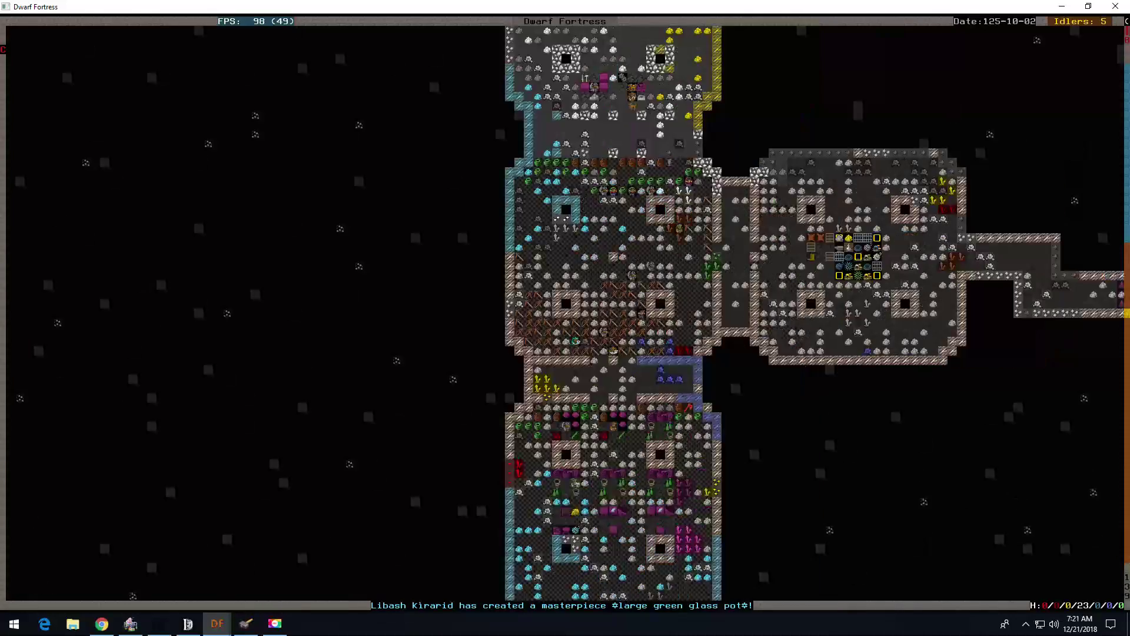
{"action": "key", "text": "shift+Right"}
{"action": "key", "text": "shift+Right"}
{"action": "key", "text": "shift+Up"}
{"action": "key", "text": "shift+Up"}
{"action": "key", "text": "space"}
Step: Start marking a stockpile area, then cancel it and leave stockpile mode
{"action": "key", "text": "p"}
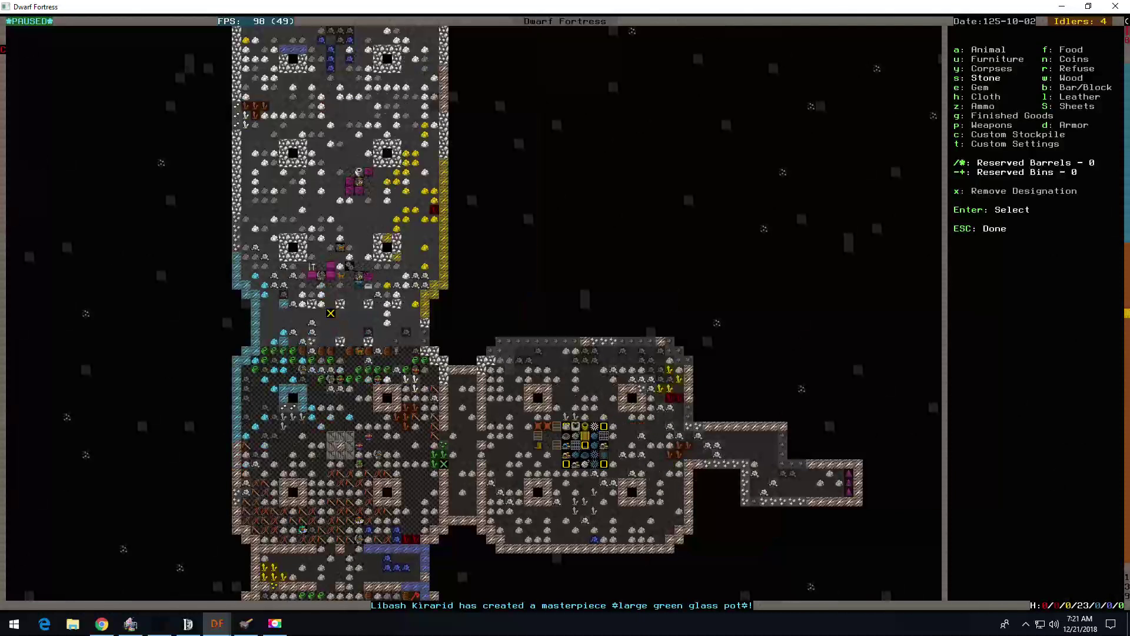
{"action": "key", "text": "Return"}
{"action": "key", "text": "shift+Down"}
{"action": "key", "text": "shift+Down"}
{"action": "key", "text": "shift+Left"}
{"action": "key", "text": "shift+Left"}
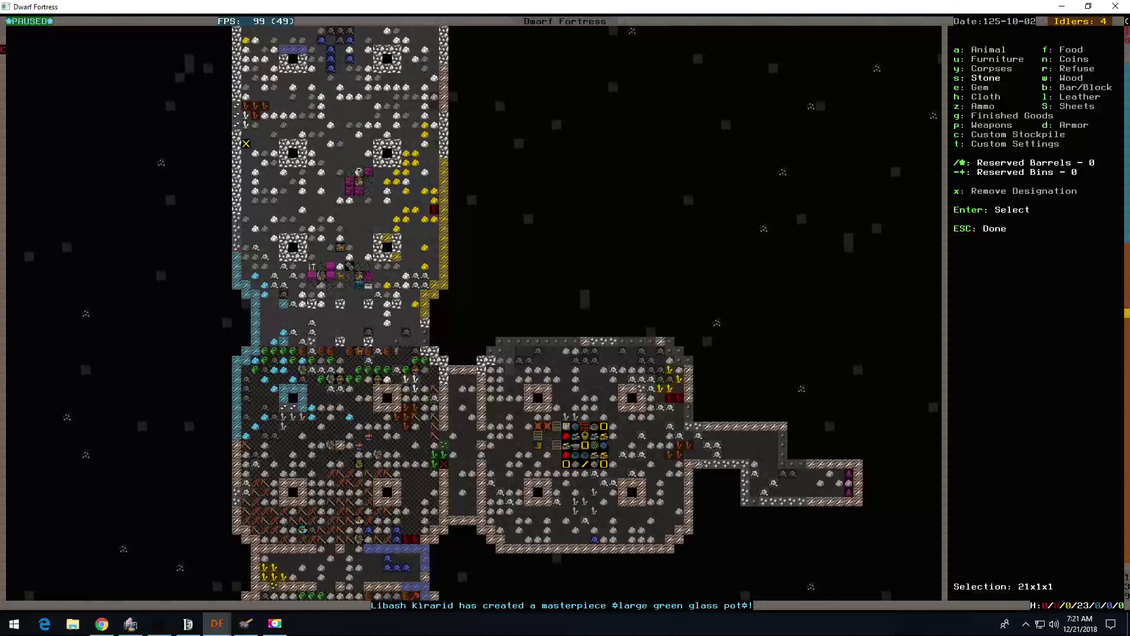
{"action": "key", "text": "Return"}
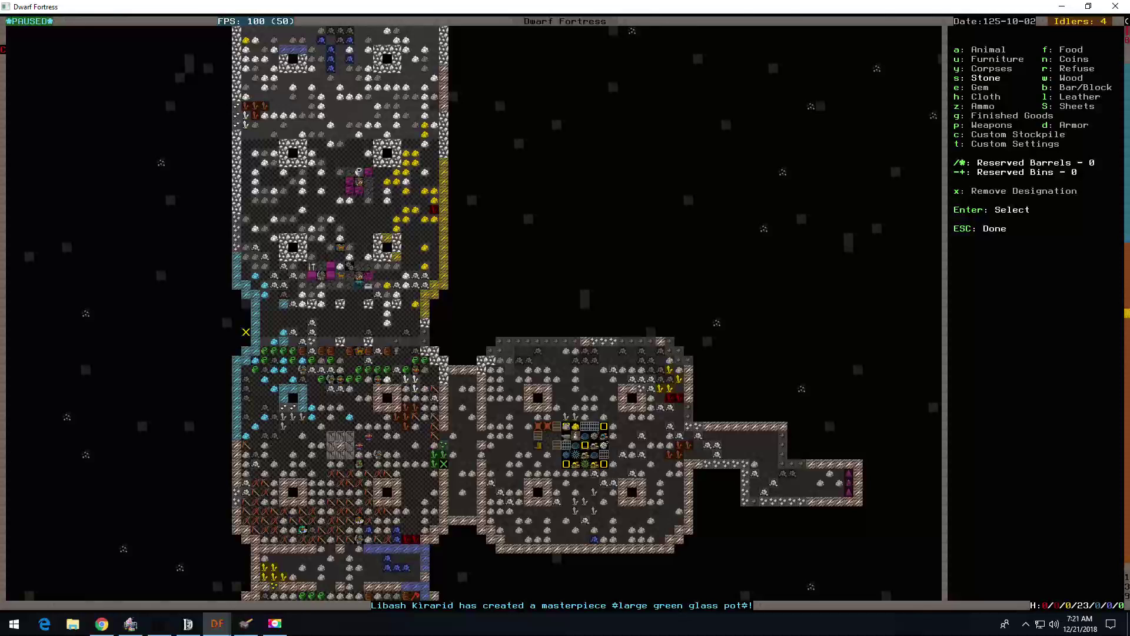
{"action": "key", "text": "Escape"}
Step: Block metal ores, economic stone and clay on Stone Stockpile #6, then browse Other Stone
{"action": "key", "text": "q"}
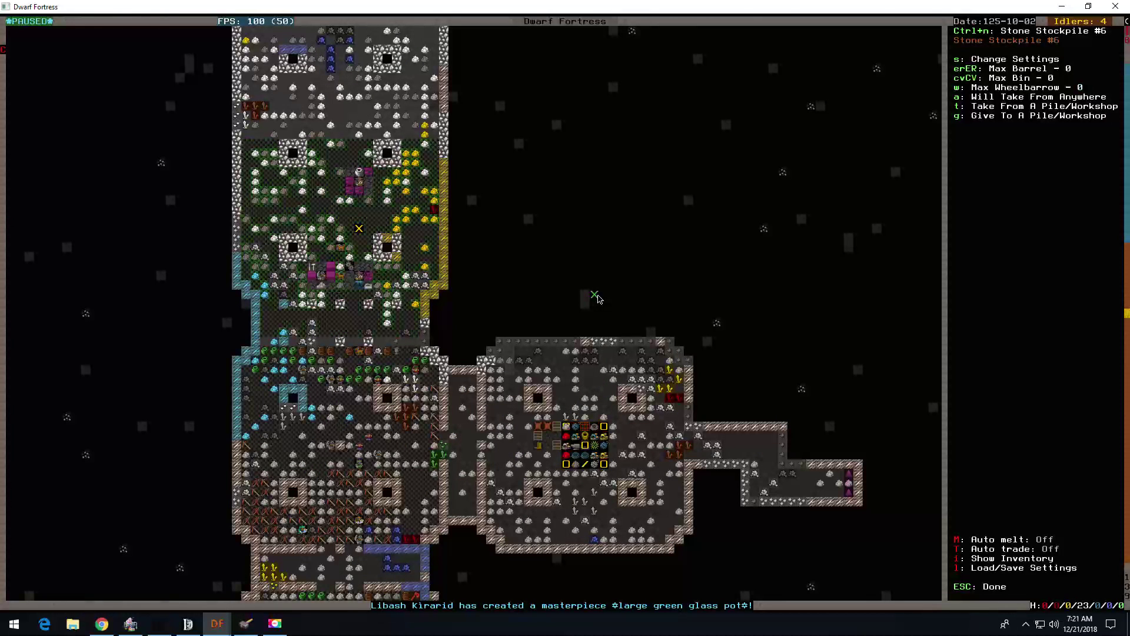
{"action": "key", "text": "s"}
{"action": "key", "text": "Down"}
{"action": "key", "text": "Down"}
{"action": "key", "text": "Down"}
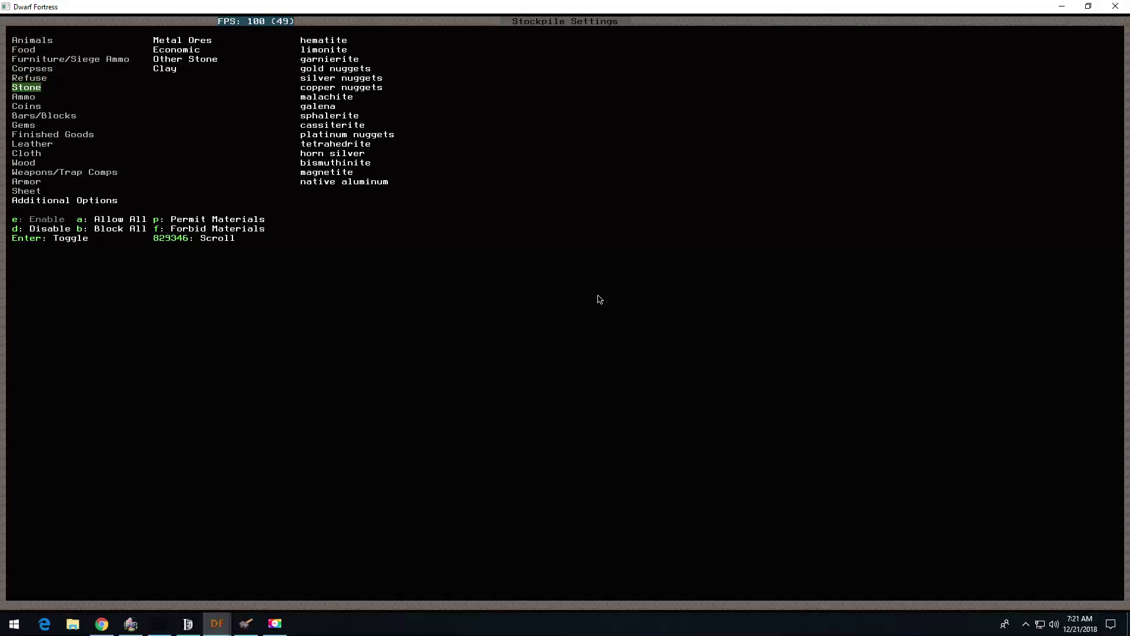
{"action": "key", "text": "b"}
{"action": "key", "text": "Down"}
{"action": "key", "text": "b"}
{"action": "key", "text": "Down"}
{"action": "key", "text": "Down"}
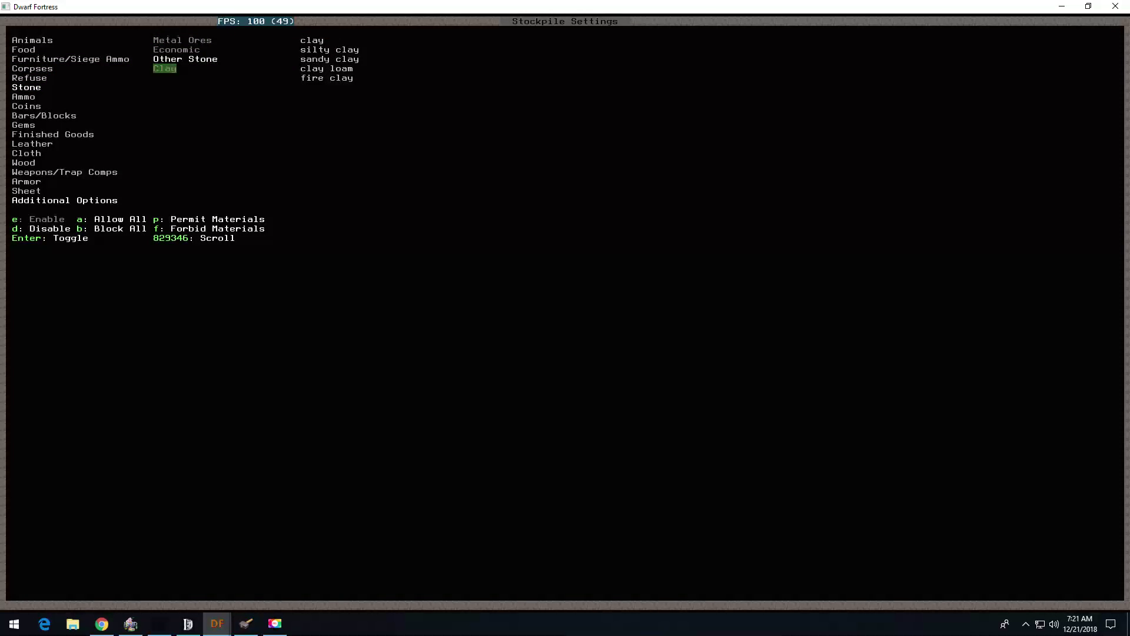
{"action": "key", "text": "b"}
{"action": "key", "text": "Up"}
{"action": "key", "text": "Right"}
{"action": "key", "text": "Up"}
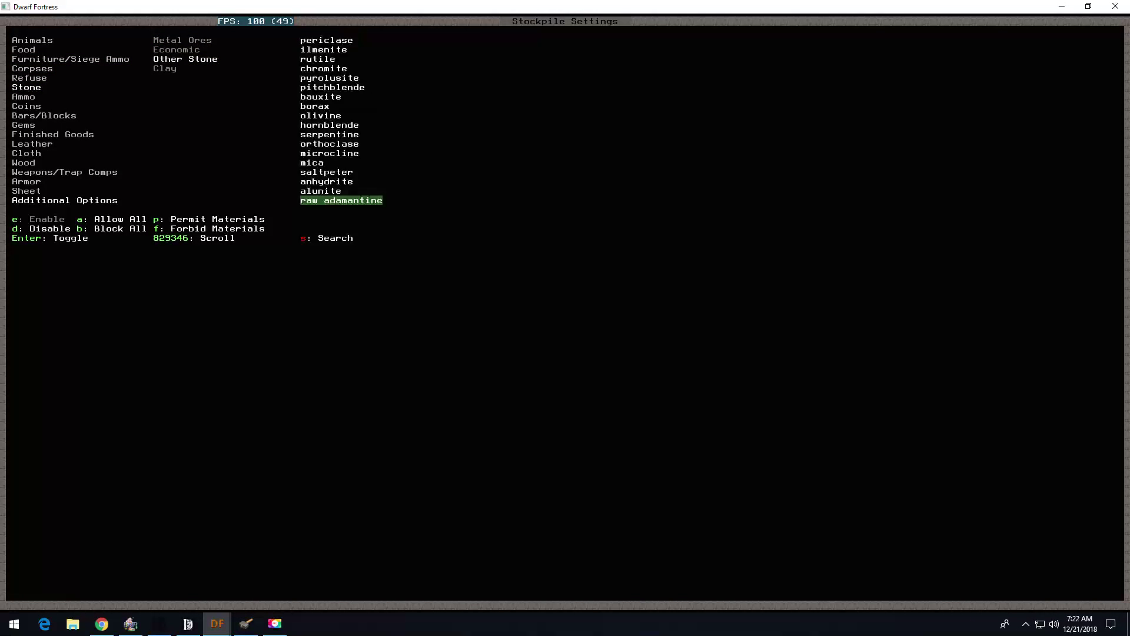
{"action": "key", "text": "Up"}
{"action": "key", "text": "Up"}
{"action": "key", "text": "Up"}
{"action": "key", "text": "Up"}
{"action": "key", "text": "Up"}
{"action": "key", "text": "Up"}
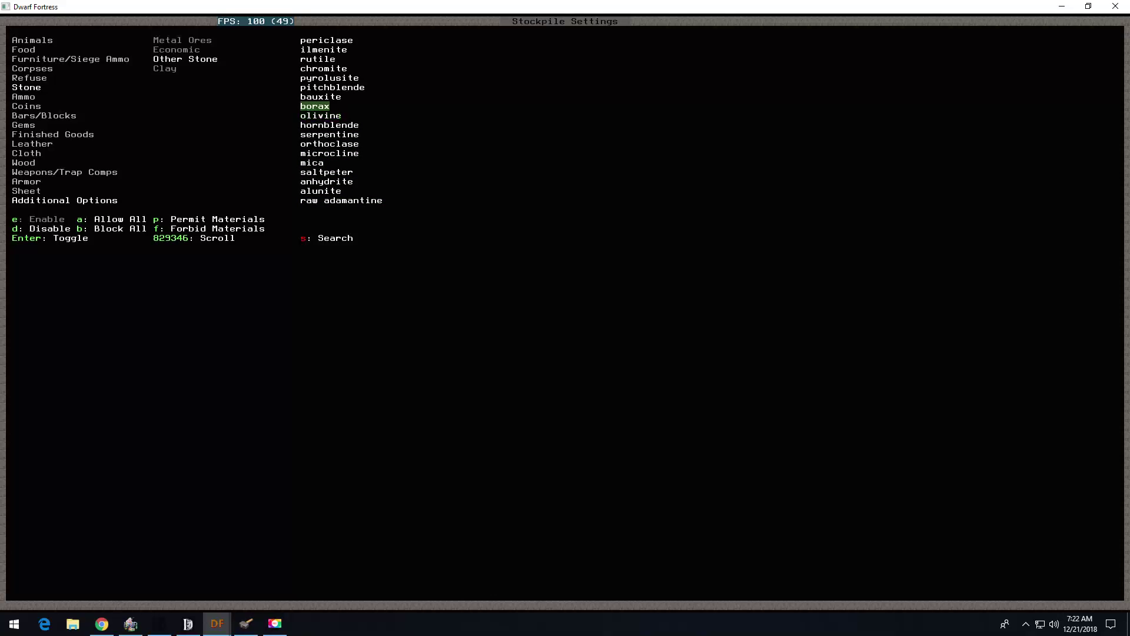
{"action": "key", "text": "Up"}
{"action": "key", "text": "Up"}
Step: Close the stockpile settings, resume, and pan around the fortress levels
{"action": "key", "text": "Escape"}
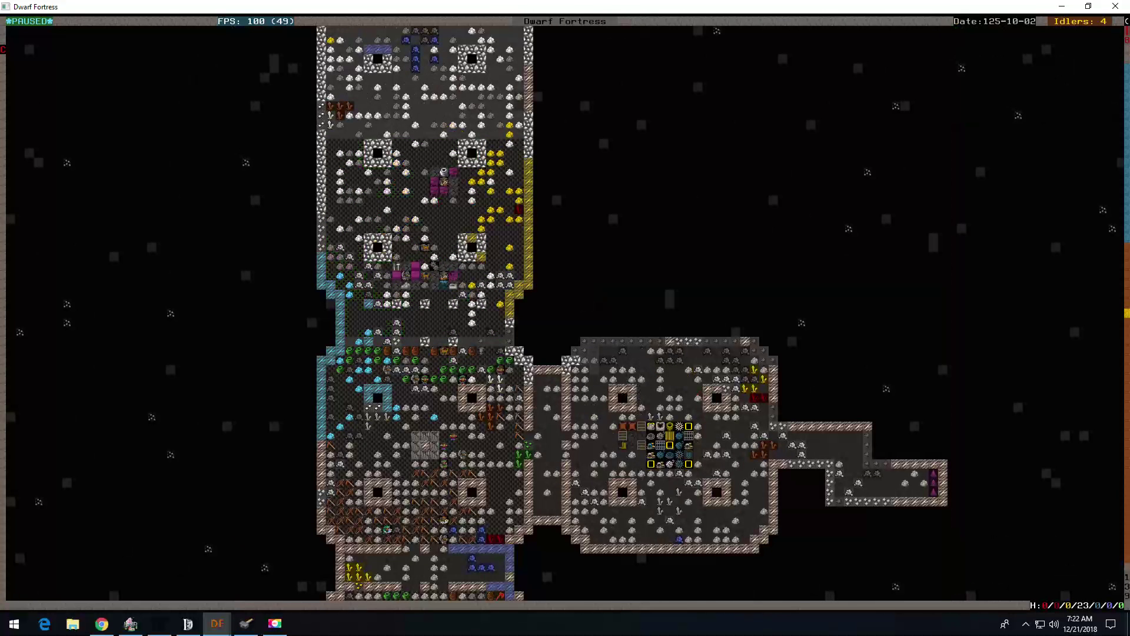
{"action": "key", "text": "space"}
{"action": "key", "text": "shift+Down"}
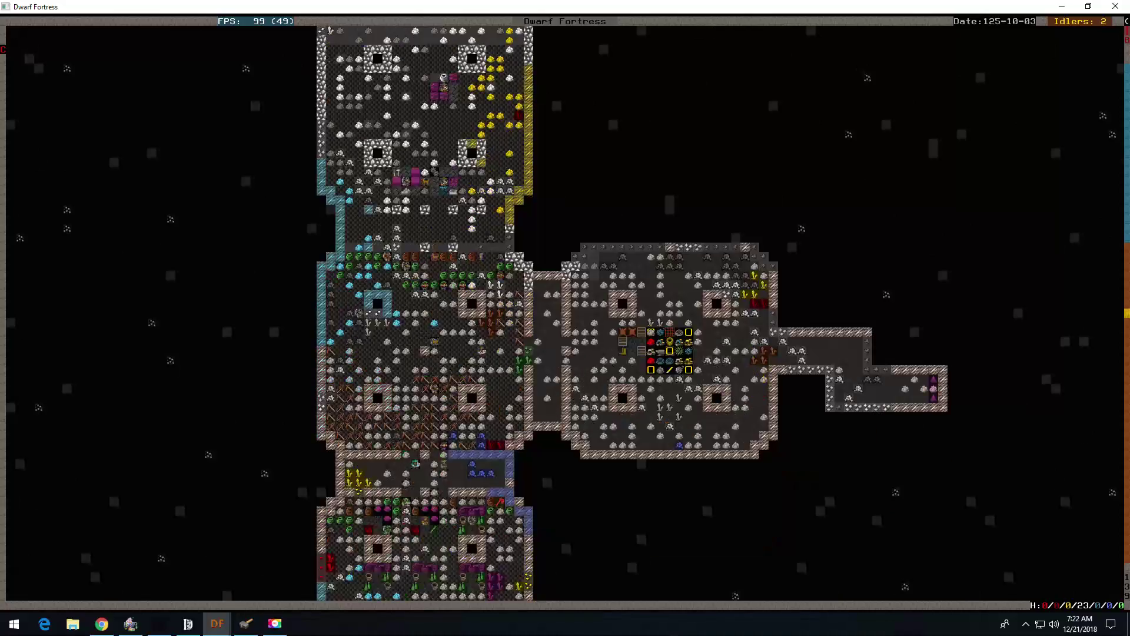
{"action": "key", "text": "shift+Right"}
{"action": "key", "text": "less"}
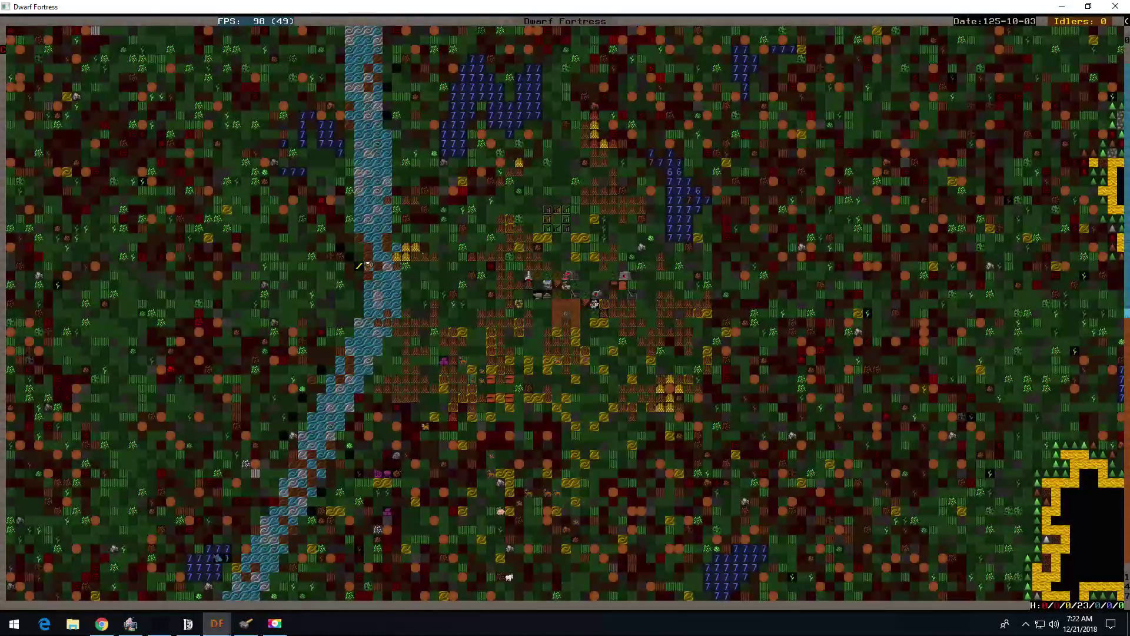
{"action": "key", "text": "greater"}
{"action": "key", "text": "shift+Down"}
{"action": "key", "text": "shift+Up"}
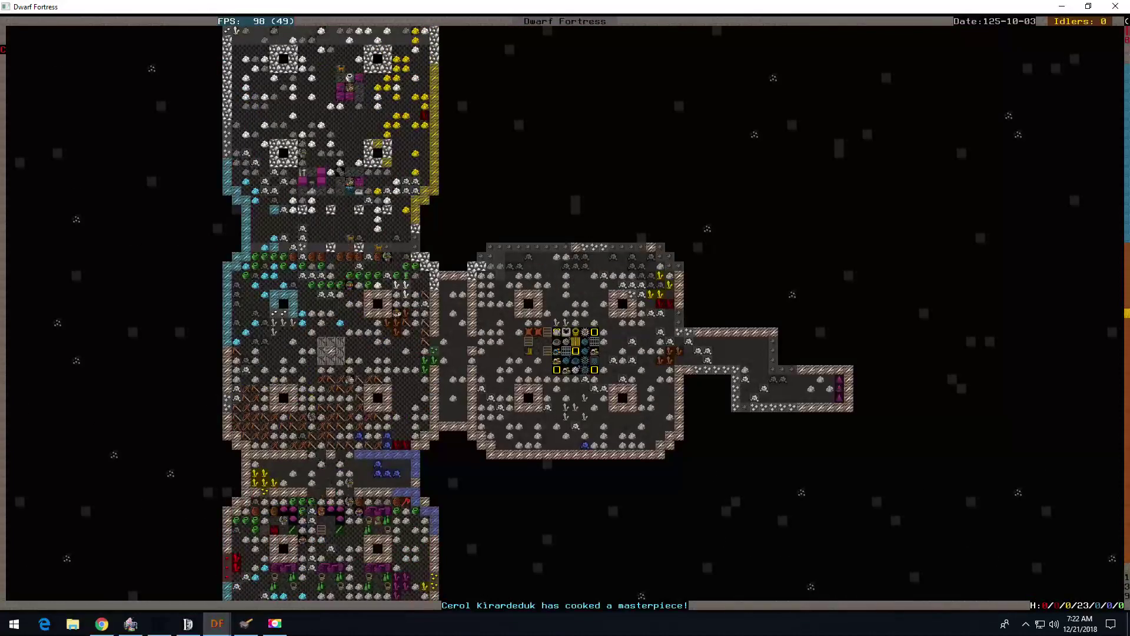
{"action": "key", "text": "shift+Up"}
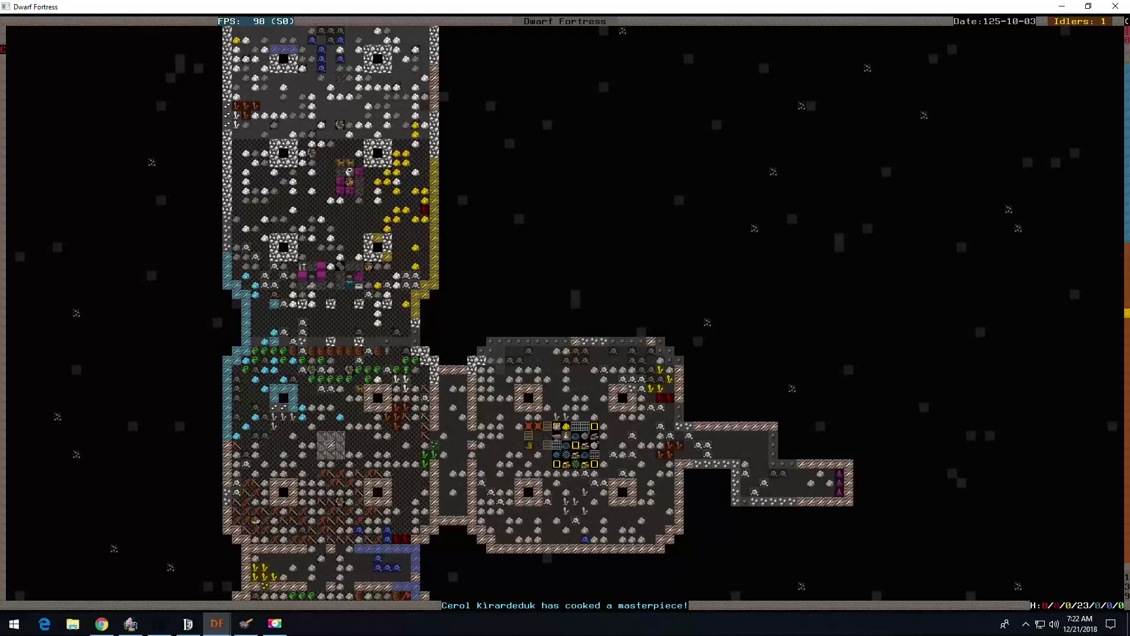
{"action": "key", "text": "shift+Up"}
{"action": "key", "text": "shift+Down"}
{"action": "key", "text": "shift+Down"}
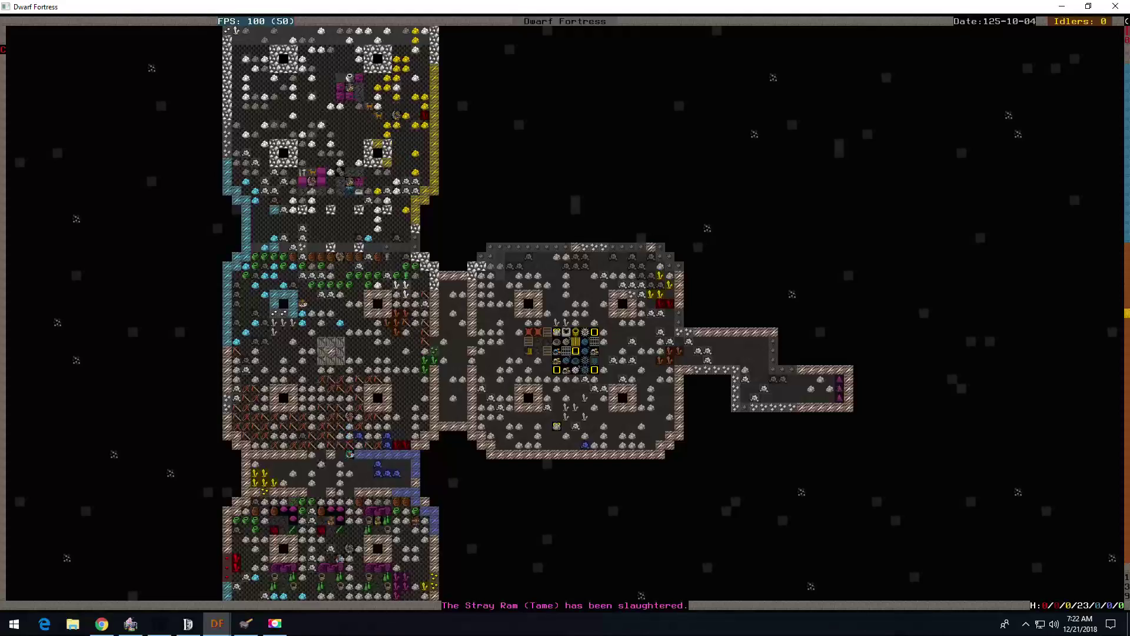
Step: Look over the surface and the northern fortress halls
{"action": "key", "text": "shift+Up"}
{"action": "key", "text": "shift+Up"}
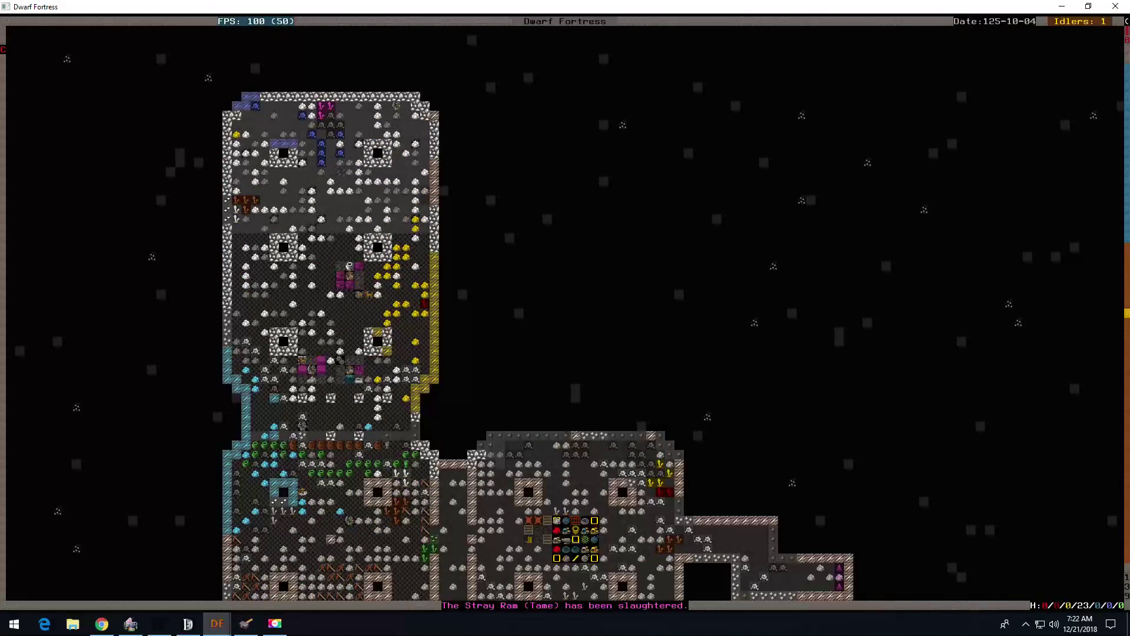
{"action": "key", "text": "shift+comma"}
{"action": "key", "text": "shift+comma"}
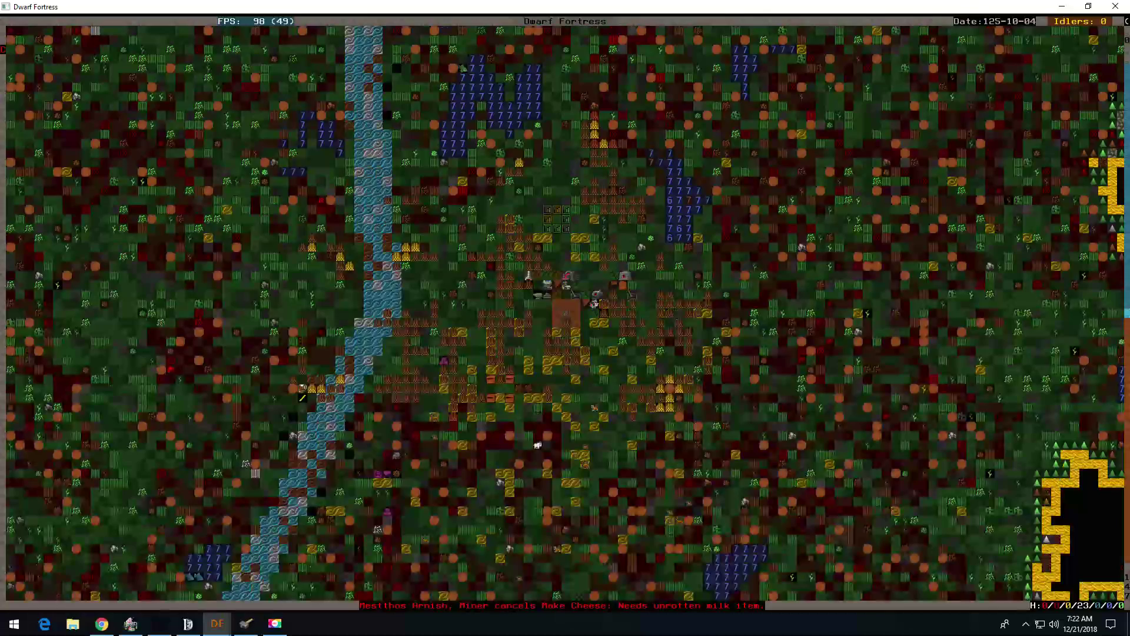
{"action": "key", "text": "shift+Down"}
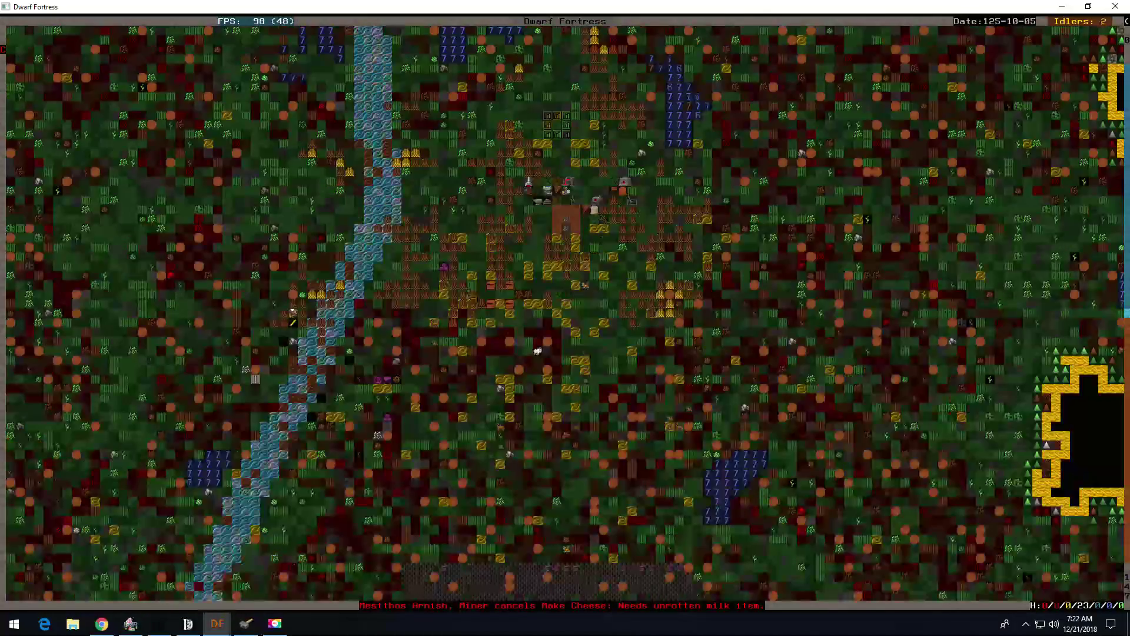
{"action": "key", "text": "shift+period"}
{"action": "key", "text": "shift+period"}
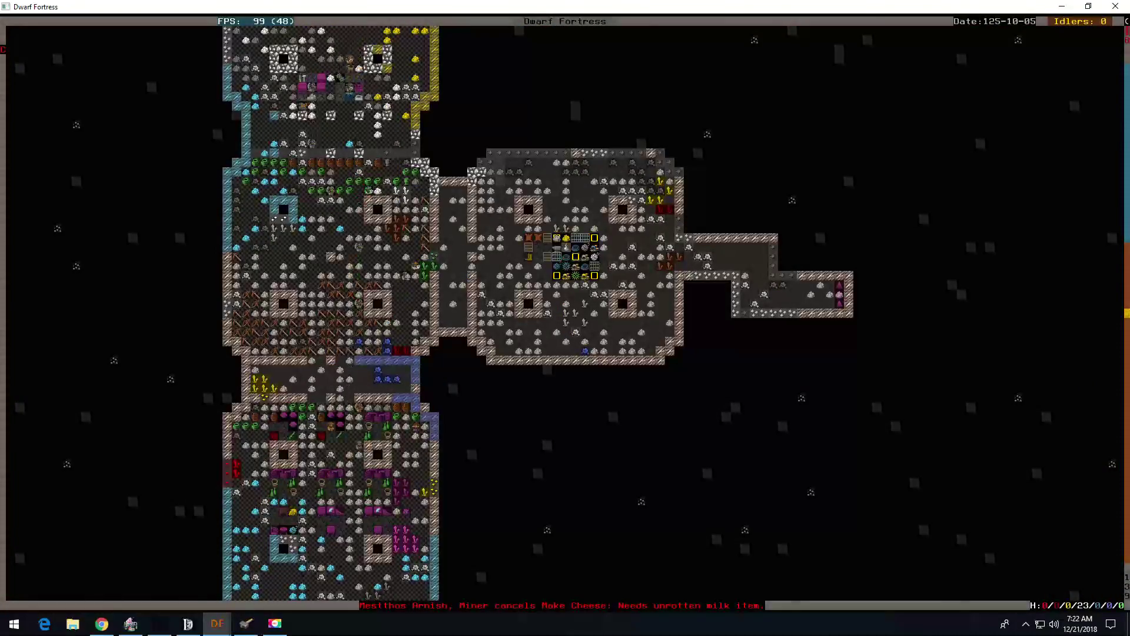
{"action": "key", "text": "shift+Up"}
{"action": "key", "text": "shift+Down"}
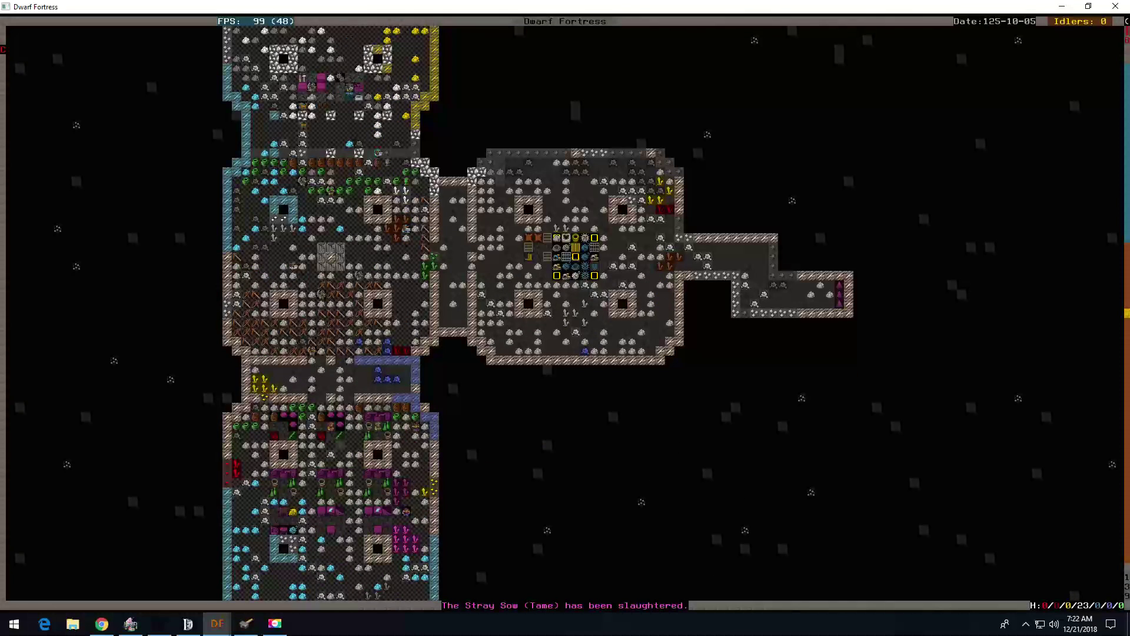
{"action": "key", "text": "shift+Up"}
{"action": "key", "text": "shift+Up"}
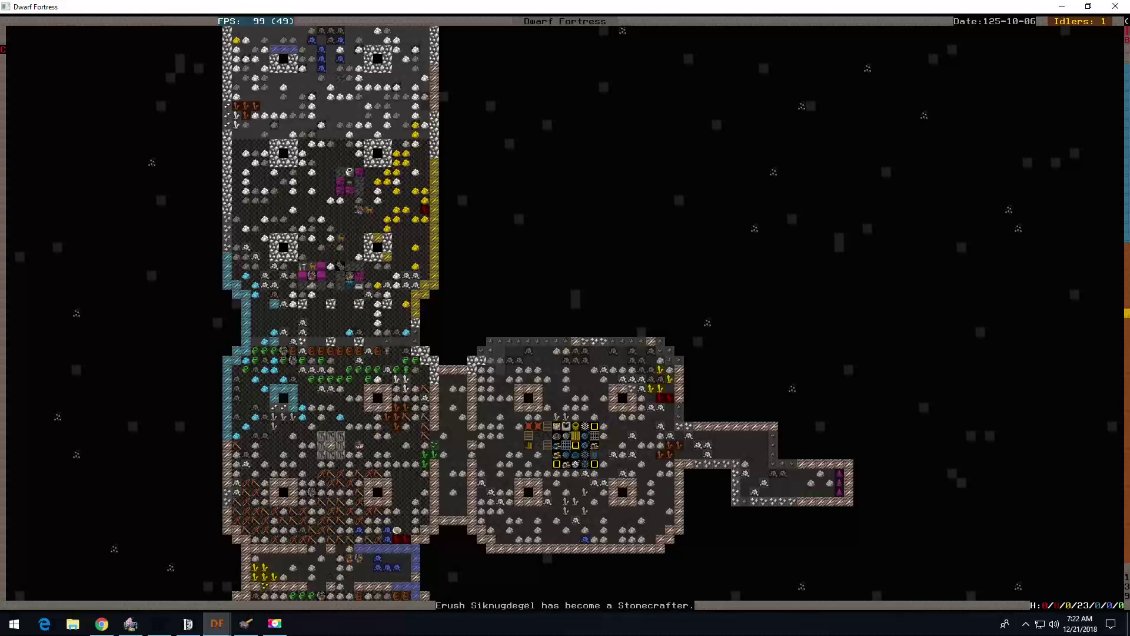
Step: Queue a Construct rock Cabinet job at the Mason's Workshop
{"action": "key", "text": "q"}
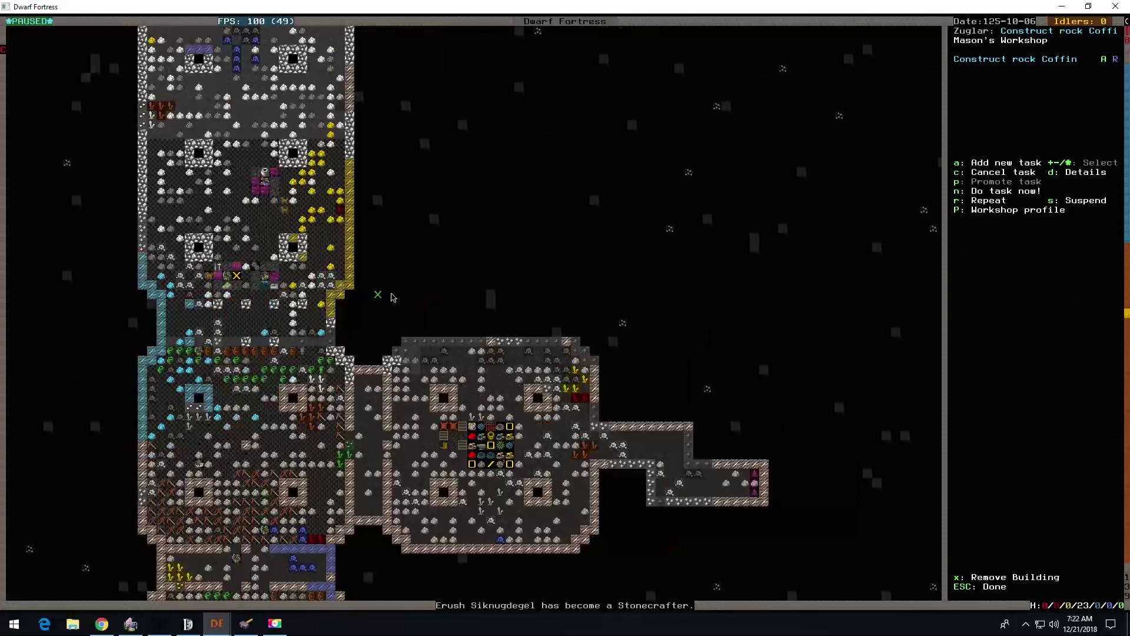
{"action": "key", "text": "a"}
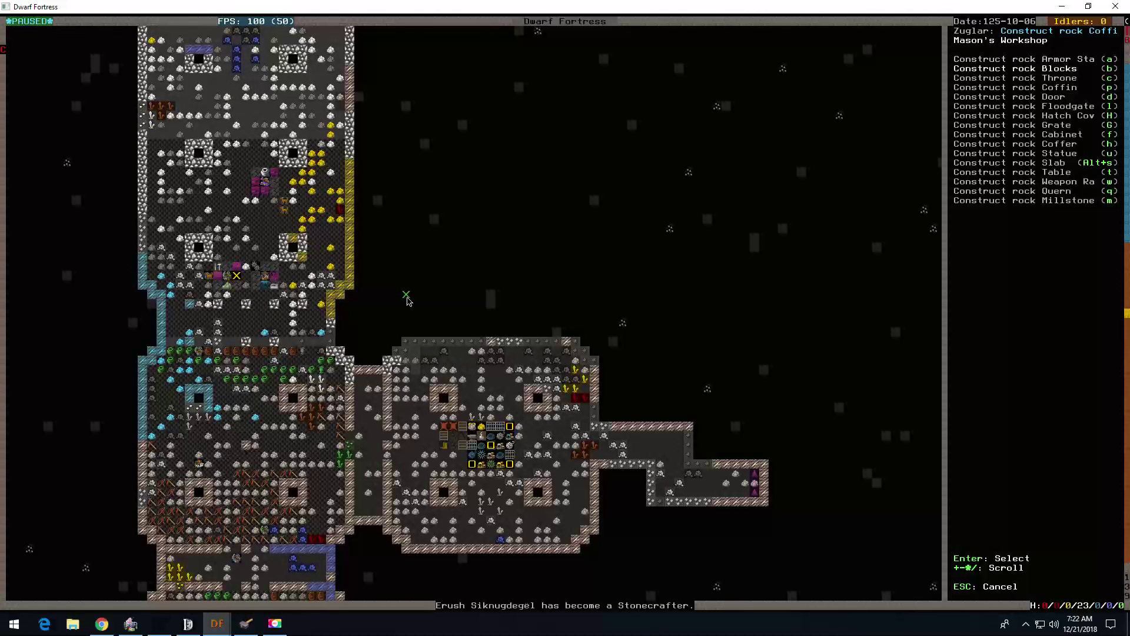
{"action": "key", "text": "KP_Add"}
{"action": "key", "text": "KP_Add"}
{"action": "key", "text": "KP_Add"}
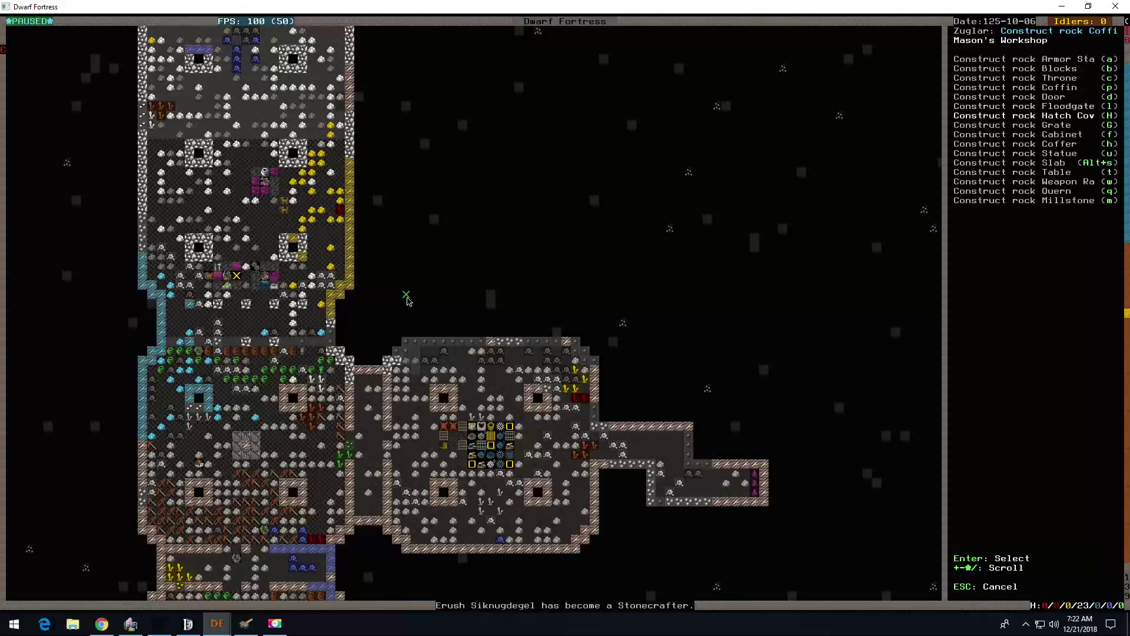
{"action": "key", "text": "Return"}
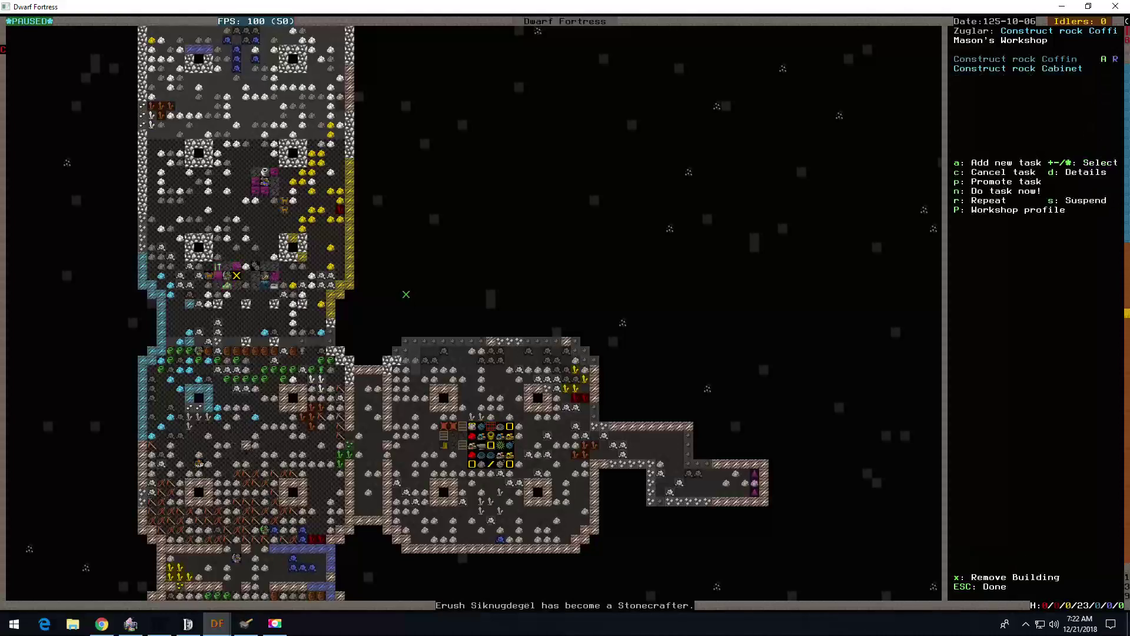
Step: Leave the workshop and survey the surface forest and river north of the fortress
{"action": "key", "text": "Escape"}
{"action": "key", "text": "shift+comma"}
{"action": "key", "text": "shift+comma"}
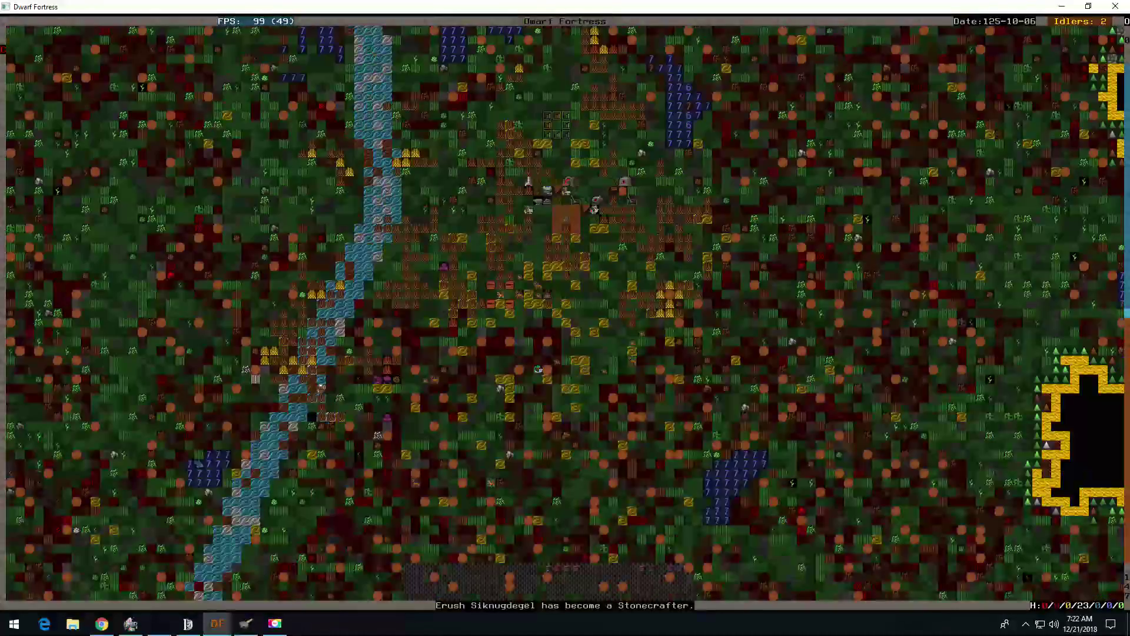
{"action": "key", "text": "shift+comma"}
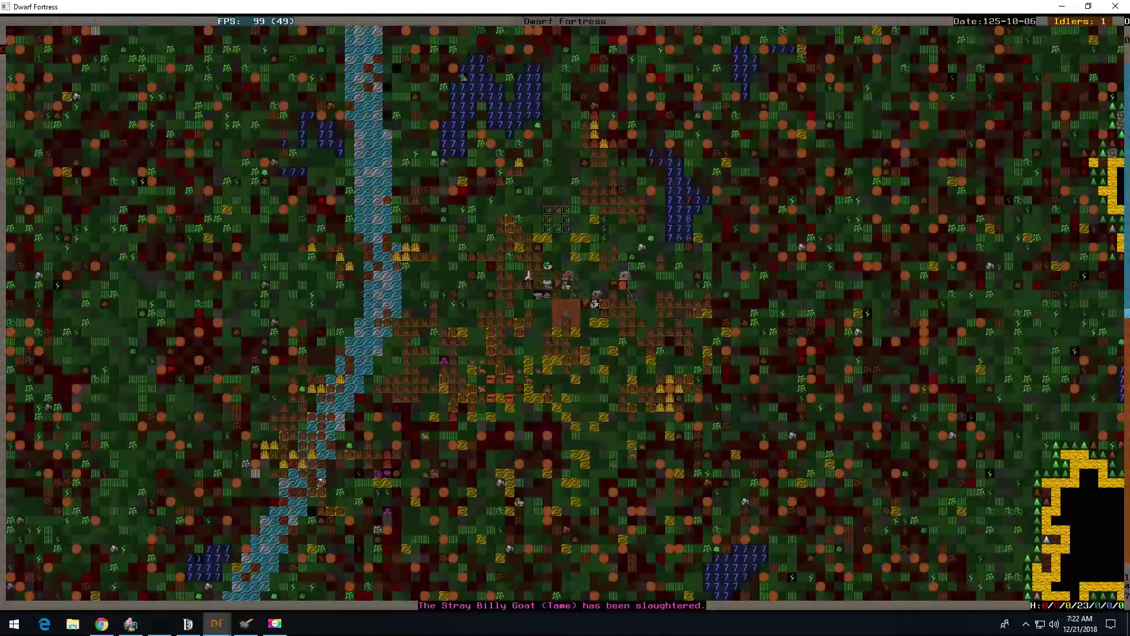
{"action": "key", "text": "shift+Up"}
{"action": "key", "text": "shift+Up"}
{"action": "key", "text": "shift+Up"}
{"action": "key", "text": "shift+Up"}
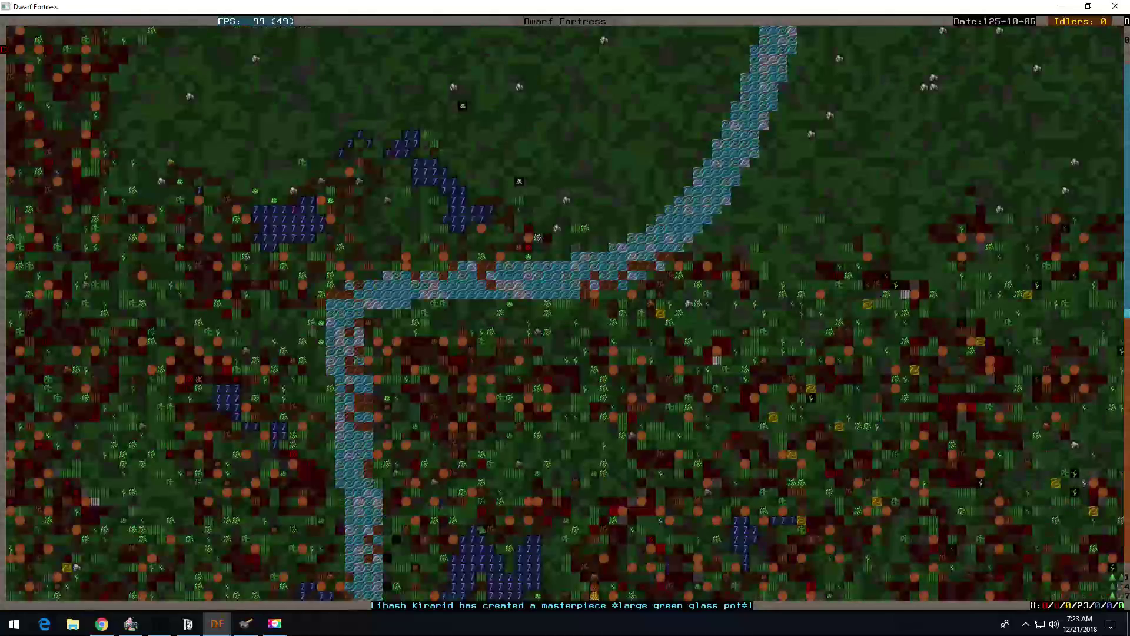
{"action": "key", "text": "shift+Left"}
{"action": "key", "text": "shift+Down"}
{"action": "key", "text": "shift+Down"}
{"action": "key", "text": "shift+Down"}
{"action": "key", "text": "shift+Down"}
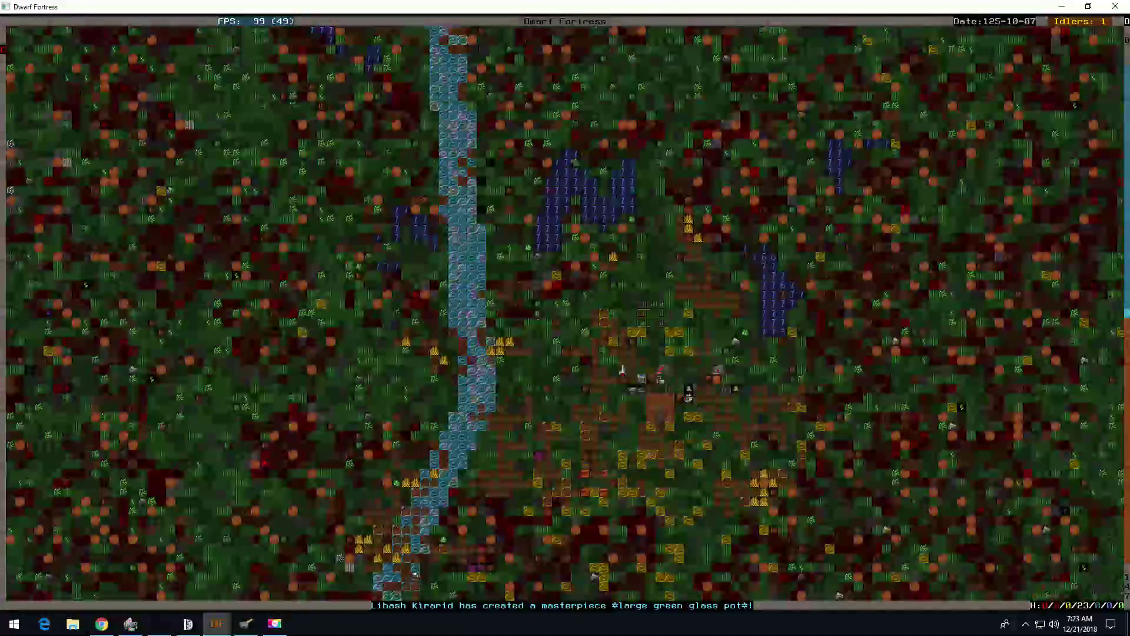
{"action": "left_click", "coordinate": [246, 623]}
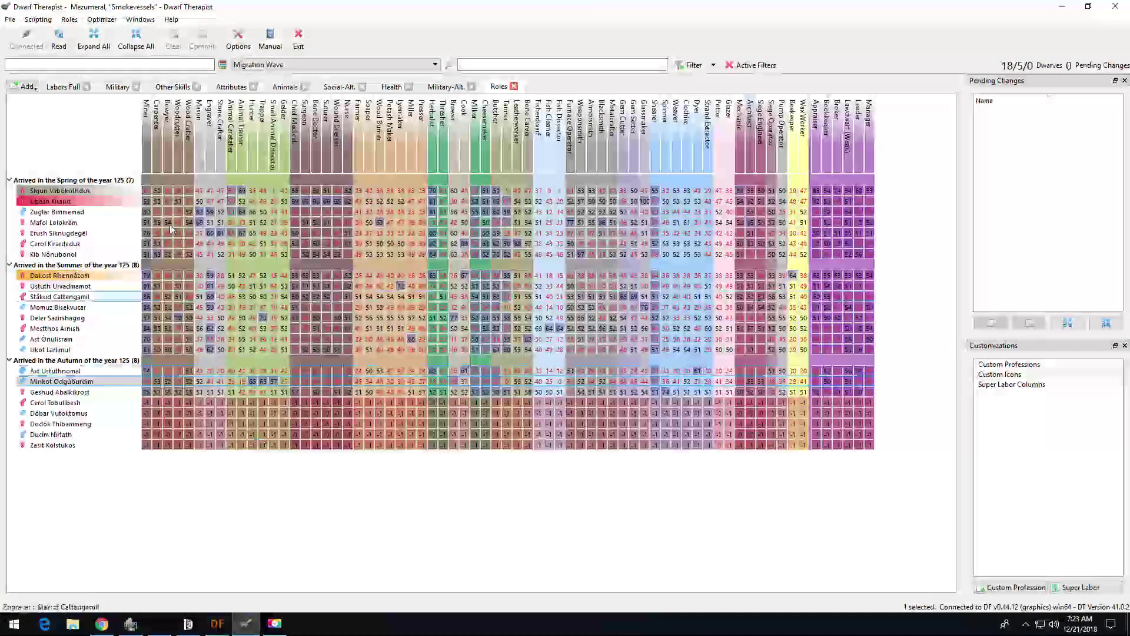
Step: Show the Labors Full grid, re-read game data, and minimise Dwarf Therapist
{"action": "left_click", "coordinate": [60, 87]}
{"action": "left_click", "coordinate": [58, 39]}
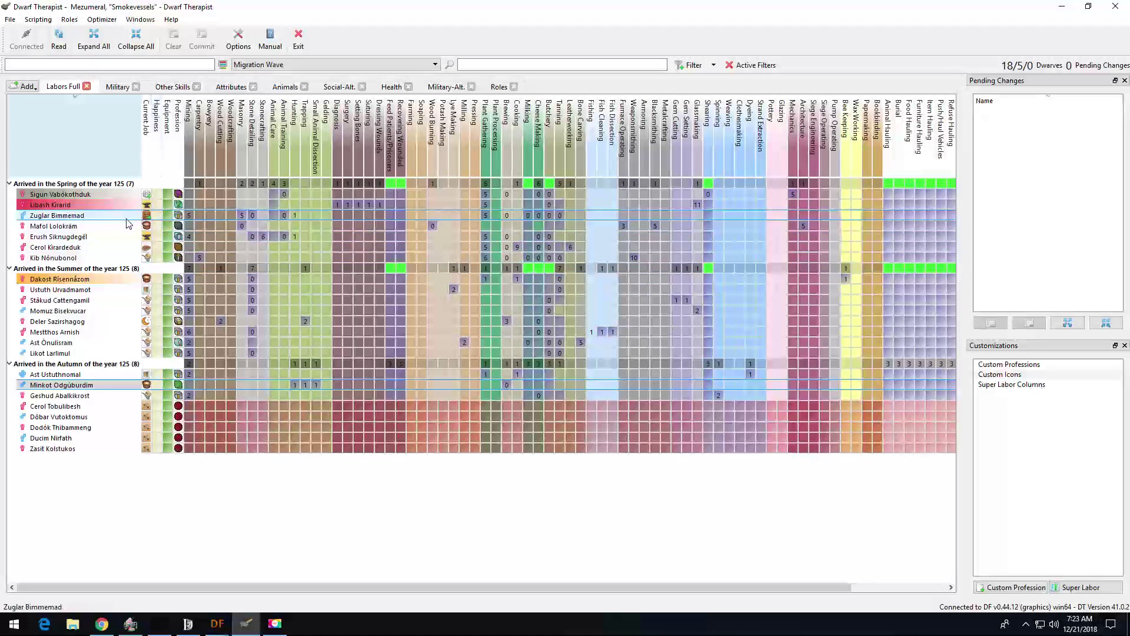
{"action": "left_click", "coordinate": [1062, 6]}
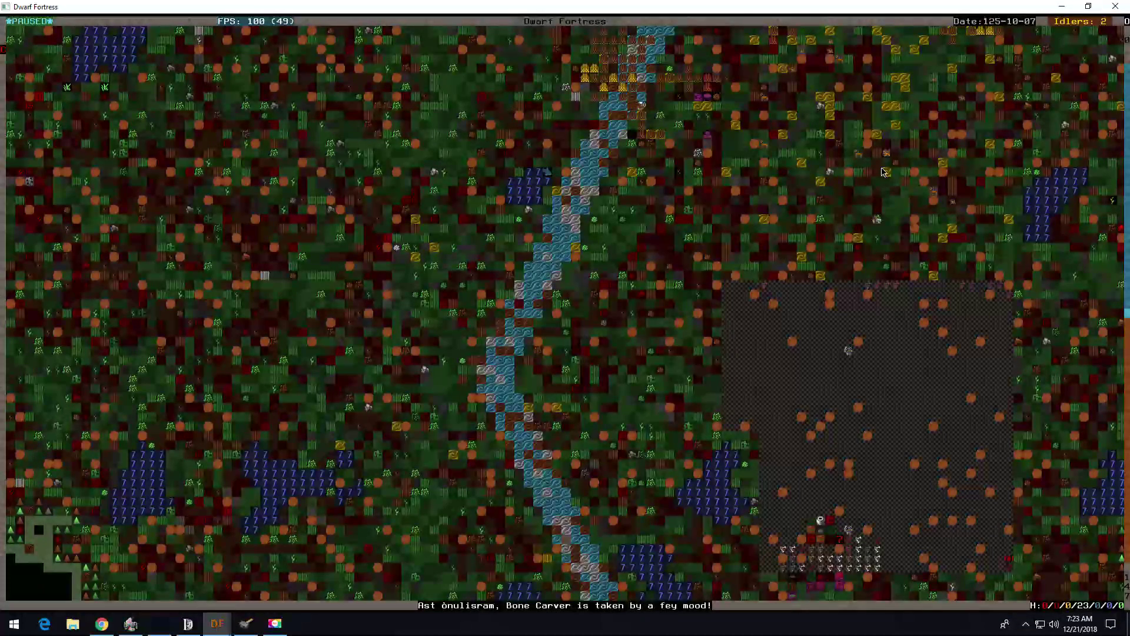
Step: Let the game run briefly, then mark a surface shrub for gathering
{"action": "key", "text": "space"}
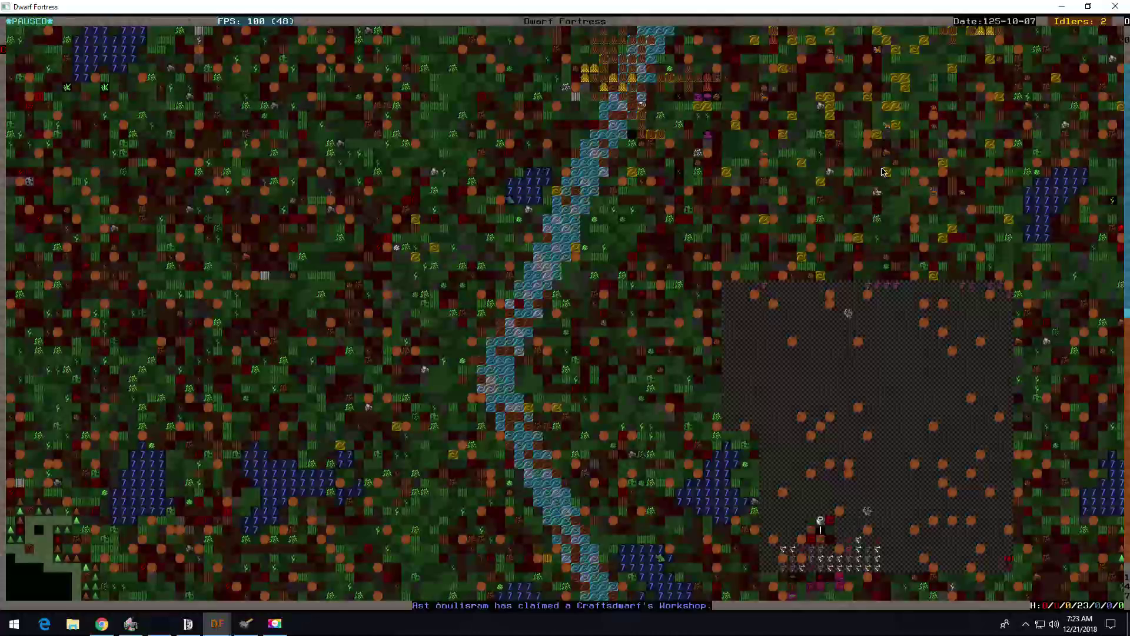
{"action": "key", "text": "space"}
{"action": "key", "text": "shift+Right"}
{"action": "key", "text": "shift+Right"}
{"action": "key", "text": "shift+Down"}
{"action": "key", "text": "shift+Down"}
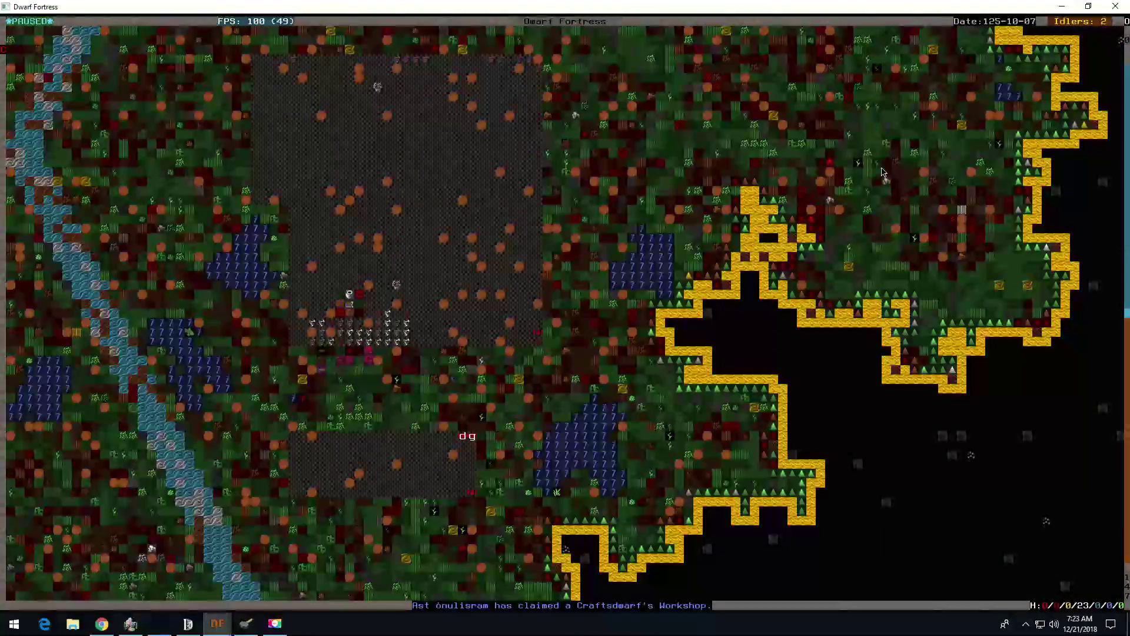
{"action": "key", "text": "shift+Up"}
{"action": "key", "text": "shift+Up"}
{"action": "key", "text": "shift+Down"}
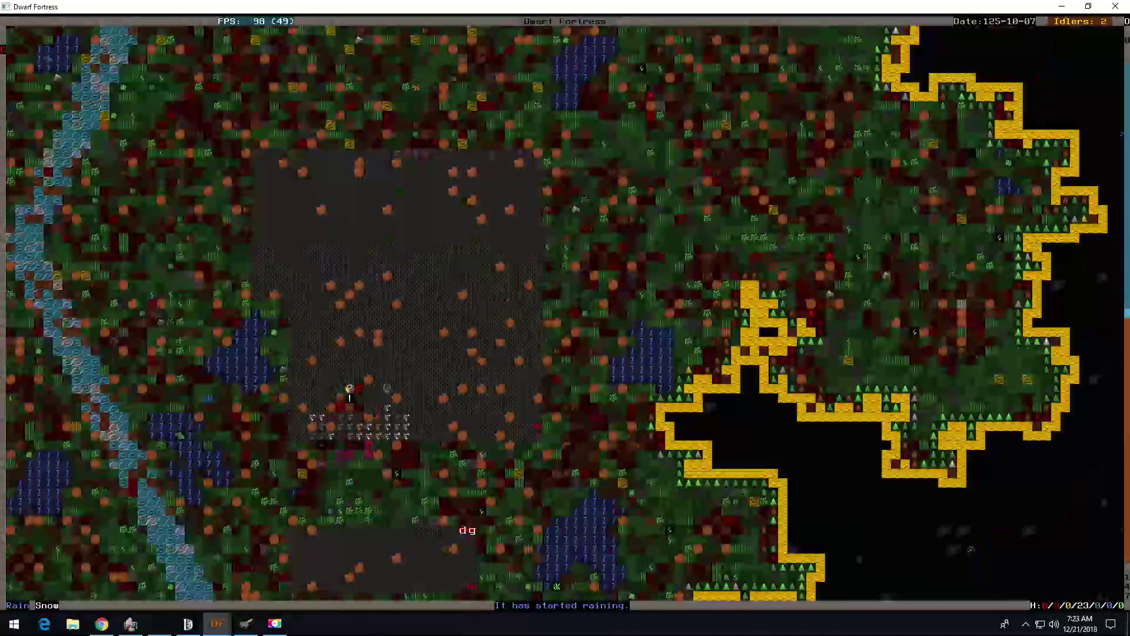
{"action": "key", "text": "shift+Down"}
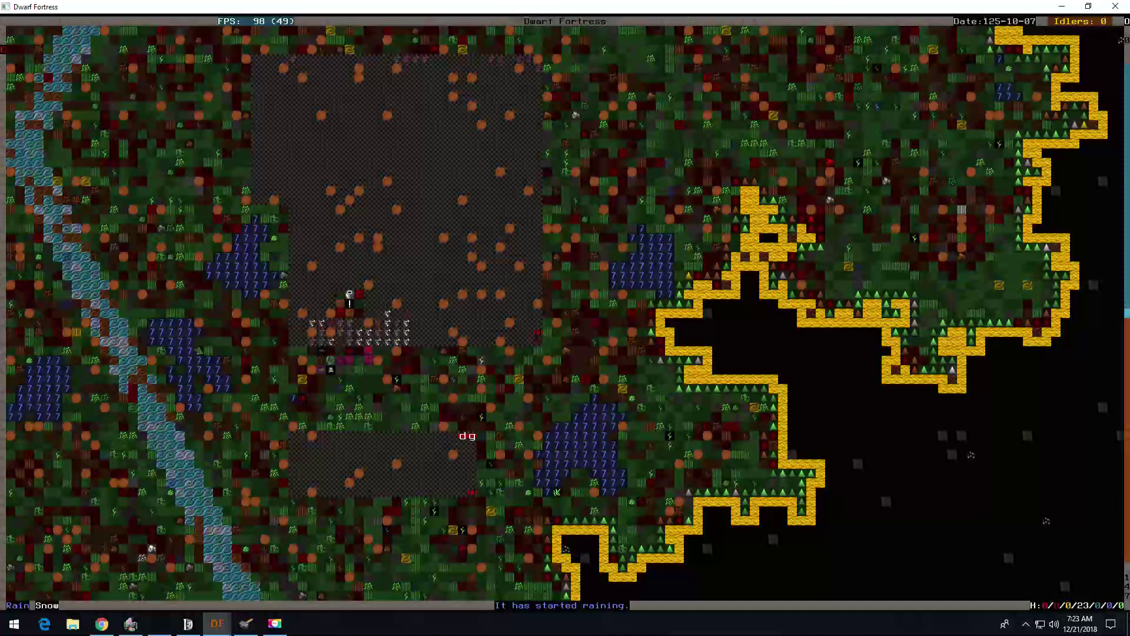
{"action": "key", "text": "space"}
{"action": "key", "text": "d"}
{"action": "key", "text": "p"}
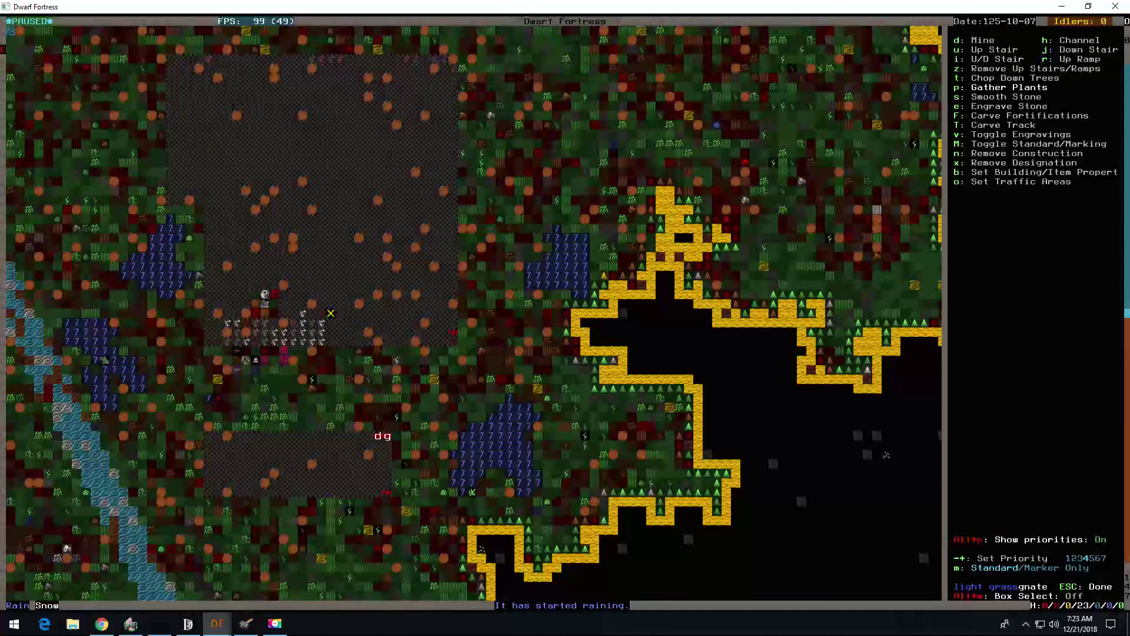
{"action": "left_click", "coordinate": [474, 497]}
{"action": "key", "text": "Escape"}
Step: Inspect the moody bone carver's claimed craftsdwarf's workshop, which demands gems and bones
{"action": "key", "text": "v"}
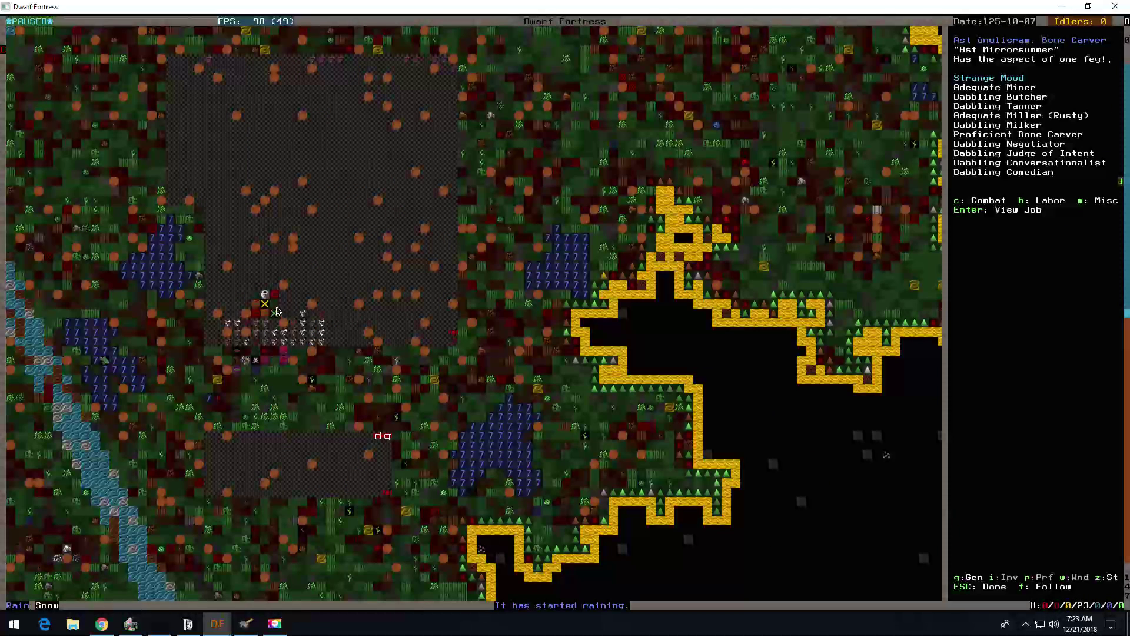
{"action": "key", "text": "Return"}
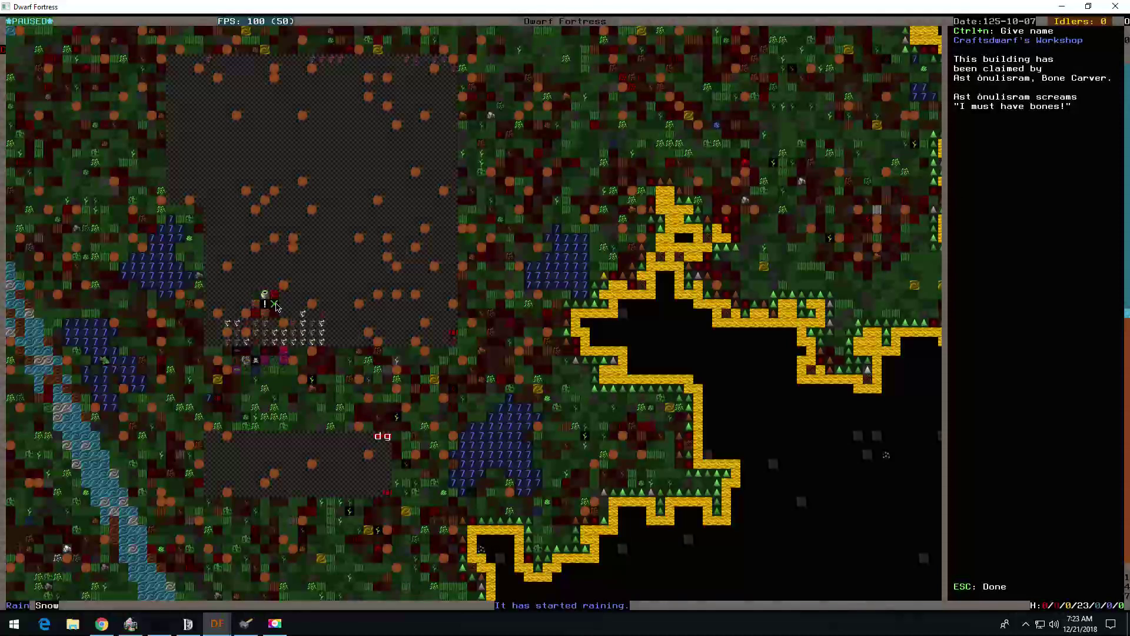
{"action": "key", "text": "Escape"}
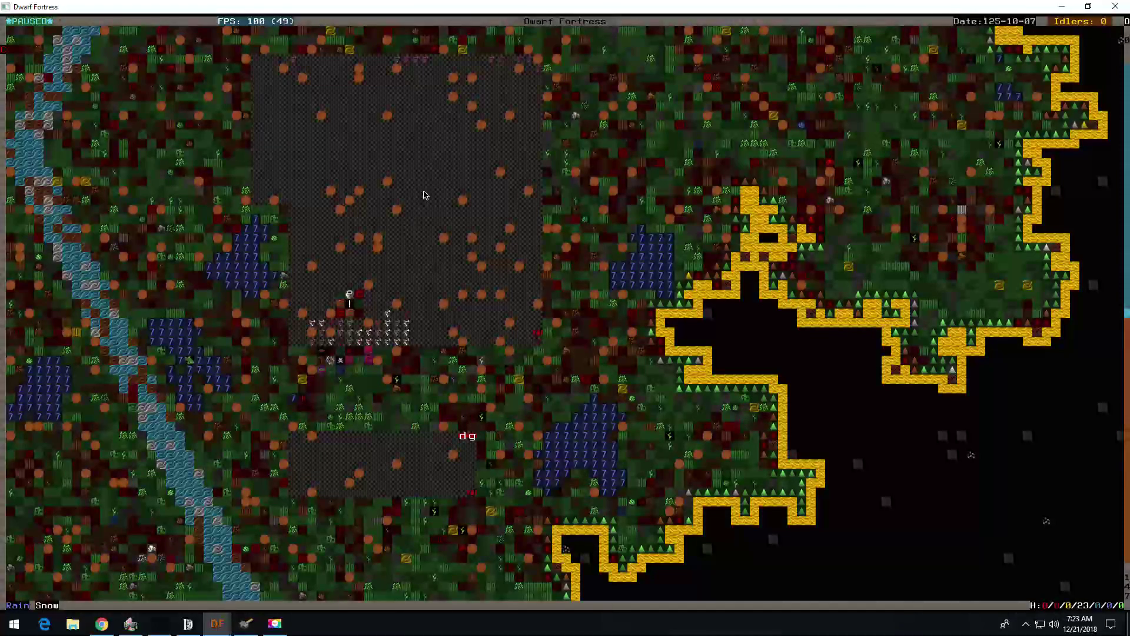
{"action": "key", "text": "d"}
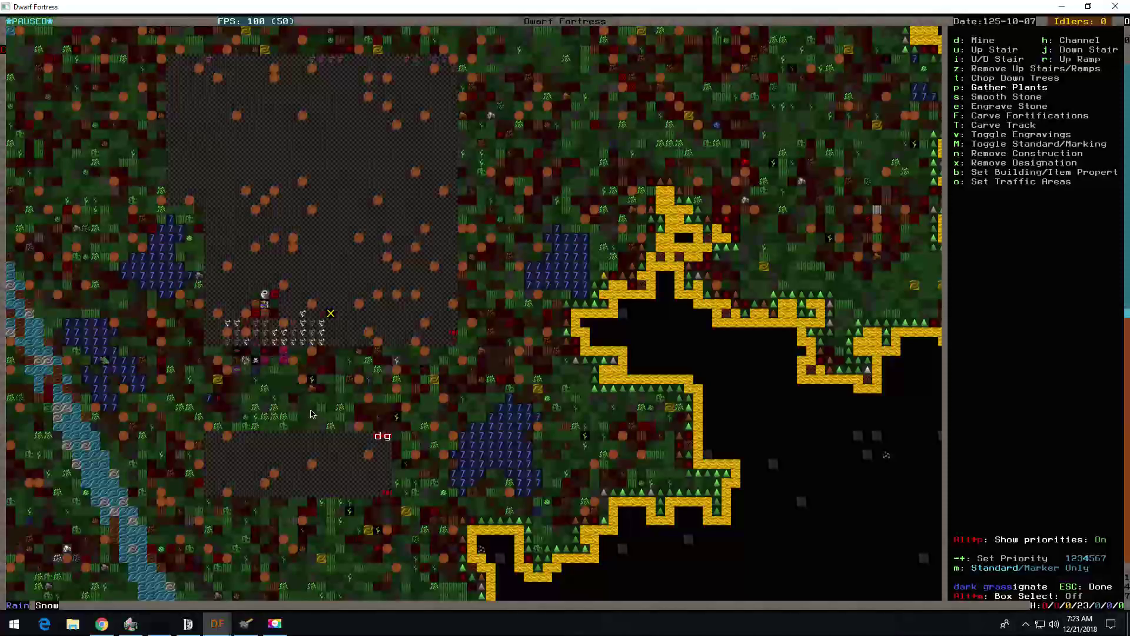
{"action": "key", "text": "Escape"}
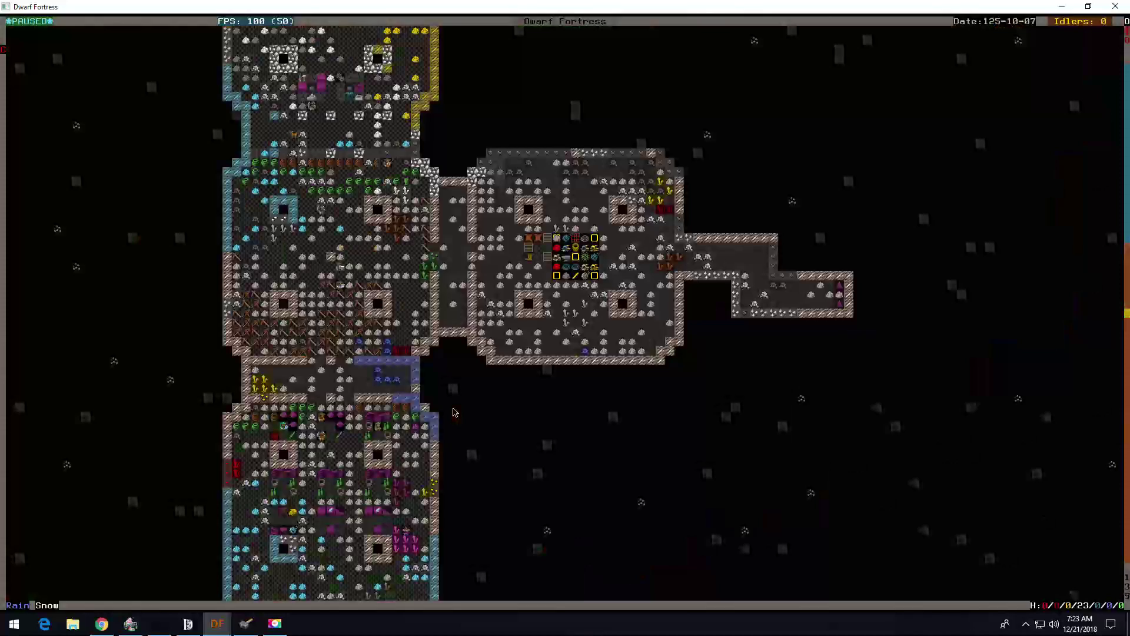
Step: Place a stone Jeweler's Workshop on the hall's open west floor and unpause
{"action": "key", "text": "shift+period"}
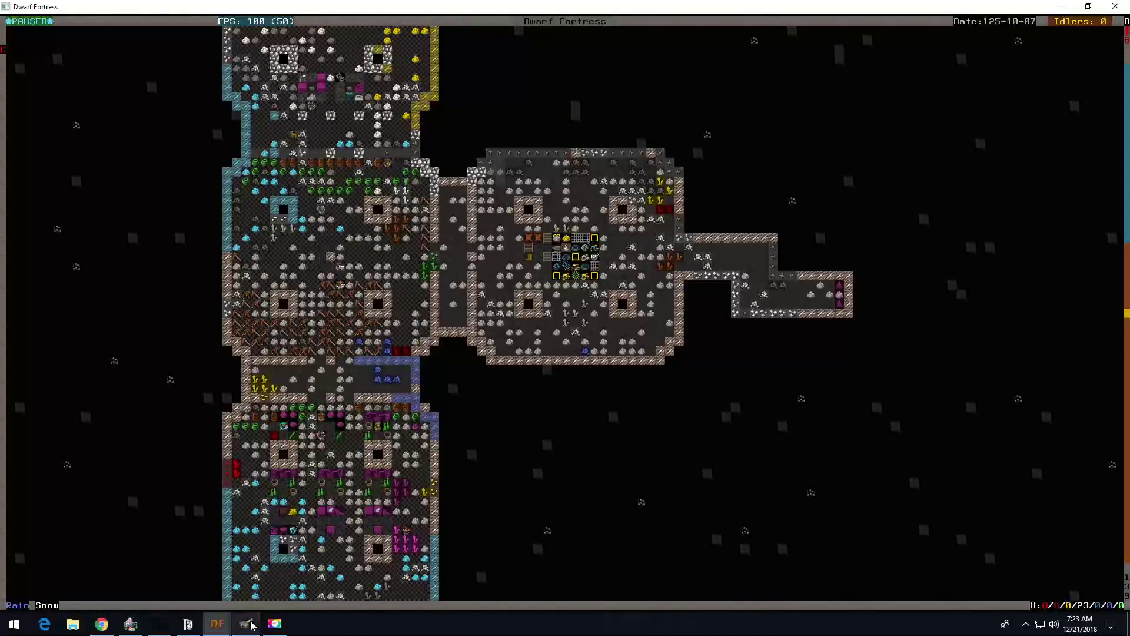
{"action": "left_click", "coordinate": [246, 624]}
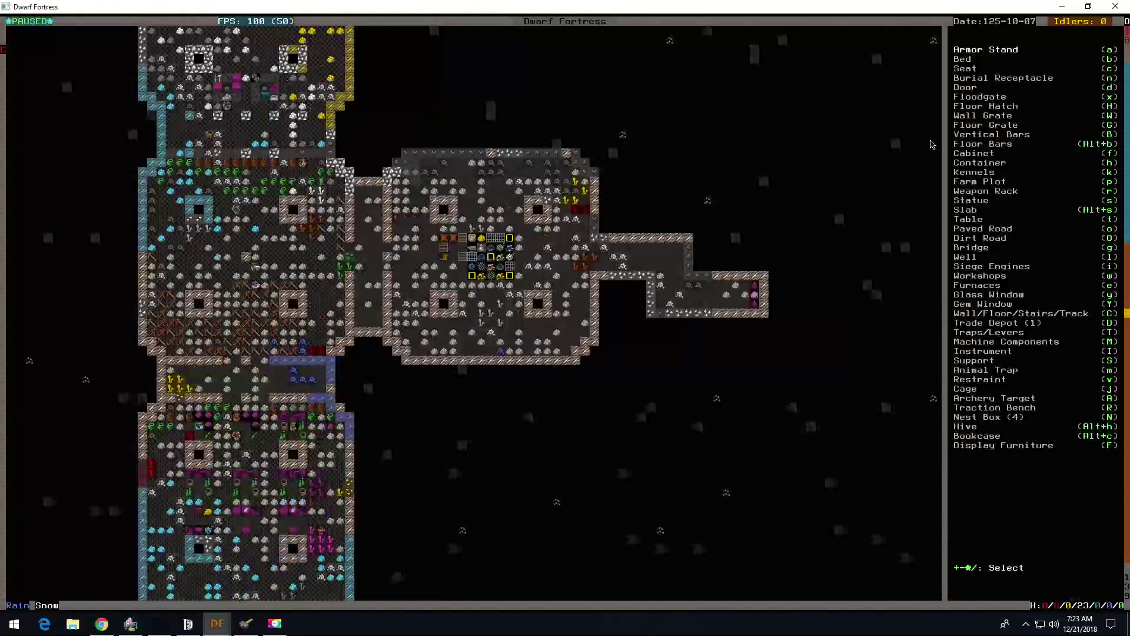
{"action": "key", "text": "w"}
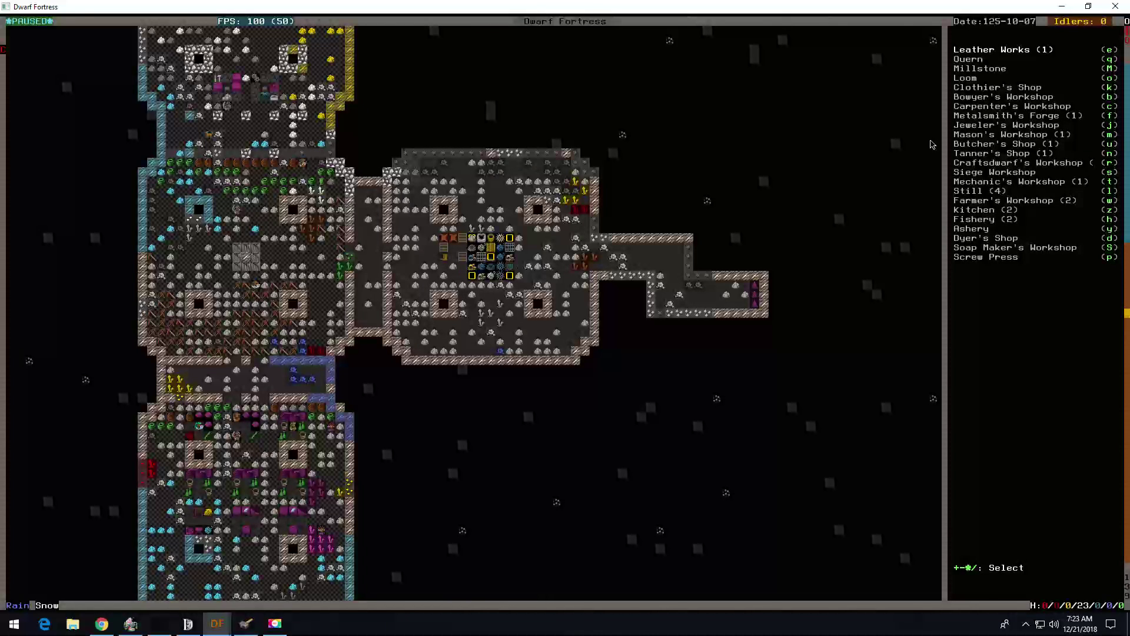
{"action": "key", "text": "j"}
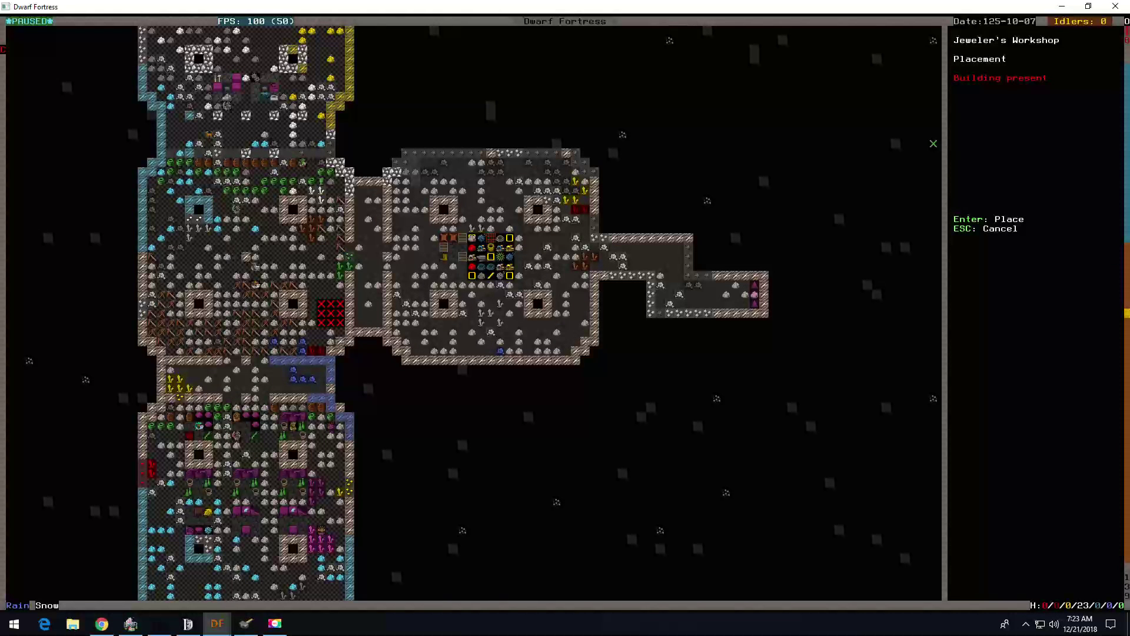
{"action": "key", "text": "shift+Right"}
{"action": "key", "text": "Up"}
{"action": "key", "text": "Up"}
{"action": "key", "text": "Up"}
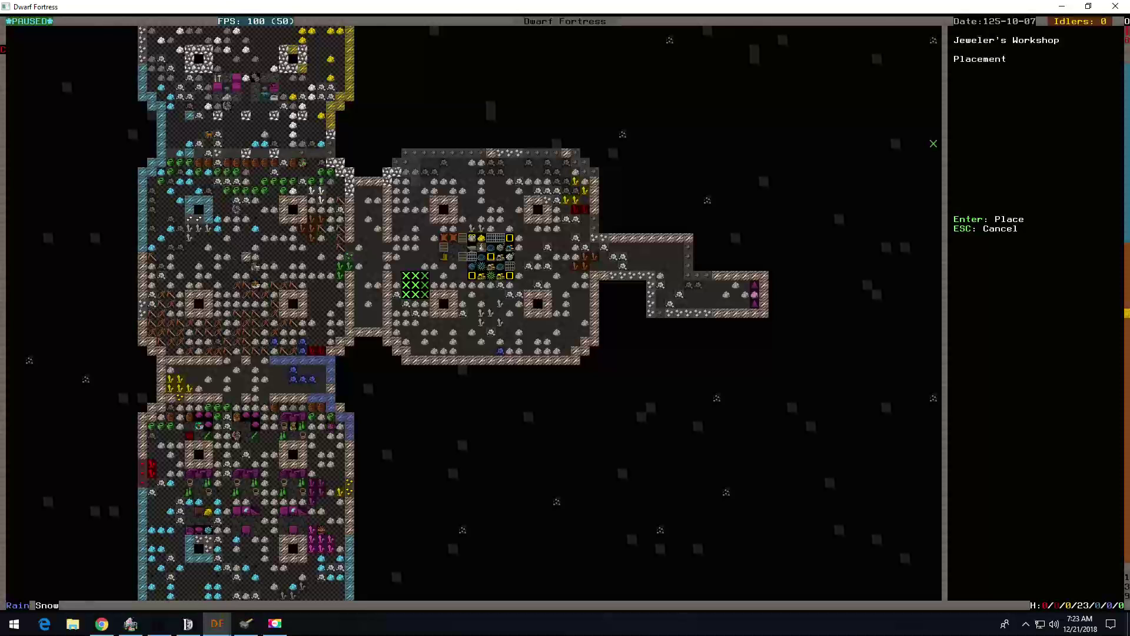
{"action": "key", "text": "Return"}
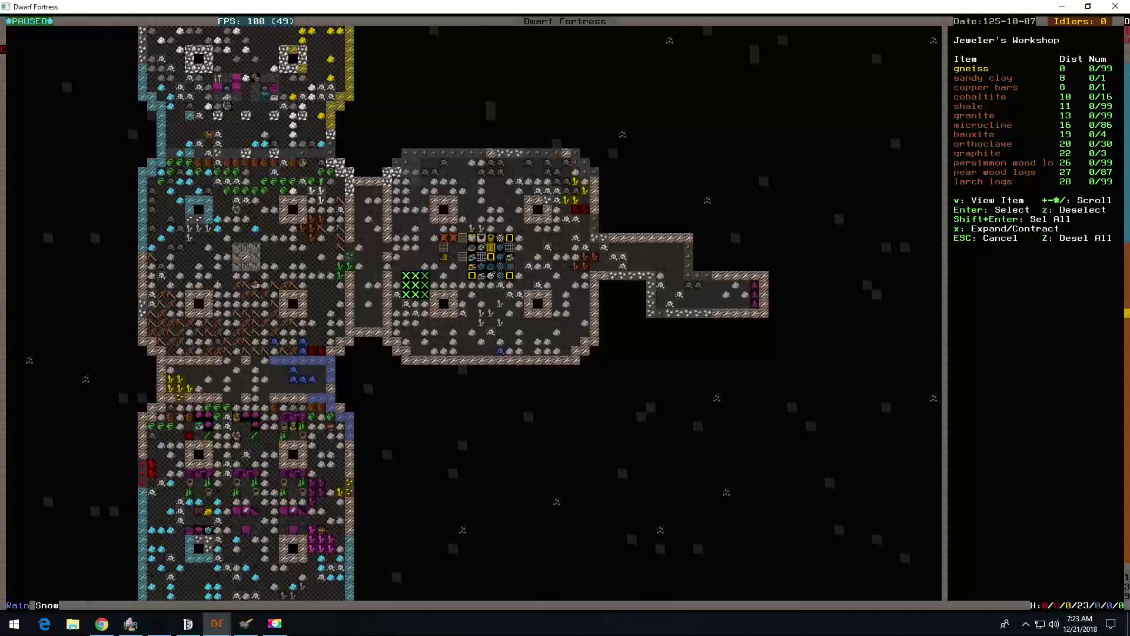
{"action": "key", "text": "Return"}
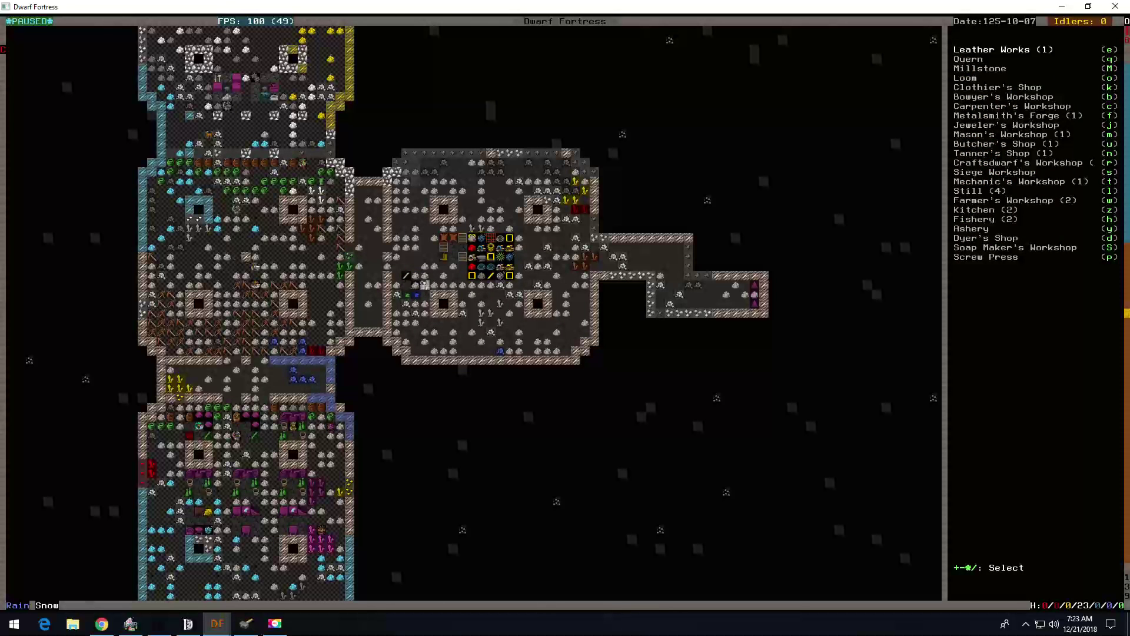
{"action": "key", "text": "Escape"}
{"action": "key", "text": "Escape"}
{"action": "key", "text": "space"}
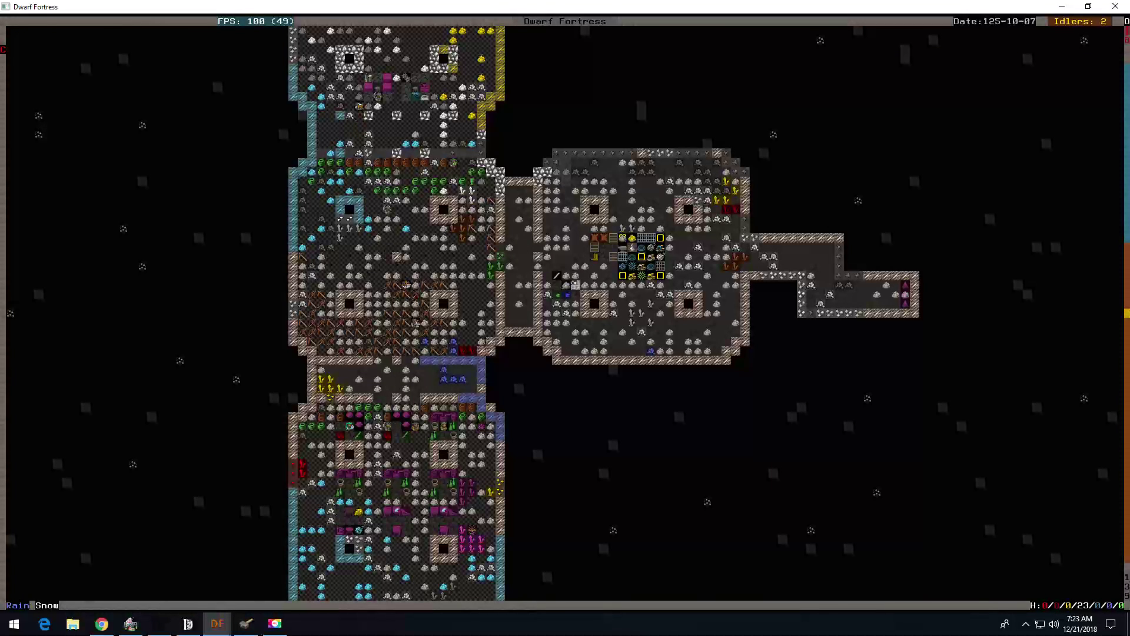
Step: Briefly open the designations menu, then query the new Jeweler's Workshop for tasks
{"action": "key", "text": "d"}
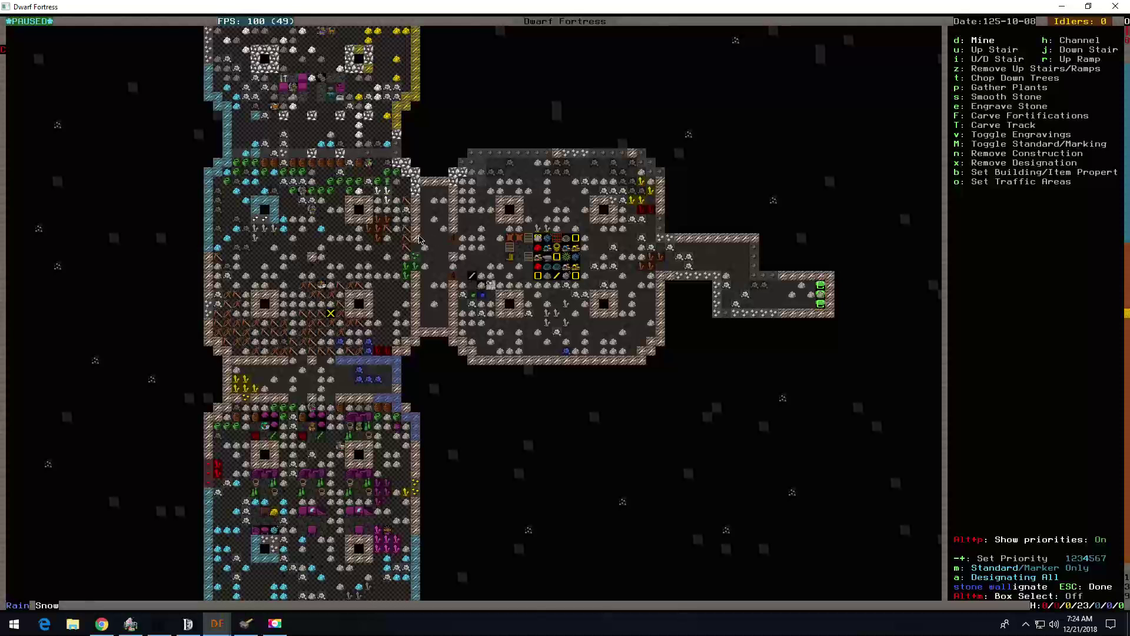
{"action": "key", "text": "Escape"}
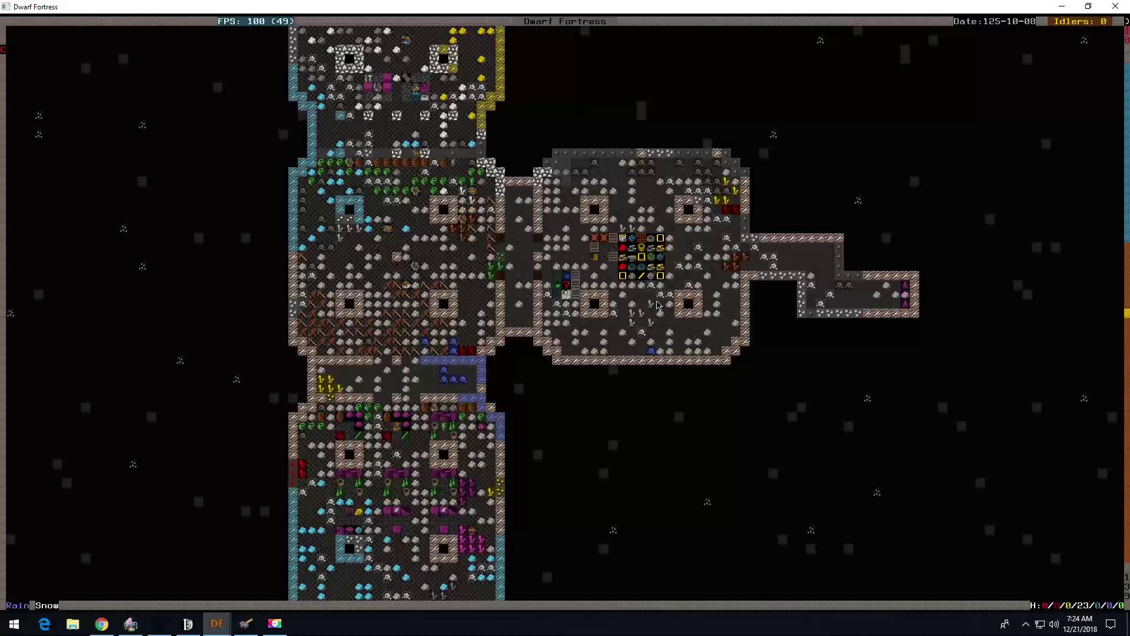
{"action": "key", "text": "q"}
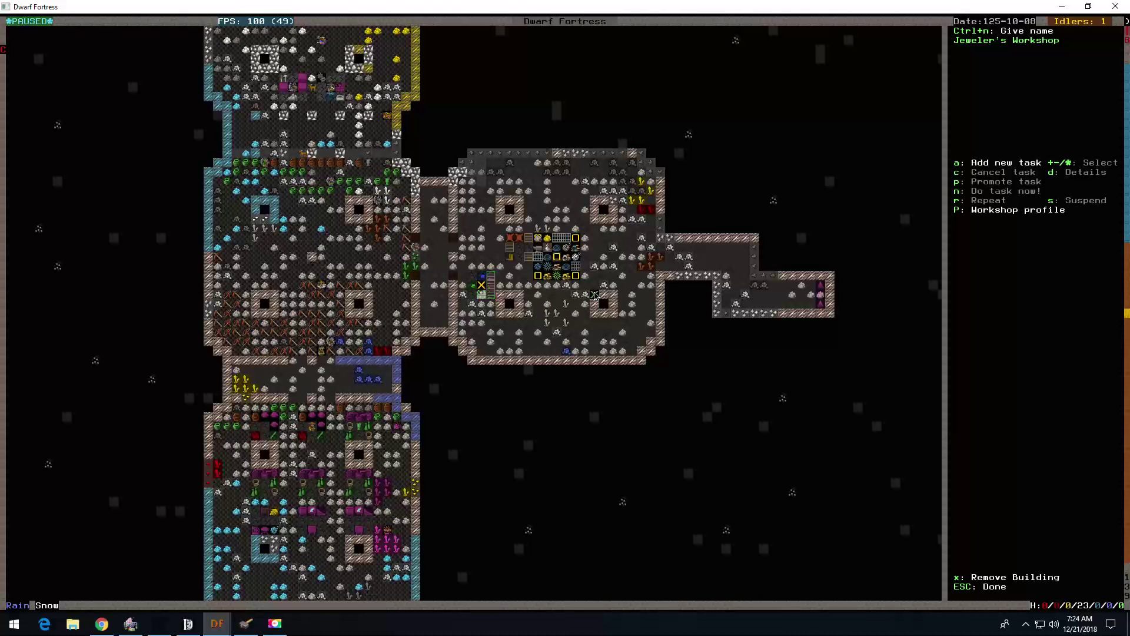
Step: Queue a Cut amethyst job at the Jeweler's Workshop
{"action": "key", "text": "a"}
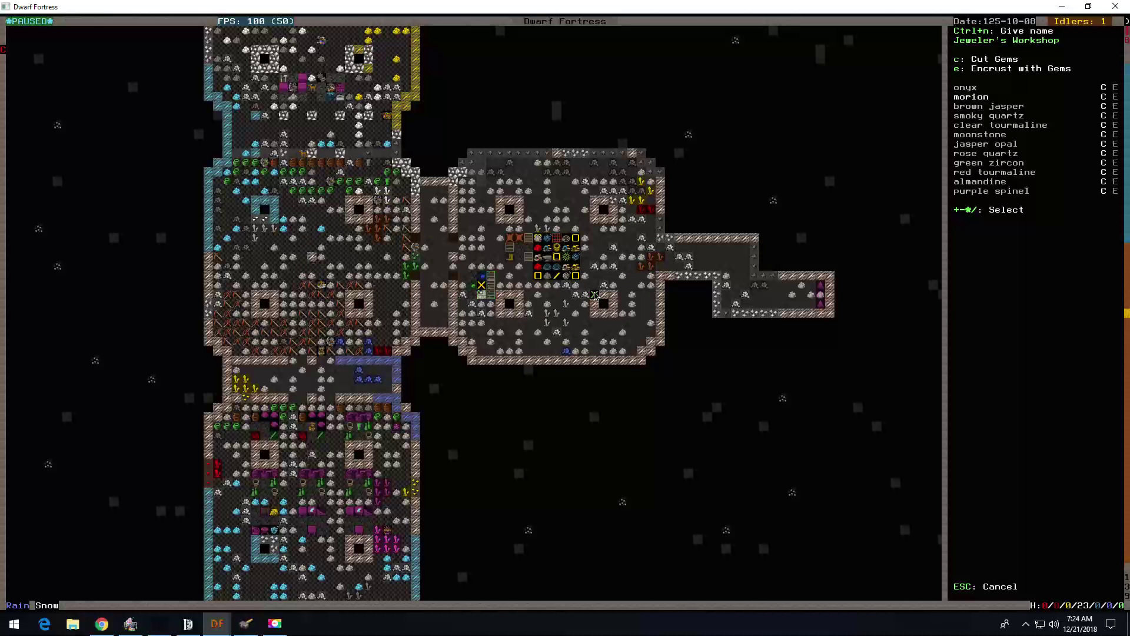
{"action": "key", "text": "plus"}
{"action": "key", "text": "plus"}
{"action": "key", "text": "plus"}
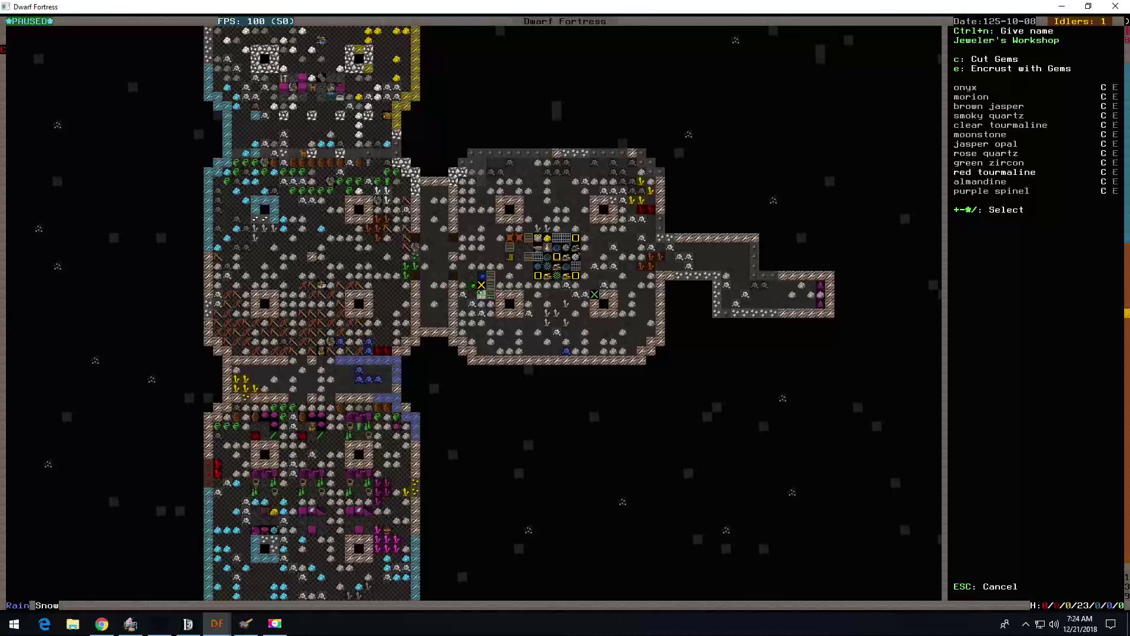
{"action": "key", "text": "plus"}
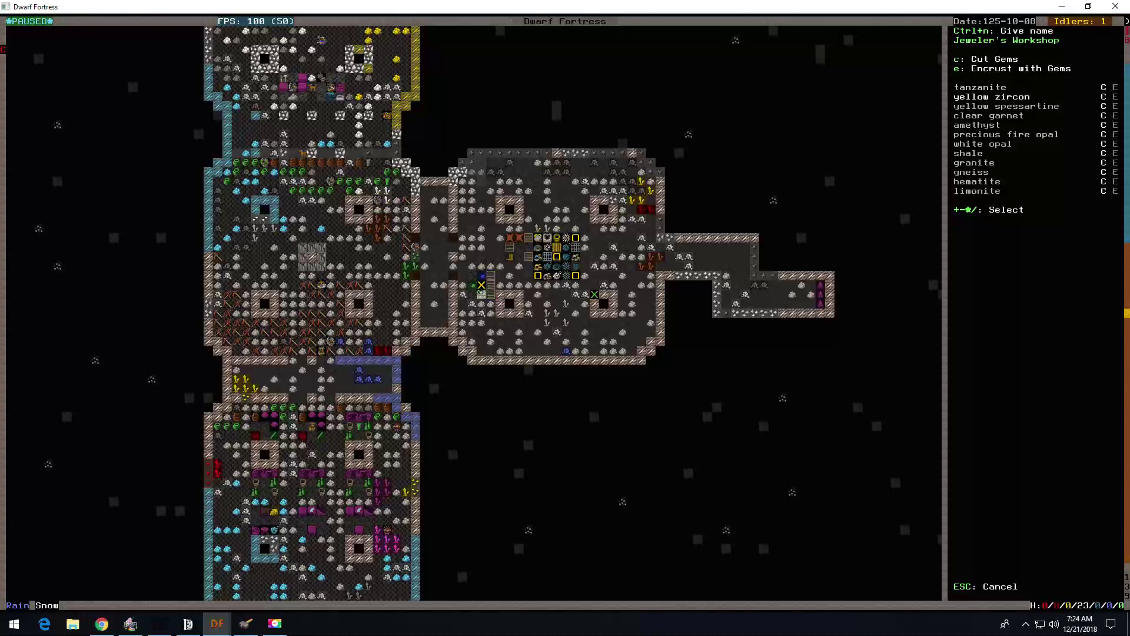
{"action": "key", "text": "plus"}
{"action": "key", "text": "plus"}
{"action": "key", "text": "plus"}
{"action": "key", "text": "minus"}
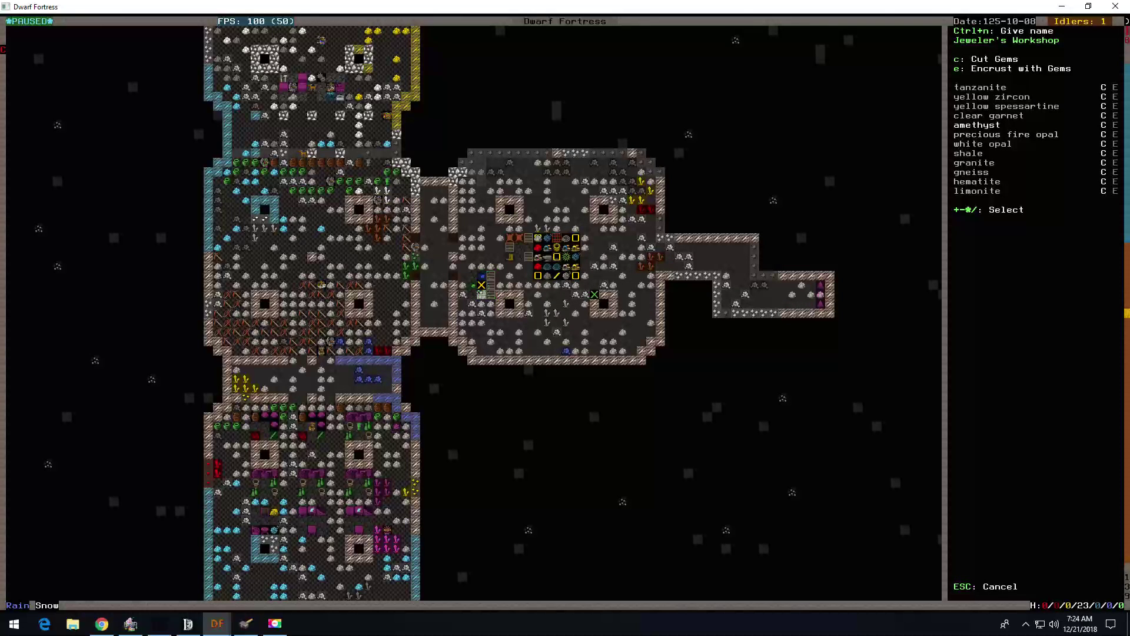
{"action": "key", "text": "Return"}
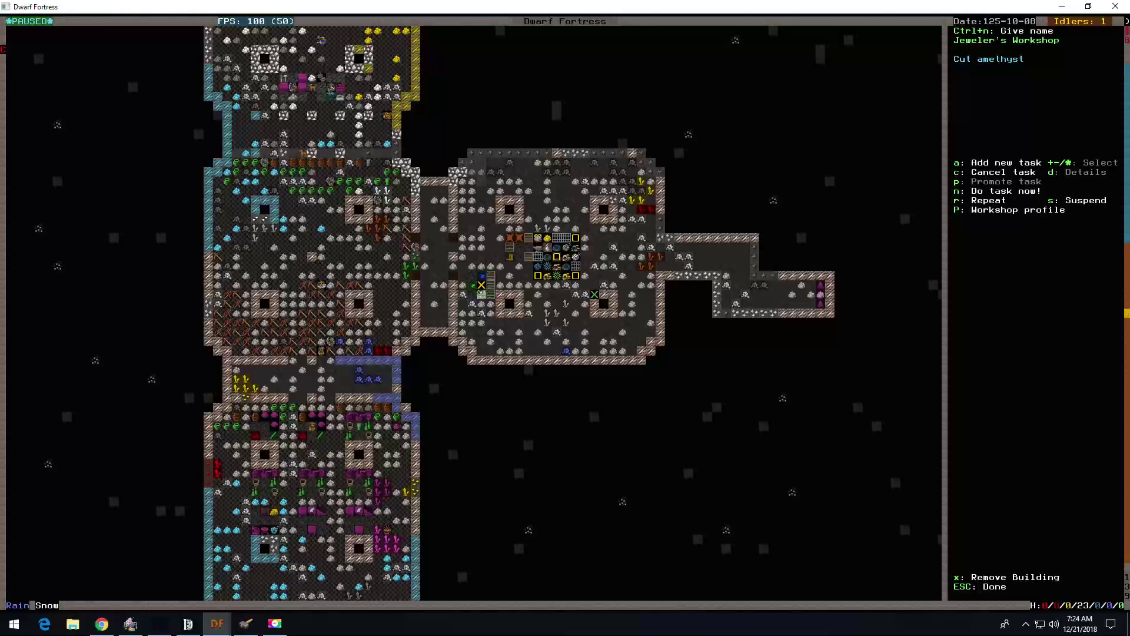
Step: Queue a repeating Cut onyx job, then close the workshop and unpause the game
{"action": "key", "text": "a"}
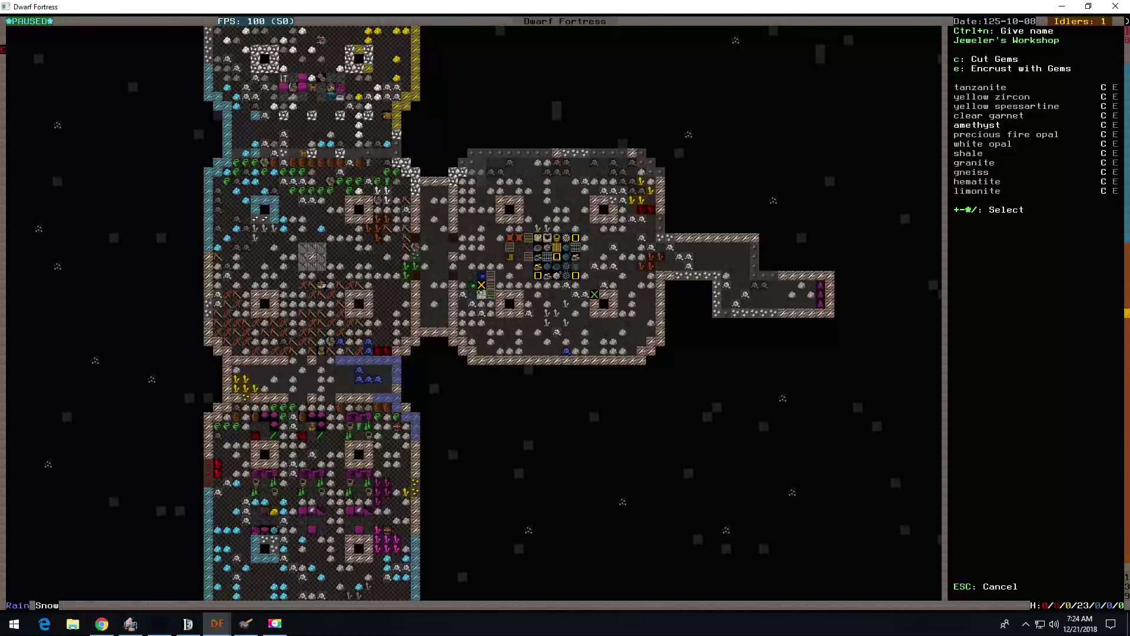
{"action": "key", "text": "Down"}
{"action": "key", "text": "Down"}
{"action": "key", "text": "Down"}
{"action": "key", "text": "Down"}
{"action": "key", "text": "Down"}
{"action": "key", "text": "Down"}
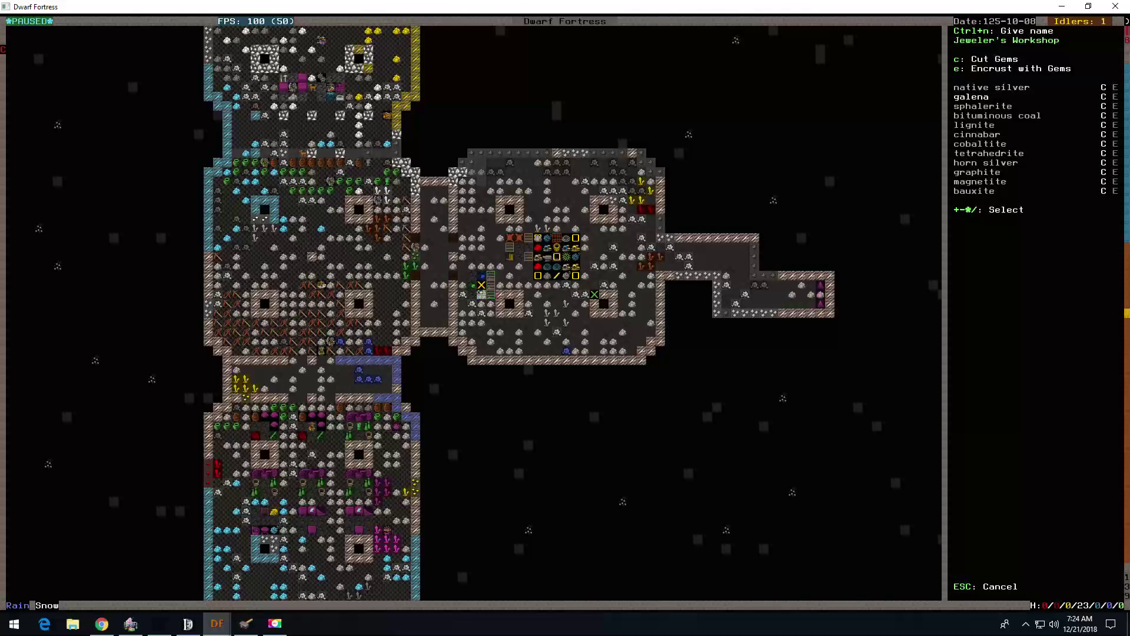
{"action": "key", "text": "Down"}
{"action": "key", "text": "Down"}
{"action": "key", "text": "Down"}
{"action": "key", "text": "Down"}
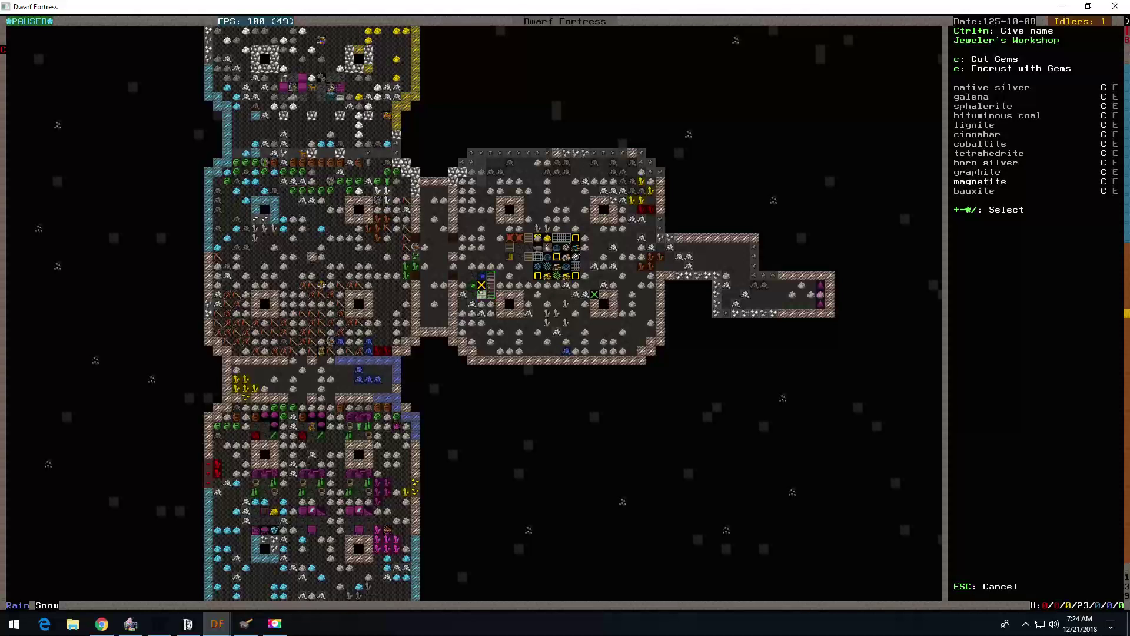
{"action": "key", "text": "Down"}
{"action": "key", "text": "Down"}
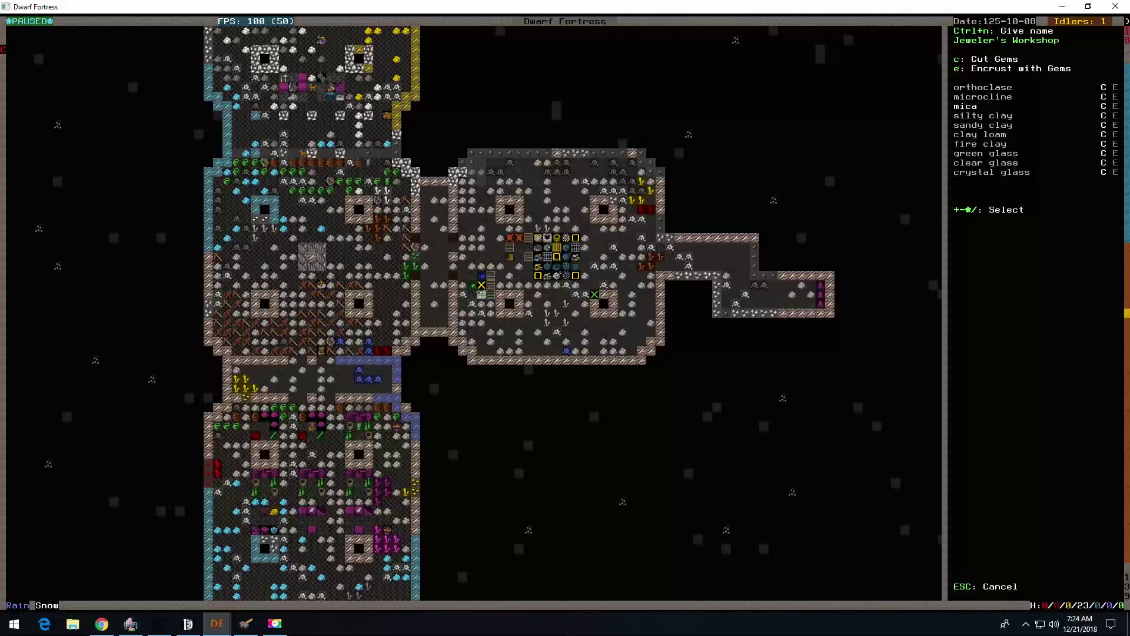
{"action": "key", "text": "Down"}
{"action": "key", "text": "Down"}
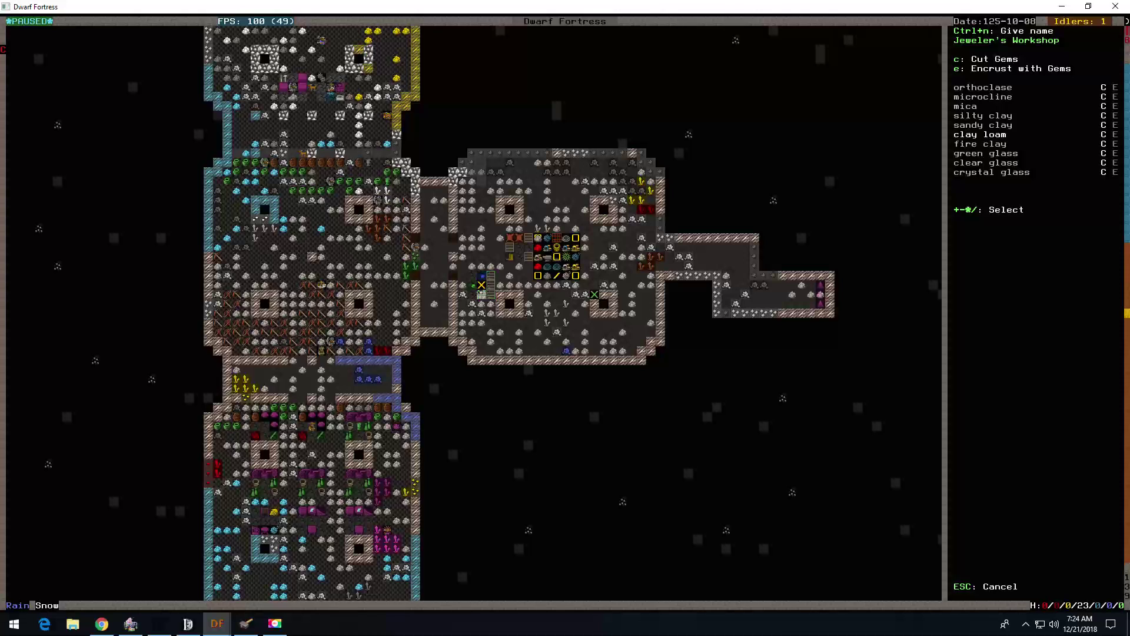
{"action": "key", "text": "Down"}
{"action": "key", "text": "Down"}
{"action": "key", "text": "Down"}
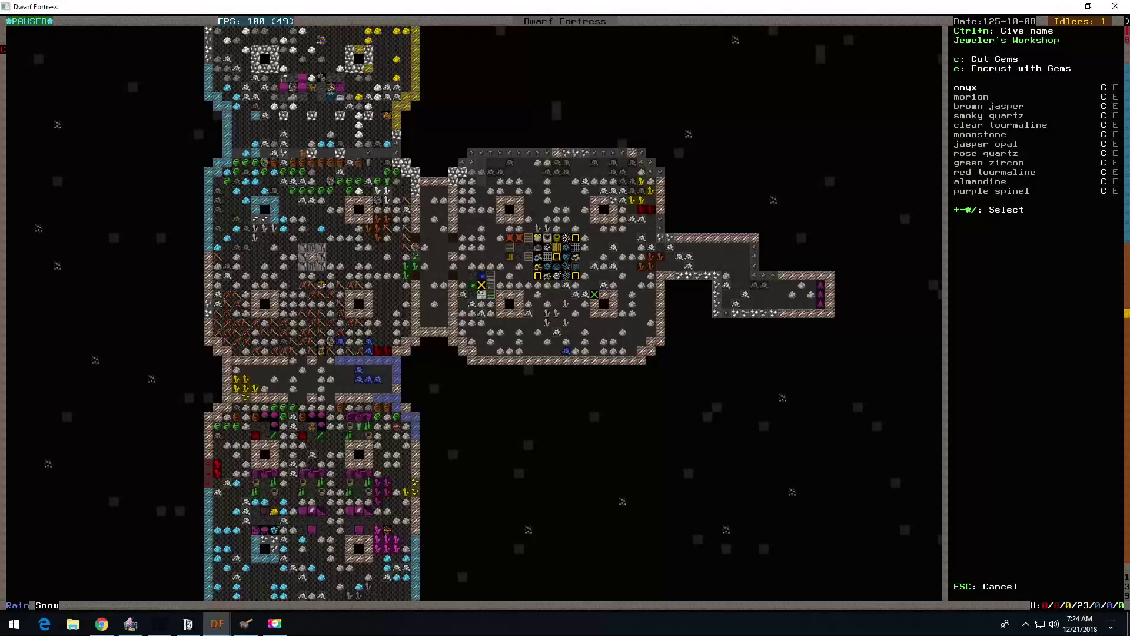
{"action": "key", "text": "Return"}
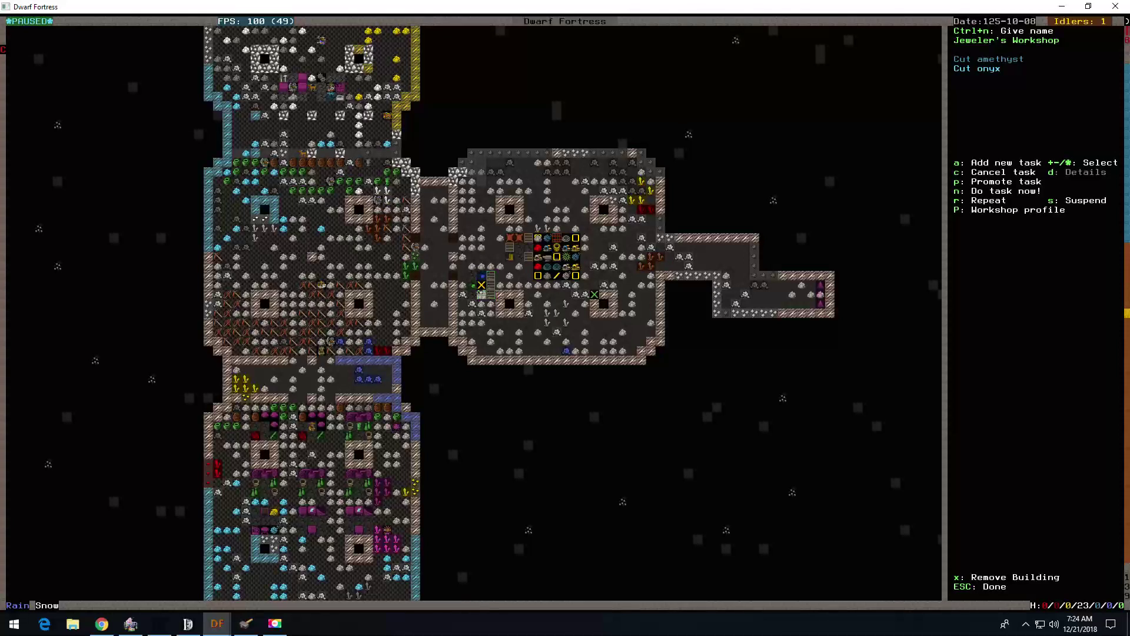
{"action": "key", "text": "r"}
{"action": "key", "text": "Escape"}
{"action": "key", "text": "space"}
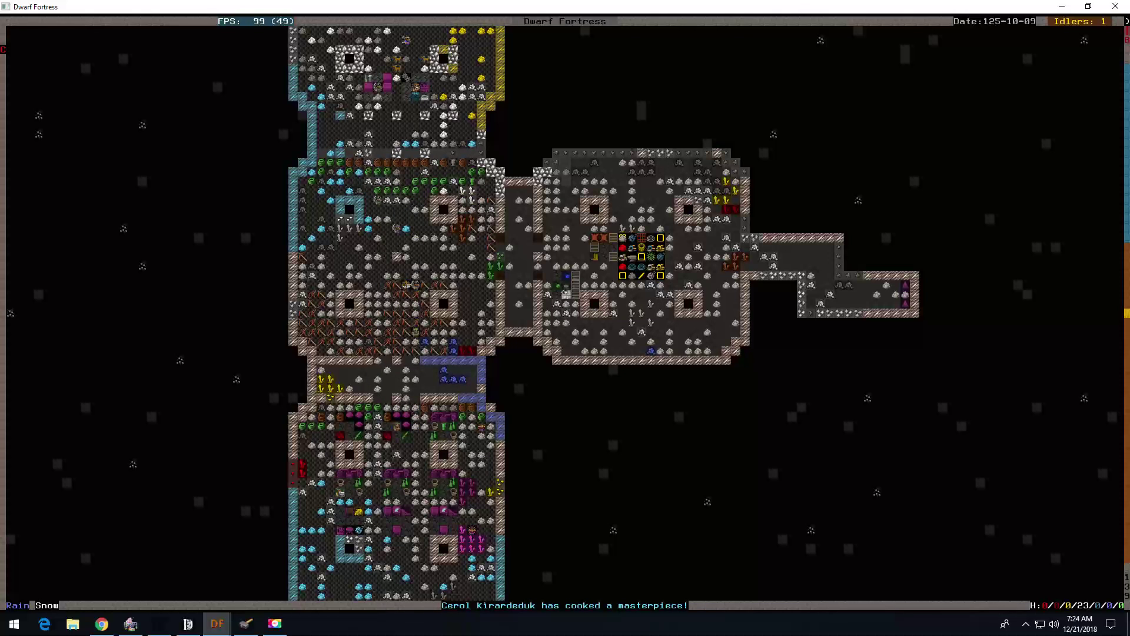
Step: Give the onyx job priority at the Jeweler's Workshop
{"action": "key", "text": "q"}
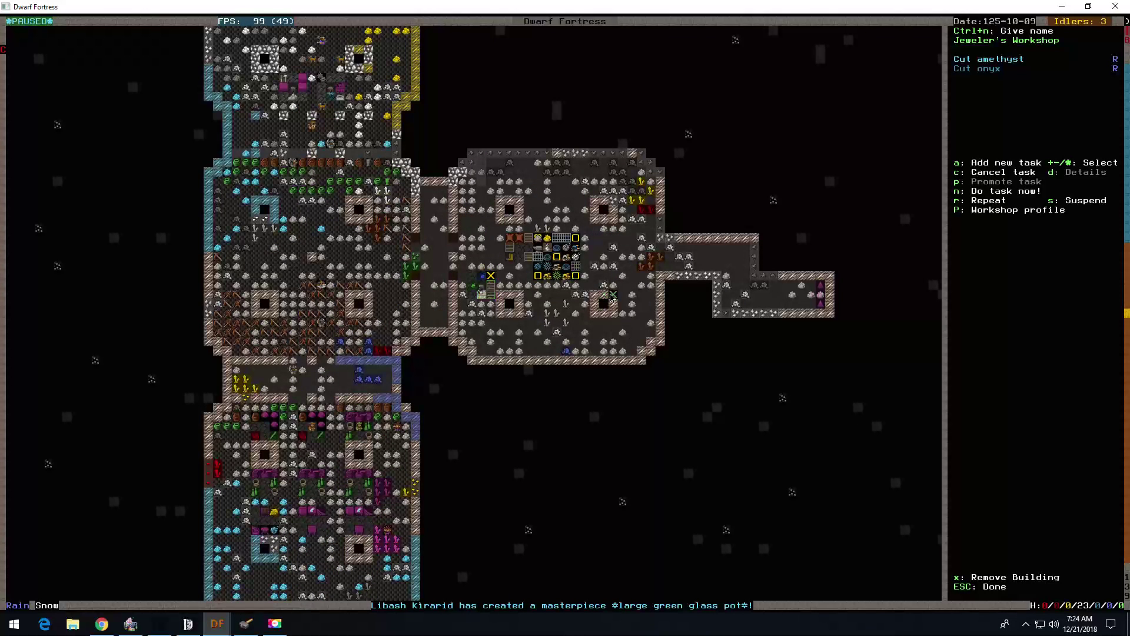
{"action": "key", "text": "plus"}
{"action": "key", "text": "p"}
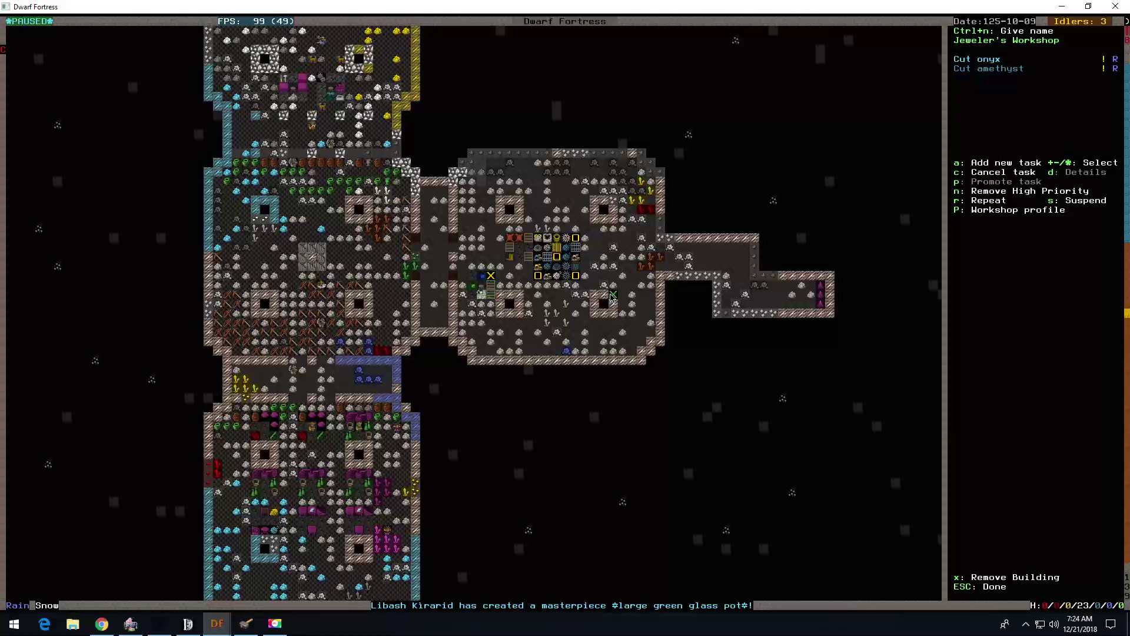
{"action": "key", "text": "plus"}
{"action": "key", "text": "p"}
{"action": "key", "text": "Escape"}
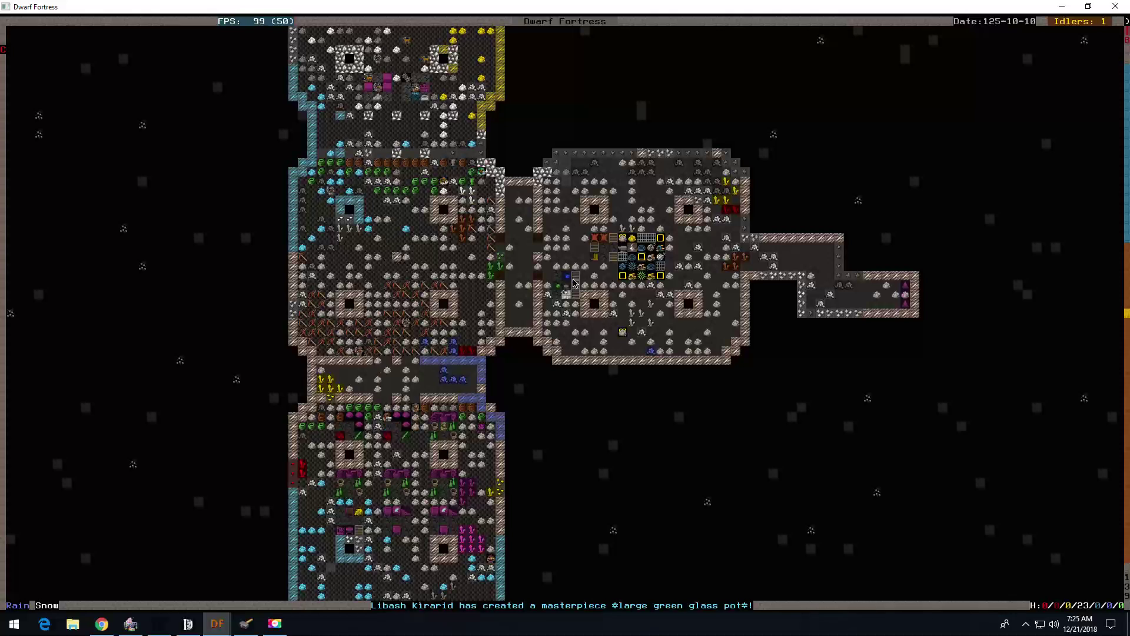
Step: Add a high-priority Cut amethyst job at the Jeweler's Workshop
{"action": "key", "text": "q"}
{"action": "key", "text": "a"}
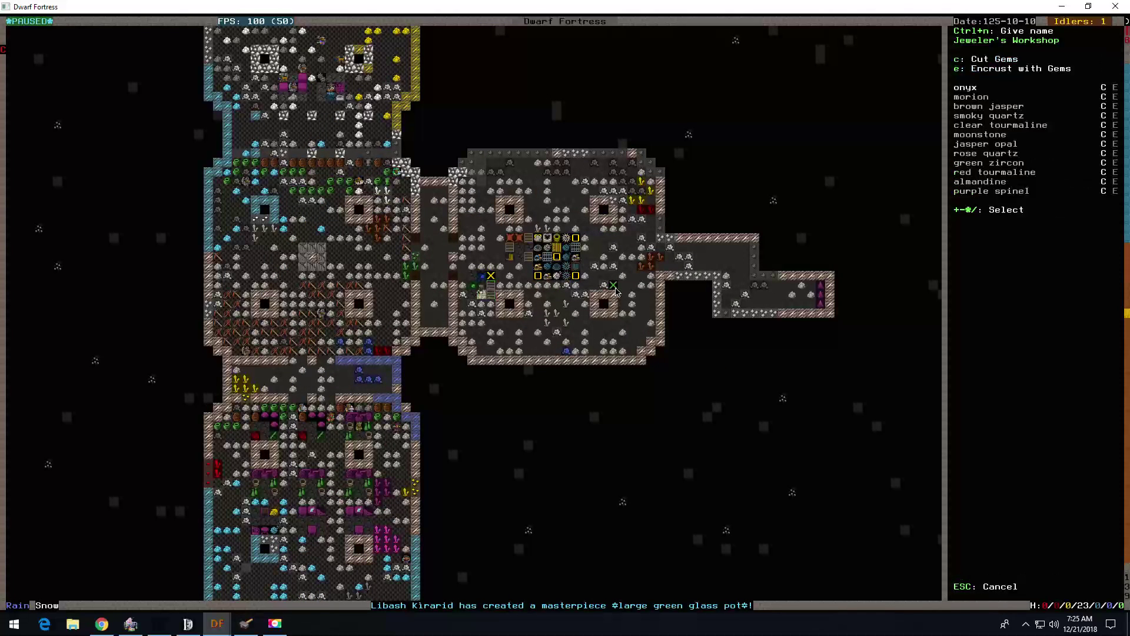
{"action": "key", "text": "Down"}
{"action": "key", "text": "Down"}
{"action": "key", "text": "Down"}
{"action": "key", "text": "Down"}
{"action": "key", "text": "Down"}
{"action": "key", "text": "Down"}
{"action": "key", "text": "Down"}
{"action": "key", "text": "Down"}
{"action": "key", "text": "Down"}
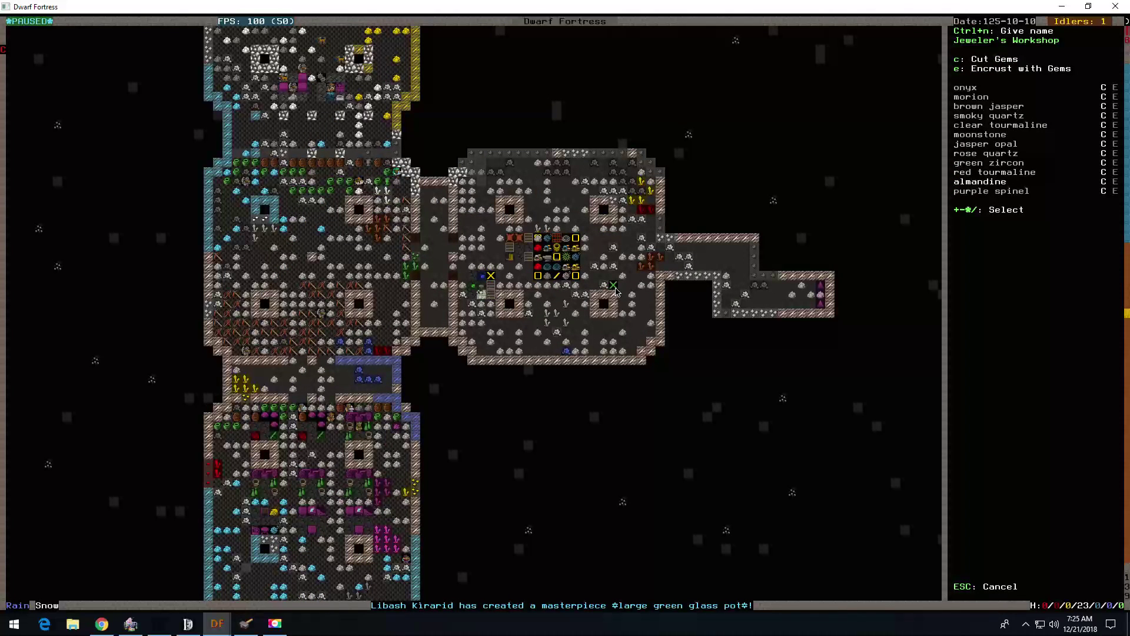
{"action": "key", "text": "Down"}
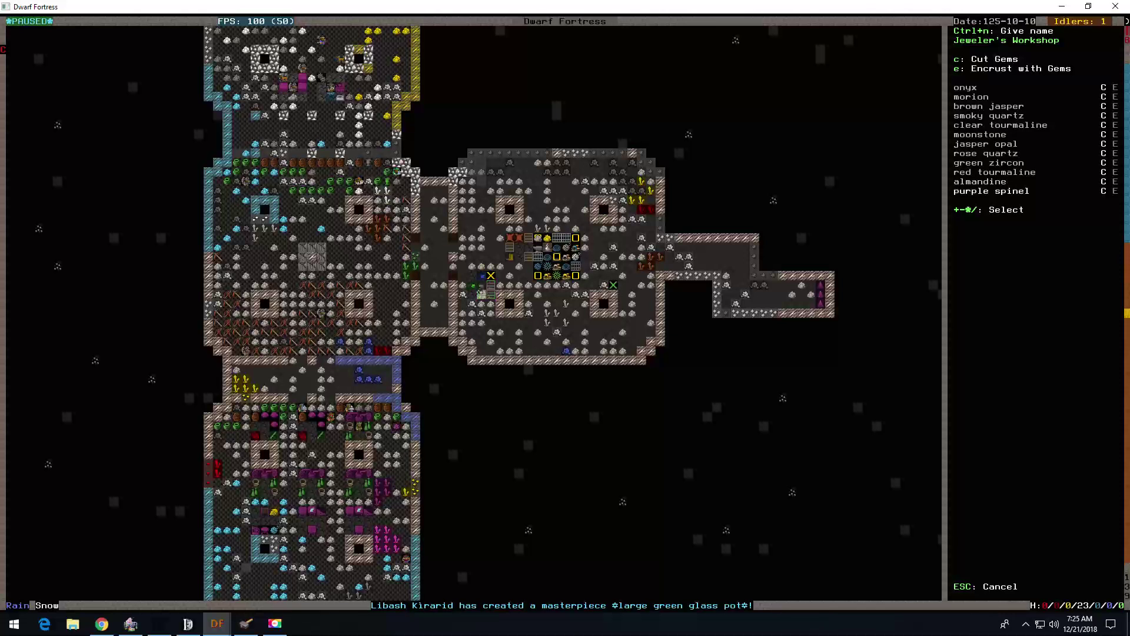
{"action": "key", "text": "Down"}
{"action": "key", "text": "Down"}
{"action": "key", "text": "Down"}
{"action": "key", "text": "Down"}
{"action": "key", "text": "Down"}
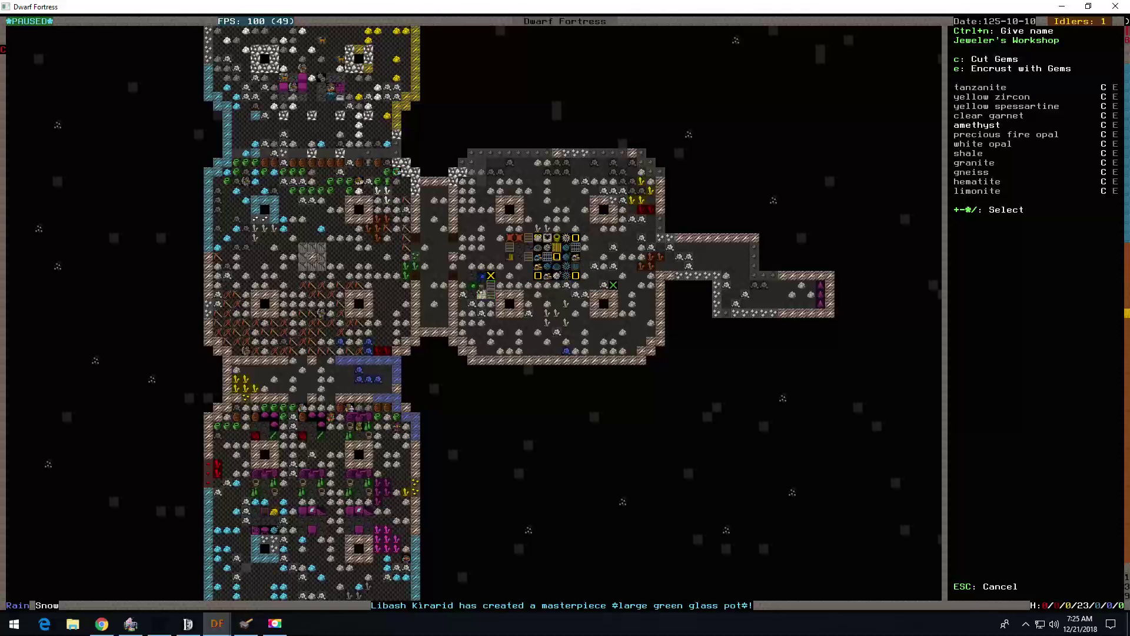
{"action": "key", "text": "c"}
{"action": "key", "text": "p"}
{"action": "key", "text": "Escape"}
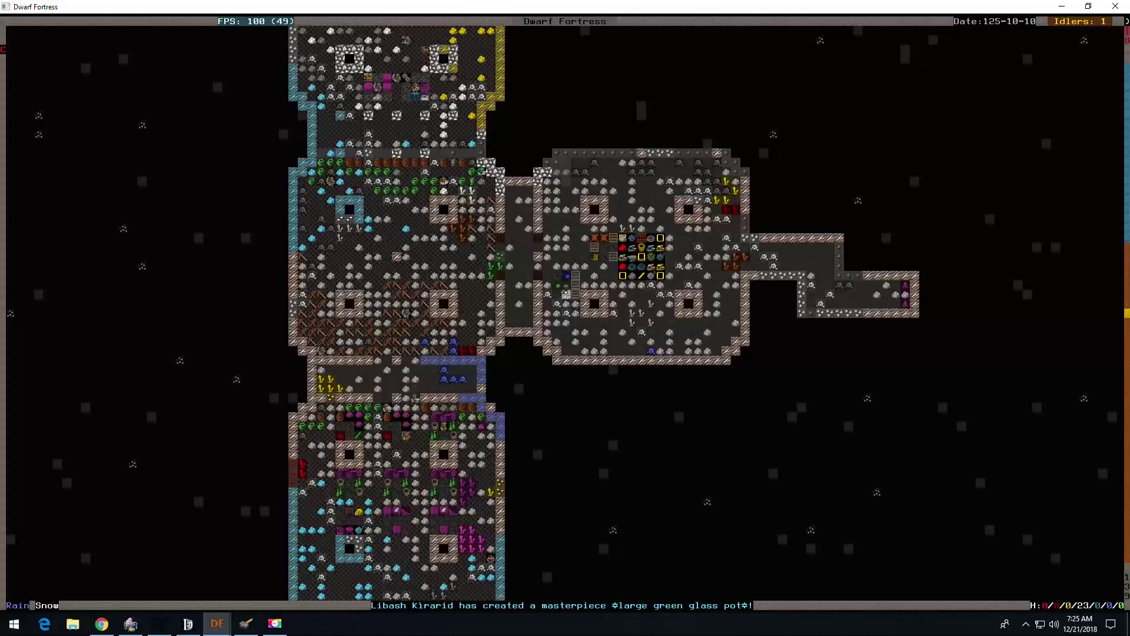
Step: Survey the surface level to the west, east and south, then return underground
{"action": "key", "text": "less"}
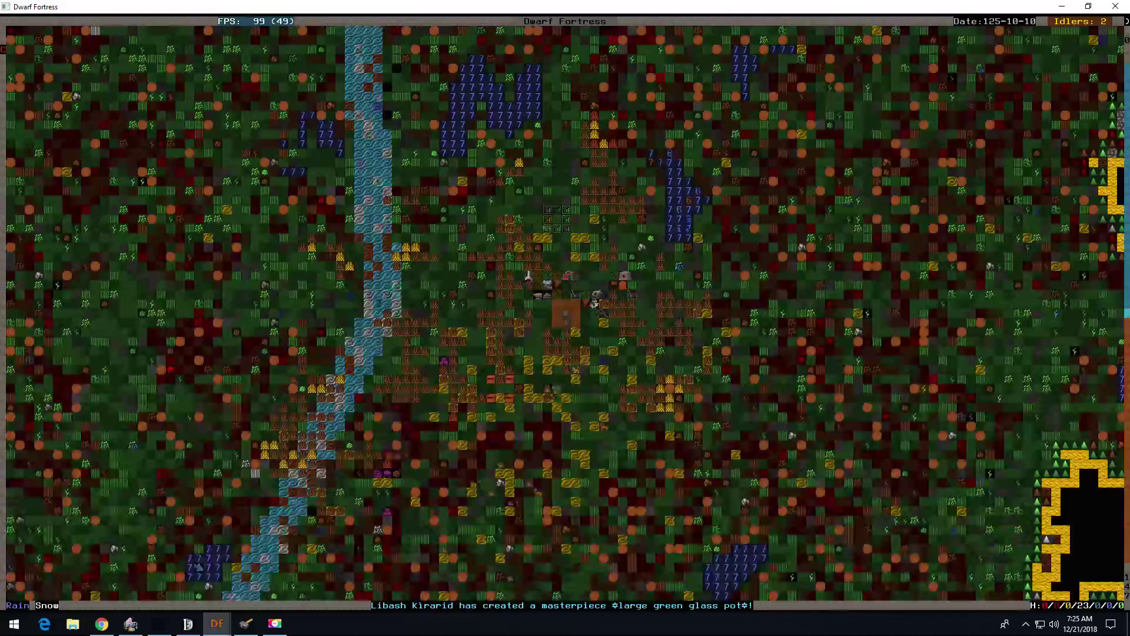
{"action": "key", "text": "shift+Left"}
{"action": "key", "text": "shift+Left"}
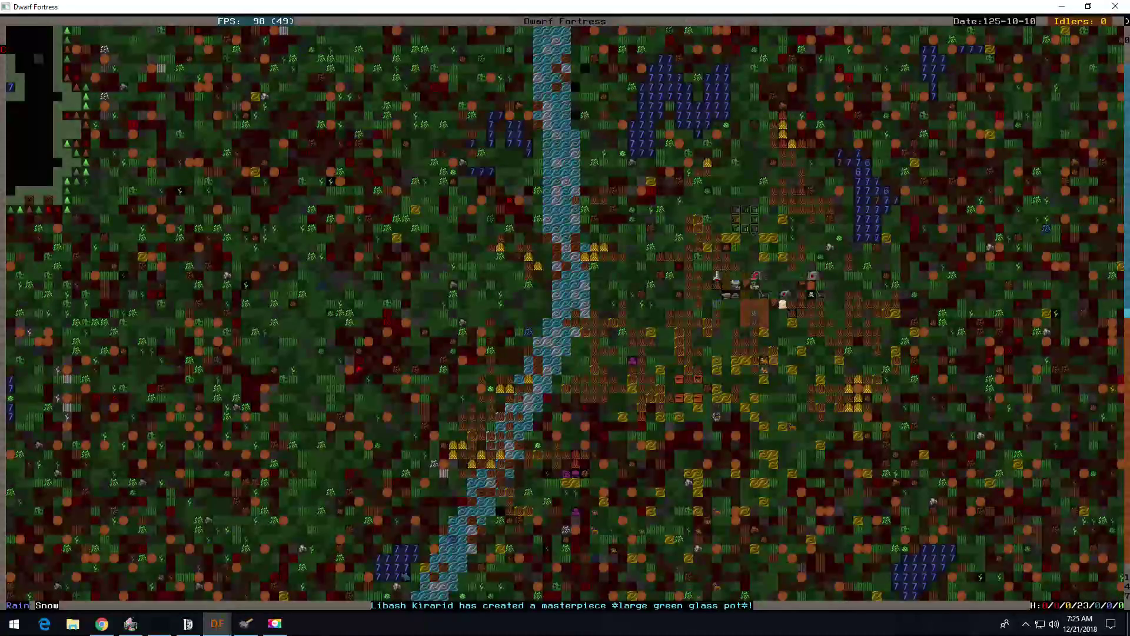
{"action": "key", "text": "shift+Right"}
{"action": "key", "text": "shift+Right"}
{"action": "key", "text": "shift+Down"}
{"action": "key", "text": "shift+Down"}
{"action": "key", "text": "shift+Down"}
{"action": "key", "text": "shift+Down"}
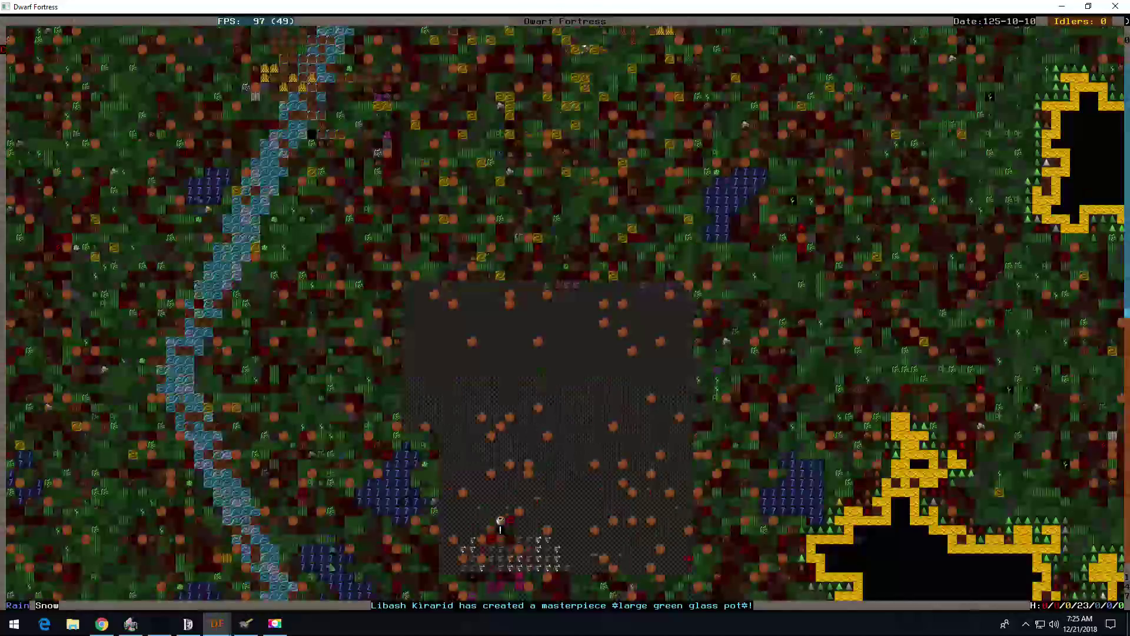
{"action": "key", "text": "shift+Down"}
{"action": "key", "text": "greater"}
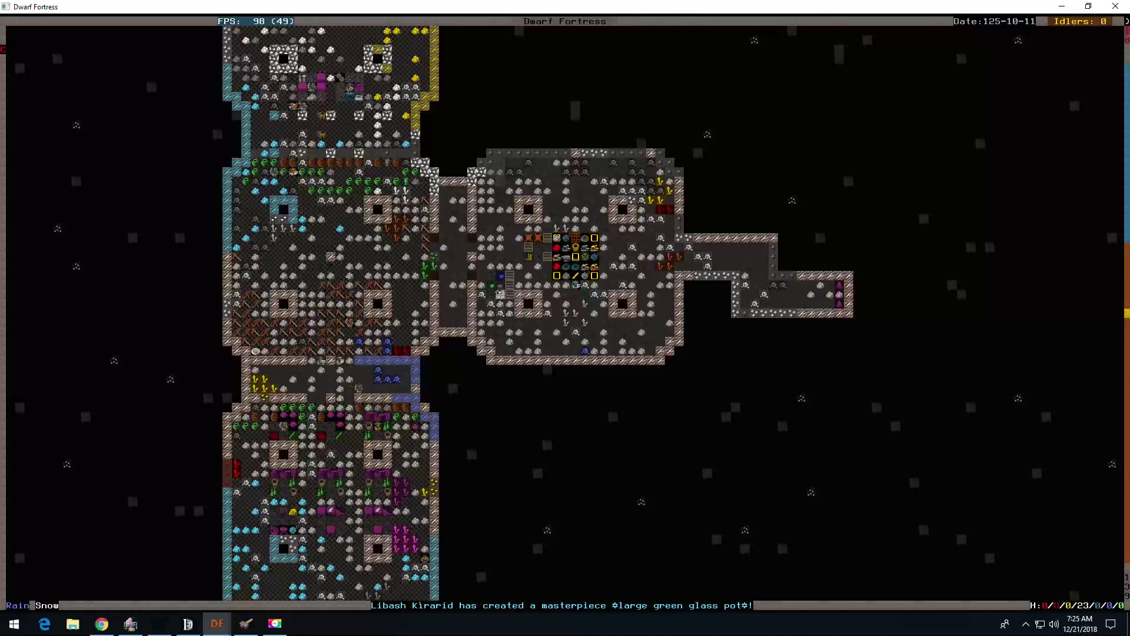
Step: Pick a citizen from the units list and jump to them on the map
{"action": "key", "text": "u"}
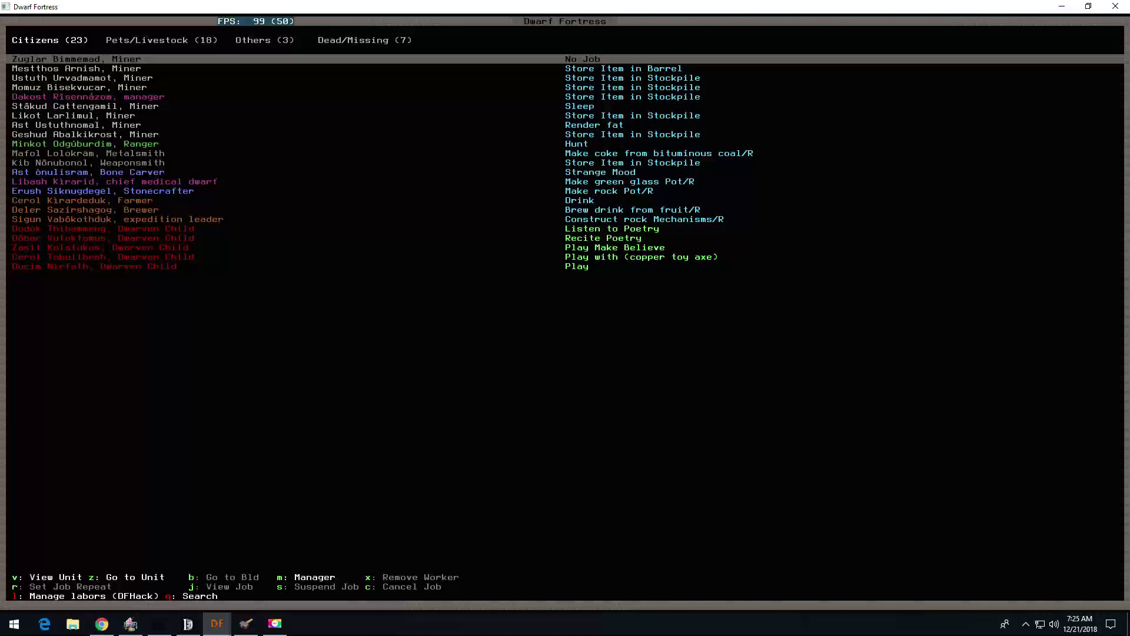
{"action": "key", "text": "Down"}
{"action": "key", "text": "Down"}
{"action": "key", "text": "Down"}
{"action": "key", "text": "Down"}
{"action": "key", "text": "Down"}
{"action": "key", "text": "Down"}
{"action": "key", "text": "Down"}
{"action": "key", "text": "Down"}
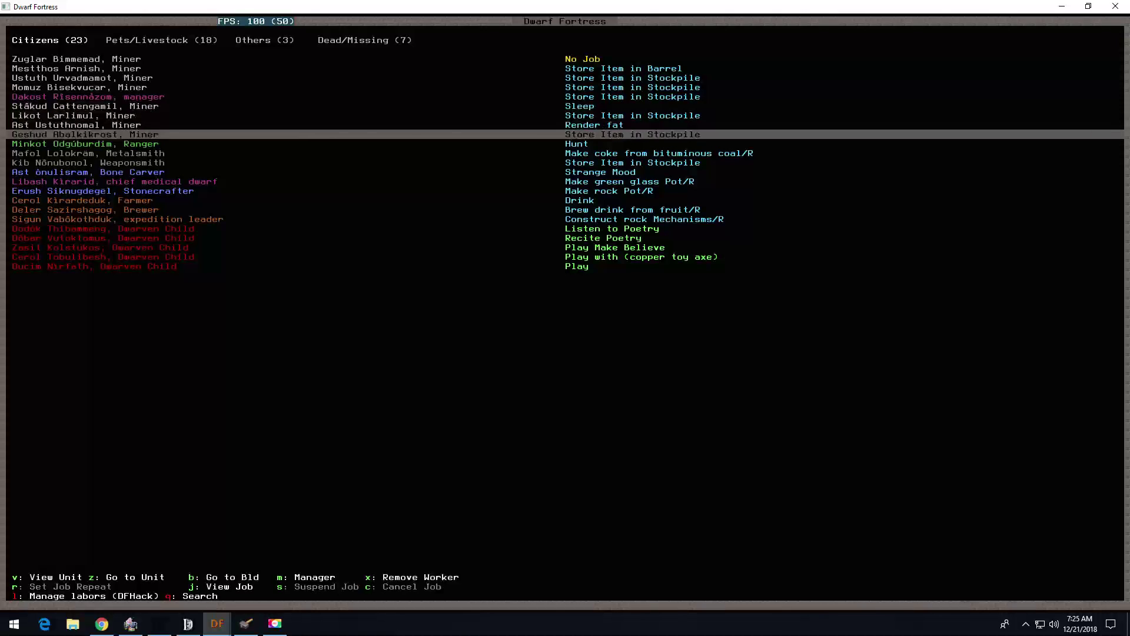
{"action": "key", "text": "Down"}
{"action": "key", "text": "Down"}
{"action": "key", "text": "Down"}
{"action": "key", "text": "Down"}
{"action": "key", "text": "Down"}
{"action": "key", "text": "Down"}
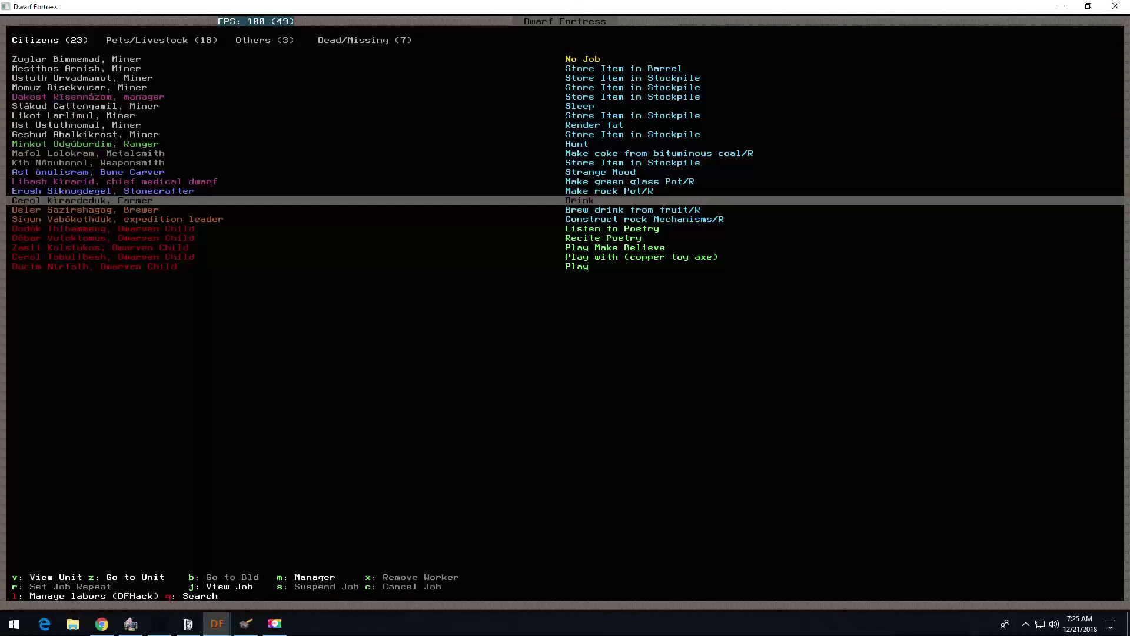
{"action": "key", "text": "z"}
{"action": "key", "text": "shift+Up"}
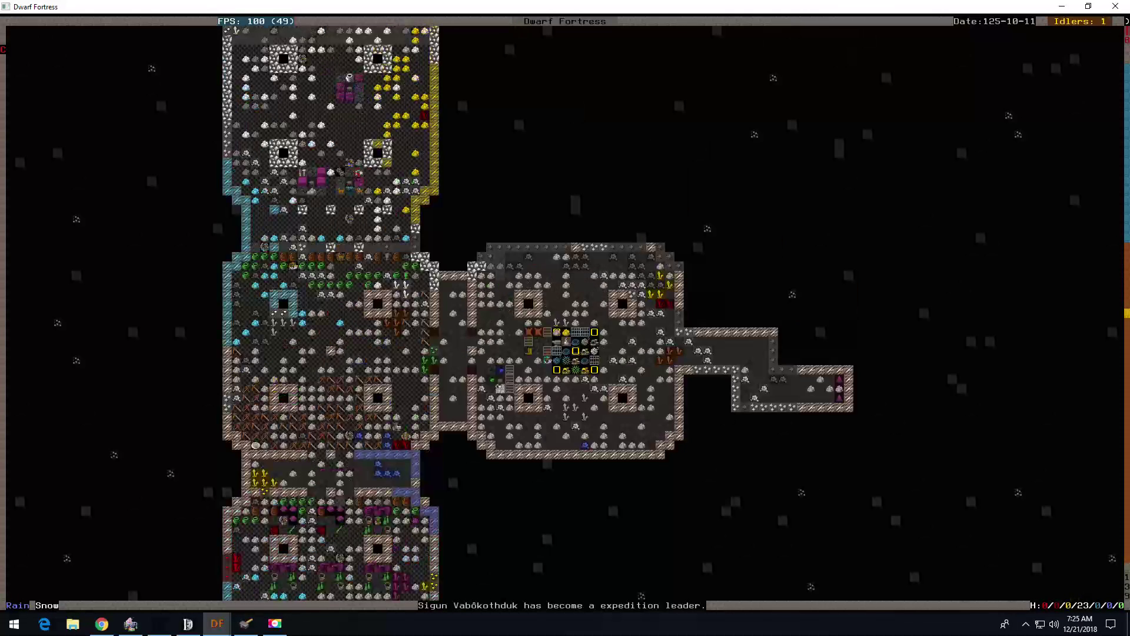
{"action": "key", "text": "shift+Up"}
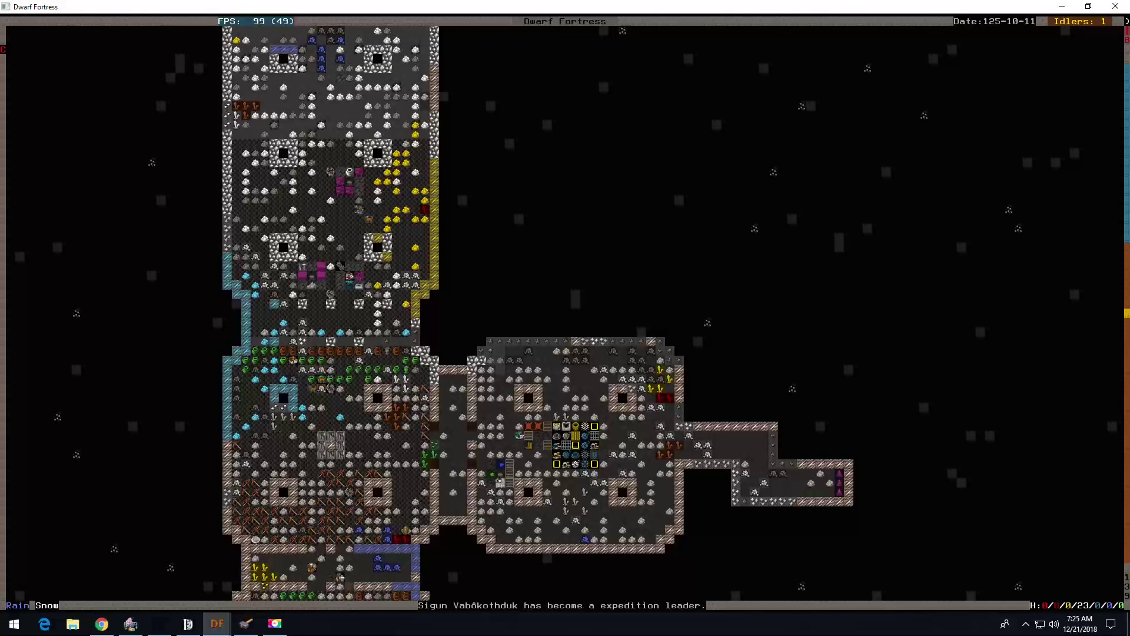
{"action": "key", "text": "shift+Down"}
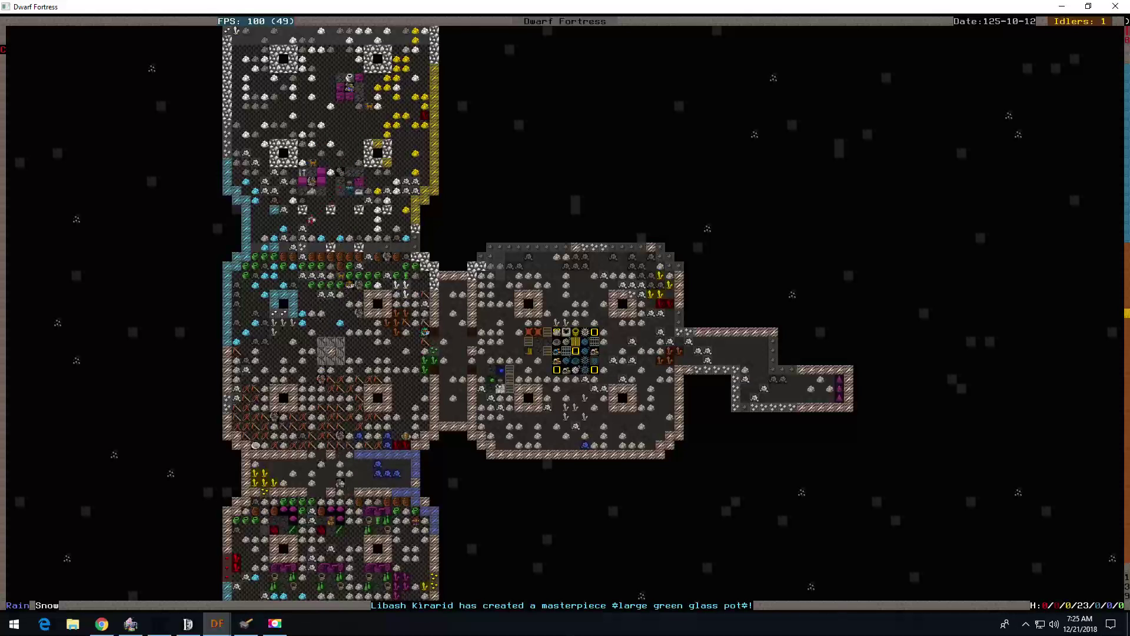
{"action": "key", "text": "shift+Up"}
{"action": "key", "text": "shift+Up"}
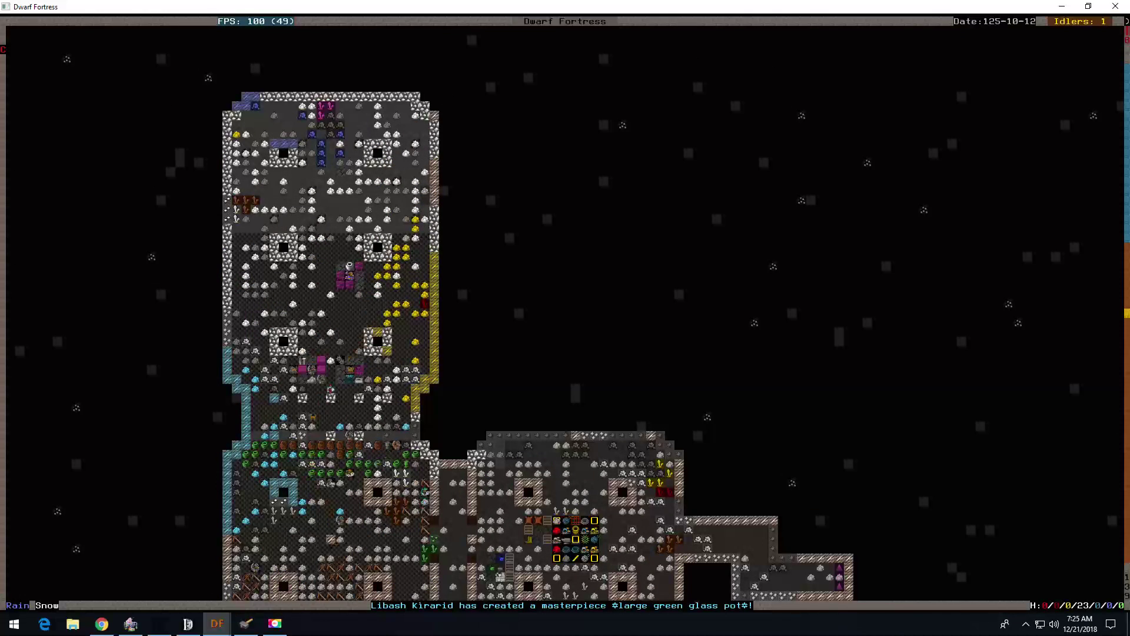
{"action": "key", "text": "shift+Down"}
{"action": "key", "text": "shift+Down"}
{"action": "key", "text": "shift+Down"}
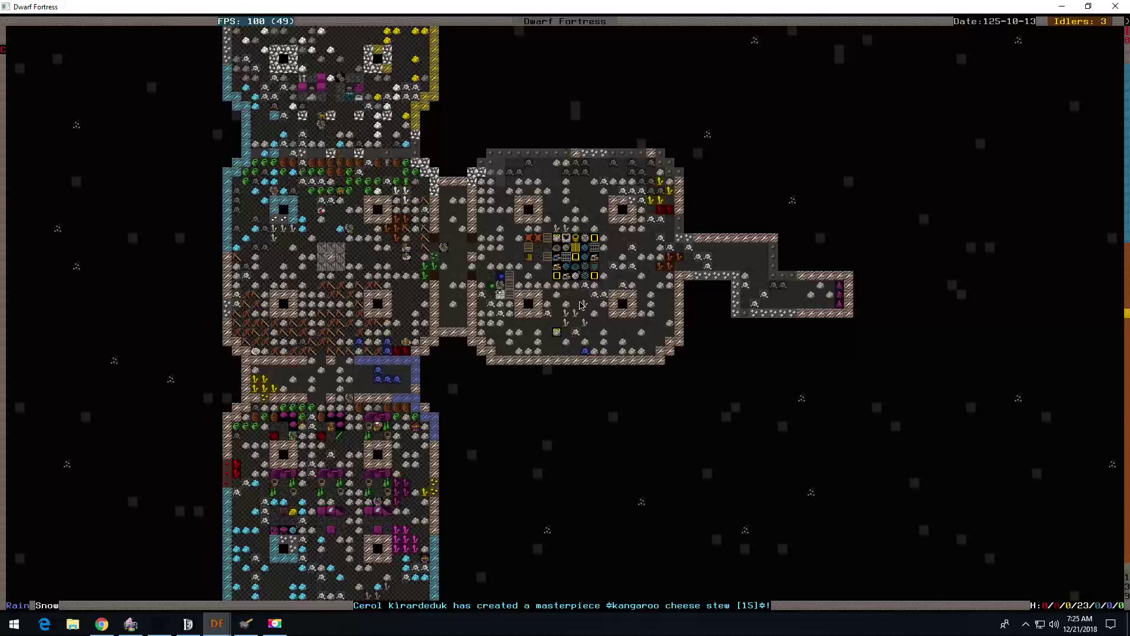
{"action": "key", "text": "q"}
{"action": "key", "text": "Escape"}
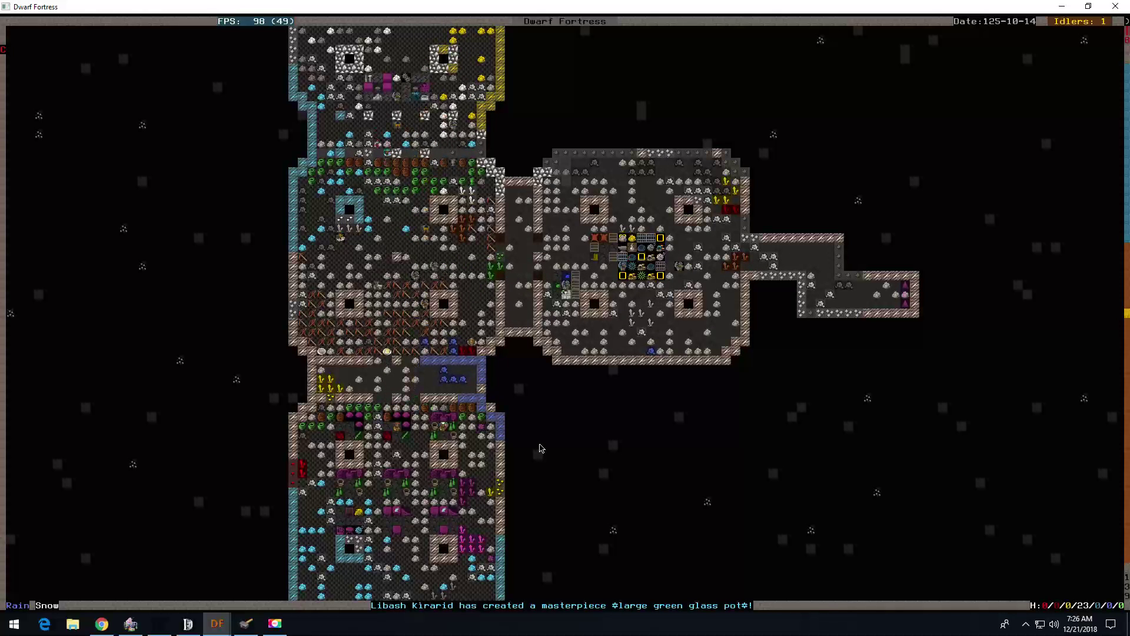
Step: Nickname the bone carver Ast Onulisram 'Skippy' in Dwarf Therapist and commit it
{"action": "left_click", "coordinate": [247, 623]}
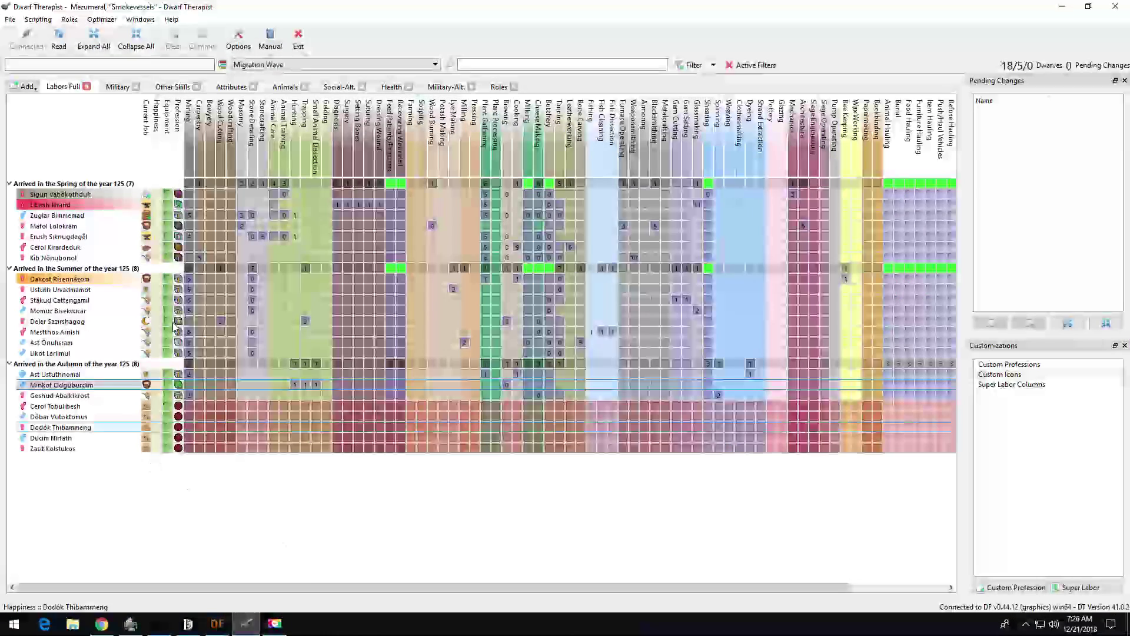
{"action": "left_click", "coordinate": [59, 40]}
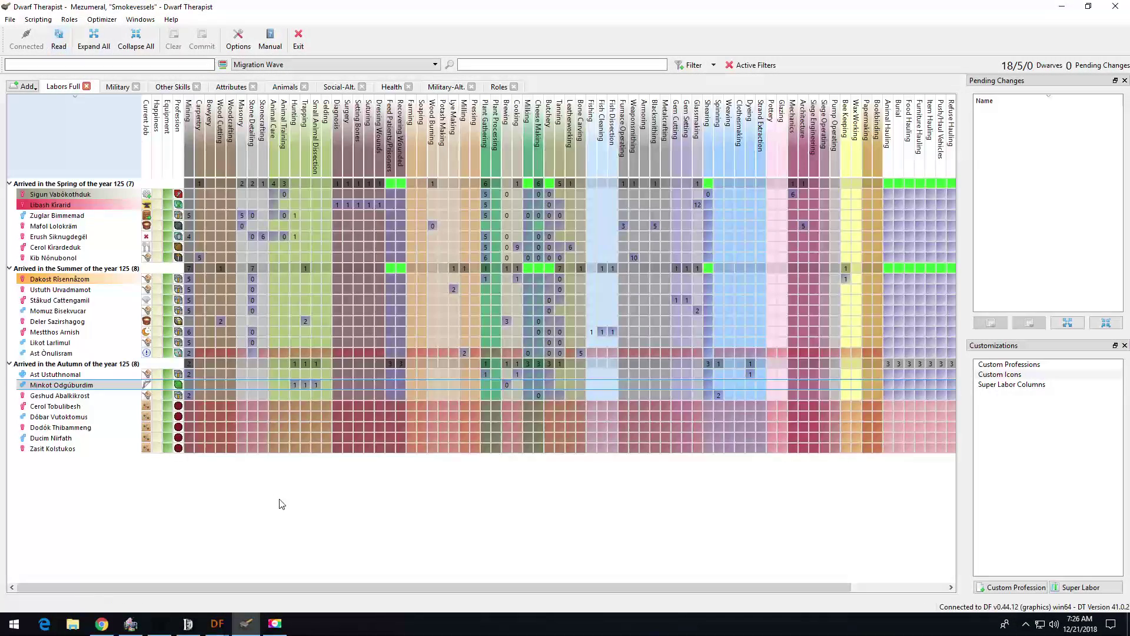
{"action": "right_click", "coordinate": [105, 355]}
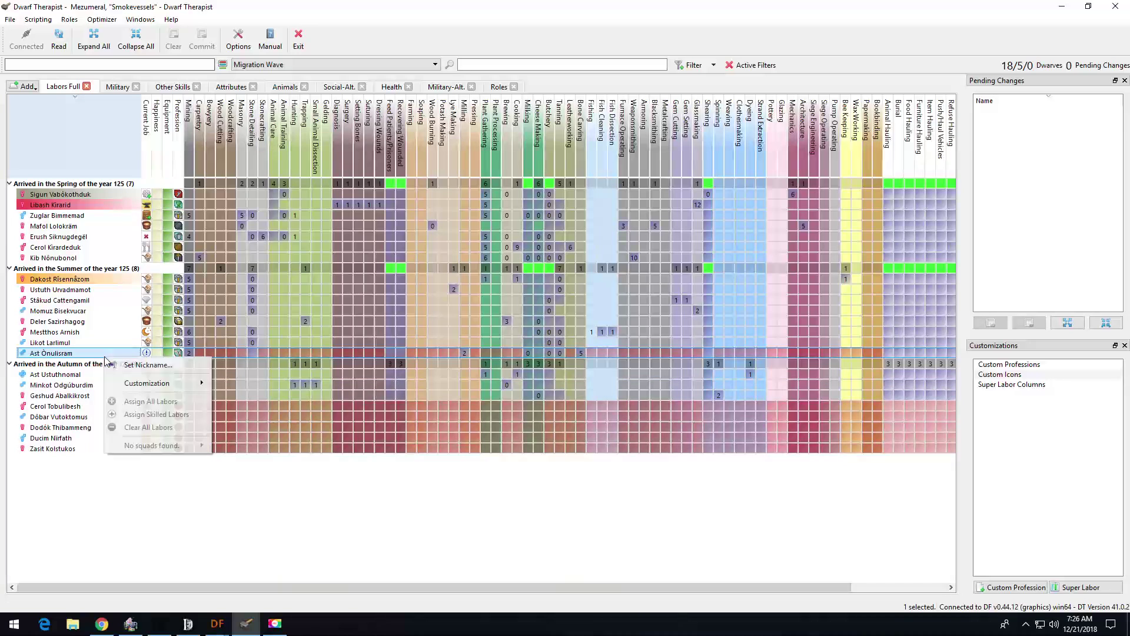
{"action": "left_click", "coordinate": [168, 364]}
{"action": "type", "text": "Skippy"}
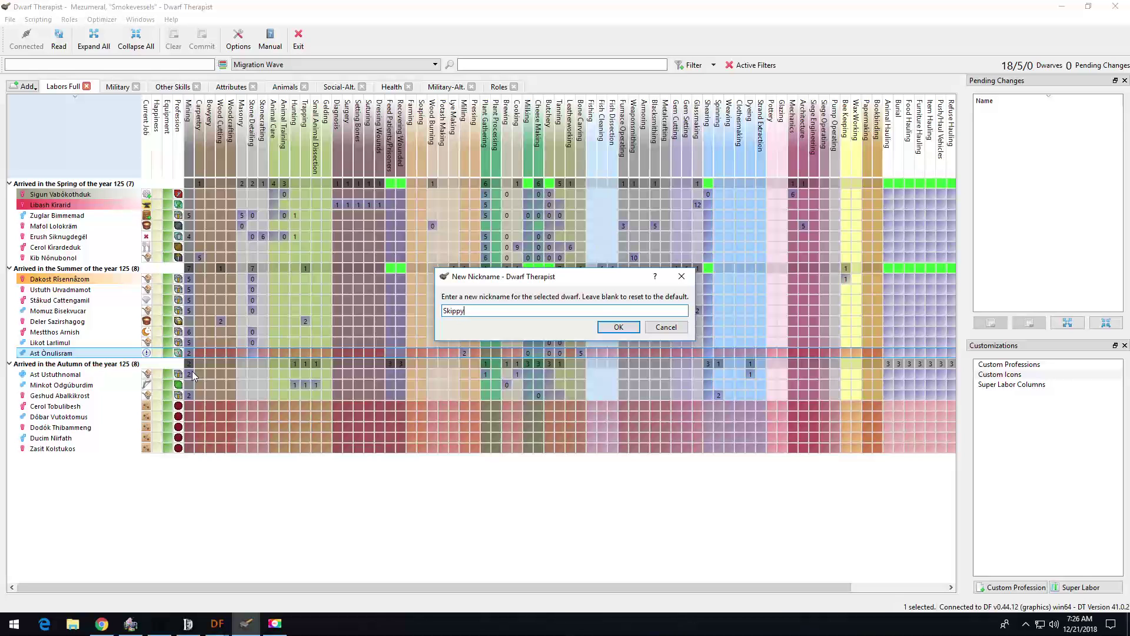
{"action": "left_click", "coordinate": [622, 327]}
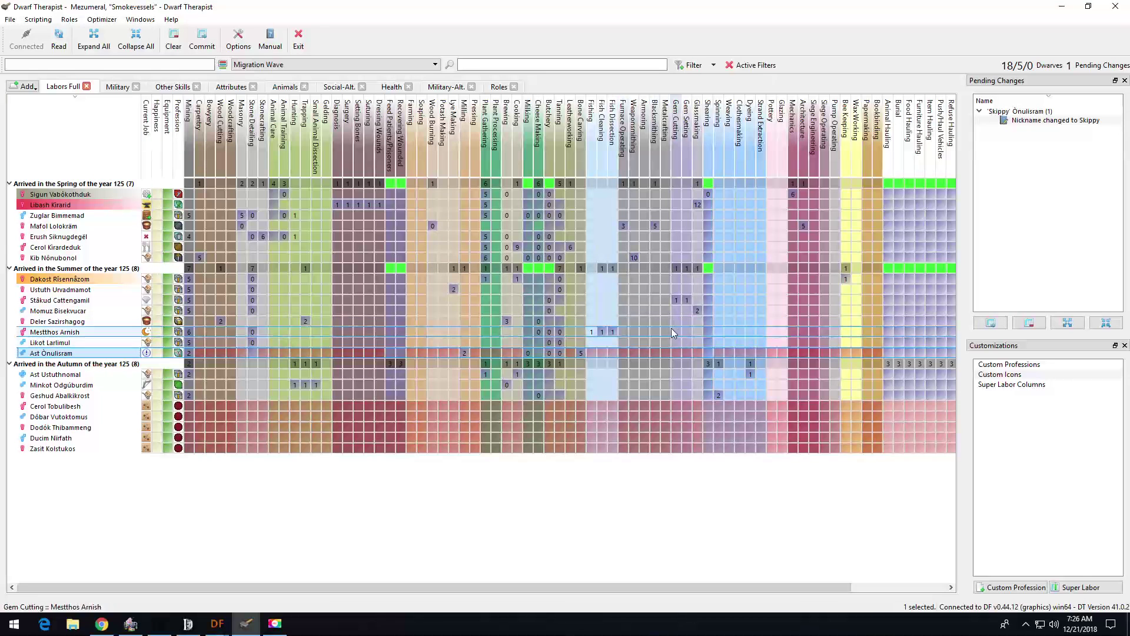
{"action": "left_click", "coordinate": [196, 49]}
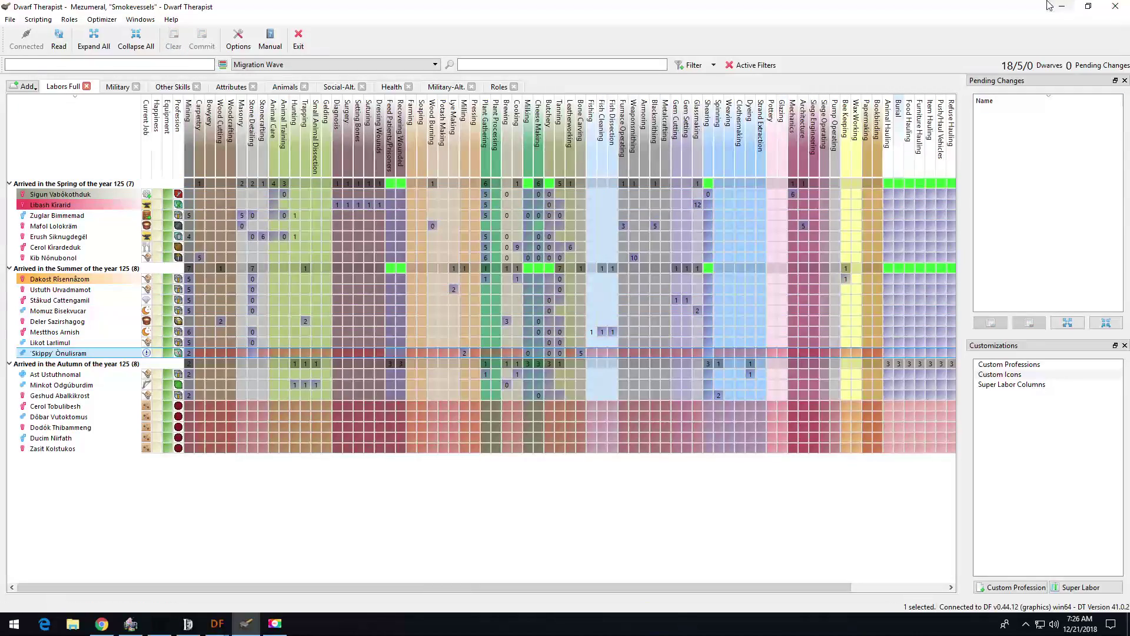
Step: Back in the game, review the items held in the Craftsdwarf's Workshop
{"action": "left_click", "coordinate": [1063, 9]}
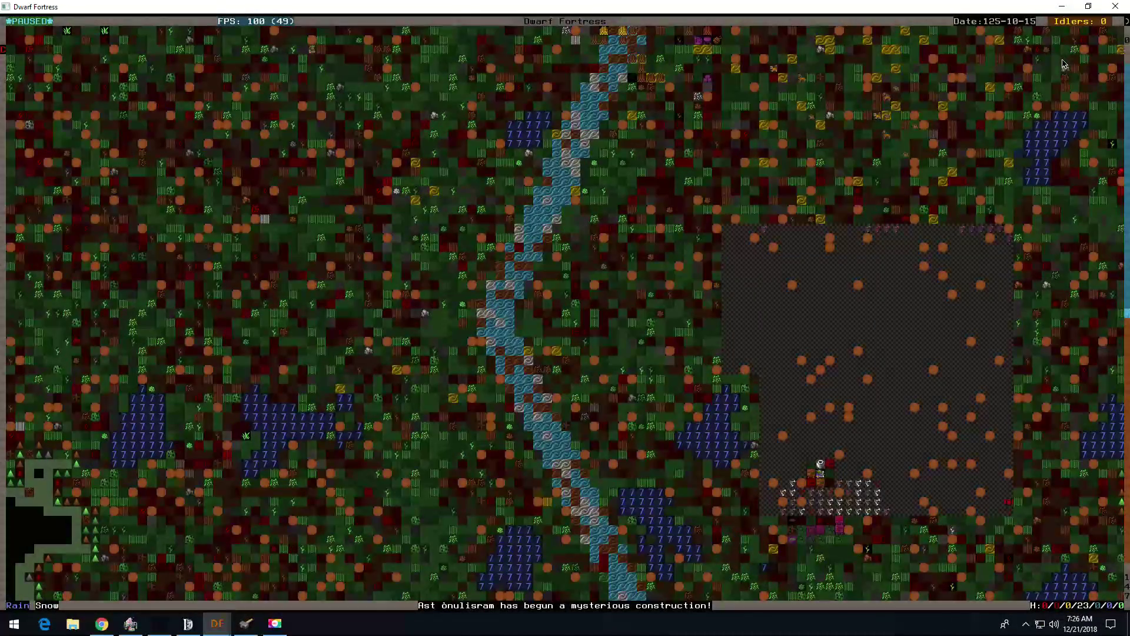
{"action": "key", "text": "q"}
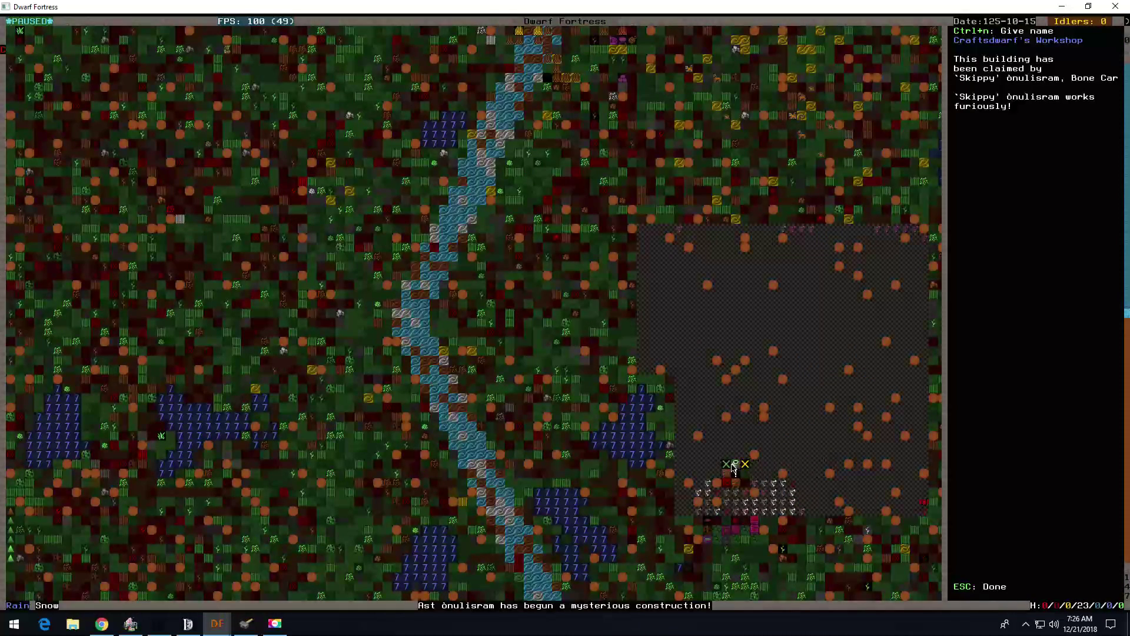
{"action": "key", "text": "t"}
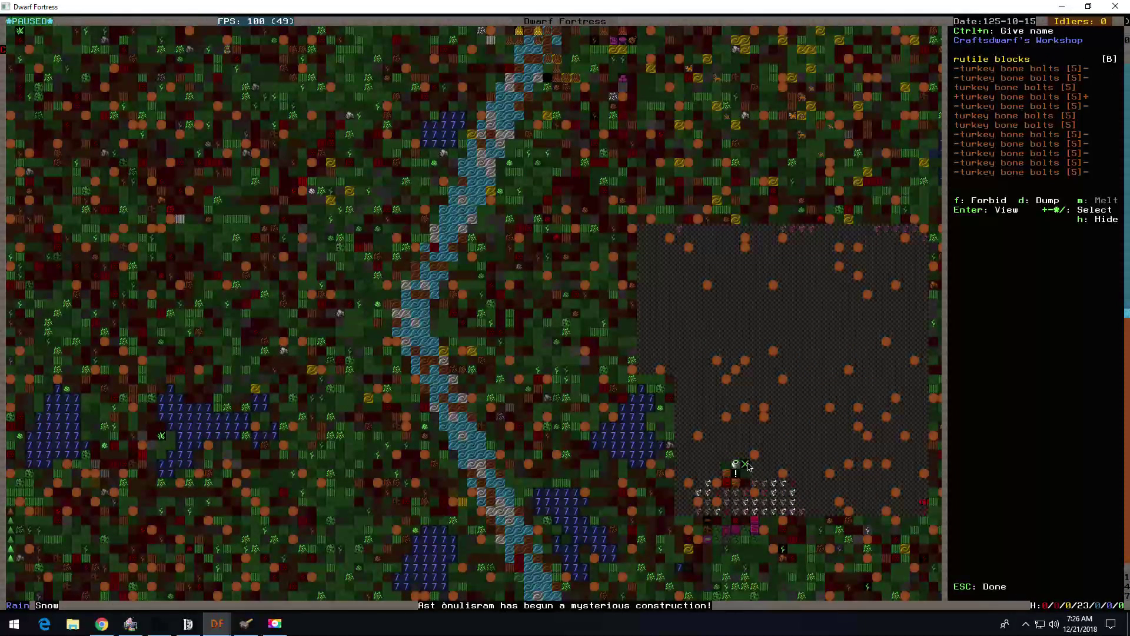
{"action": "key", "text": "minus"}
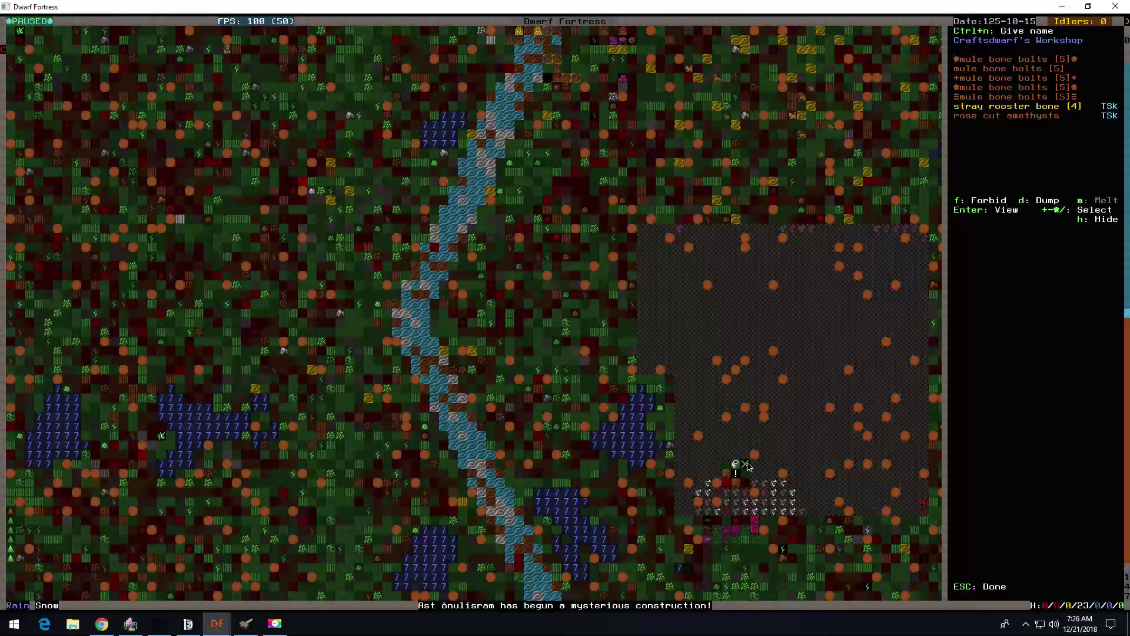
{"action": "key", "text": "Escape"}
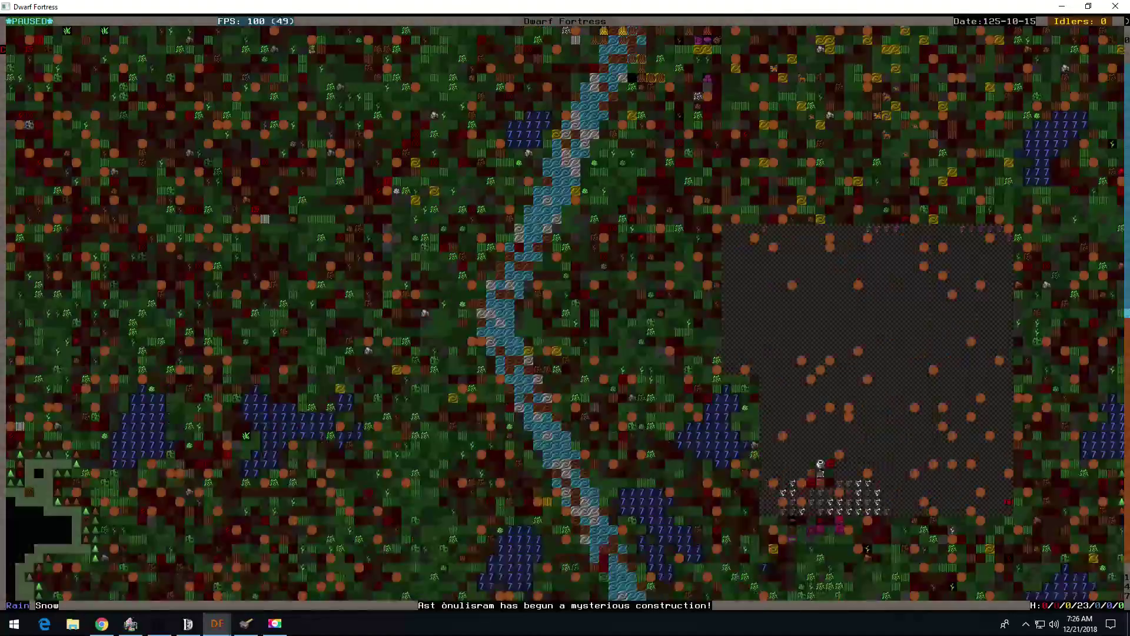
{"action": "key", "text": "Escape"}
{"action": "key", "text": "Escape"}
Step: Descend to the underground fortress level, unpause, and look around
{"action": "key", "text": "shift+Right"}
{"action": "key", "text": "shift+Down"}
{"action": "key", "text": "shift+Right"}
{"action": "key", "text": "shift+Down"}
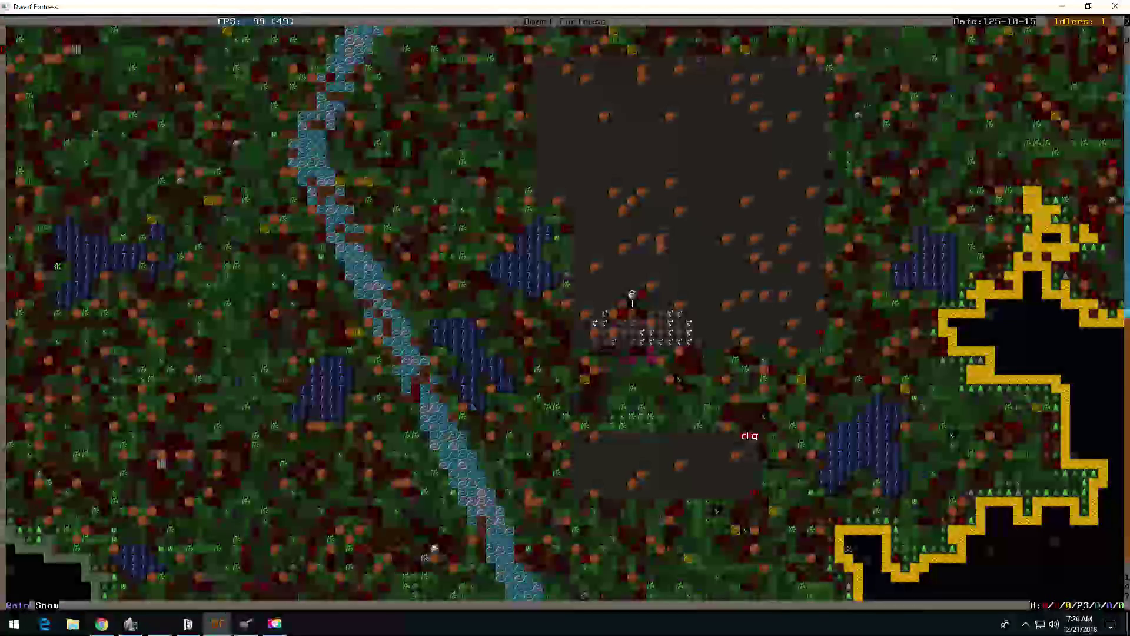
{"action": "key", "text": "greater"}
{"action": "key", "text": "shift+Down"}
{"action": "key", "text": "space"}
{"action": "key", "text": "shift+Up"}
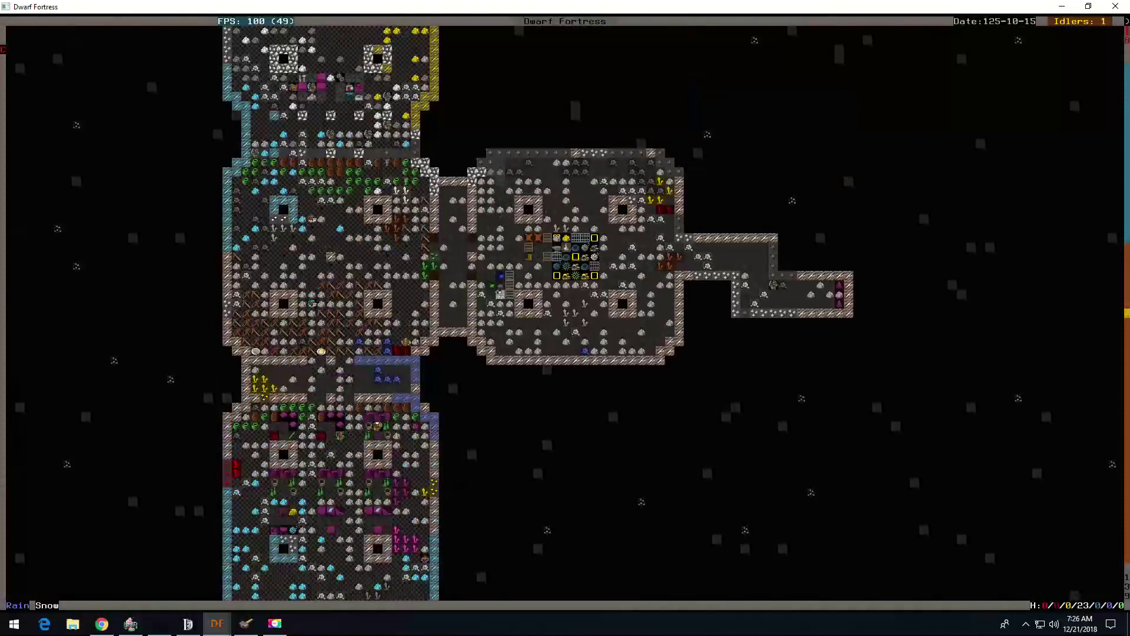
{"action": "key", "text": "shift+Up"}
{"action": "key", "text": "shift+Down"}
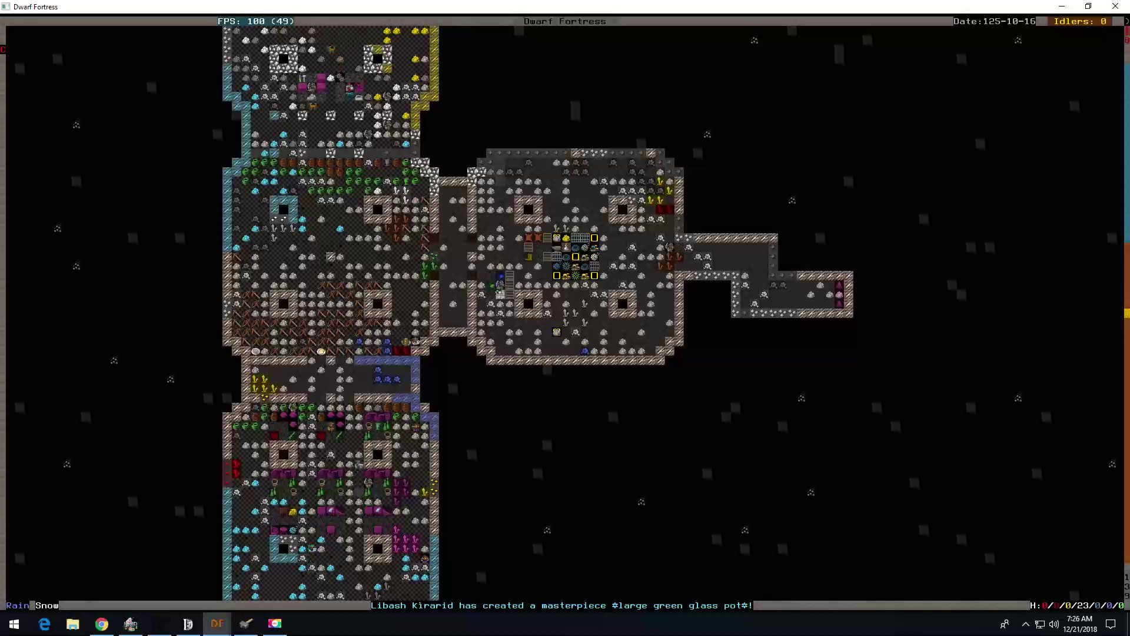
Step: Check the jeweler's workshop, pan the surface around the quarry, and bring up Designations
{"action": "key", "text": "q"}
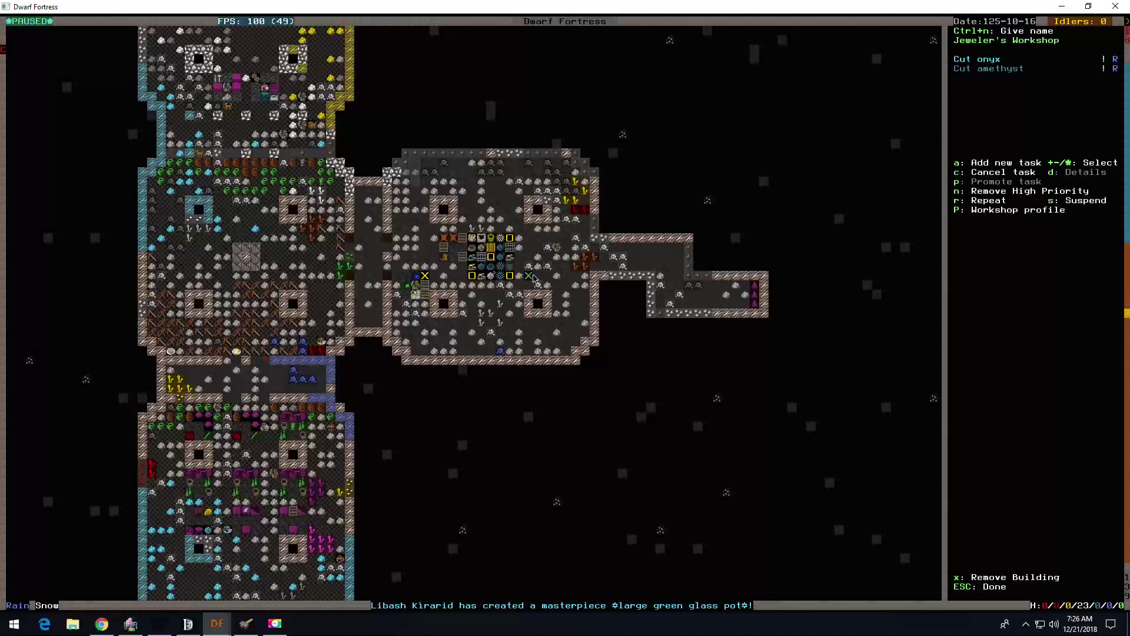
{"action": "key", "text": "Escape"}
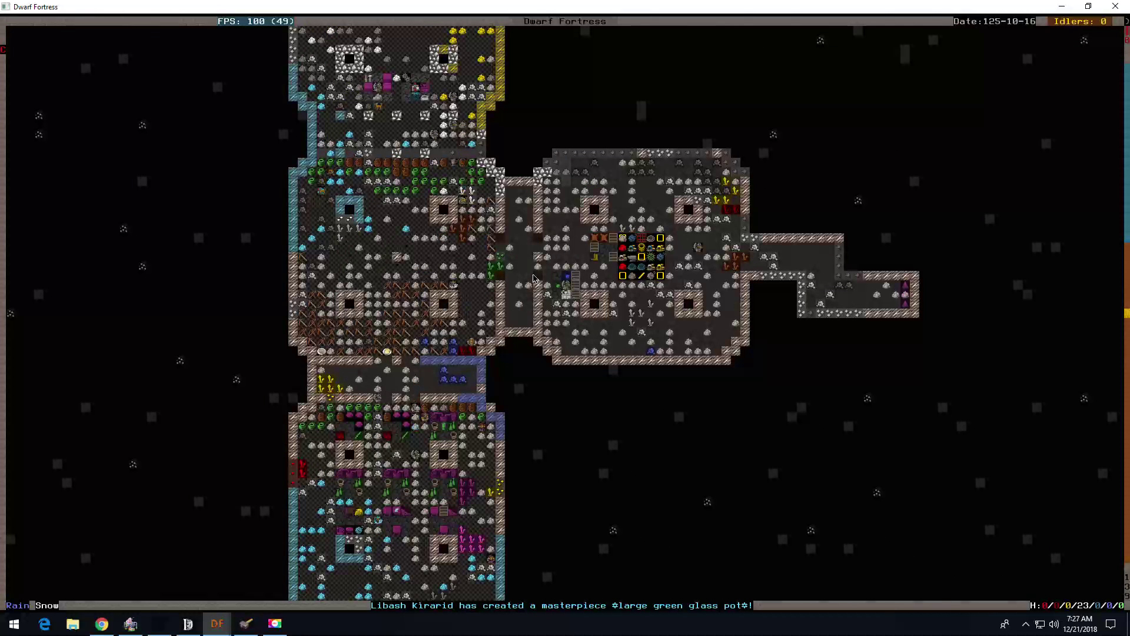
{"action": "key", "text": "shift+comma"}
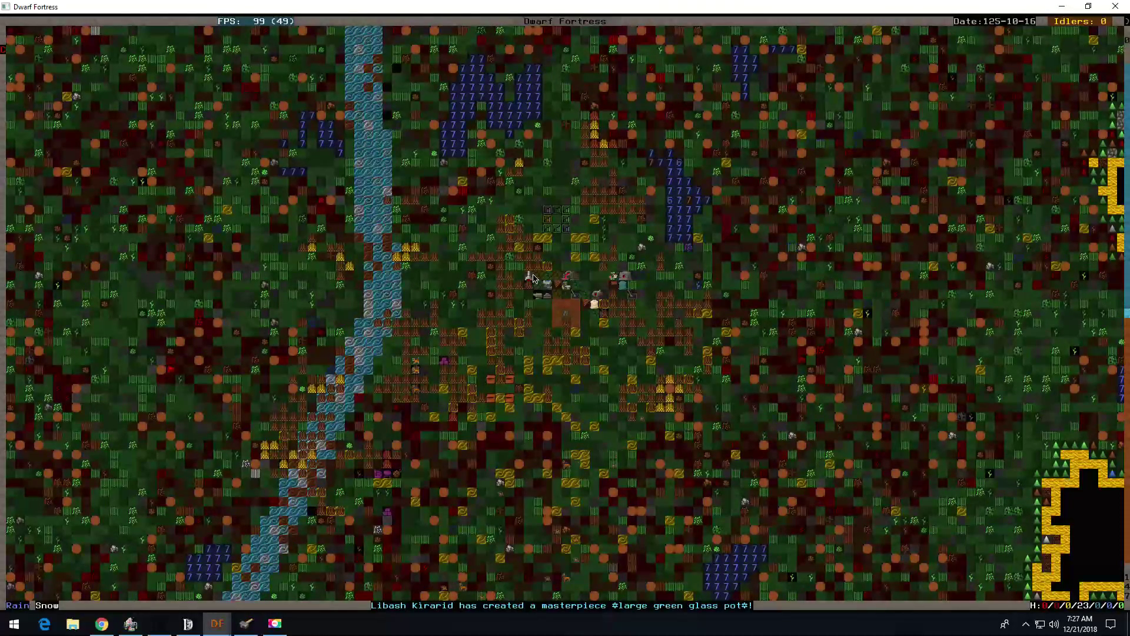
{"action": "key", "text": "shift+Down"}
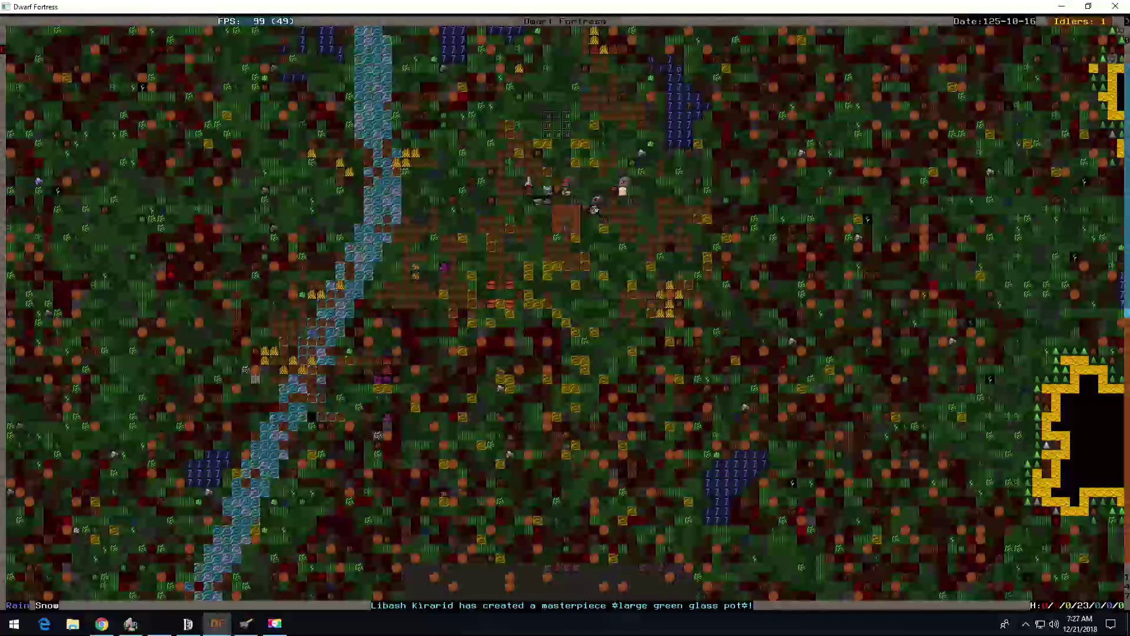
{"action": "key", "text": "shift+Down"}
{"action": "key", "text": "shift+Down"}
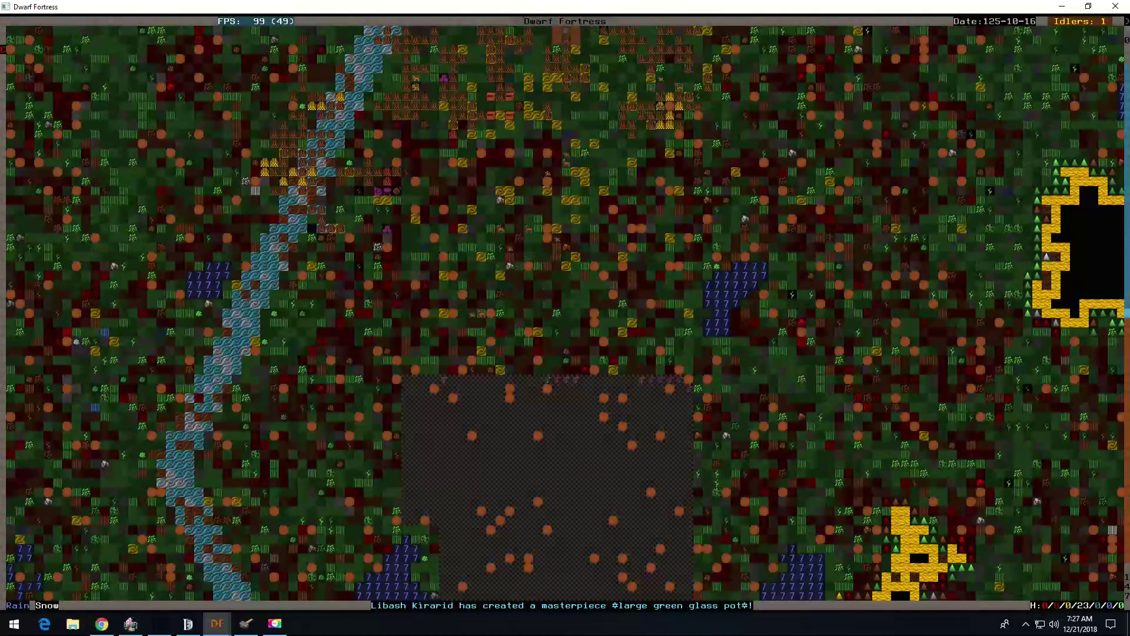
{"action": "key", "text": "shift+Left"}
{"action": "key", "text": "shift+Left"}
{"action": "key", "text": "shift+Down"}
{"action": "key", "text": "shift+Down"}
{"action": "key", "text": "shift+Down"}
{"action": "key", "text": "Down"}
{"action": "key", "text": "Down"}
{"action": "key", "text": "Down"}
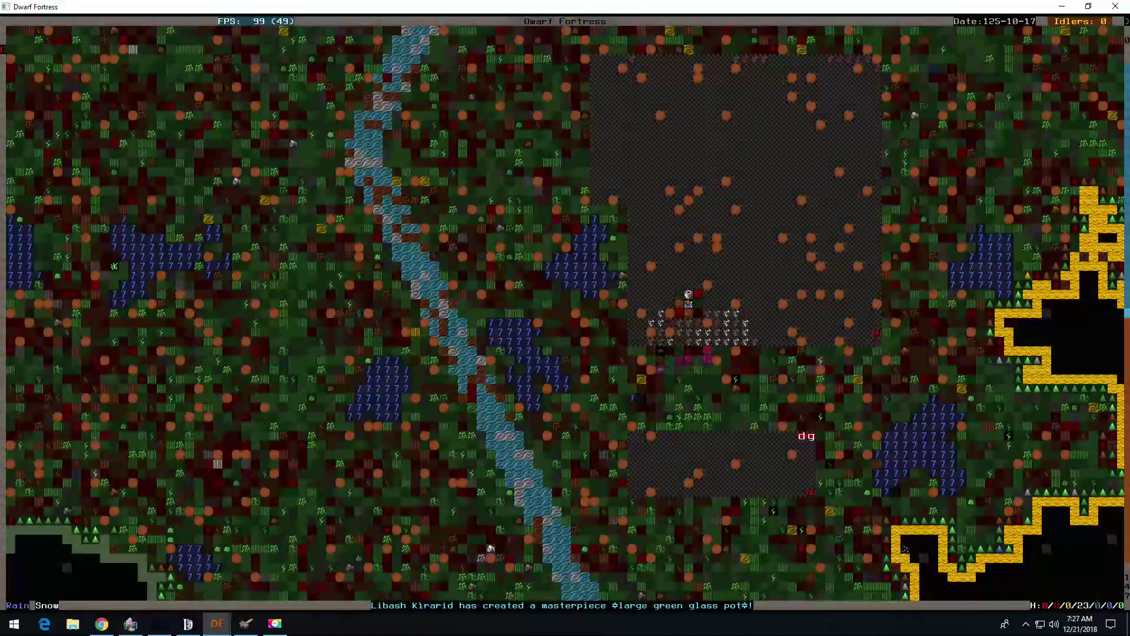
{"action": "key", "text": "shift+Right"}
{"action": "key", "text": "shift+Right"}
{"action": "key", "text": "shift+Left"}
{"action": "key", "text": "shift+Left"}
{"action": "key", "text": "shift+Left"}
{"action": "key", "text": "shift+Left"}
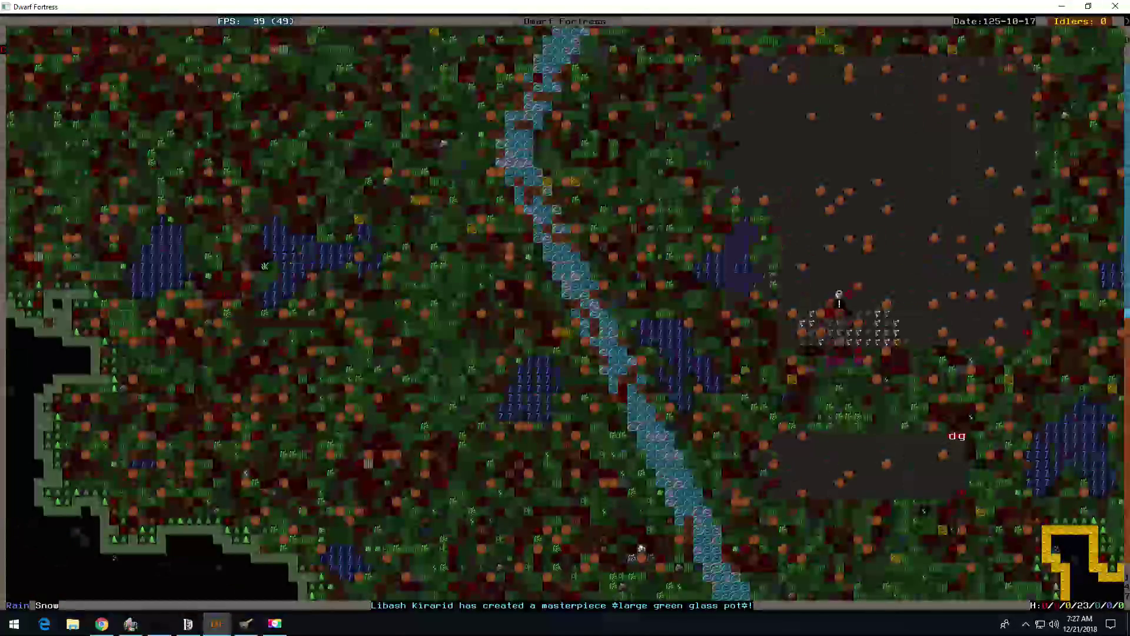
{"action": "key", "text": "shift+Up"}
{"action": "key", "text": "d"}
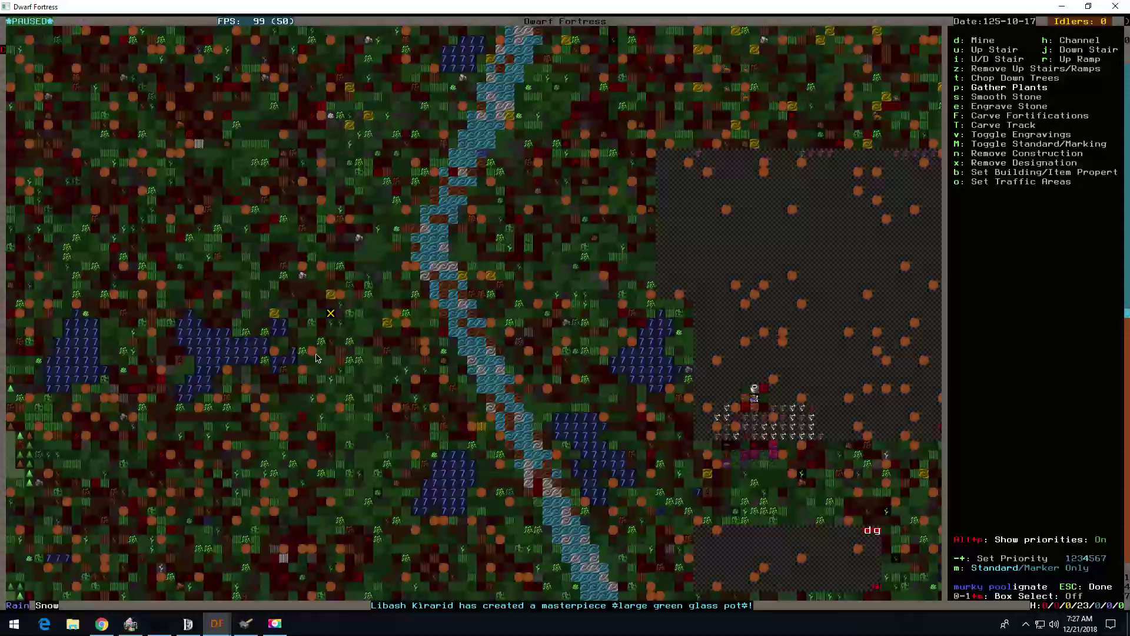
Step: Close the Designations menu and pan the surface north, then south-west
{"action": "key", "text": "Escape"}
{"action": "key", "text": "shift+Up"}
{"action": "key", "text": "shift+Up"}
{"action": "key", "text": "shift+Up"}
{"action": "key", "text": "shift+Up"}
{"action": "key", "text": "shift+Up"}
{"action": "key", "text": "shift+Up"}
{"action": "key", "text": "shift+Up"}
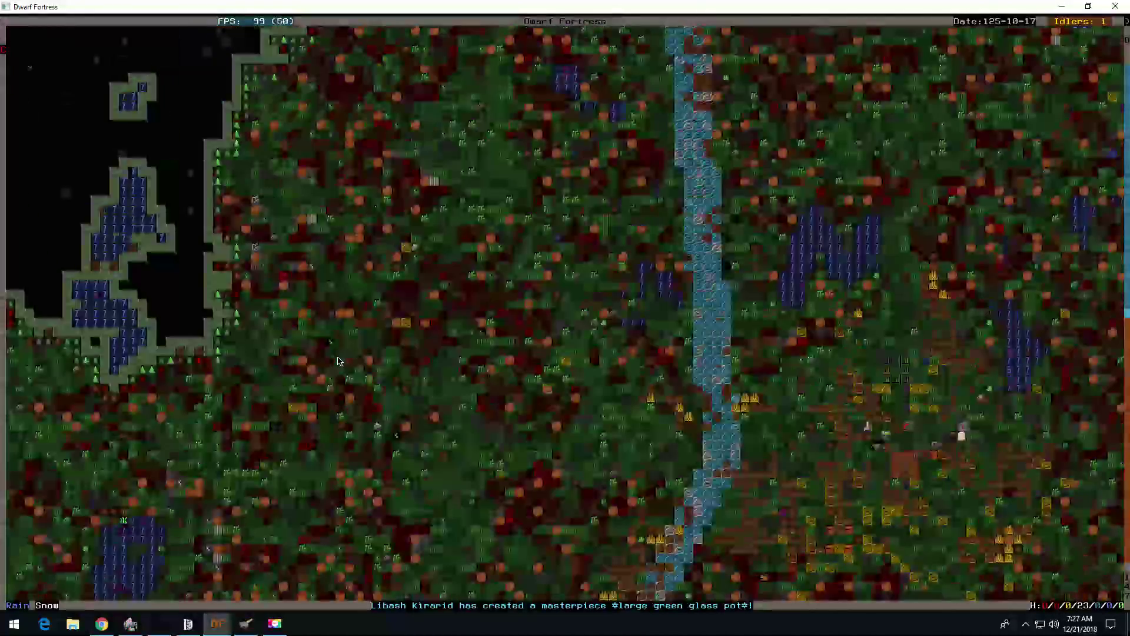
{"action": "key", "text": "shift+Up"}
{"action": "key", "text": "shift+Right"}
{"action": "key", "text": "shift+Up"}
{"action": "key", "text": "shift+Up"}
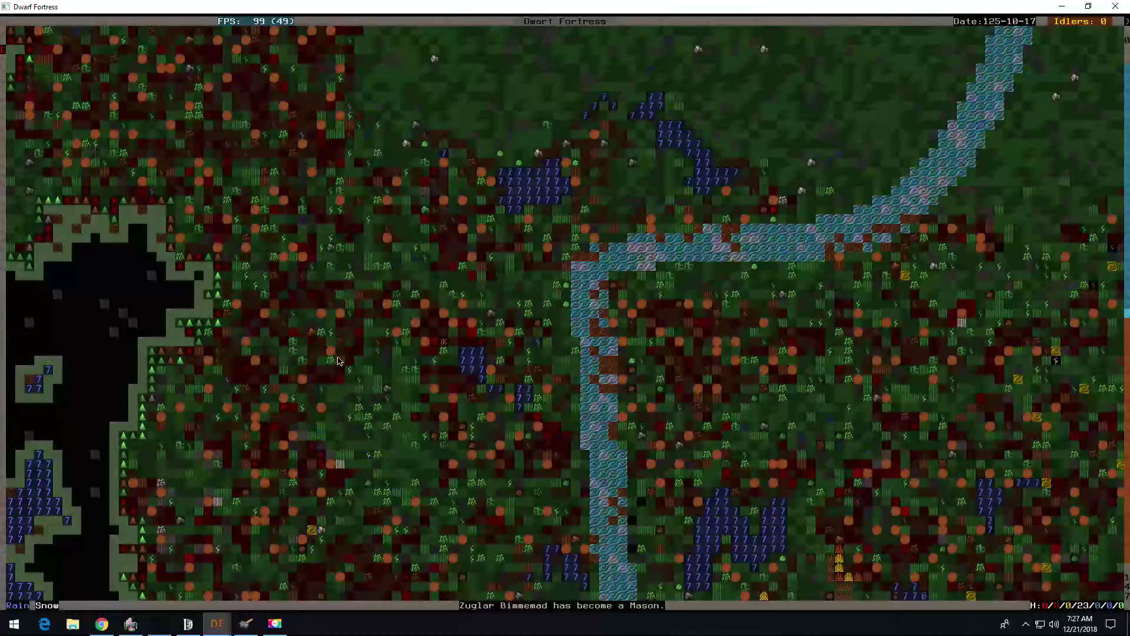
{"action": "key", "text": "shift+Down"}
{"action": "key", "text": "shift+Down"}
{"action": "key", "text": "shift+Left"}
{"action": "key", "text": "shift+Down"}
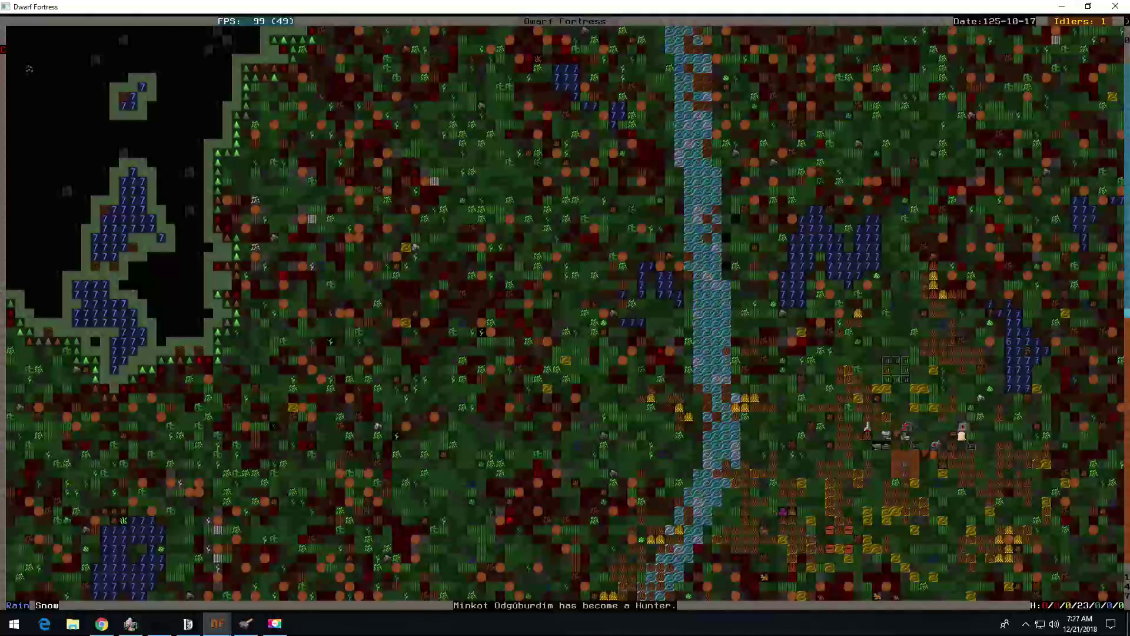
Step: Reopen Designations, choose plant gathering, then close it again
{"action": "key", "text": "d"}
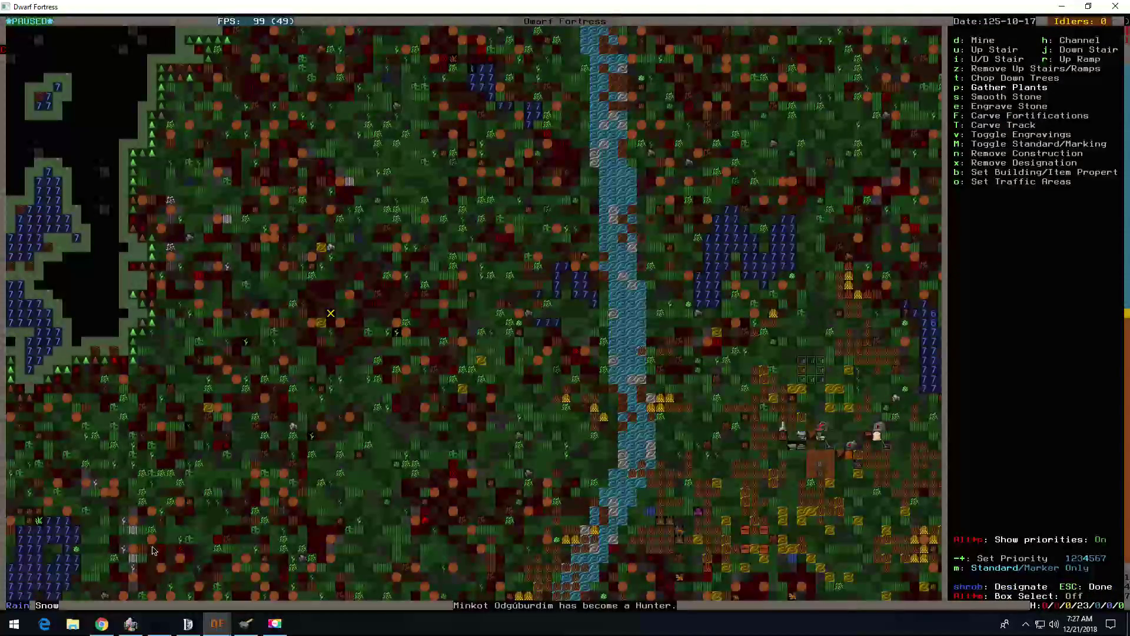
{"action": "key", "text": "Escape"}
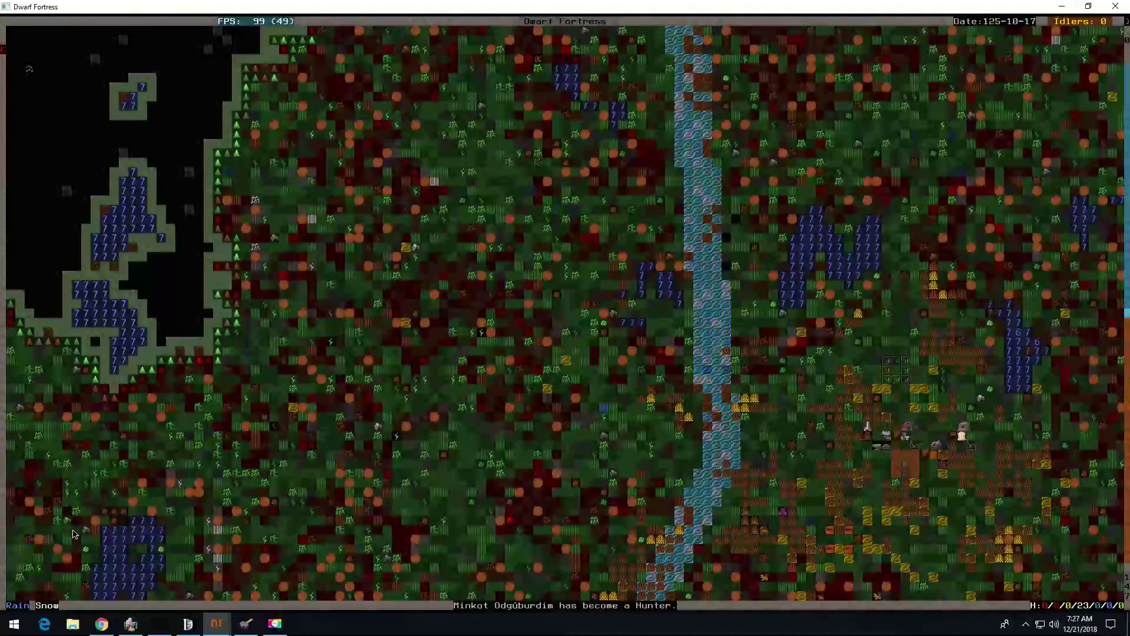
{"action": "key", "text": "less"}
{"action": "key", "text": "greater"}
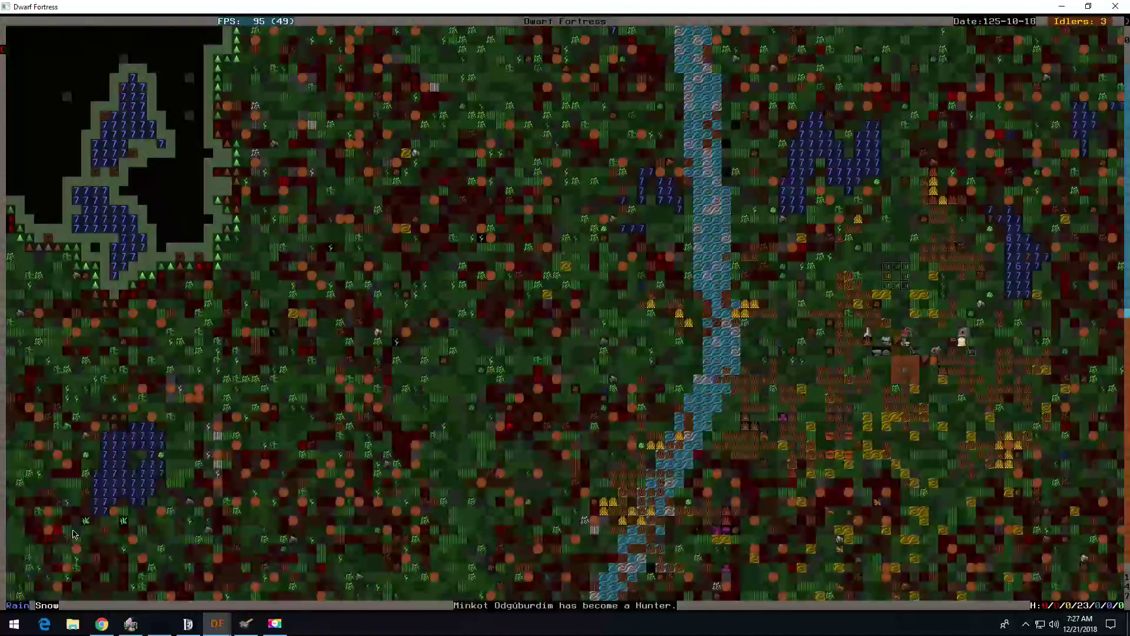
{"action": "key", "text": "shift+Down"}
{"action": "key", "text": "shift+Down"}
{"action": "key", "text": "d"}
{"action": "key", "text": "p"}
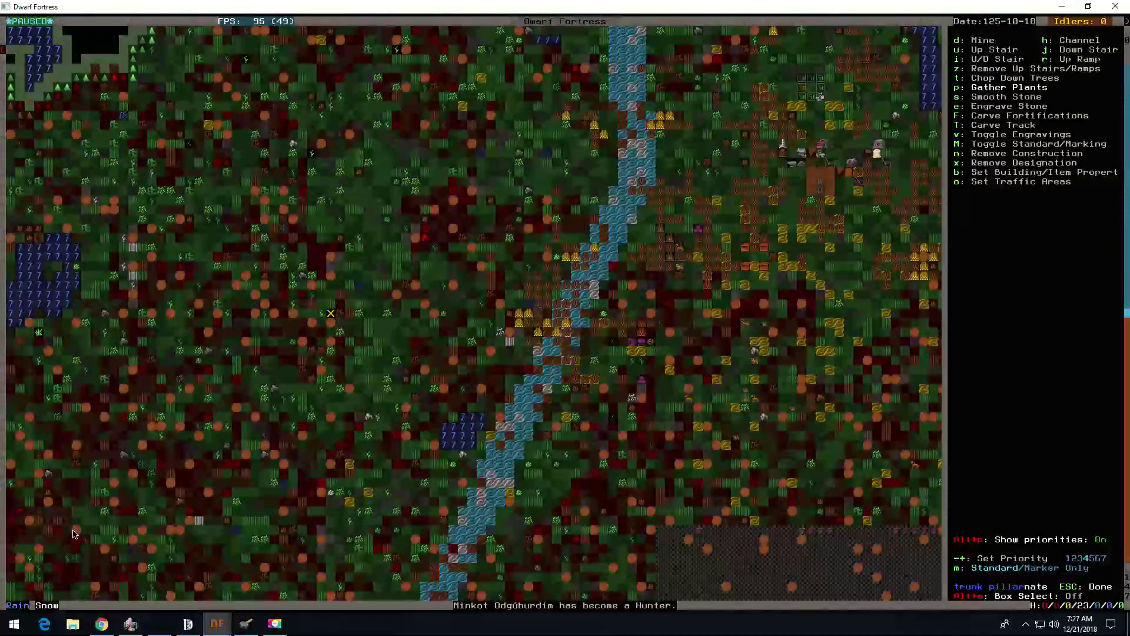
{"action": "key", "text": "shift+Left"}
{"action": "key", "text": "shift+Left"}
{"action": "key", "text": "shift+Left"}
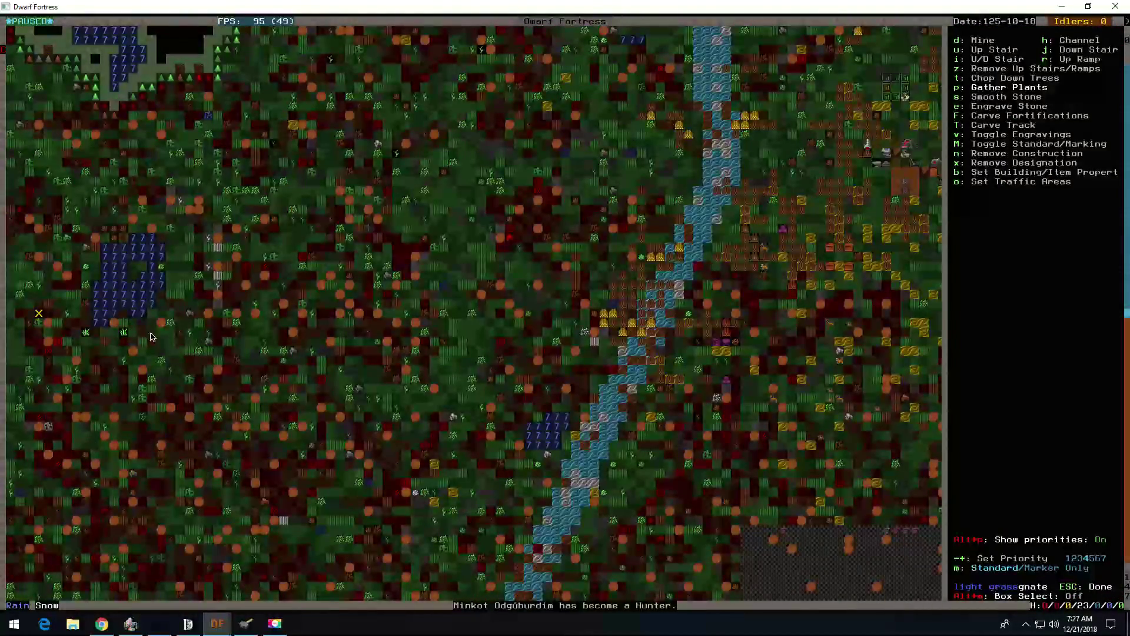
{"action": "key", "text": "Escape"}
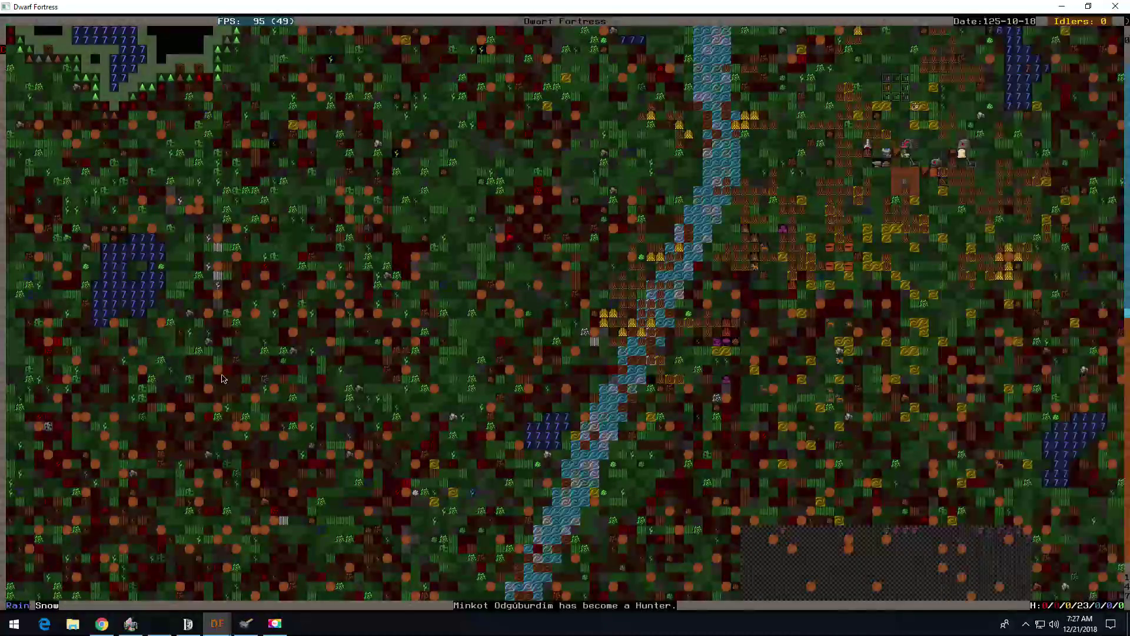
Step: Pan the surface south-east and north, then descend to the fortress level
{"action": "key", "text": "shift+Down"}
{"action": "key", "text": "shift+Down"}
{"action": "key", "text": "shift+Down"}
{"action": "key", "text": "shift+Down"}
{"action": "key", "text": "shift+Down"}
{"action": "key", "text": "shift+Right"}
{"action": "key", "text": "shift+Right"}
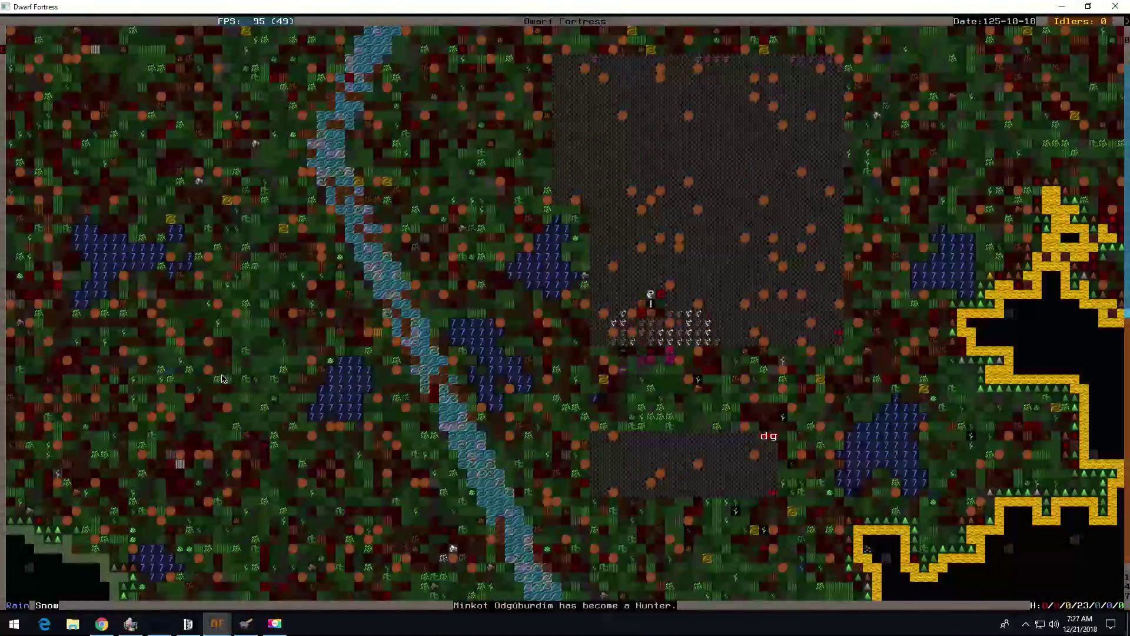
{"action": "key", "text": "shift+Right"}
{"action": "key", "text": "shift+Right"}
{"action": "key", "text": "shift+Right"}
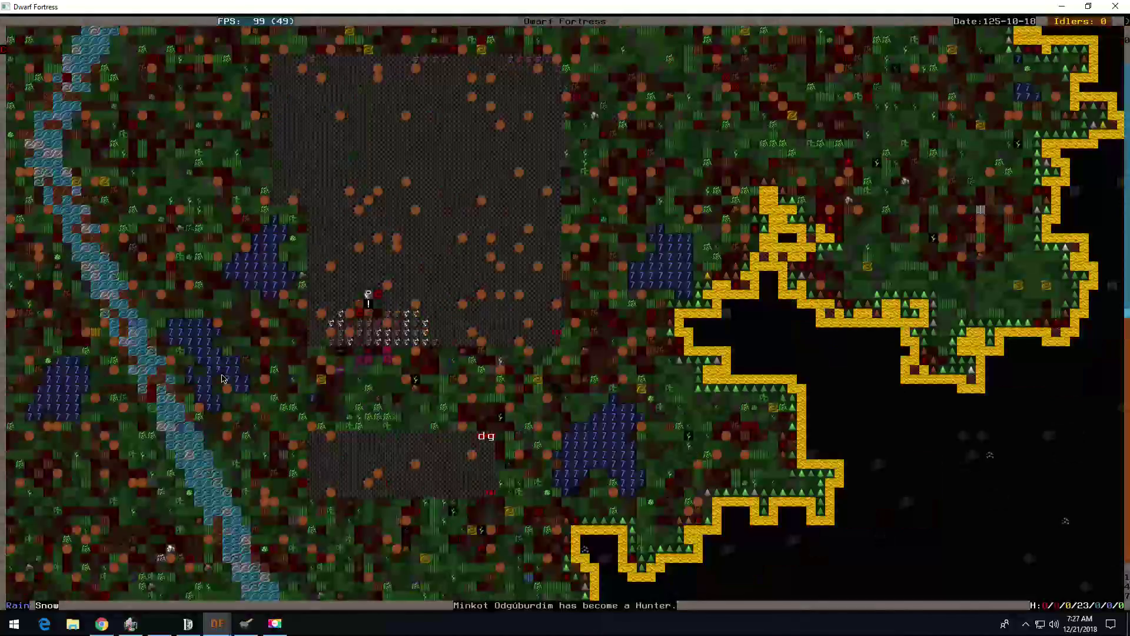
{"action": "key", "text": "shift+Right"}
{"action": "key", "text": "shift+Up"}
{"action": "key", "text": "shift+Up"}
{"action": "key", "text": "shift+Up"}
{"action": "key", "text": "shift+Up"}
{"action": "key", "text": "shift+Up"}
{"action": "key", "text": "shift+Up"}
{"action": "key", "text": "shift+Up"}
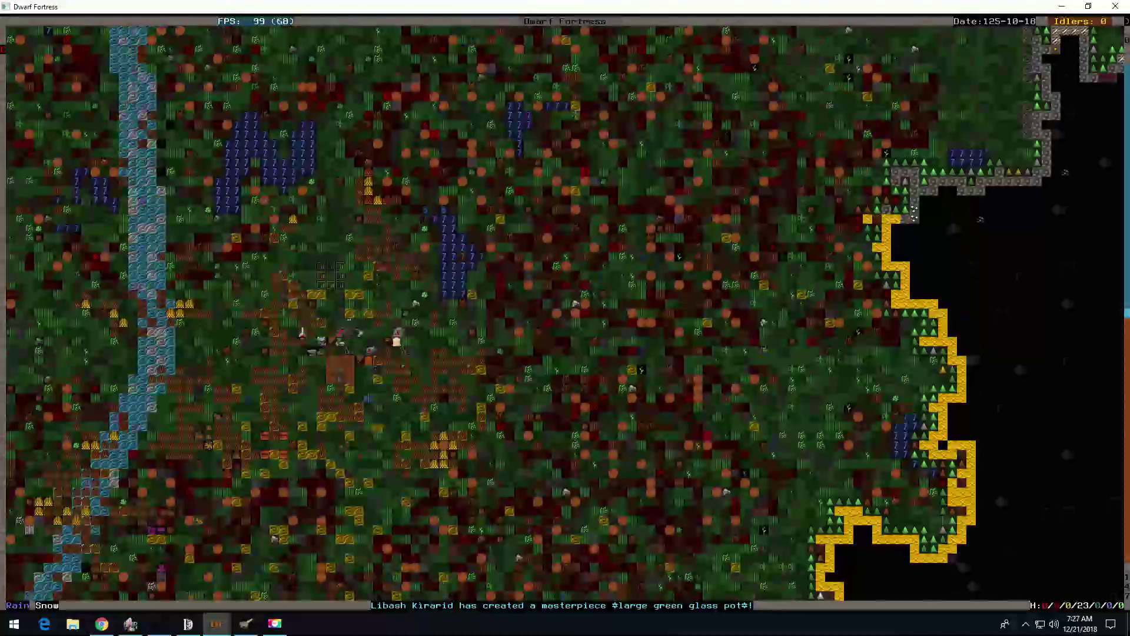
{"action": "key", "text": "shift+Up"}
{"action": "key", "text": "shift+Left"}
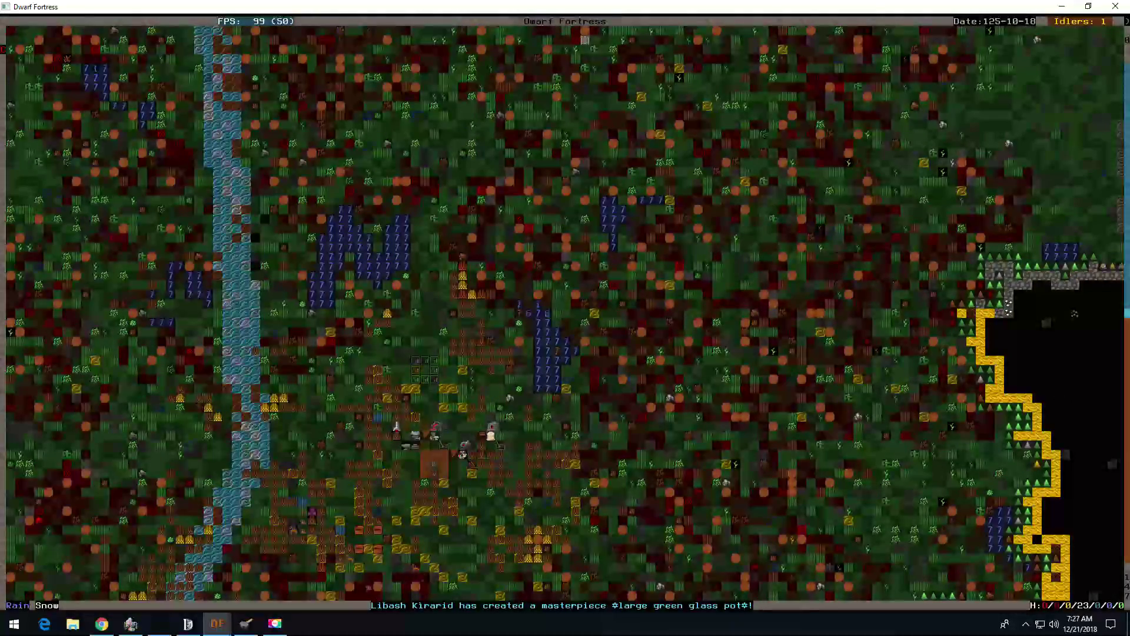
{"action": "key", "text": "greater"}
{"action": "key", "text": "shift+Up"}
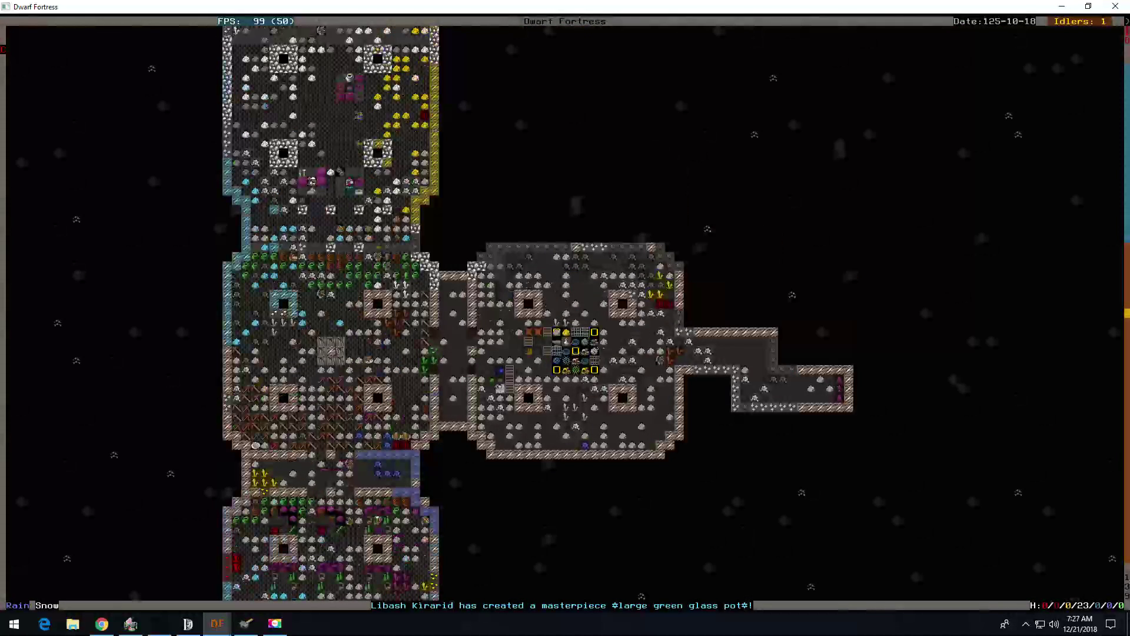
Step: Select the weather sound channel in SoundSense and minimize it
{"action": "left_click", "coordinate": [185, 624]}
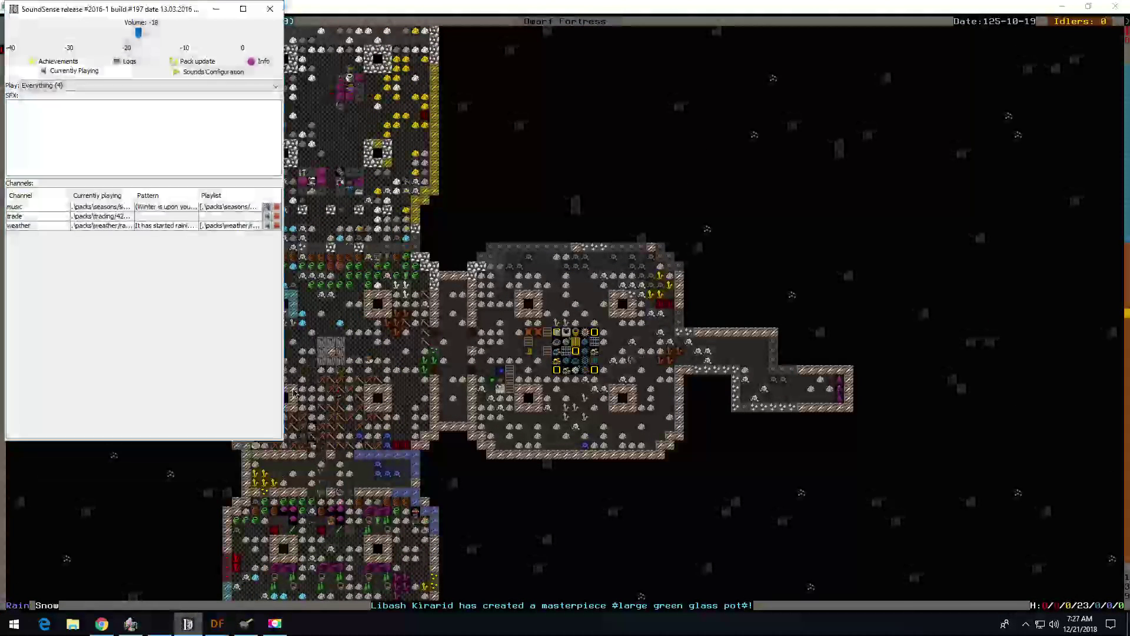
{"action": "left_click", "coordinate": [268, 227]}
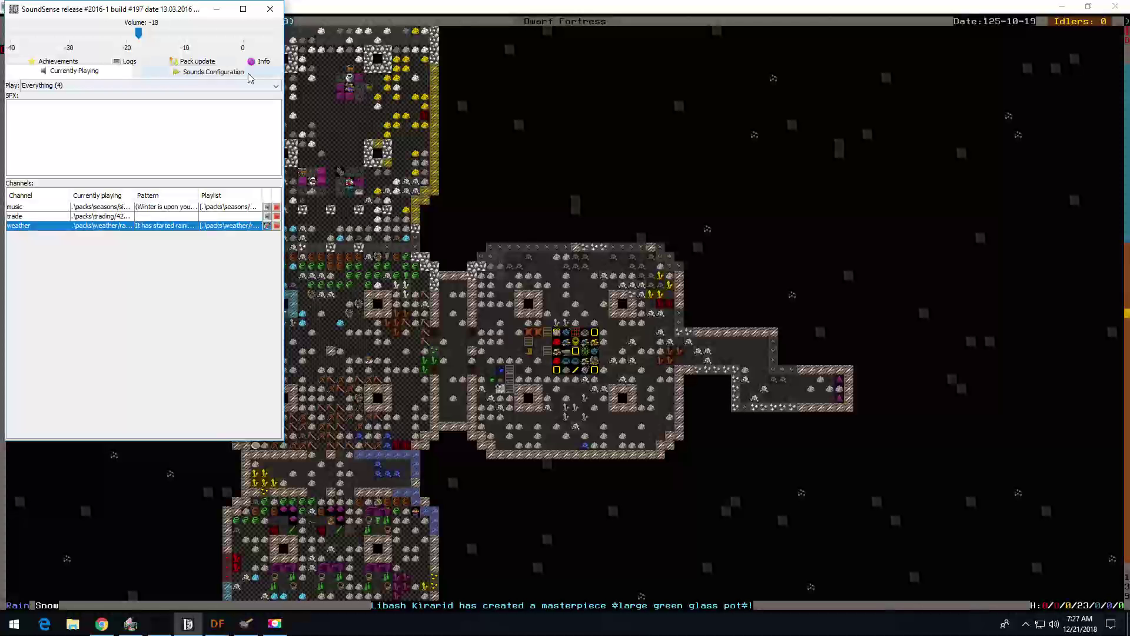
{"action": "left_click", "coordinate": [216, 10]}
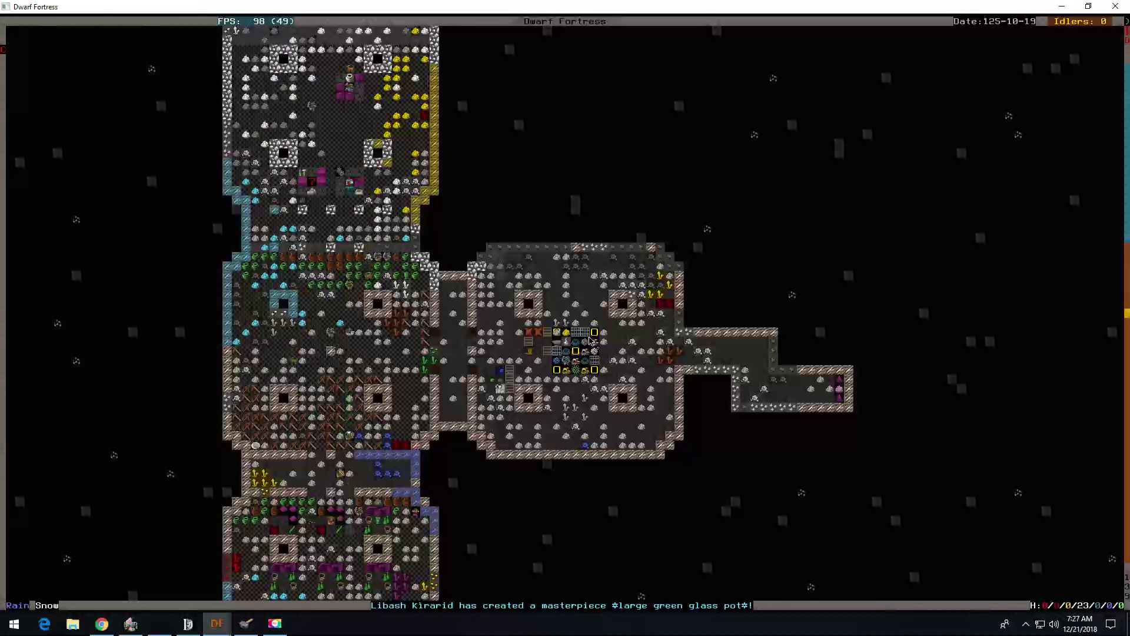
Step: Dismiss the heirloom bone gauntlet artifact announcement
{"action": "key", "text": "shift+Up"}
{"action": "key", "text": "shift+Up"}
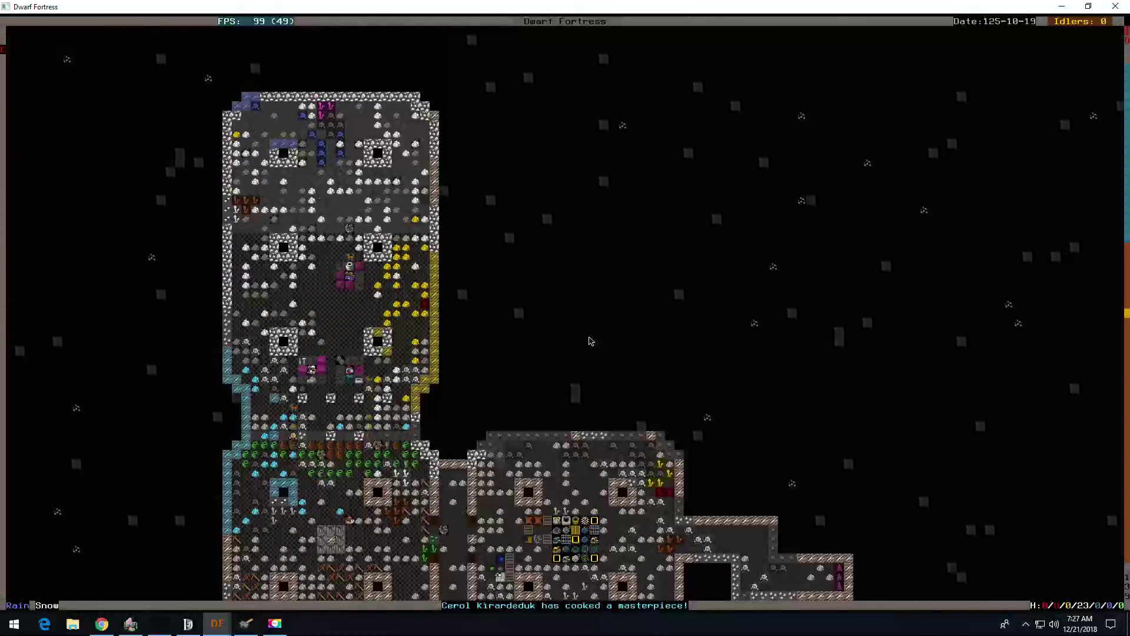
{"action": "key", "text": "shift+Down"}
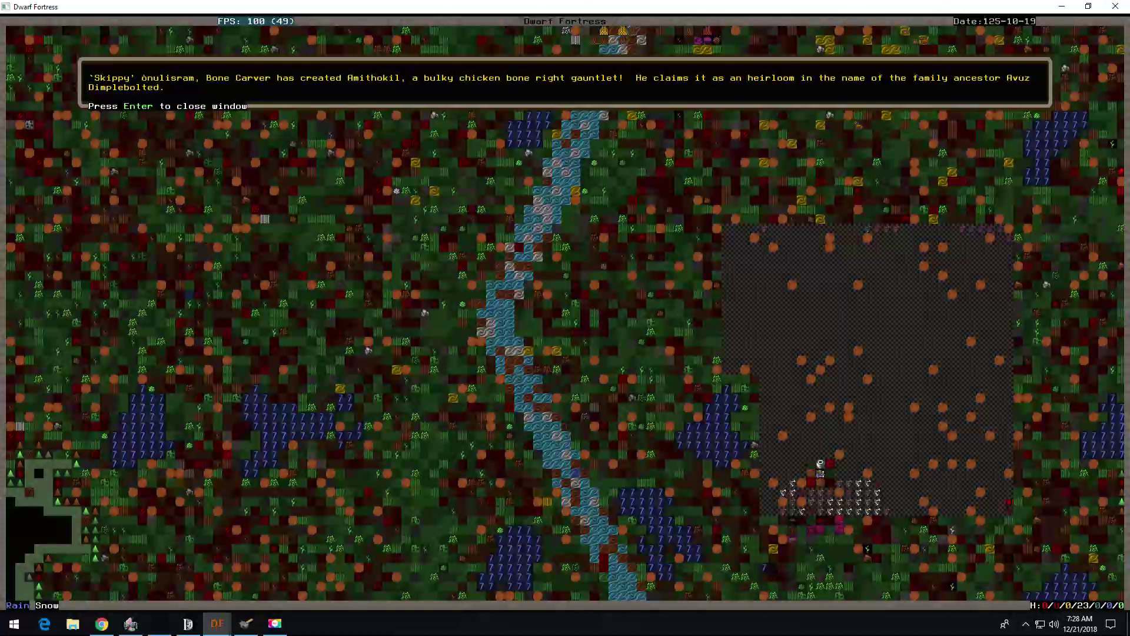
{"action": "key", "text": "Return"}
{"action": "key", "text": "Return"}
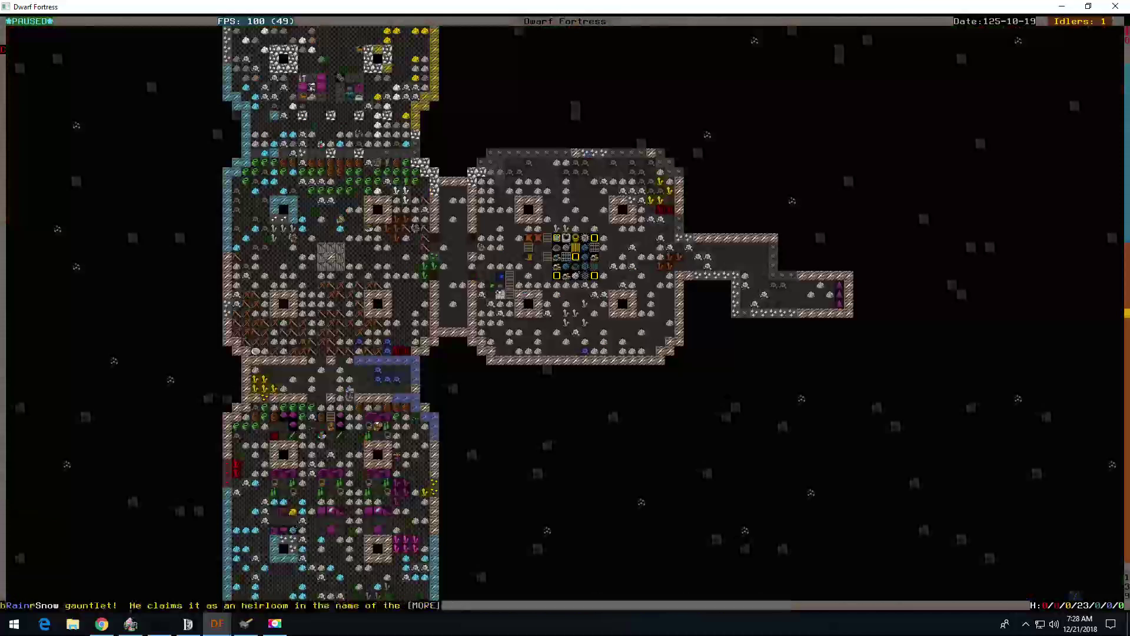
Step: Enable the Armor category in Stockpile #3's settings
{"action": "key", "text": "q"}
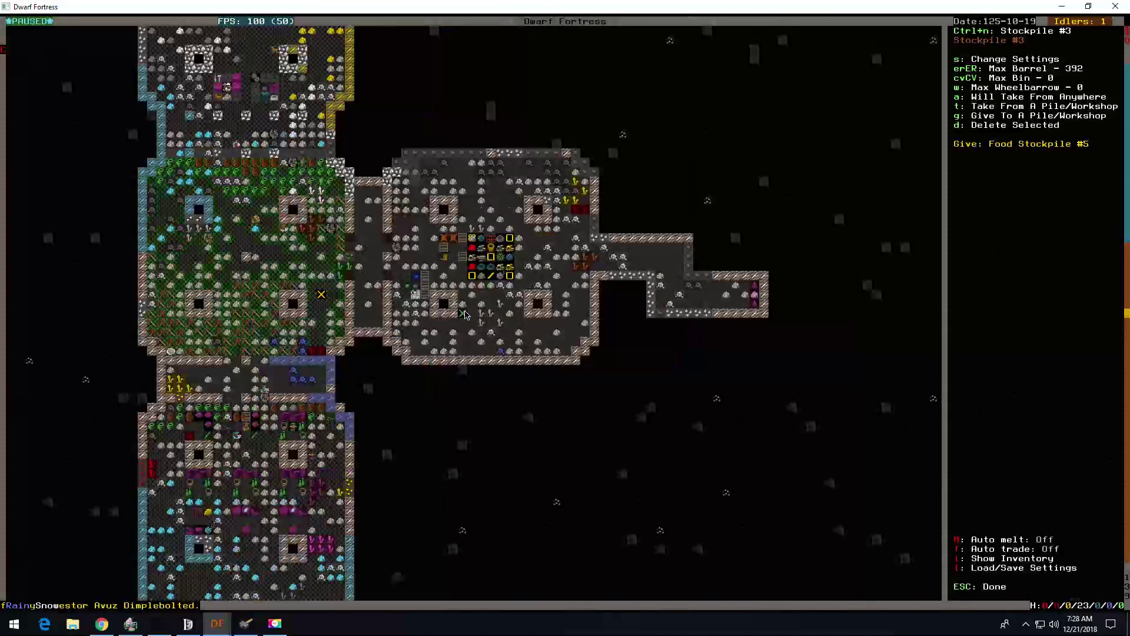
{"action": "key", "text": "s"}
{"action": "key", "text": "Down"}
{"action": "key", "text": "Up"}
{"action": "key", "text": "Up"}
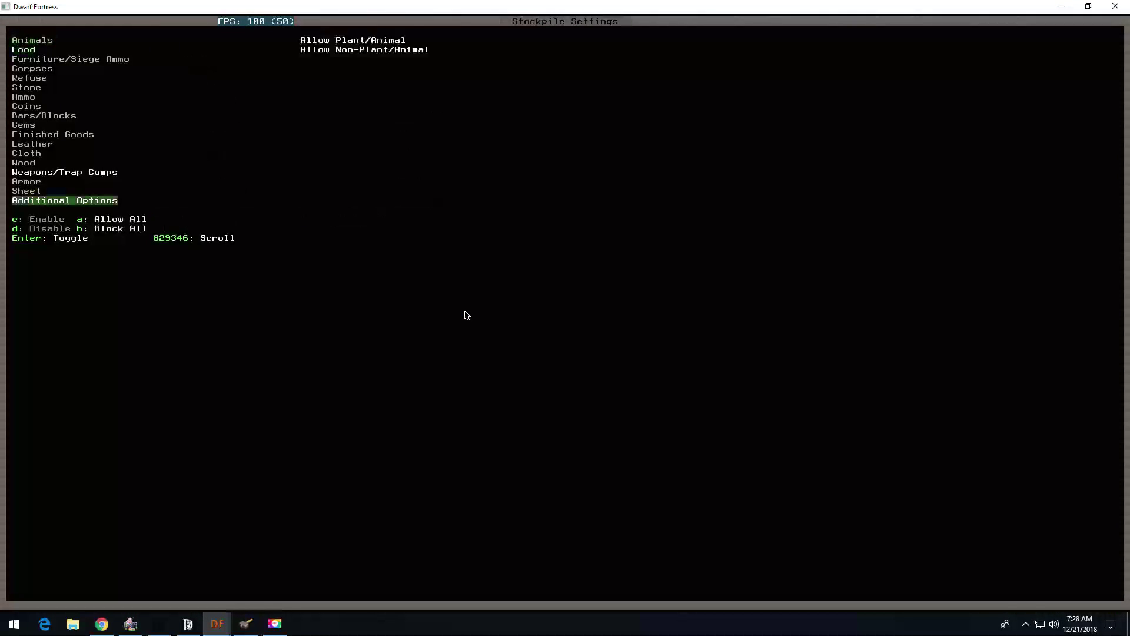
{"action": "key", "text": "Up"}
{"action": "key", "text": "Up"}
{"action": "key", "text": "e"}
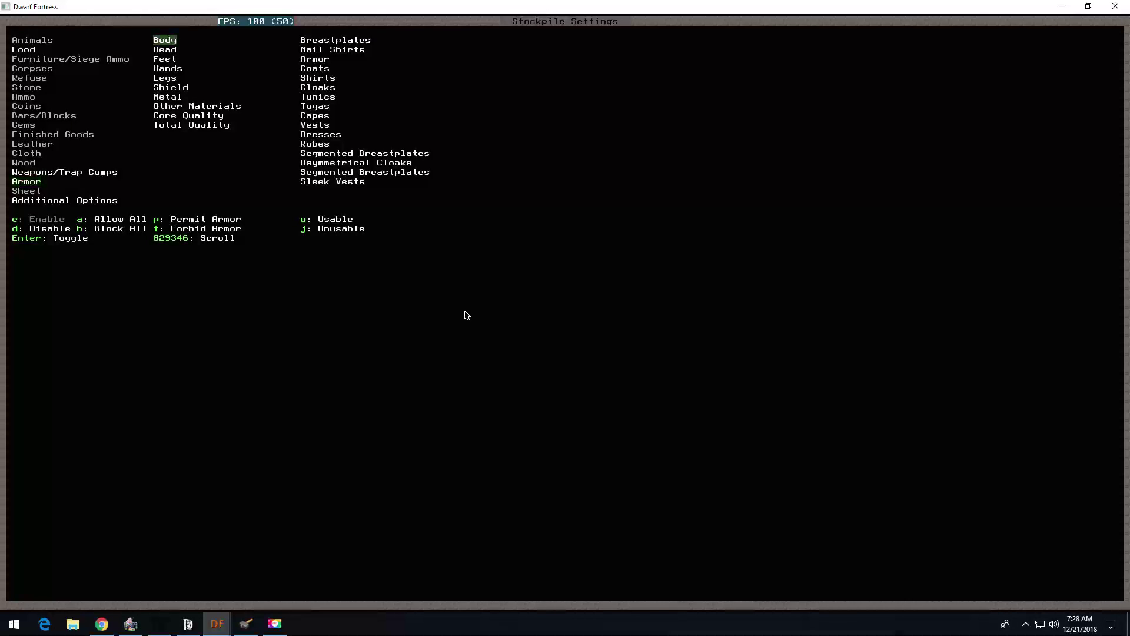
Step: Review the armor Total Quality levels, close the settings, and resume on the surface
{"action": "key", "text": "Up"}
{"action": "key", "text": "Right"}
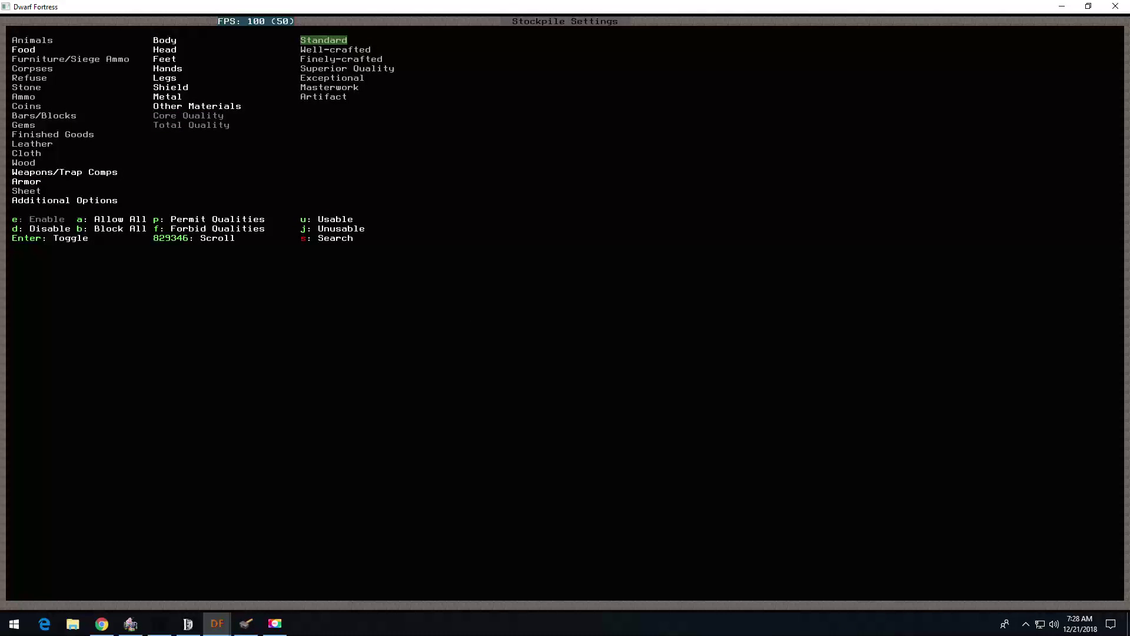
{"action": "key", "text": "Left"}
{"action": "key", "text": "Up"}
{"action": "key", "text": "Right"}
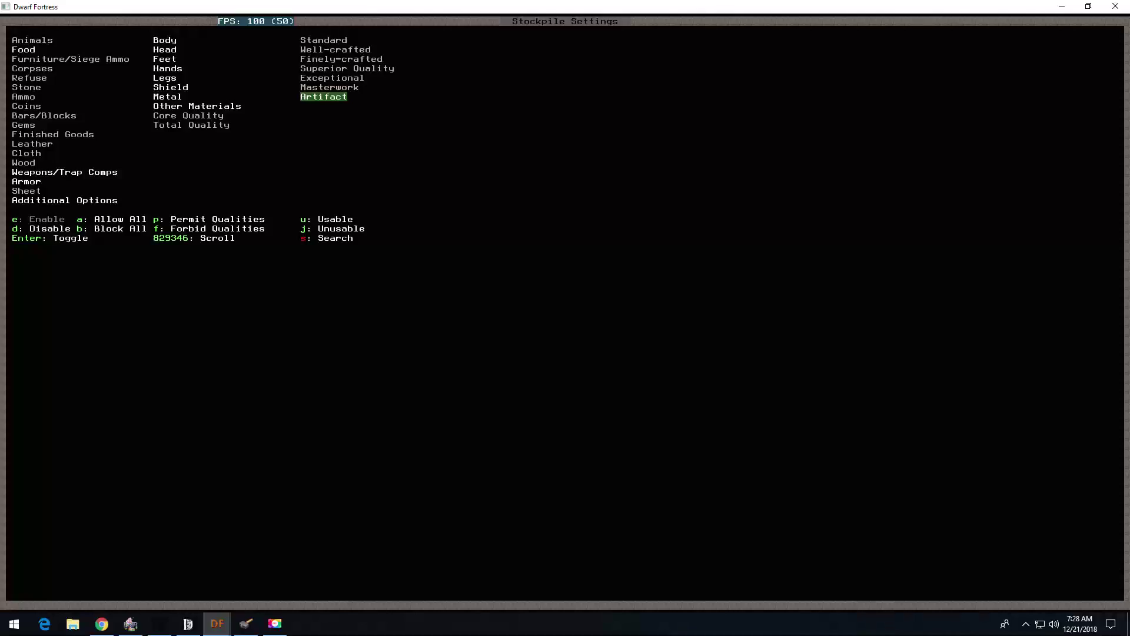
{"action": "key", "text": "Left"}
{"action": "key", "text": "Escape"}
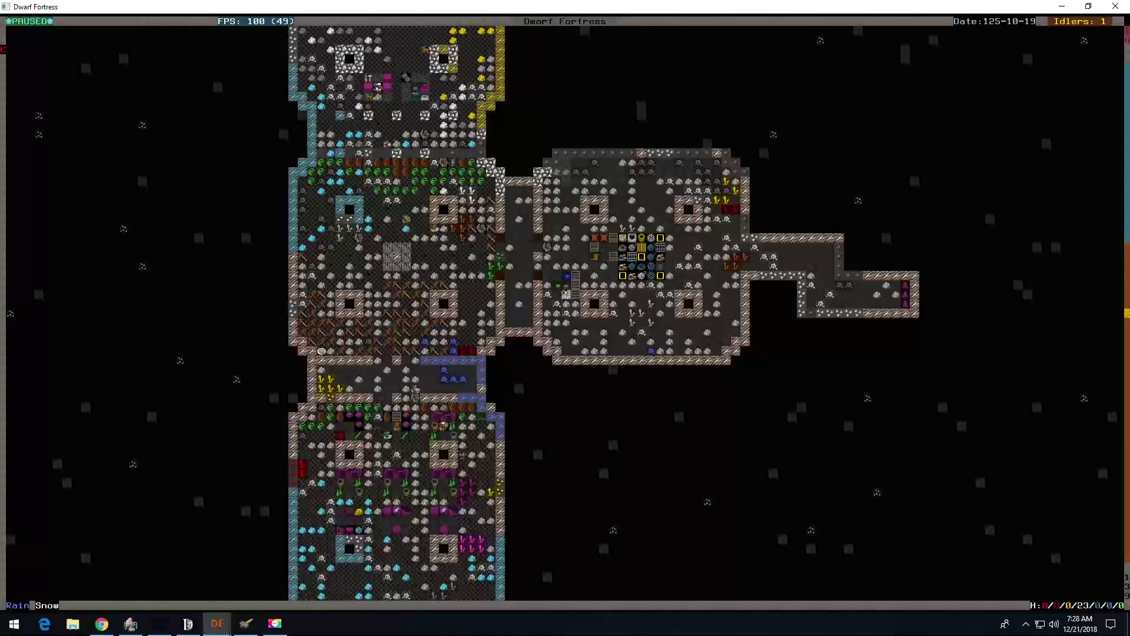
{"action": "key", "text": "less"}
{"action": "key", "text": "space"}
{"action": "key", "text": "shift+Down"}
Step: Open the Smokevessels Locations screen showing the unassigned Messenger occupation
{"action": "key", "text": "shift+Down"}
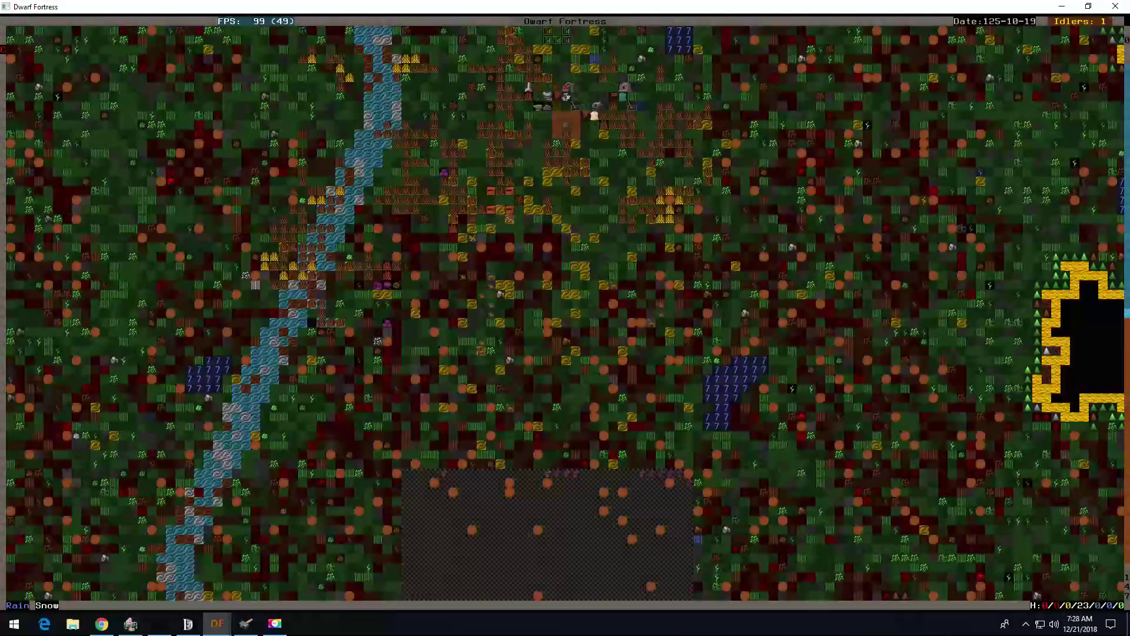
{"action": "key", "text": "shift+Down"}
{"action": "key", "text": "shift+Down"}
{"action": "key", "text": "shift+Down"}
{"action": "key", "text": "shift+Down"}
{"action": "key", "text": "shift+Up"}
{"action": "key", "text": "shift+Up"}
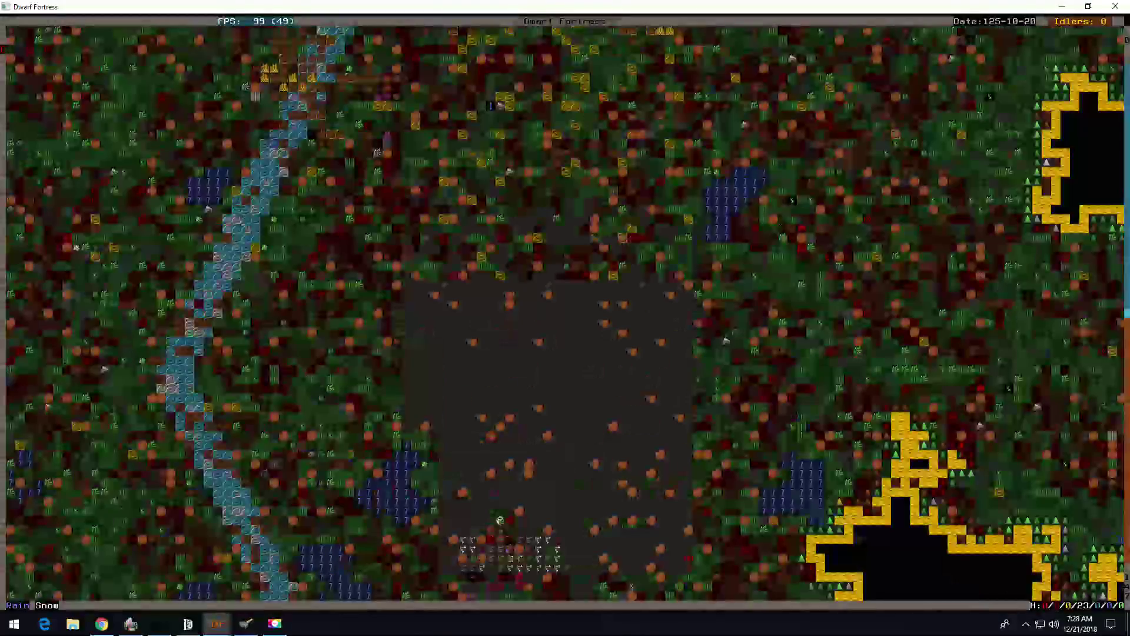
{"action": "key", "text": "shift+Down"}
{"action": "key", "text": "shift+Down"}
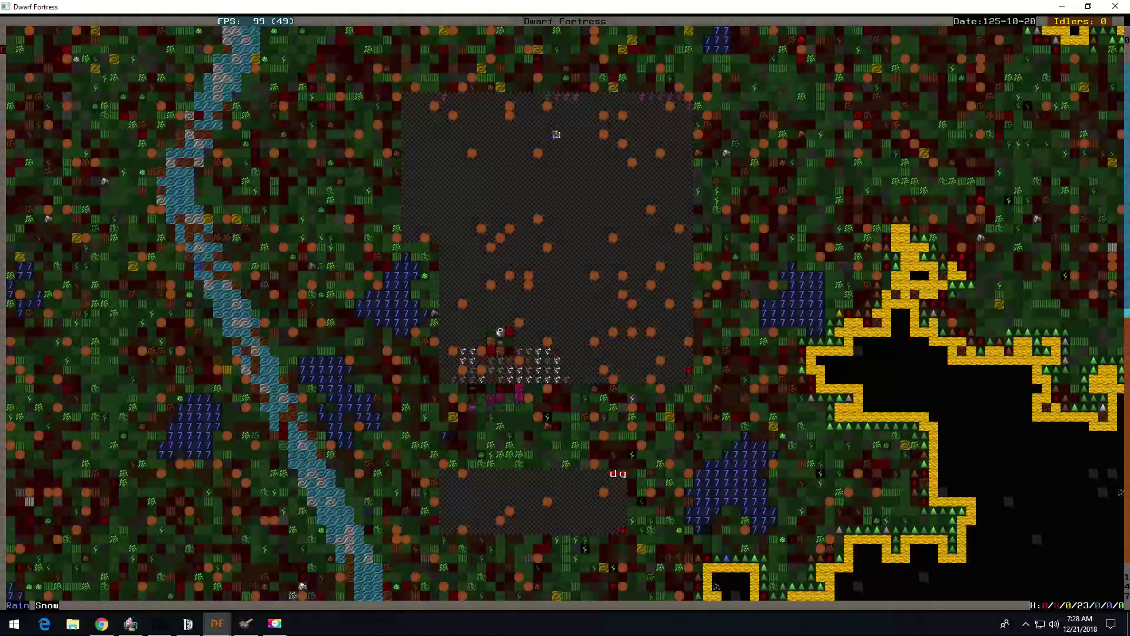
{"action": "key", "text": "l"}
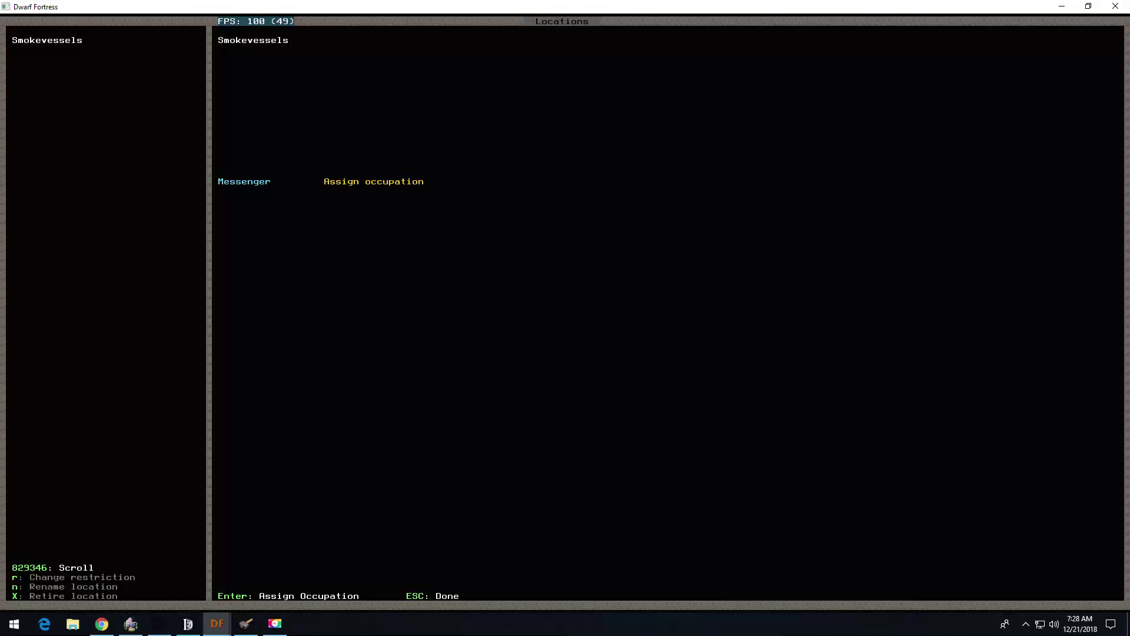
Step: Read the description of the amethyst-banded chicken bone gauntlet artifact
{"action": "key", "text": "Escape"}
{"action": "key", "text": "l"}
{"action": "key", "text": "Escape"}
{"action": "key", "text": "Return"}
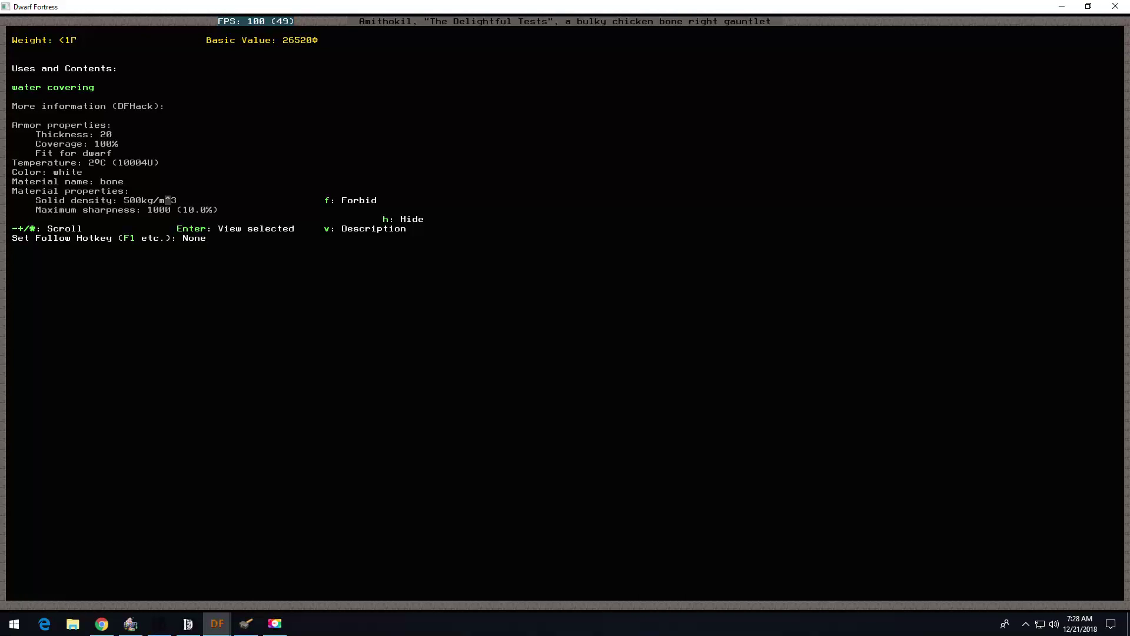
{"action": "key", "text": "v"}
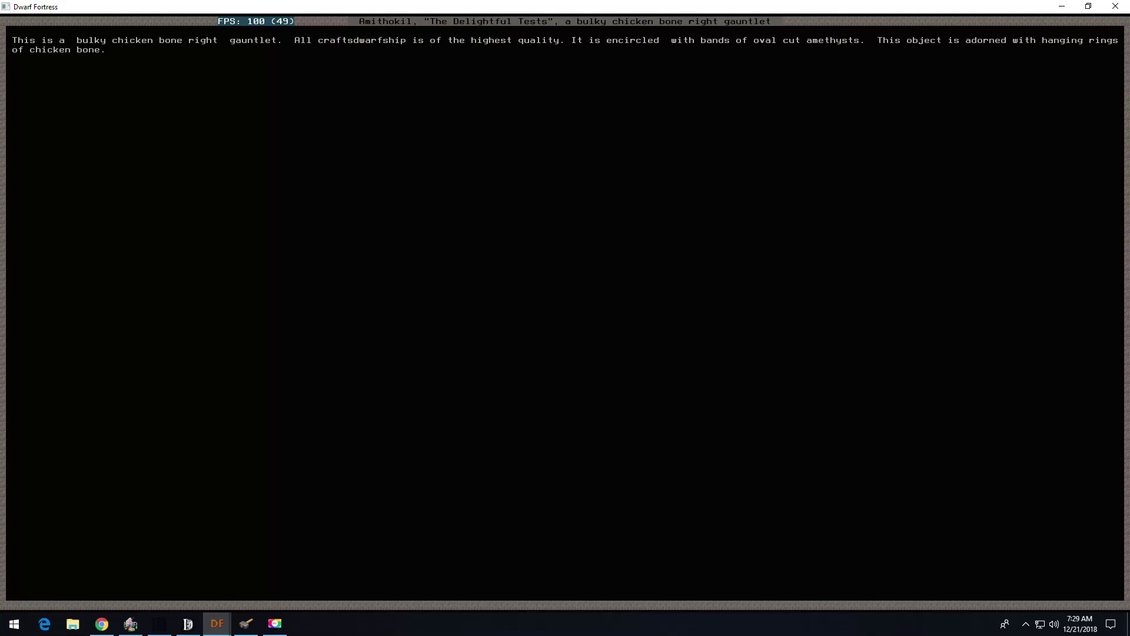
{"action": "key", "text": "Escape"}
{"action": "key", "text": "Escape"}
{"action": "key", "text": "Escape"}
{"action": "key", "text": "Escape"}
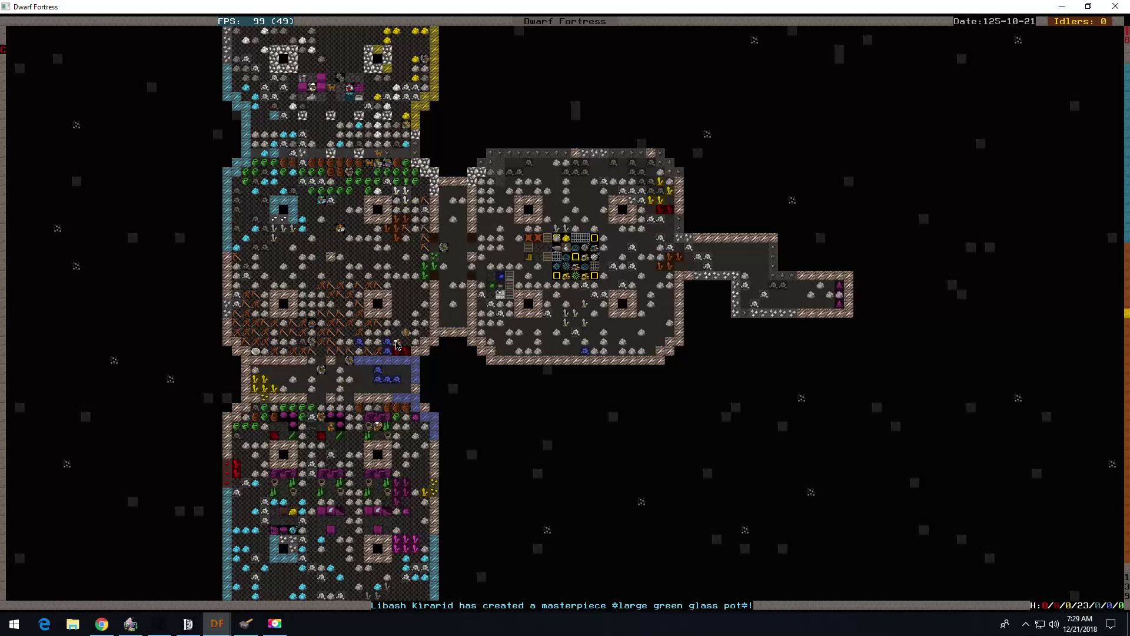
Step: Inspect map tiles and check Stone Stockpile #6 on the fortress level
{"action": "key", "text": "k"}
{"action": "key", "text": "Escape"}
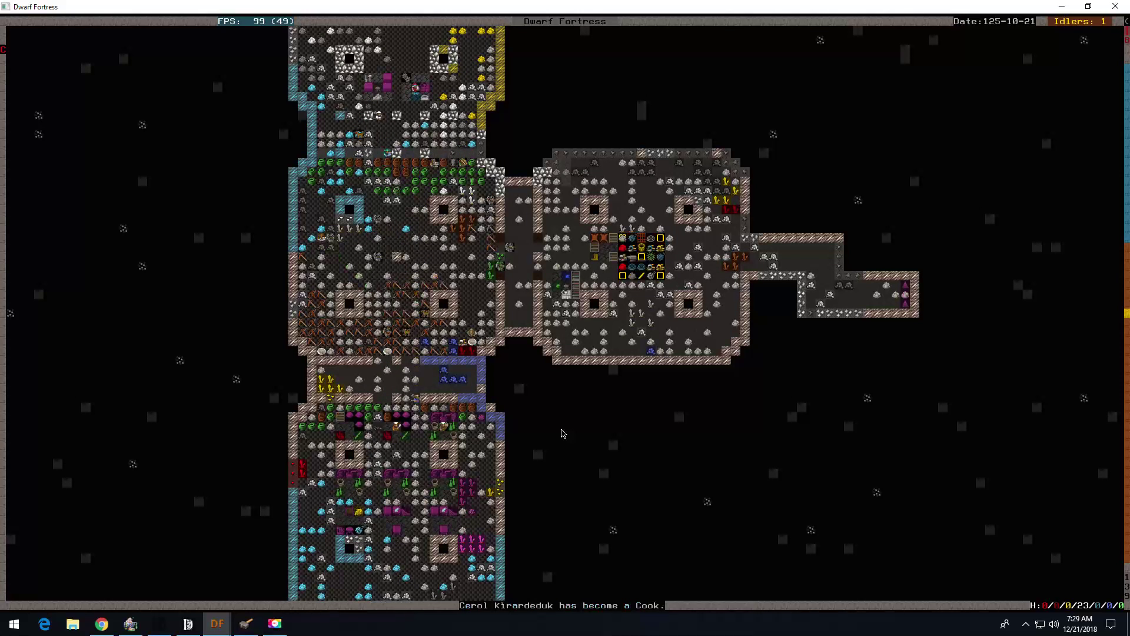
{"action": "key", "text": "shift+Up"}
{"action": "key", "text": "shift+Up"}
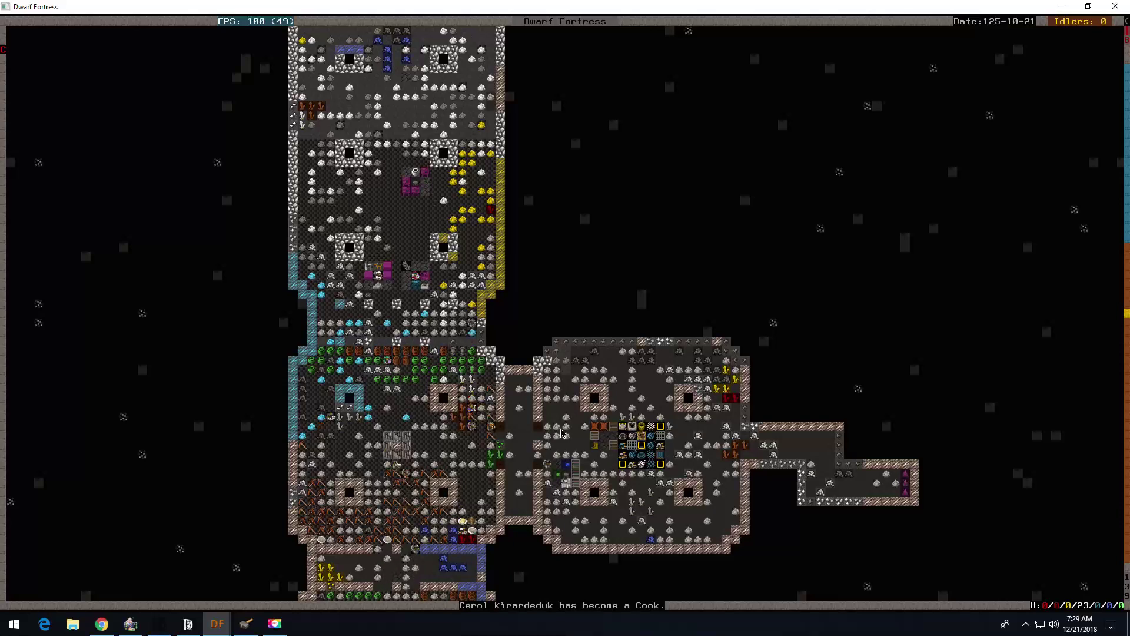
{"action": "key", "text": "shift+comma"}
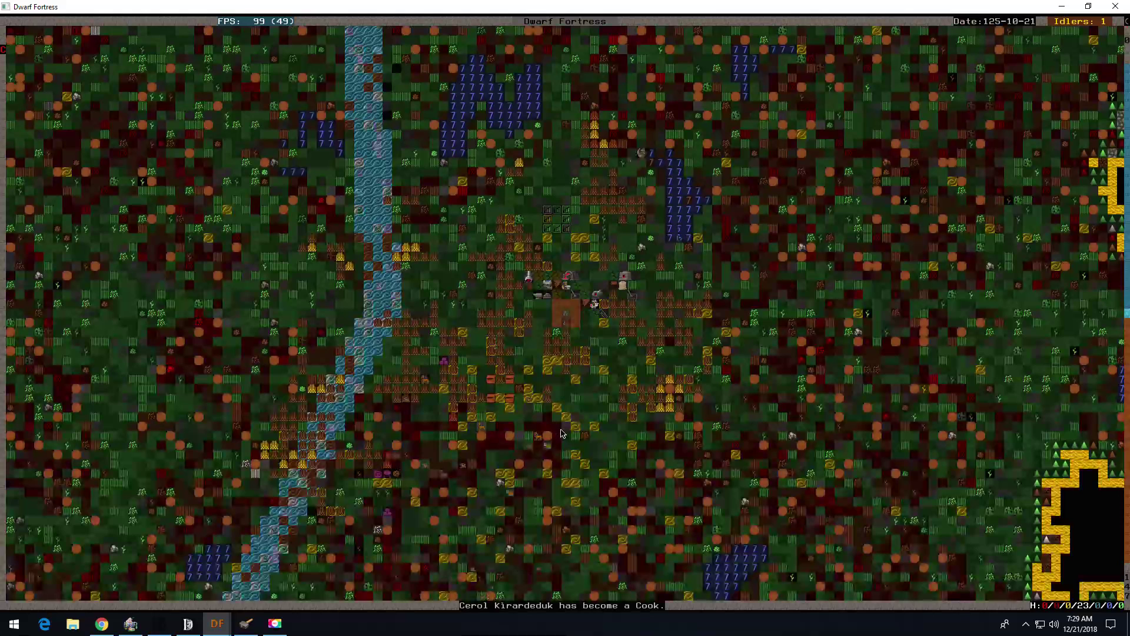
{"action": "key", "text": "shift+period"}
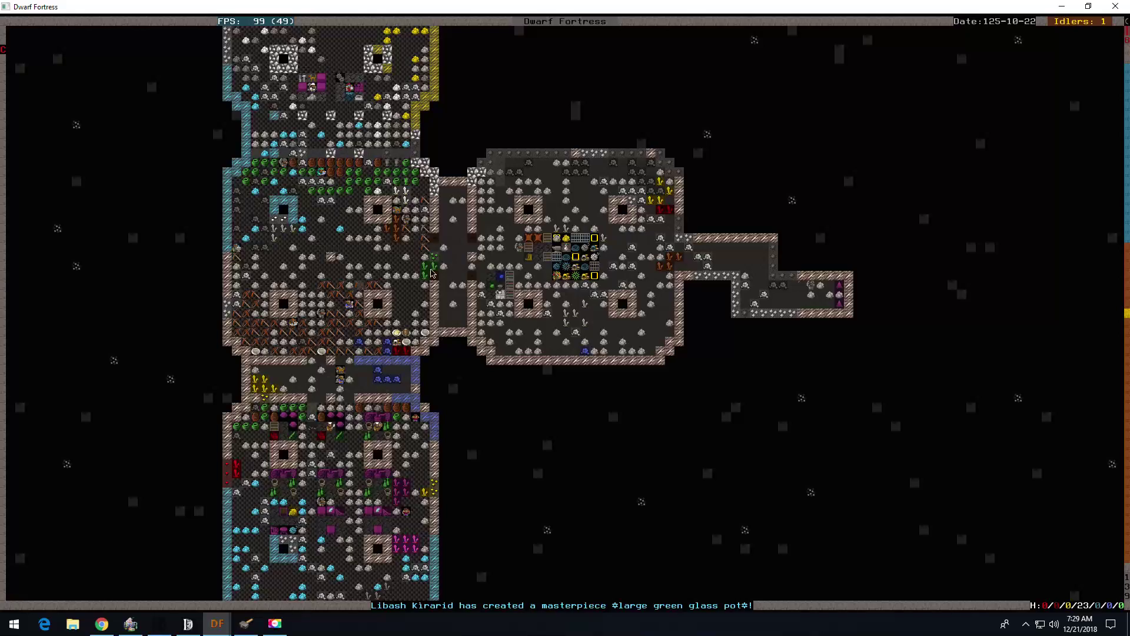
{"action": "key", "text": "q"}
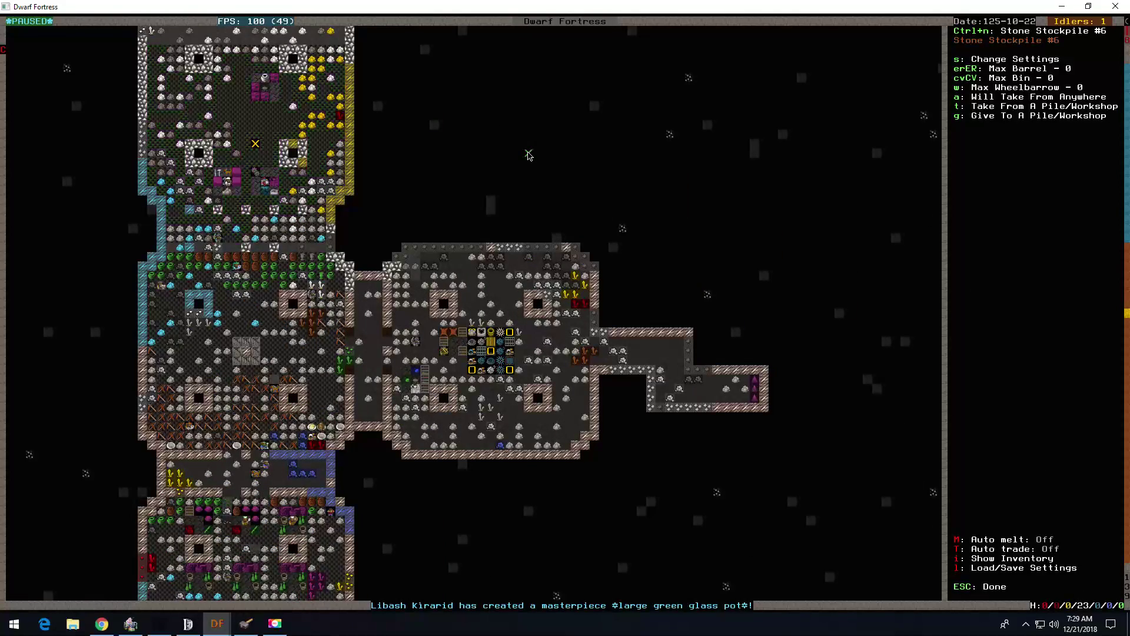
{"action": "key", "text": "Escape"}
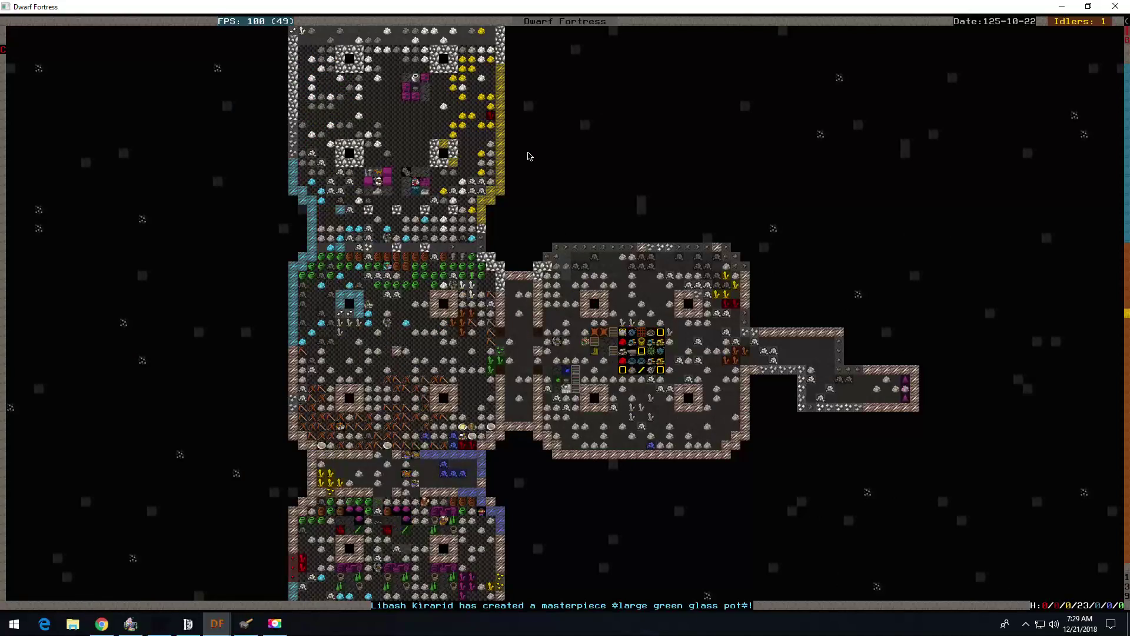
Step: On the surface, place a Carpenter's Workshop beside the river and confirm its material
{"action": "key", "text": "shift+comma"}
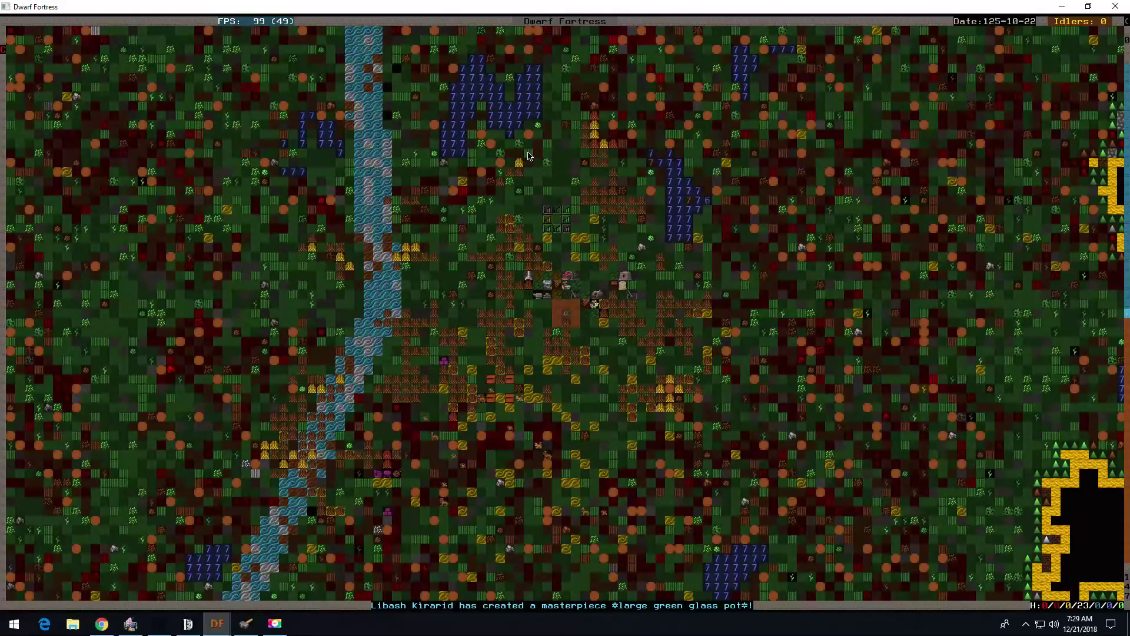
{"action": "key", "text": "shift+comma"}
{"action": "key", "text": "shift+comma"}
{"action": "key", "text": "shift+Up"}
{"action": "key", "text": "shift+Up"}
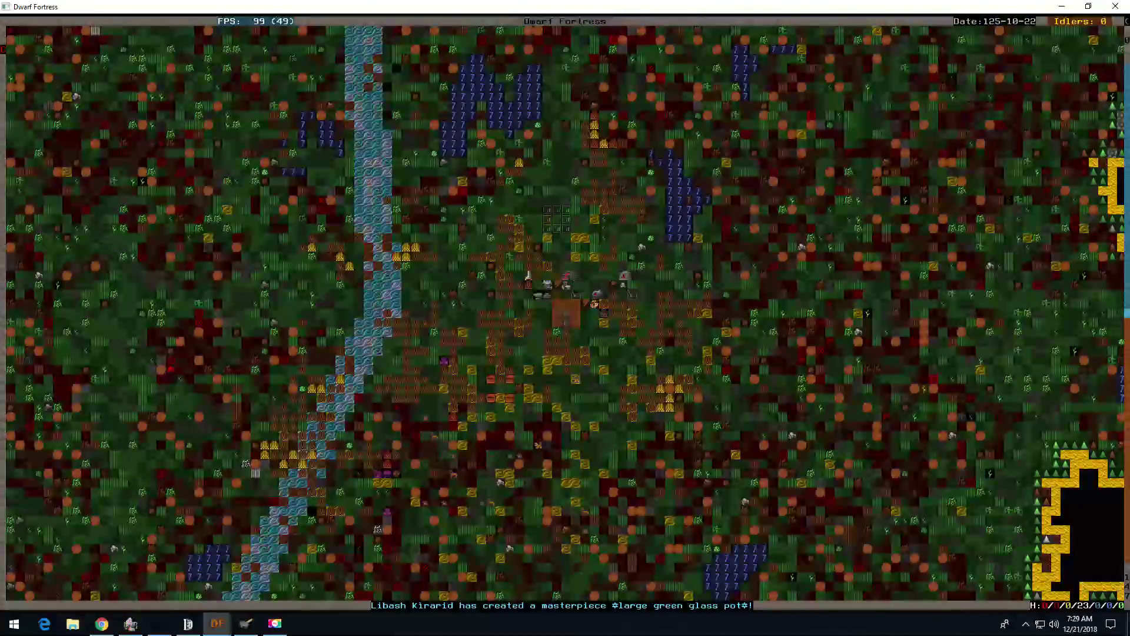
{"action": "key", "text": "shift+Up"}
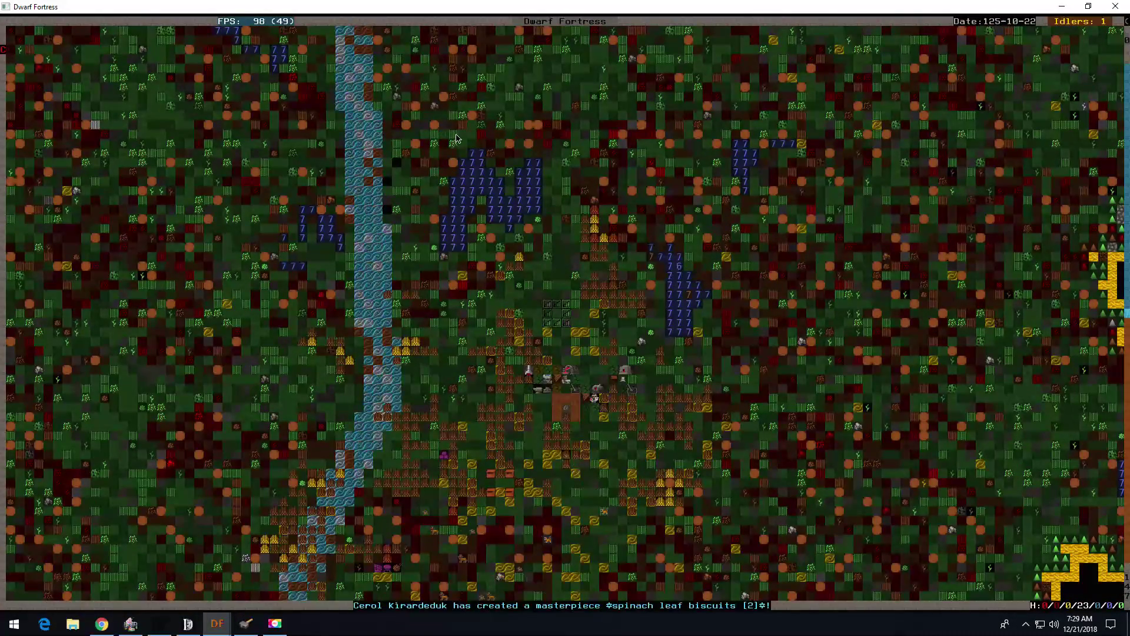
{"action": "key", "text": "shift+Up"}
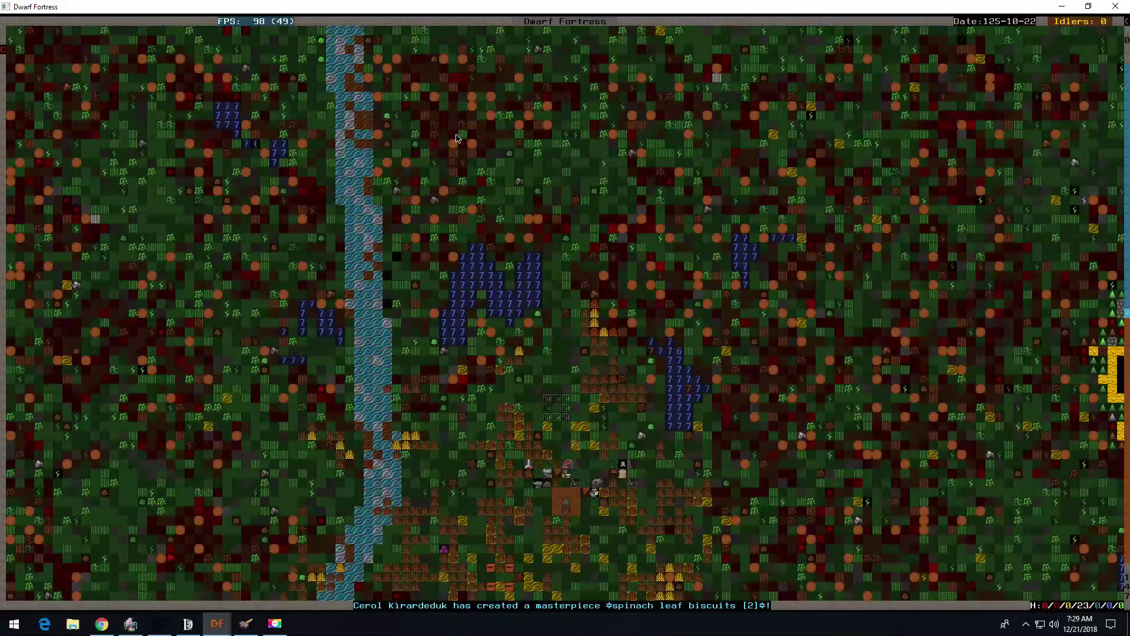
{"action": "key", "text": "shift+Down"}
{"action": "key", "text": "shift+Down"}
{"action": "key", "text": "shift+Down"}
{"action": "key", "text": "shift+Up"}
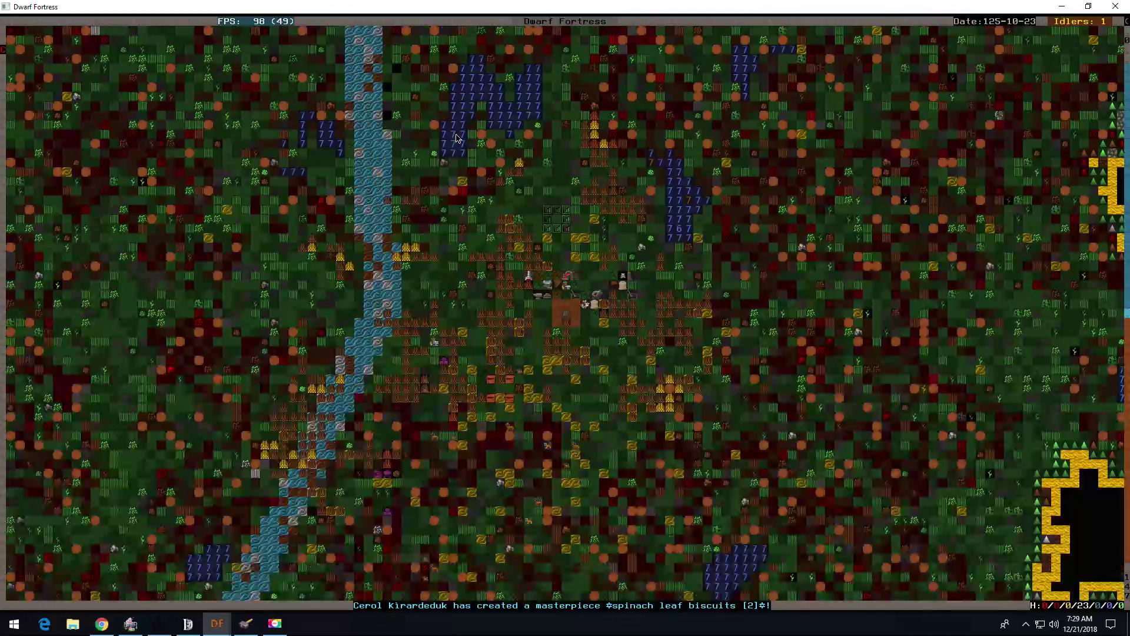
{"action": "key", "text": "b"}
{"action": "key", "text": "w"}
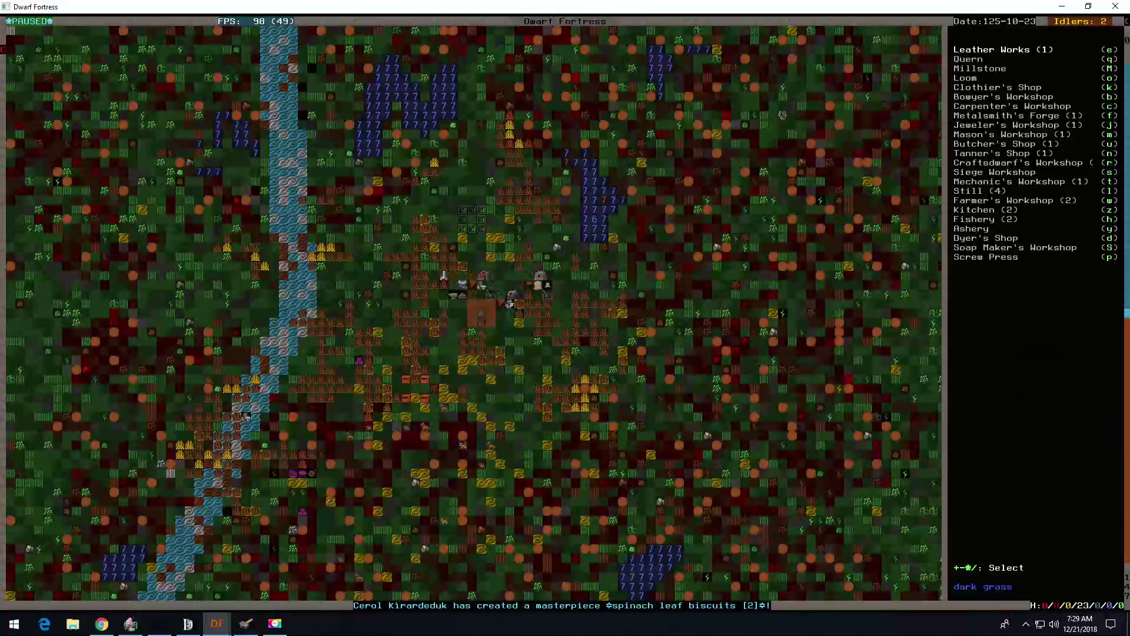
{"action": "key", "text": "c"}
{"action": "key", "text": "Return"}
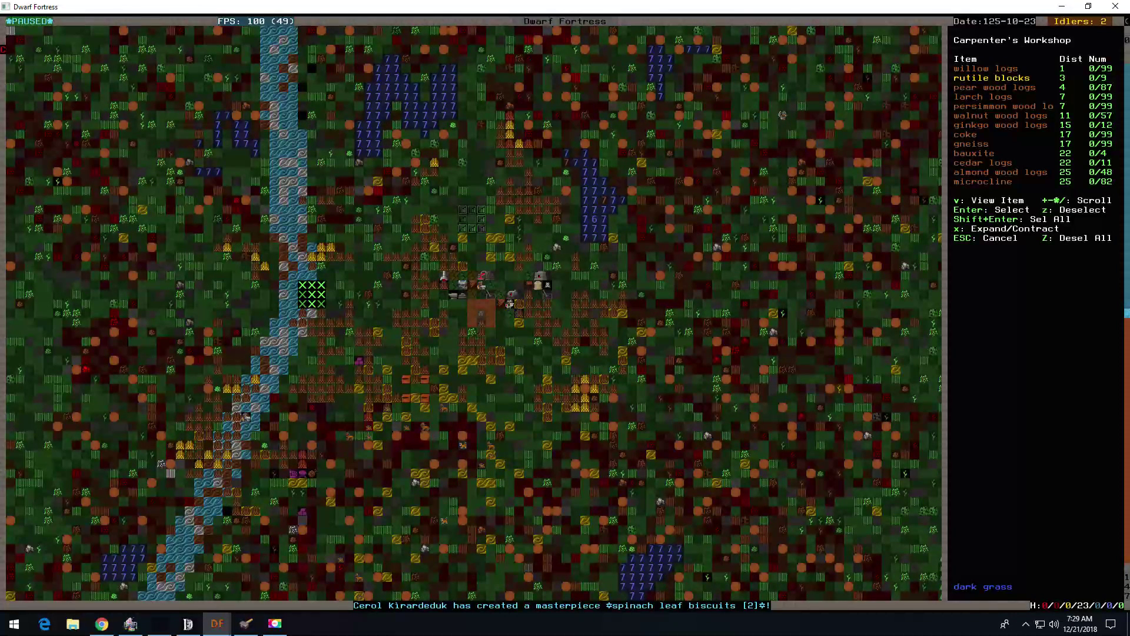
{"action": "key", "text": "Return"}
{"action": "key", "text": "Escape"}
{"action": "key", "text": "Escape"}
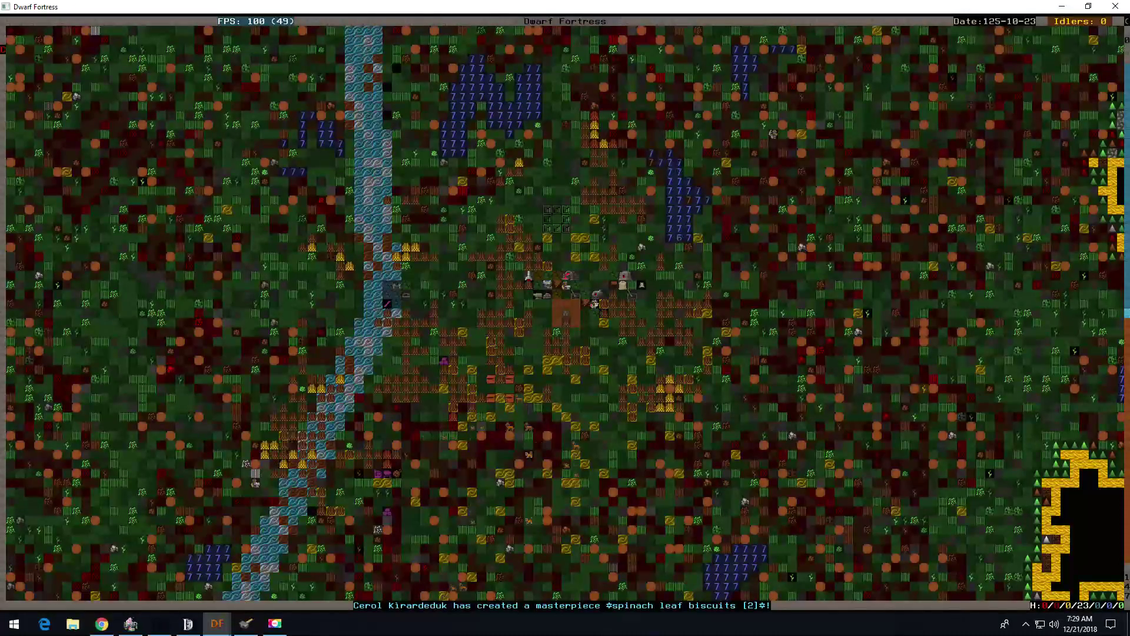
Step: Pan around the surface map in all directions
{"action": "key", "text": "shift+Down"}
{"action": "key", "text": "shift+Down"}
{"action": "key", "text": "shift+Down"}
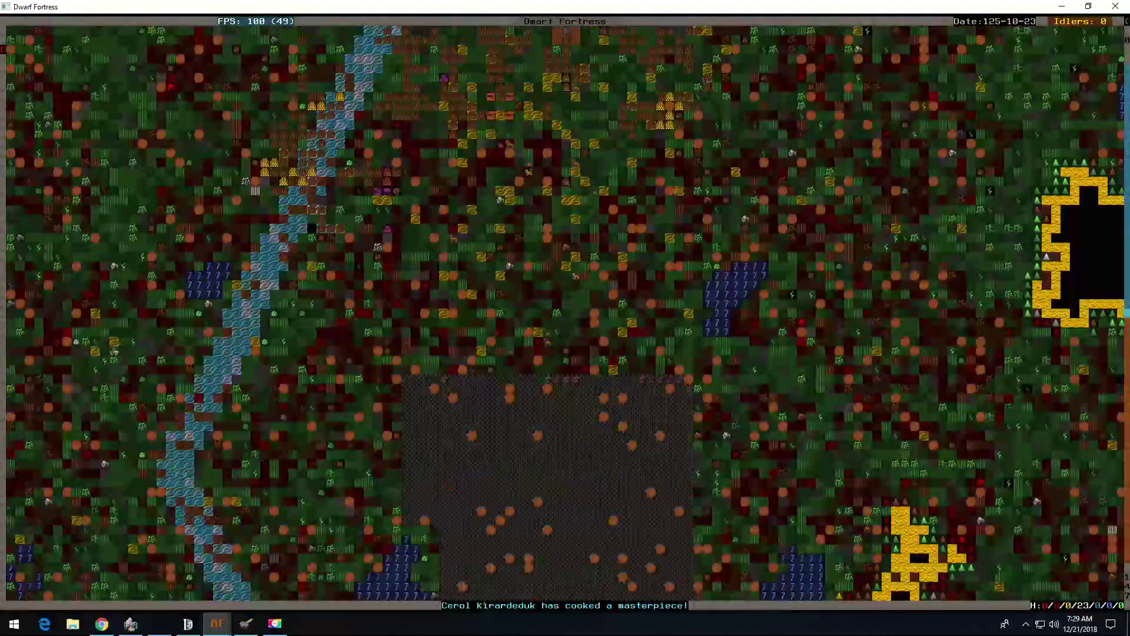
{"action": "key", "text": "shift+Left"}
{"action": "key", "text": "shift+Left"}
{"action": "key", "text": "shift+Down"}
{"action": "key", "text": "shift+Down"}
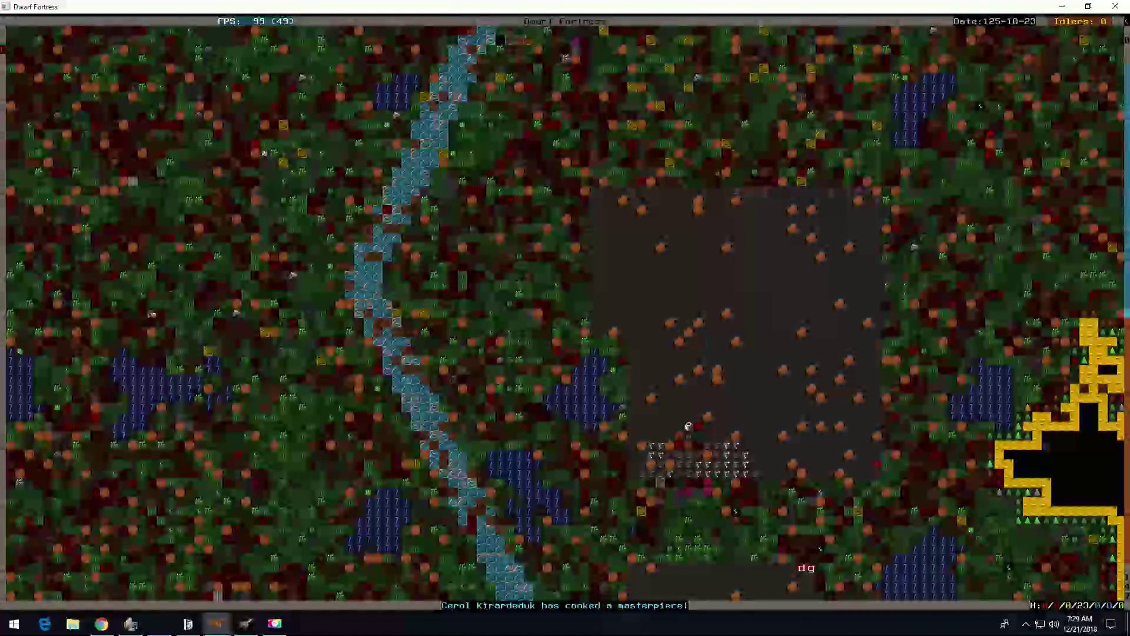
{"action": "key", "text": "shift+Down"}
{"action": "key", "text": "shift+Left"}
{"action": "key", "text": "shift+Left"}
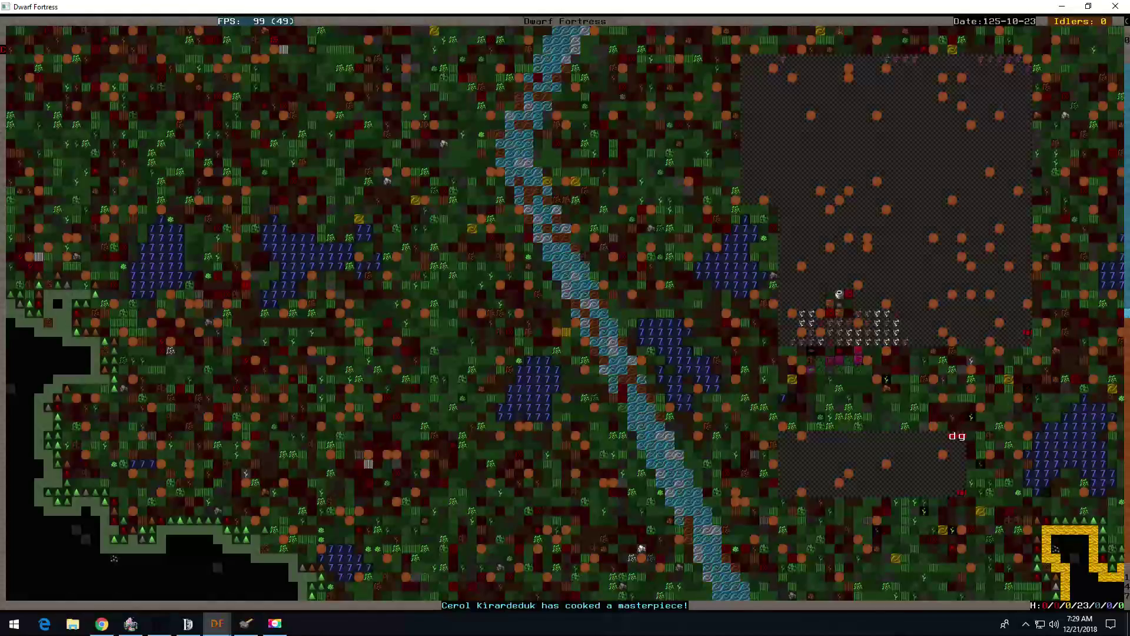
{"action": "key", "text": "shift+Up"}
{"action": "key", "text": "shift+Up"}
{"action": "key", "text": "shift+Up"}
{"action": "key", "text": "shift+Up"}
{"action": "key", "text": "shift+Up"}
{"action": "key", "text": "shift+Up"}
{"action": "key", "text": "shift+Right"}
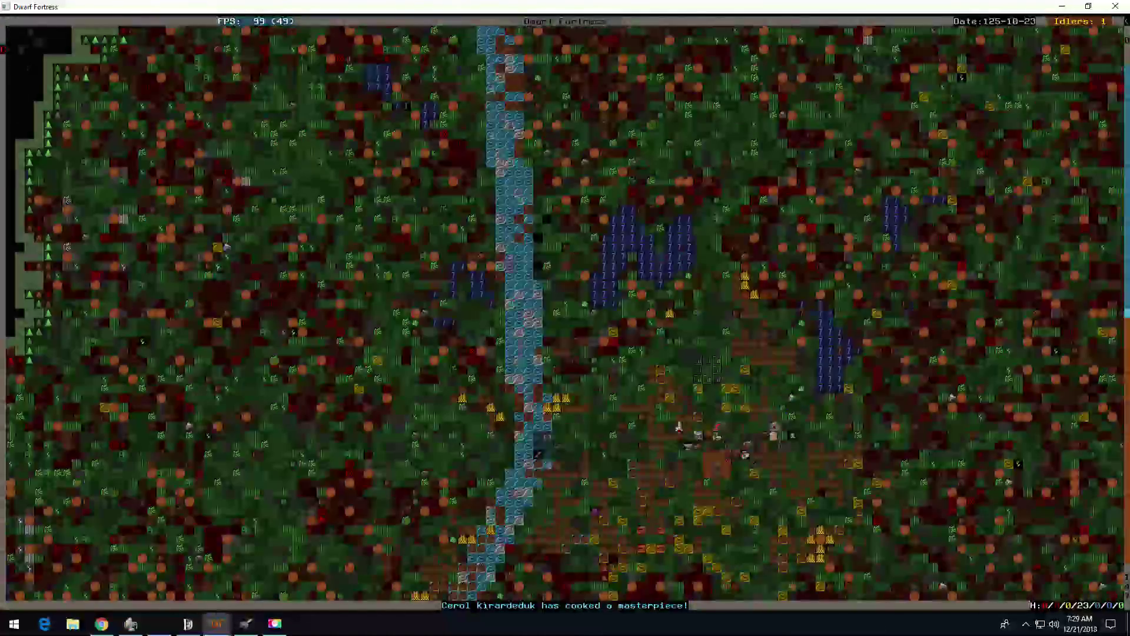
{"action": "key", "text": "shift+Right"}
{"action": "key", "text": "shift+Down"}
{"action": "key", "text": "shift+Down"}
{"action": "key", "text": "shift+Right"}
{"action": "key", "text": "shift+Up"}
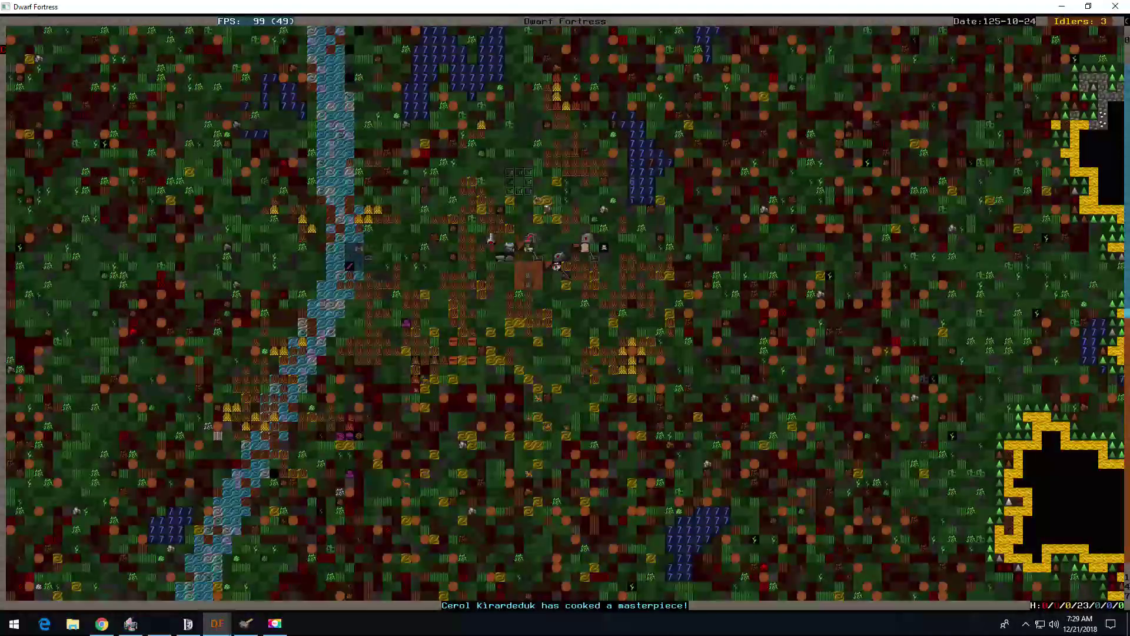
{"action": "key", "text": "shift+Up"}
{"action": "key", "text": "shift+Up"}
Step: Descend to the fortress level and queue the Jeweler's Workshop for removal
{"action": "key", "text": "shift+period"}
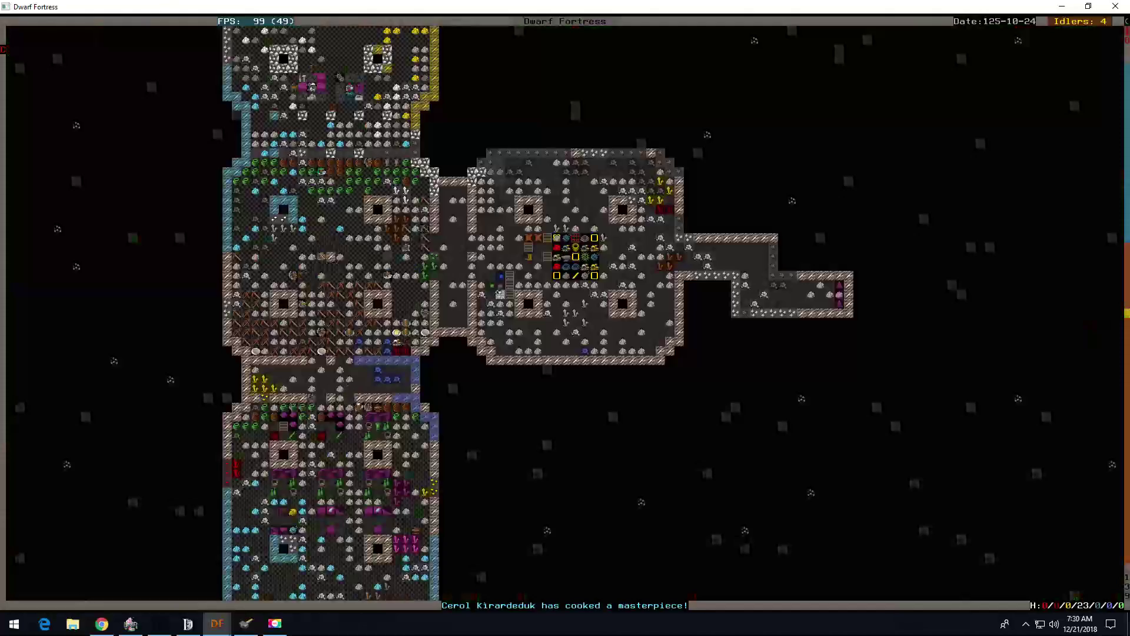
{"action": "key", "text": "shift+Down"}
{"action": "key", "text": "shift+Up"}
{"action": "key", "text": "shift+Up"}
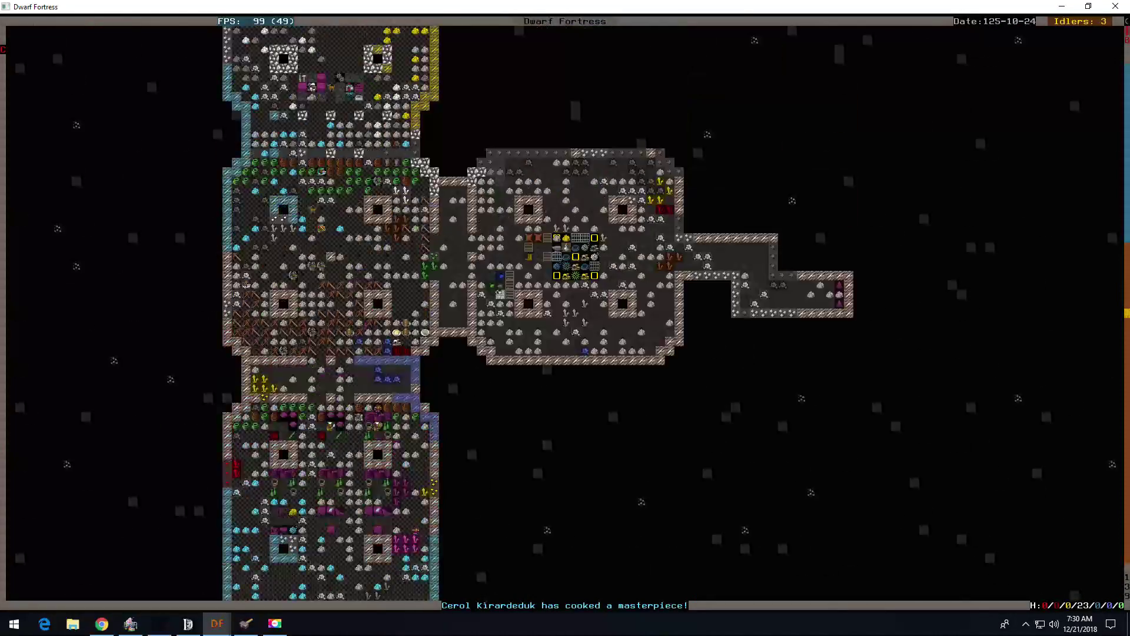
{"action": "key", "text": "shift+Up"}
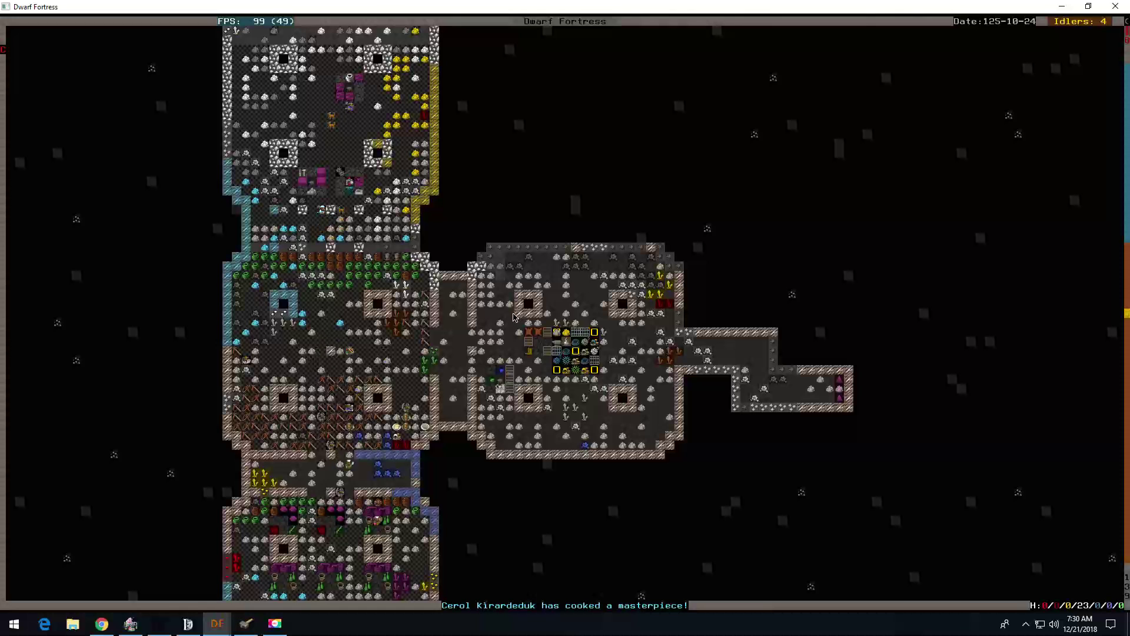
{"action": "key", "text": "shift+Up"}
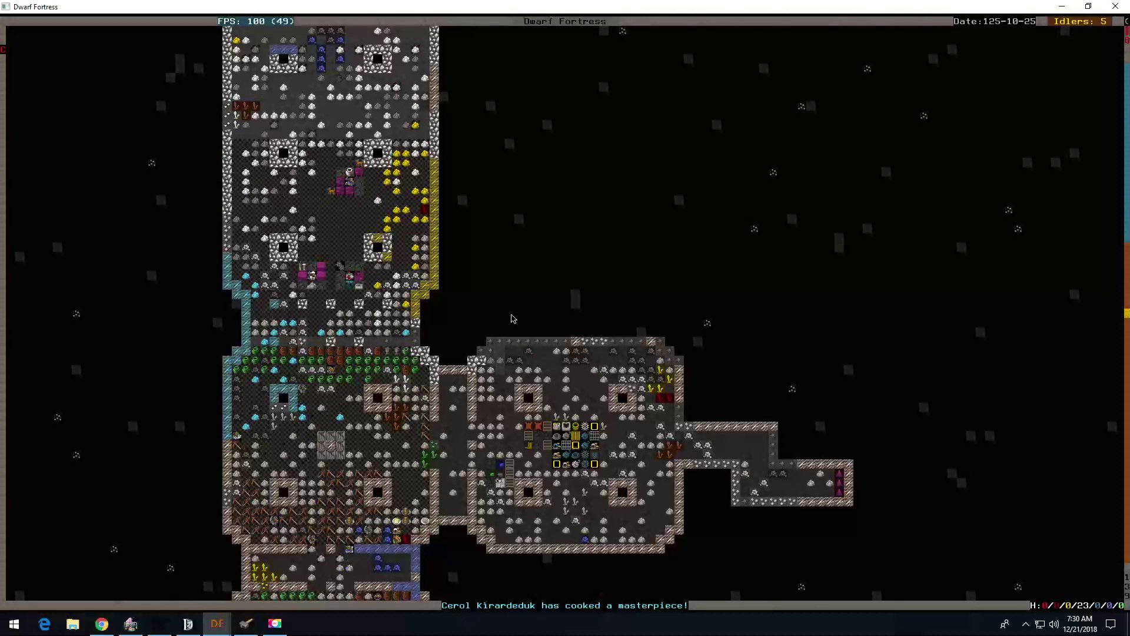
{"action": "key", "text": "shift+Up"}
{"action": "key", "text": "shift+Down"}
{"action": "key", "text": "shift+Down"}
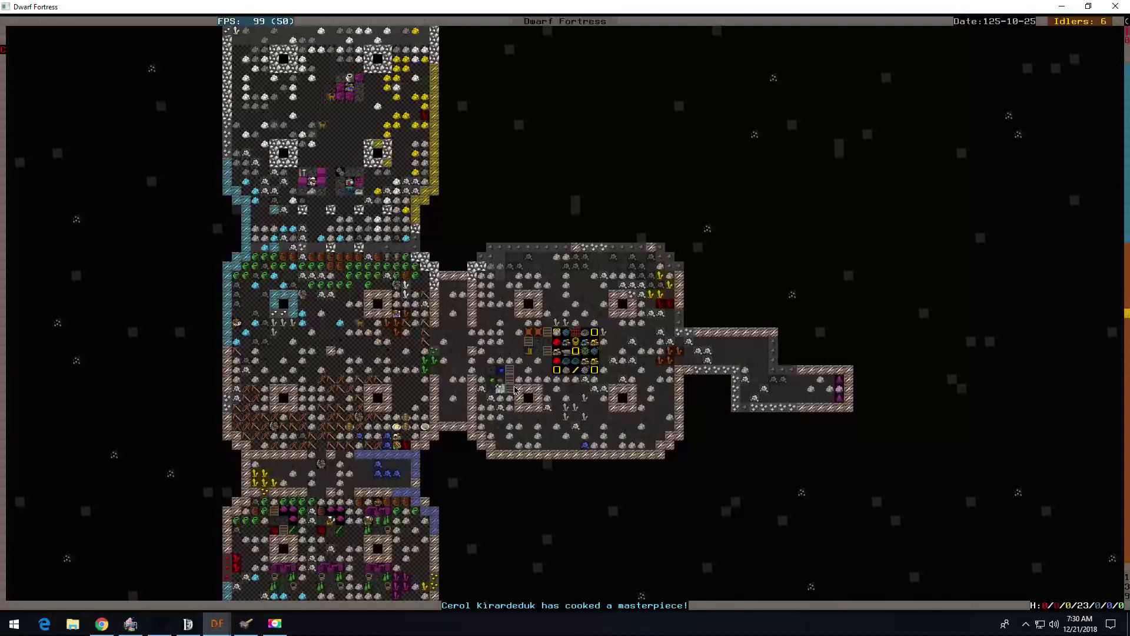
{"action": "key", "text": "q"}
{"action": "key", "text": "x"}
{"action": "key", "text": "Escape"}
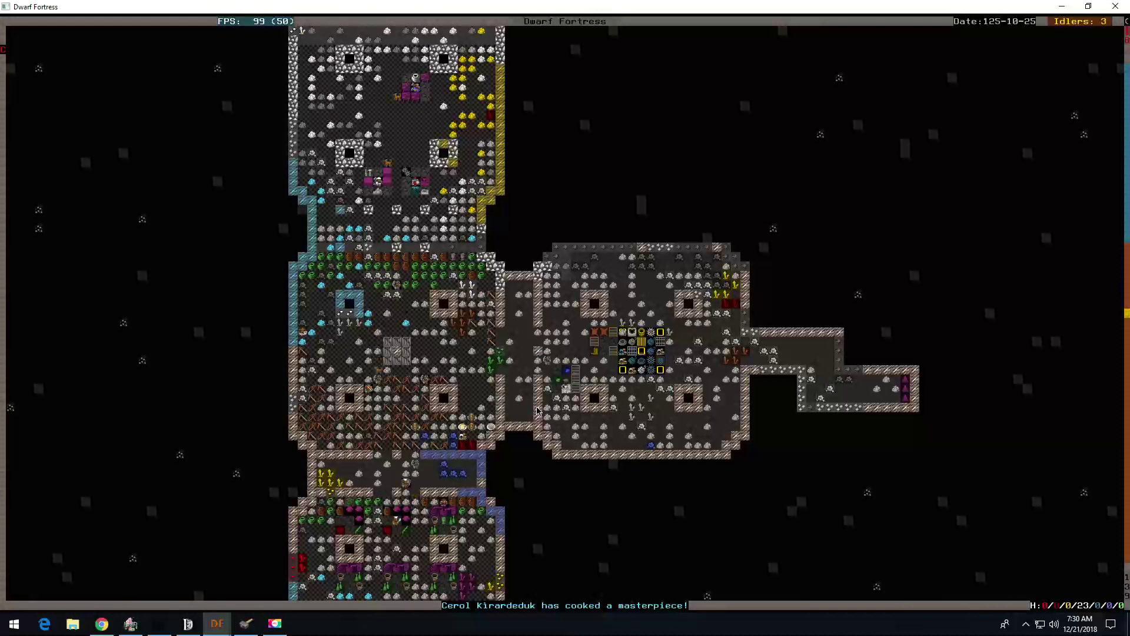
Step: Look over the lower fortress rooms, then go up to the surface
{"action": "key", "text": "shift+Up"}
{"action": "key", "text": "shift+Up"}
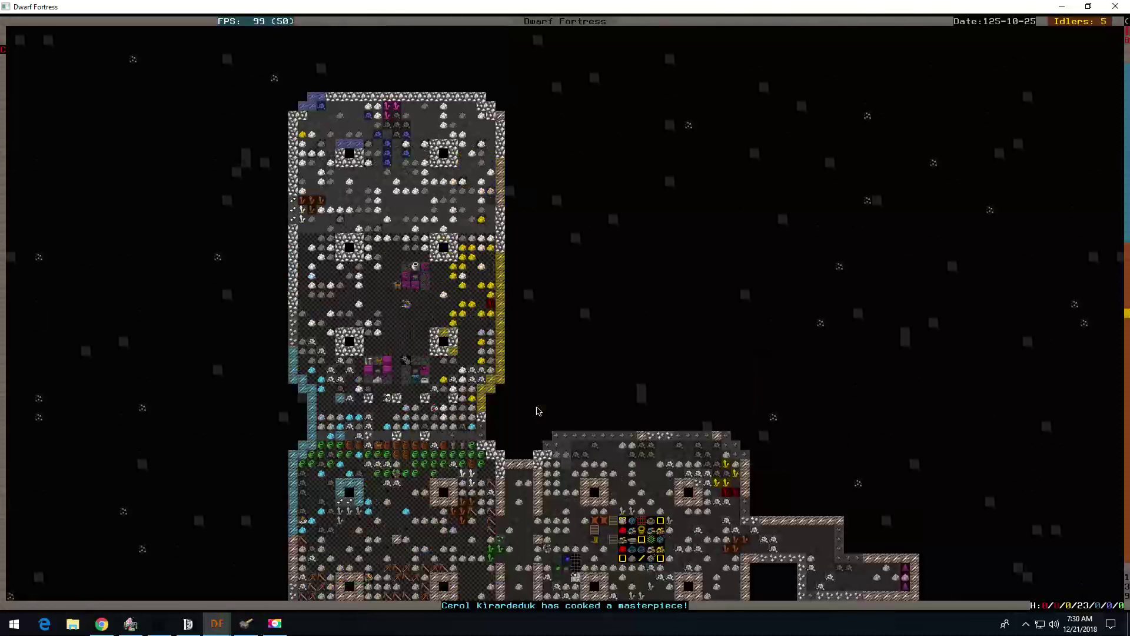
{"action": "key", "text": "shift+Down"}
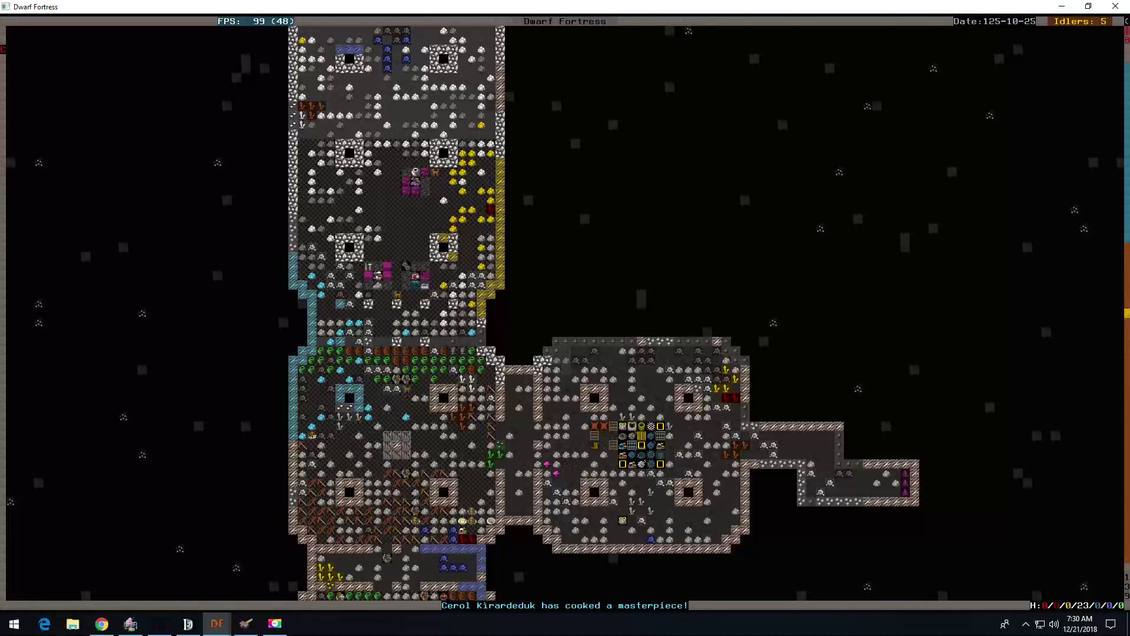
{"action": "key", "text": "shift+Down"}
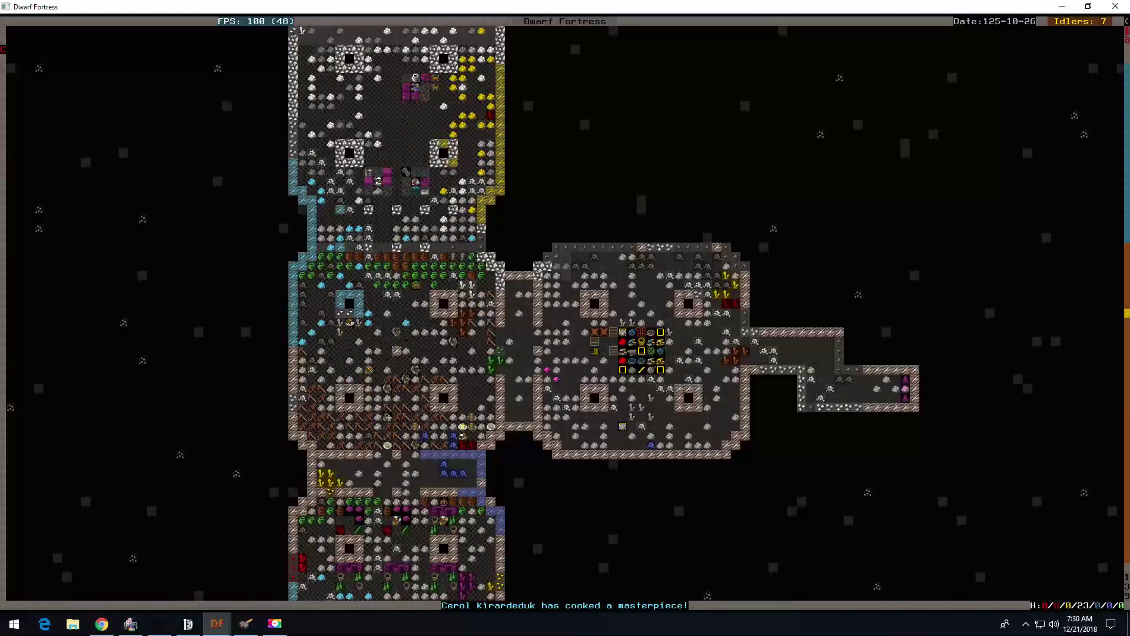
{"action": "key", "text": "shift+comma"}
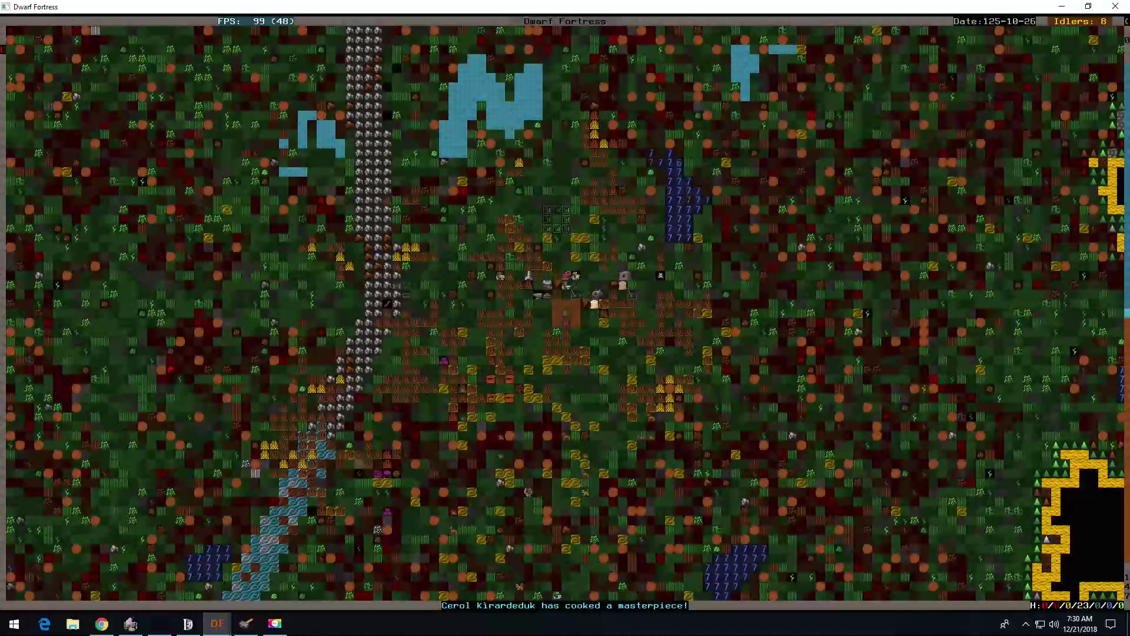
Step: Look around the surface near the entrance, including the lakes and dark area
{"action": "key", "text": "shift+Up"}
{"action": "key", "text": "shift+Down"}
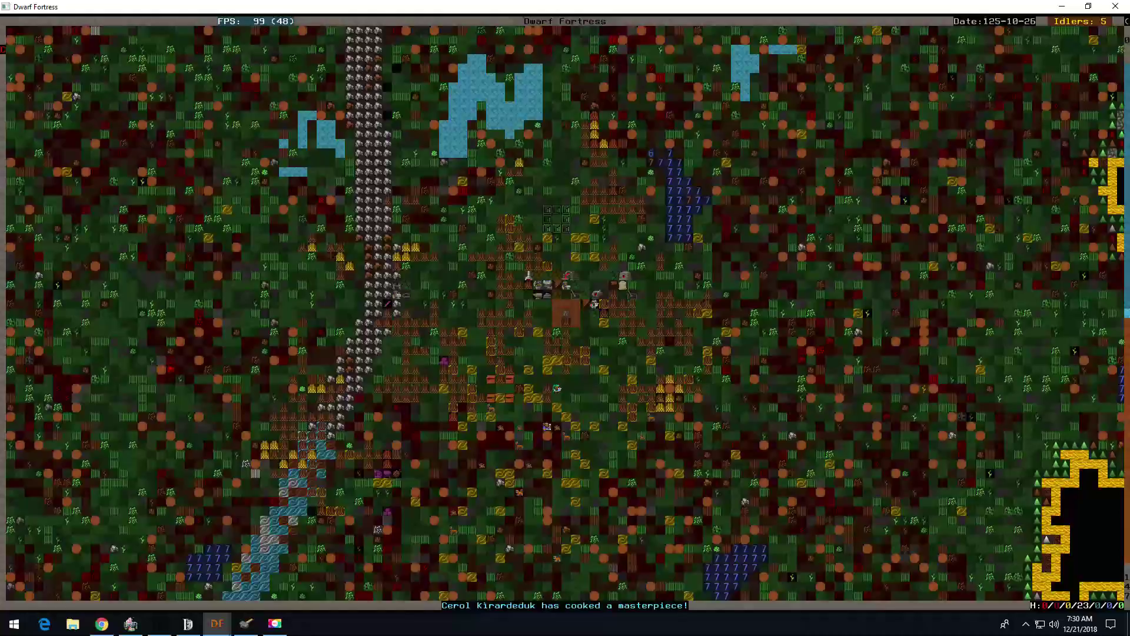
{"action": "key", "text": "shift+Left"}
{"action": "key", "text": "shift+Down"}
{"action": "key", "text": "shift+Down"}
{"action": "key", "text": "shift+Down"}
{"action": "key", "text": "shift+Up"}
{"action": "key", "text": "shift+Up"}
{"action": "key", "text": "shift+Up"}
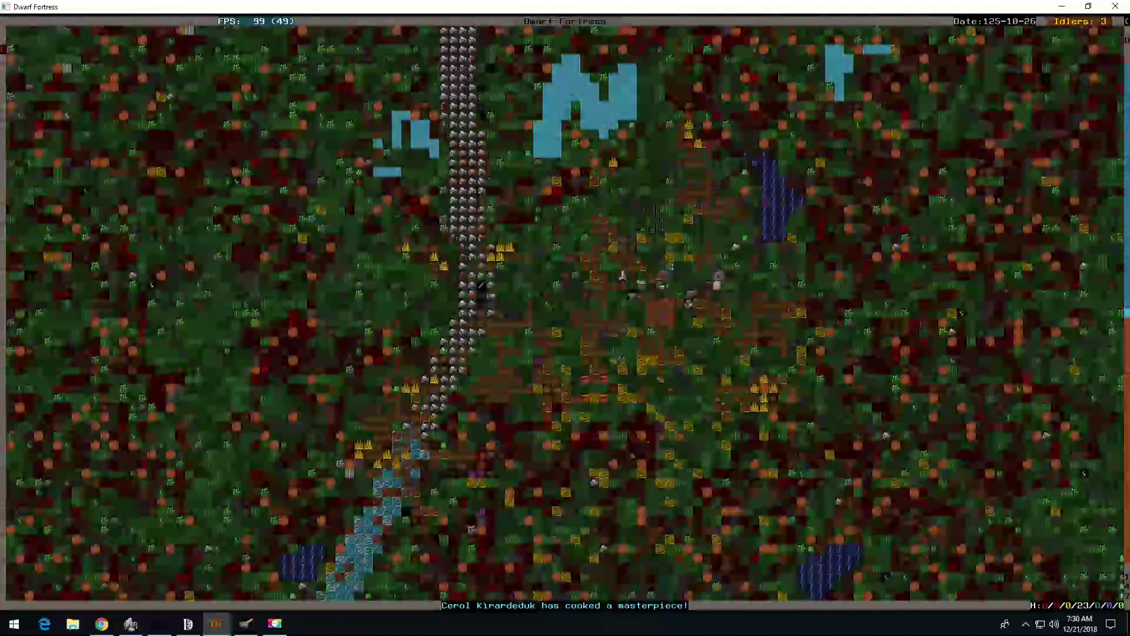
{"action": "key", "text": "shift+Down"}
{"action": "key", "text": "shift+Down"}
{"action": "key", "text": "shift+Down"}
{"action": "key", "text": "shift+Down"}
{"action": "key", "text": "shift+Down"}
{"action": "key", "text": "shift+Left"}
{"action": "key", "text": "shift+Left"}
{"action": "key", "text": "shift+Down"}
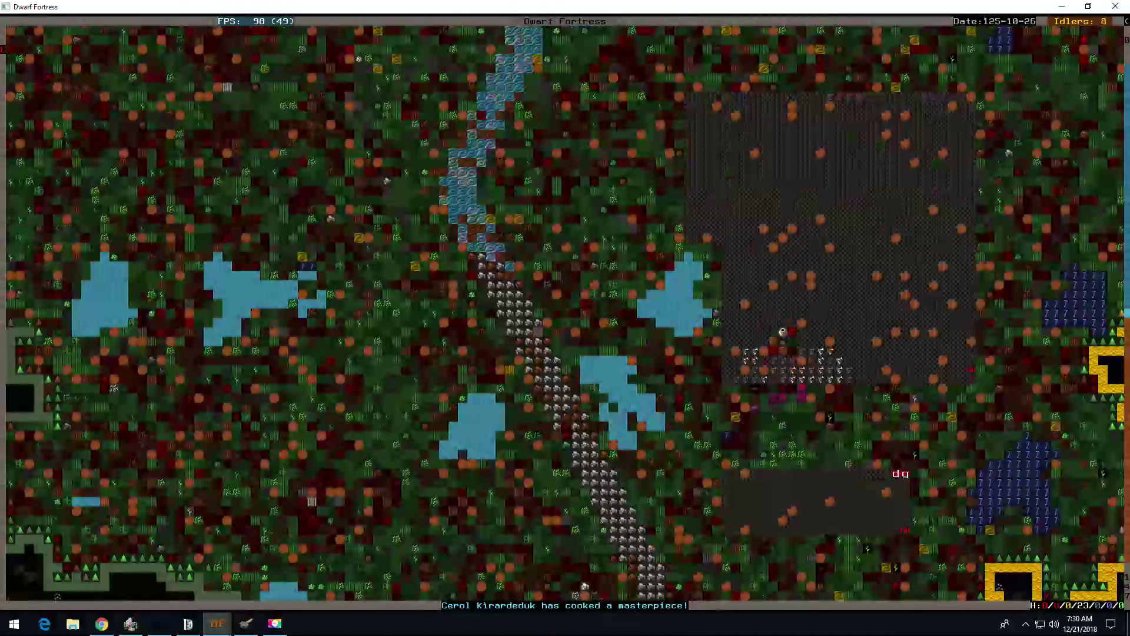
Step: Return toward the entrance and briefly enter, then cancel, designation removal mode
{"action": "key", "text": "shift+Right"}
{"action": "key", "text": "shift+Up"}
{"action": "key", "text": "shift+Up"}
{"action": "key", "text": "shift+Up"}
{"action": "key", "text": "shift+Up"}
{"action": "key", "text": "shift+Right"}
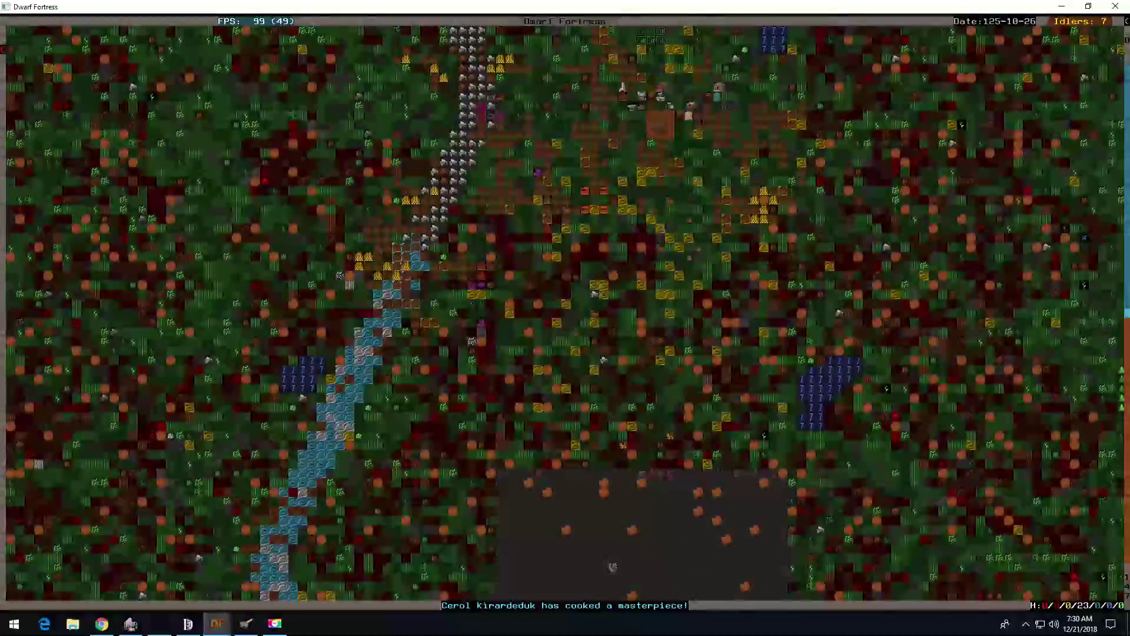
{"action": "key", "text": "shift+Right"}
{"action": "key", "text": "shift+Up"}
{"action": "key", "text": "shift+Up"}
{"action": "key", "text": "shift+Up"}
{"action": "key", "text": "shift+Up"}
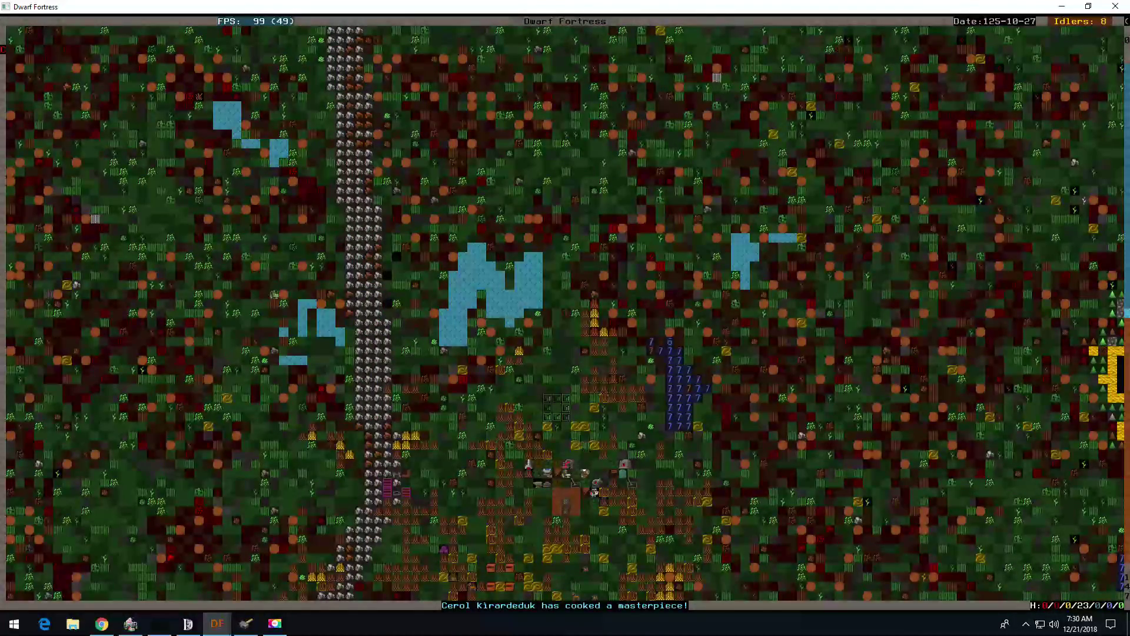
{"action": "key", "text": "d"}
{"action": "key", "text": "x"}
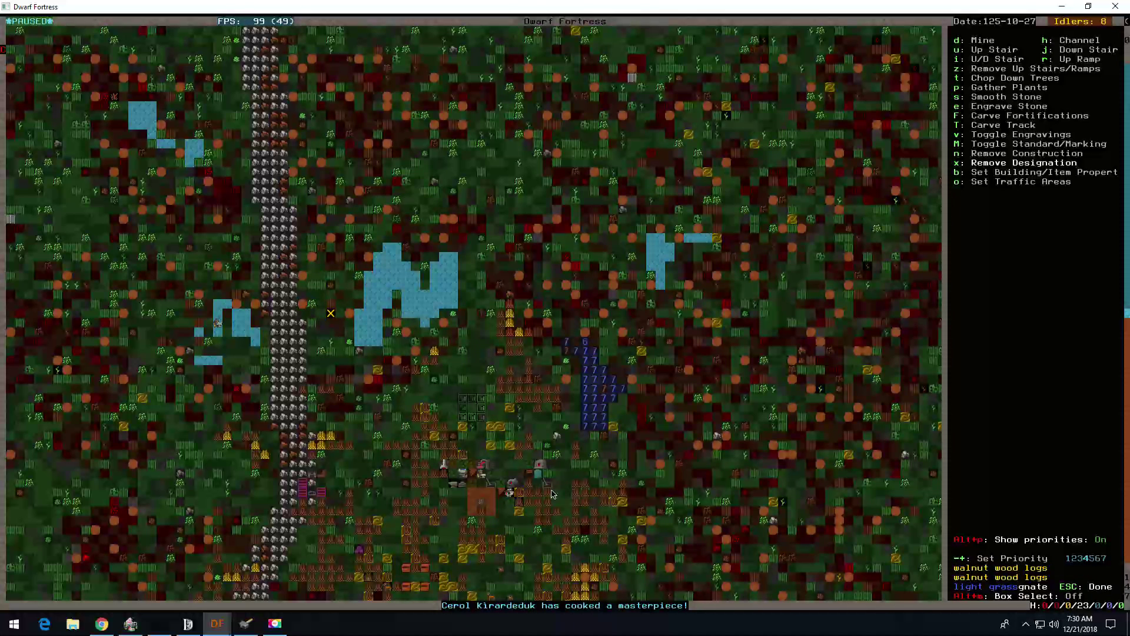
{"action": "key", "text": "Escape"}
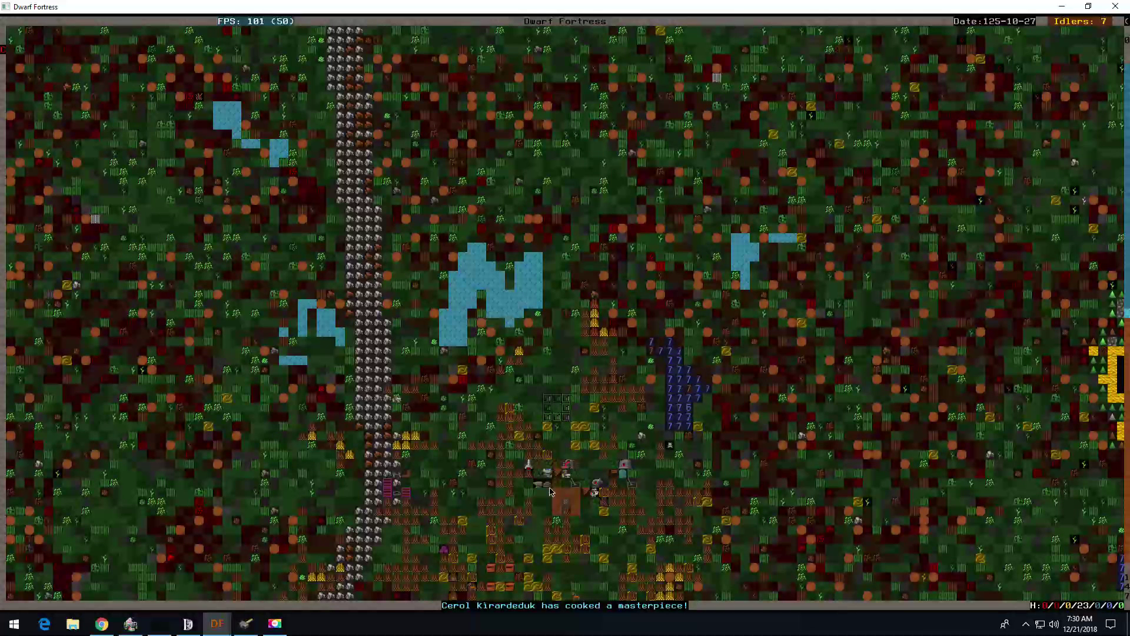
Step: Survey the terrain west of the road, around the river, and the dark cleared area
{"action": "key", "text": "shift+Left"}
{"action": "key", "text": "shift+Left"}
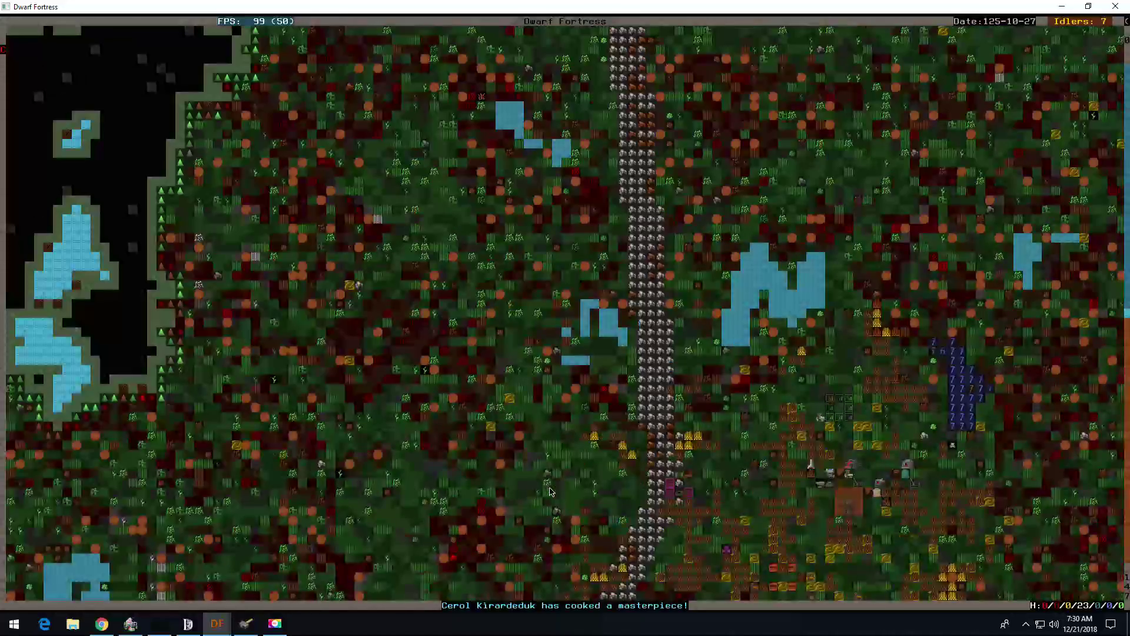
{"action": "key", "text": "shift+Down"}
{"action": "key", "text": "shift+Left"}
{"action": "key", "text": "shift+Down"}
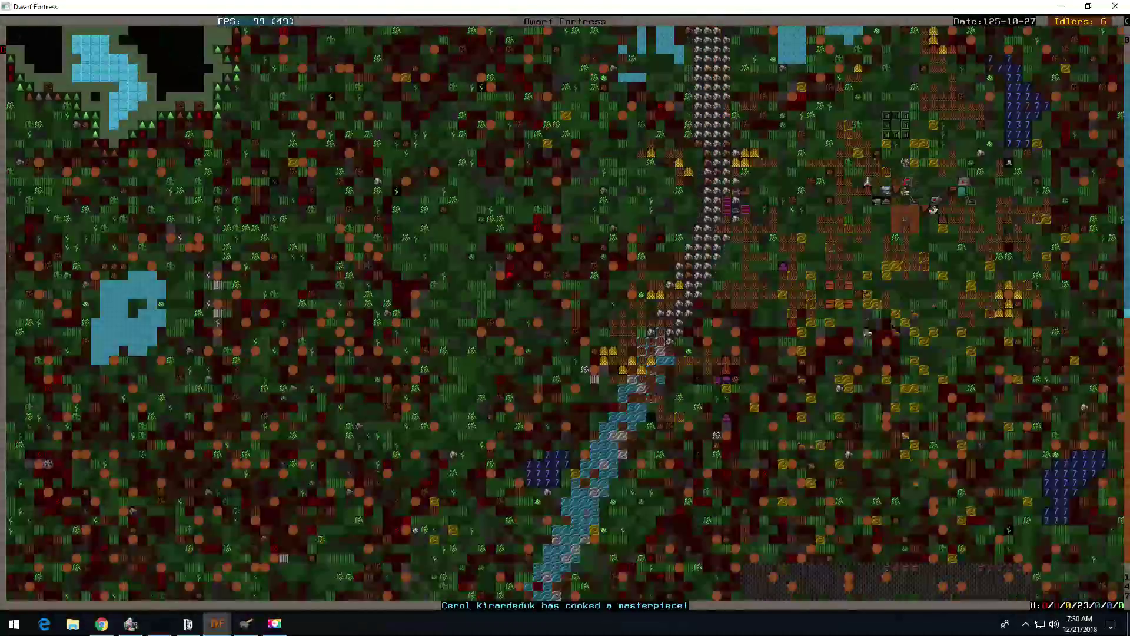
{"action": "key", "text": "shift+Down"}
{"action": "key", "text": "shift+Down"}
{"action": "key", "text": "shift+Down"}
{"action": "key", "text": "shift+Right"}
{"action": "key", "text": "shift+Right"}
{"action": "key", "text": "shift+Right"}
{"action": "key", "text": "shift+Down"}
{"action": "key", "text": "shift+Down"}
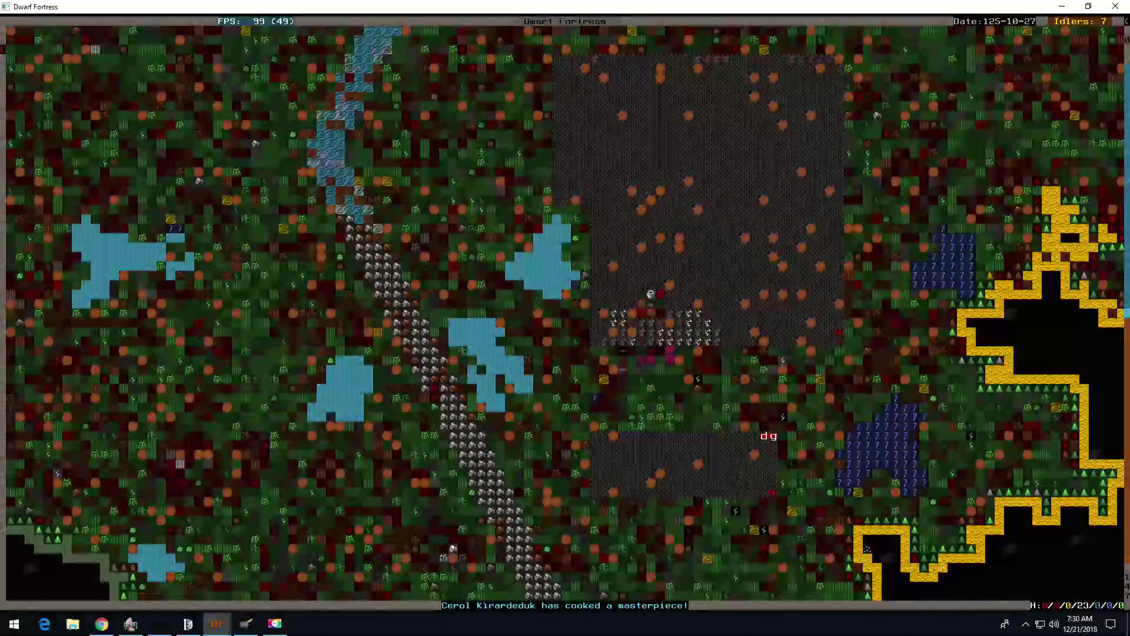
{"action": "key", "text": "shift+Right"}
{"action": "key", "text": "shift+Up"}
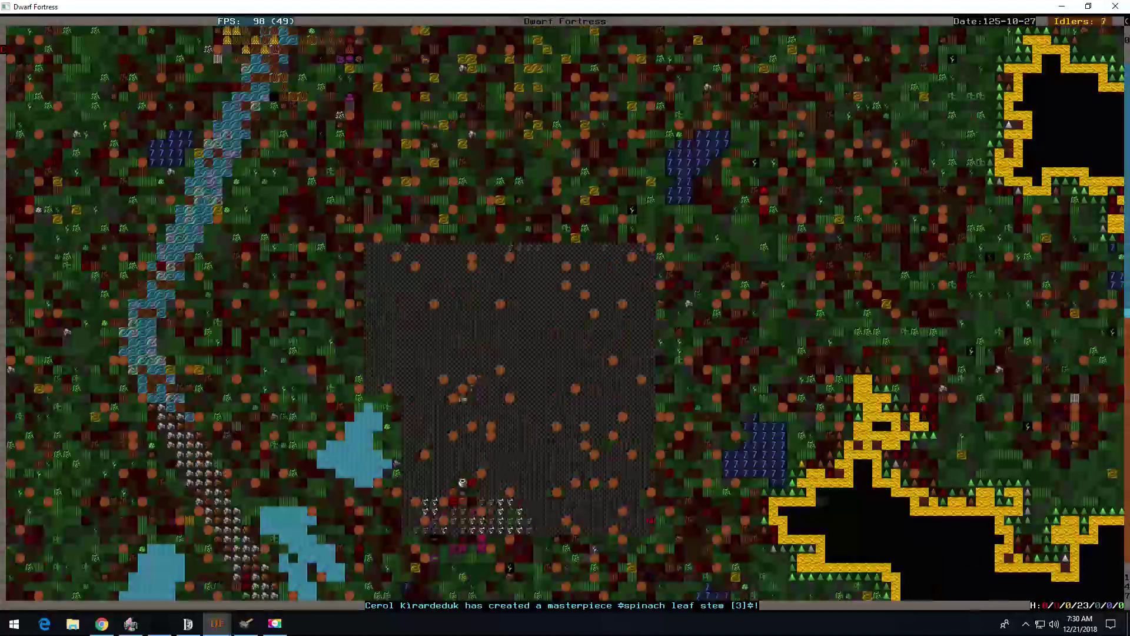
{"action": "key", "text": "shift+Up"}
{"action": "key", "text": "shift+Down"}
{"action": "key", "text": "shift+Down"}
{"action": "key", "text": "shift+Down"}
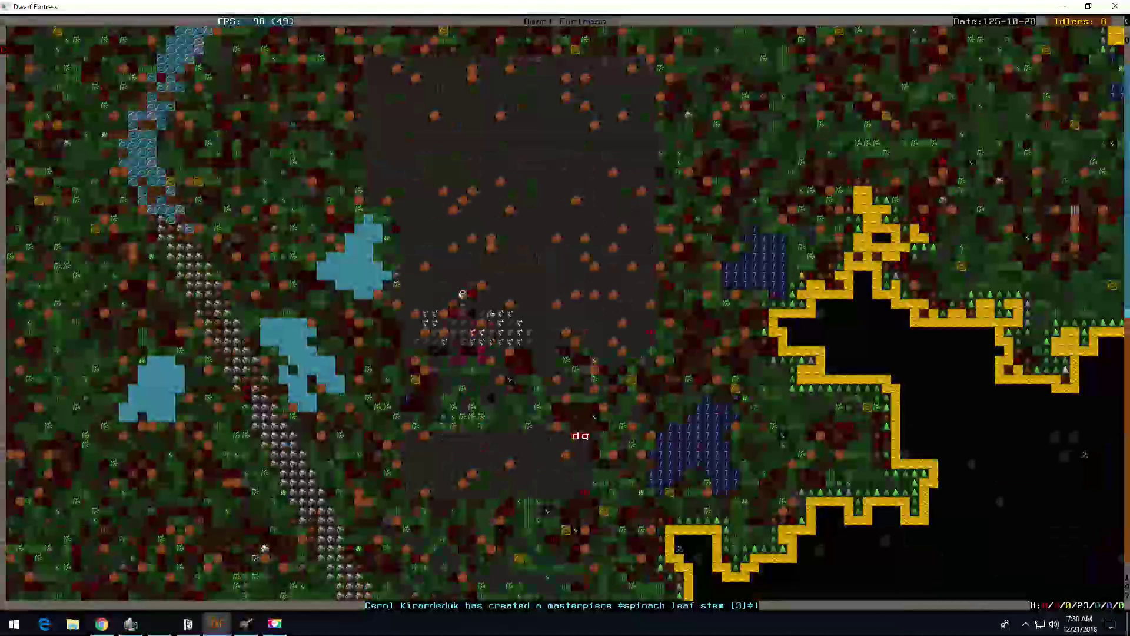
{"action": "key", "text": "shift+Up"}
{"action": "key", "text": "shift+Up"}
{"action": "key", "text": "shift+Up"}
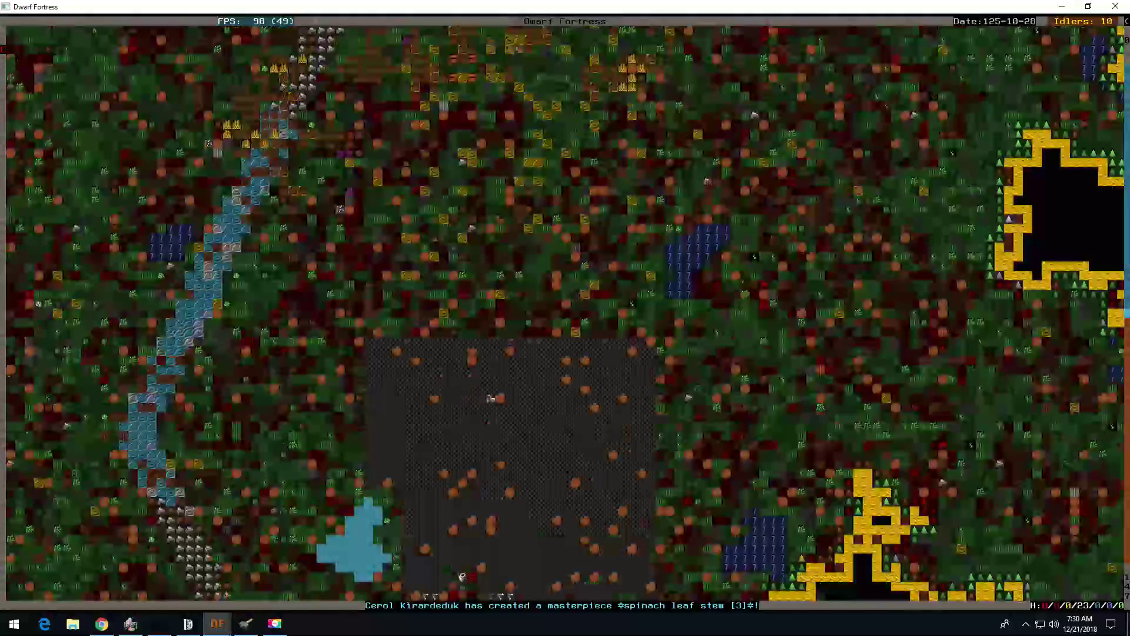
{"action": "key", "text": "shift+Up"}
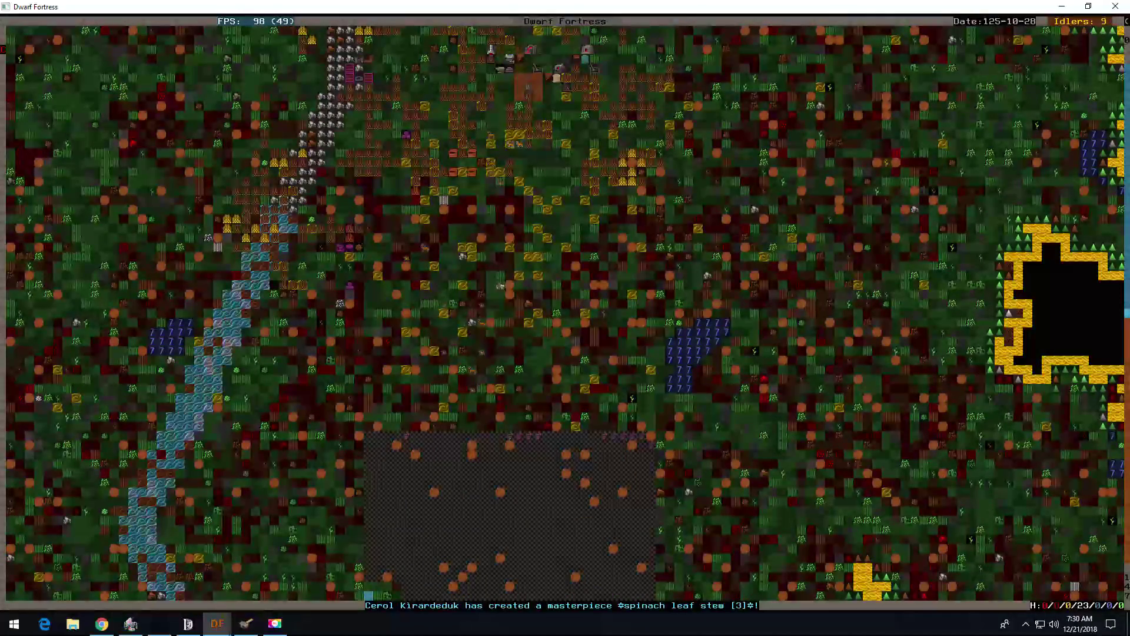
Step: Return to the fortress entrance and query the Carpenter's Workshop
{"action": "key", "text": "shift+Down"}
{"action": "key", "text": "shift+Down"}
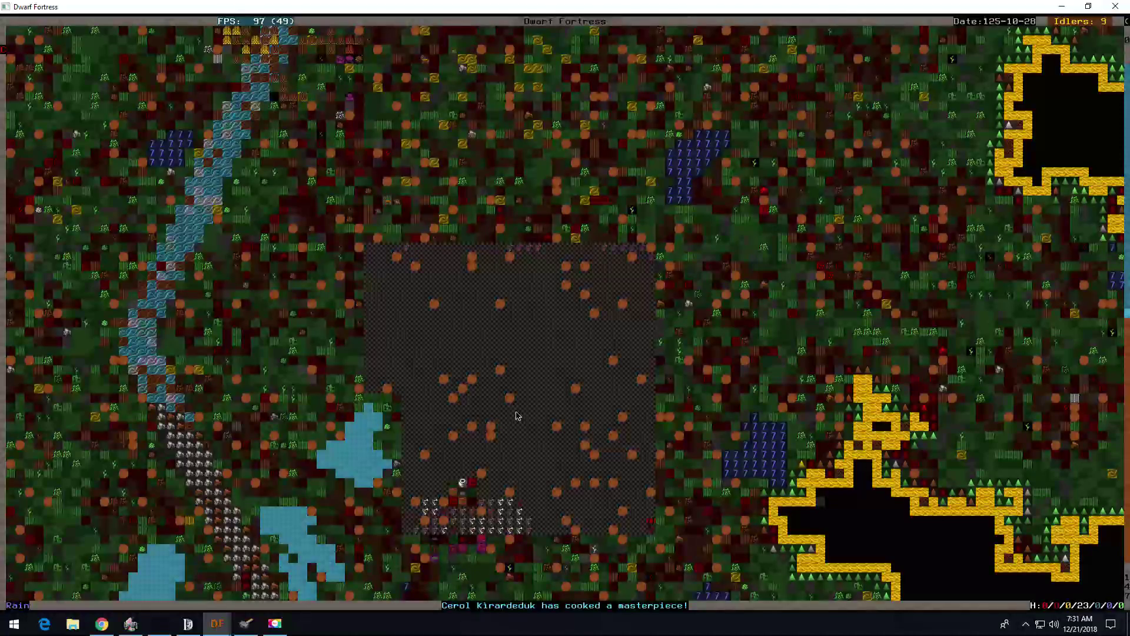
{"action": "key", "text": "shift+Up"}
{"action": "key", "text": "shift+Up"}
{"action": "key", "text": "shift+Up"}
{"action": "key", "text": "shift+Up"}
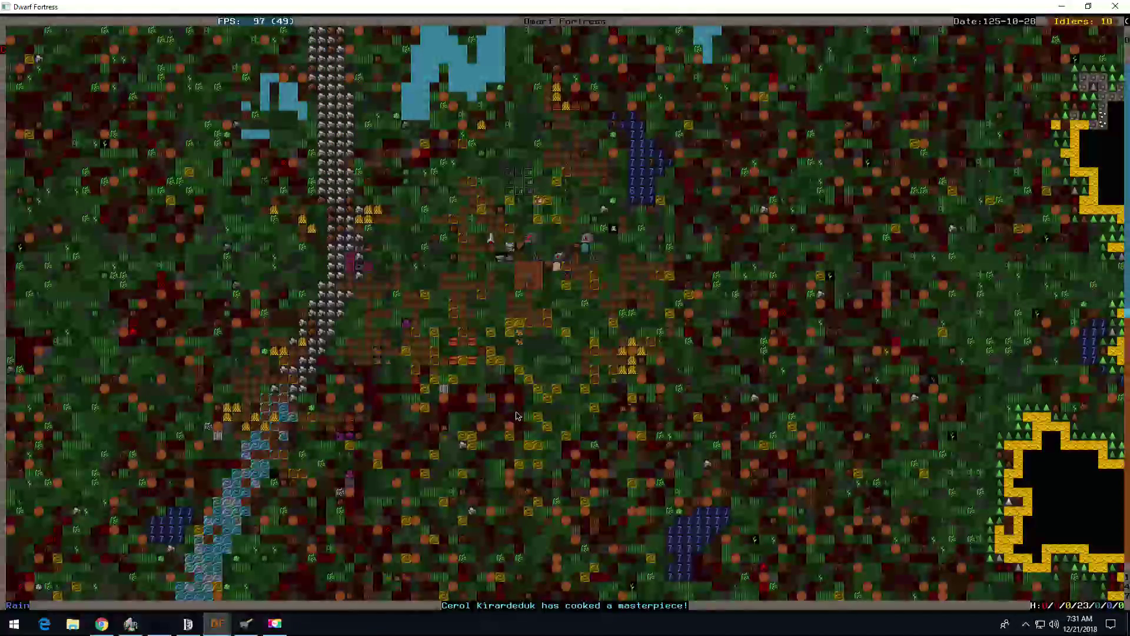
{"action": "key", "text": "q"}
Step: Queue a willow wooden wheelbarrow at the Carpenter's Workshop, then descend to the fortress level
{"action": "key", "text": "a"}
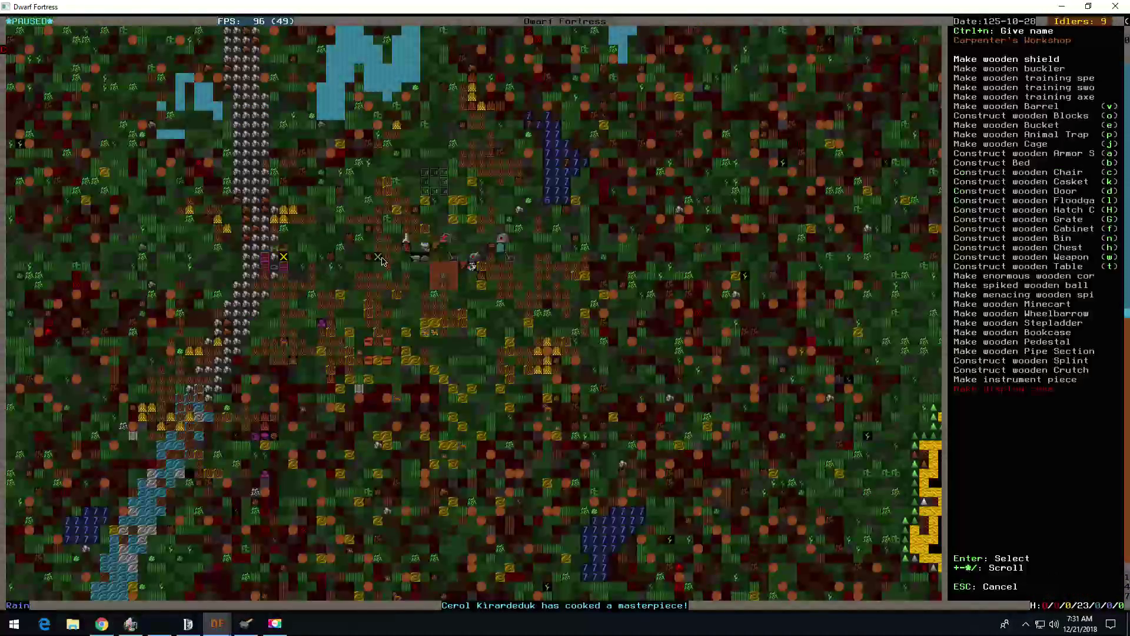
{"action": "key", "text": "Up"}
{"action": "key", "text": "Up"}
{"action": "key", "text": "Up"}
{"action": "key", "text": "Up"}
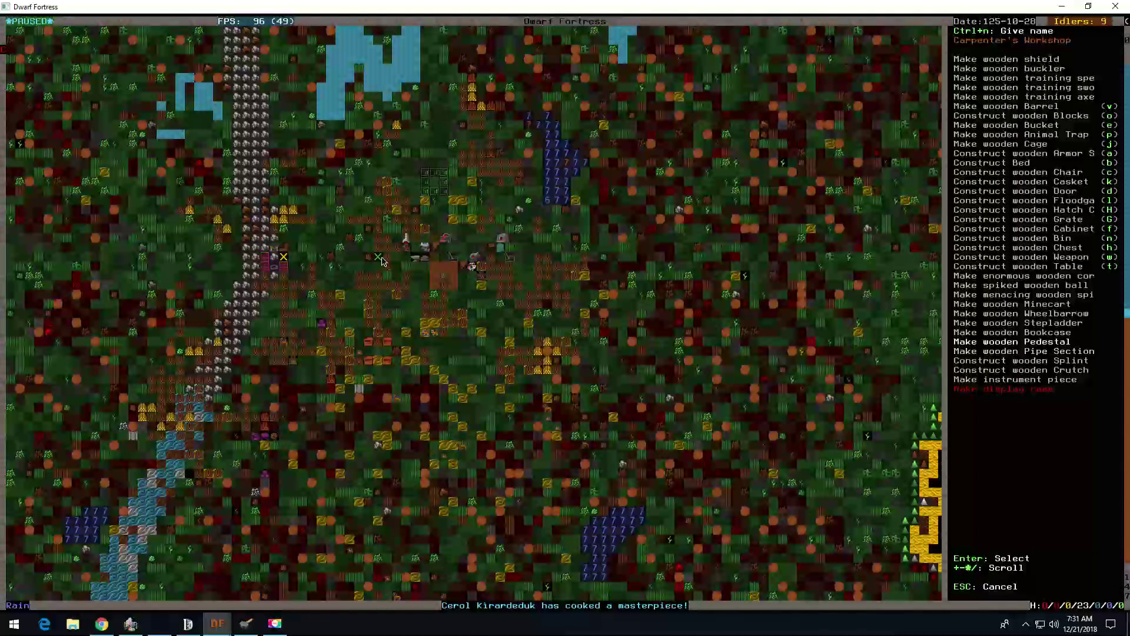
{"action": "key", "text": "Up"}
{"action": "key", "text": "Up"}
{"action": "key", "text": "Up"}
{"action": "key", "text": "Up"}
{"action": "key", "text": "Return"}
{"action": "key", "text": "d"}
{"action": "key", "text": "Down"}
{"action": "key", "text": "Down"}
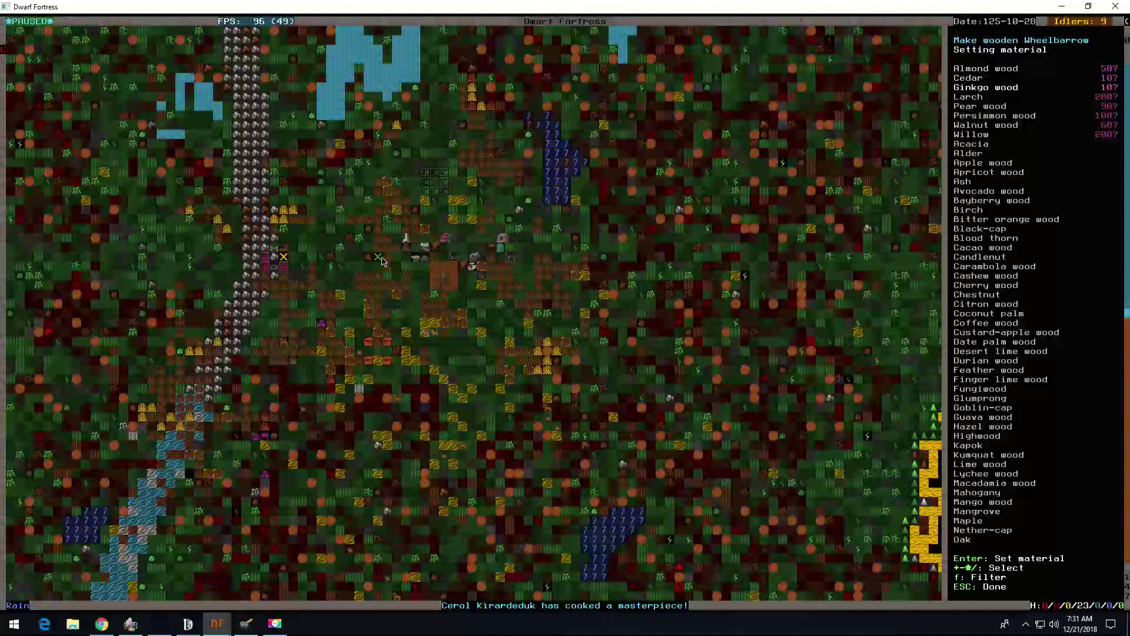
{"action": "key", "text": "Down"}
{"action": "key", "text": "Down"}
{"action": "key", "text": "Down"}
{"action": "key", "text": "Return"}
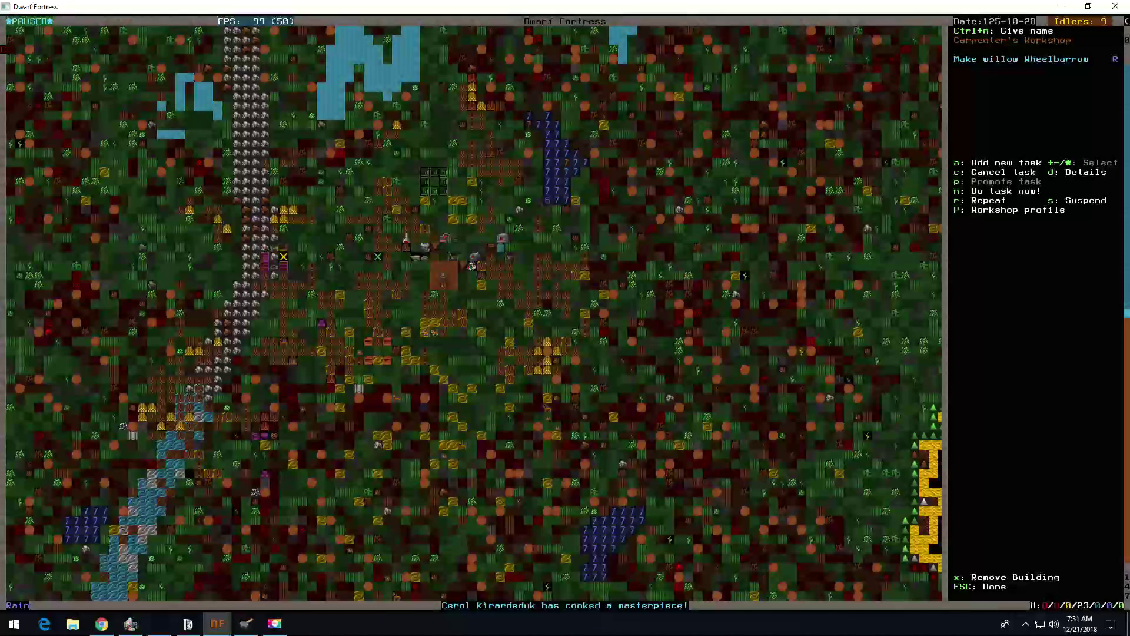
{"action": "key", "text": "Escape"}
{"action": "key", "text": "shift+period"}
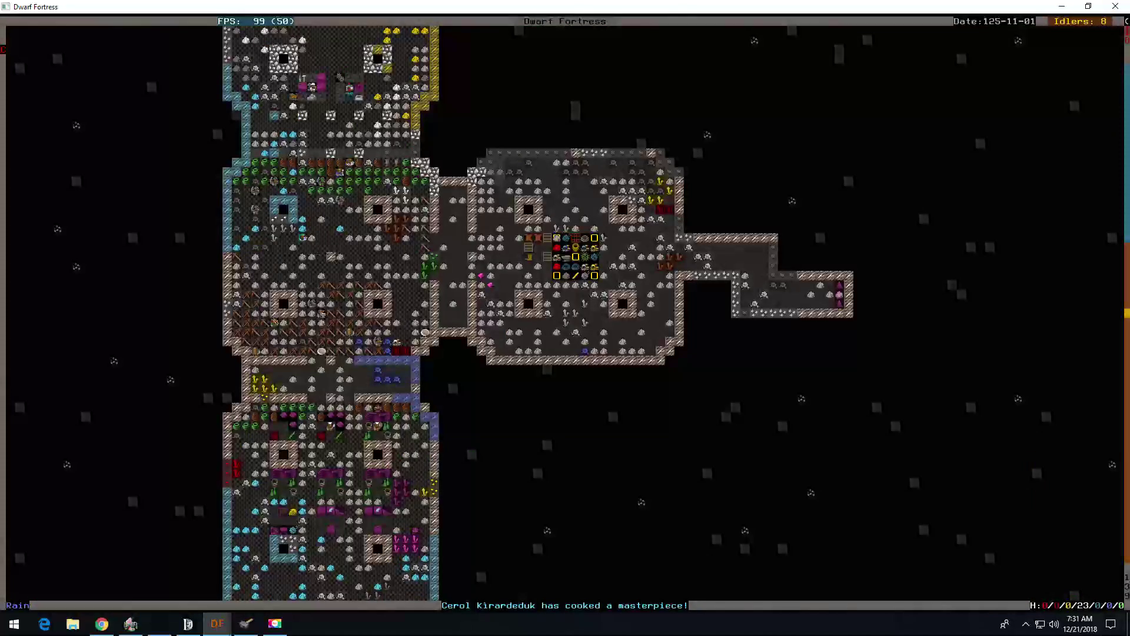
Step: Check the settings of Stone Stockpile #6 in the upper fortress rooms
{"action": "key", "text": "shift+Up"}
{"action": "key", "text": "shift+Left"}
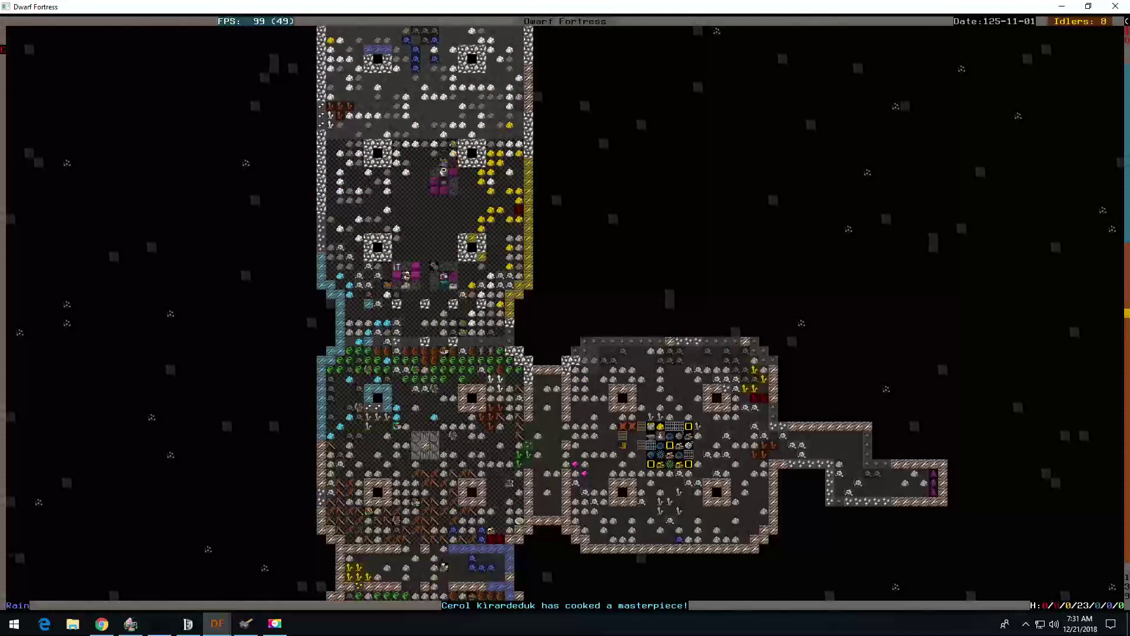
{"action": "key", "text": "q"}
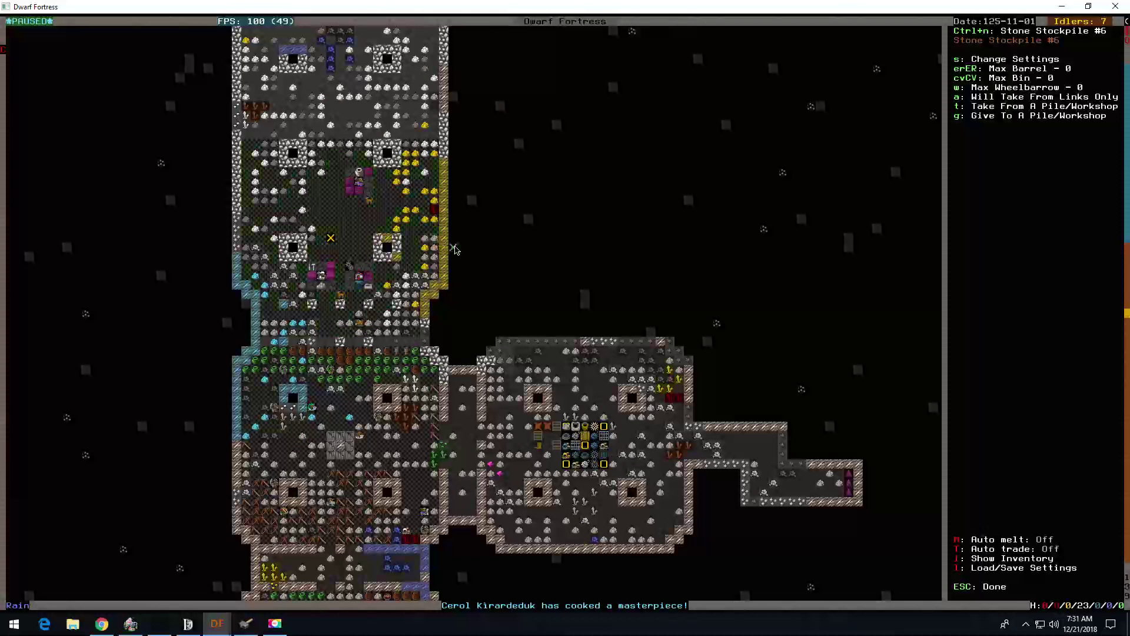
{"action": "key", "text": "Escape"}
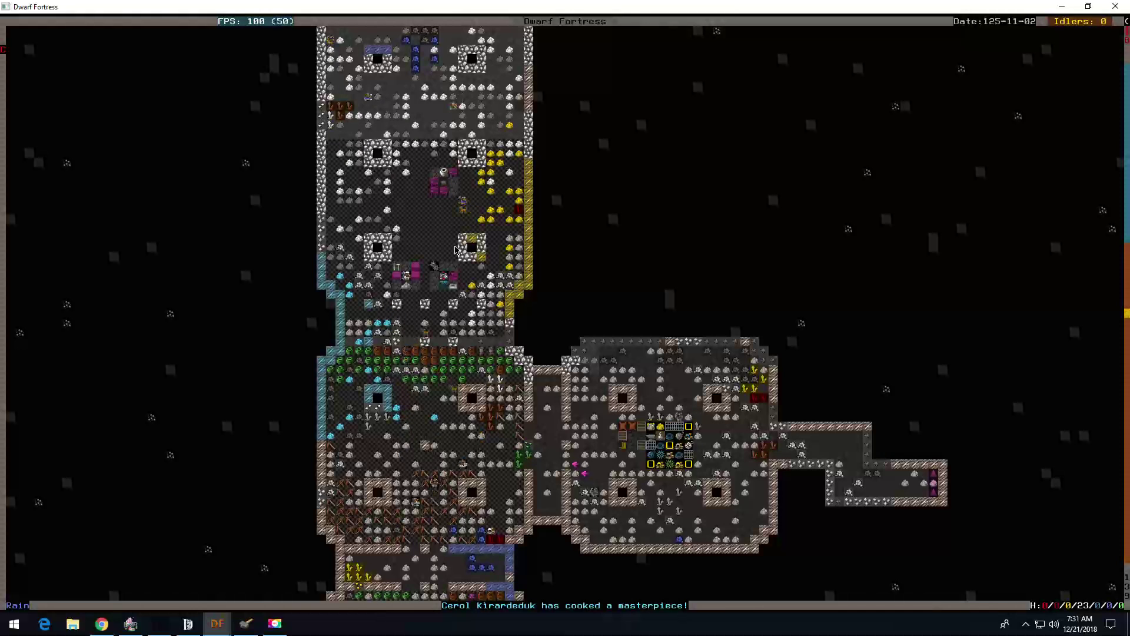
Step: Glance at the lower rooms, then open the Mason's Workshop task list
{"action": "key", "text": "shift+Down"}
{"action": "key", "text": "shift+Down"}
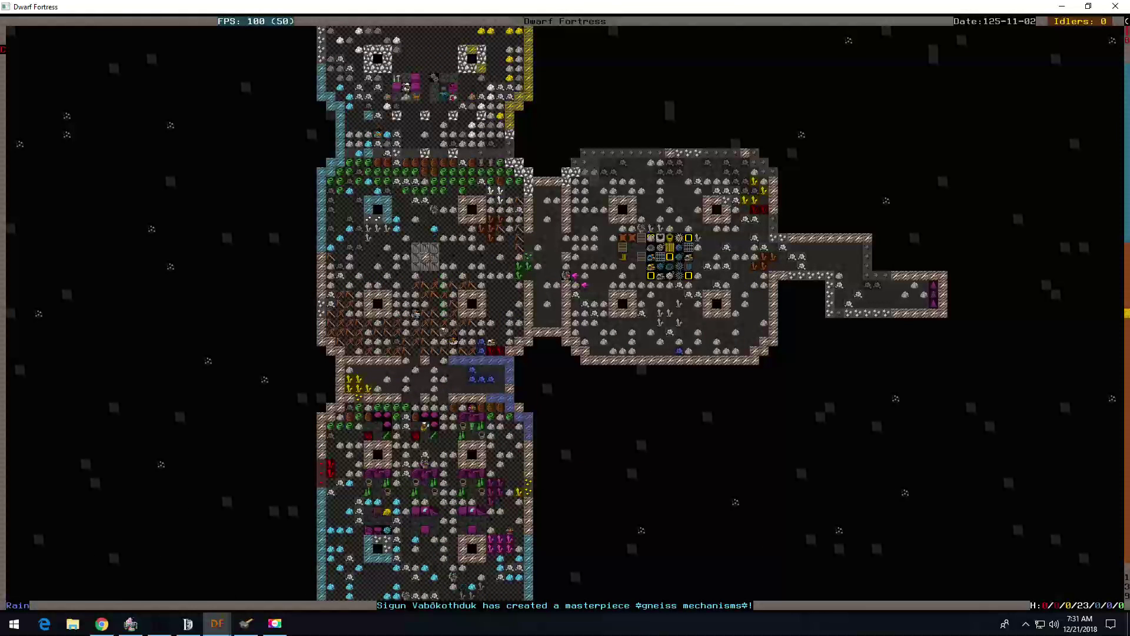
{"action": "key", "text": "shift+Up"}
{"action": "key", "text": "shift+Up"}
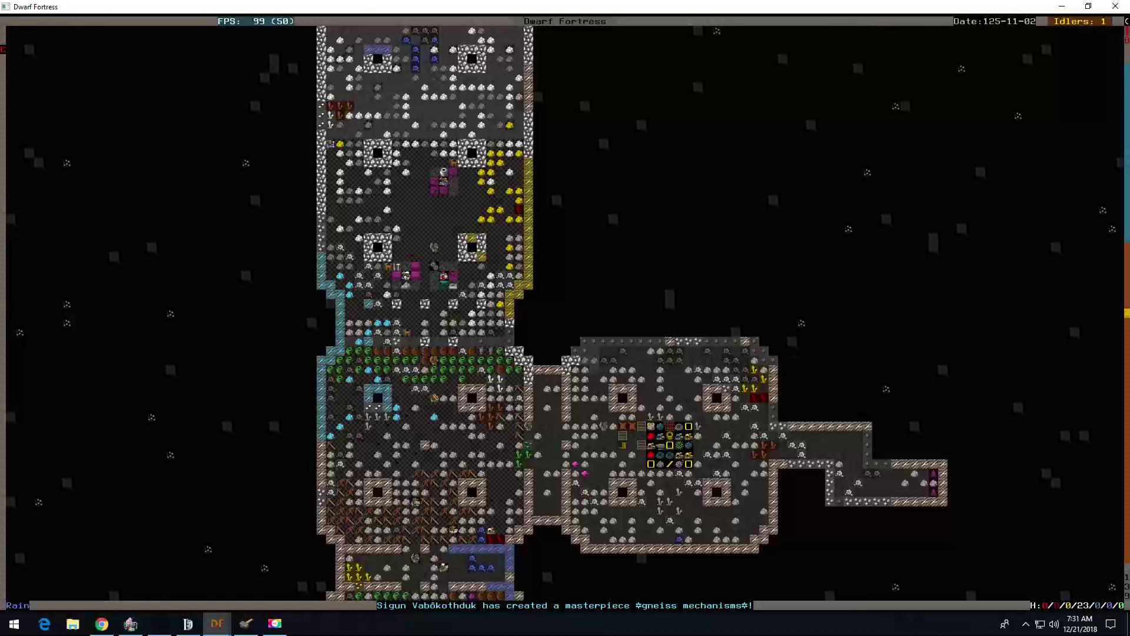
{"action": "key", "text": "shift+Down"}
{"action": "key", "text": "shift+Down"}
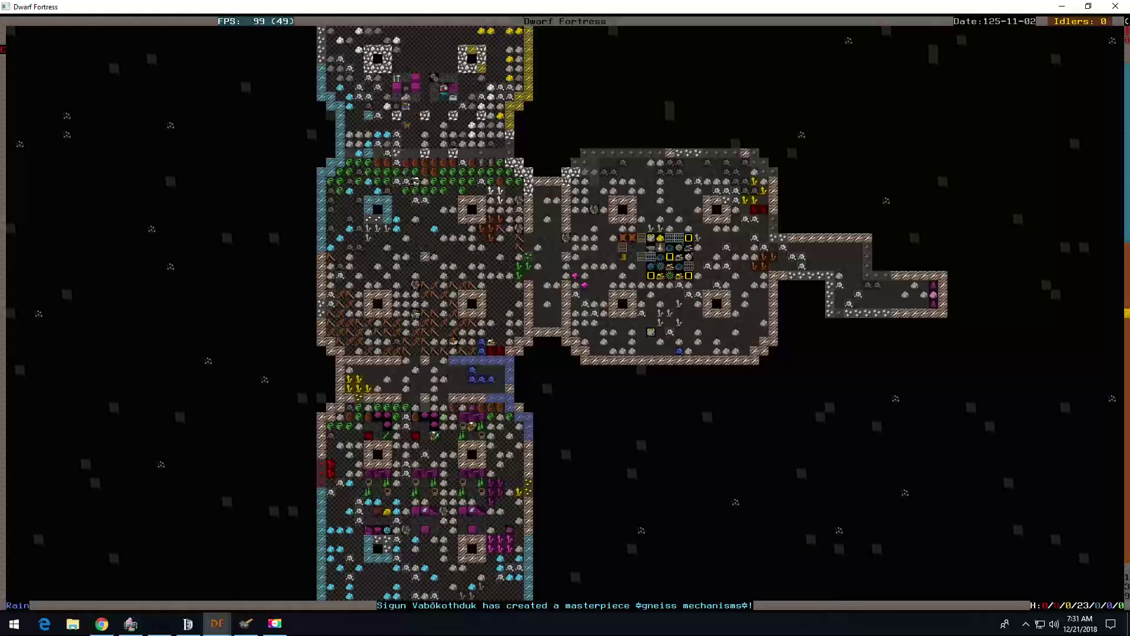
{"action": "key", "text": "shift+Up"}
{"action": "key", "text": "shift+Up"}
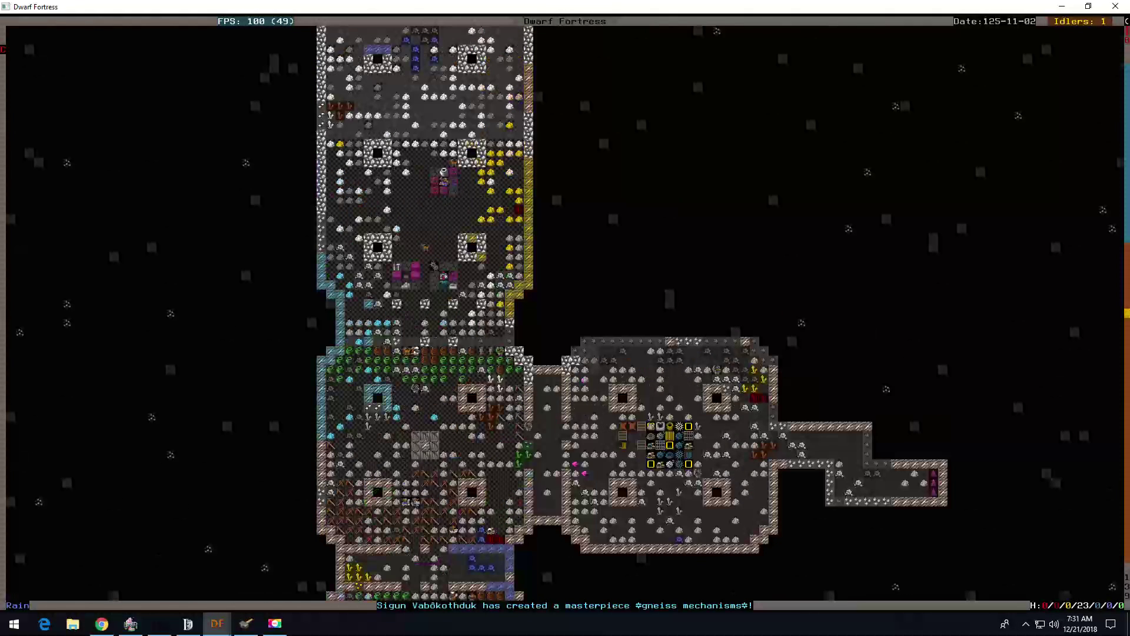
{"action": "key", "text": "q"}
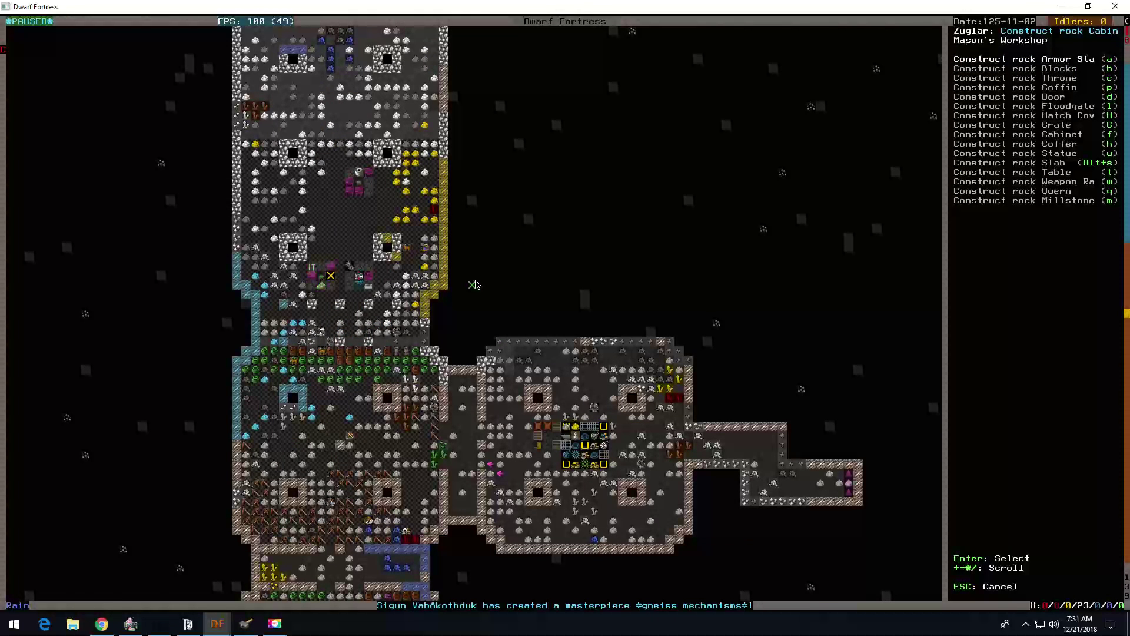
Step: Queue one rock throne and one rock table with repeat off, then unpause
{"action": "key", "text": "a"}
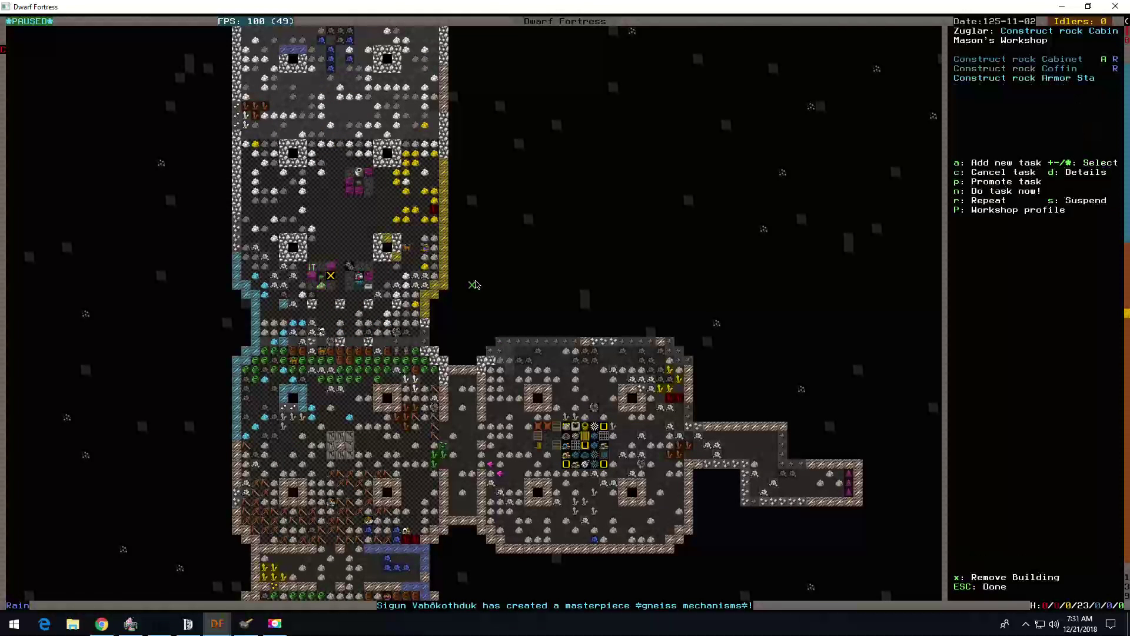
{"action": "key", "text": "a"}
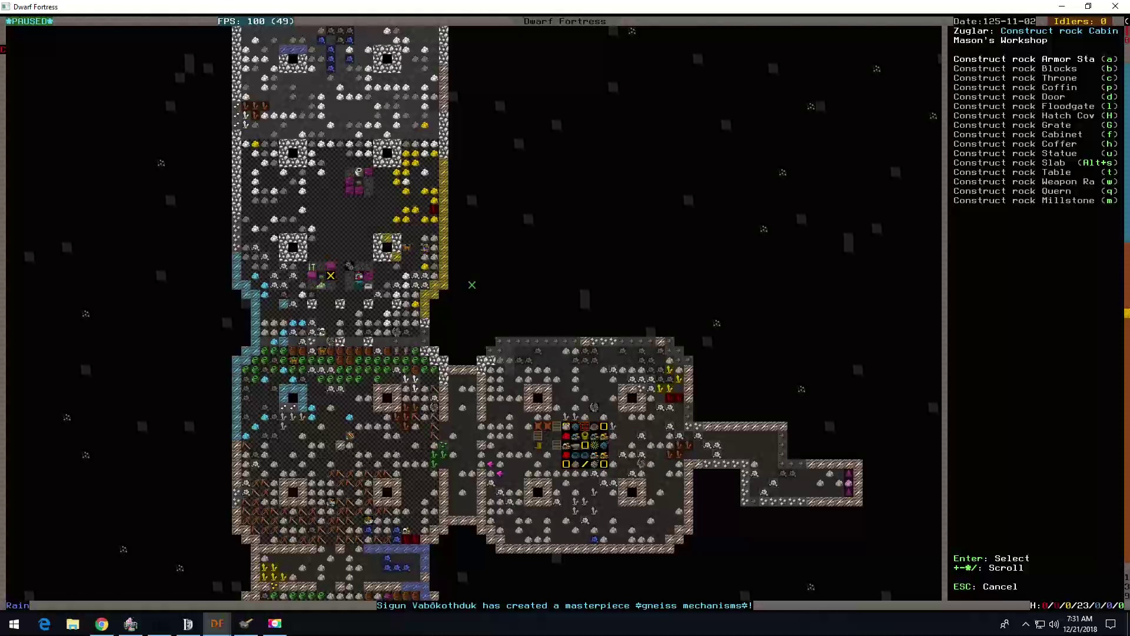
{"action": "key", "text": "t"}
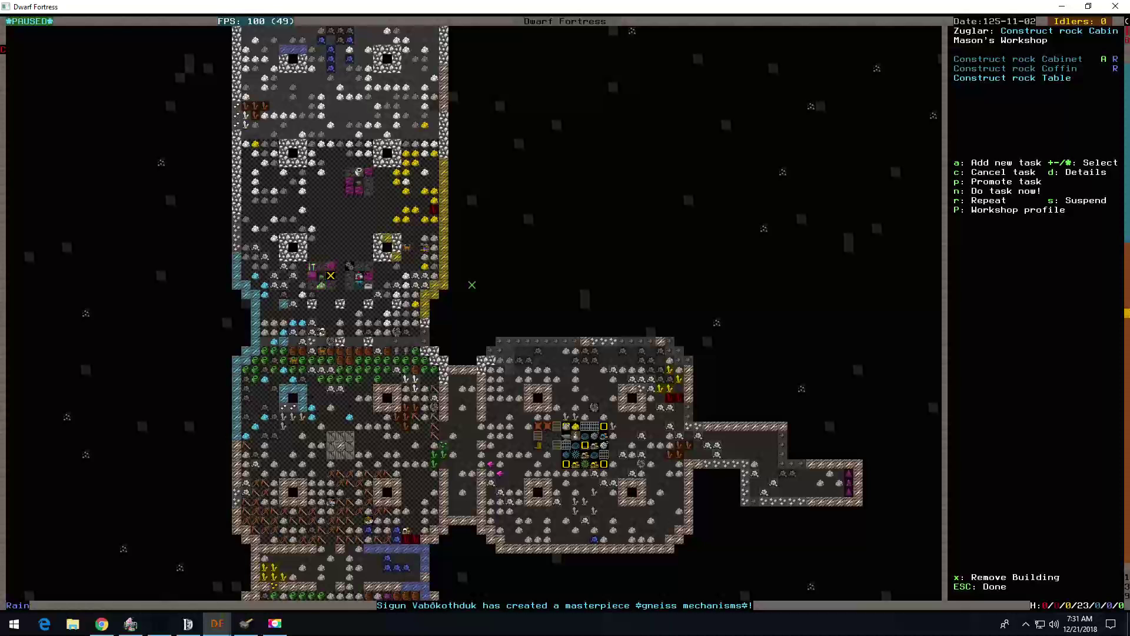
{"action": "key", "text": "a"}
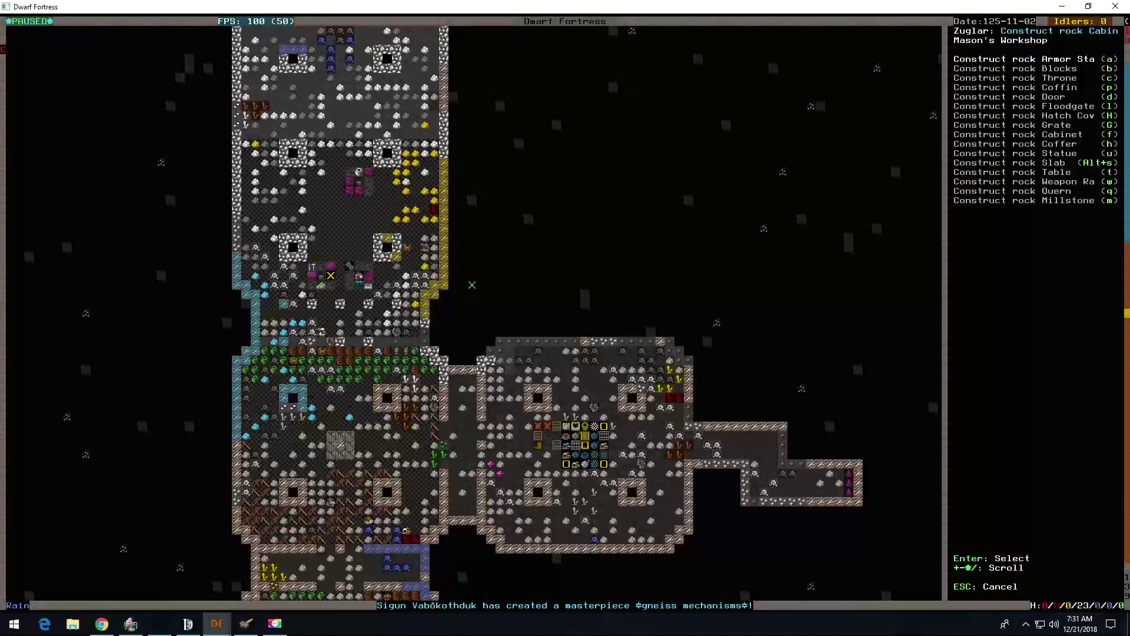
{"action": "key", "text": "c"}
{"action": "key", "text": "a"}
{"action": "key", "text": "t"}
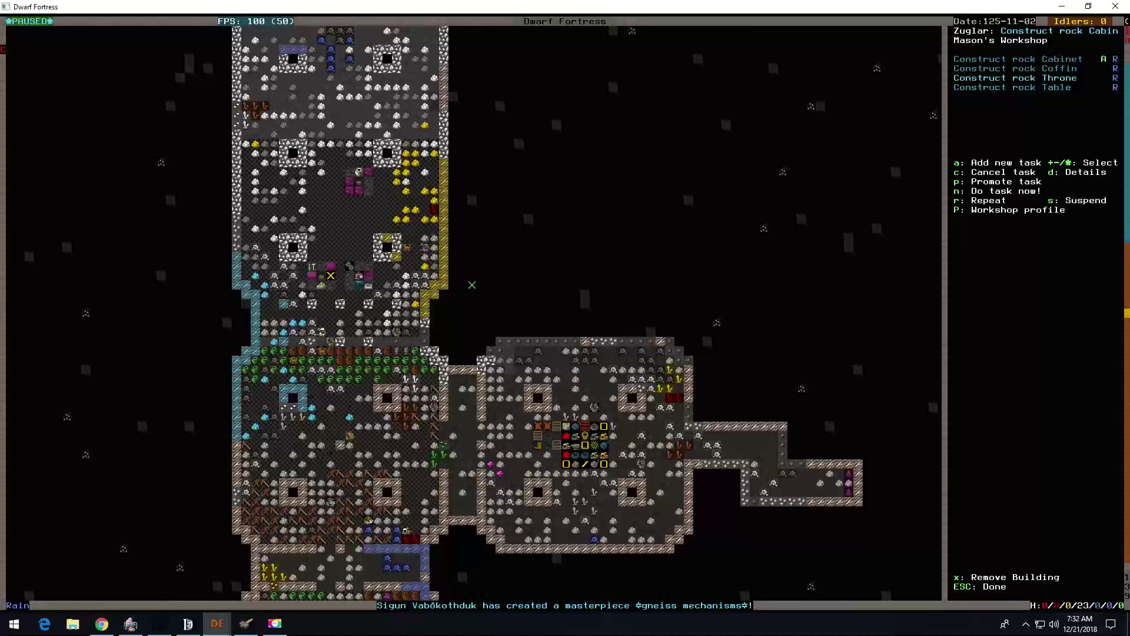
{"action": "key", "text": "r"}
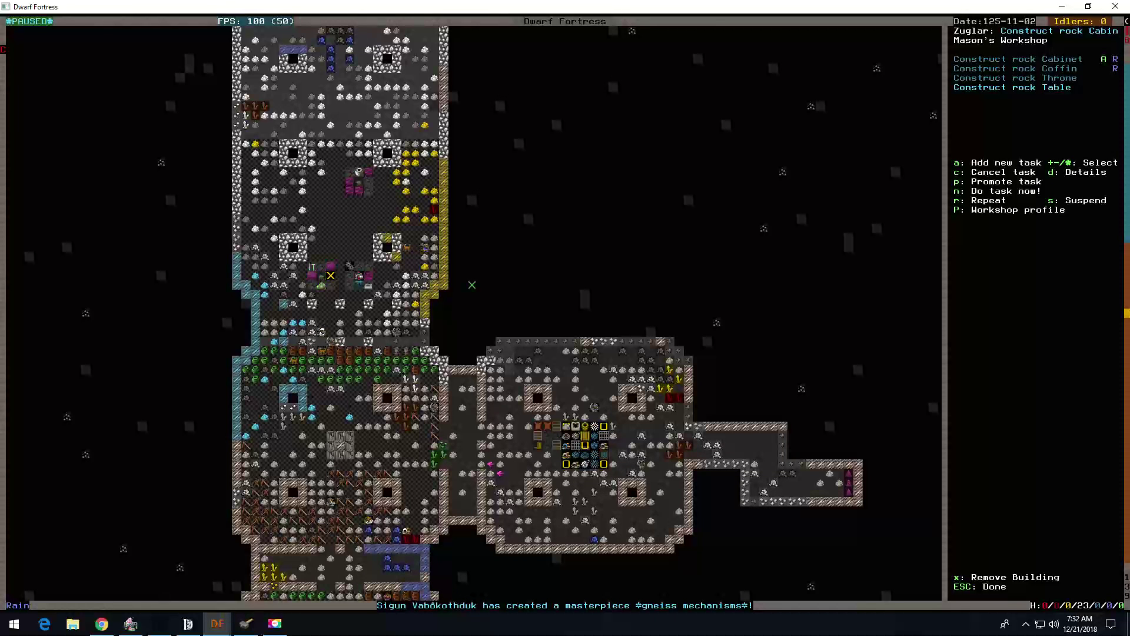
{"action": "key", "text": "Escape"}
{"action": "key", "text": "space"}
Step: Nudge the fortress view while the game runs for several days
{"action": "key", "text": "Down"}
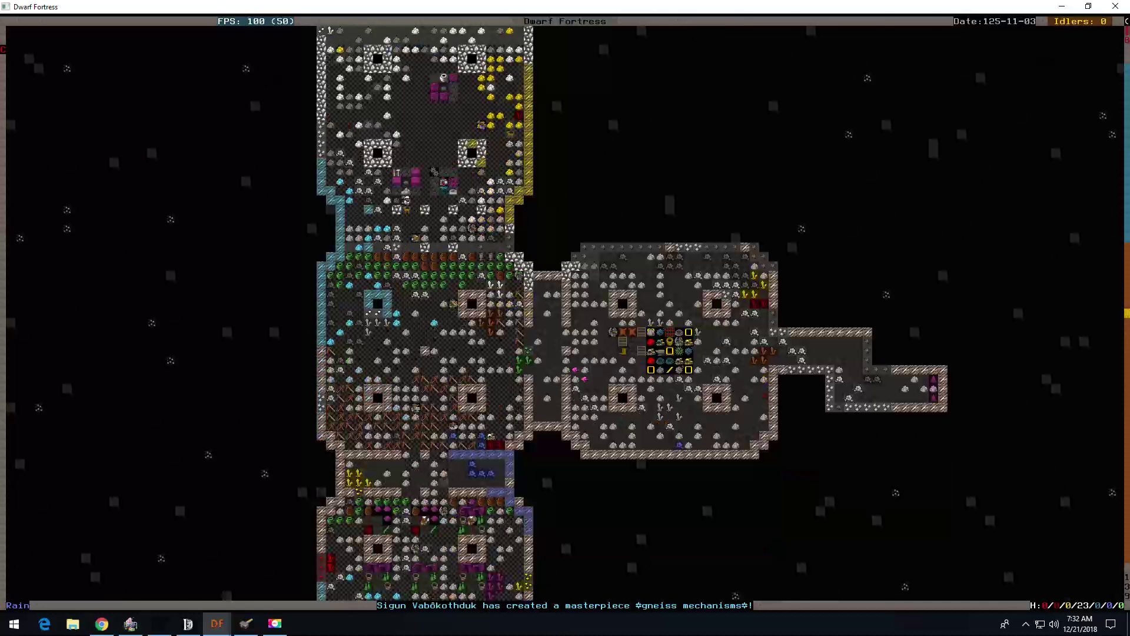
{"action": "key", "text": "shift+Up"}
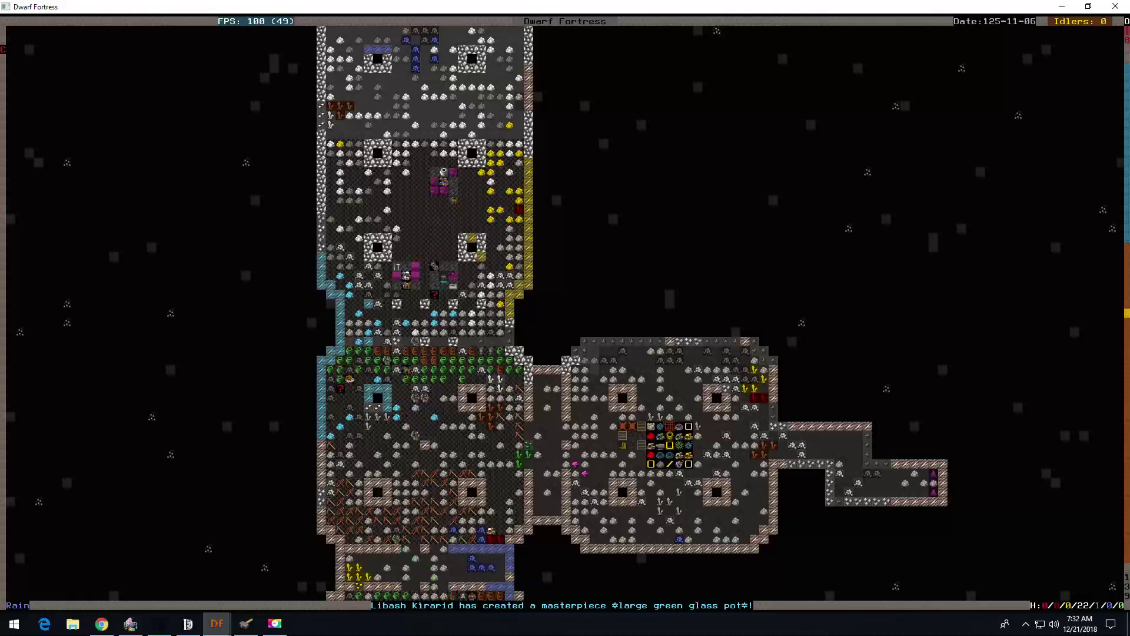
Step: Glance at the announcements log, then climb toward the surface levels
{"action": "key", "text": "a"}
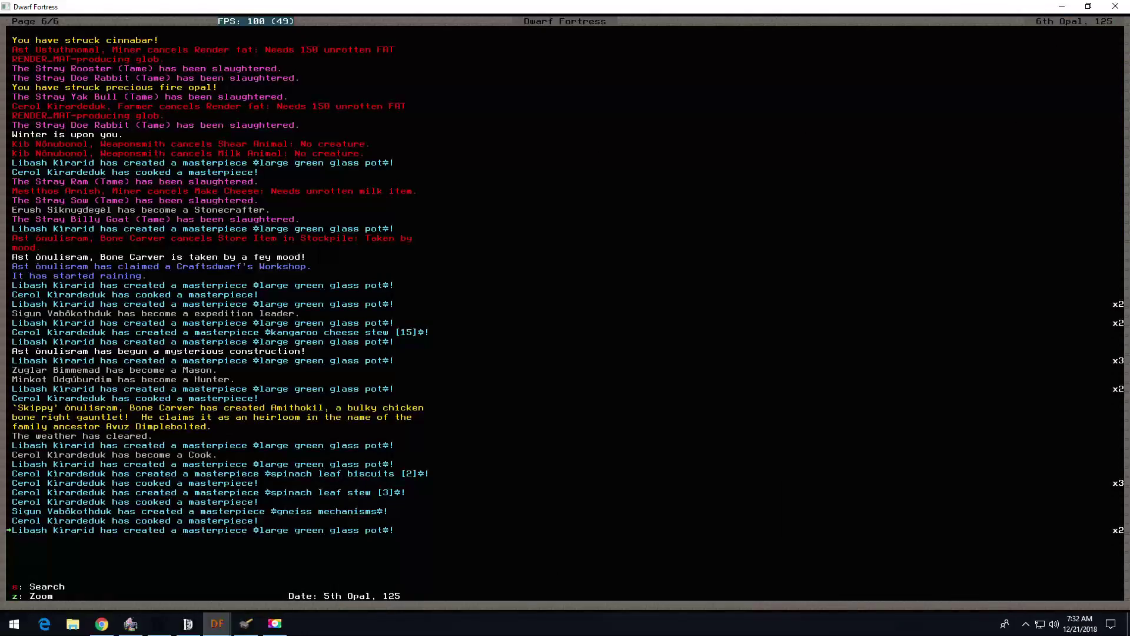
{"action": "key", "text": "Escape"}
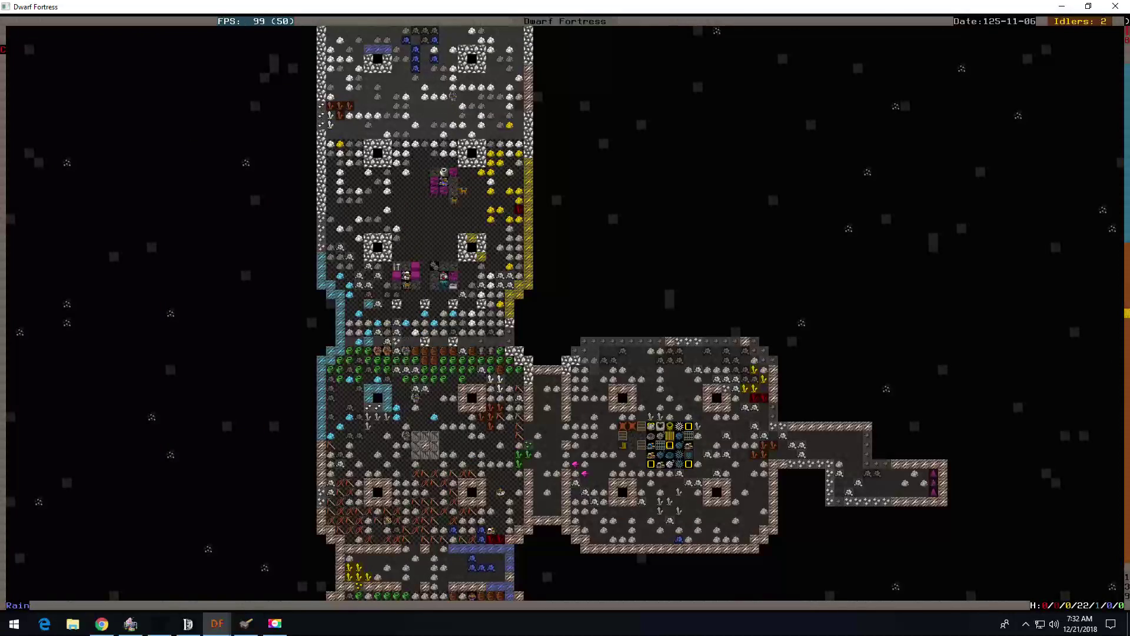
{"action": "key", "text": "less"}
{"action": "key", "text": "less"}
{"action": "key", "text": "less"}
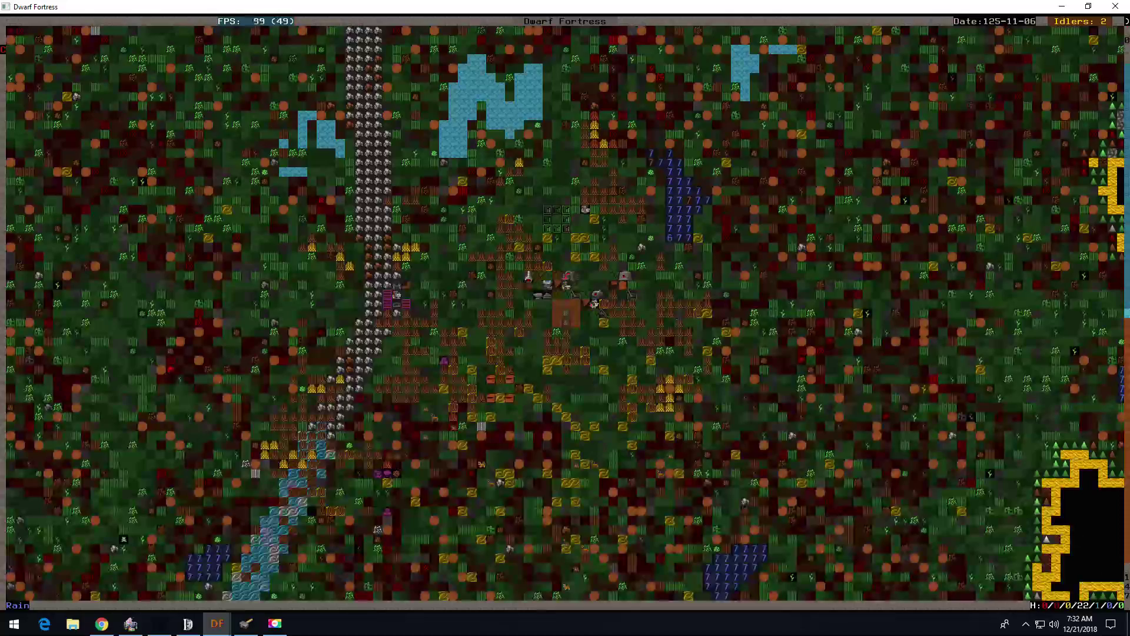
{"action": "key", "text": "less"}
Step: Pan the surface map south and west, then north and east, to survey the terrain
{"action": "key", "text": "greater"}
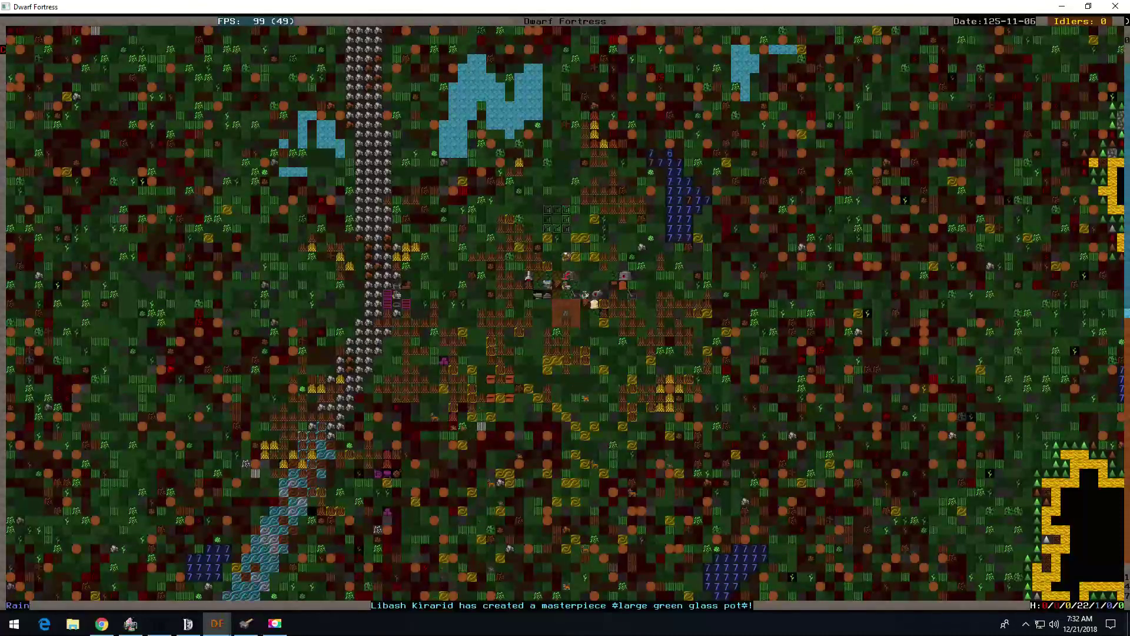
{"action": "key", "text": "shift+Down"}
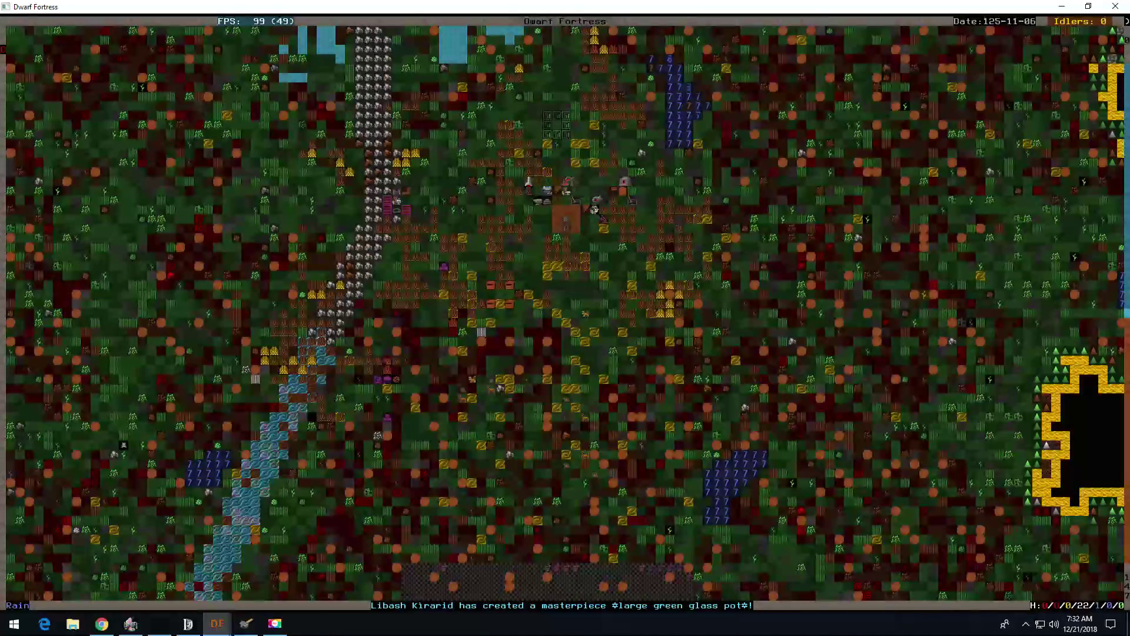
{"action": "key", "text": "shift+Down"}
{"action": "key", "text": "shift+Down"}
{"action": "key", "text": "shift+Down"}
{"action": "key", "text": "shift+Down"}
{"action": "key", "text": "shift+Left"}
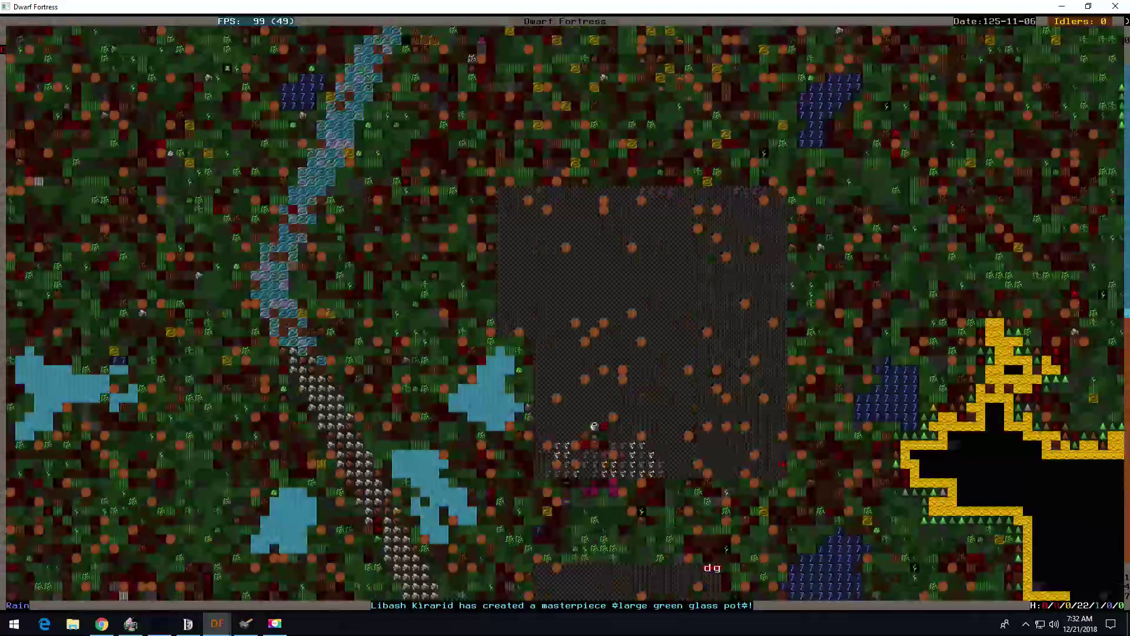
{"action": "key", "text": "shift+Down"}
{"action": "key", "text": "shift+Left"}
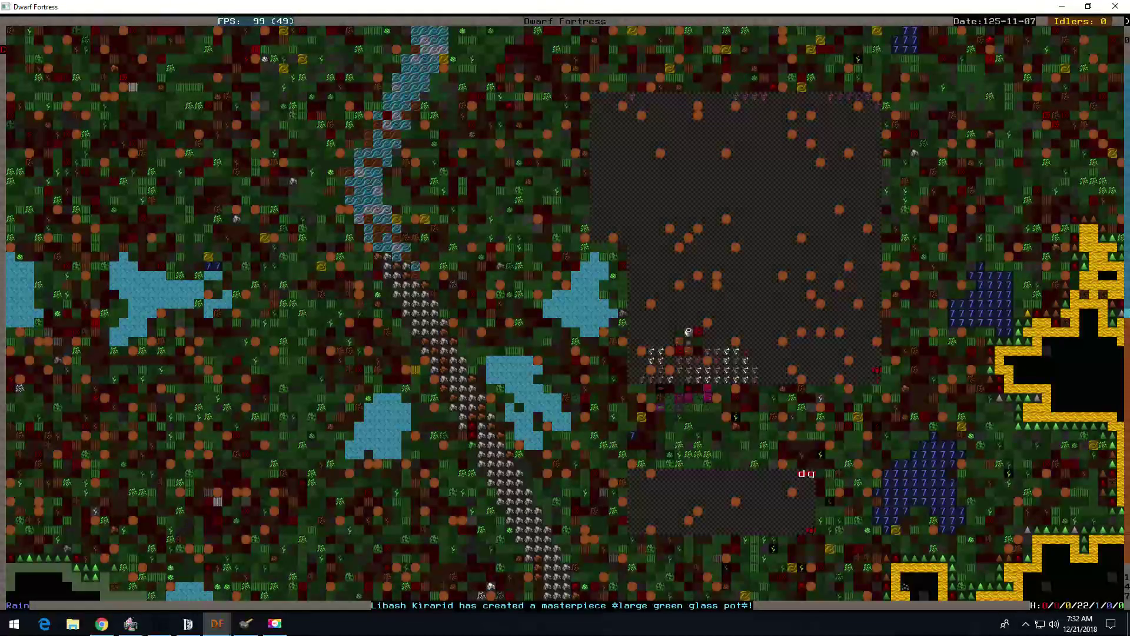
{"action": "key", "text": "shift+Right"}
{"action": "key", "text": "shift+Up"}
{"action": "key", "text": "shift+Up"}
{"action": "key", "text": "shift+Right"}
{"action": "key", "text": "shift+Up"}
{"action": "key", "text": "shift+Up"}
{"action": "key", "text": "shift+Up"}
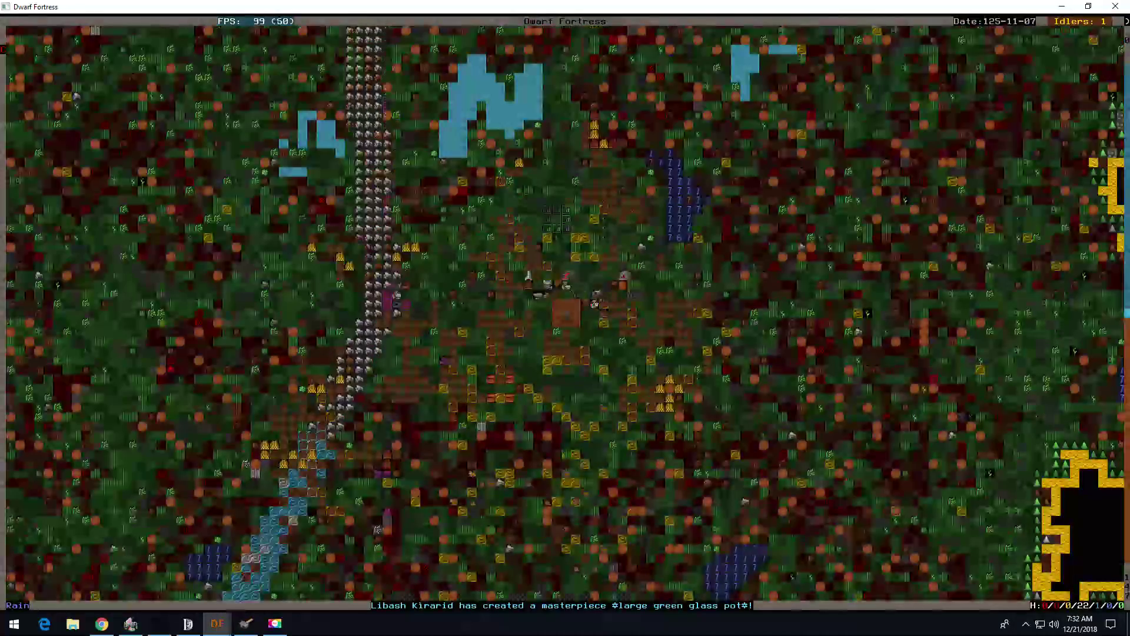
{"action": "key", "text": "shift+Up"}
{"action": "key", "text": "shift+Up"}
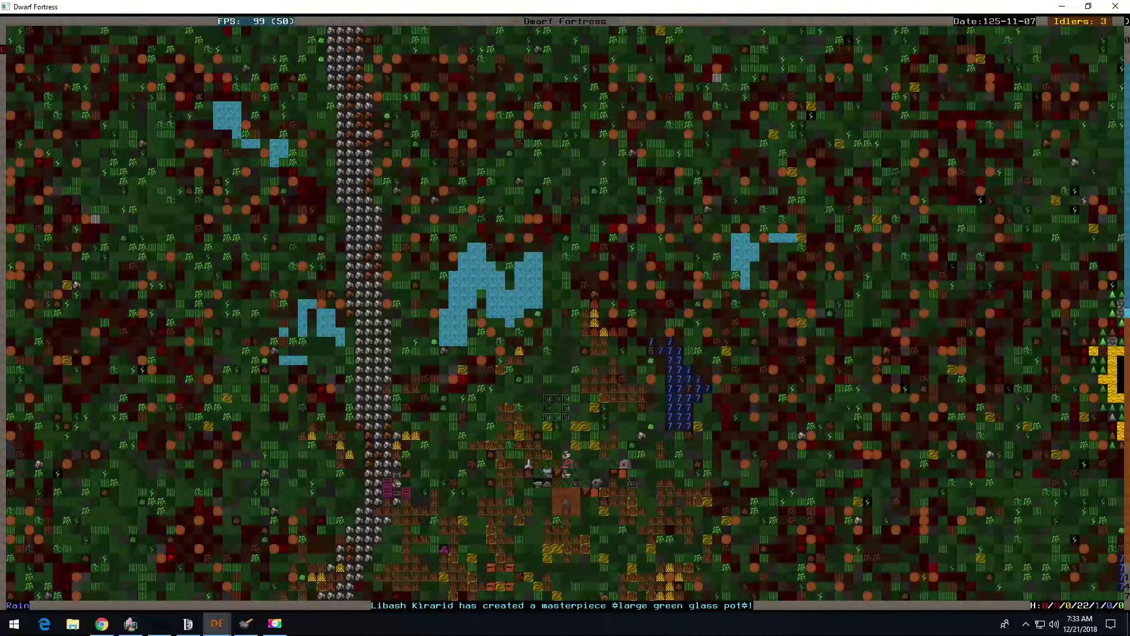
{"action": "key", "text": "shift+Up"}
{"action": "key", "text": "shift+Up"}
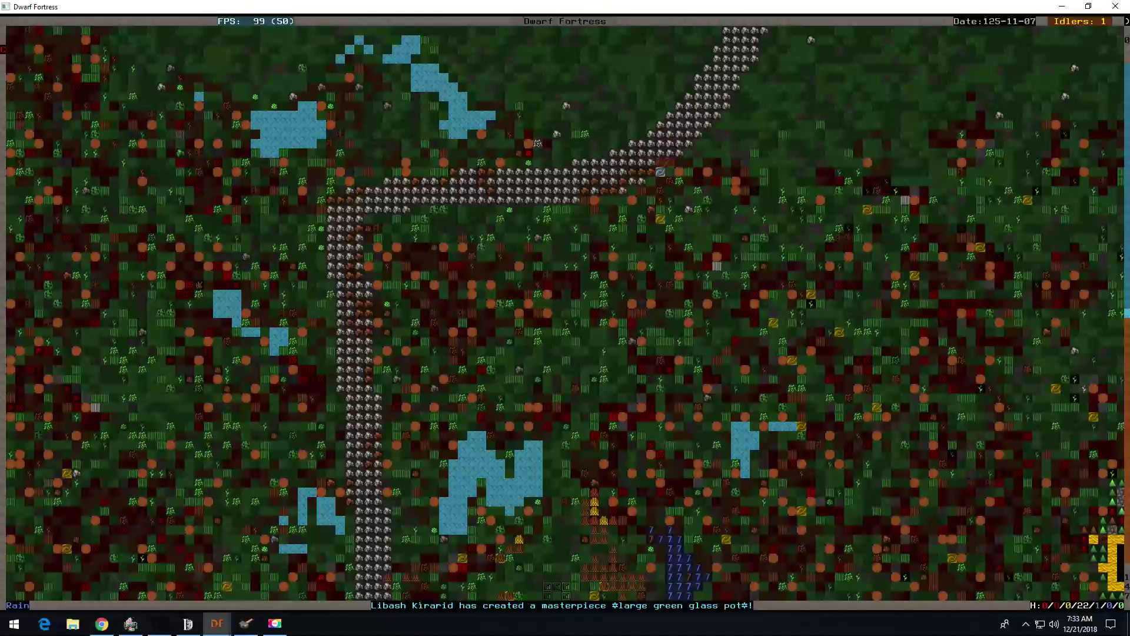
{"action": "key", "text": "shift+Up"}
{"action": "key", "text": "shift+Up"}
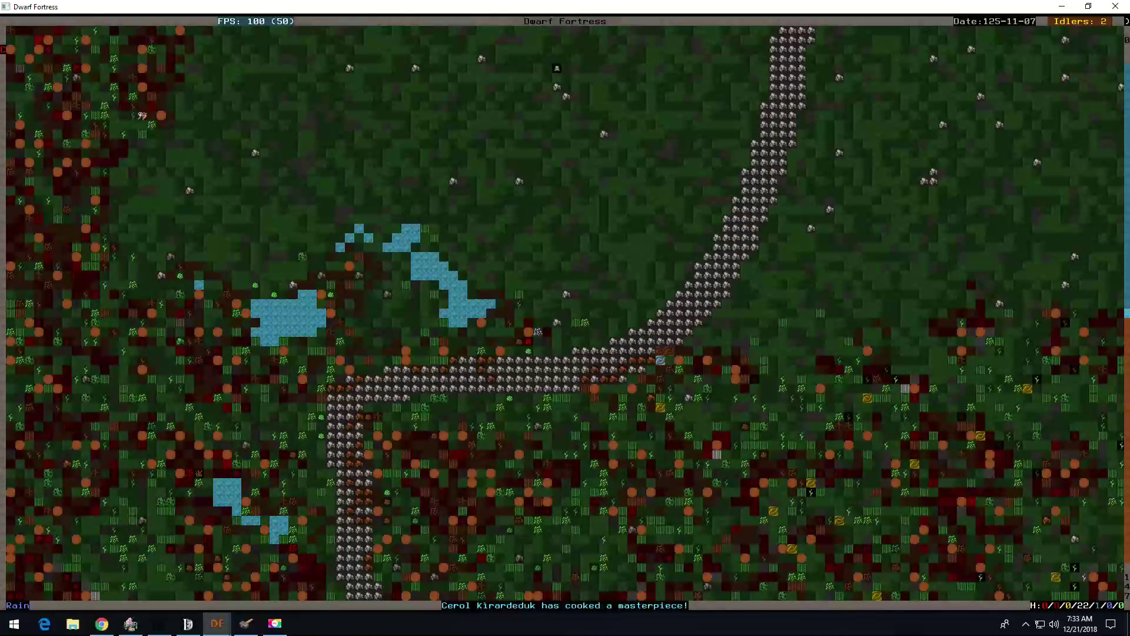
{"action": "key", "text": "shift+Up"}
{"action": "key", "text": "shift+Right"}
{"action": "key", "text": "shift+Right"}
{"action": "key", "text": "shift+Right"}
{"action": "key", "text": "shift+Down"}
{"action": "key", "text": "shift+Down"}
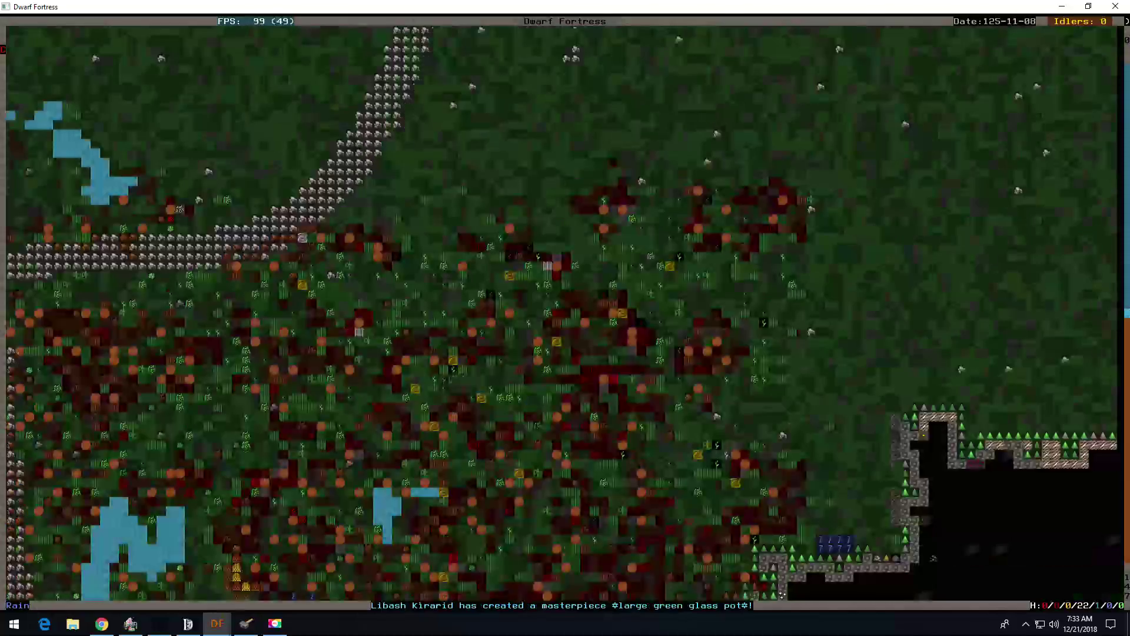
{"action": "key", "text": "shift+Down"}
Step: Step between the grassy level, the tree canopies and the cavern edge
{"action": "key", "text": "less"}
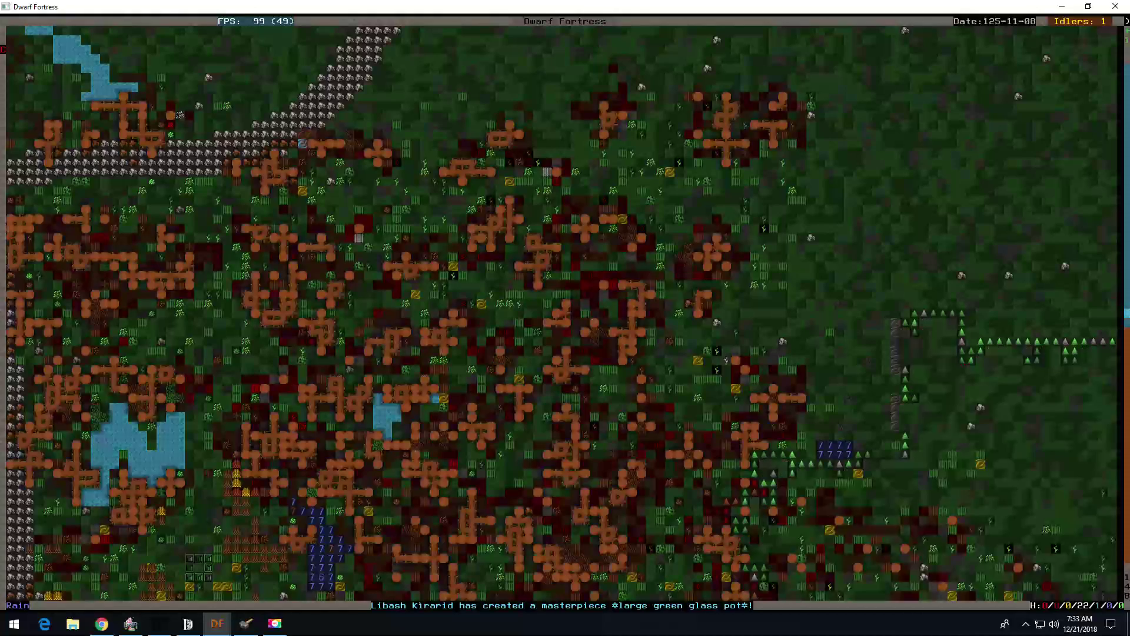
{"action": "key", "text": "greater"}
{"action": "key", "text": "less"}
{"action": "key", "text": "greater"}
{"action": "key", "text": "less"}
{"action": "key", "text": "greater"}
{"action": "key", "text": "less"}
Step: Check the underground level, return to the surface, and inspect a willow trunk tile
{"action": "key", "text": "shift+Down"}
{"action": "key", "text": "shift+Down"}
{"action": "key", "text": "shift+Down"}
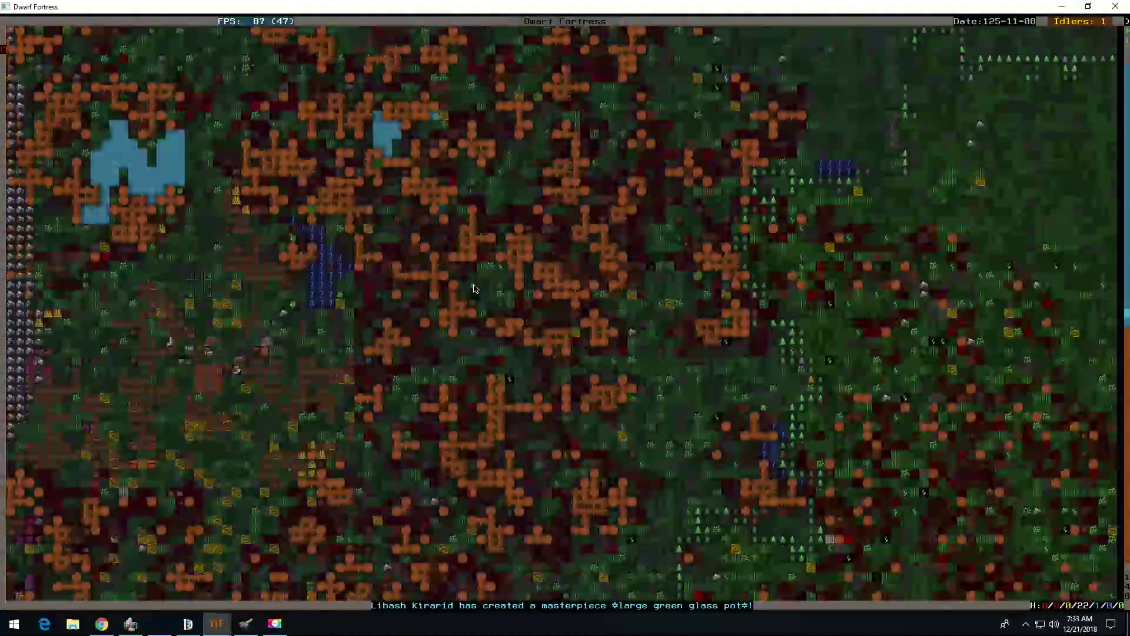
{"action": "key", "text": "shift+Up"}
{"action": "key", "text": "shift+Up"}
{"action": "key", "text": "greater"}
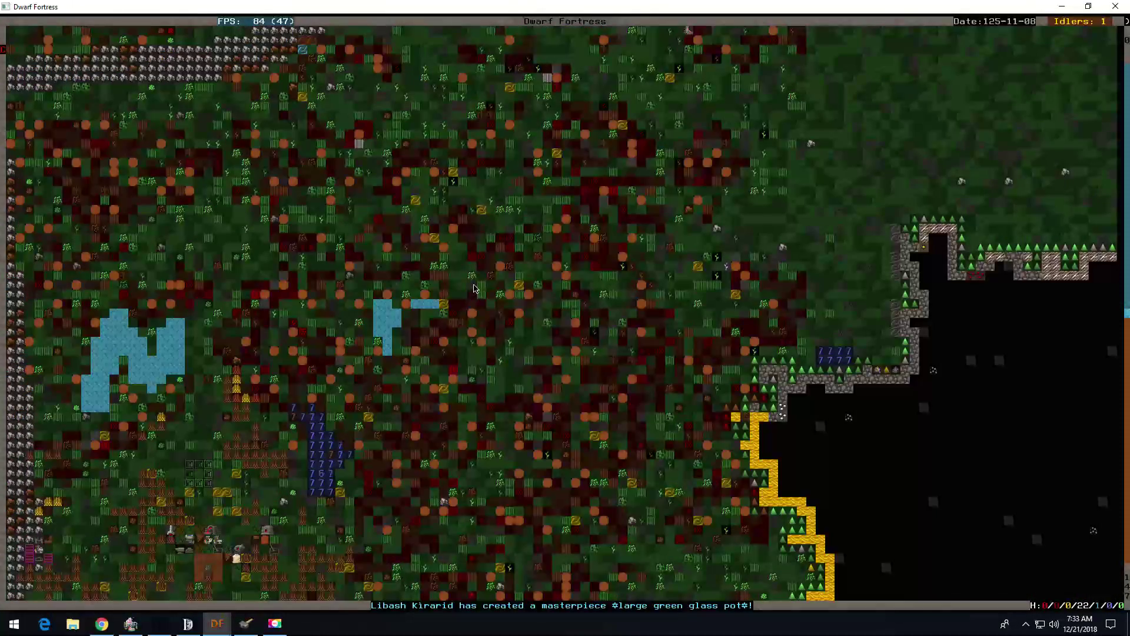
{"action": "key", "text": "shift+Left"}
{"action": "key", "text": "shift+Left"}
{"action": "key", "text": "shift+Down"}
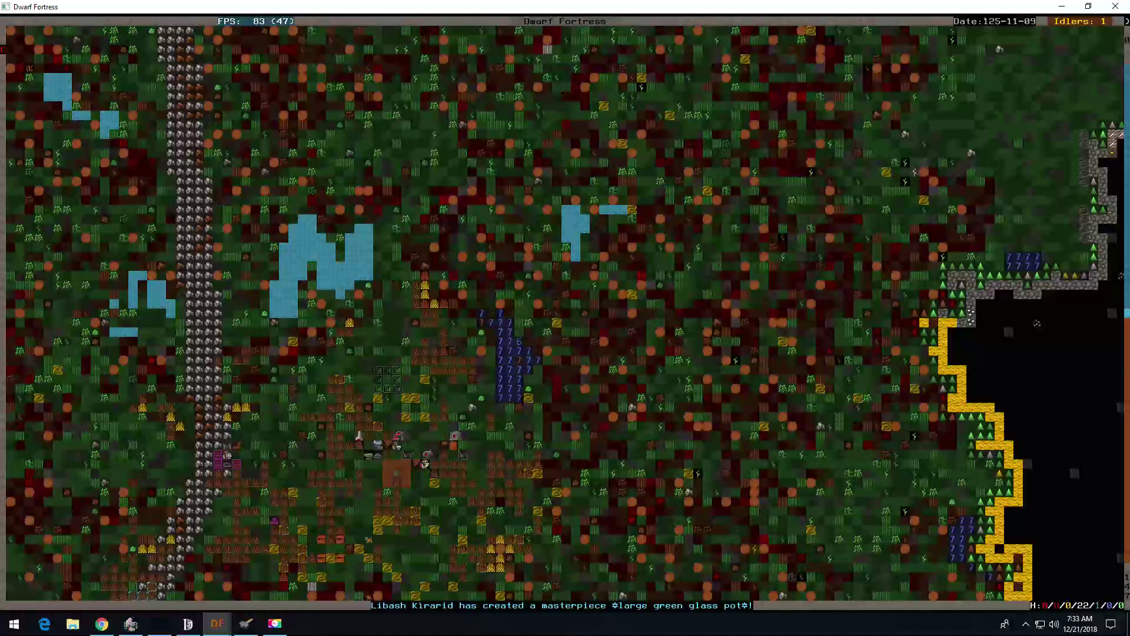
{"action": "key", "text": "greater"}
{"action": "key", "text": "shift+Right"}
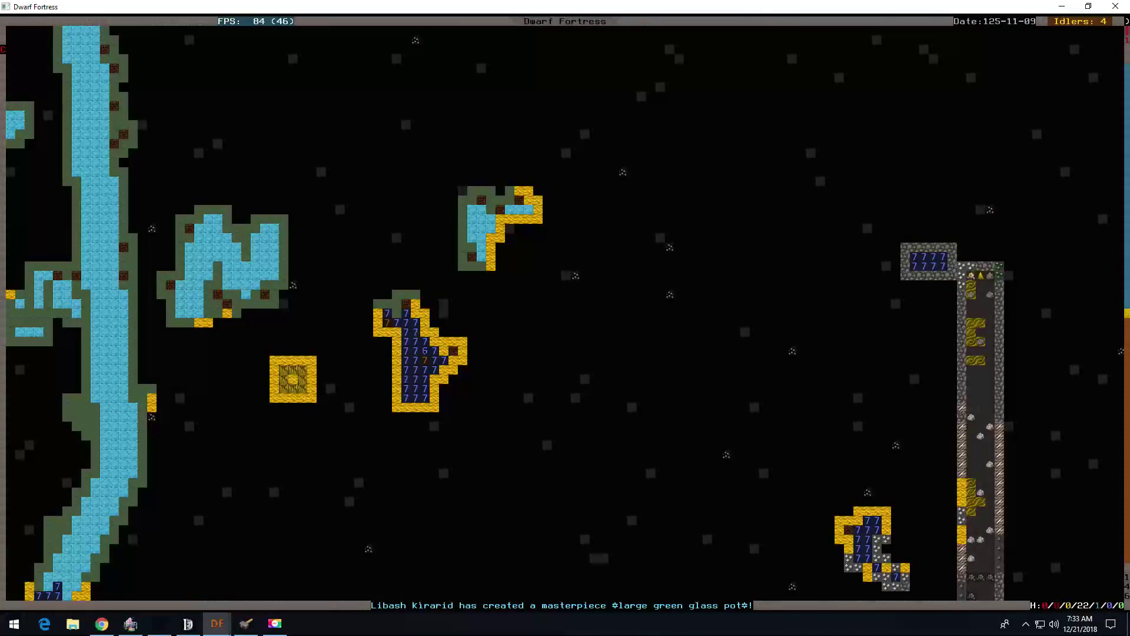
{"action": "key", "text": "less"}
{"action": "key", "text": "shift+Left"}
{"action": "key", "text": "shift+Left"}
{"action": "key", "text": "shift+Left"}
{"action": "key", "text": "shift+Down"}
{"action": "key", "text": "shift+Down"}
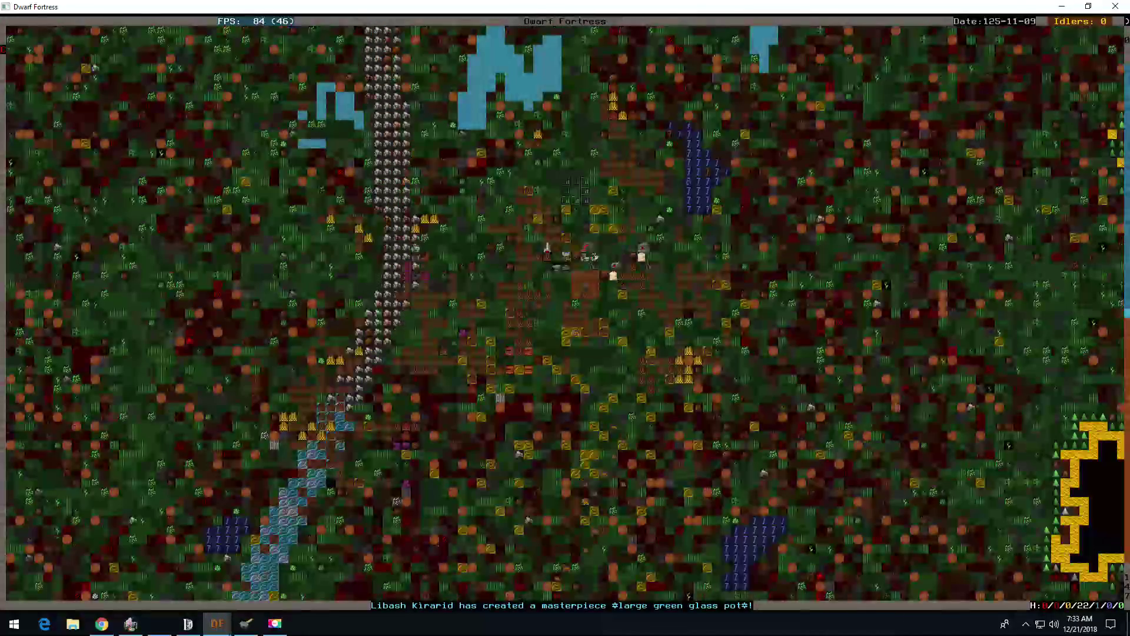
{"action": "key", "text": "shift+Down"}
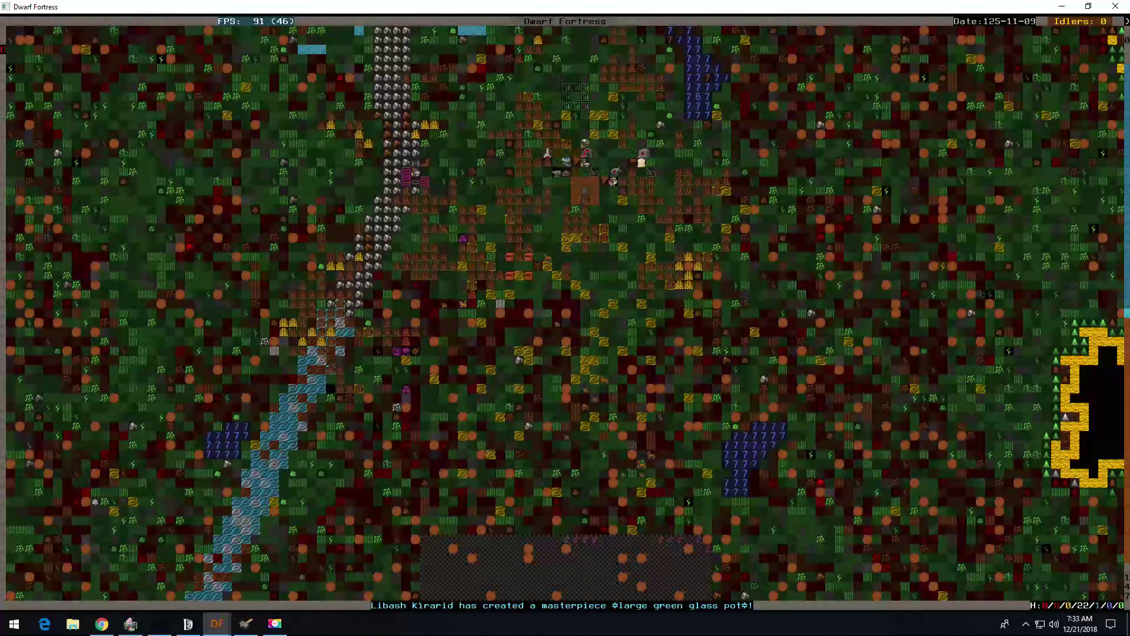
{"action": "key", "text": "k"}
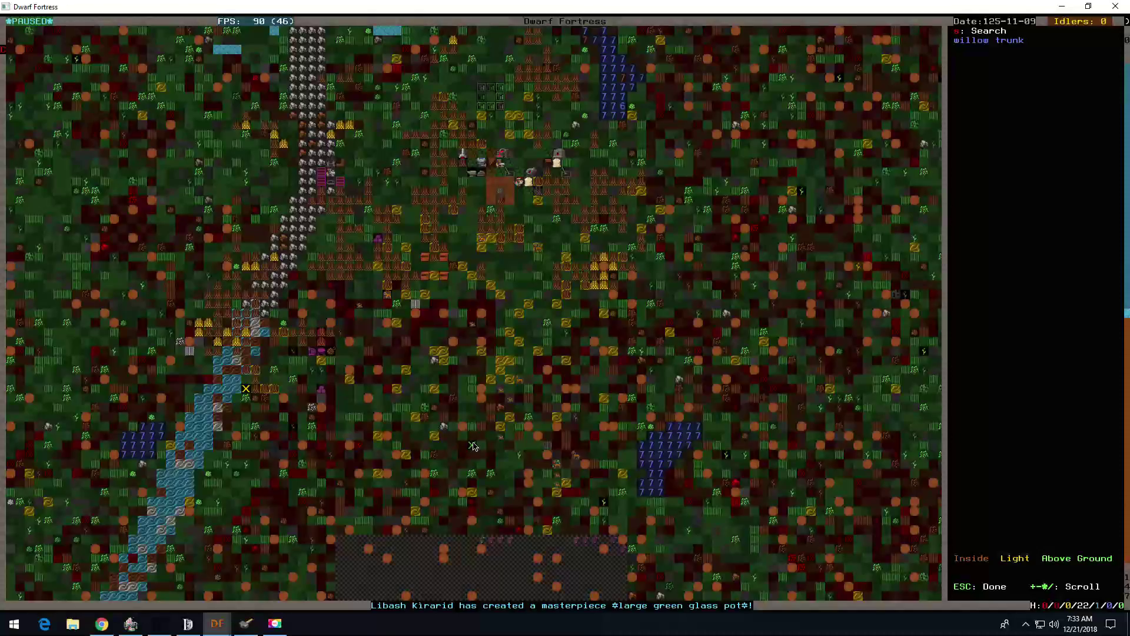
Step: Scan the fortress levels and the area north and south of the entrance, then open Dwarf Therapist's labor grid
{"action": "key", "text": "Escape"}
{"action": "key", "text": "greater"}
{"action": "key", "text": "greater"}
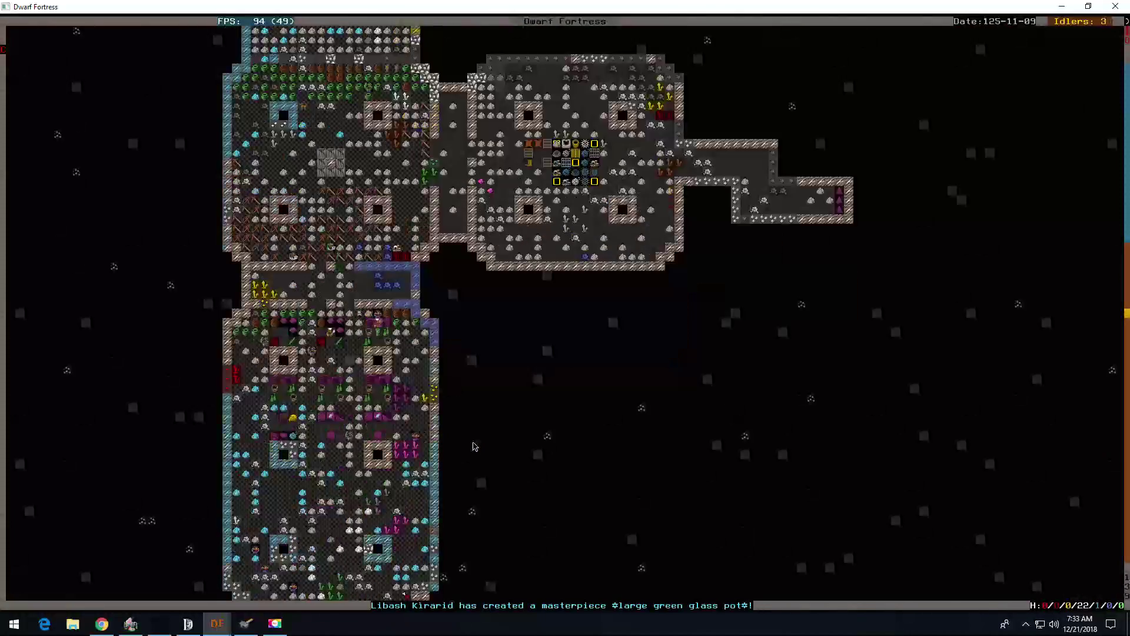
{"action": "key", "text": "greater"}
{"action": "key", "text": "less"}
{"action": "key", "text": "less"}
{"action": "key", "text": "shift+Up"}
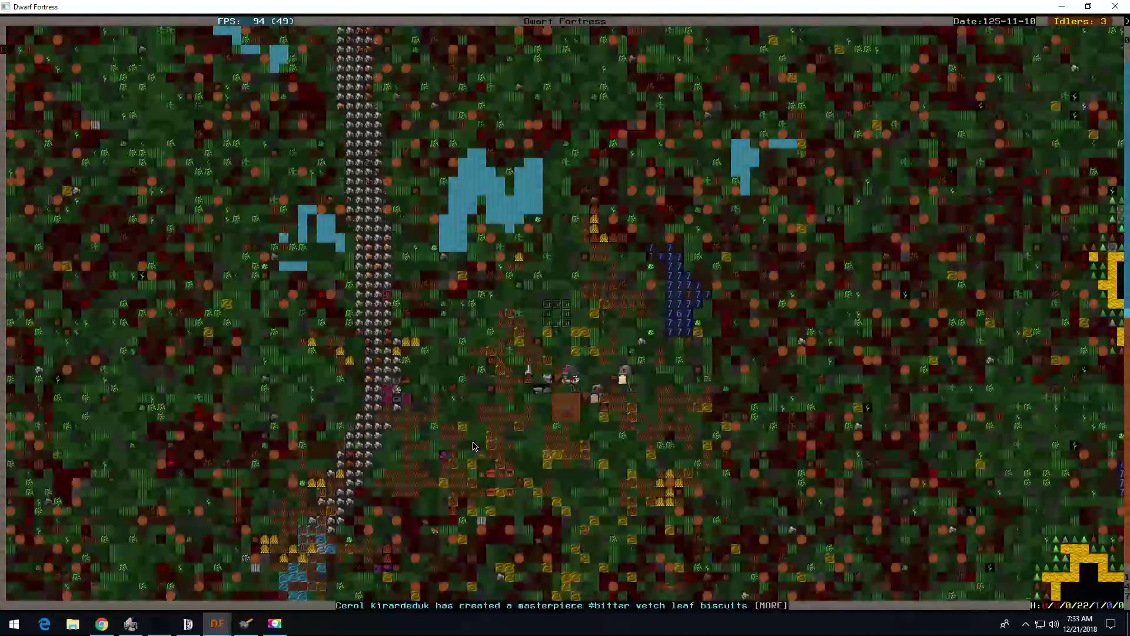
{"action": "key", "text": "shift+Up"}
{"action": "key", "text": "shift+Down"}
{"action": "key", "text": "shift+Down"}
{"action": "key", "text": "shift+Down"}
{"action": "key", "text": "shift+Down"}
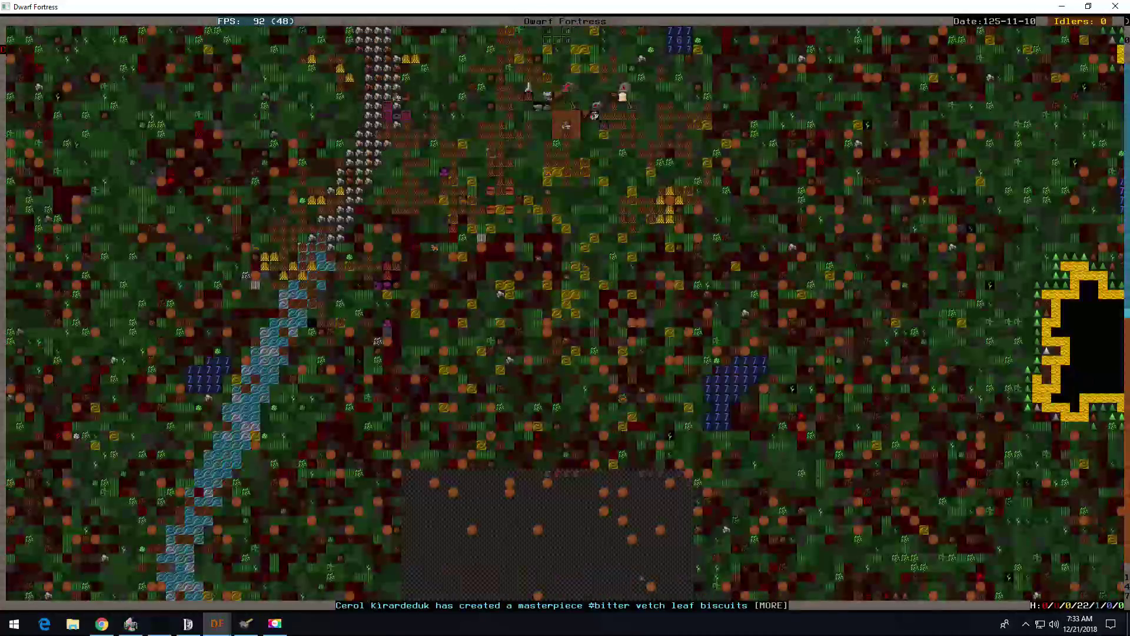
{"action": "left_click", "coordinate": [247, 624]}
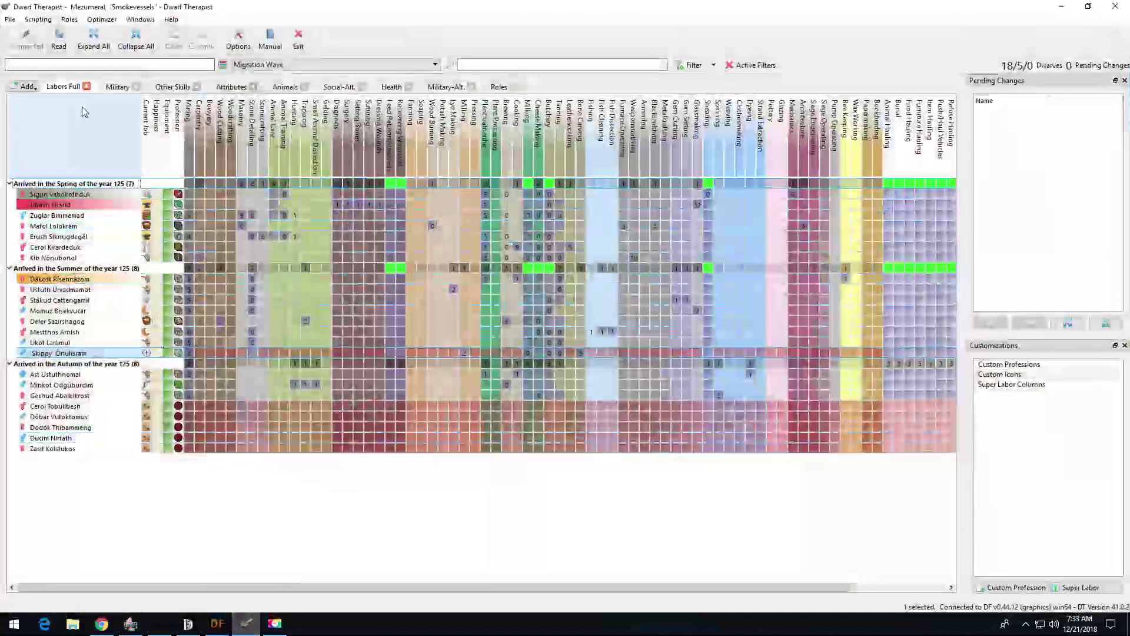
Step: Reload units in Dwarf Therapist, minimize it, and drop to the fortress workshop level
{"action": "left_click", "coordinate": [59, 40]}
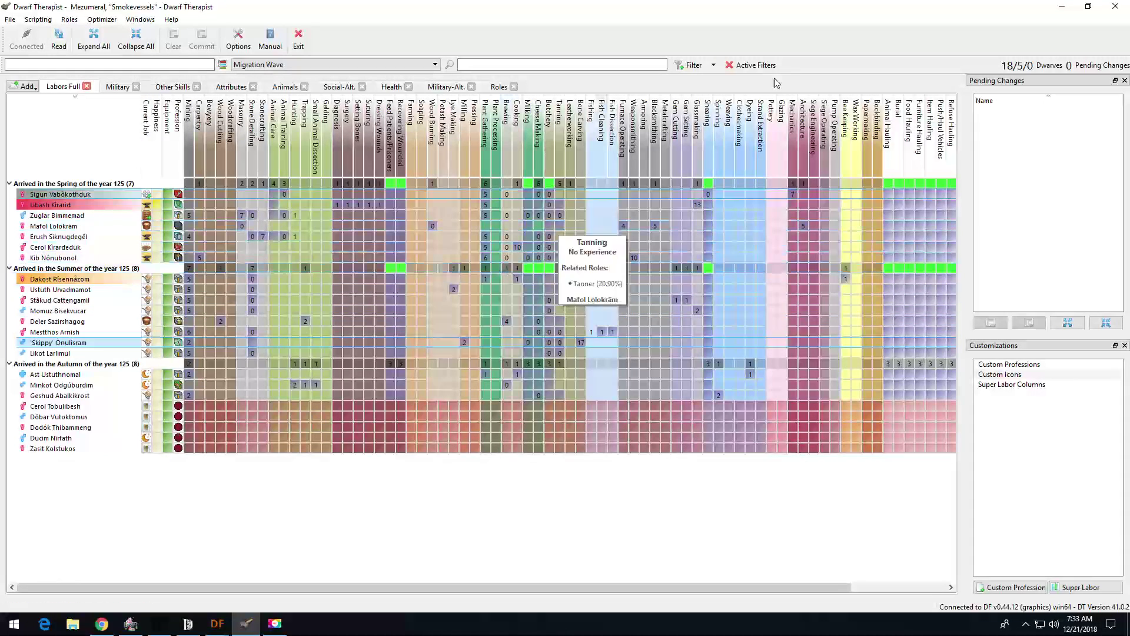
{"action": "left_click", "coordinate": [1063, 11]}
{"action": "key", "text": "shift+period"}
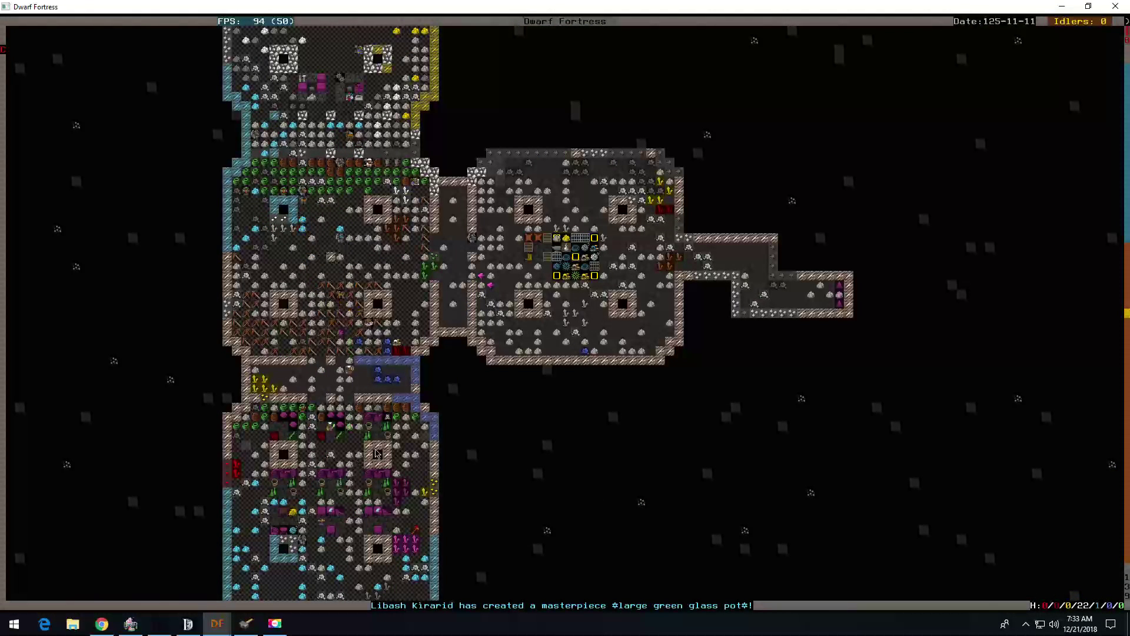
Step: Open the still's permitted-worker list and look up the hunter's labors in Dwarf Therapist
{"action": "key", "text": "q"}
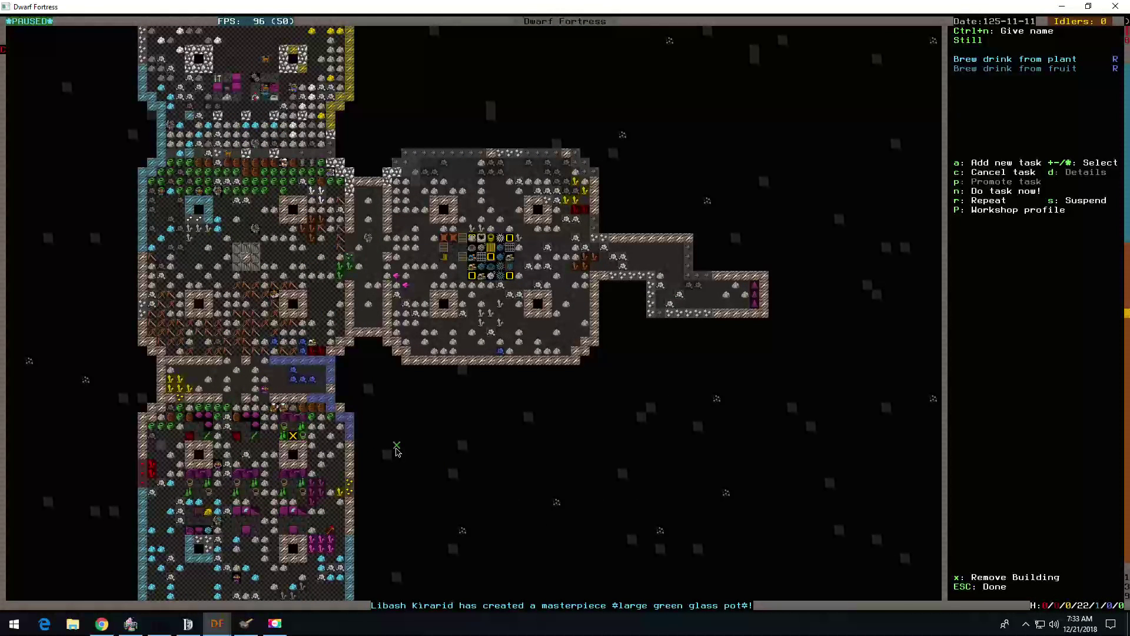
{"action": "key", "text": "P"}
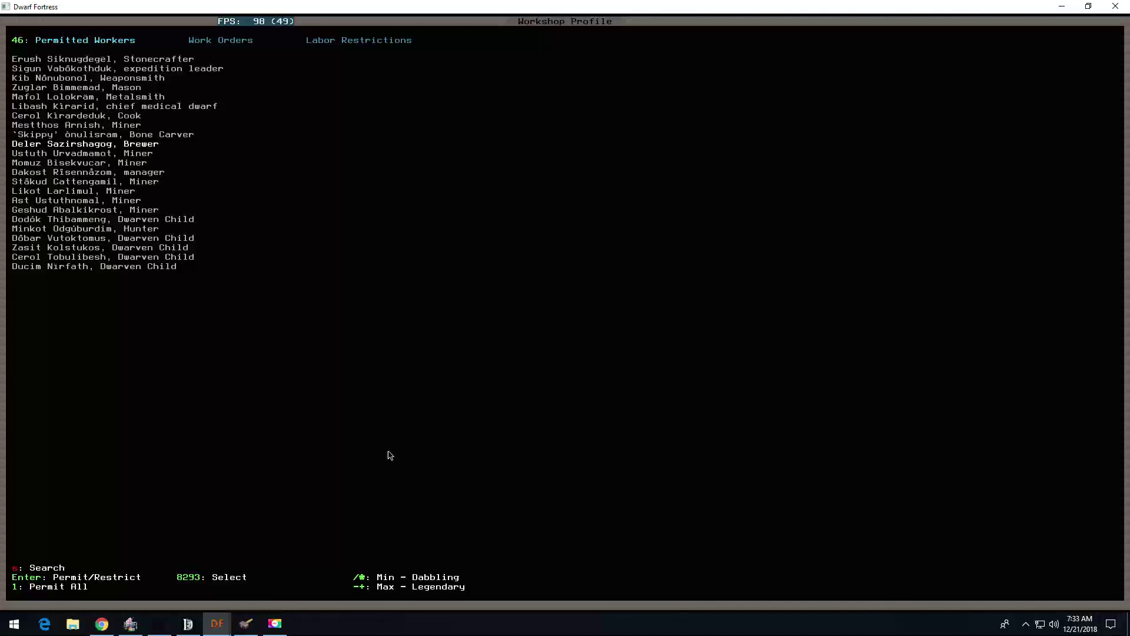
{"action": "key", "text": "alt+Tab"}
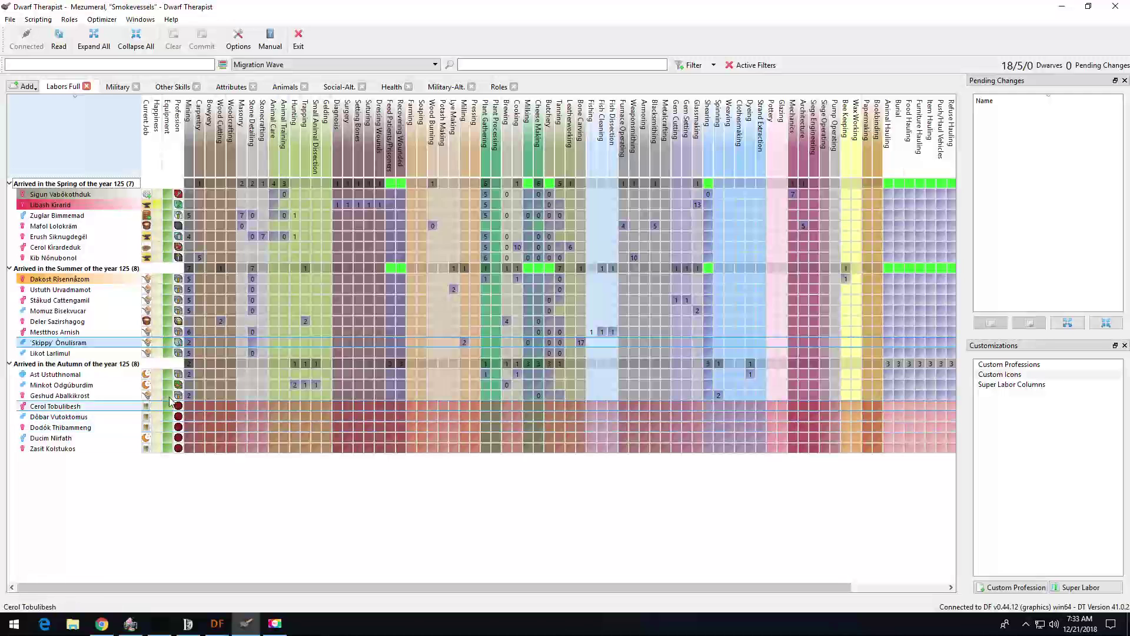
{"action": "left_click", "coordinate": [93, 386]}
{"action": "left_click", "coordinate": [246, 618]}
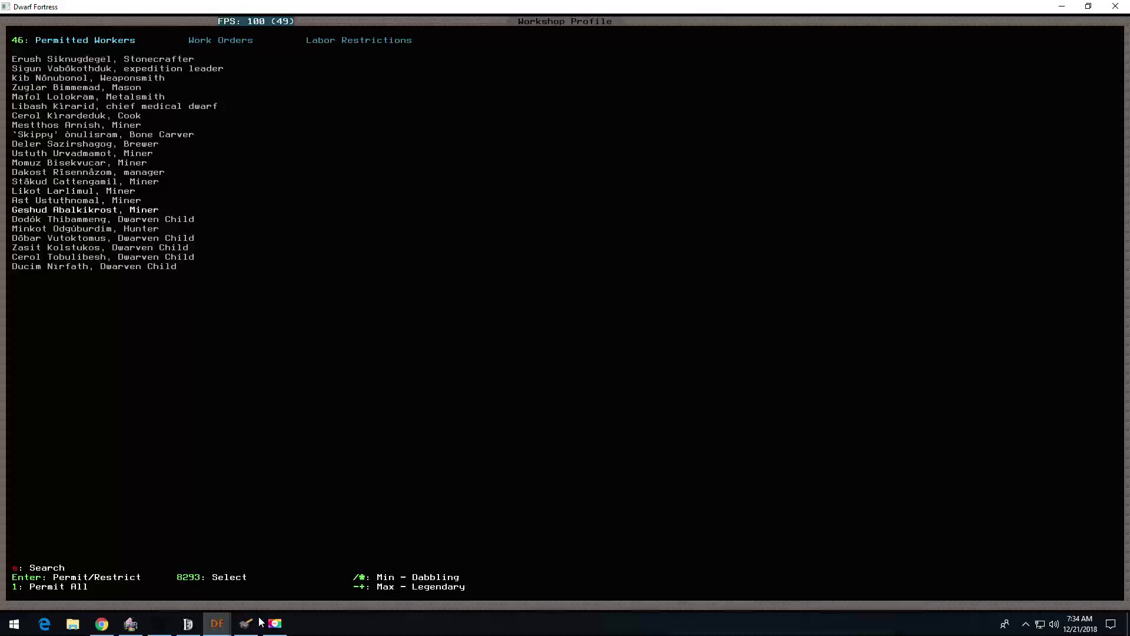
Step: Permit only the hunter at the still, then close the workshop panel
{"action": "key", "text": "Down"}
{"action": "key", "text": "Return"}
{"action": "key", "text": "Escape"}
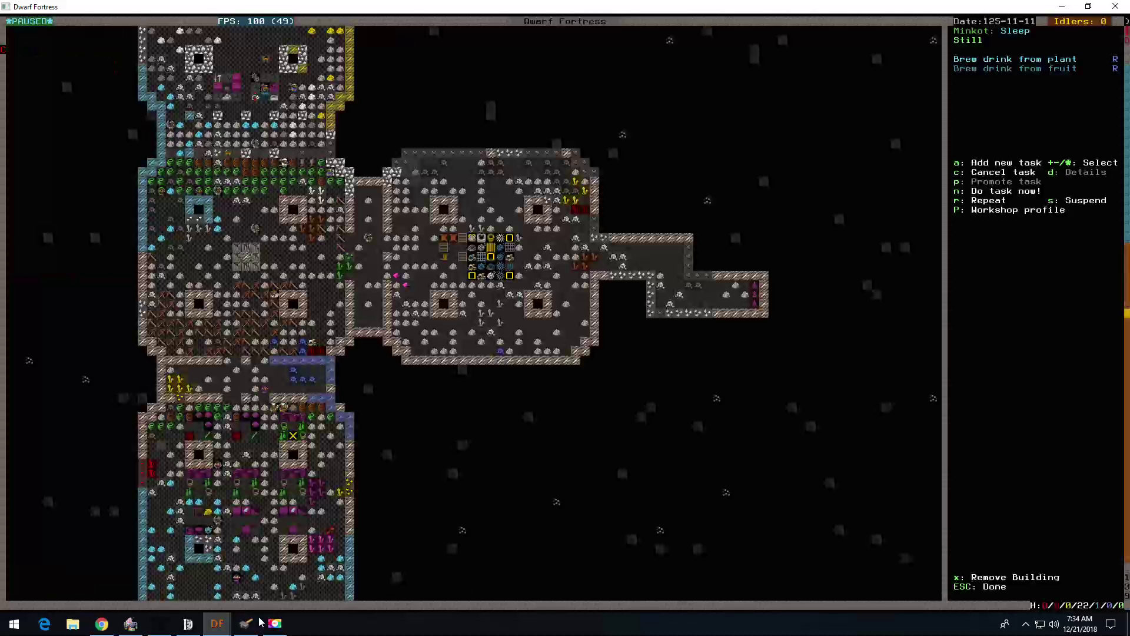
{"action": "key", "text": "Down"}
{"action": "key", "text": "Up"}
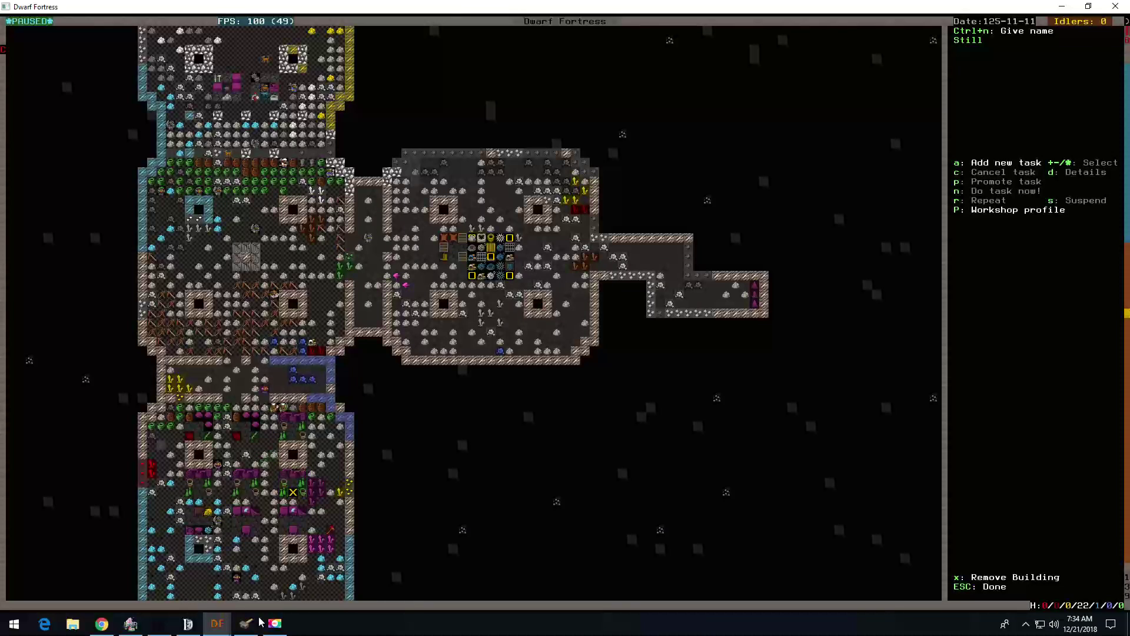
{"action": "key", "text": "Escape"}
{"action": "key", "text": "Escape"}
{"action": "key", "text": "Escape"}
{"action": "key", "text": "less"}
{"action": "key", "text": "less"}
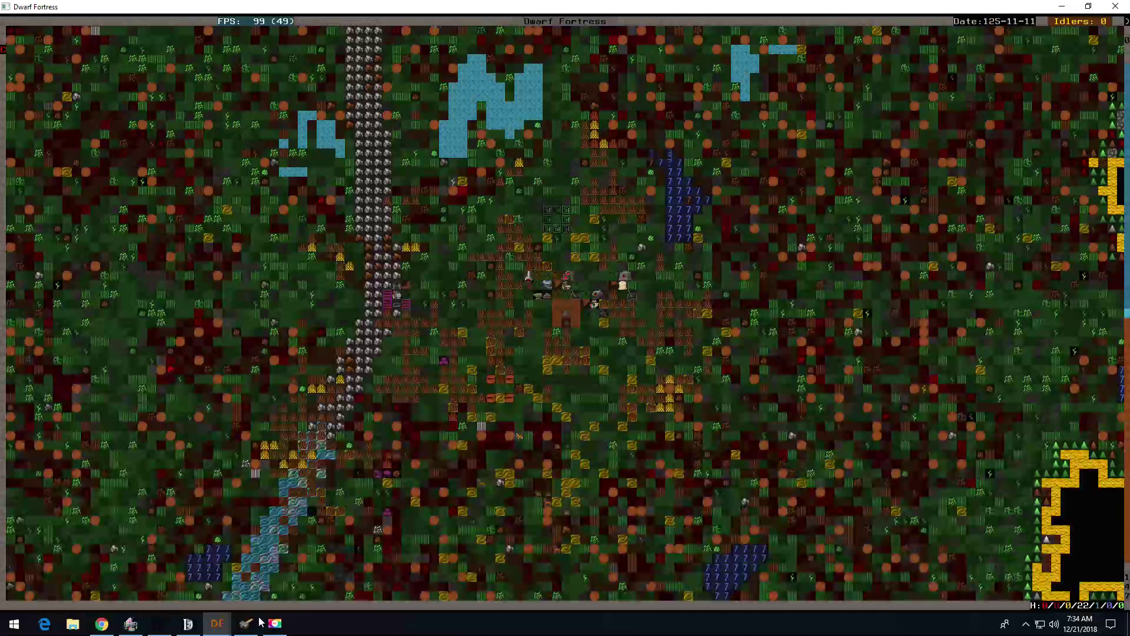
{"action": "key", "text": "shift+Up"}
{"action": "key", "text": "shift+Down"}
{"action": "key", "text": "shift+Down"}
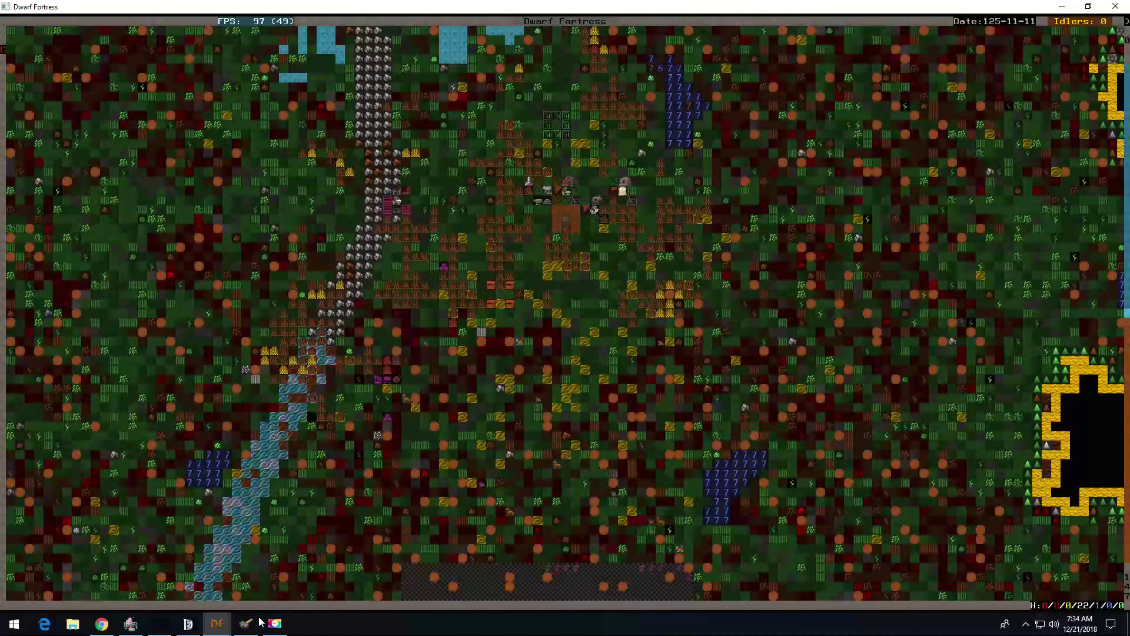
{"action": "key", "text": "shift+Down"}
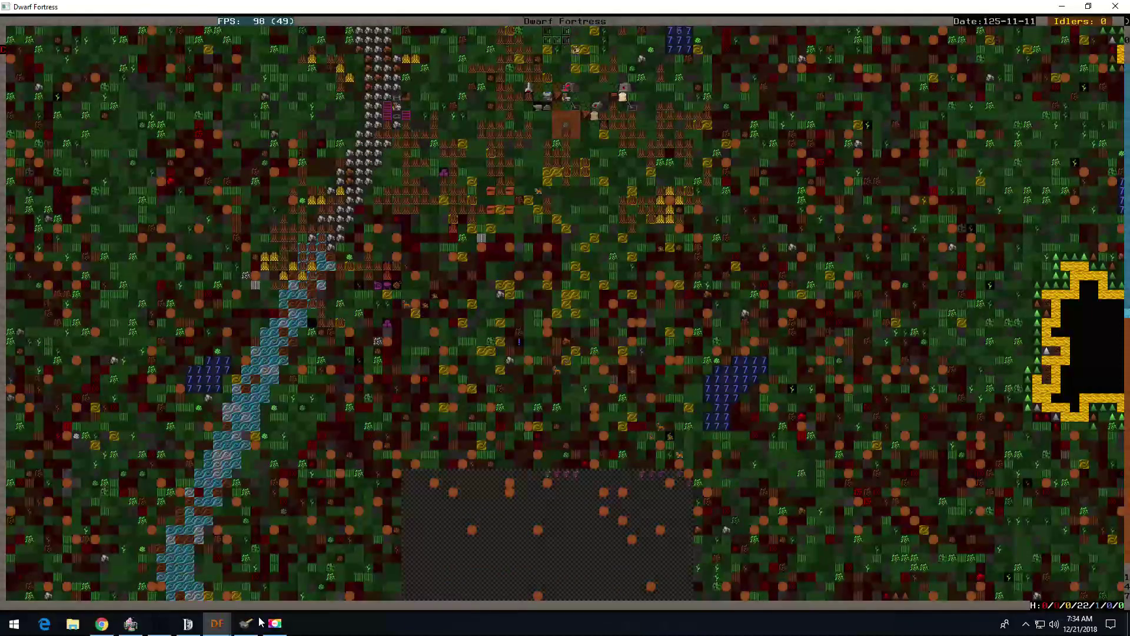
{"action": "key", "text": "shift+Up"}
{"action": "key", "text": "shift+Up"}
{"action": "key", "text": "shift+Down"}
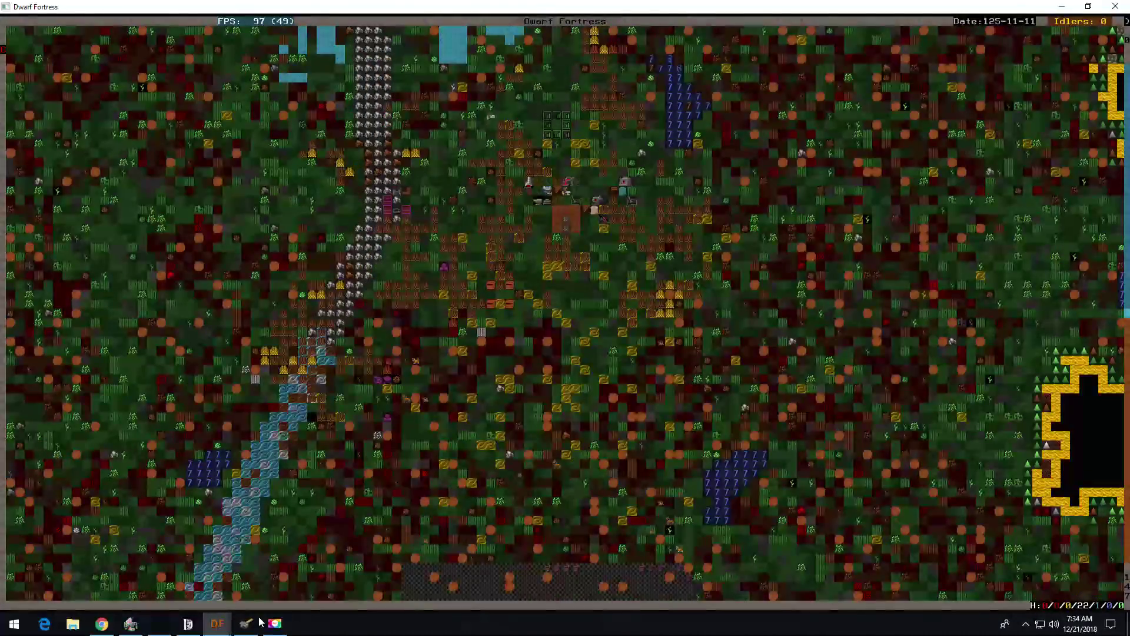
{"action": "key", "text": "u"}
{"action": "key", "text": "Left"}
{"action": "key", "text": "Escape"}
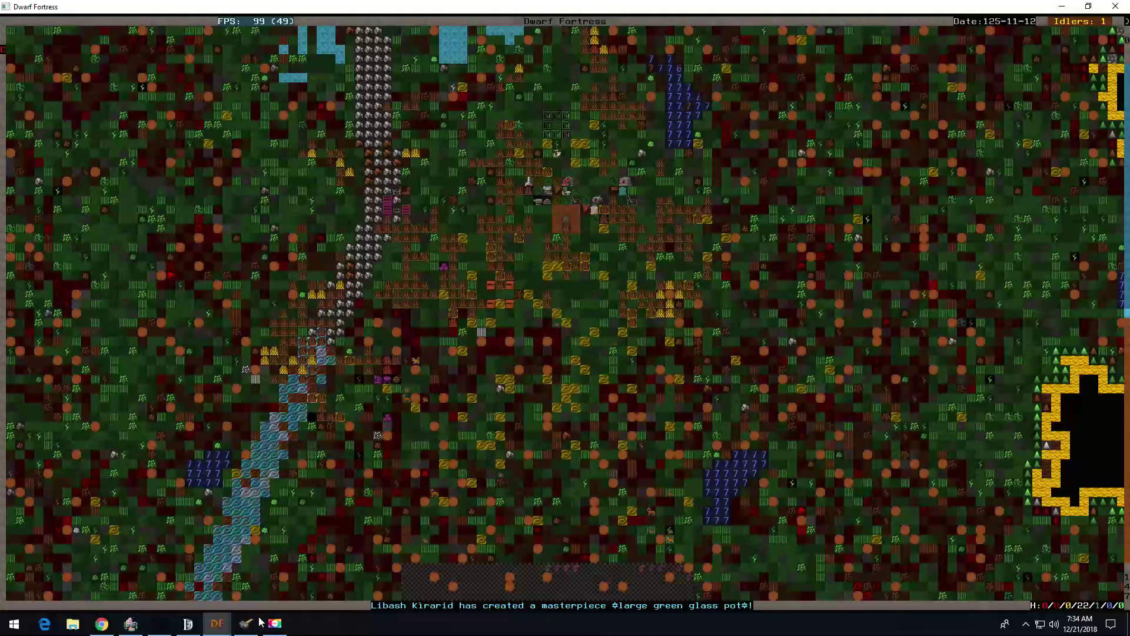
{"action": "key", "text": "shift+Up"}
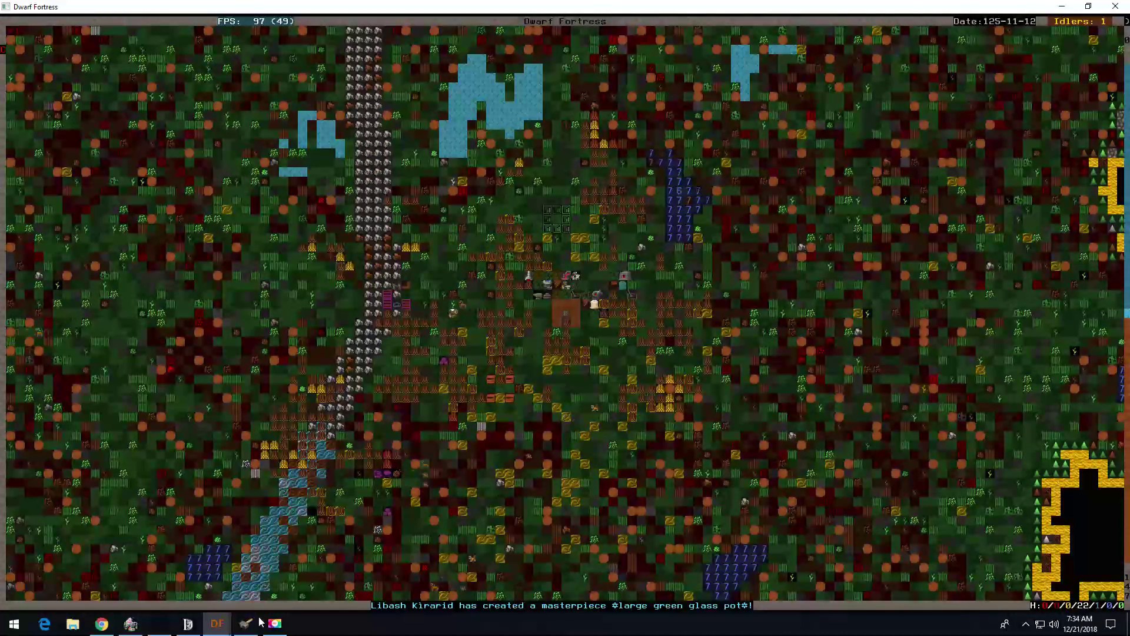
{"action": "key", "text": "shift+period"}
{"action": "key", "text": "shift+period"}
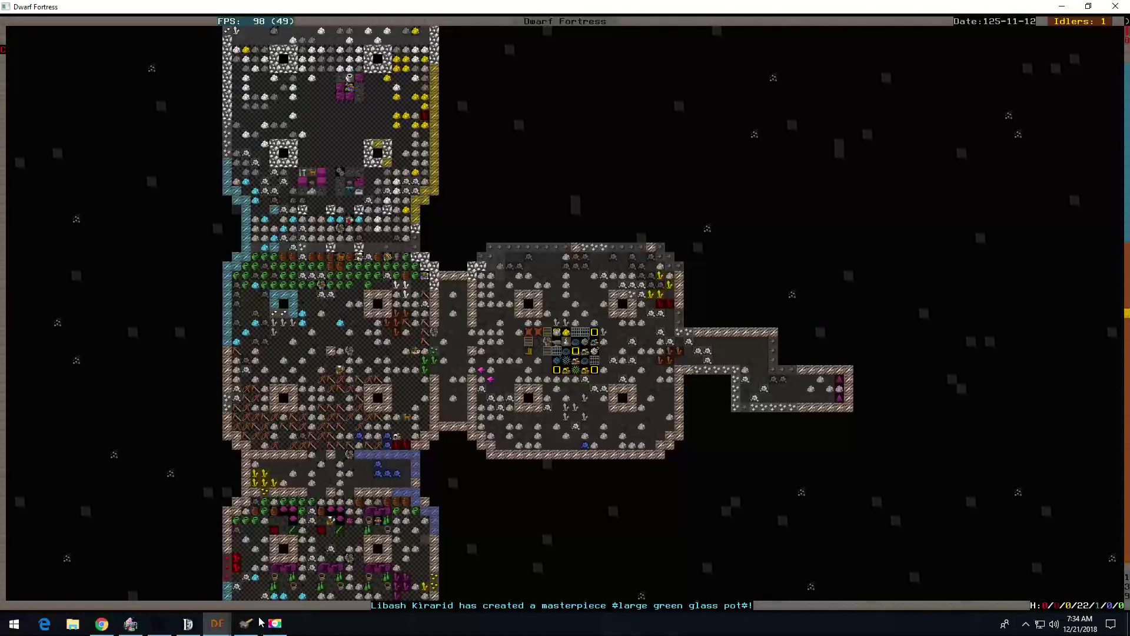
{"action": "key", "text": "shift+comma"}
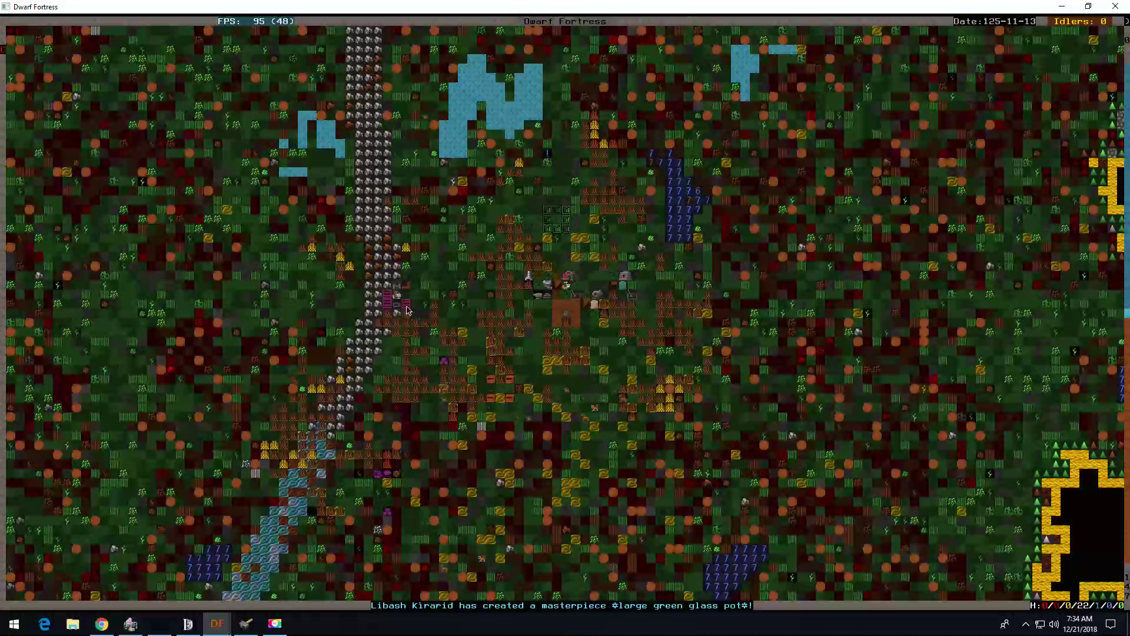
{"action": "key", "text": "q"}
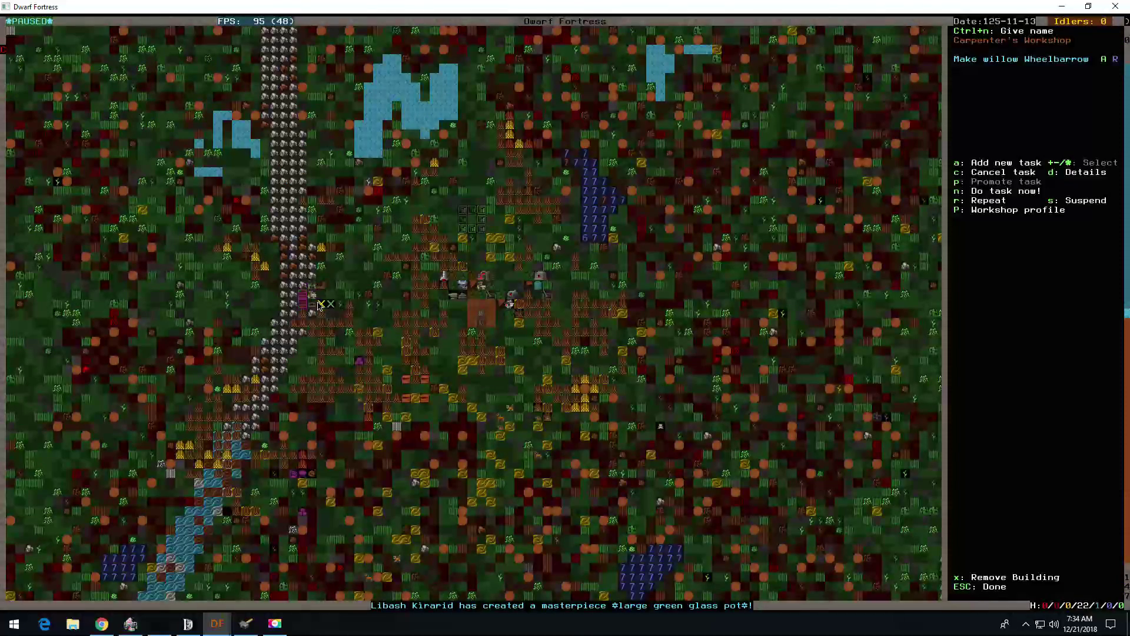
{"action": "key", "text": "t"}
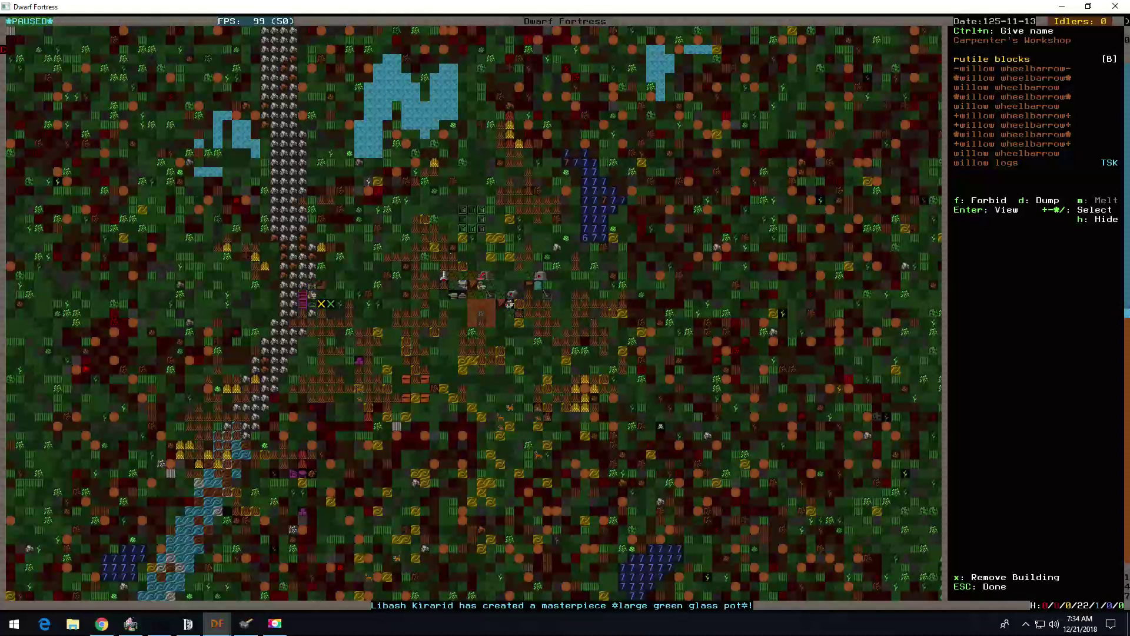
{"action": "key", "text": "Escape"}
{"action": "scroll", "coordinate": [566, 309], "scroll_direction": "up", "scroll_amount": 1}
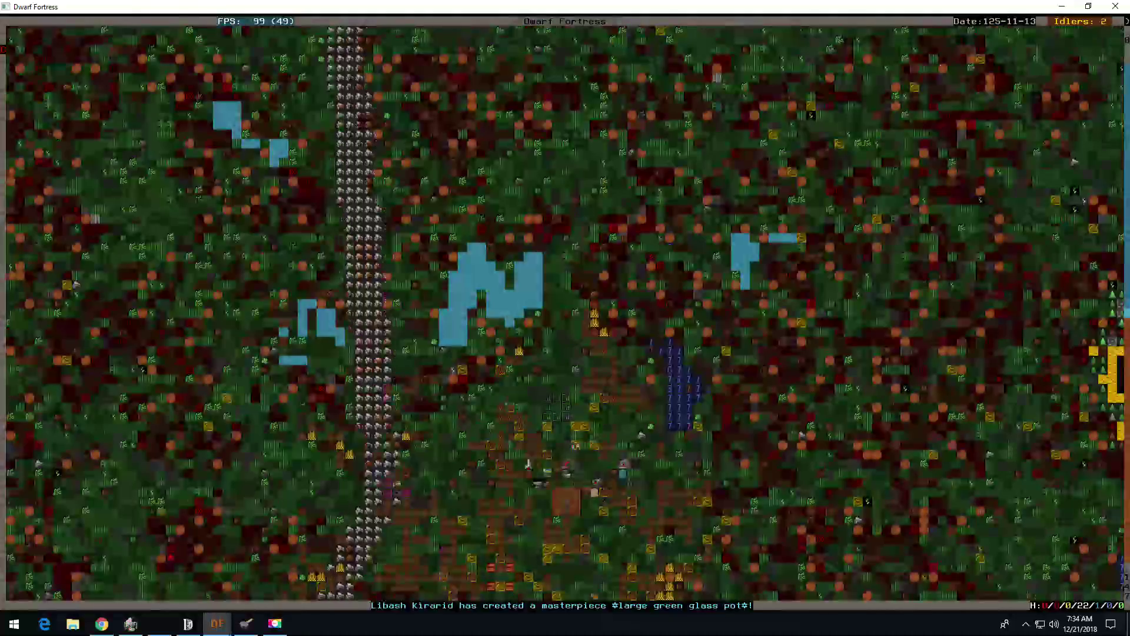
{"action": "key", "text": "shift+Down"}
{"action": "key", "text": "shift+Down"}
{"action": "key", "text": "shift+Down"}
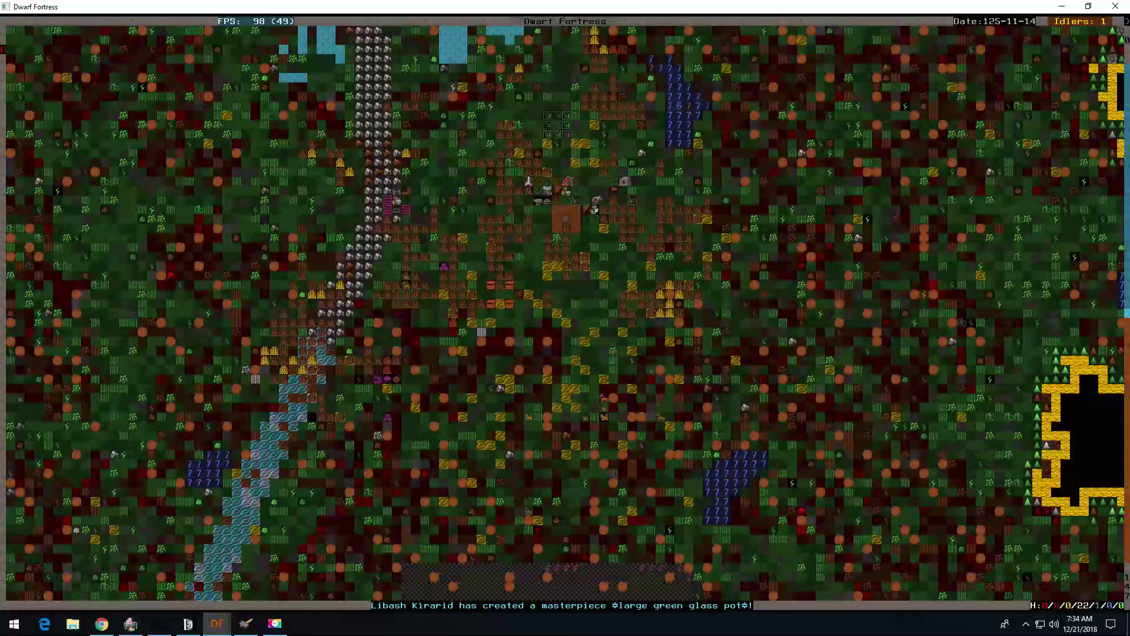
{"action": "key", "text": "shift+Down"}
{"action": "key", "text": "shift+Down"}
{"action": "key", "text": "shift+Left"}
{"action": "key", "text": "shift+Left"}
{"action": "key", "text": "shift+Down"}
{"action": "key", "text": "shift+Down"}
{"action": "key", "text": "shift+Down"}
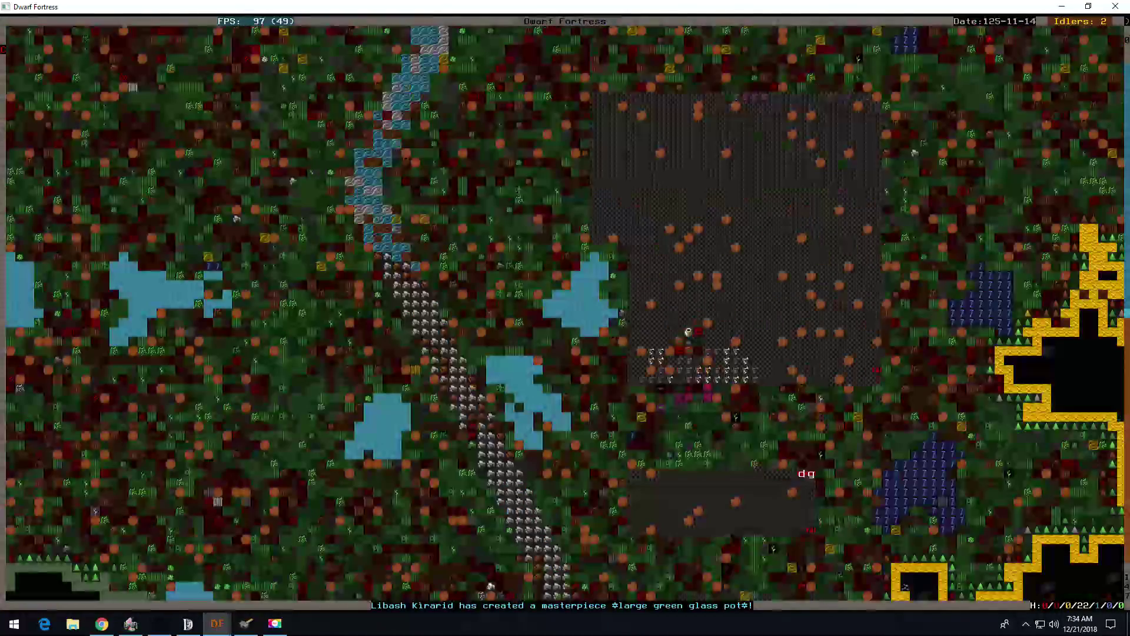
{"action": "key", "text": "shift+Left"}
{"action": "key", "text": "Right"}
{"action": "key", "text": "Right"}
{"action": "key", "text": "Right"}
{"action": "key", "text": "Right"}
{"action": "key", "text": "Right"}
{"action": "key", "text": "Right"}
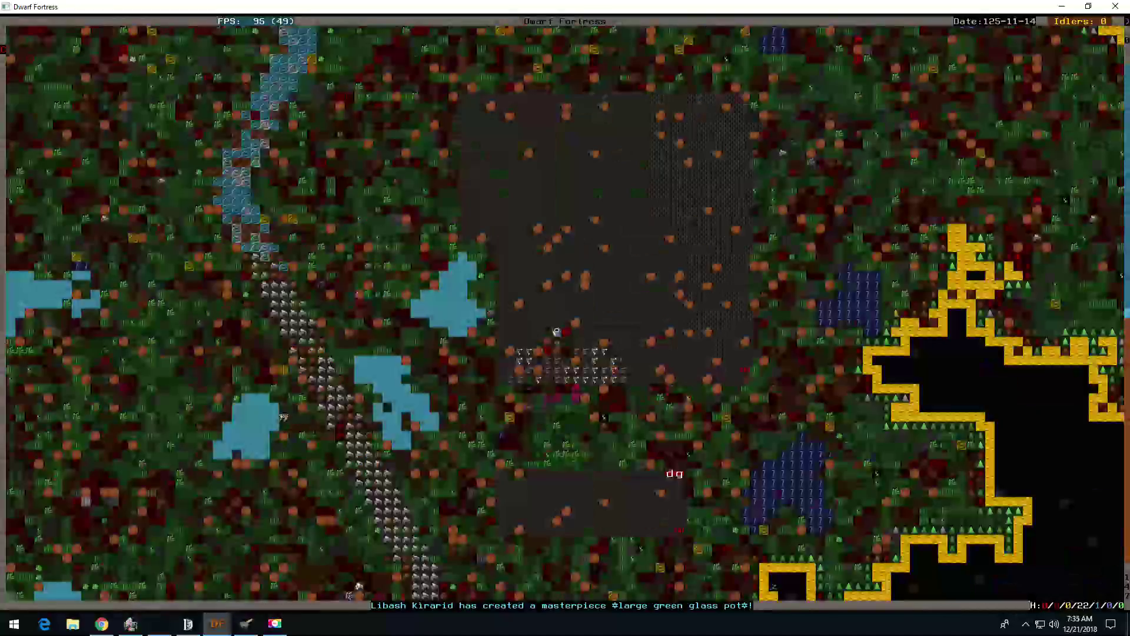
{"action": "key", "text": "shift+Right"}
{"action": "key", "text": "shift+Left"}
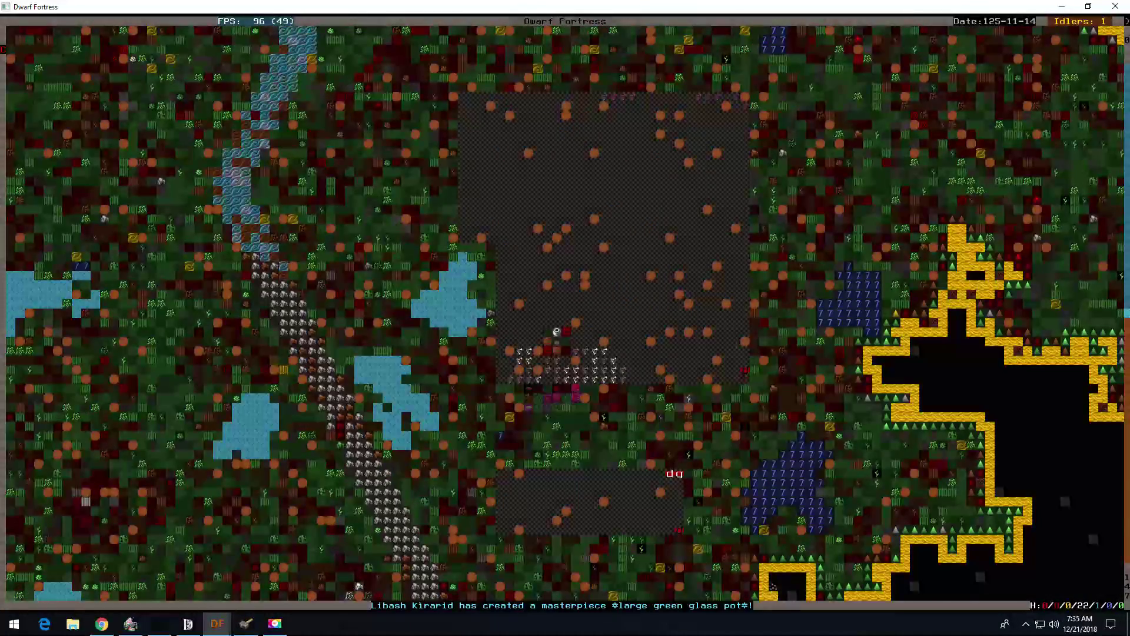
{"action": "key", "text": "shift+Up"}
{"action": "key", "text": "shift+Up"}
{"action": "key", "text": "shift+Up"}
{"action": "key", "text": "shift+Up"}
{"action": "key", "text": "shift+Up"}
{"action": "key", "text": "shift+Up"}
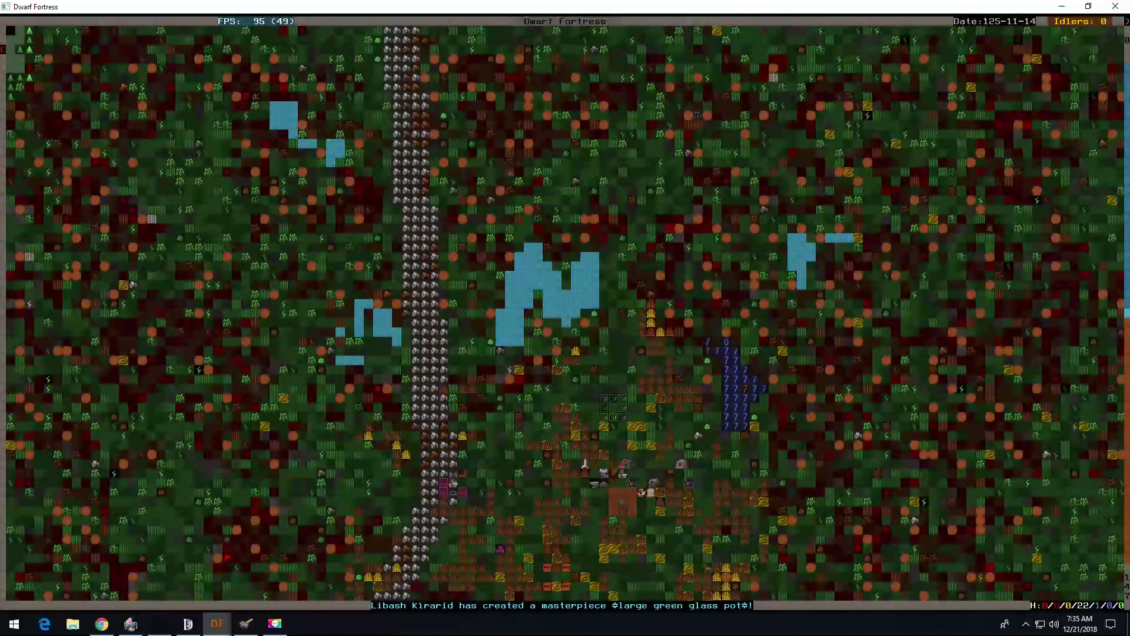
{"action": "key", "text": "shift+Down"}
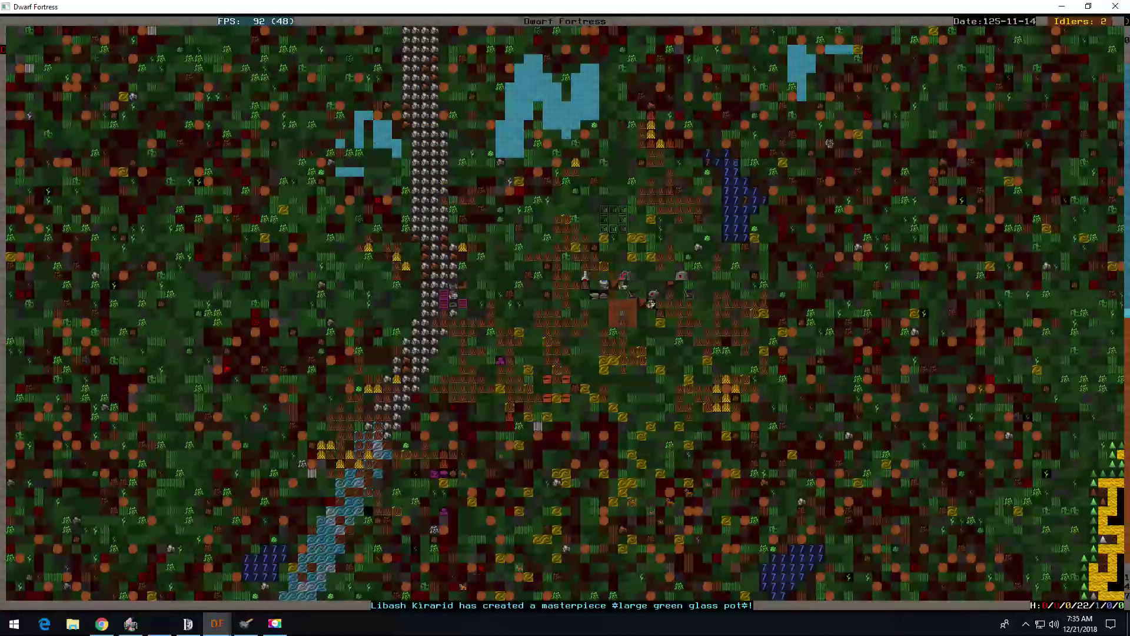
{"action": "key", "text": "shift+Right"}
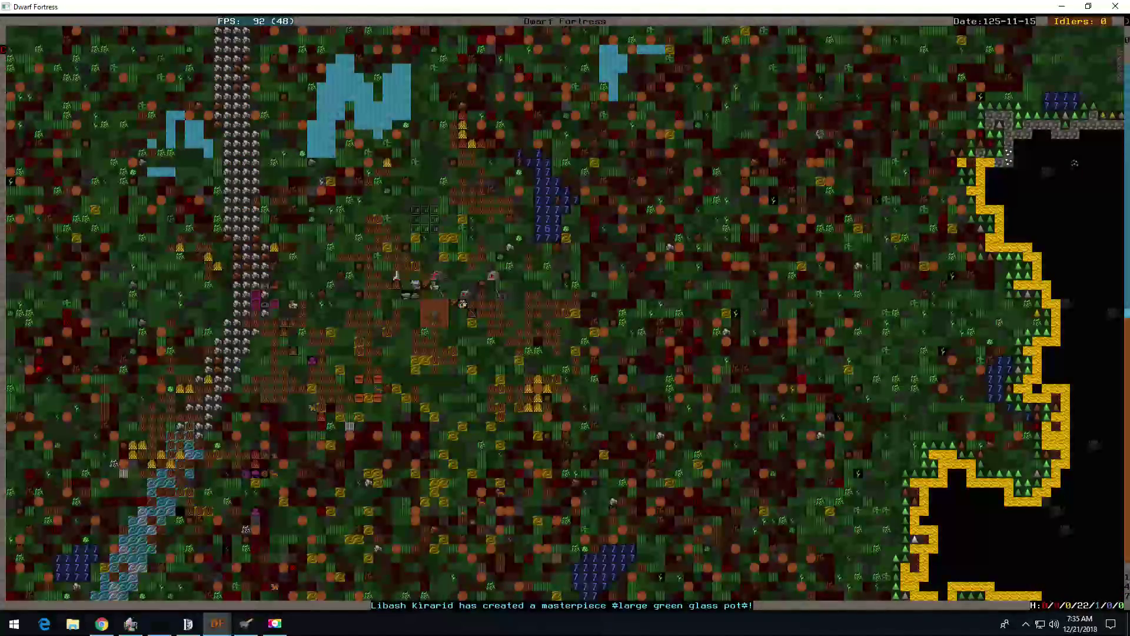
{"action": "key", "text": "shift+Right"}
{"action": "key", "text": "shift+Up"}
{"action": "key", "text": "shift+Up"}
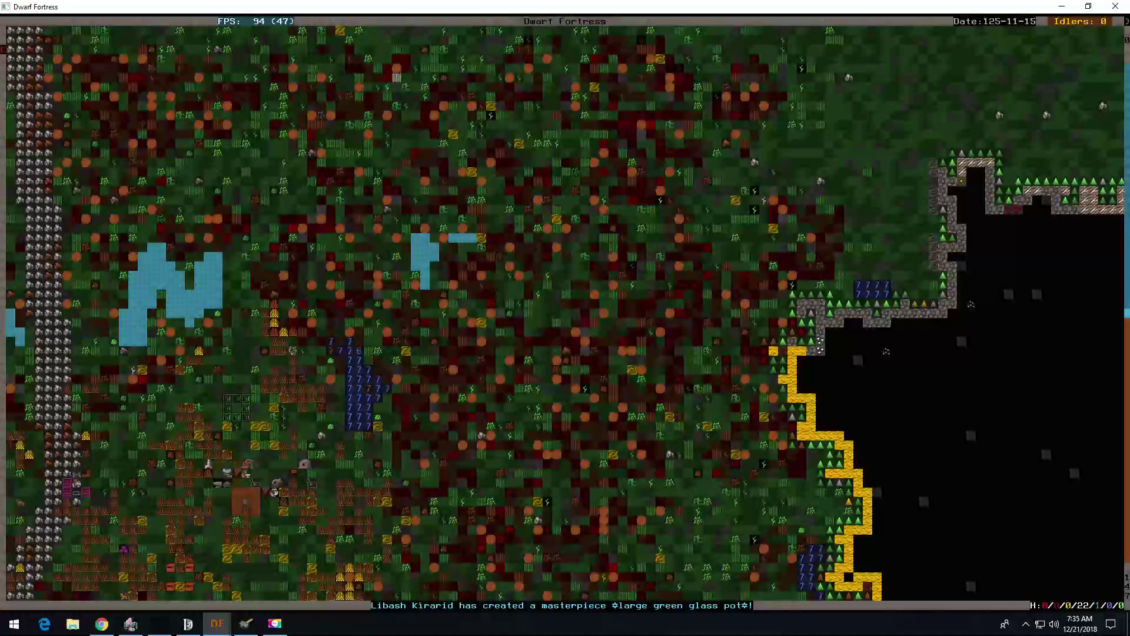
{"action": "key", "text": "shift+Up"}
{"action": "key", "text": "shift+Up"}
{"action": "key", "text": "shift+Up"}
{"action": "key", "text": "shift+Left"}
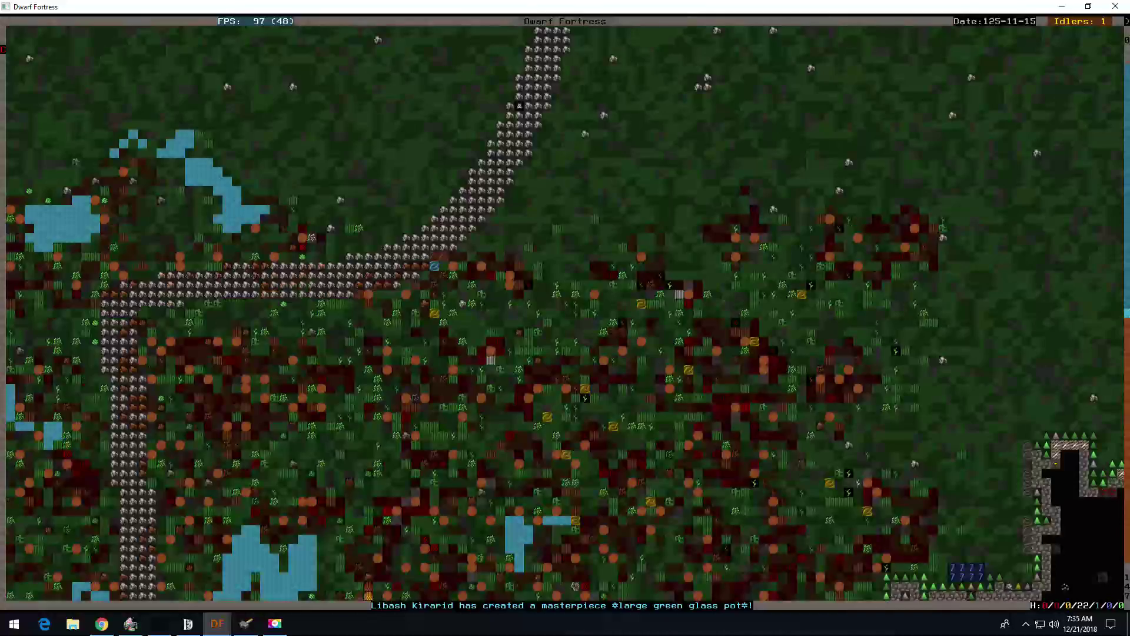
{"action": "key", "text": "shift+Down"}
{"action": "key", "text": "shift+Down"}
{"action": "key", "text": "shift+Down"}
{"action": "key", "text": "shift+Down"}
{"action": "key", "text": "shift+Down"}
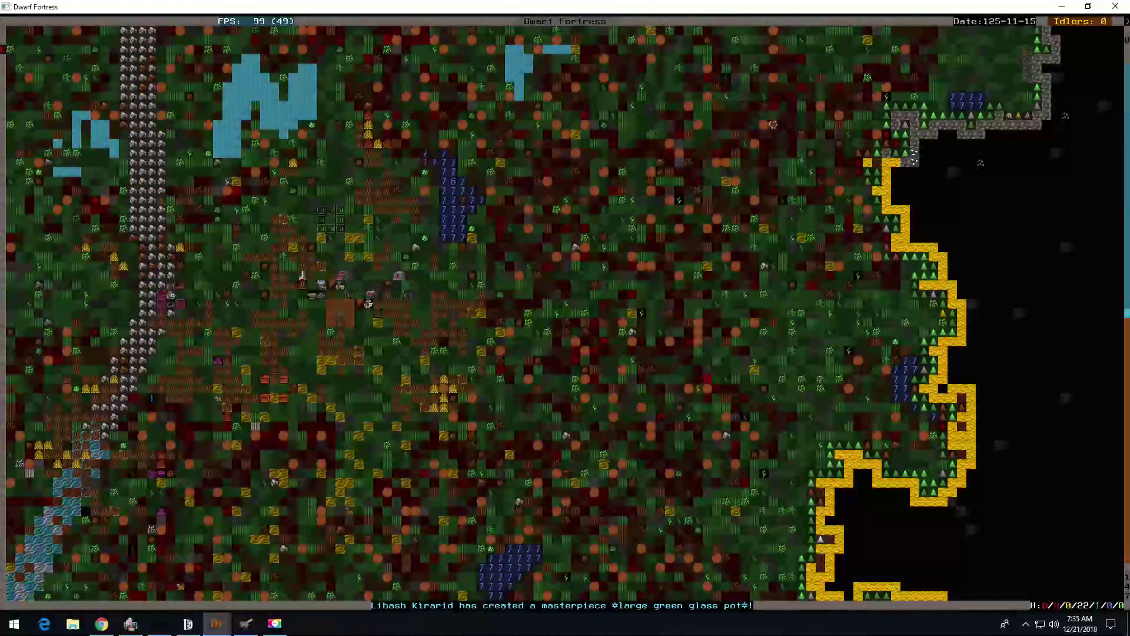
{"action": "key", "text": "shift+Up"}
{"action": "key", "text": "shift+Up"}
{"action": "key", "text": "shift+Right"}
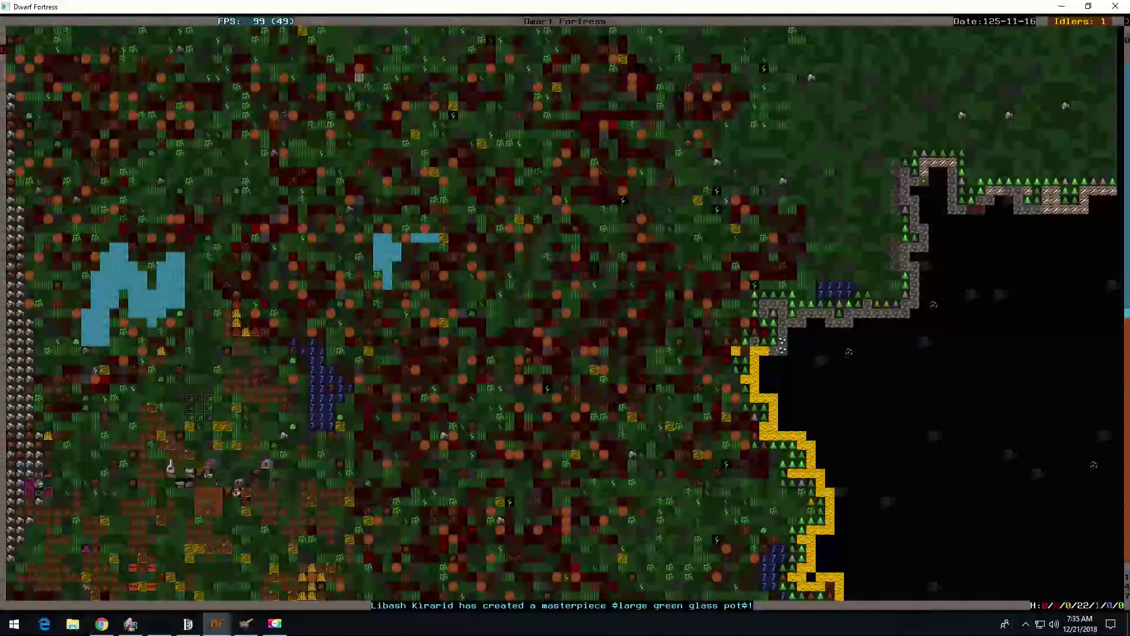
{"action": "key", "text": "shift+Down"}
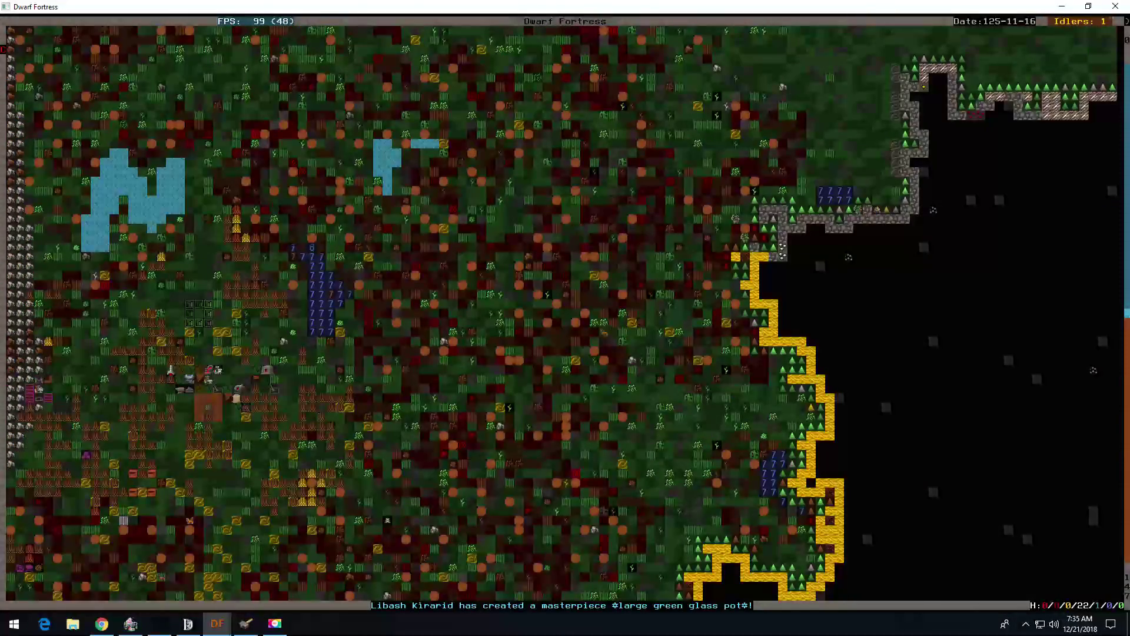
{"action": "key", "text": "less"}
{"action": "key", "text": "shift+Down"}
{"action": "key", "text": "shift+Down"}
{"action": "key", "text": "greater"}
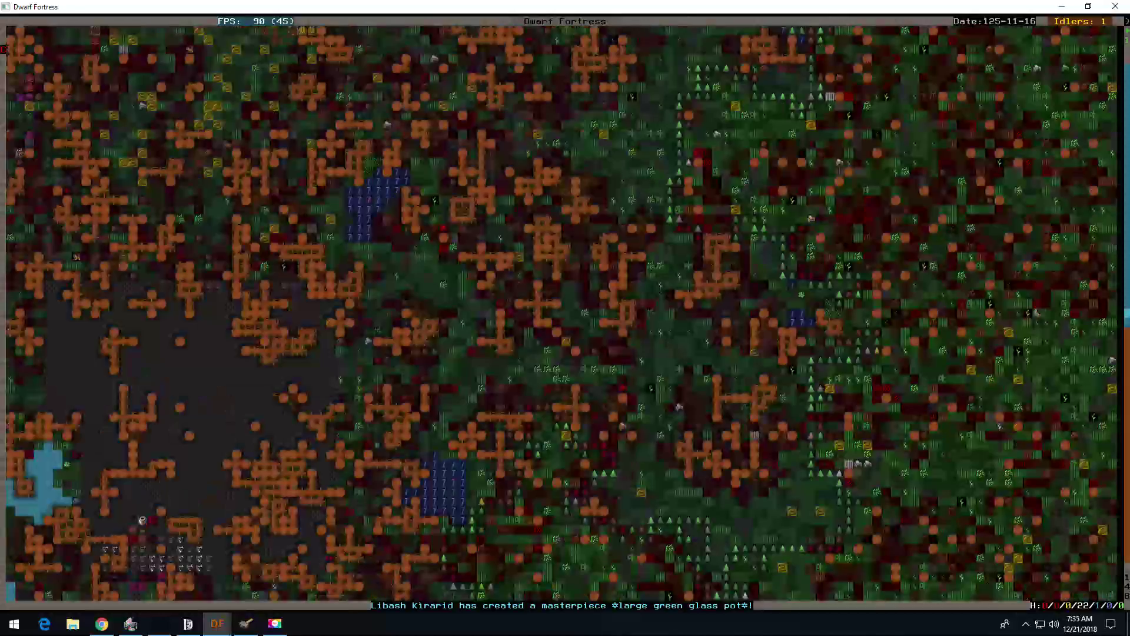
{"action": "key", "text": "shift+Up"}
{"action": "key", "text": "shift+Down"}
{"action": "key", "text": "greater"}
{"action": "key", "text": "greater"}
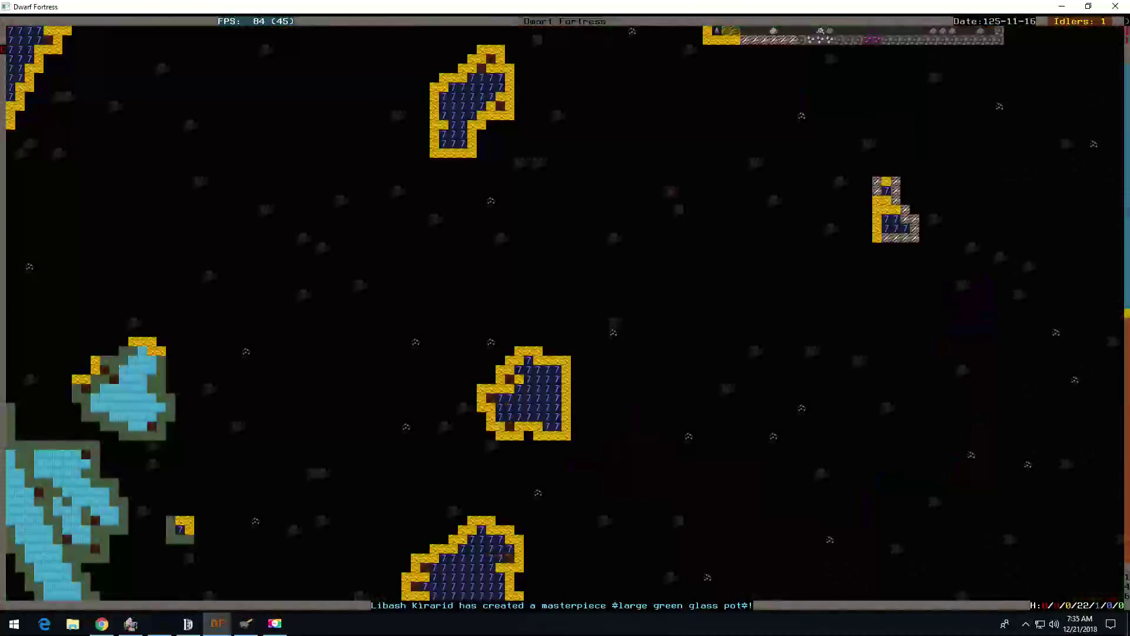
{"action": "key", "text": "less"}
{"action": "key", "text": "shift+Left"}
{"action": "key", "text": "shift+Left"}
{"action": "key", "text": "shift+Down"}
{"action": "key", "text": "Down"}
{"action": "key", "text": "Down"}
{"action": "key", "text": "Down"}
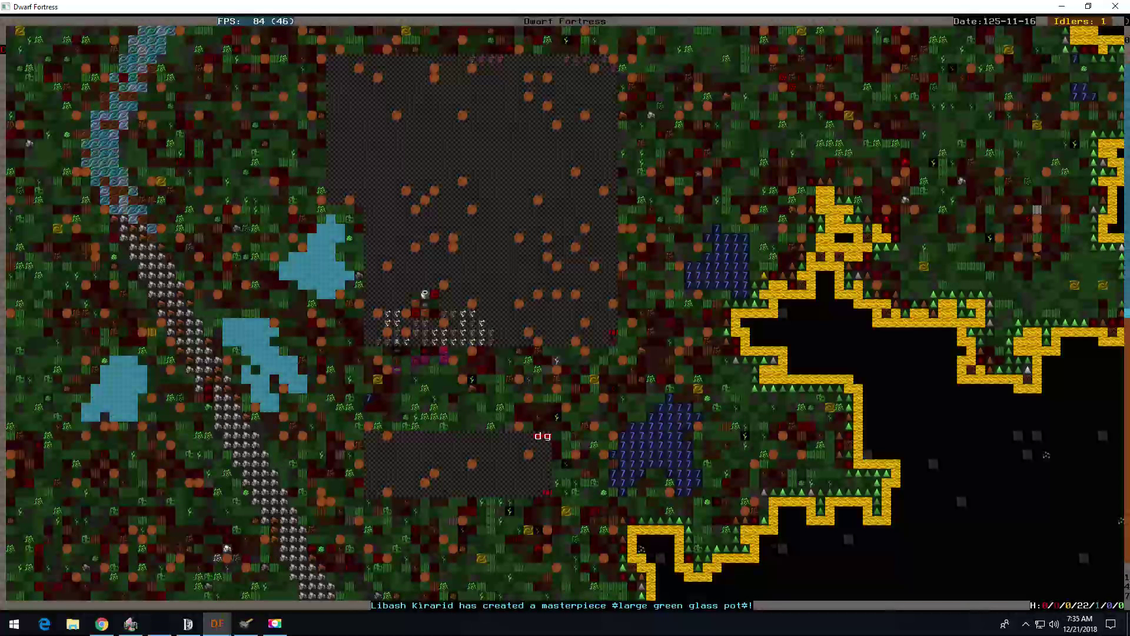
{"action": "key", "text": "shift+Up"}
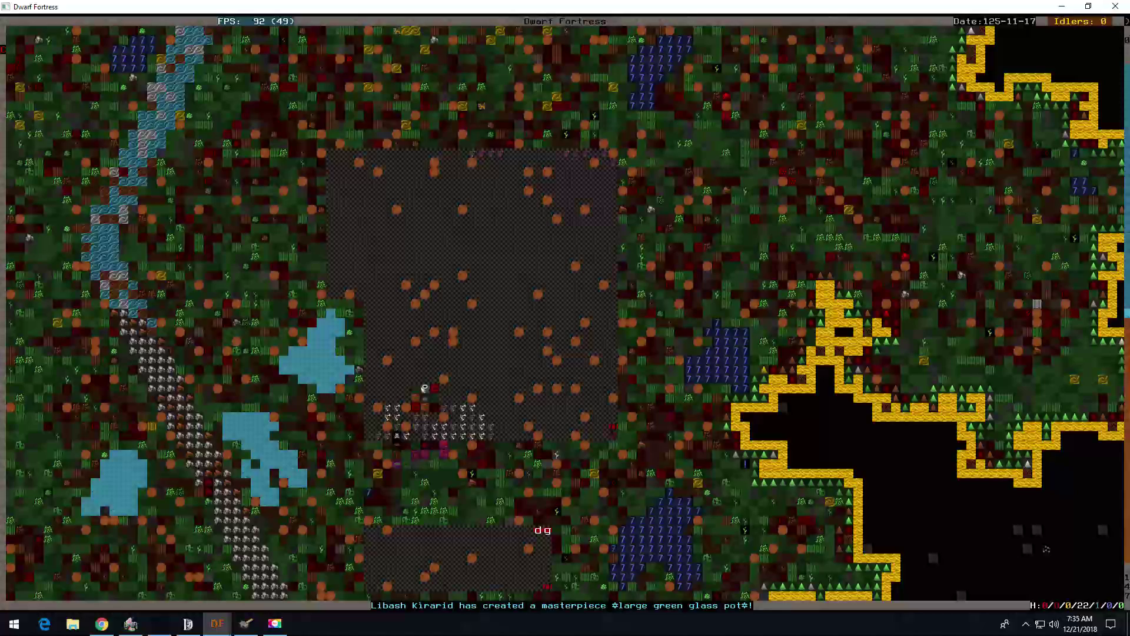
{"action": "key", "text": "shift+Down"}
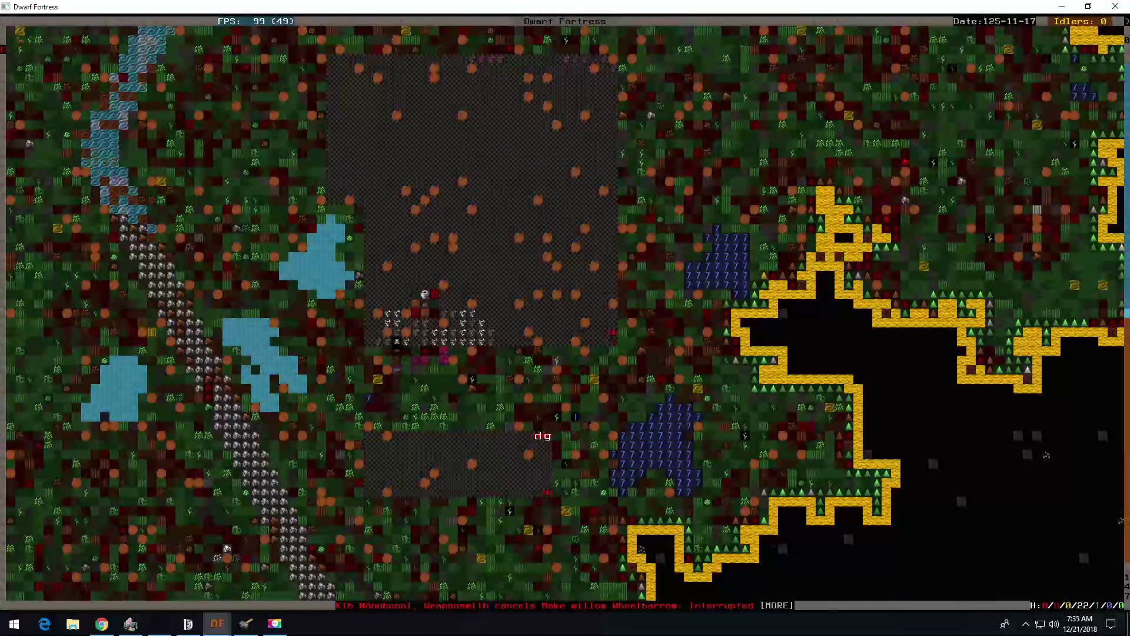
Step: Read the latest announcement and pan around the map
{"action": "key", "text": "a"}
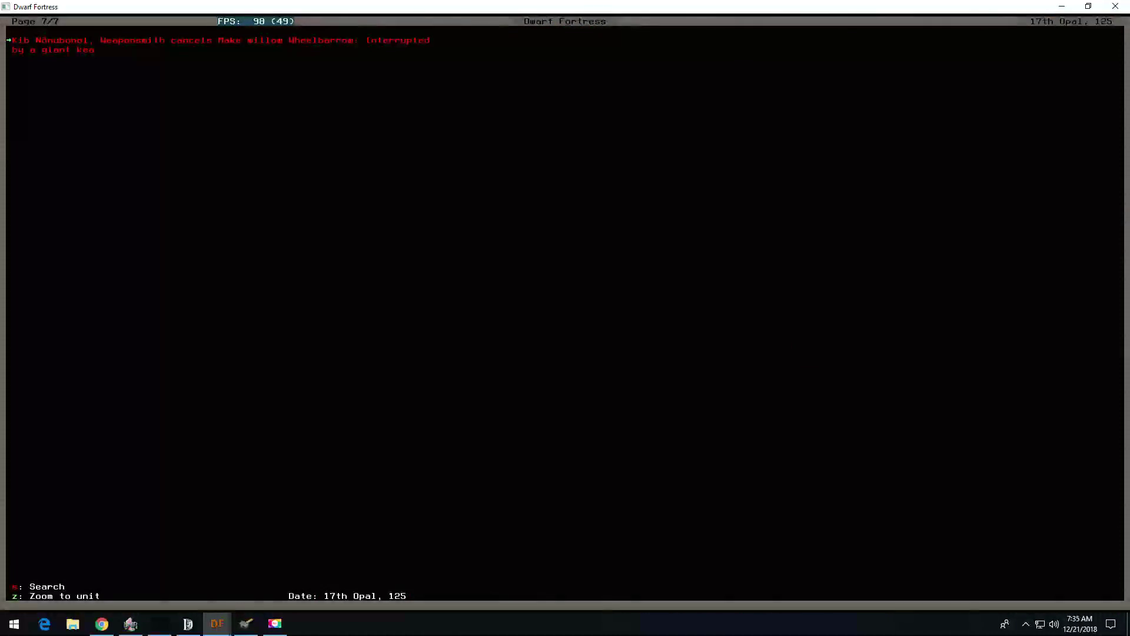
{"action": "key", "text": "Escape"}
{"action": "key", "text": "shift+Up"}
{"action": "key", "text": "shift+Up"}
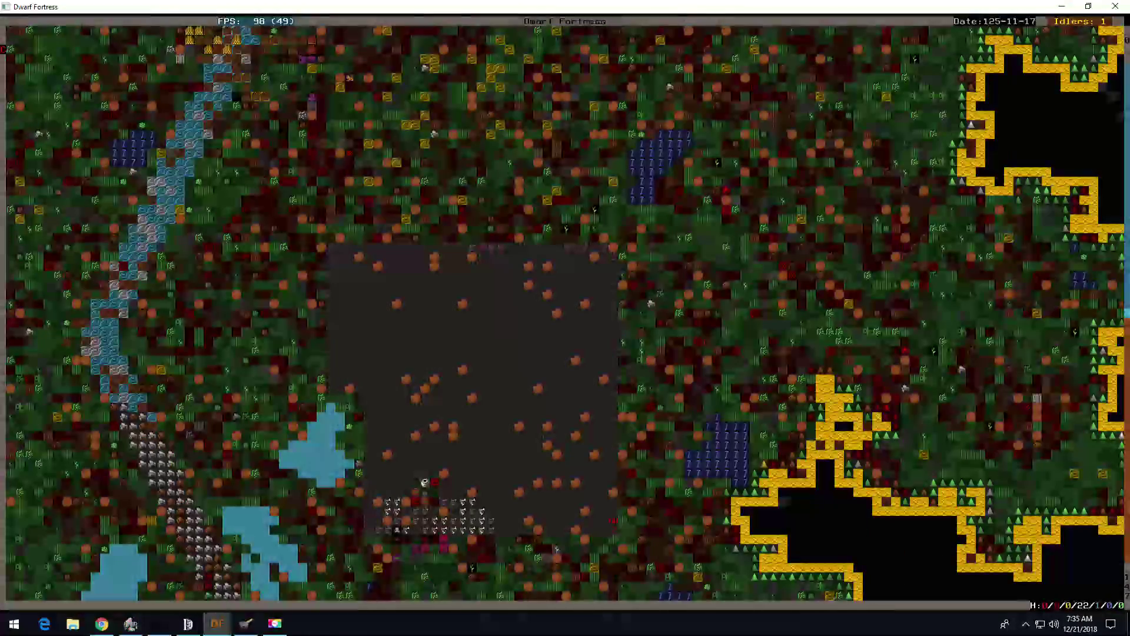
{"action": "key", "text": "shift+Up"}
{"action": "key", "text": "shift+Up"}
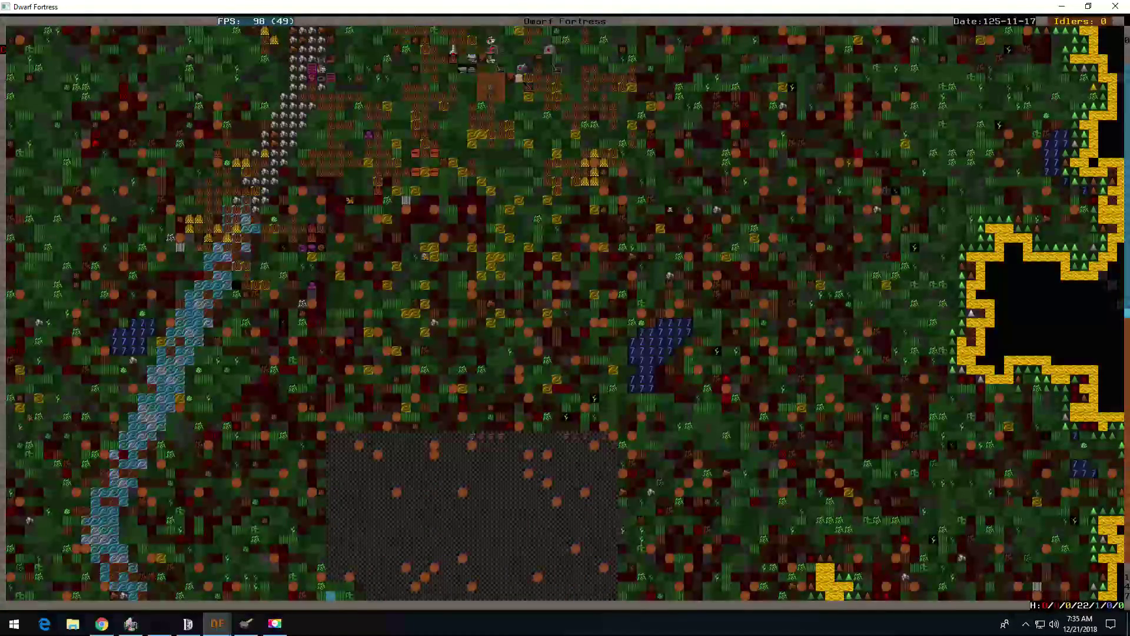
{"action": "key", "text": "shift+Up"}
{"action": "key", "text": "shift+Up"}
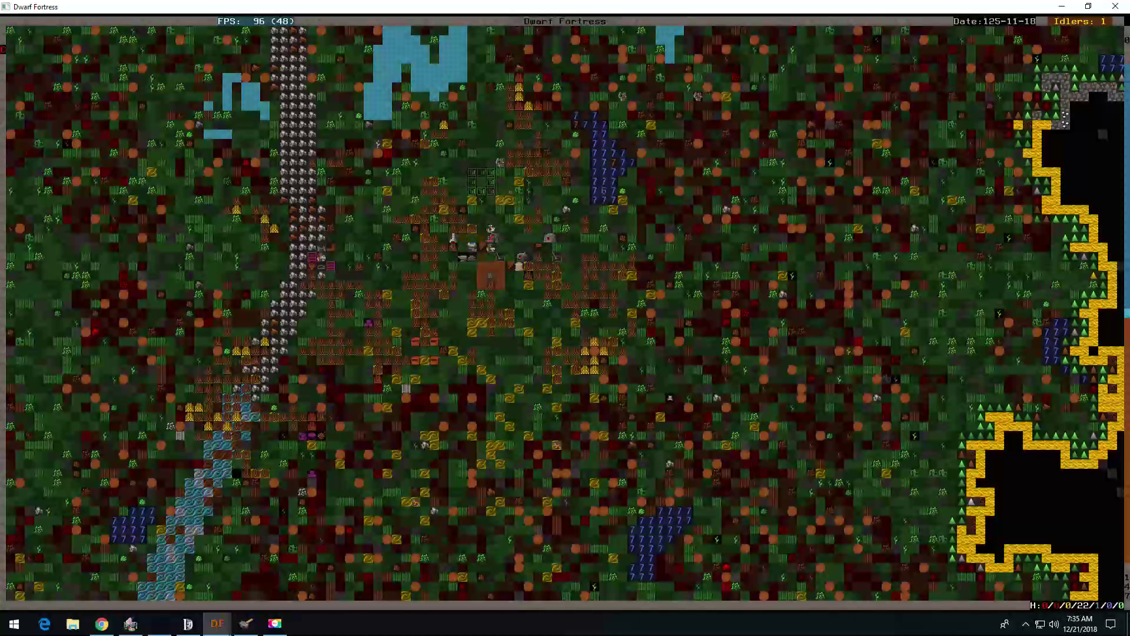
{"action": "key", "text": "shift+Down"}
{"action": "key", "text": "shift+Left"}
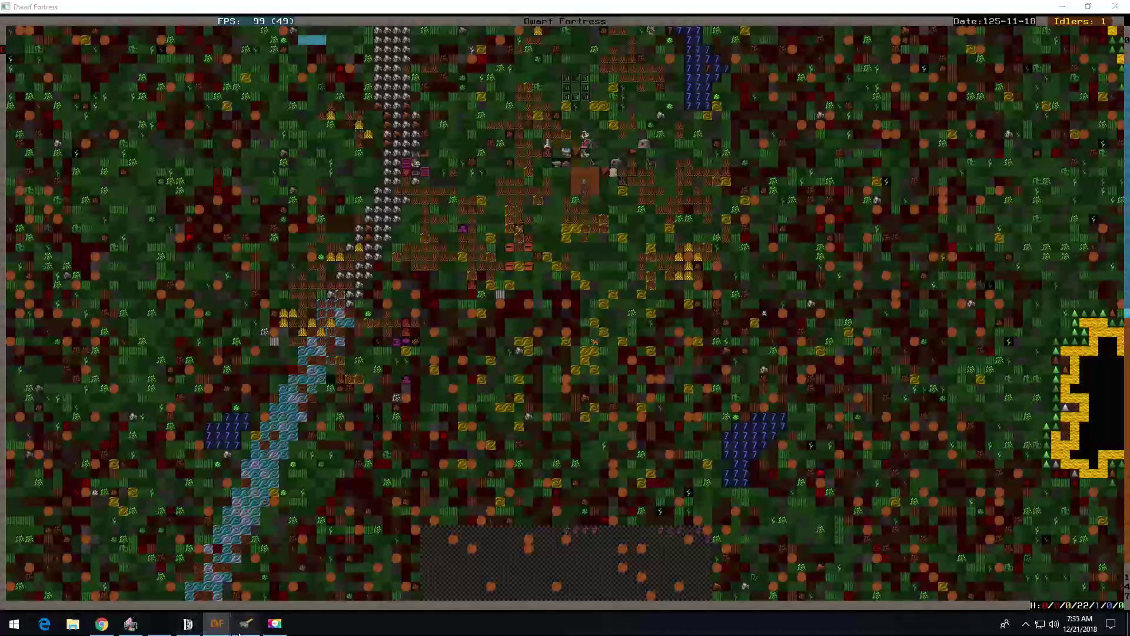
Step: Reload dwarf data in Dwarf Therapist, minimize it, and go down to the fortress level
{"action": "left_click", "coordinate": [246, 624]}
{"action": "left_click", "coordinate": [59, 40]}
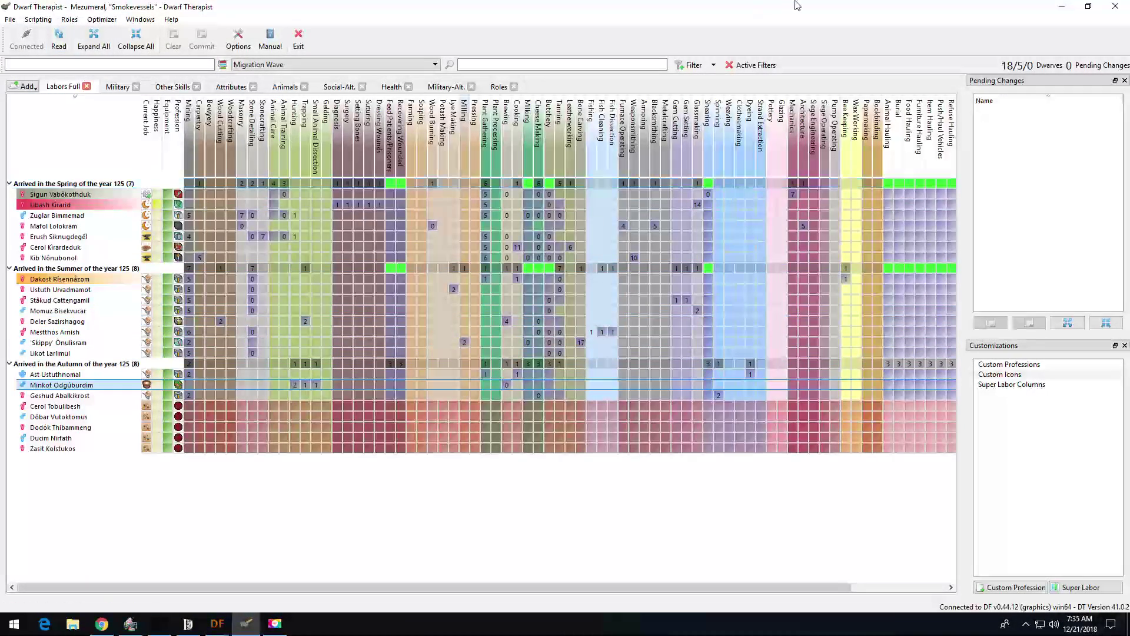
{"action": "left_click", "coordinate": [1062, 6]}
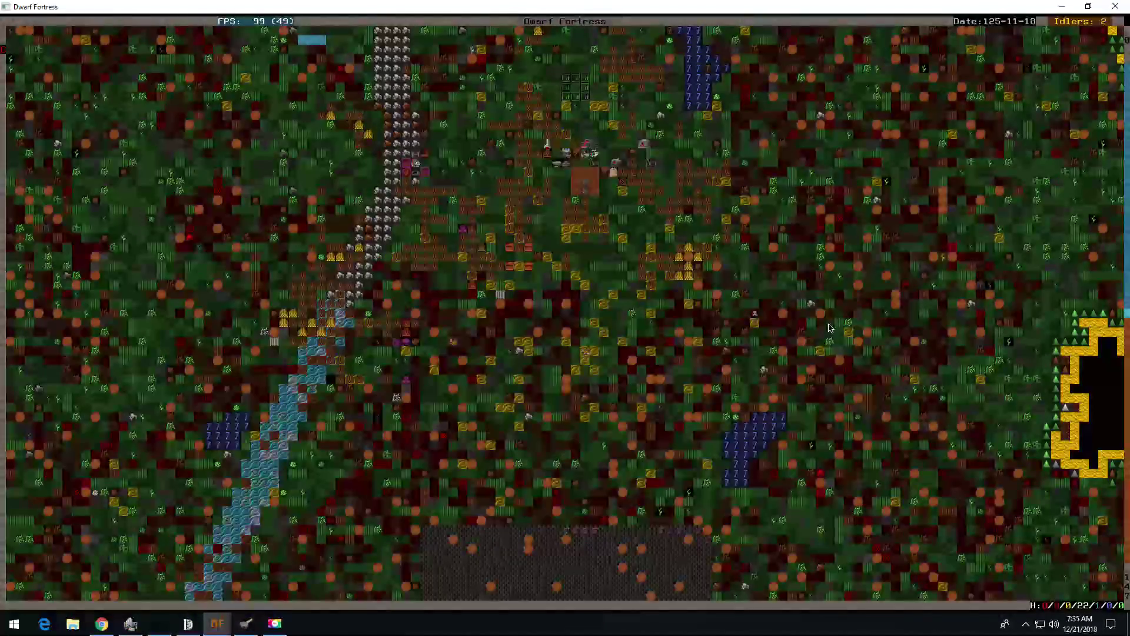
{"action": "key", "text": "shift+period"}
Step: Check Stone Stockpile #6's settings, then climb back to the surface
{"action": "key", "text": "shift+Up"}
{"action": "key", "text": "shift+Up"}
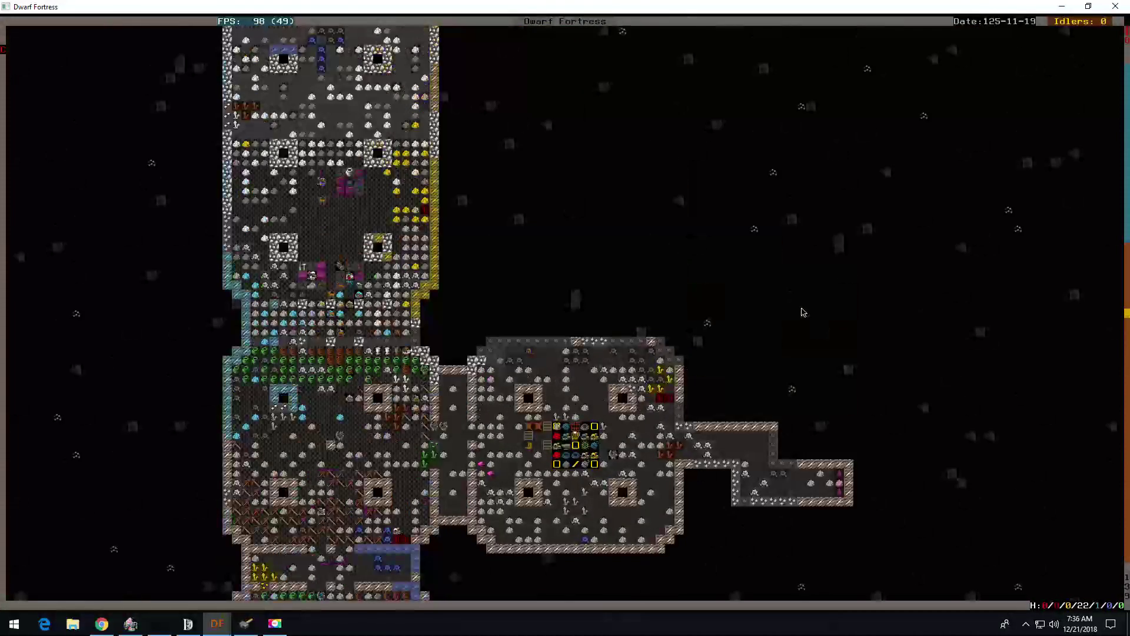
{"action": "key", "text": "q"}
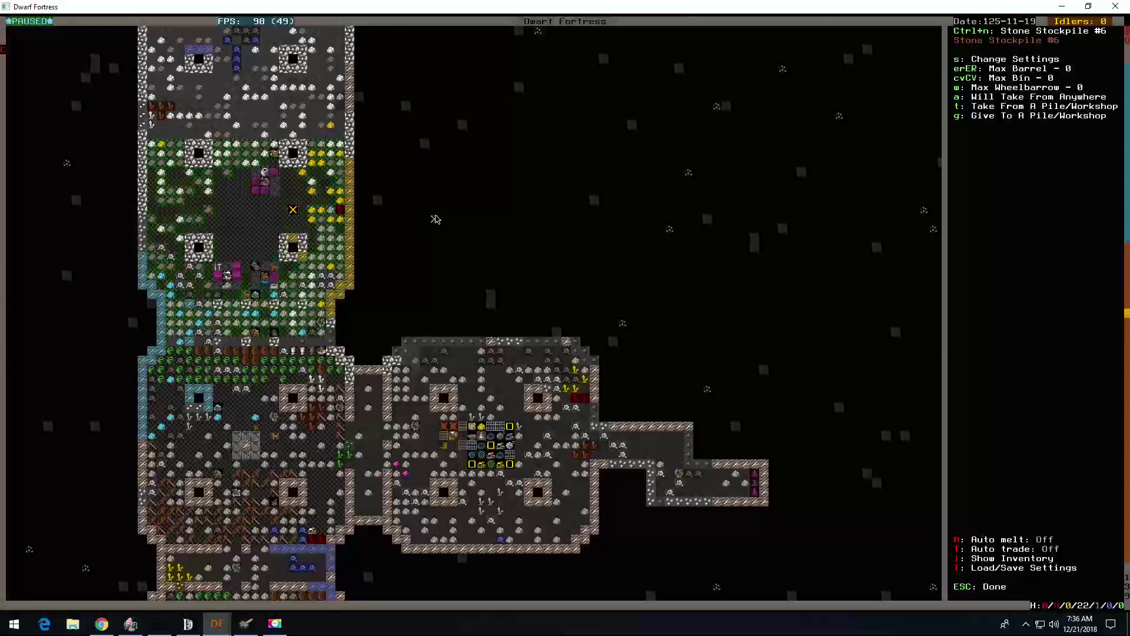
{"action": "key", "text": "Escape"}
{"action": "key", "text": "shift+comma"}
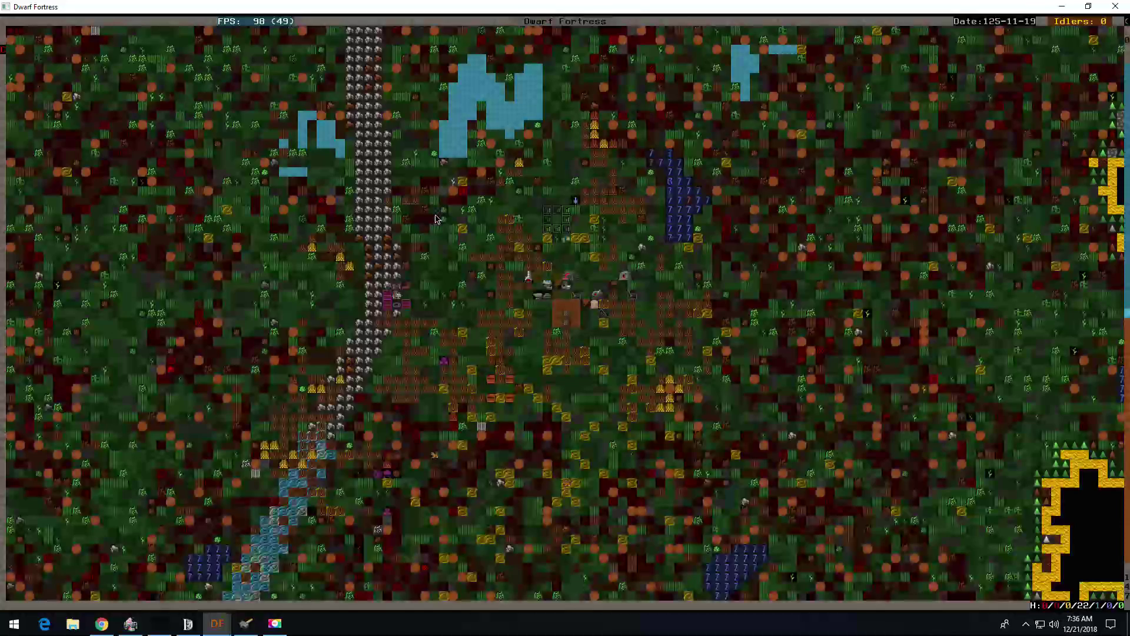
{"action": "key", "text": "shift+comma"}
Step: Check announcements, then list the nine giant keas and the outpost liaison under Others
{"action": "key", "text": "shift+Down"}
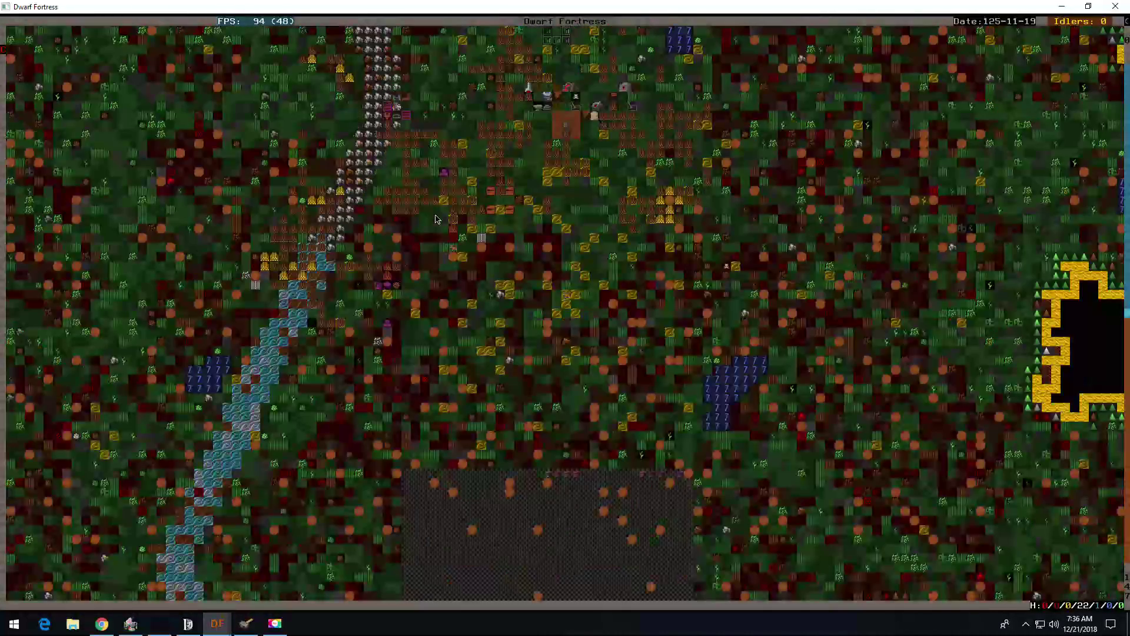
{"action": "key", "text": "shift+Up"}
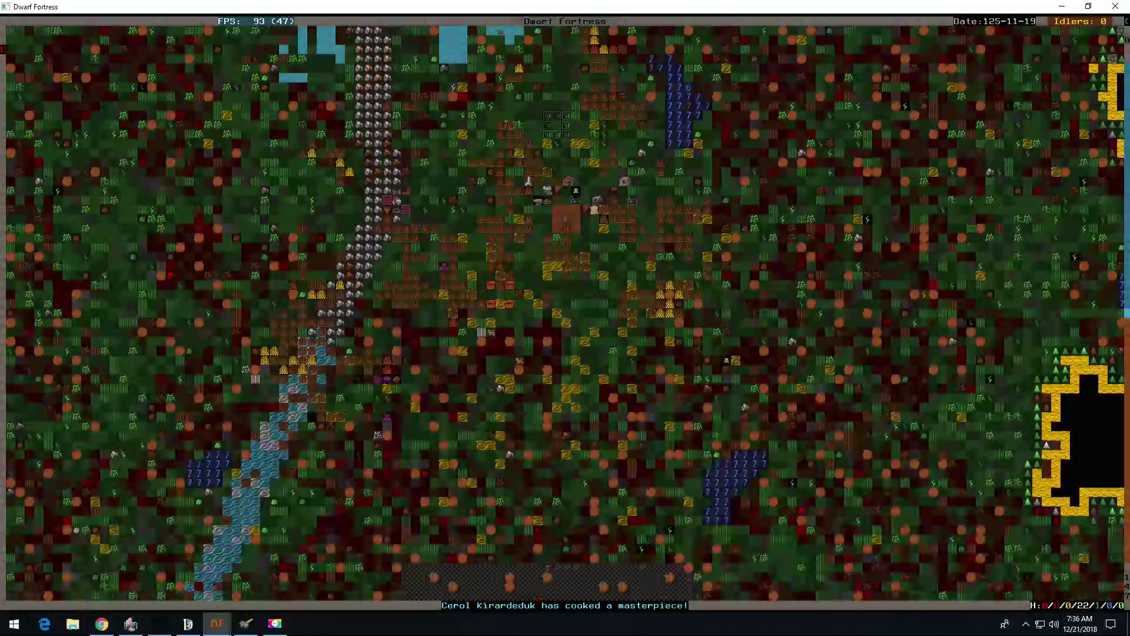
{"action": "key", "text": "shift+Up"}
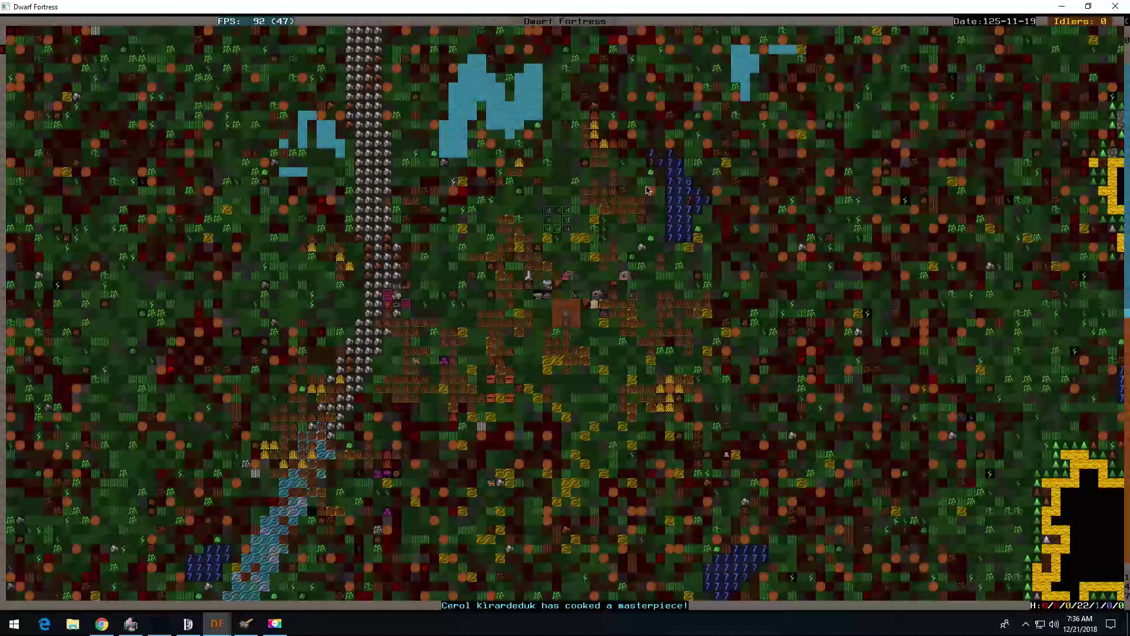
{"action": "key", "text": "a"}
{"action": "key", "text": "Escape"}
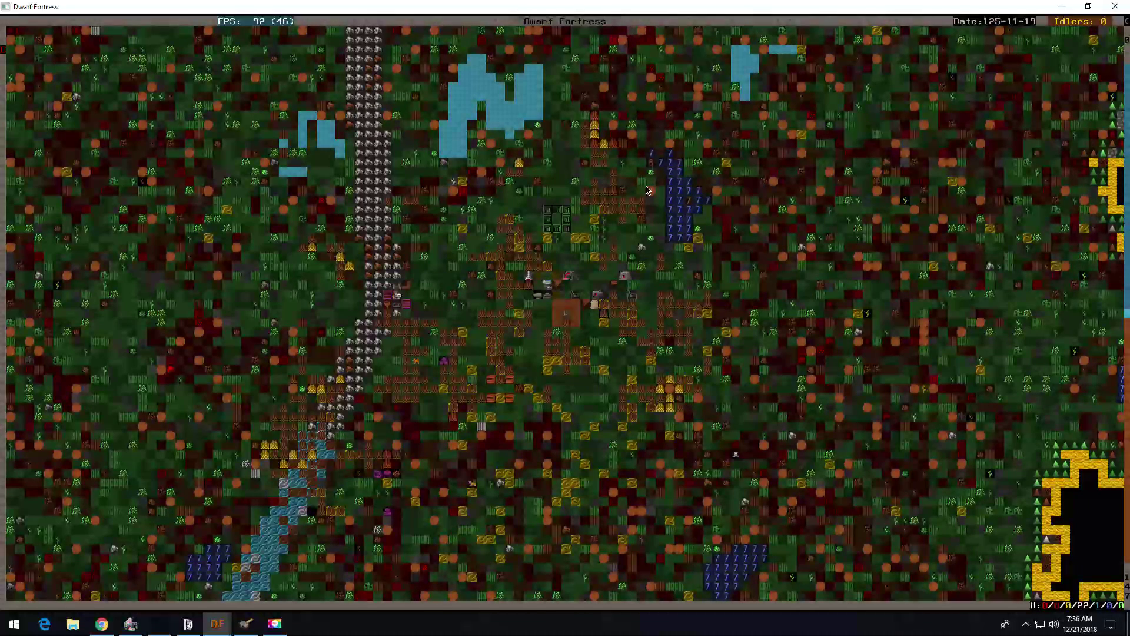
{"action": "key", "text": "u"}
{"action": "key", "text": "Right"}
{"action": "key", "text": "Right"}
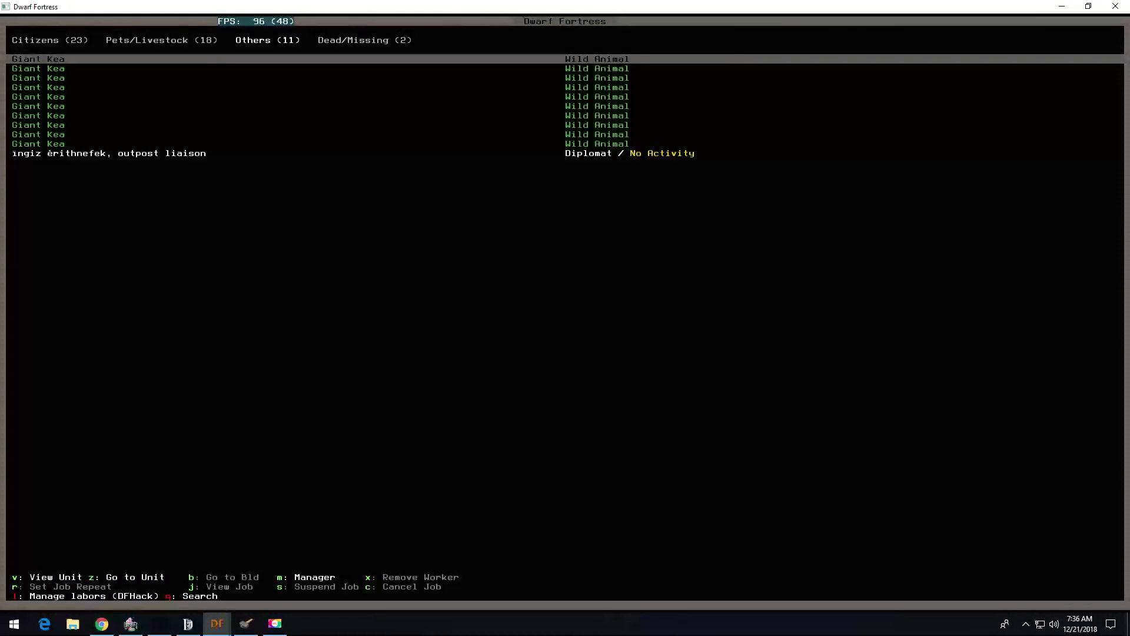
Step: Close the units screen, pan southeast, and query the glass furnace's contents
{"action": "key", "text": "Escape"}
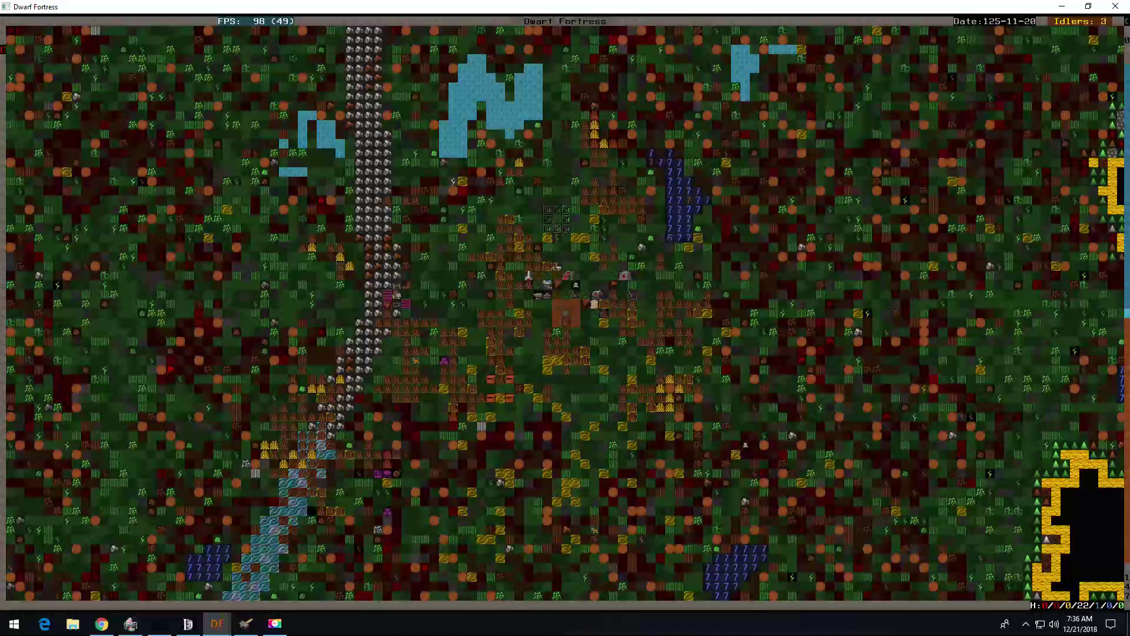
{"action": "key", "text": "shift+Down"}
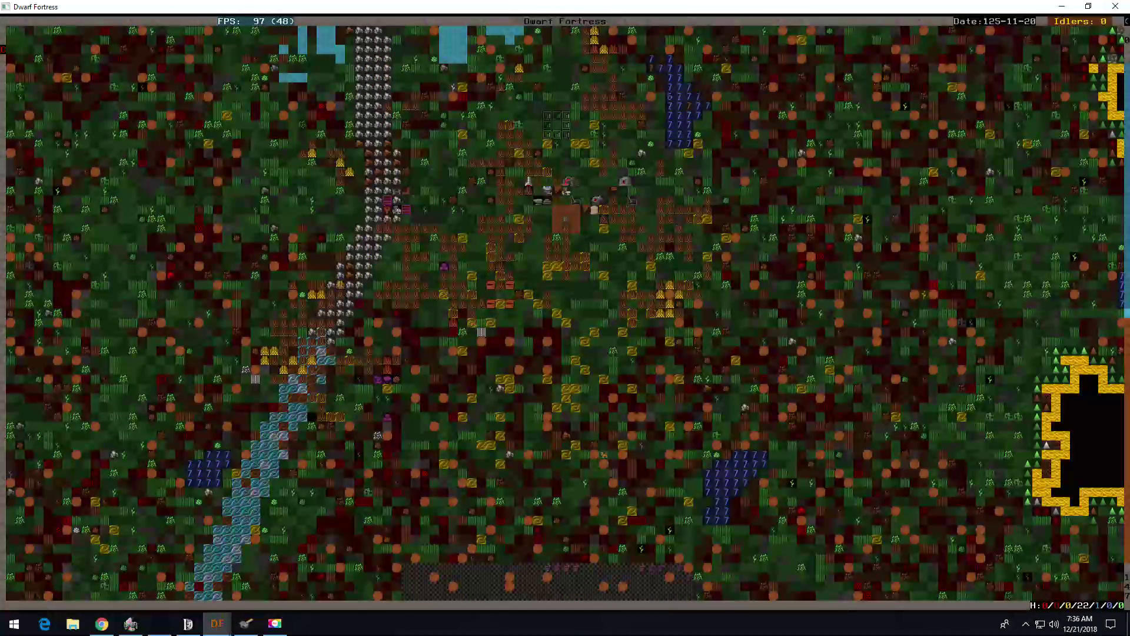
{"action": "key", "text": "shift+Right"}
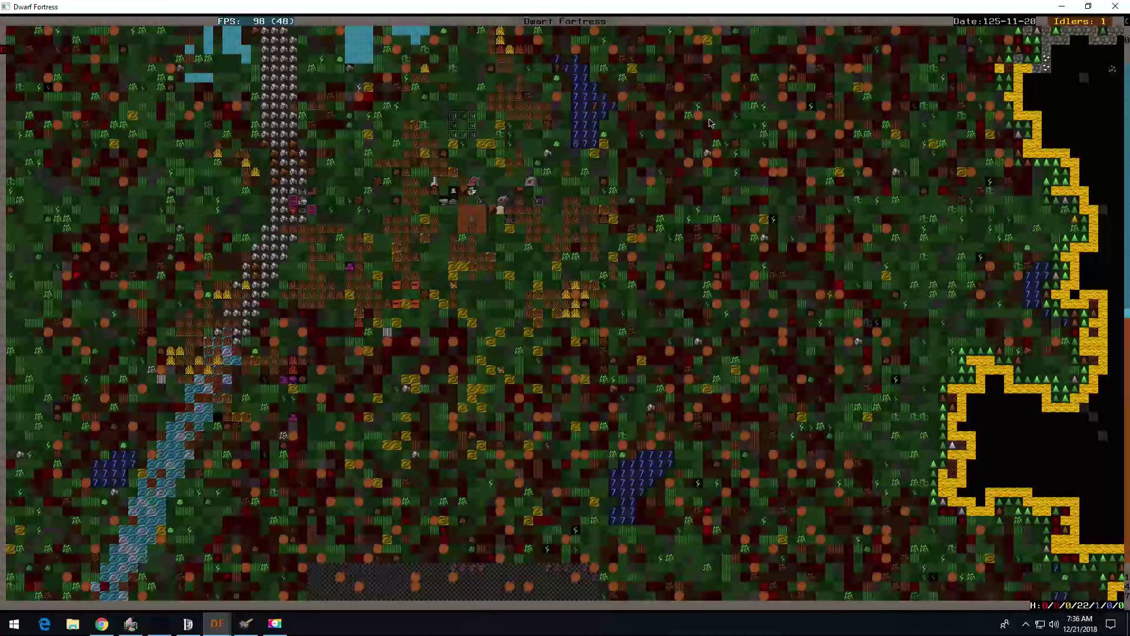
{"action": "key", "text": "q"}
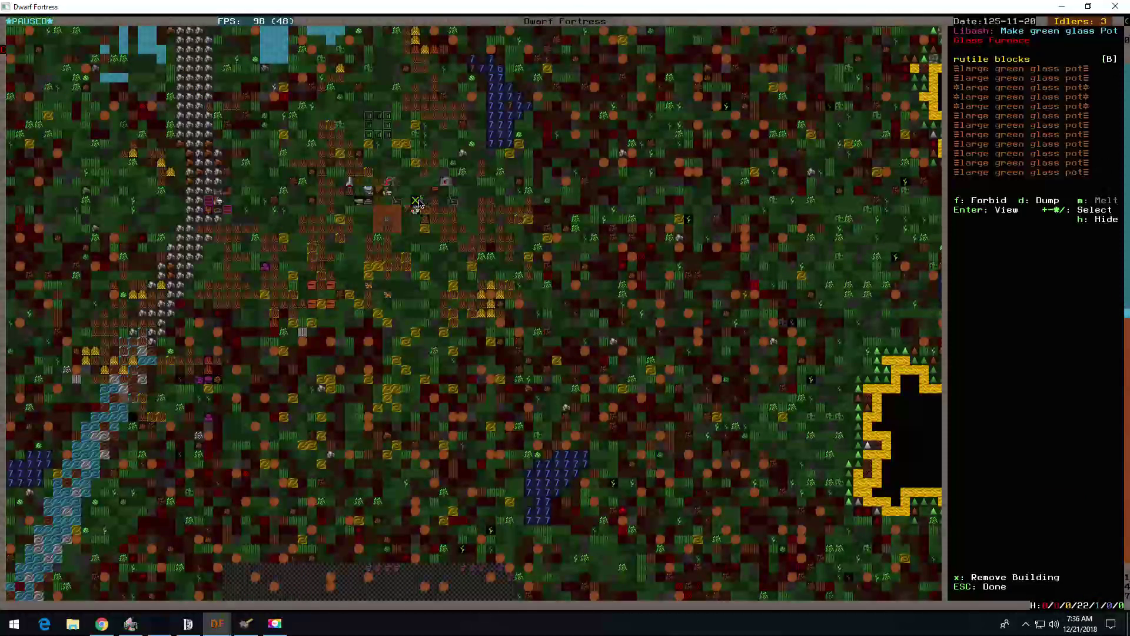
Step: View the furnace's green glass pot job and its stored rutile blocks and pots
{"action": "key", "text": "v"}
{"action": "key", "text": "Return"}
{"action": "key", "text": "Escape"}
{"action": "key", "text": "Escape"}
{"action": "key", "text": "Escape"}
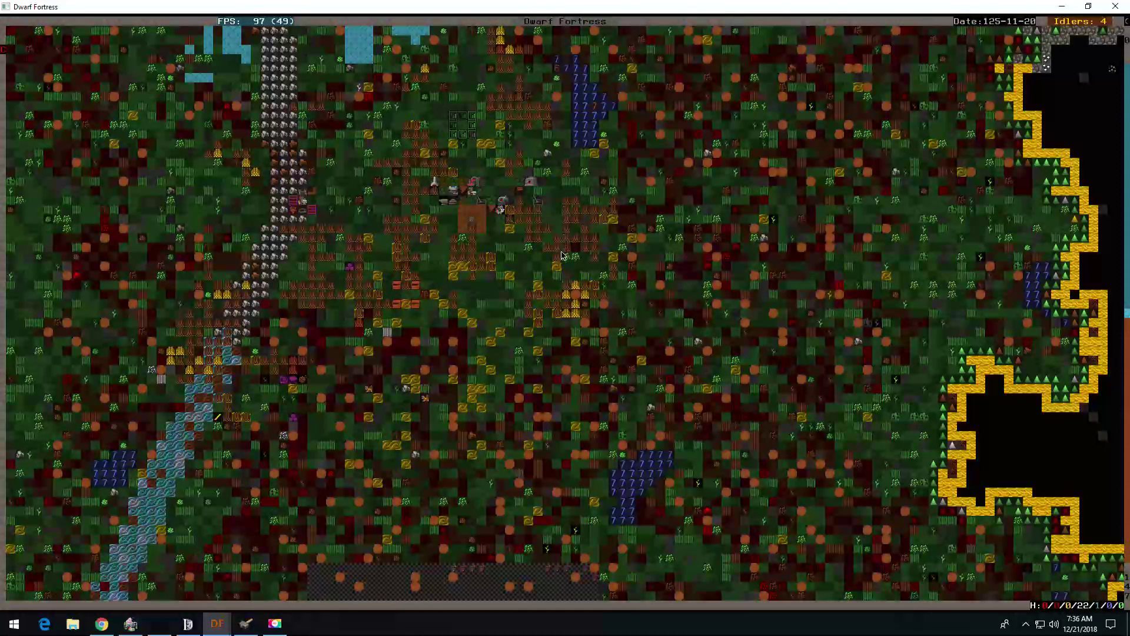
Step: Pan the surface, then drop to the underground fortress level
{"action": "key", "text": "shift+Left"}
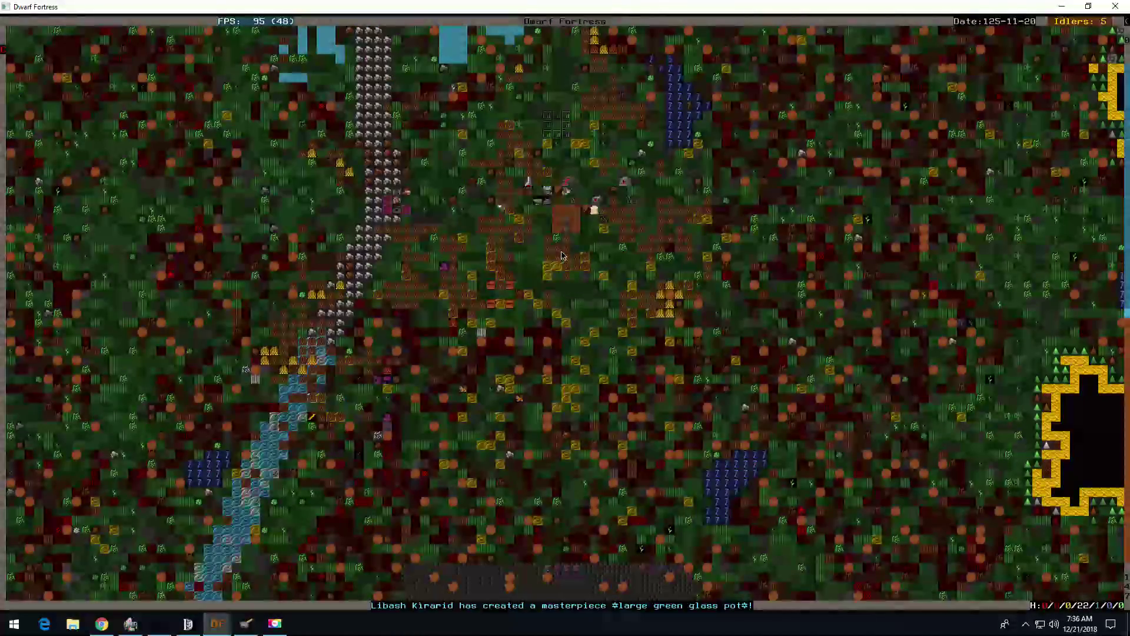
{"action": "key", "text": "shift+Down"}
{"action": "key", "text": "shift+Up"}
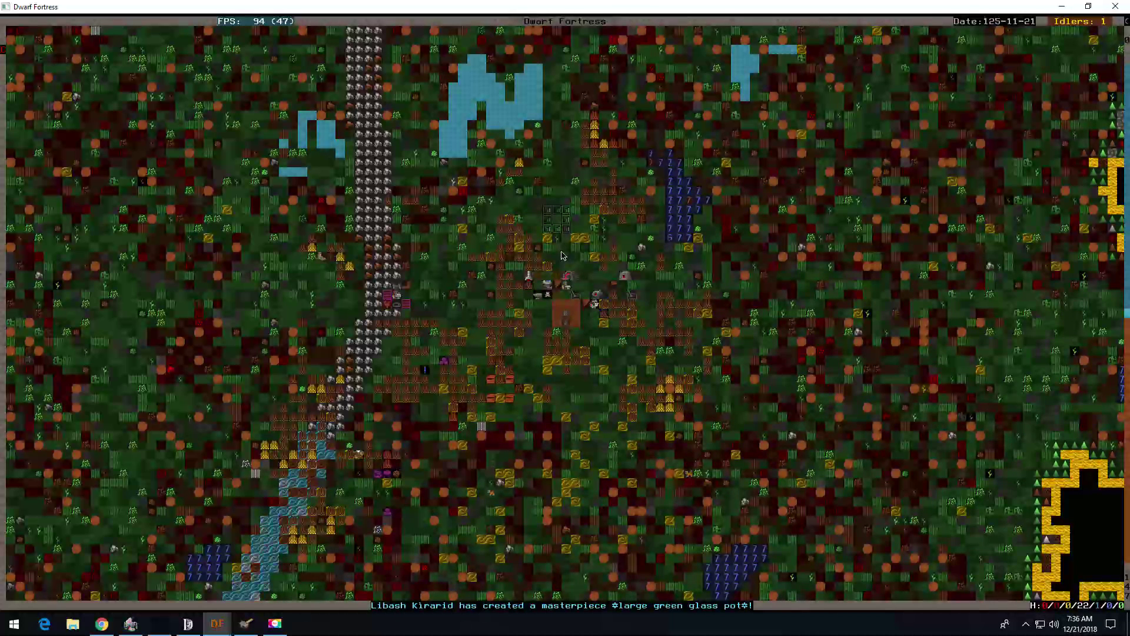
{"action": "key", "text": "shift+period"}
{"action": "key", "text": "shift+Down"}
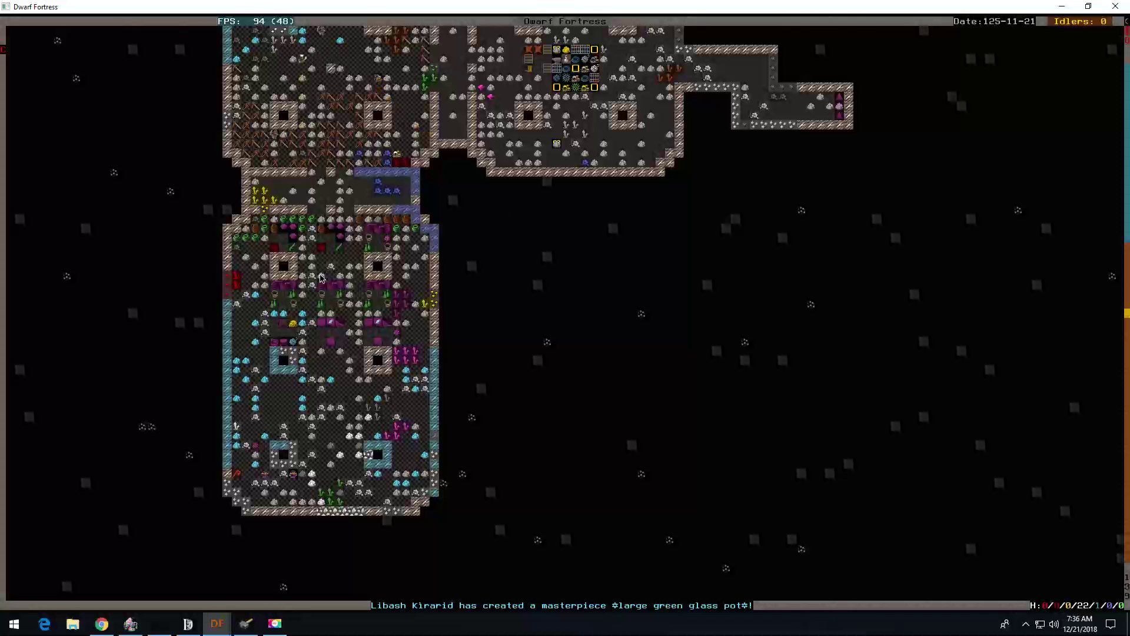
Step: Restrict the still's worker profile to the brewer only
{"action": "key", "text": "q"}
{"action": "key", "text": "shift+p"}
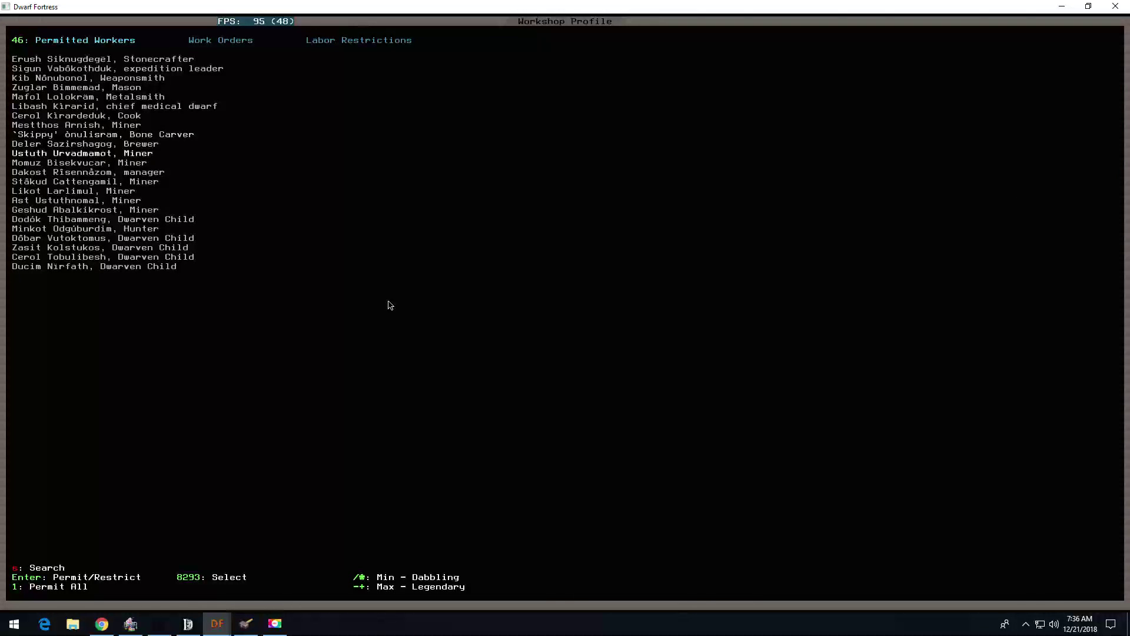
{"action": "key", "text": "1"}
{"action": "key", "text": "Up"}
{"action": "key", "text": "Return"}
{"action": "key", "text": "Escape"}
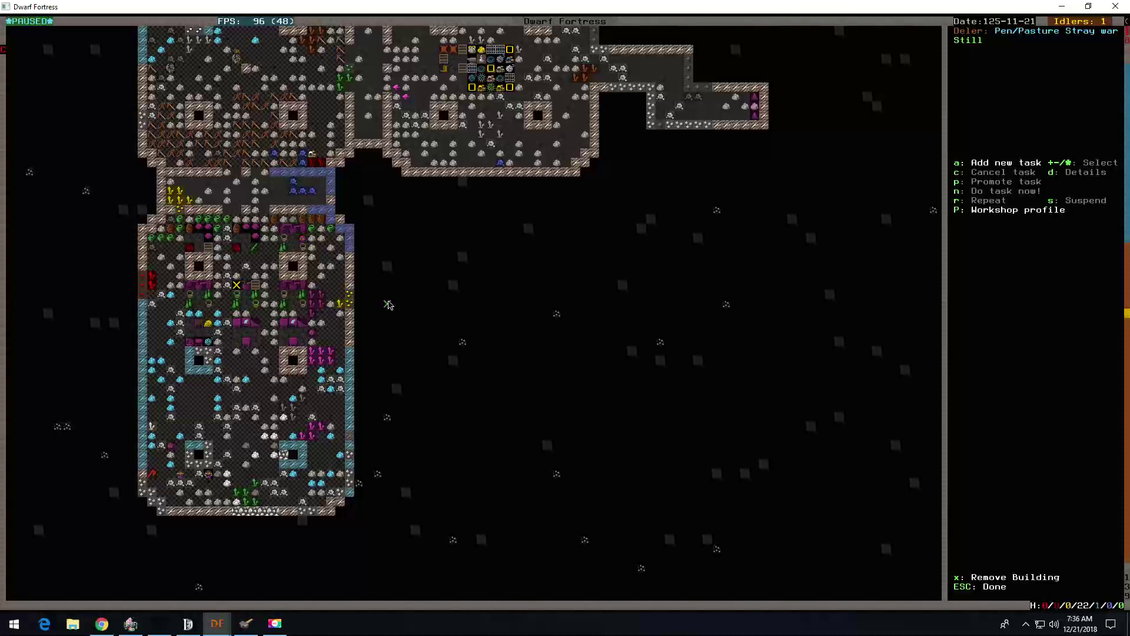
Step: Queue repeating Brew drink from plants and from fruit jobs, then resume the game
{"action": "key", "text": "a"}
{"action": "key", "text": "plus"}
{"action": "key", "text": "Return"}
{"action": "key", "text": "a"}
{"action": "key", "text": "plus"}
{"action": "key", "text": "plus"}
{"action": "key", "text": "Return"}
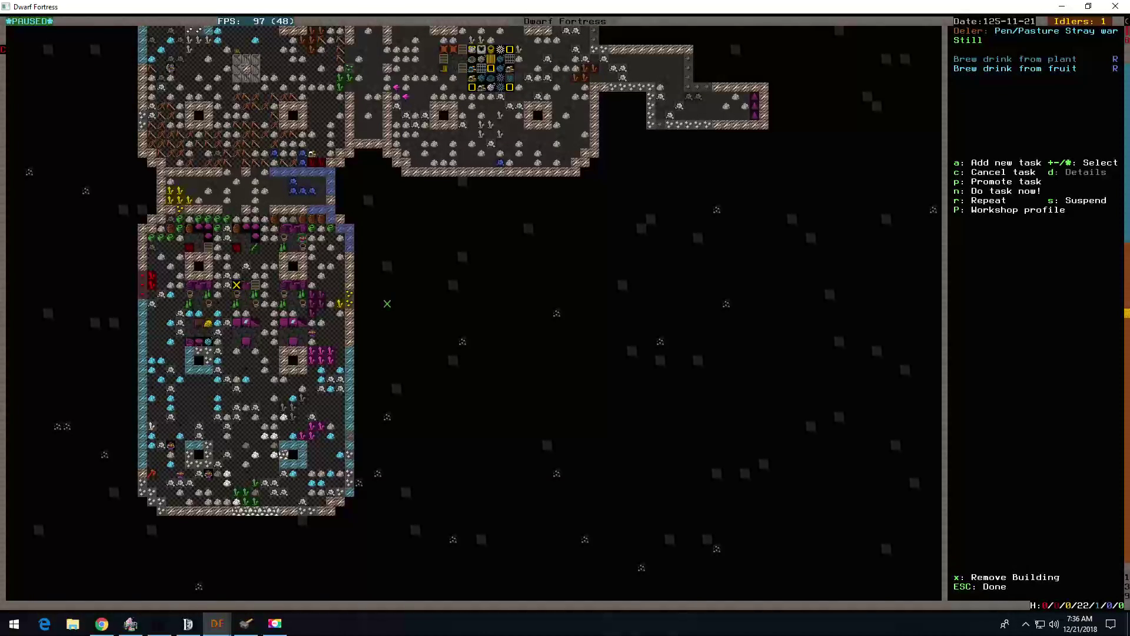
{"action": "key", "text": "Escape"}
{"action": "key", "text": "space"}
{"action": "key", "text": "F1"}
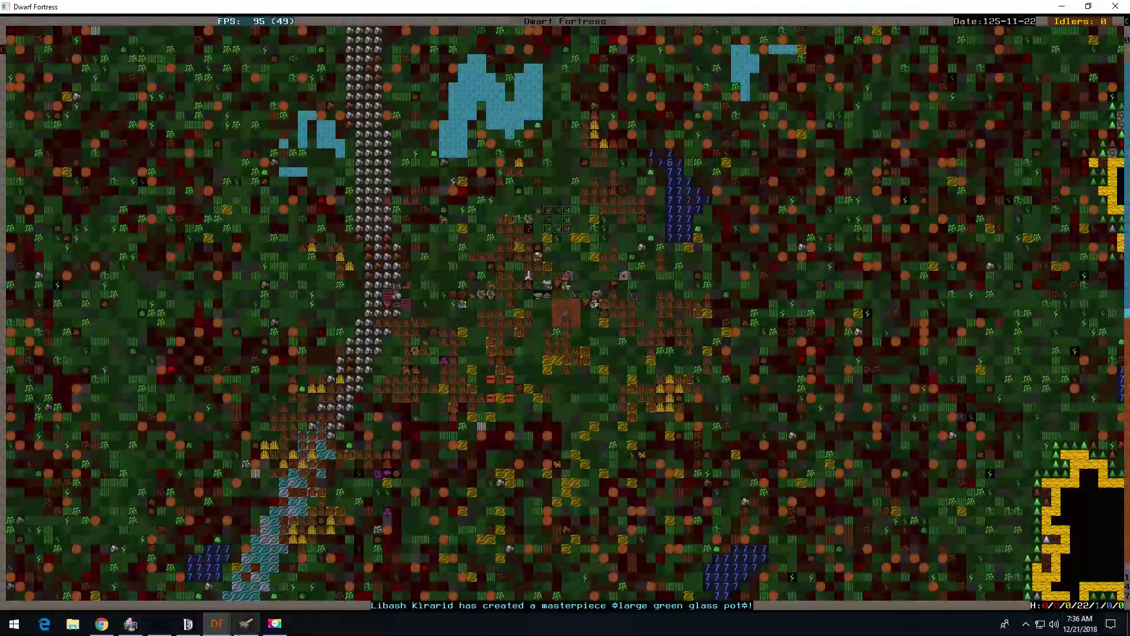
Step: Reload the dwarves' data in Dwarf Therapist and minimize it
{"action": "left_click", "coordinate": [239, 625]}
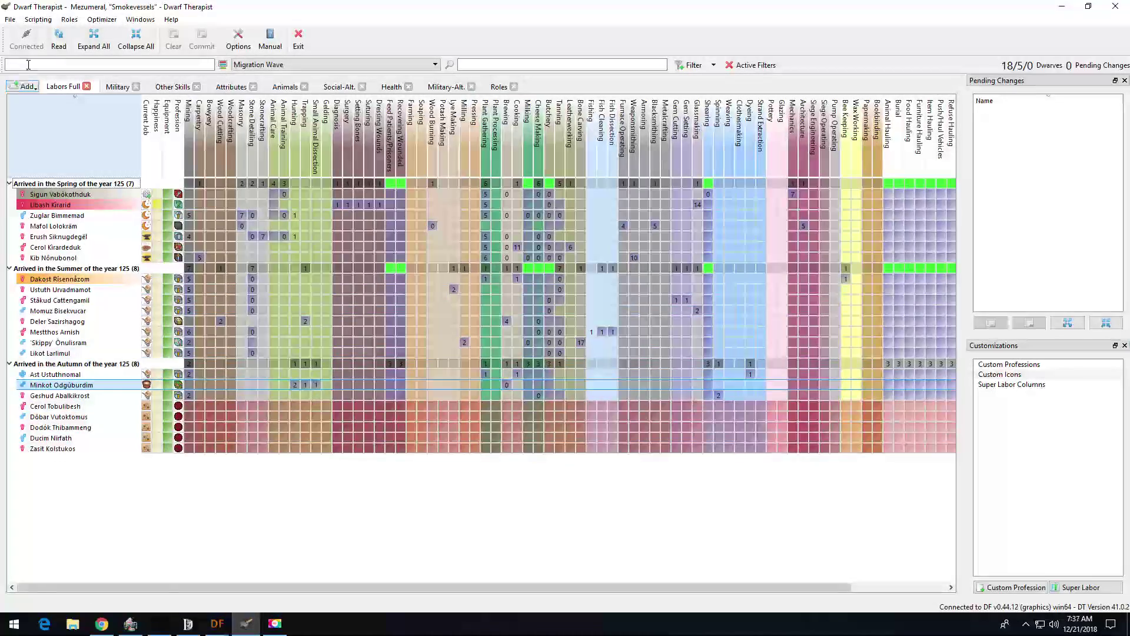
{"action": "left_click", "coordinate": [58, 40]}
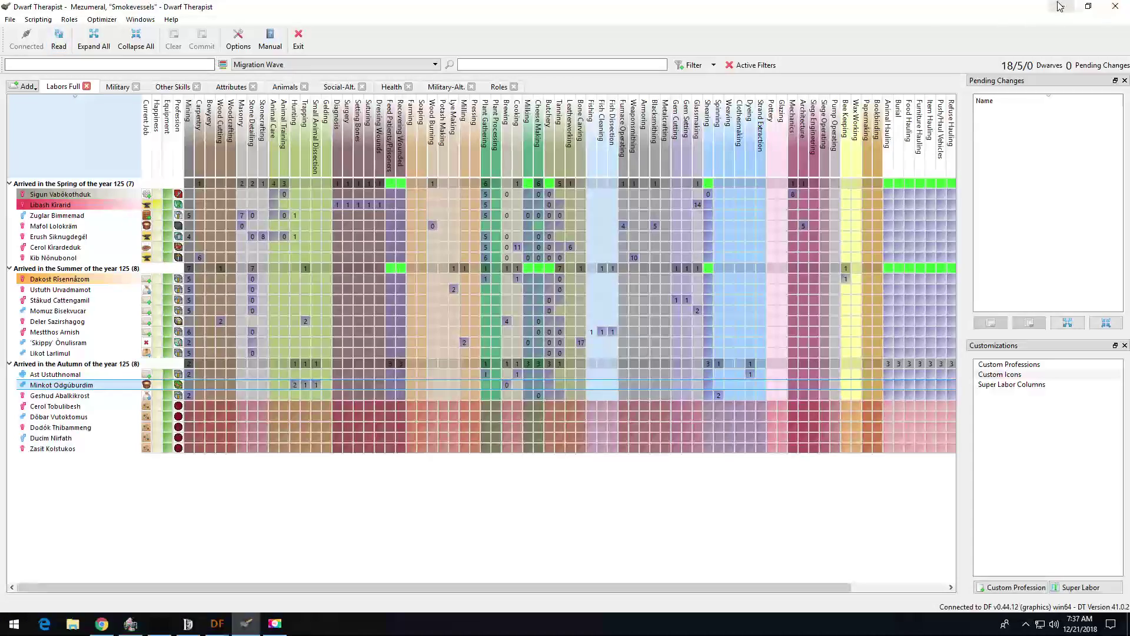
{"action": "left_click", "coordinate": [1061, 6]}
{"action": "scroll", "coordinate": [928, 257], "scroll_direction": "down", "scroll_amount": 3}
{"action": "scroll", "coordinate": [927, 258], "scroll_direction": "down", "scroll_amount": 1}
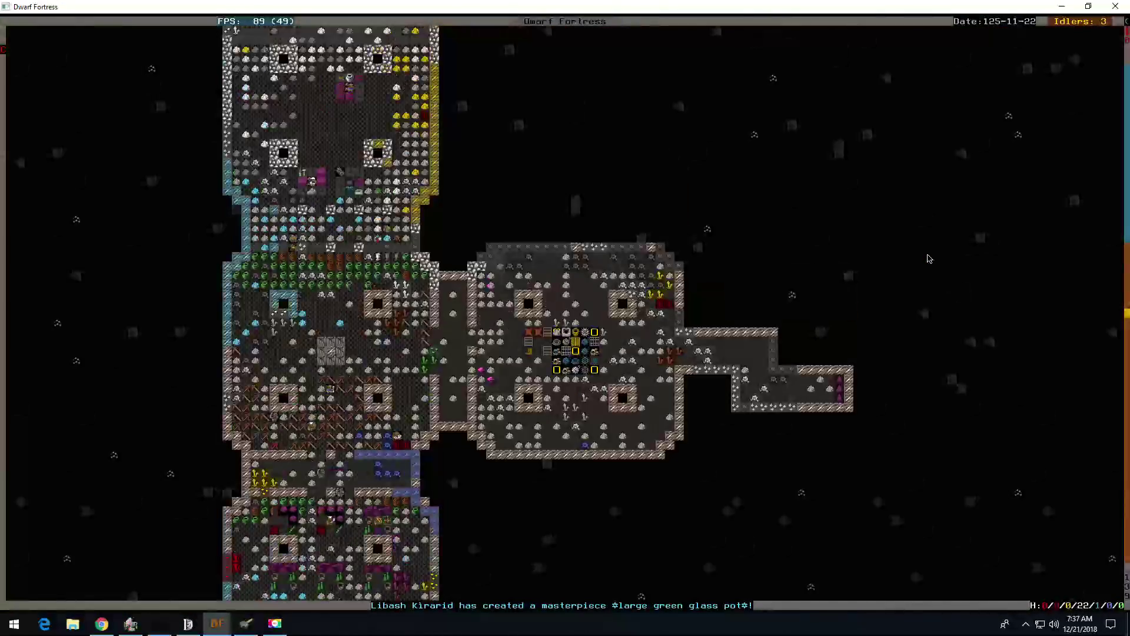
{"action": "scroll", "coordinate": [928, 258], "scroll_direction": "down", "scroll_amount": 1}
Step: Pause and place a table and a granite throne beside the corridor
{"action": "key", "text": "space"}
{"action": "scroll", "coordinate": [928, 258], "scroll_direction": "up", "scroll_amount": 1}
{"action": "key", "text": "shift+Right"}
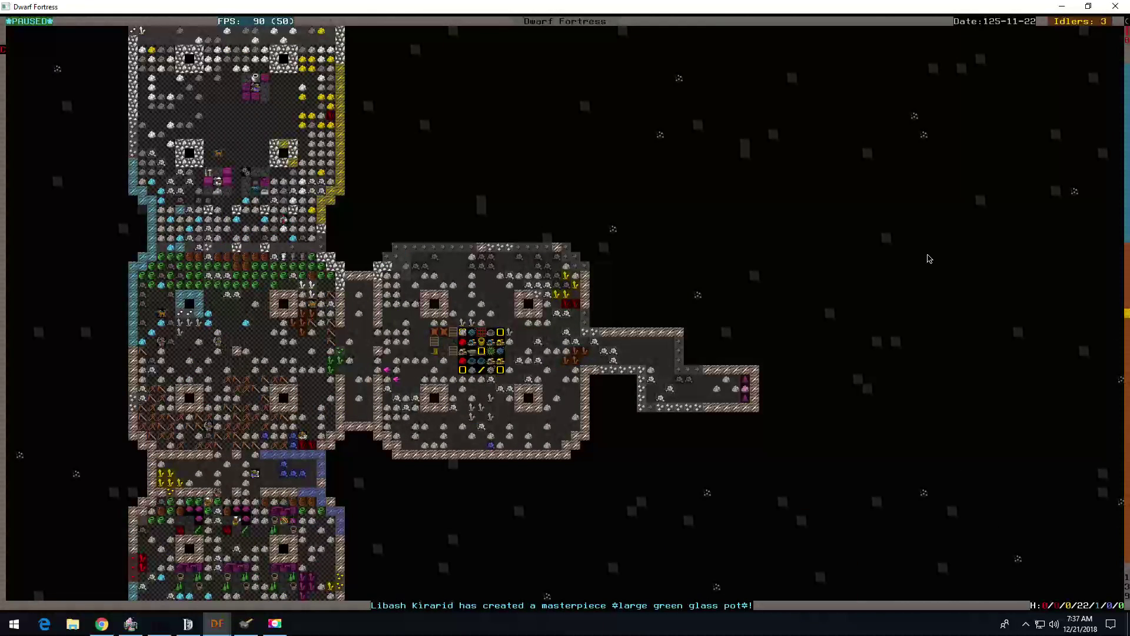
{"action": "key", "text": "b"}
{"action": "key", "text": "t"}
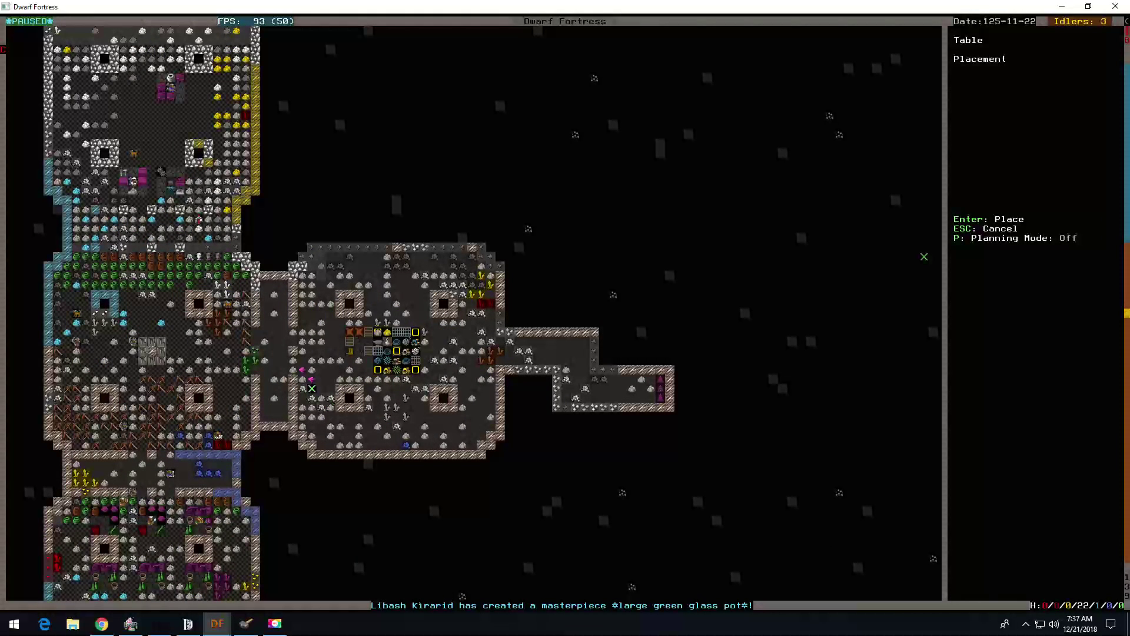
{"action": "key", "text": "Return"}
{"action": "key", "text": "Return"}
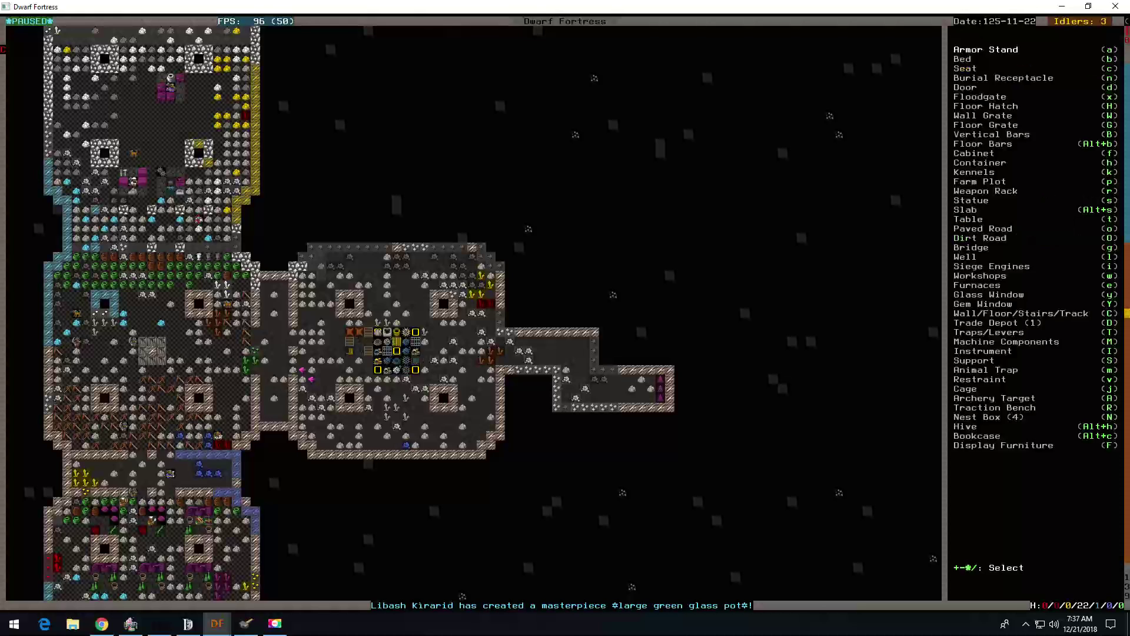
{"action": "key", "text": "c"}
{"action": "key", "text": "Return"}
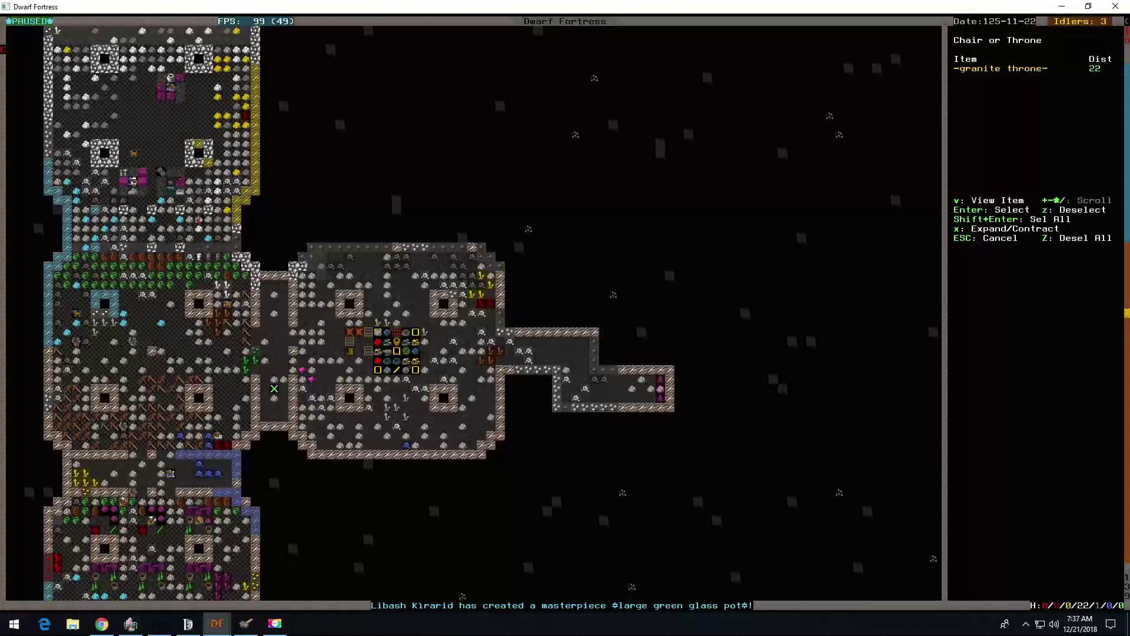
{"action": "key", "text": "Return"}
{"action": "key", "text": "Escape"}
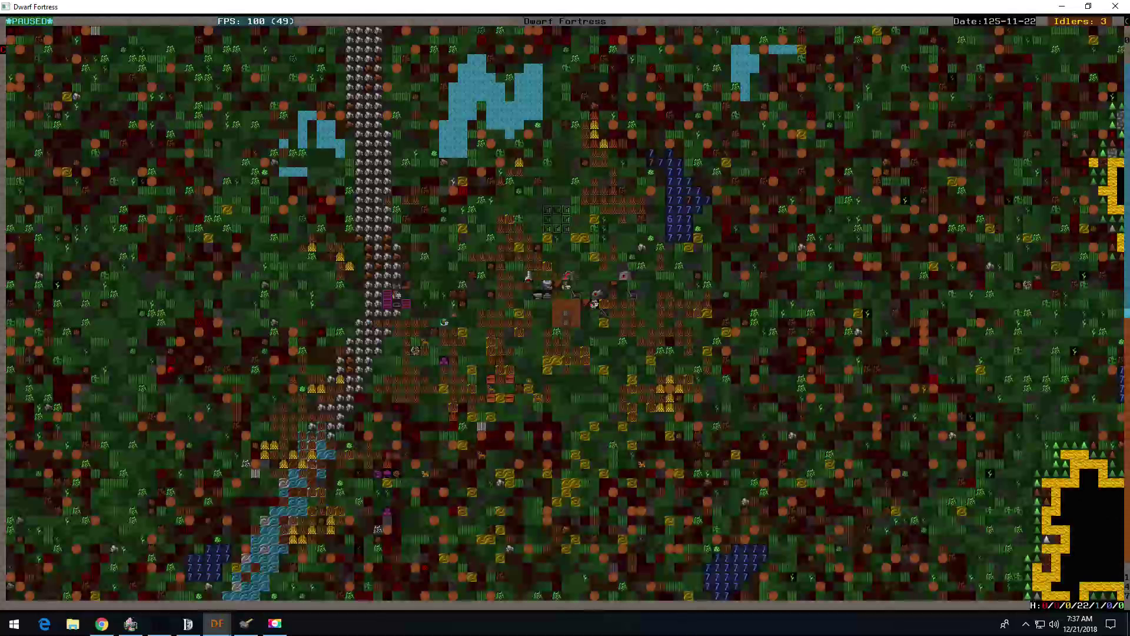
Step: Survey the surface map, then return to the fortress level
{"action": "key", "text": "less"}
{"action": "key", "text": "less"}
{"action": "key", "text": "less"}
{"action": "key", "text": "shift+Up"}
{"action": "key", "text": "shift+Up"}
{"action": "key", "text": "shift+Down"}
{"action": "key", "text": "shift+Down"}
{"action": "key", "text": "shift+Down"}
{"action": "key", "text": "shift+Right"}
{"action": "key", "text": "shift+Right"}
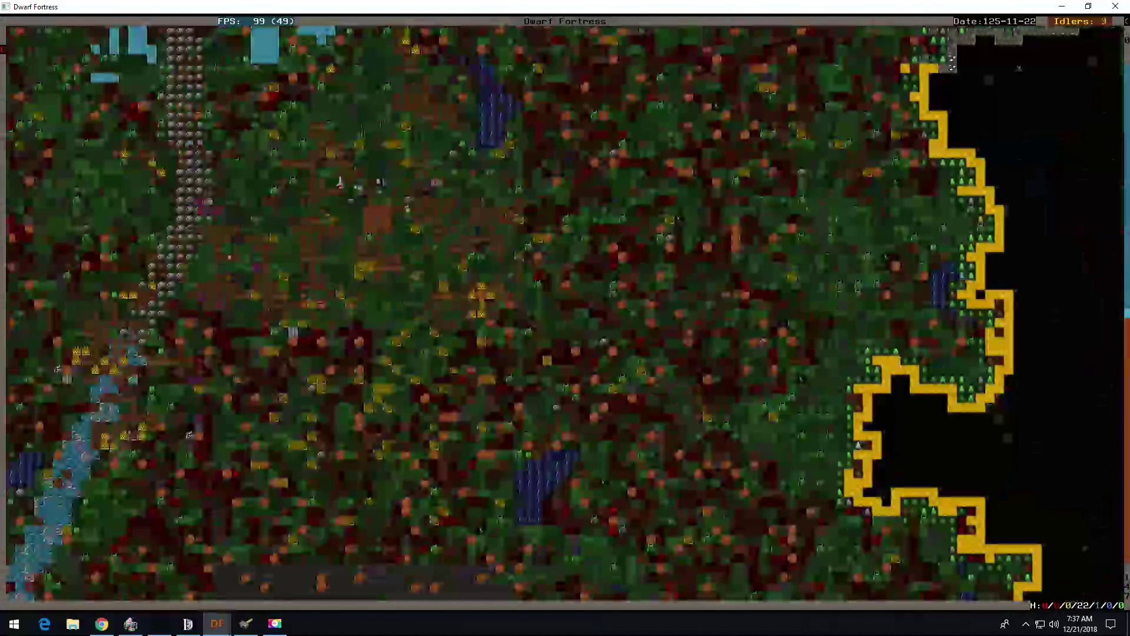
{"action": "key", "text": "shift+Left"}
{"action": "key", "text": "shift+Left"}
{"action": "key", "text": "shift+Up"}
{"action": "key", "text": "shift+Up"}
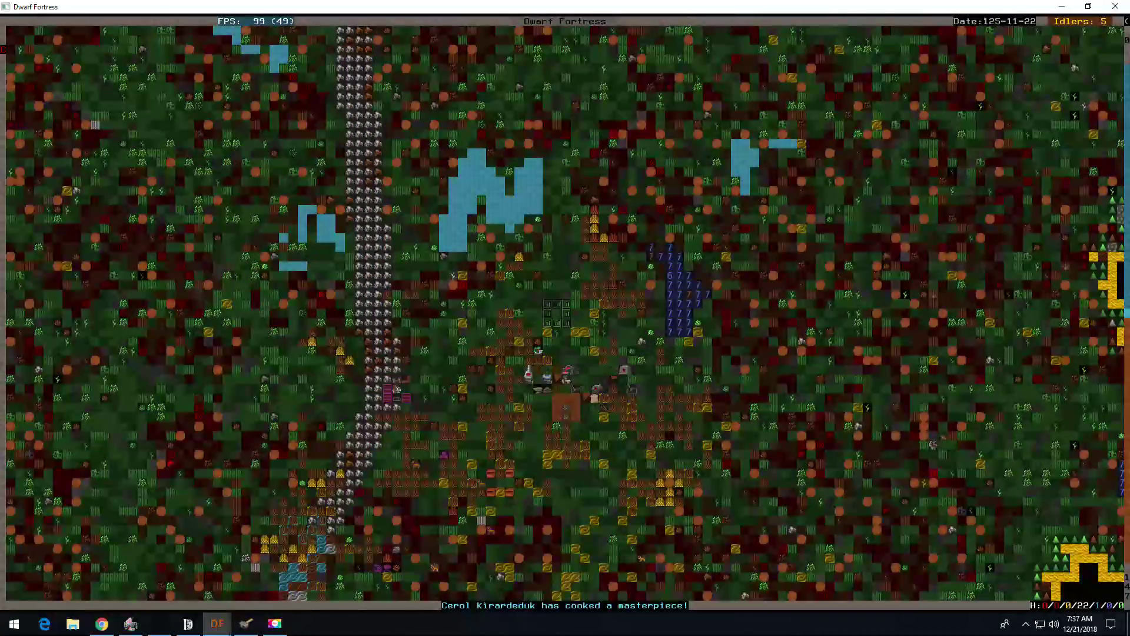
{"action": "key", "text": "shift+Right"}
{"action": "key", "text": "shift+Right"}
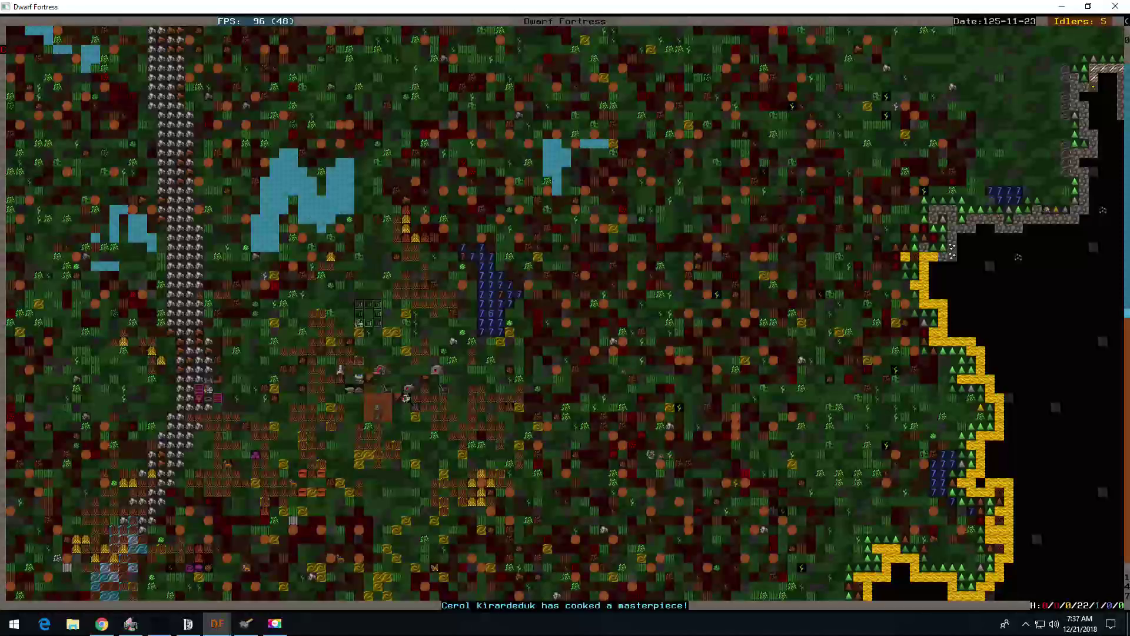
{"action": "key", "text": "shift+Down"}
{"action": "key", "text": "shift+Left"}
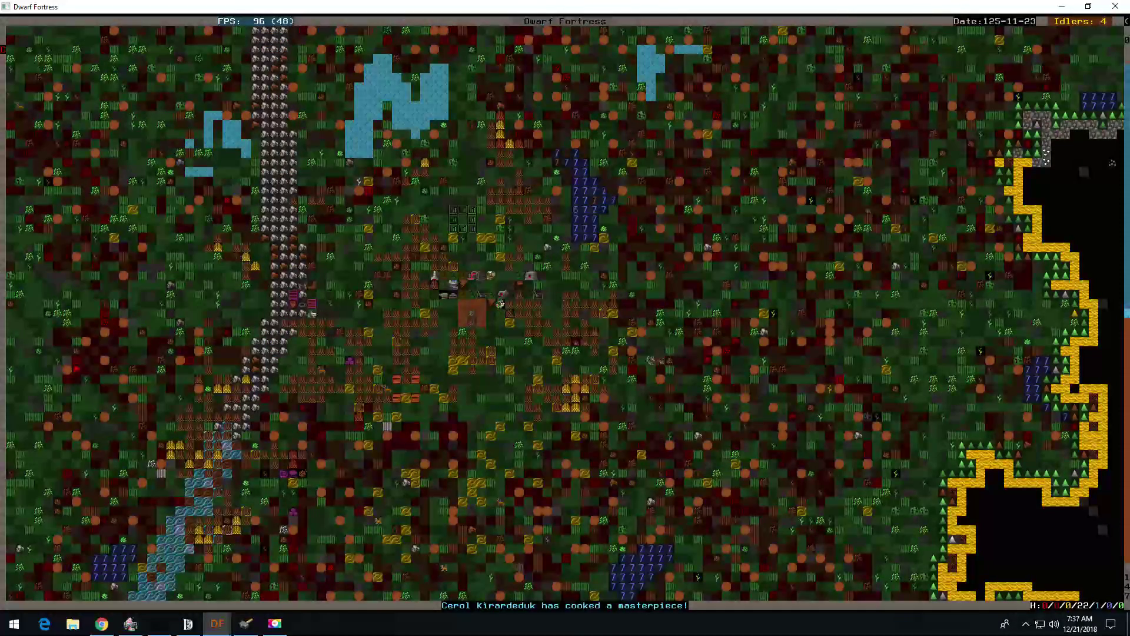
{"action": "key", "text": "shift+period"}
Step: Make the granite throne a throne room owned by the manager
{"action": "key", "text": "q"}
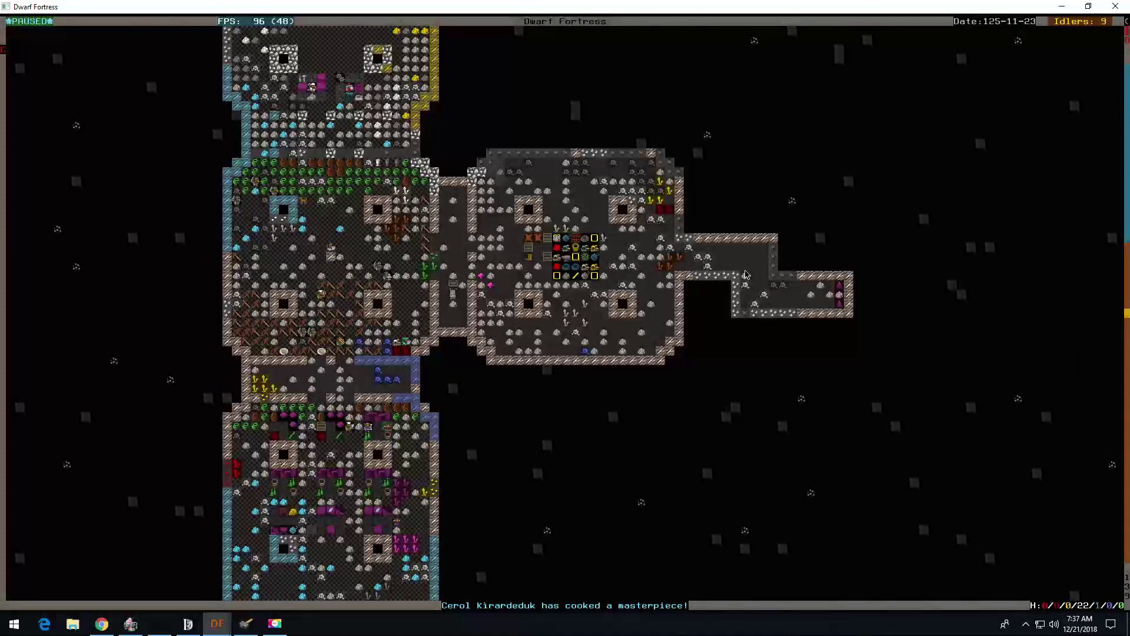
{"action": "key", "text": "Tab"}
{"action": "key", "text": "r"}
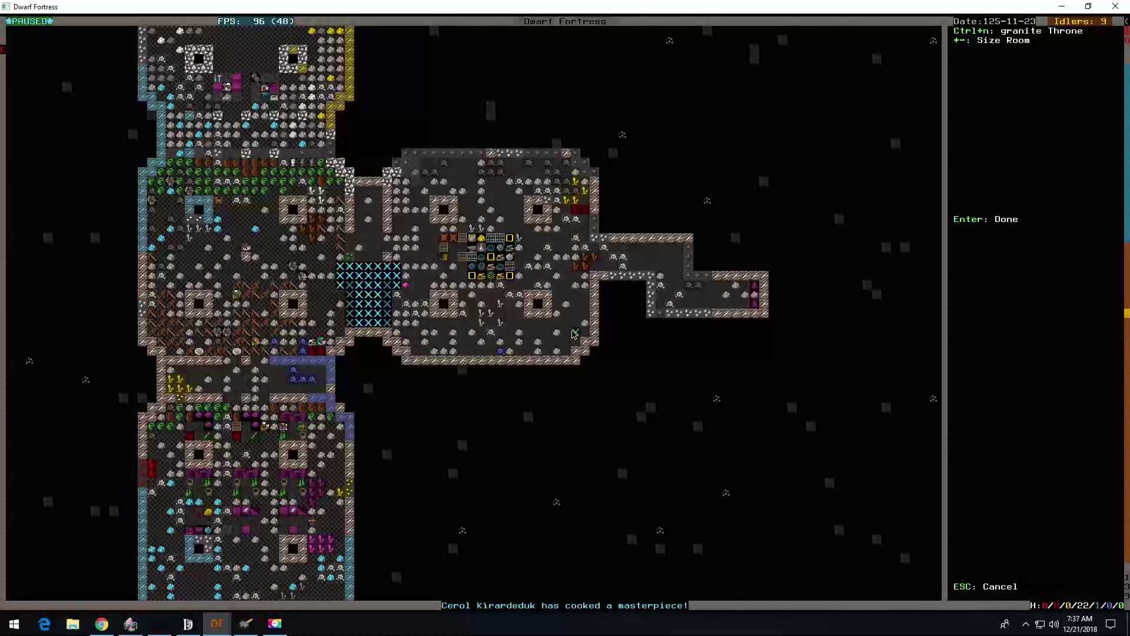
{"action": "key", "text": "Return"}
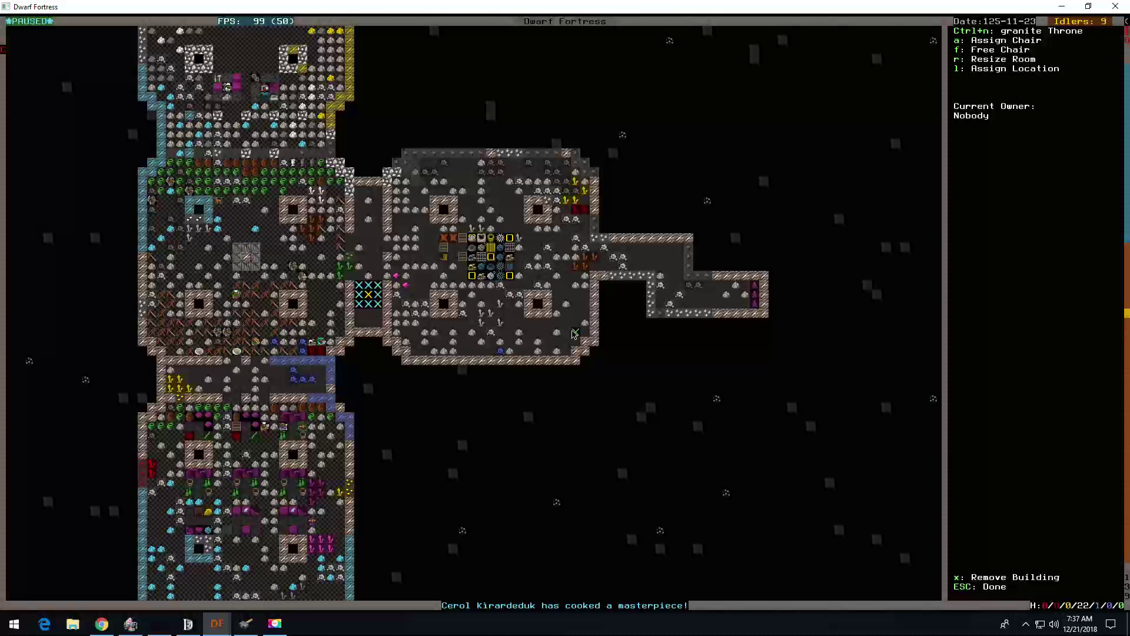
{"action": "key", "text": "a"}
{"action": "key", "text": "Down"}
{"action": "key", "text": "Down"}
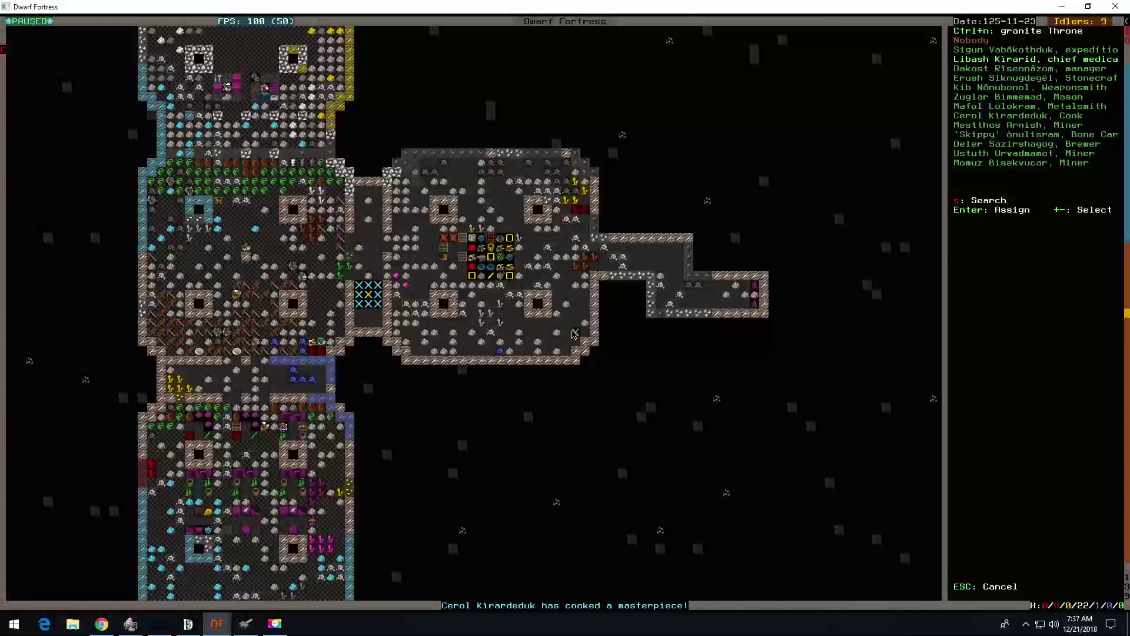
{"action": "key", "text": "Down"}
{"action": "key", "text": "Return"}
Step: Close the throne room panel and options menu, and check the fortress status overview
{"action": "key", "text": "Escape"}
{"action": "key", "text": "Escape"}
{"action": "key", "text": "Escape"}
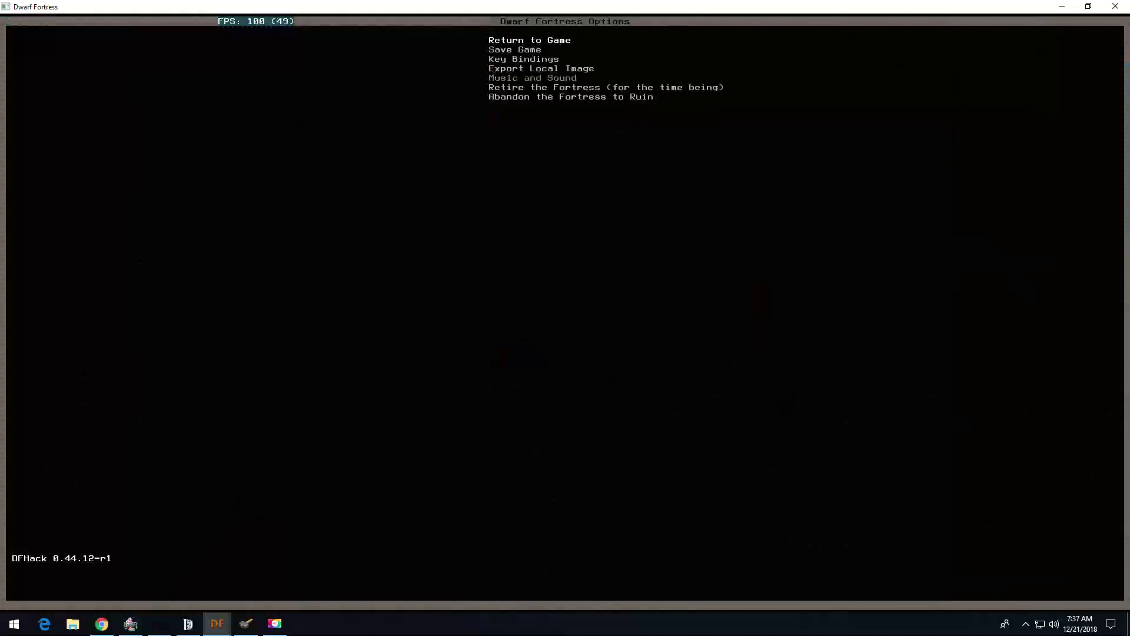
{"action": "key", "text": "Escape"}
{"action": "key", "text": "z"}
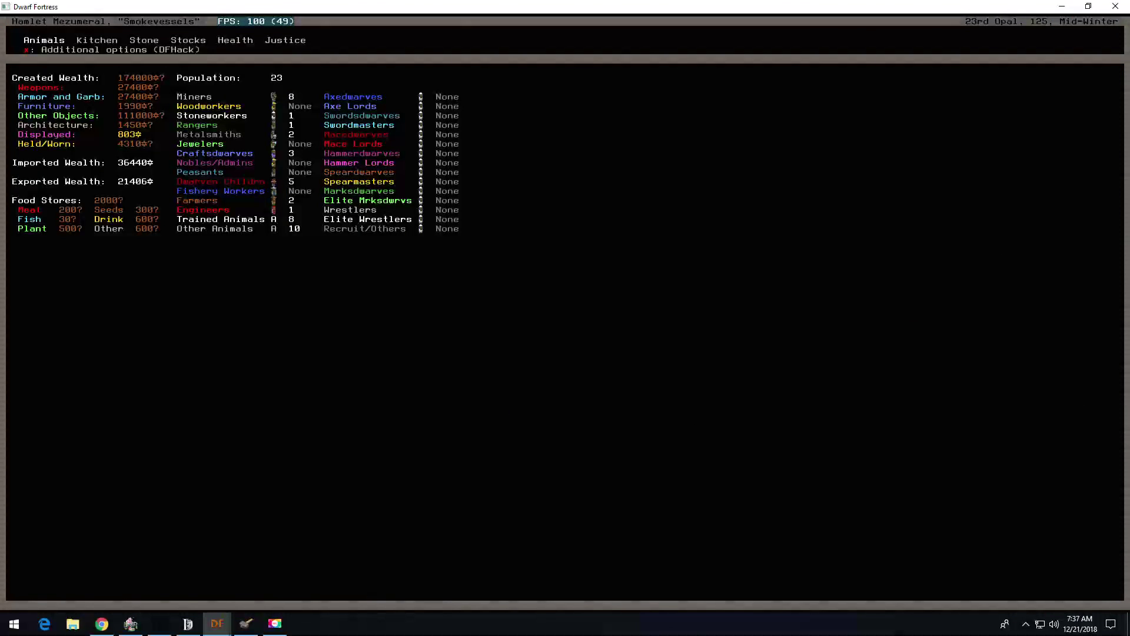
{"action": "key", "text": "Escape"}
Step: Appoint the manager as bookkeeper after reviewing precision settings, then return to the surface
{"action": "key", "text": "n"}
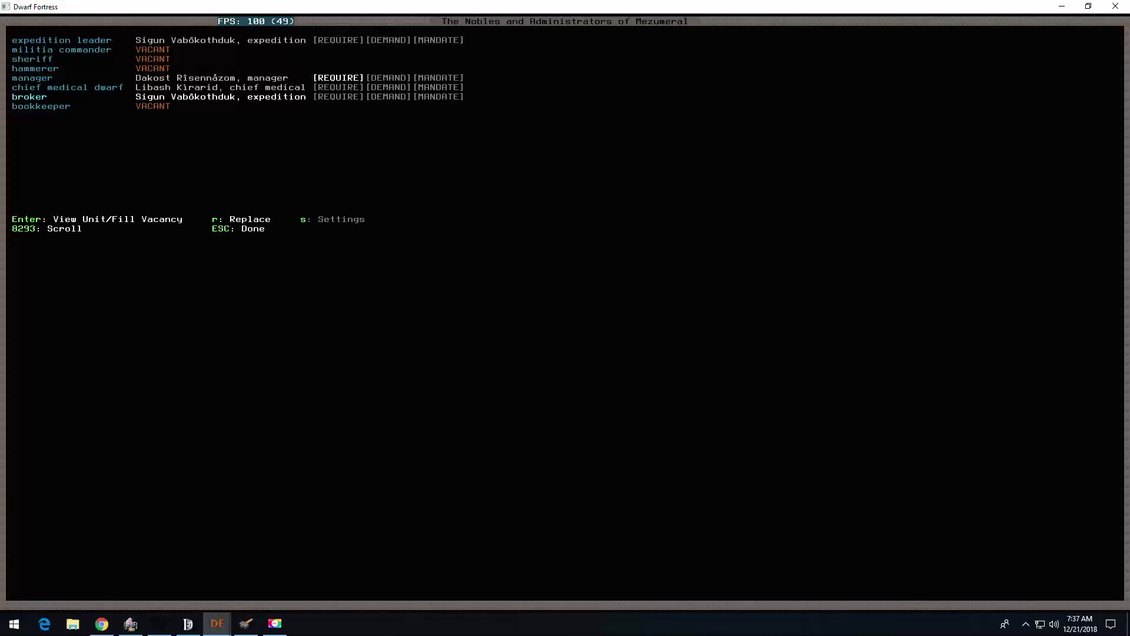
{"action": "key", "text": "Down"}
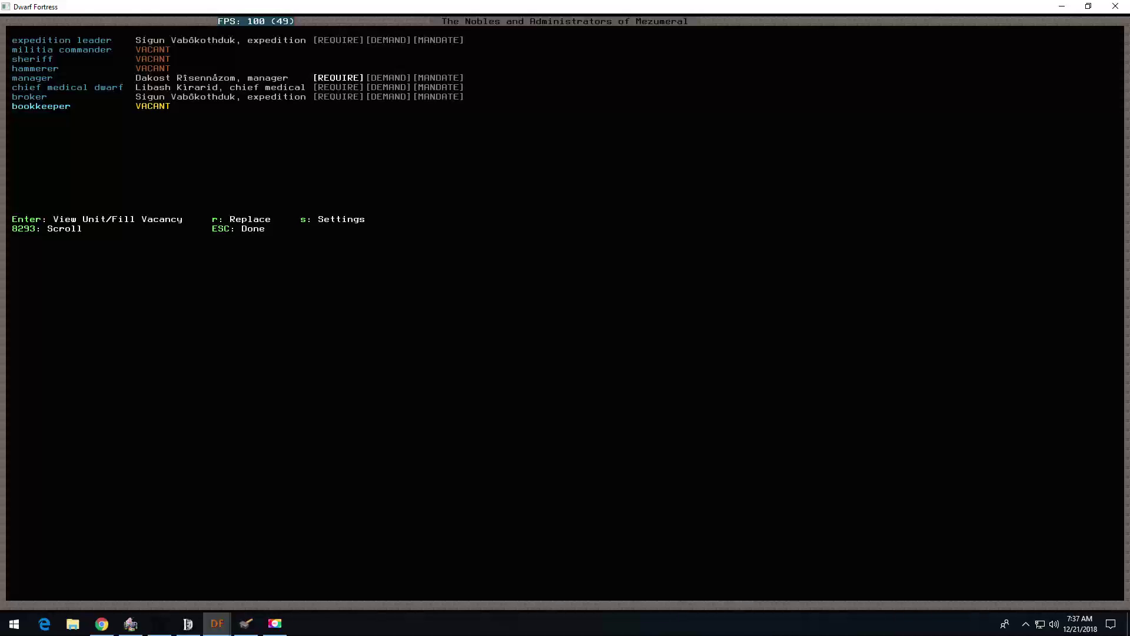
{"action": "key", "text": "s"}
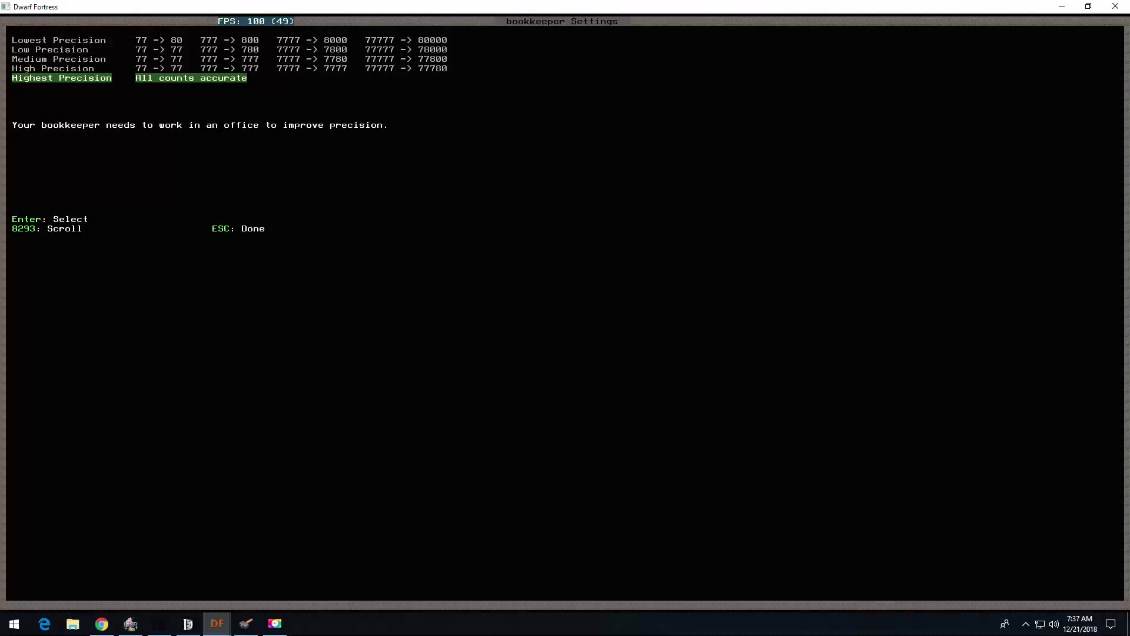
{"action": "key", "text": "Return"}
{"action": "key", "text": "Return"}
{"action": "key", "text": "Down"}
{"action": "key", "text": "Down"}
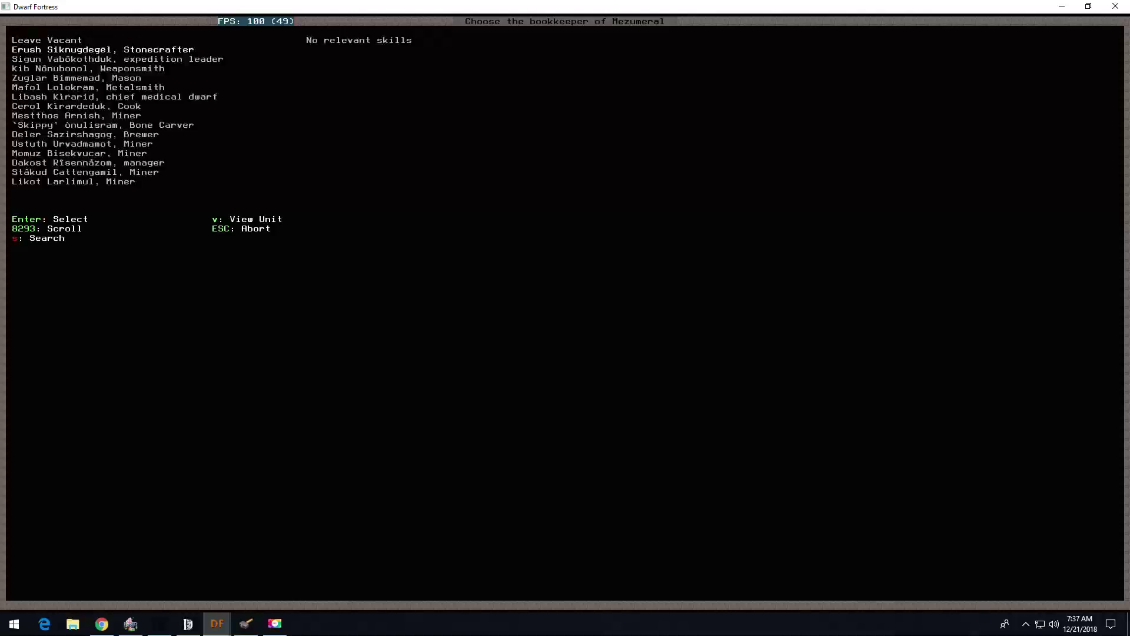
{"action": "key", "text": "Down"}
{"action": "key", "text": "Up"}
{"action": "key", "text": "Up"}
{"action": "key", "text": "Up"}
{"action": "key", "text": "Up"}
{"action": "key", "text": "Up"}
{"action": "key", "text": "Up"}
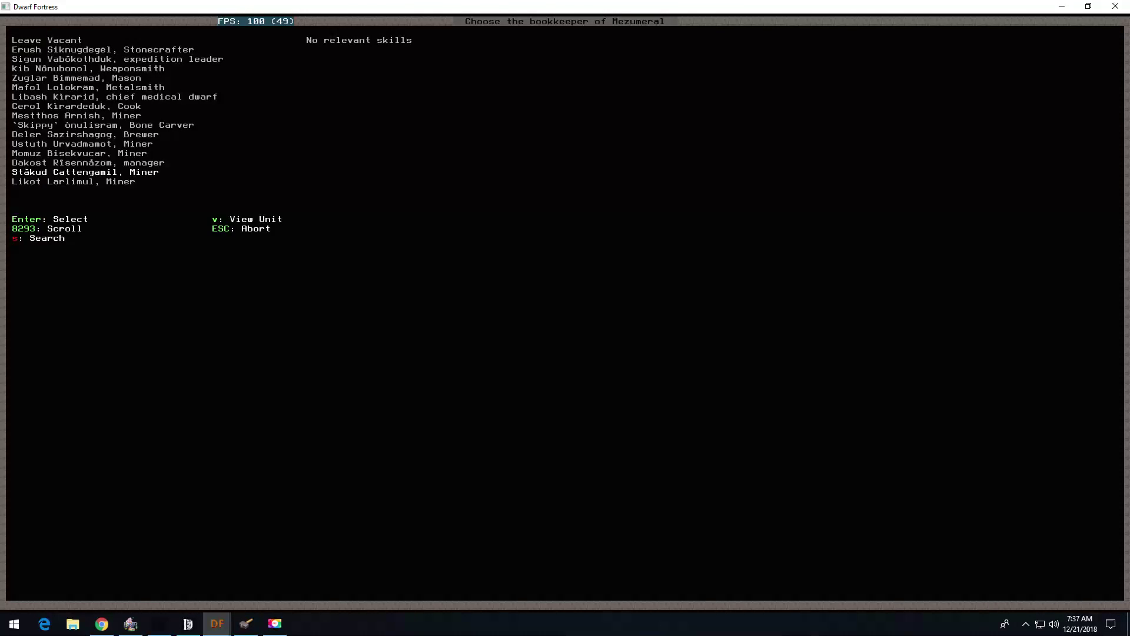
{"action": "key", "text": "Up"}
{"action": "key", "text": "Return"}
{"action": "key", "text": "Escape"}
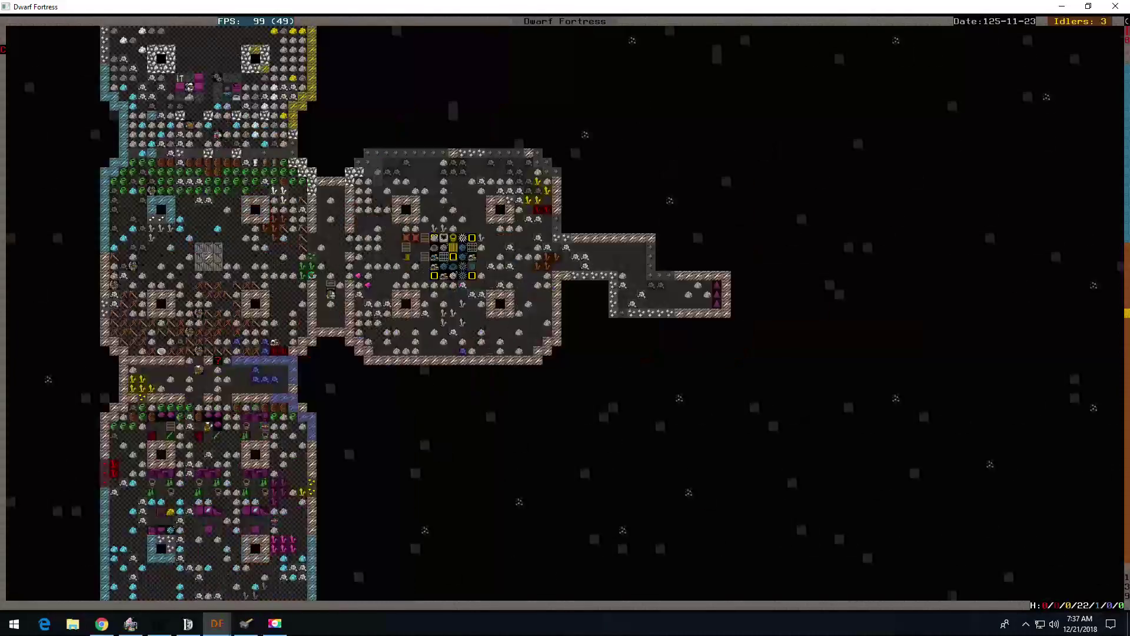
{"action": "key", "text": "shift+comma"}
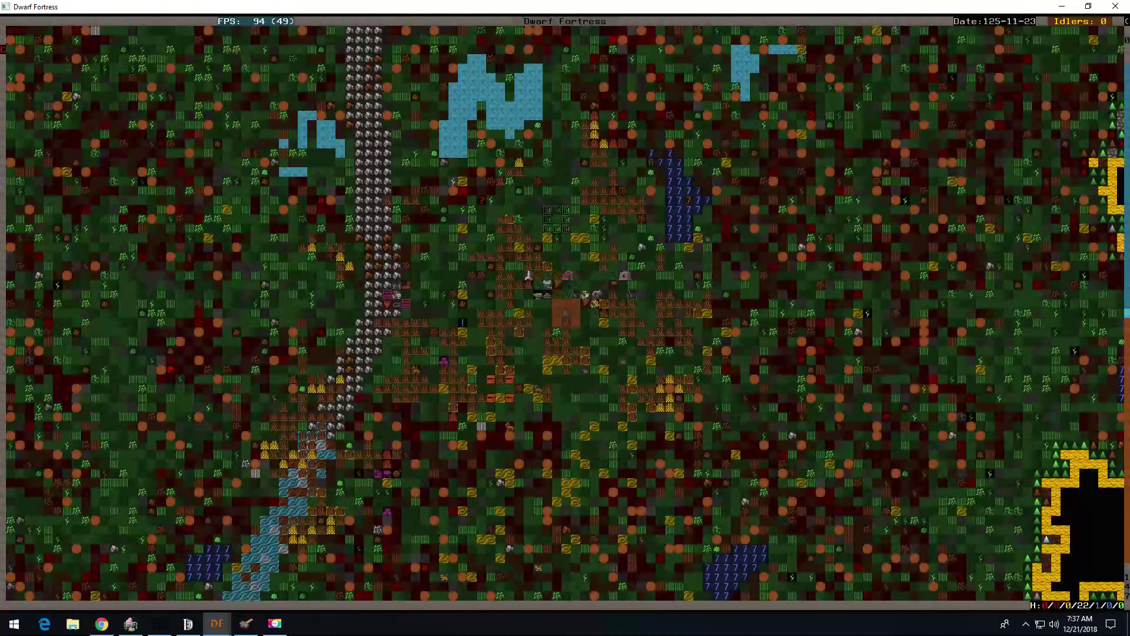
Step: Descend to the underground fortress and start placing a burial receptacle from the build menu
{"action": "key", "text": "shift+Right"}
{"action": "key", "text": "shift+Down"}
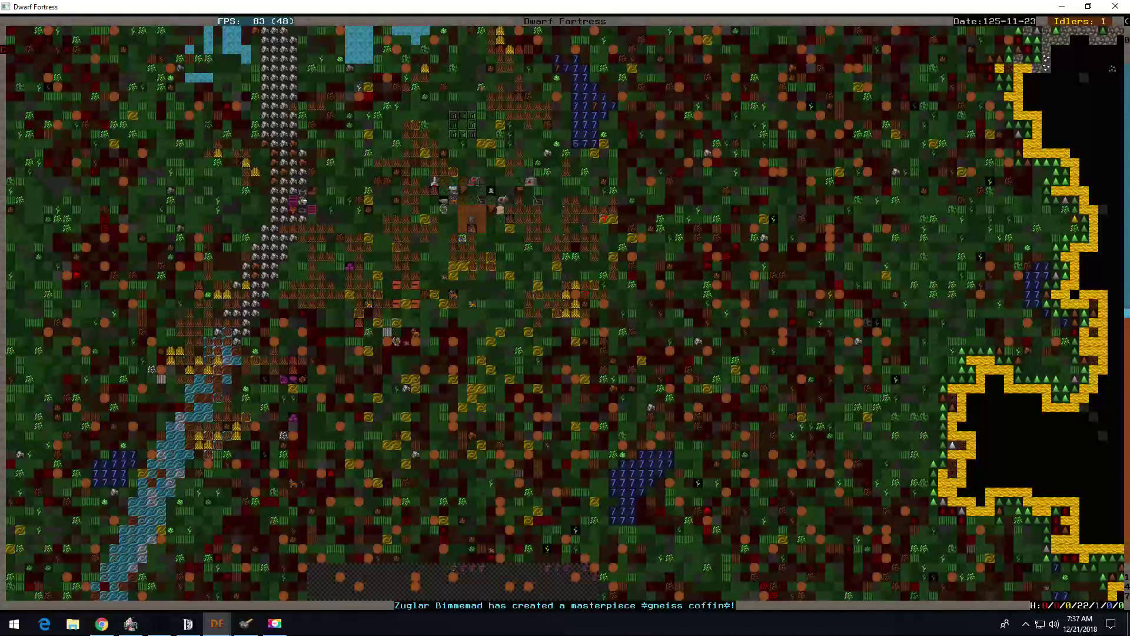
{"action": "key", "text": "shift+Down"}
{"action": "key", "text": "shift+period"}
{"action": "key", "text": "space"}
{"action": "key", "text": "shift+period"}
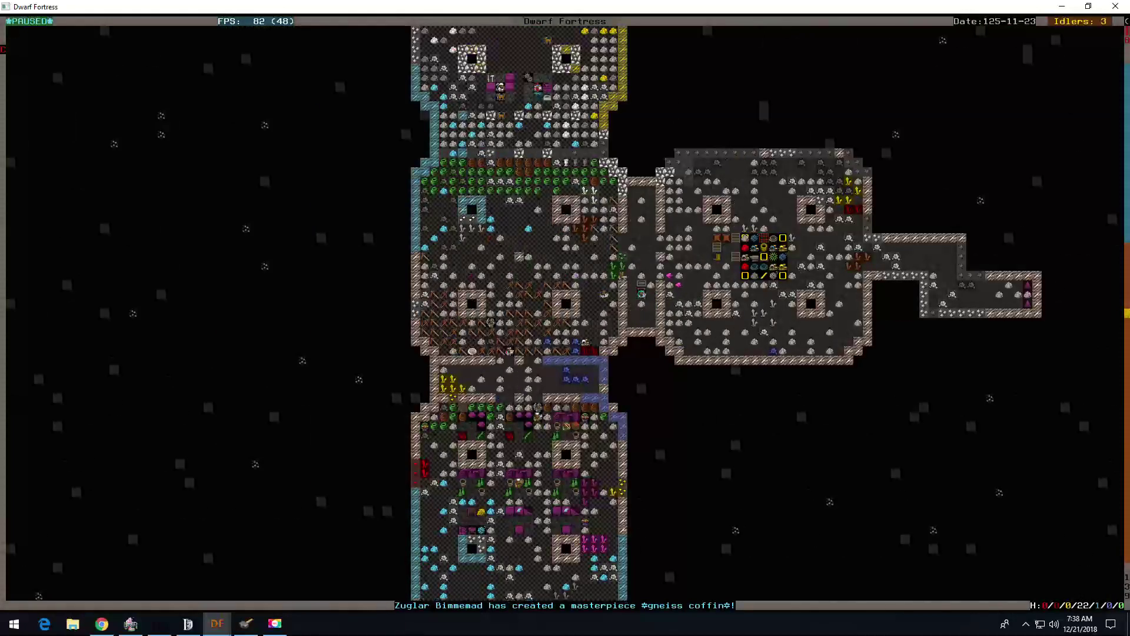
{"action": "key", "text": "shift+period"}
{"action": "key", "text": "shift+period"}
{"action": "key", "text": "shift+Left"}
{"action": "key", "text": "shift+Left"}
{"action": "key", "text": "shift+Left"}
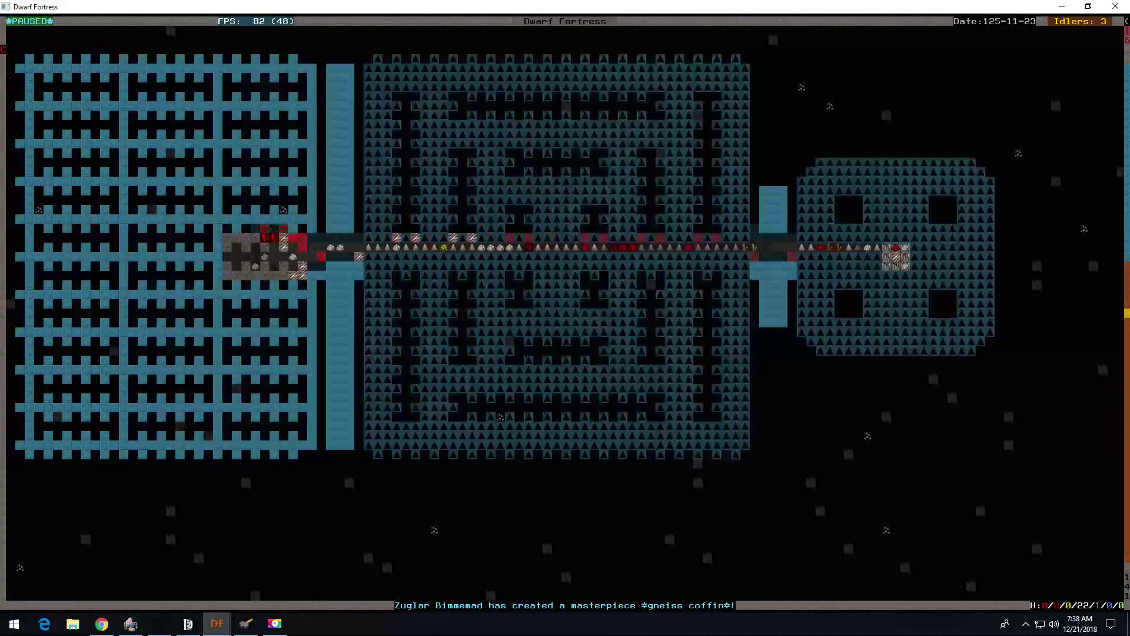
{"action": "key", "text": "b"}
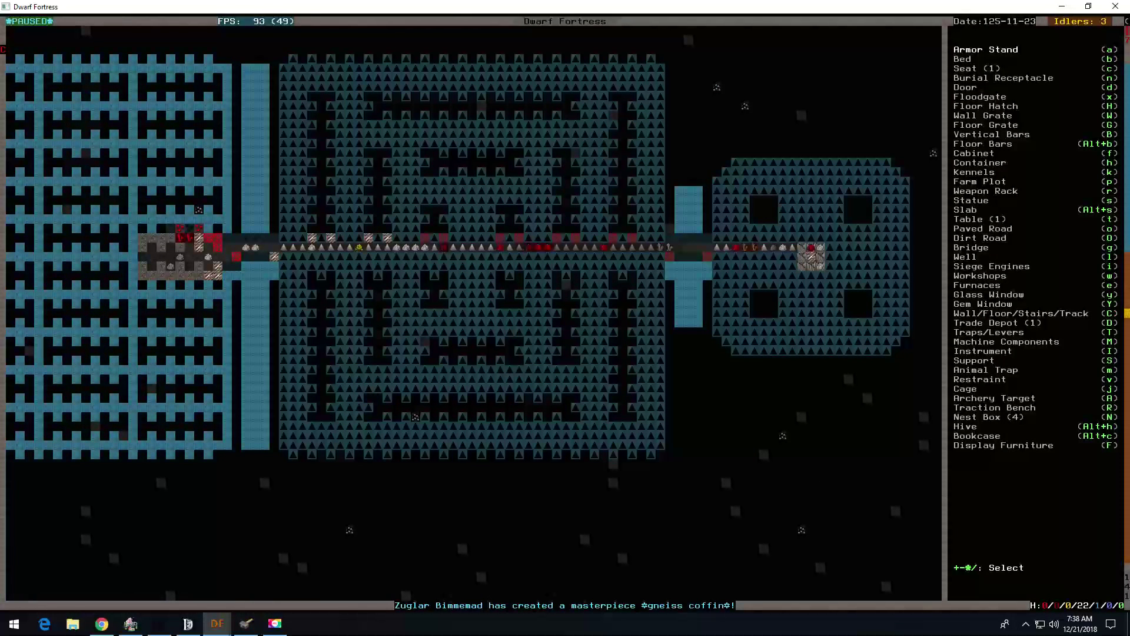
{"action": "key", "text": "n"}
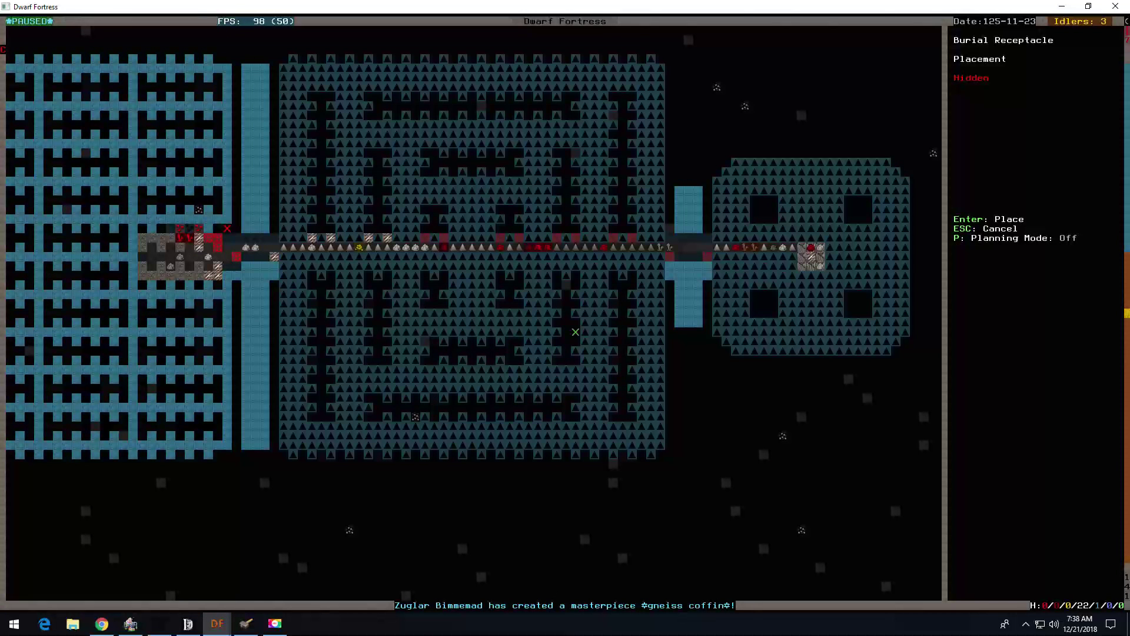
Step: Place the first two coffins in the tomb room at the corridor's west end
{"action": "key", "text": "Return"}
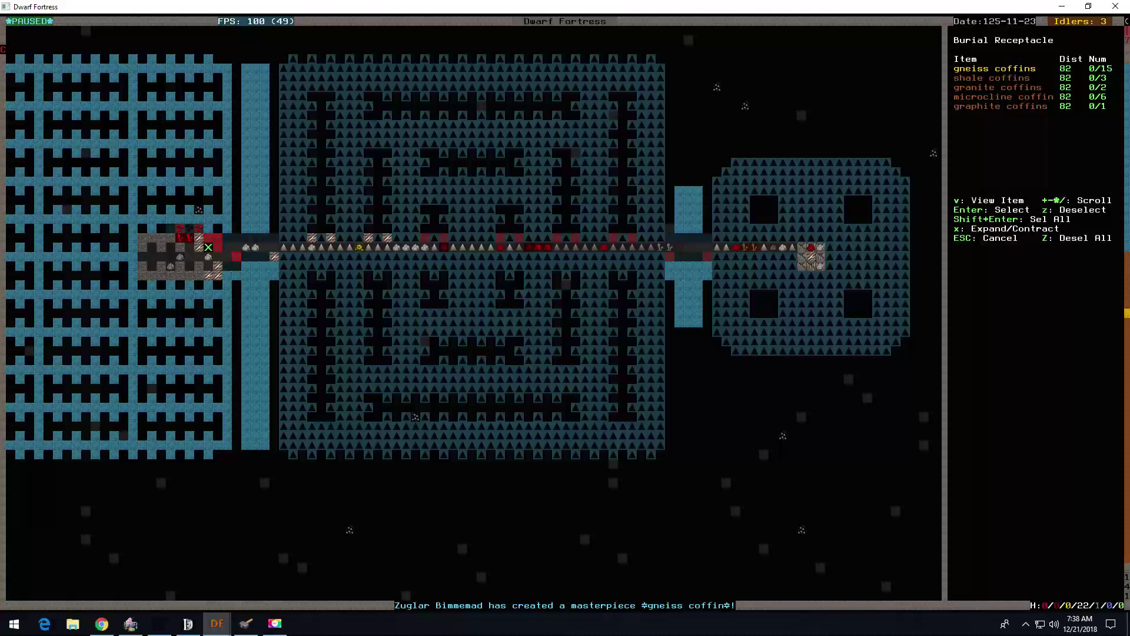
{"action": "key", "text": "x"}
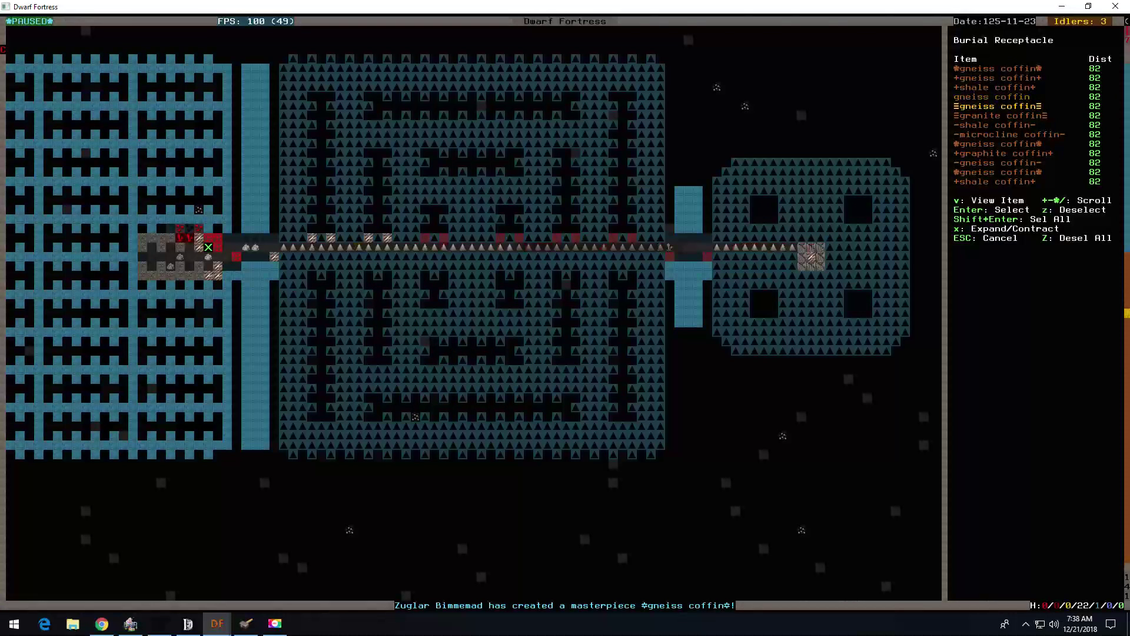
{"action": "key", "text": "Escape"}
{"action": "key", "text": "n"}
{"action": "key", "text": "Return"}
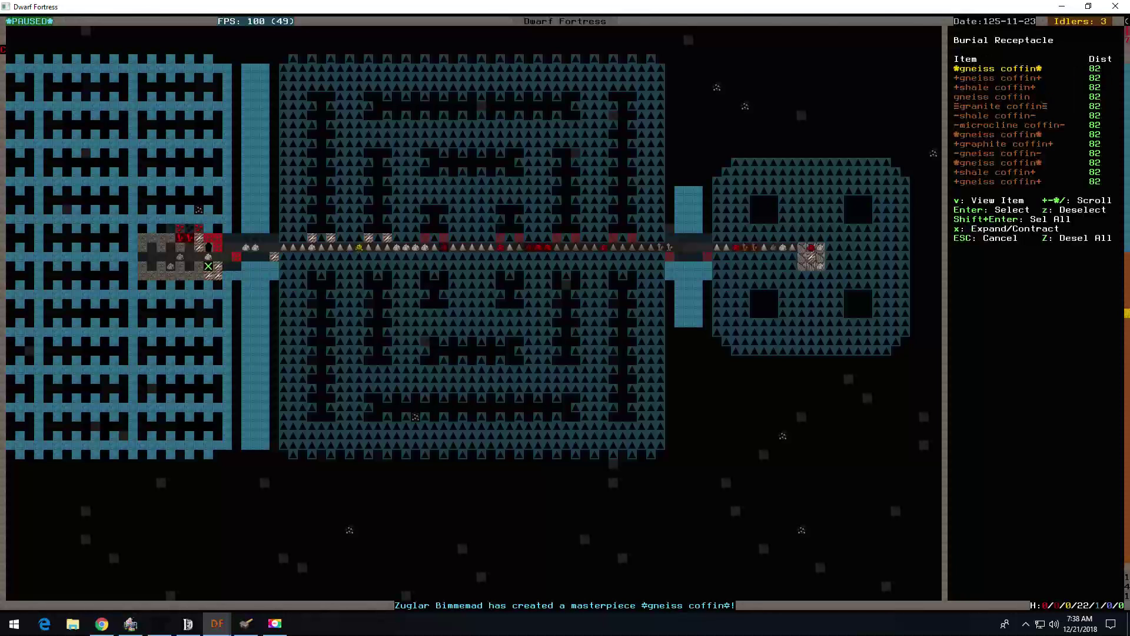
{"action": "key", "text": "Escape"}
Step: Place a third and fourth coffin, choosing different coffins from the list
{"action": "key", "text": "n"}
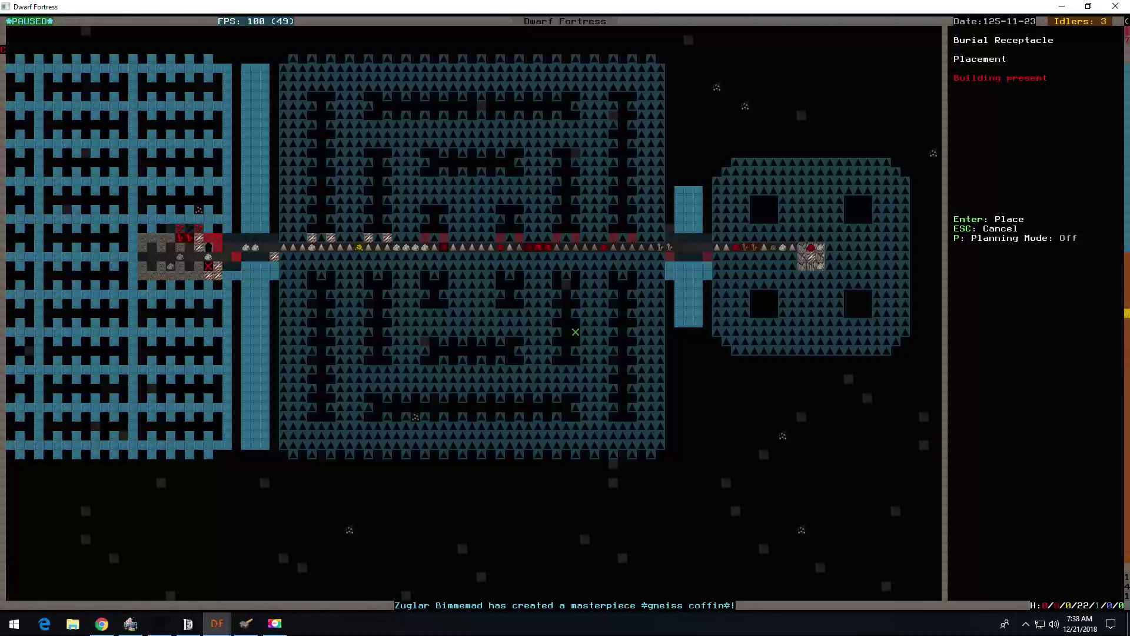
{"action": "key", "text": "Return"}
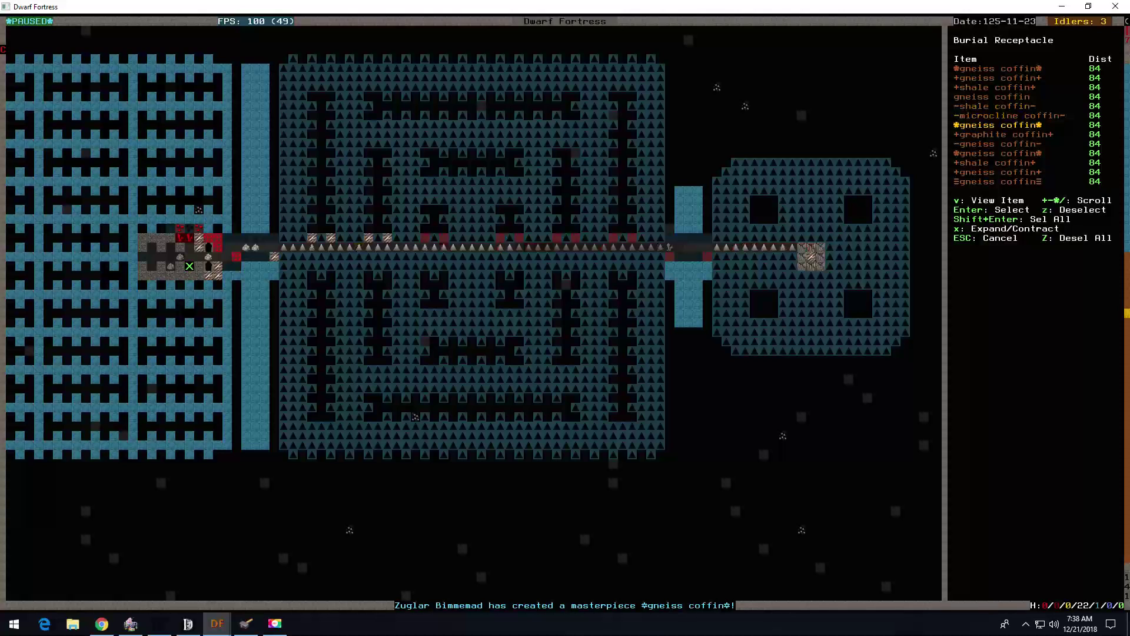
{"action": "key", "text": "Down"}
{"action": "key", "text": "Return"}
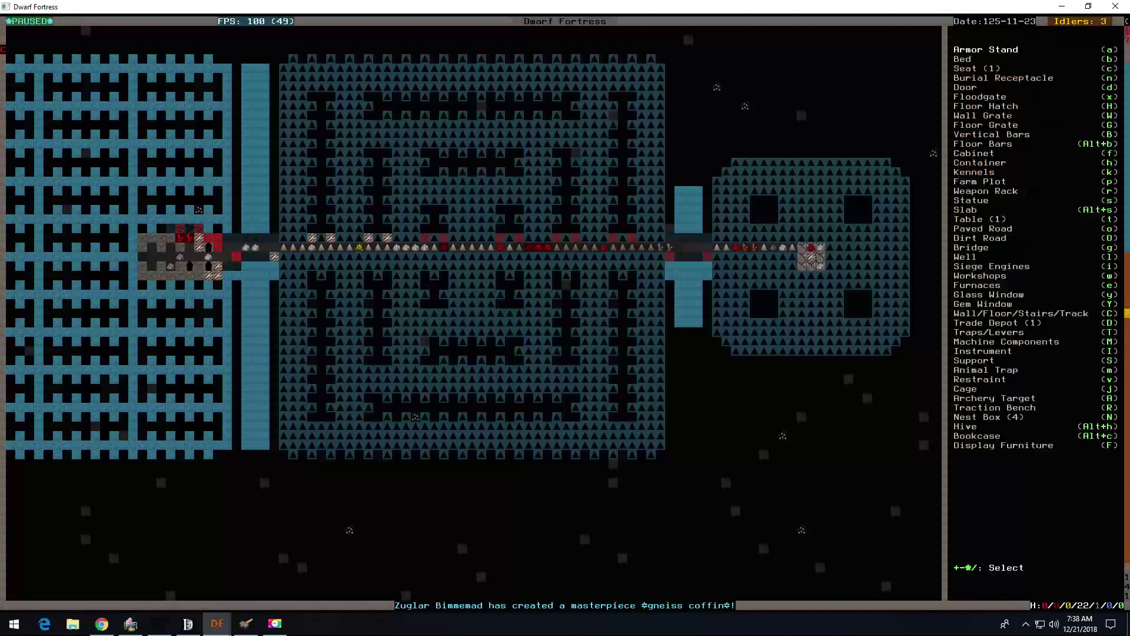
{"action": "key", "text": "n"}
{"action": "key", "text": "Return"}
{"action": "key", "text": "Down"}
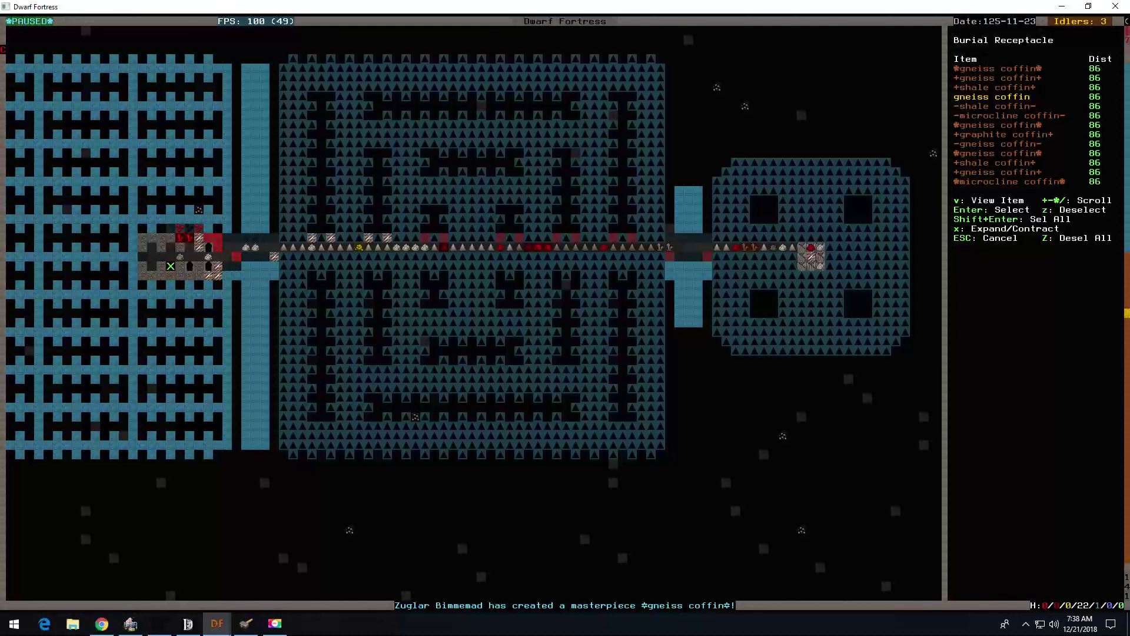
{"action": "key", "text": "Down"}
{"action": "key", "text": "Down"}
{"action": "key", "text": "Down"}
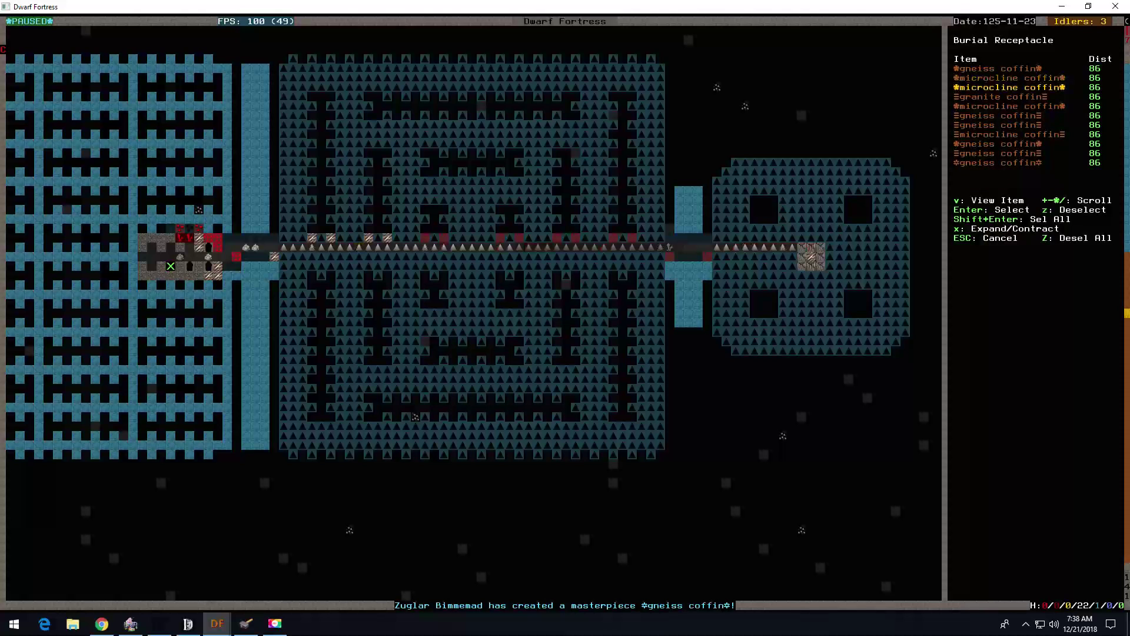
{"action": "key", "text": "Return"}
Step: Place a fifth coffin and a sixth, gneiss coffin
{"action": "key", "text": "n"}
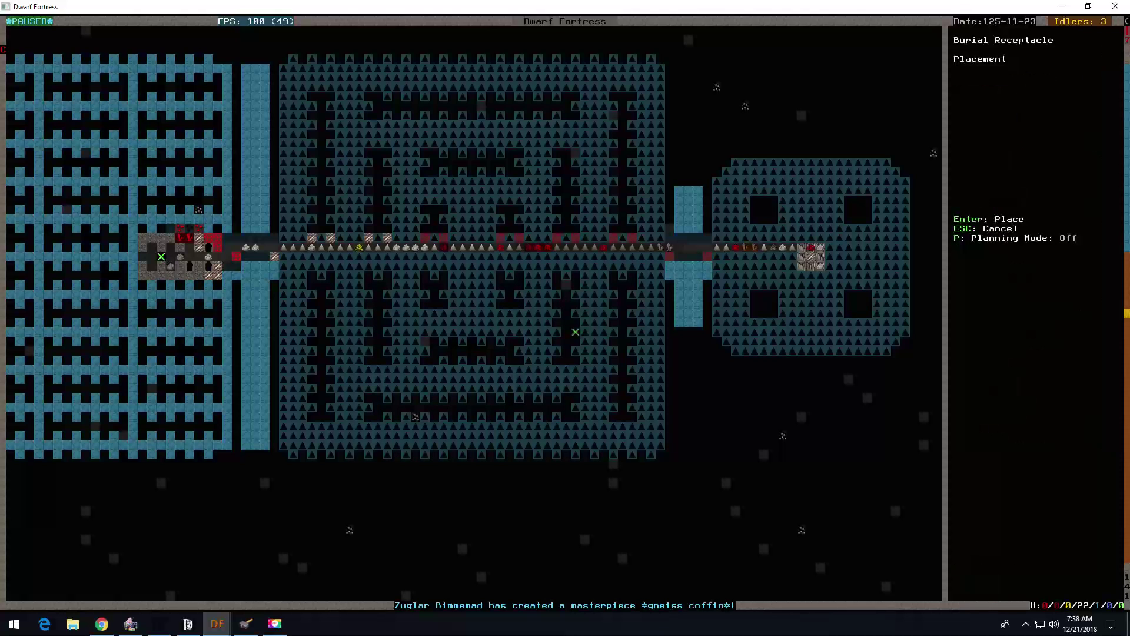
{"action": "key", "text": "Return"}
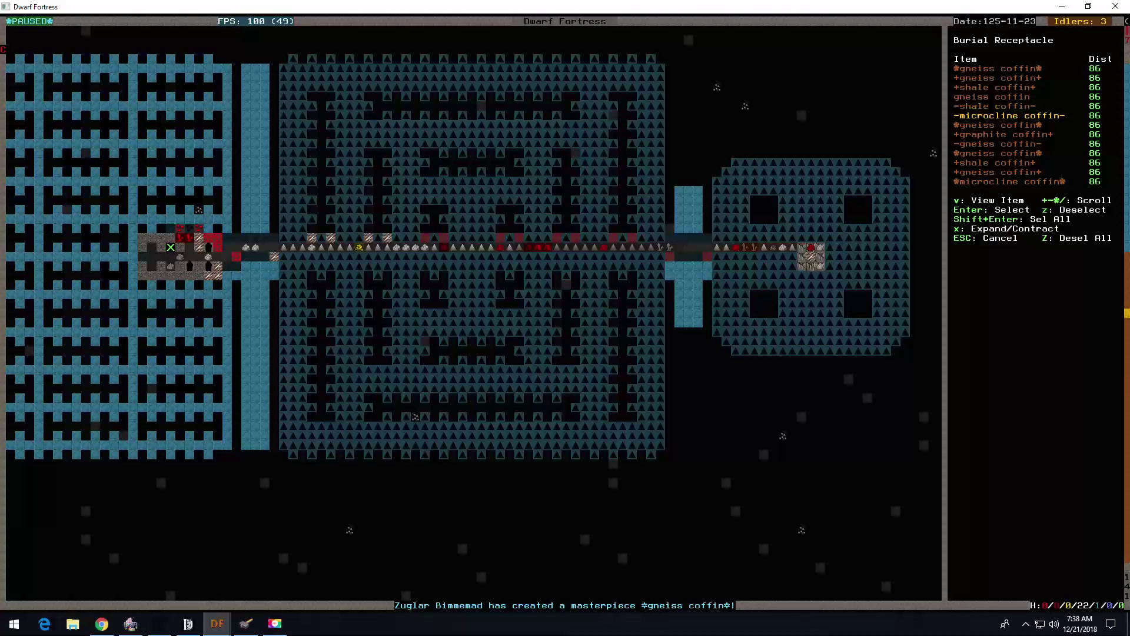
{"action": "key", "text": "Down"}
{"action": "key", "text": "Down"}
{"action": "key", "text": "Down"}
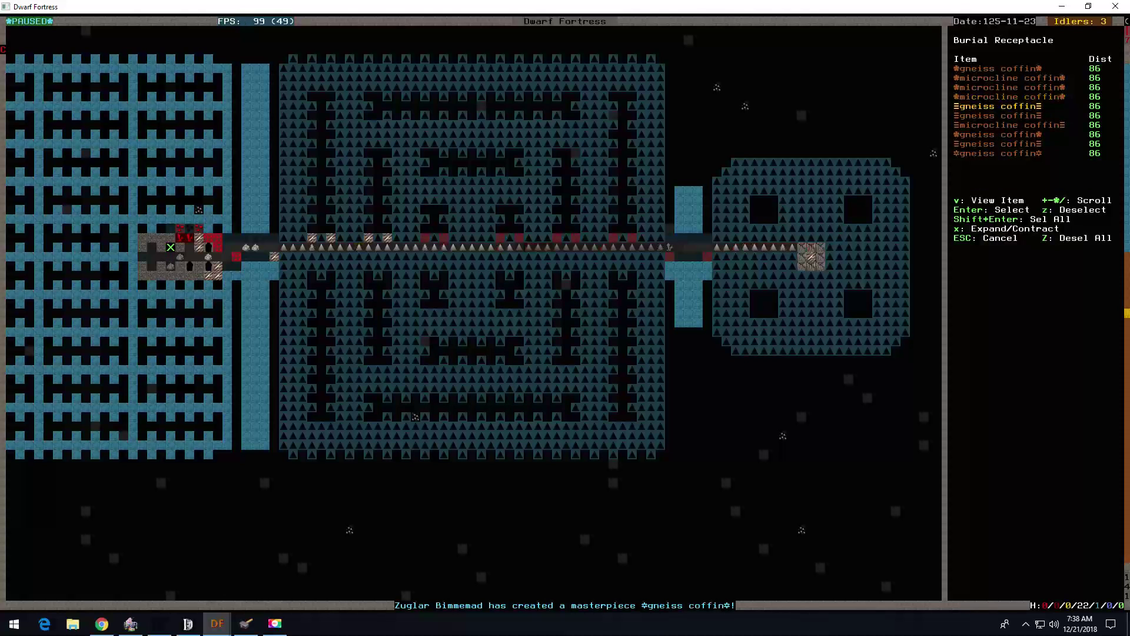
{"action": "key", "text": "Return"}
{"action": "key", "text": "n"}
{"action": "key", "text": "Return"}
{"action": "key", "text": "Down"}
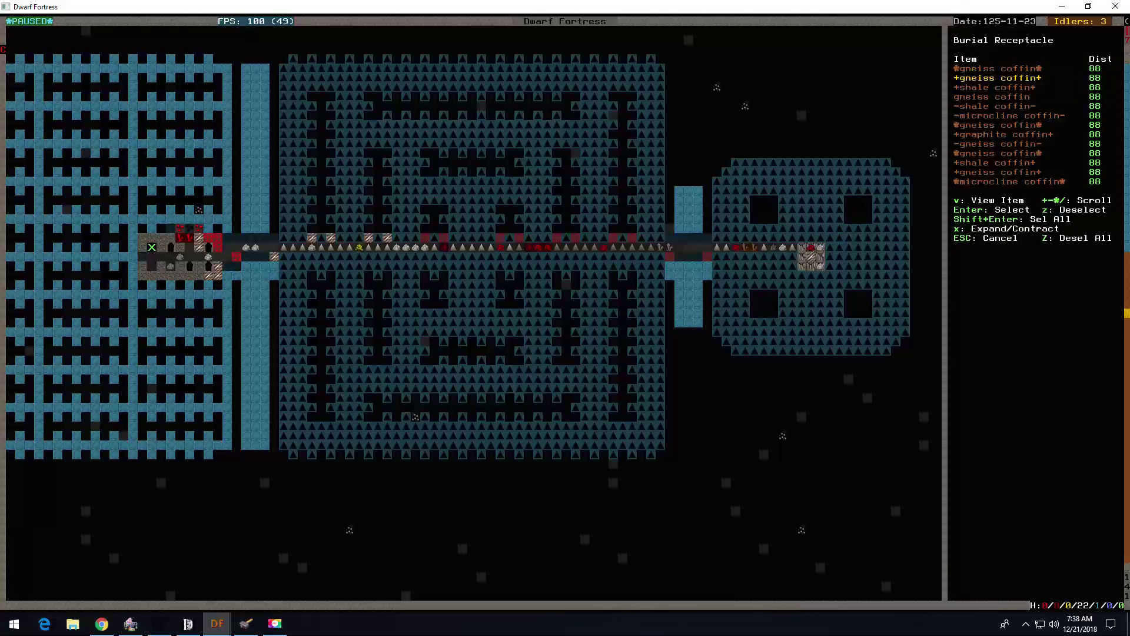
{"action": "key", "text": "Down"}
{"action": "key", "text": "Down"}
{"action": "key", "text": "Down"}
{"action": "key", "text": "Down"}
{"action": "key", "text": "Return"}
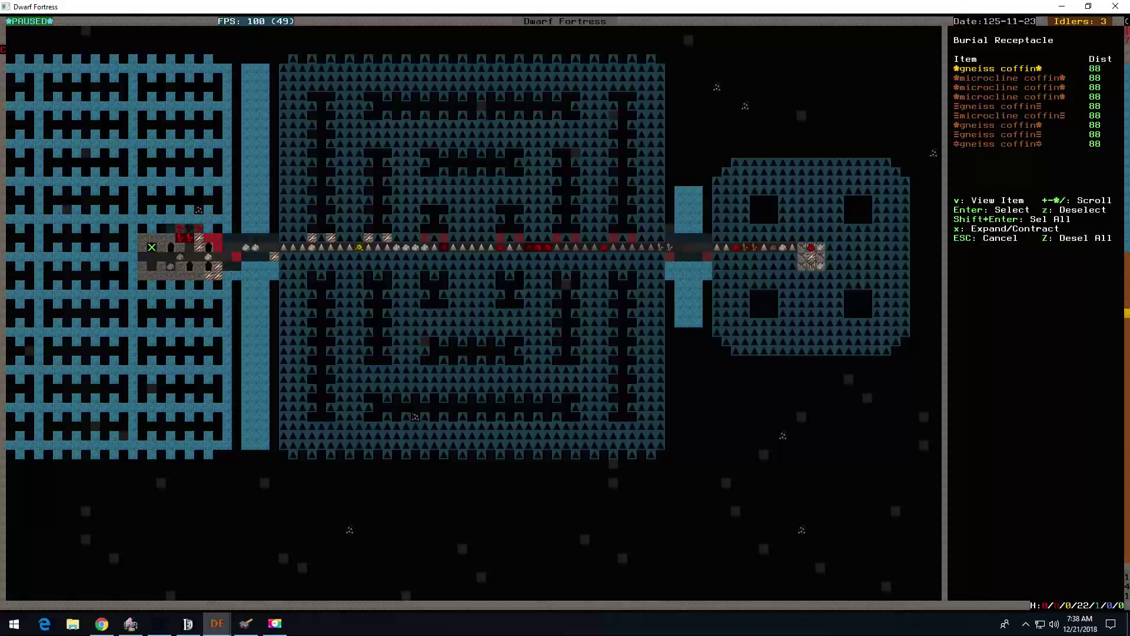
{"action": "key", "text": "Down"}
{"action": "key", "text": "Down"}
{"action": "key", "text": "Down"}
{"action": "key", "text": "Up"}
{"action": "key", "text": "Return"}
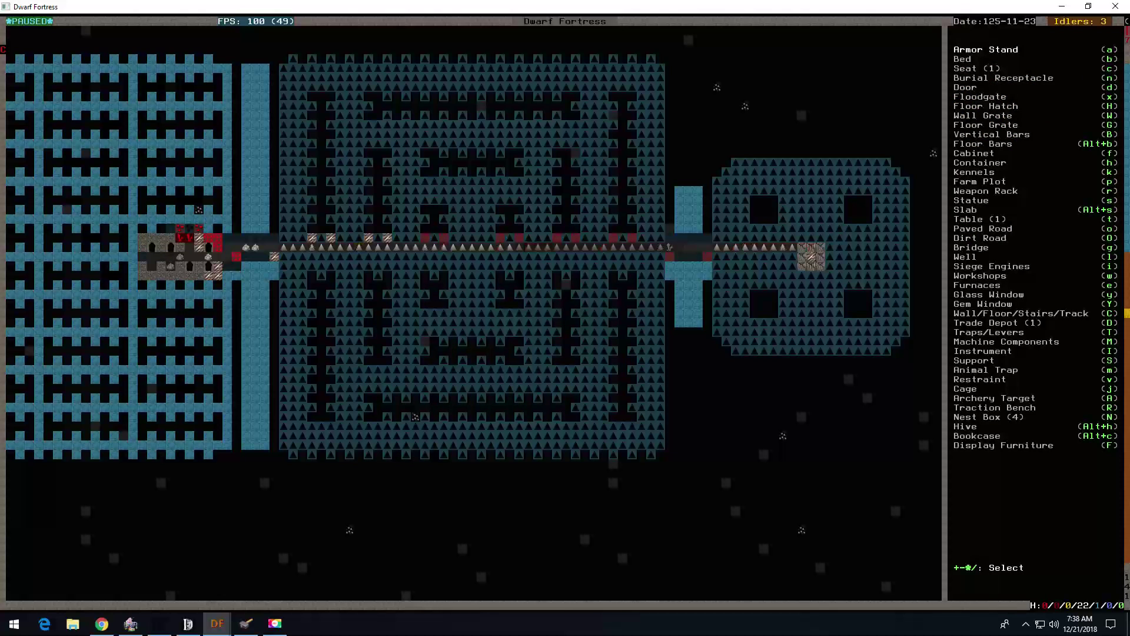
Step: Place the last gneiss coffin and leave building mode
{"action": "key", "text": "n"}
{"action": "key", "text": "Return"}
{"action": "key", "text": "Down"}
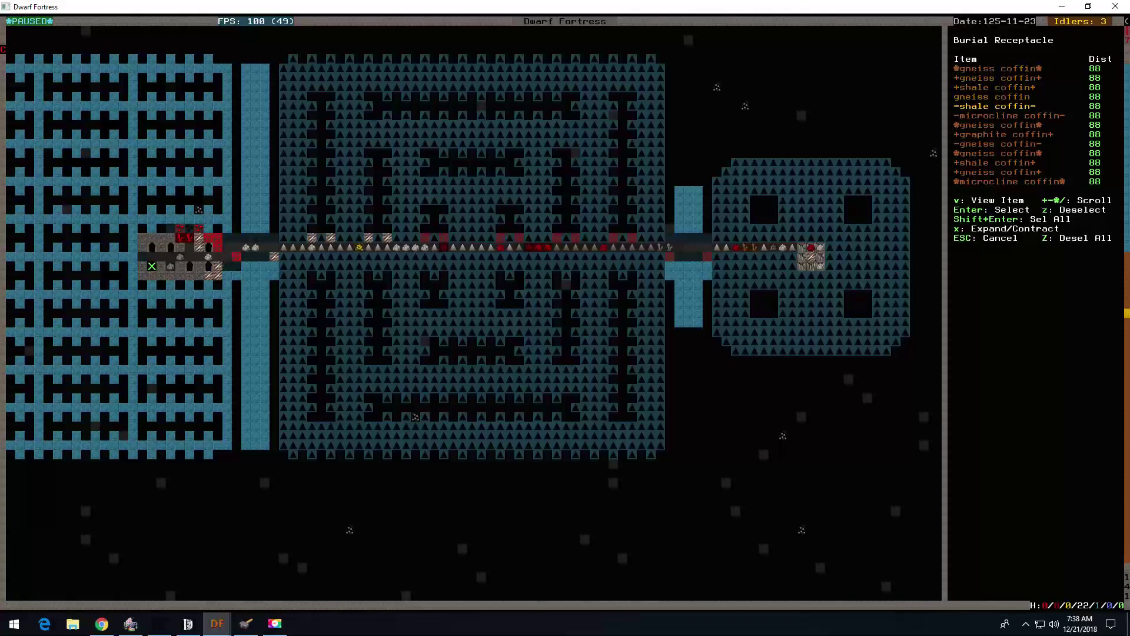
{"action": "key", "text": "Up"}
{"action": "key", "text": "Up"}
{"action": "key", "text": "Up"}
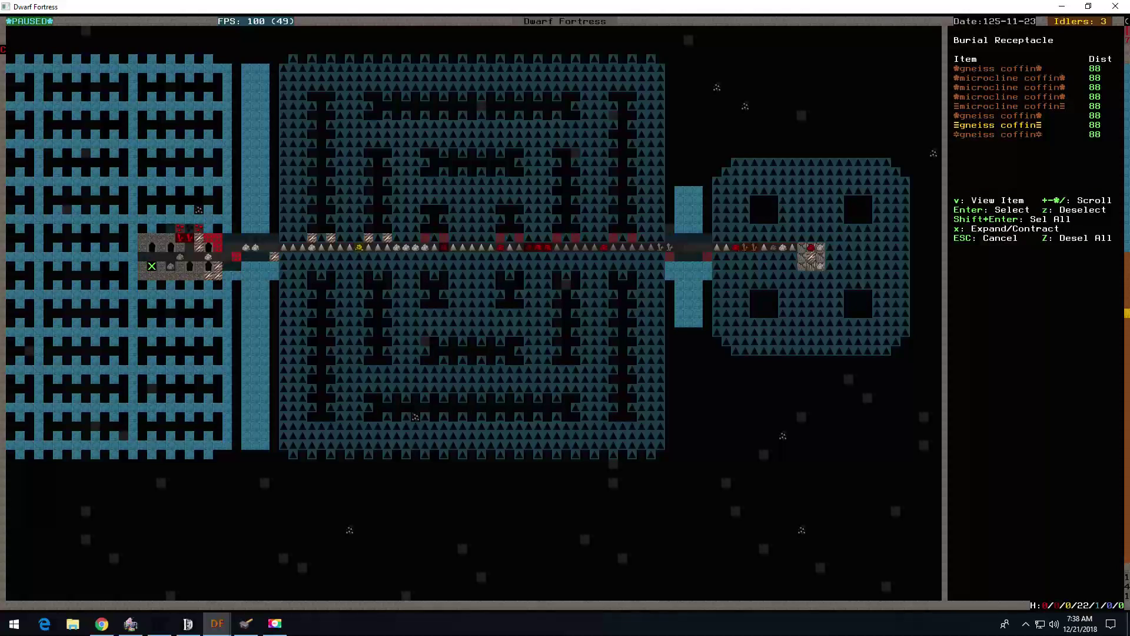
{"action": "key", "text": "Escape"}
{"action": "key", "text": "Escape"}
{"action": "key", "text": "Escape"}
{"action": "key", "text": "Escape"}
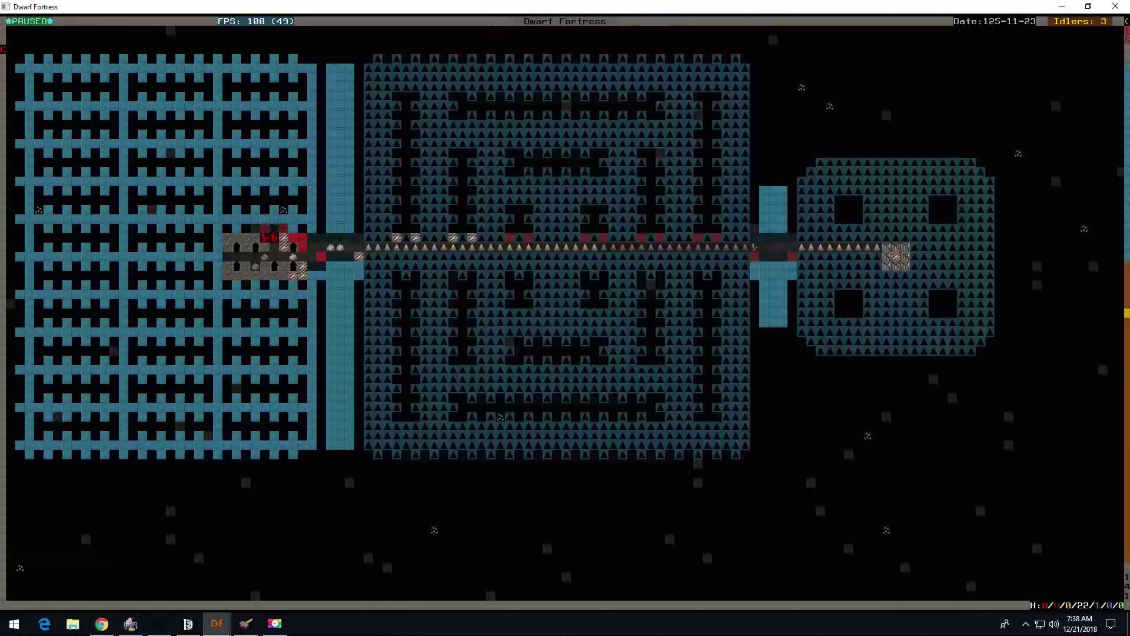
{"action": "key", "text": "shift+comma"}
Step: Queue a rock furniture job at the Mason's Workshop and resume the game on the surface
{"action": "key", "text": "shift+period"}
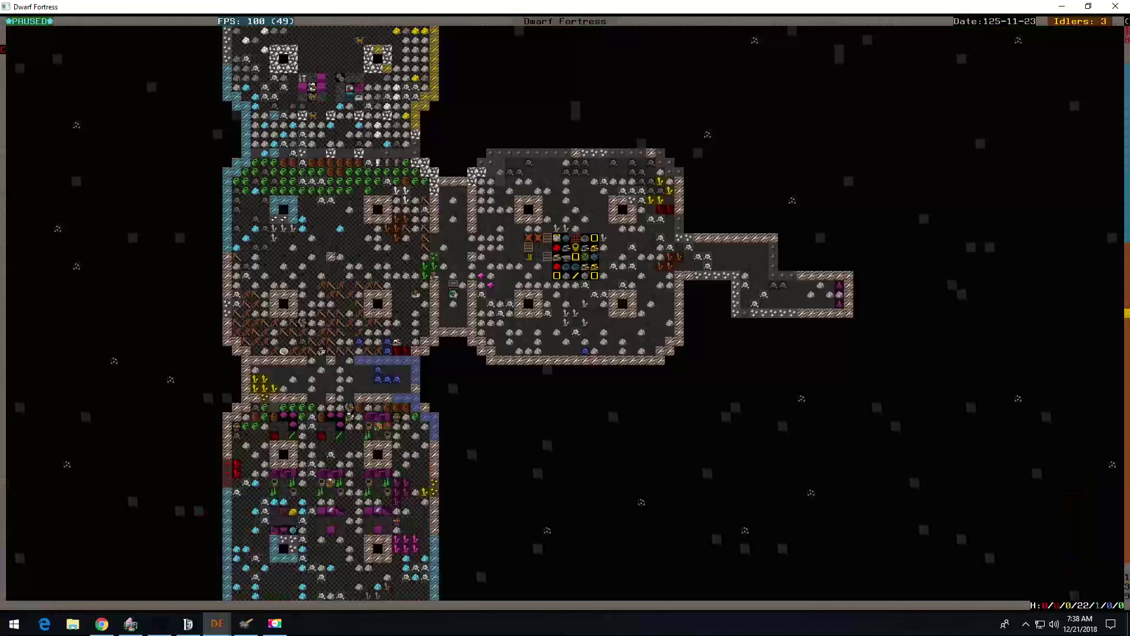
{"action": "key", "text": "space"}
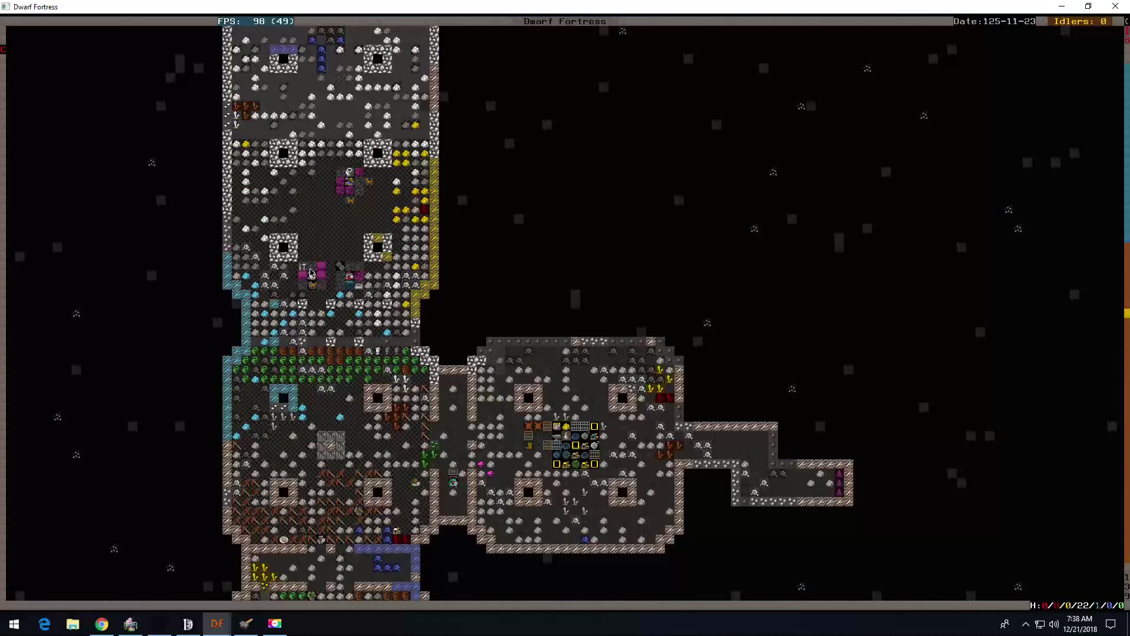
{"action": "key", "text": "q"}
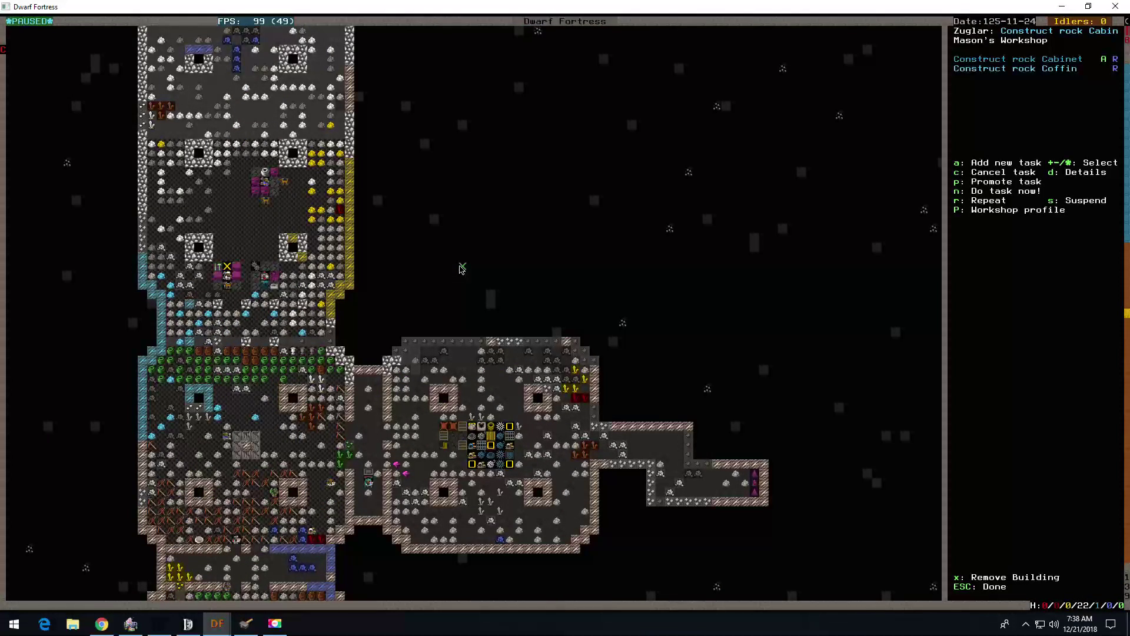
{"action": "key", "text": "a"}
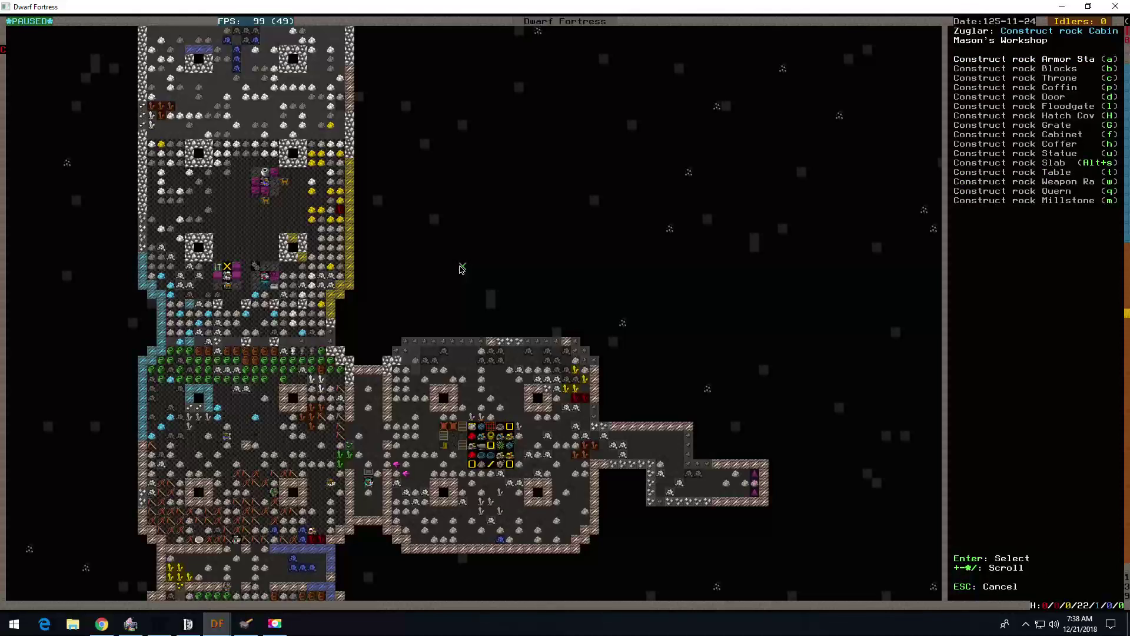
{"action": "key", "text": "d"}
{"action": "key", "text": "Escape"}
{"action": "key", "text": "space"}
{"action": "key", "text": "less"}
{"action": "key", "text": "less"}
{"action": "key", "text": "less"}
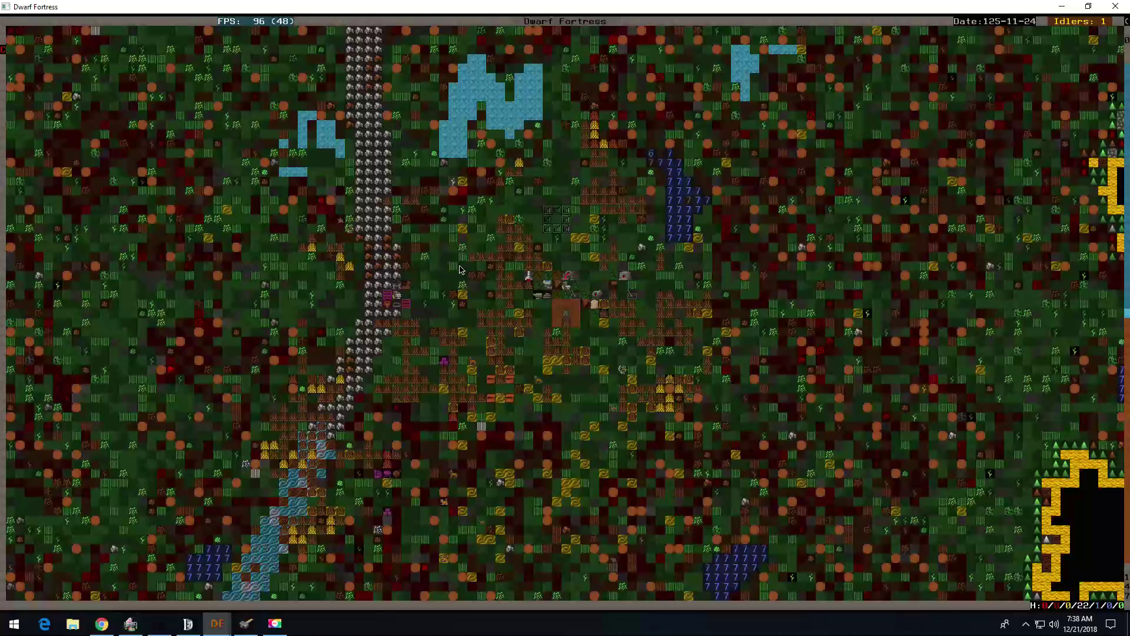
{"action": "key", "text": "shift+Up"}
{"action": "key", "text": "shift+Down"}
{"action": "key", "text": "shift+Down"}
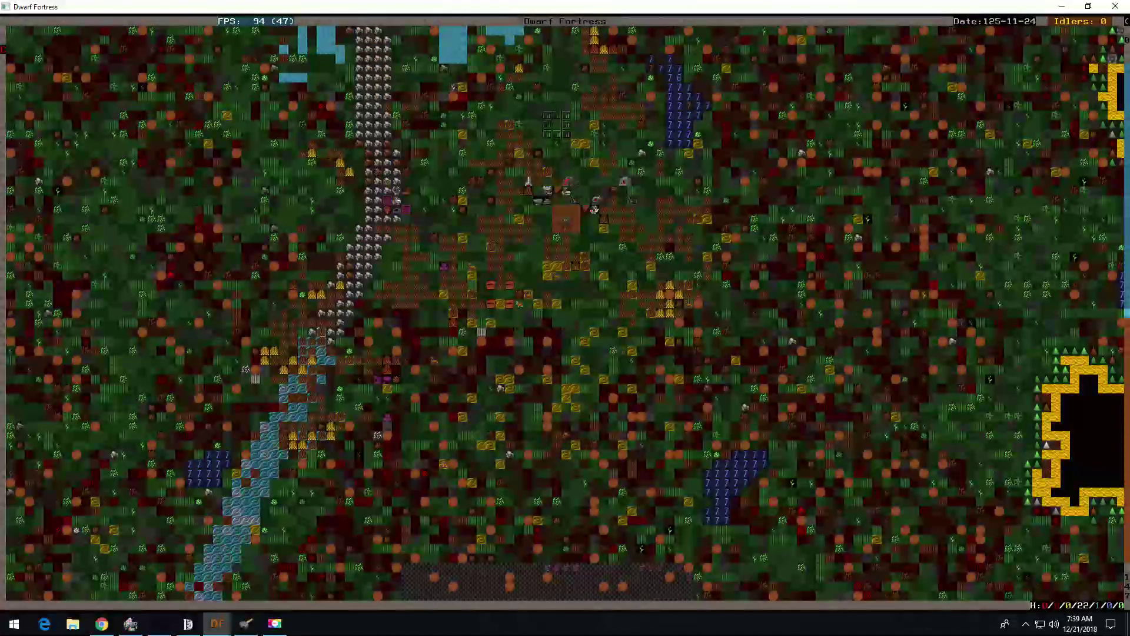
Step: Pan around the surface map and drop down to the fortress level
{"action": "key", "text": "shift+Up"}
{"action": "key", "text": "Left"}
{"action": "key", "text": "Left"}
{"action": "key", "text": "Left"}
{"action": "key", "text": "shift+Up"}
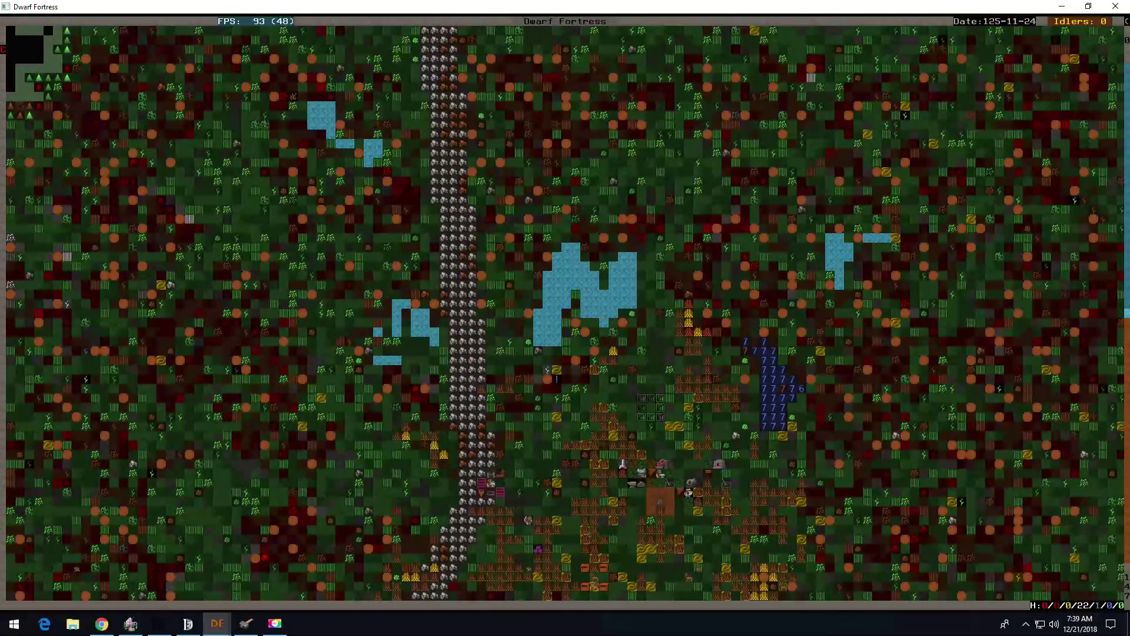
{"action": "key", "text": "shift+Left"}
{"action": "key", "text": "shift+Down"}
{"action": "key", "text": "shift+Down"}
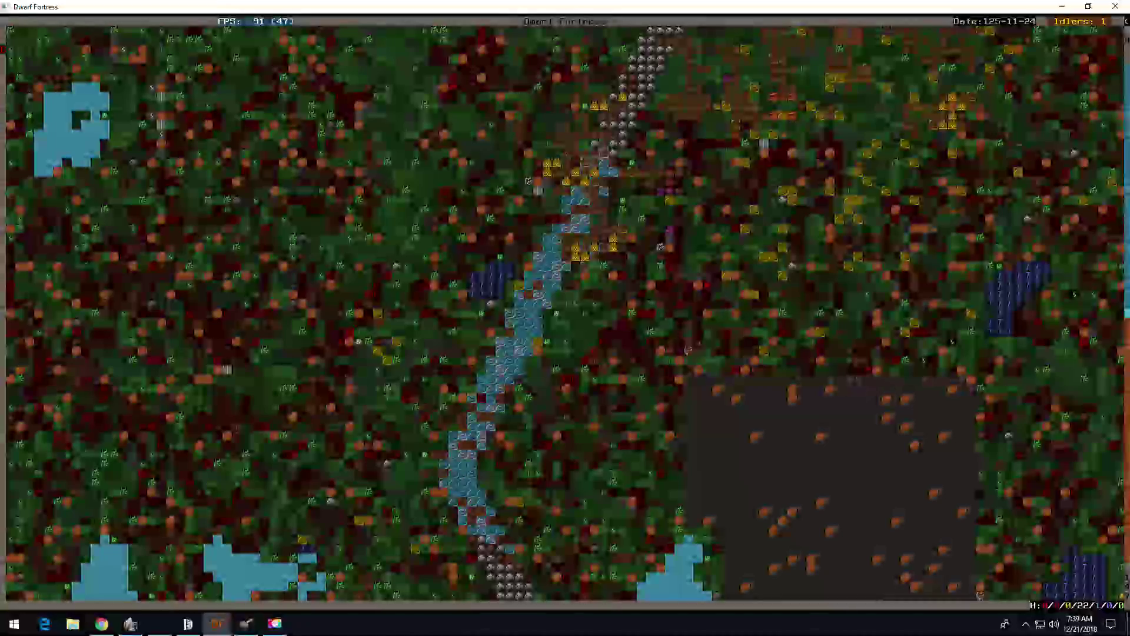
{"action": "key", "text": "Up"}
{"action": "key", "text": "Up"}
{"action": "key", "text": "Up"}
{"action": "key", "text": "shift+Up"}
{"action": "key", "text": "shift+Up"}
{"action": "key", "text": "shift+Right"}
{"action": "key", "text": "Up"}
{"action": "key", "text": "Up"}
{"action": "key", "text": "Up"}
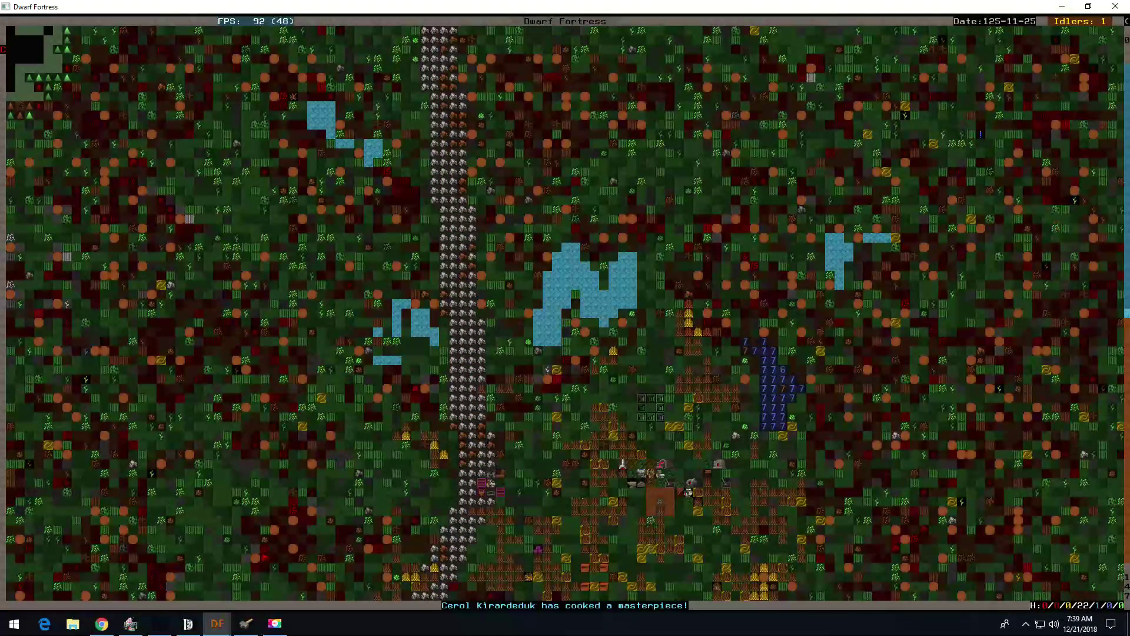
{"action": "key", "text": "shift+Down"}
{"action": "key", "text": "shift+Down"}
{"action": "key", "text": "shift+Up"}
{"action": "key", "text": "shift+Up"}
{"action": "key", "text": "shift+Up"}
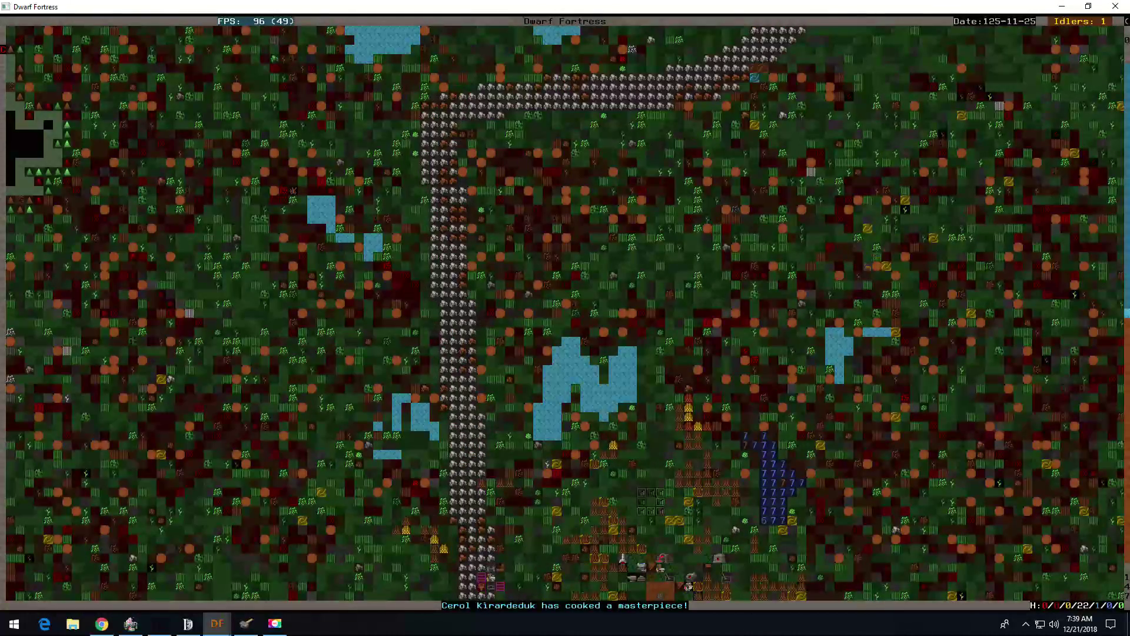
{"action": "key", "text": "greater"}
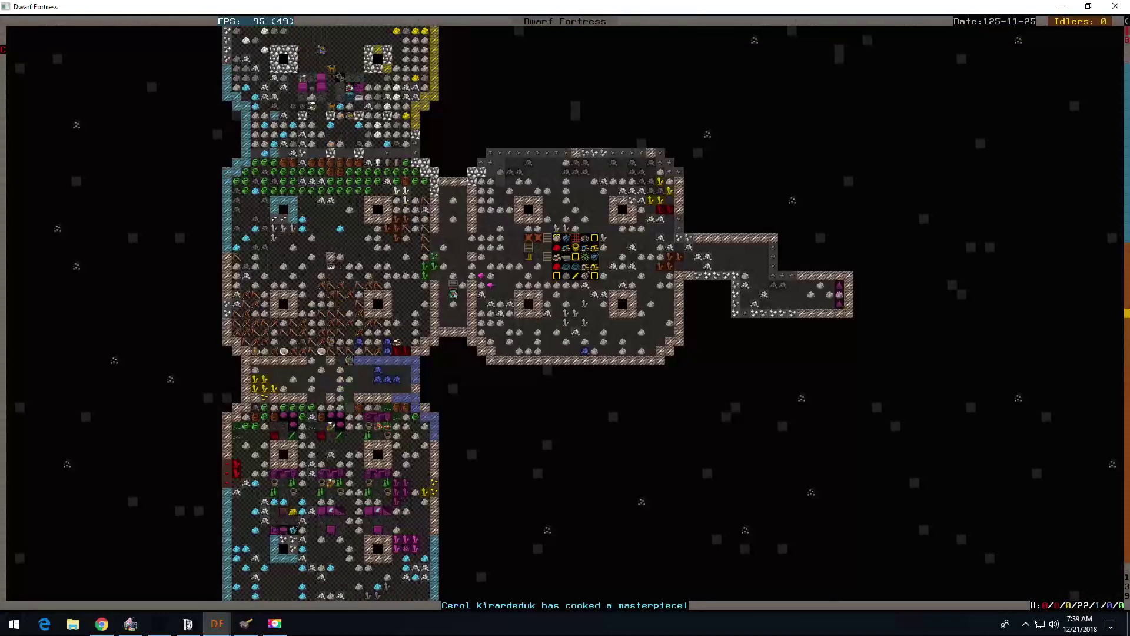
Step: Return to the surface and bring up the citizens list with their current jobs
{"action": "key", "text": "shift+Down"}
{"action": "key", "text": "shift+Down"}
{"action": "key", "text": "Right"}
{"action": "key", "text": "Right"}
{"action": "key", "text": "Right"}
{"action": "key", "text": "less"}
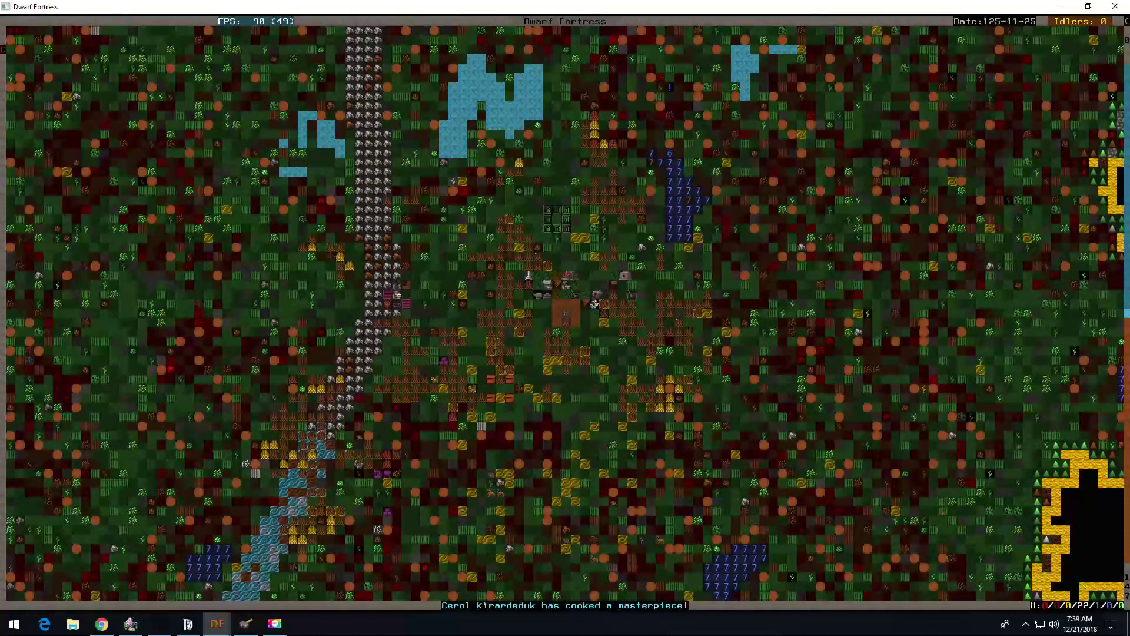
{"action": "key", "text": "shift+Up"}
{"action": "key", "text": "shift+Right"}
{"action": "key", "text": "shift+Right"}
{"action": "key", "text": "shift+Up"}
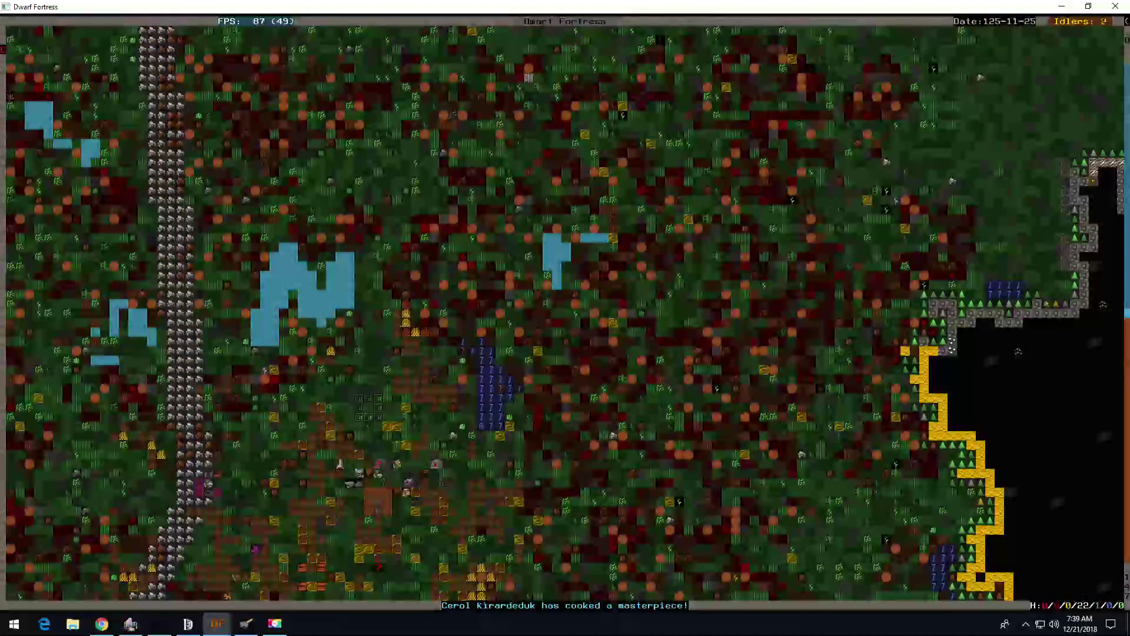
{"action": "key", "text": "shift+Left"}
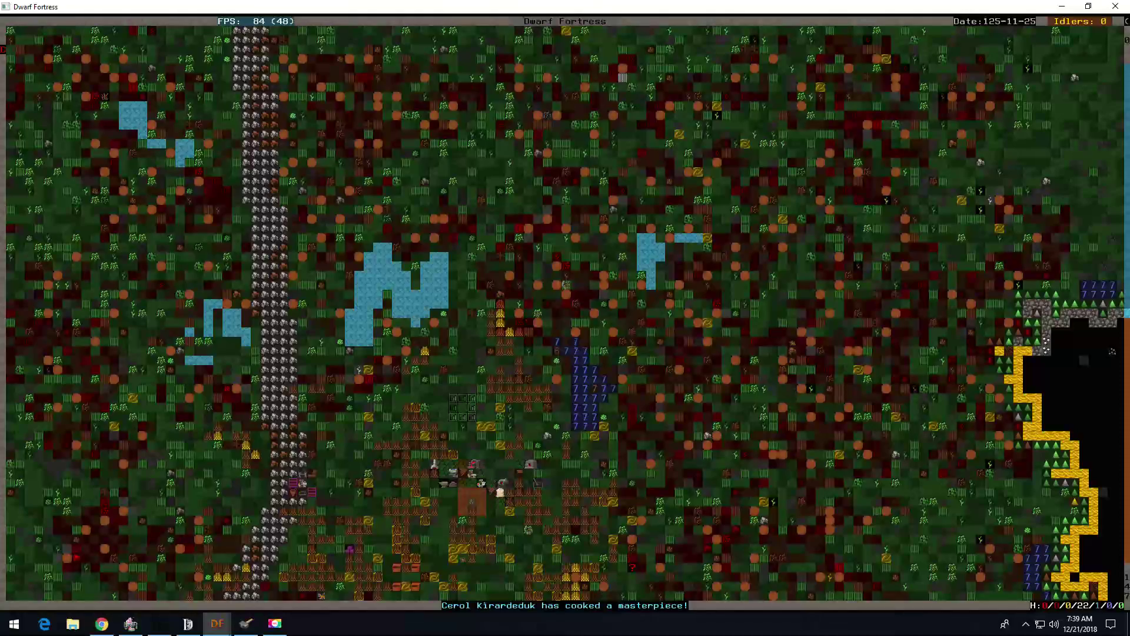
{"action": "key", "text": "u"}
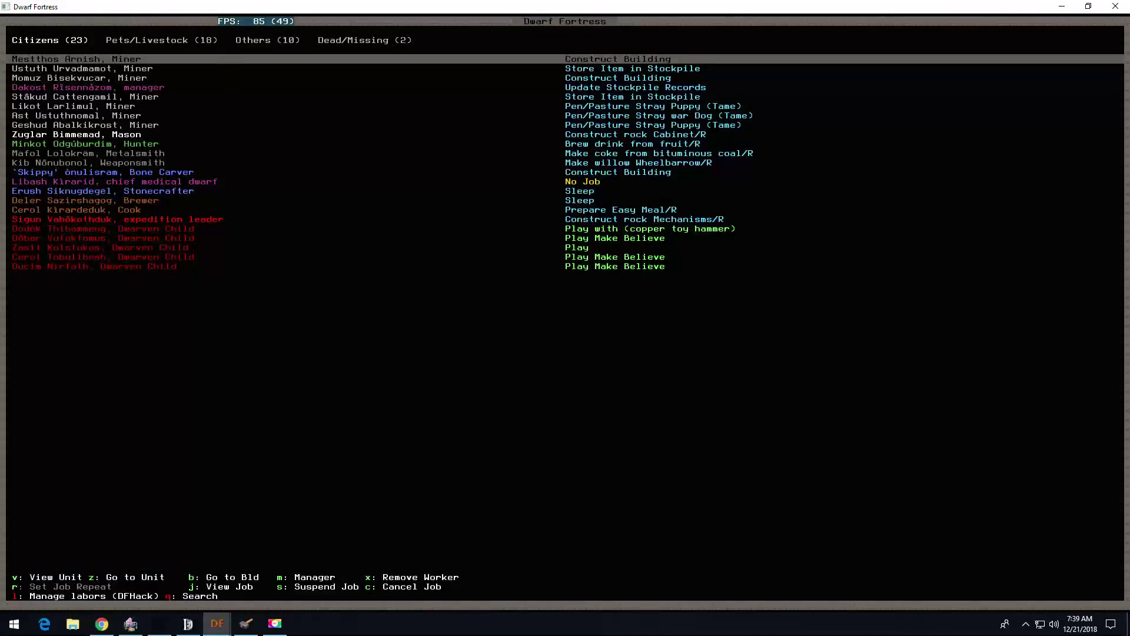
Step: Leave the units list, scan the surface and underground levels, and glance at announcements
{"action": "key", "text": "Right"}
{"action": "key", "text": "Right"}
{"action": "key", "text": "Escape"}
{"action": "key", "text": "shift+Down"}
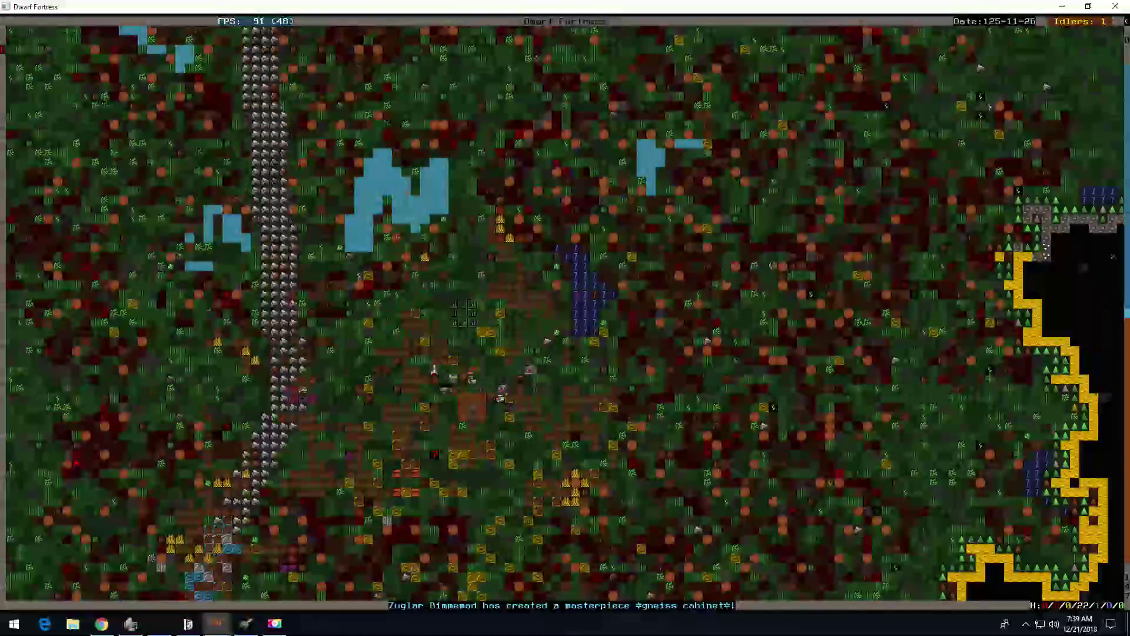
{"action": "key", "text": "shift+Up"}
{"action": "key", "text": "shift+Up"}
{"action": "key", "text": "shift+Up"}
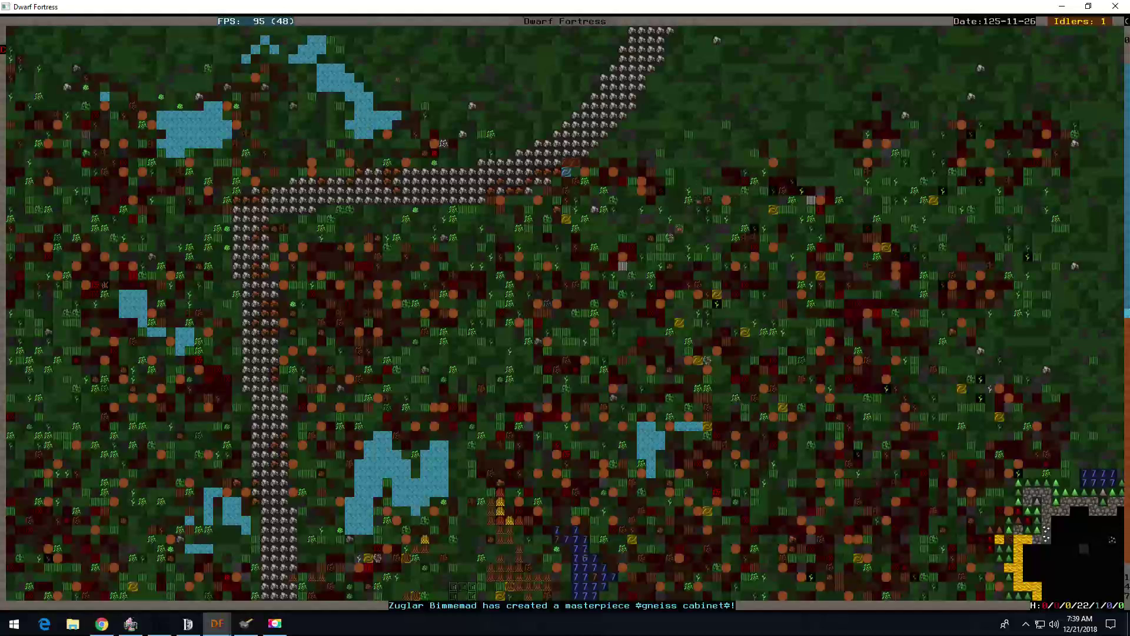
{"action": "key", "text": "shift+Up"}
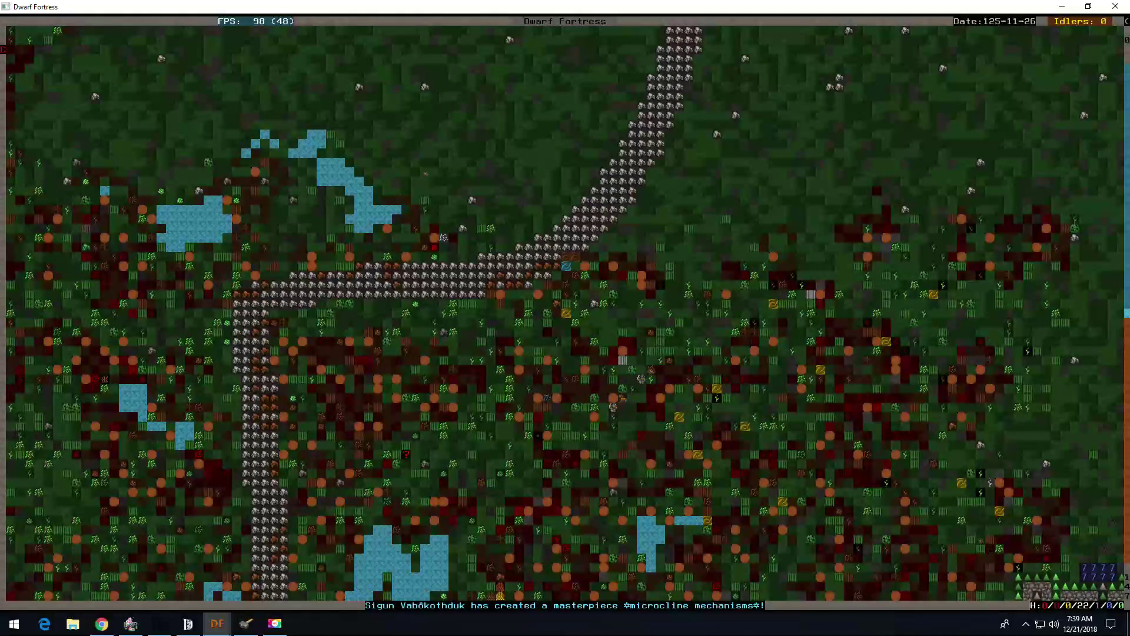
{"action": "key", "text": "shift+Down"}
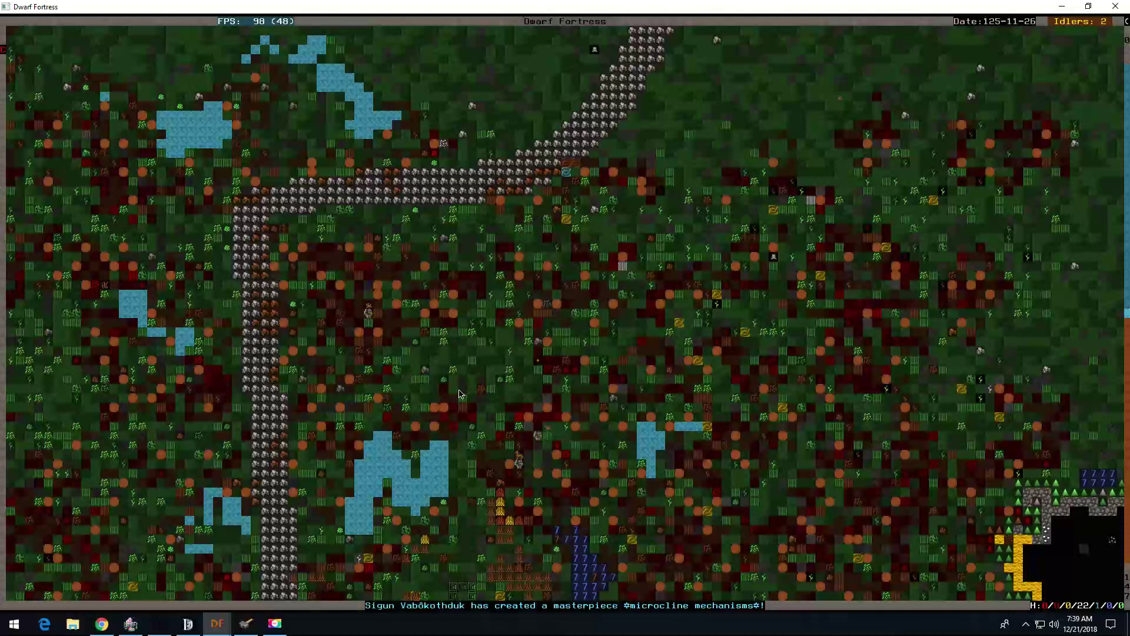
{"action": "key", "text": "shift+Down"}
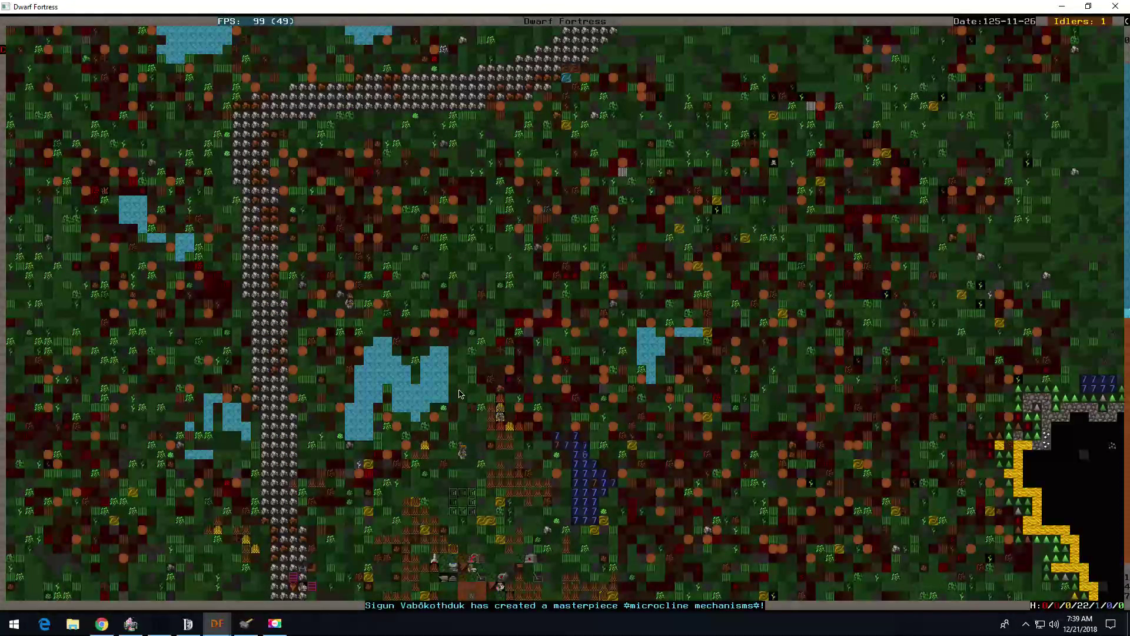
{"action": "key", "text": "shift+Down"}
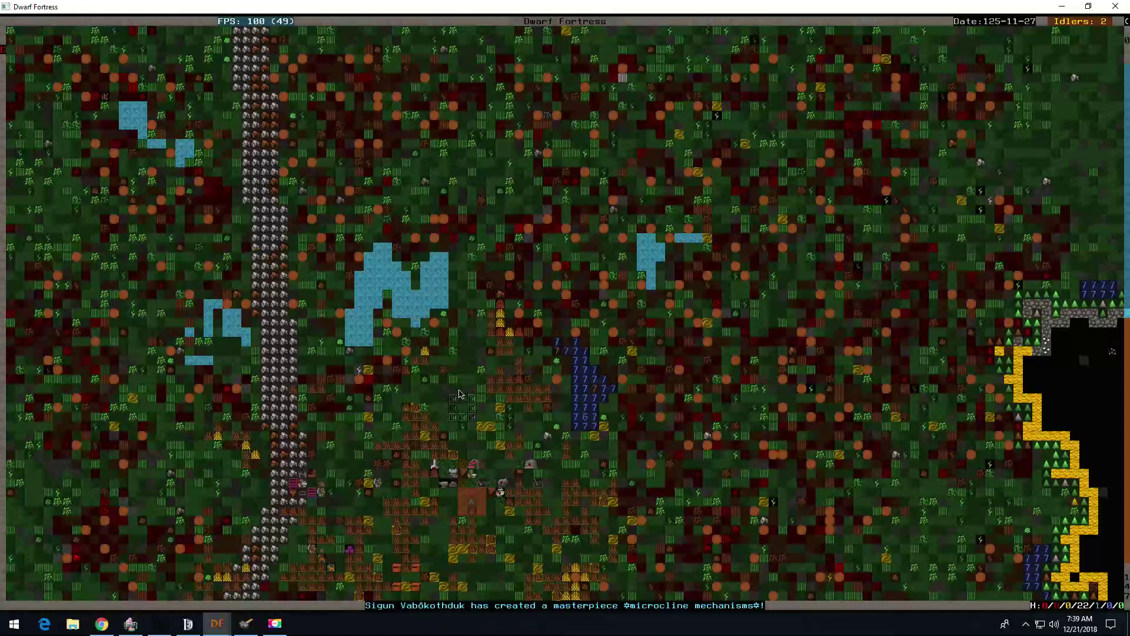
{"action": "key", "text": "shift+Down"}
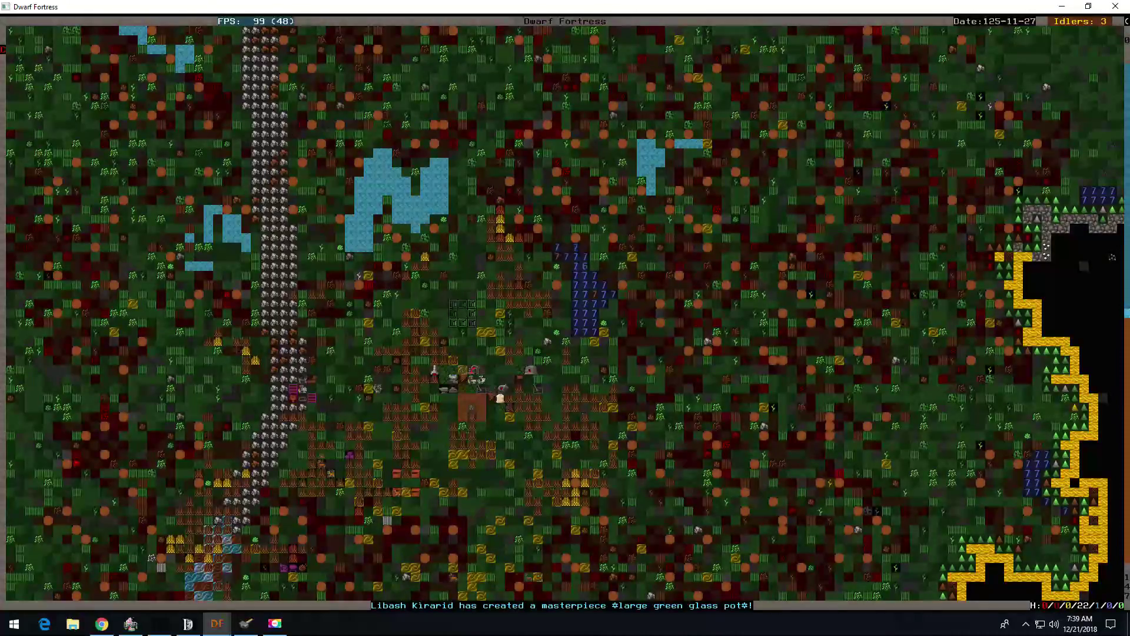
{"action": "key", "text": "shift+period"}
{"action": "key", "text": "shift+comma"}
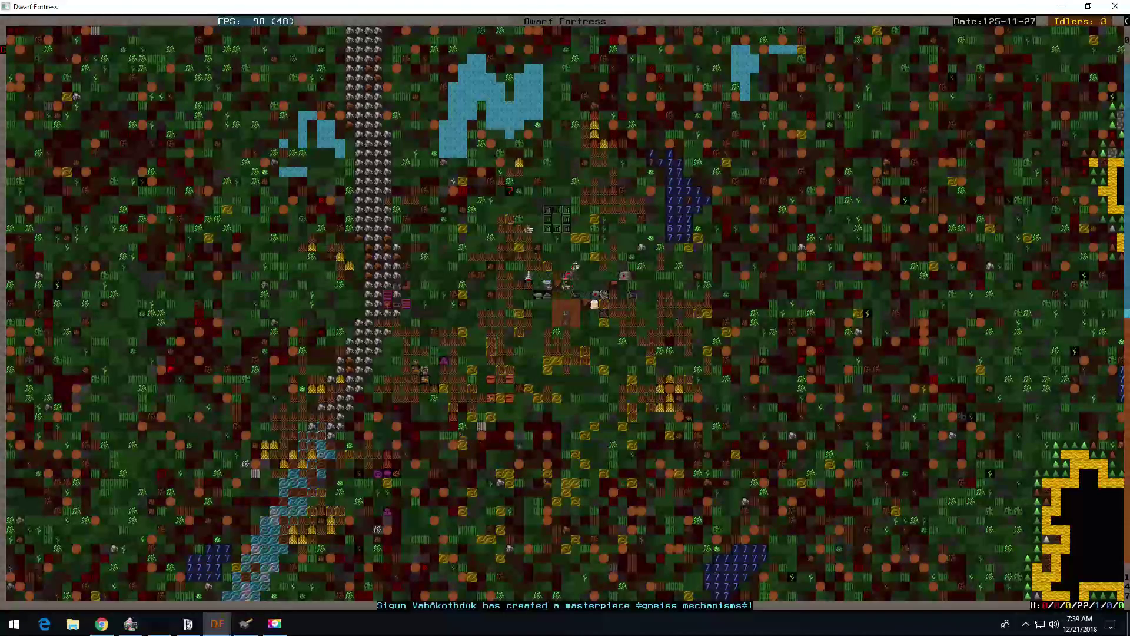
{"action": "key", "text": "shift+Up"}
{"action": "key", "text": "shift+Up"}
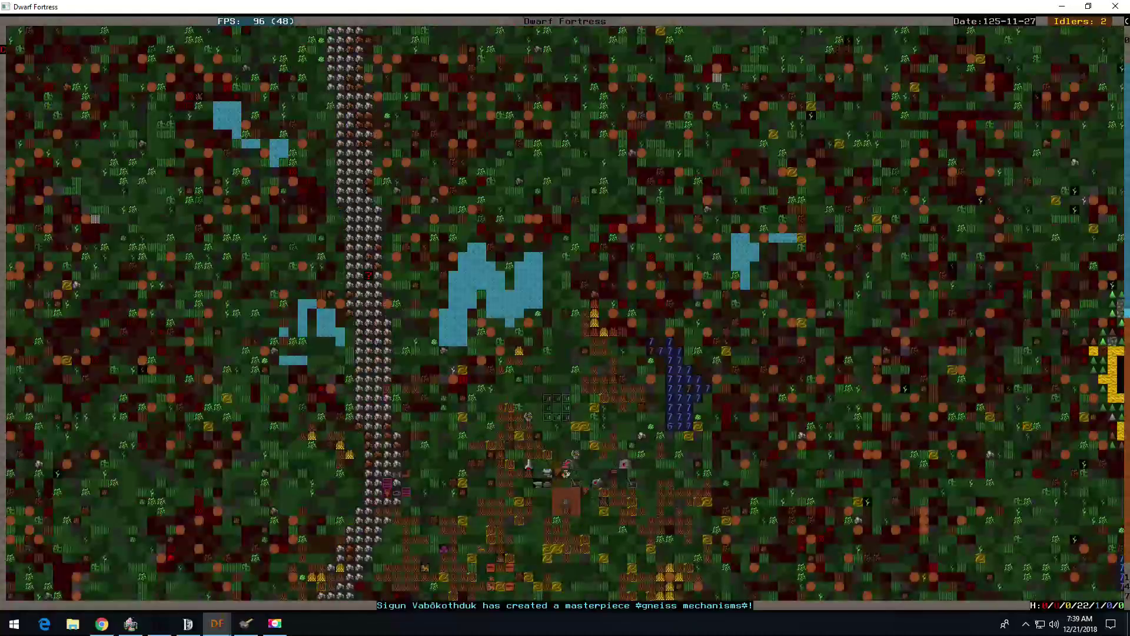
{"action": "key", "text": "shift+Up"}
{"action": "key", "text": "shift+Left"}
{"action": "key", "text": "shift+Left"}
{"action": "key", "text": "shift+Left"}
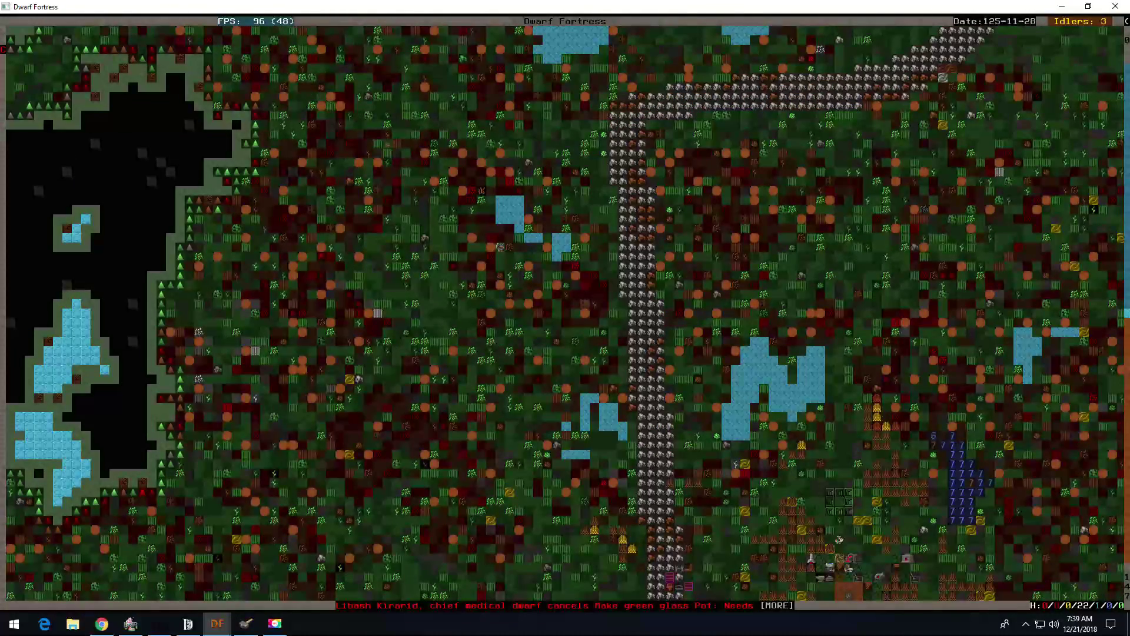
{"action": "key", "text": "shift+Right"}
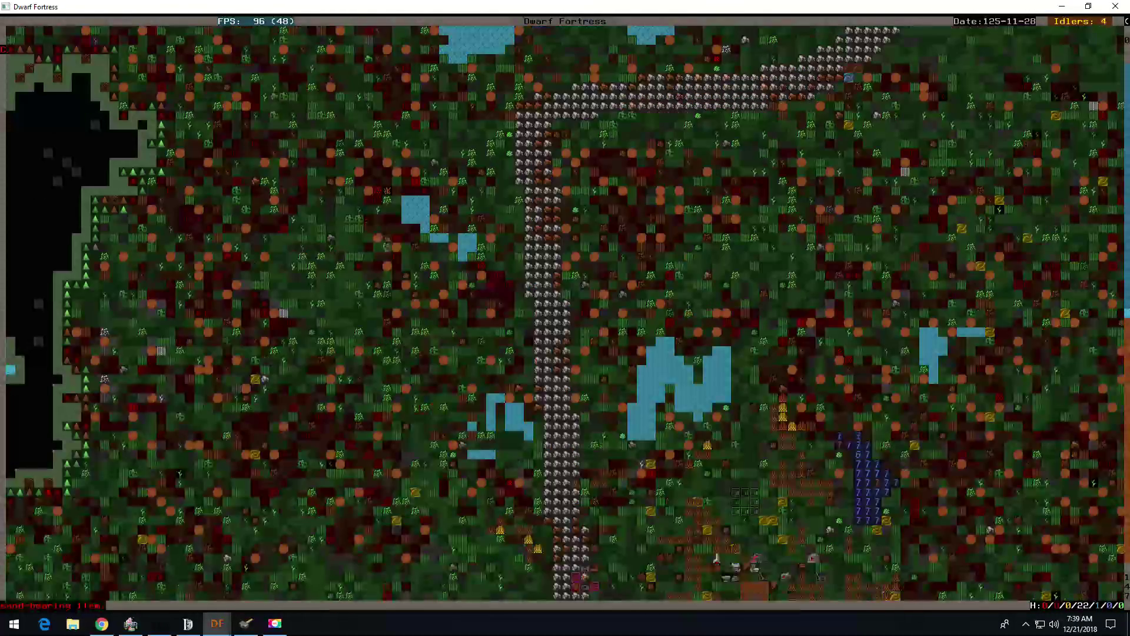
{"action": "key", "text": "a"}
{"action": "key", "text": "Escape"}
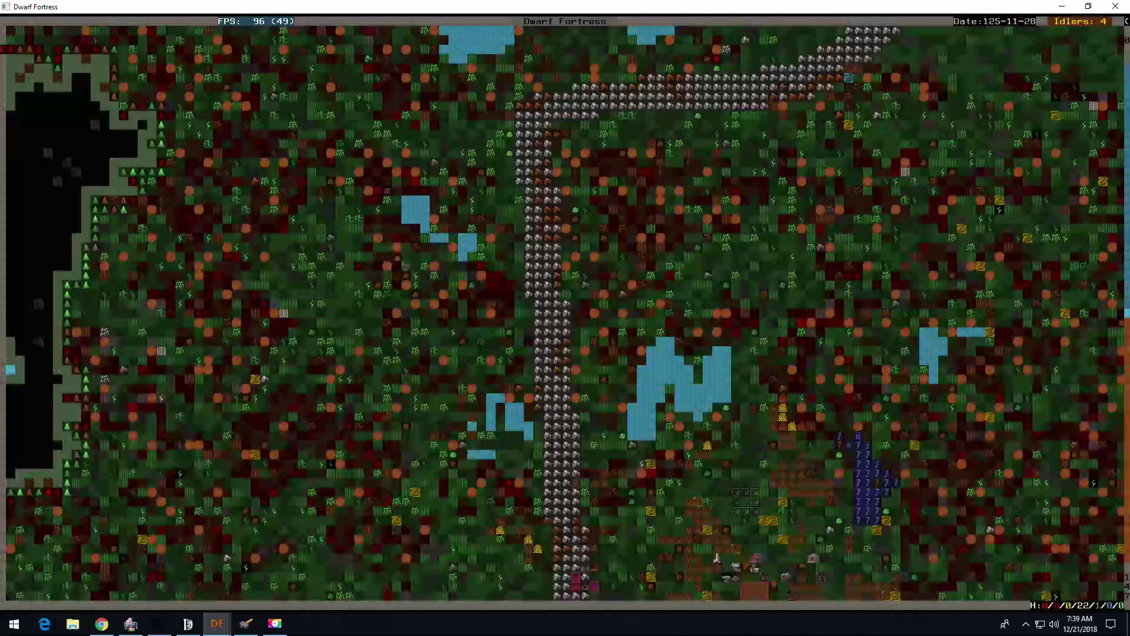
Step: Queue a Collect Sand task at the Glass Furnace and resume the game
{"action": "key", "text": "shift+Down"}
{"action": "key", "text": "shift+Down"}
{"action": "key", "text": "shift+Right"}
{"action": "key", "text": "shift+Right"}
{"action": "key", "text": "shift+Right"}
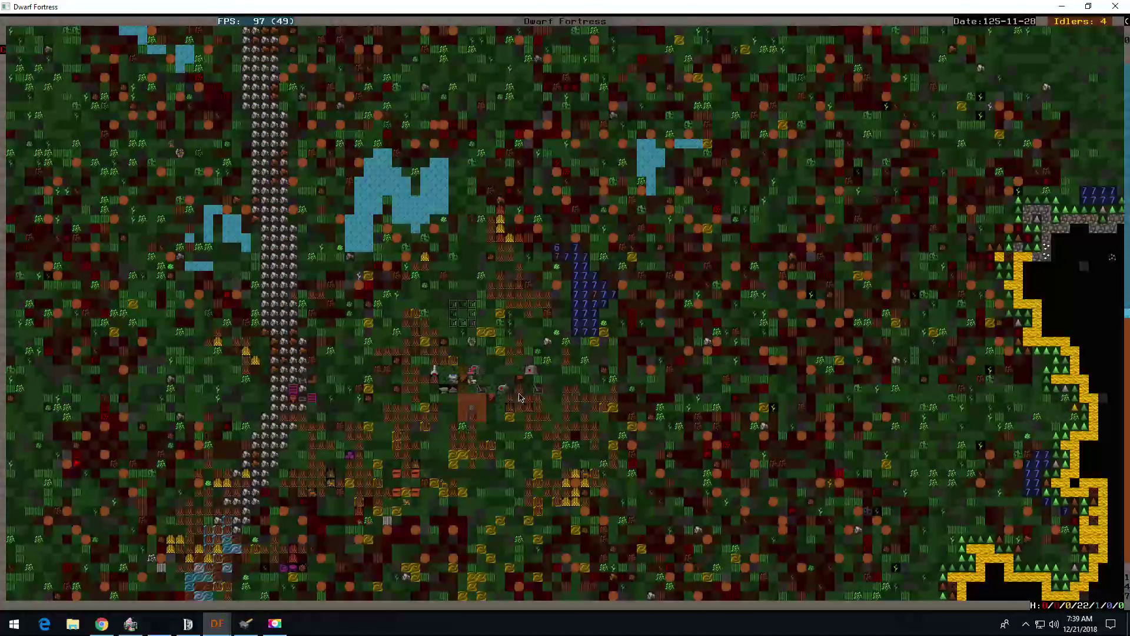
{"action": "key", "text": "q"}
{"action": "key", "text": "a"}
{"action": "key", "text": "Return"}
{"action": "key", "text": "Escape"}
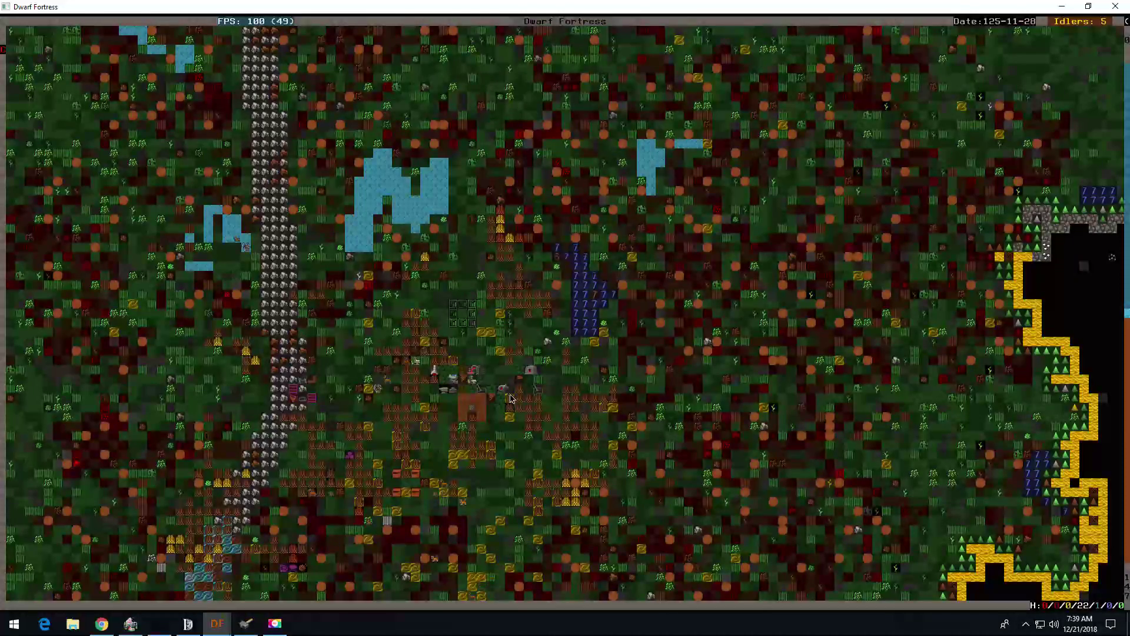
{"action": "key", "text": "shift+Up"}
{"action": "key", "text": "shift+Up"}
{"action": "key", "text": "shift+Up"}
{"action": "key", "text": "shift+Up"}
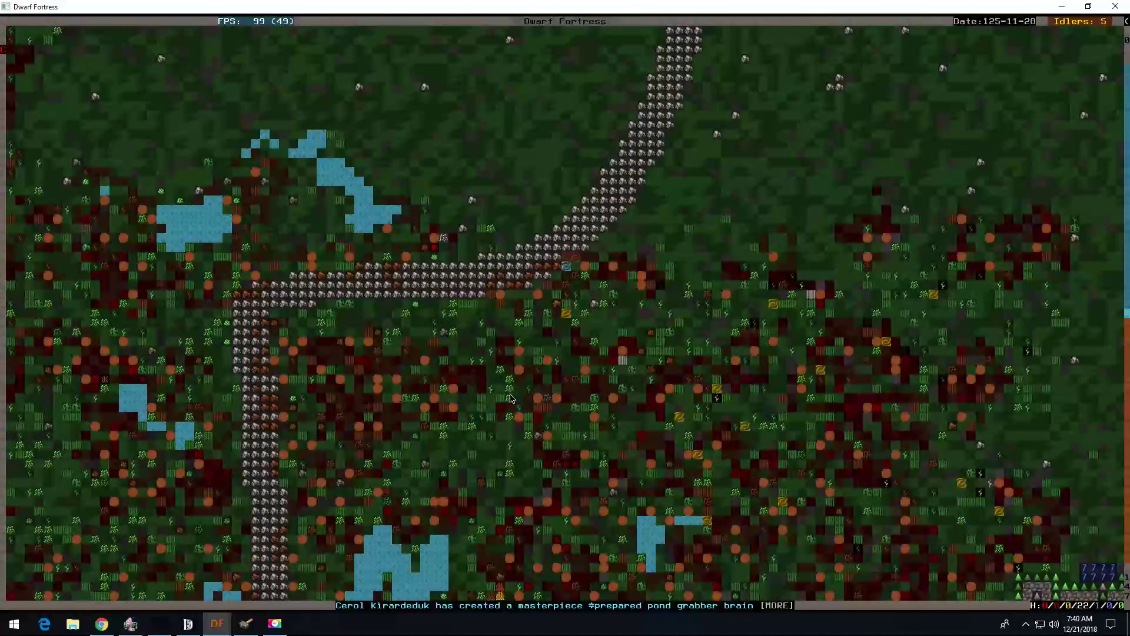
{"action": "key", "text": "shift+Left"}
{"action": "key", "text": "shift+Left"}
{"action": "key", "text": "shift+Left"}
{"action": "key", "text": "shift+Left"}
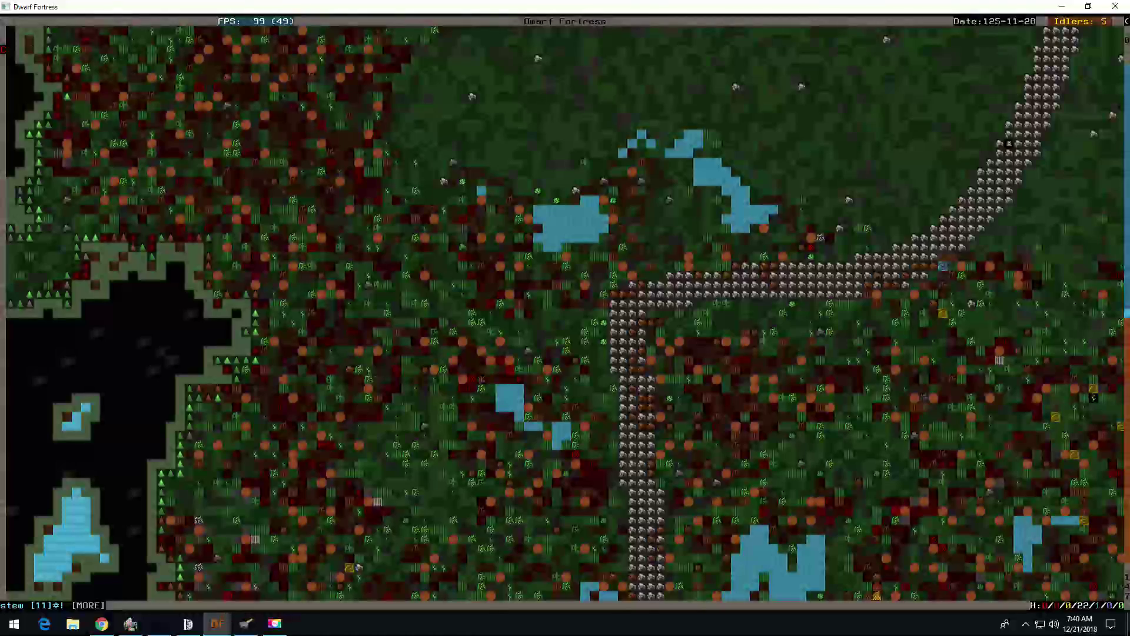
{"action": "key", "text": "shift+Down"}
{"action": "key", "text": "shift+Down"}
{"action": "key", "text": "shift+Right"}
Step: Jump to the giant kea's wheelbarrow theft from the announcements and look around it
{"action": "key", "text": "a"}
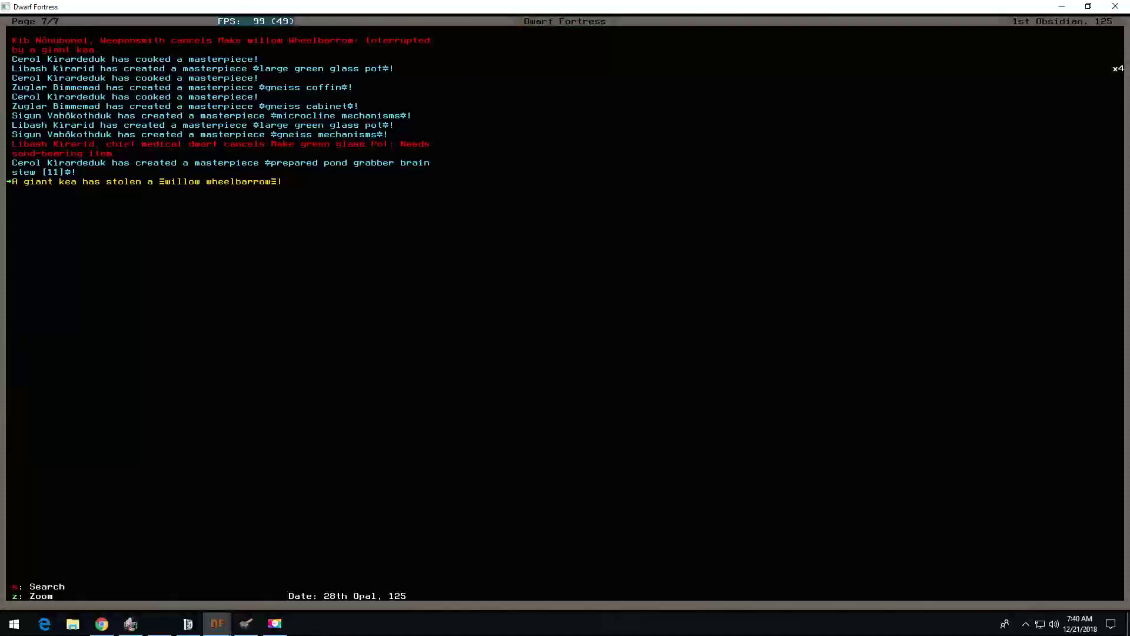
{"action": "key", "text": "z"}
{"action": "key", "text": "shift+Down"}
{"action": "key", "text": "shift+Right"}
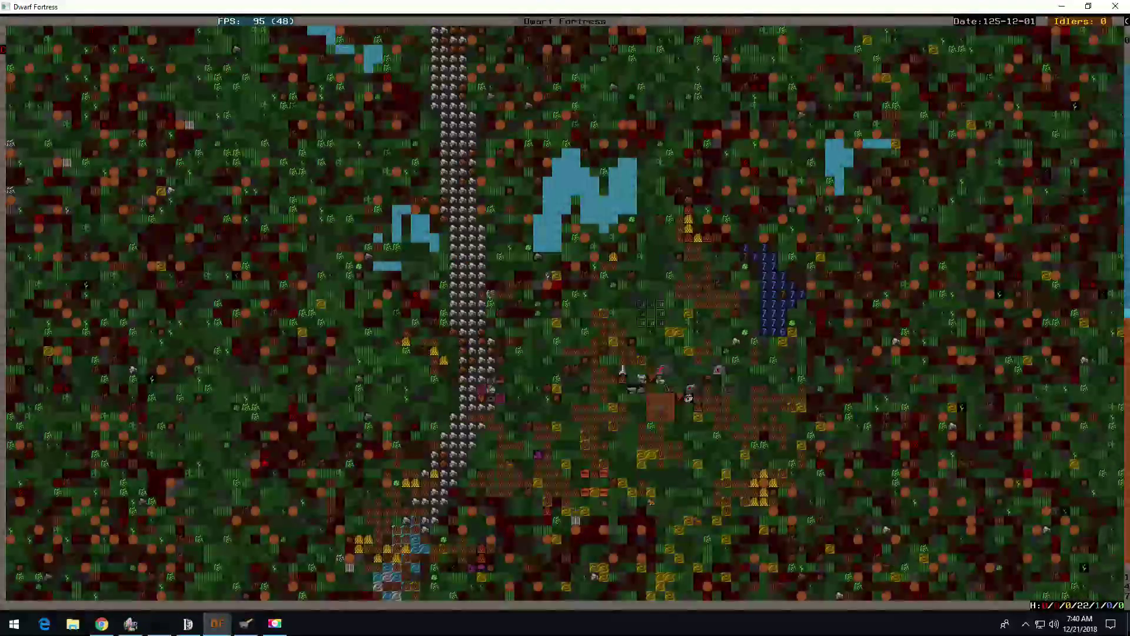
{"action": "key", "text": "shift+Down"}
{"action": "key", "text": "shift+Down"}
{"action": "key", "text": "shift+Down"}
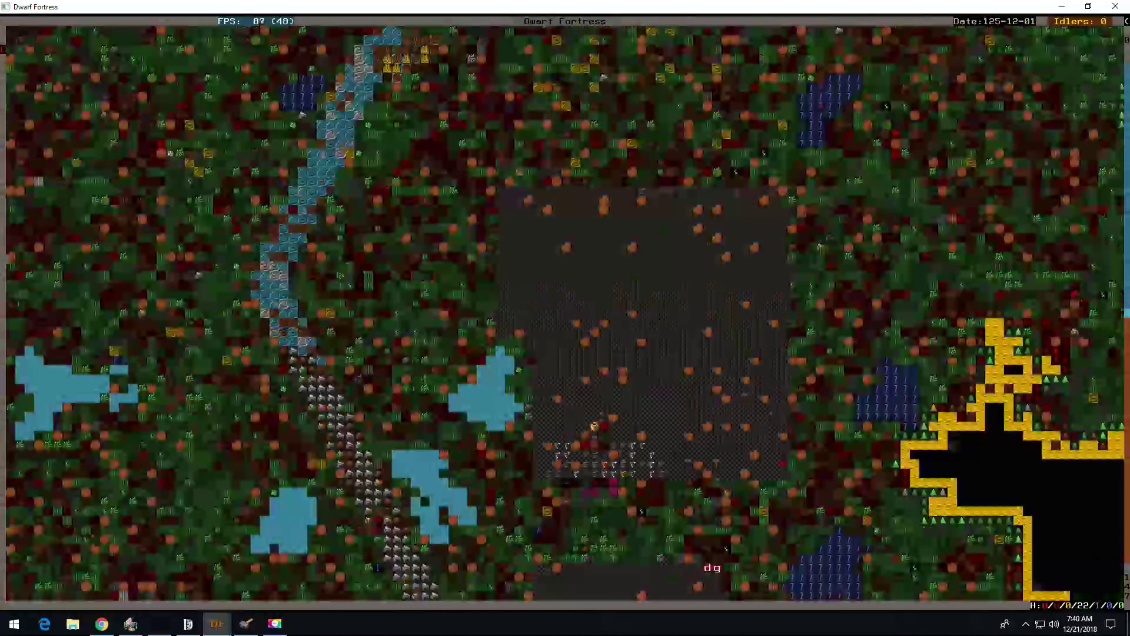
{"action": "key", "text": "shift+Right"}
{"action": "key", "text": "shift+Down"}
{"action": "key", "text": "shift+Left"}
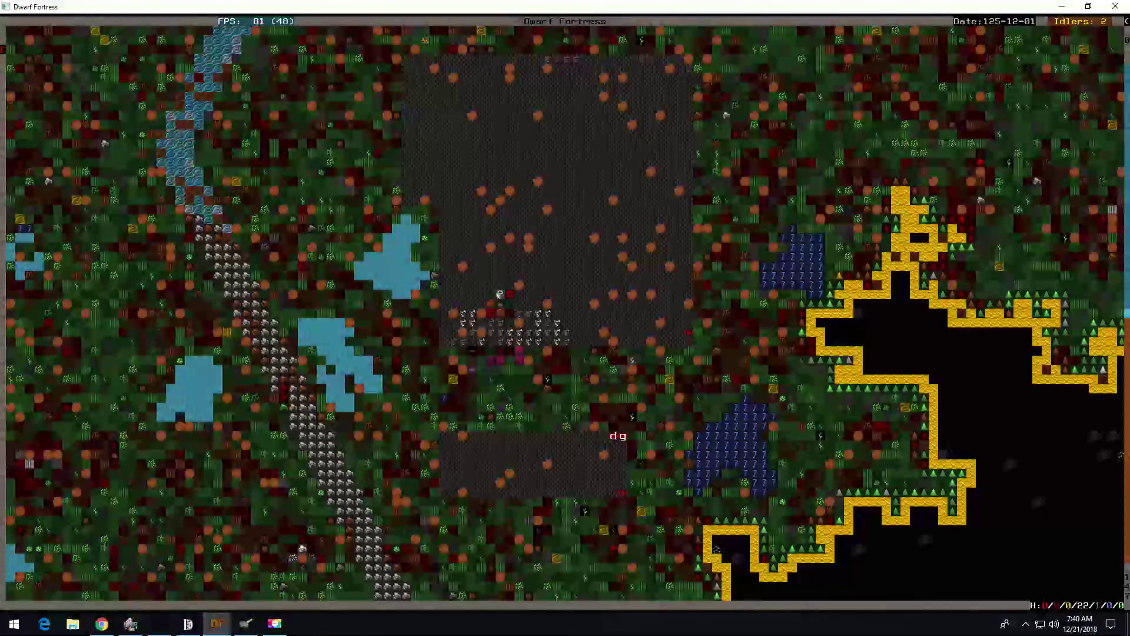
{"action": "key", "text": "shift+Left"}
{"action": "key", "text": "shift+Left"}
Step: Recheck the announcements, then descend to the underground fortress level and pause
{"action": "key", "text": "a"}
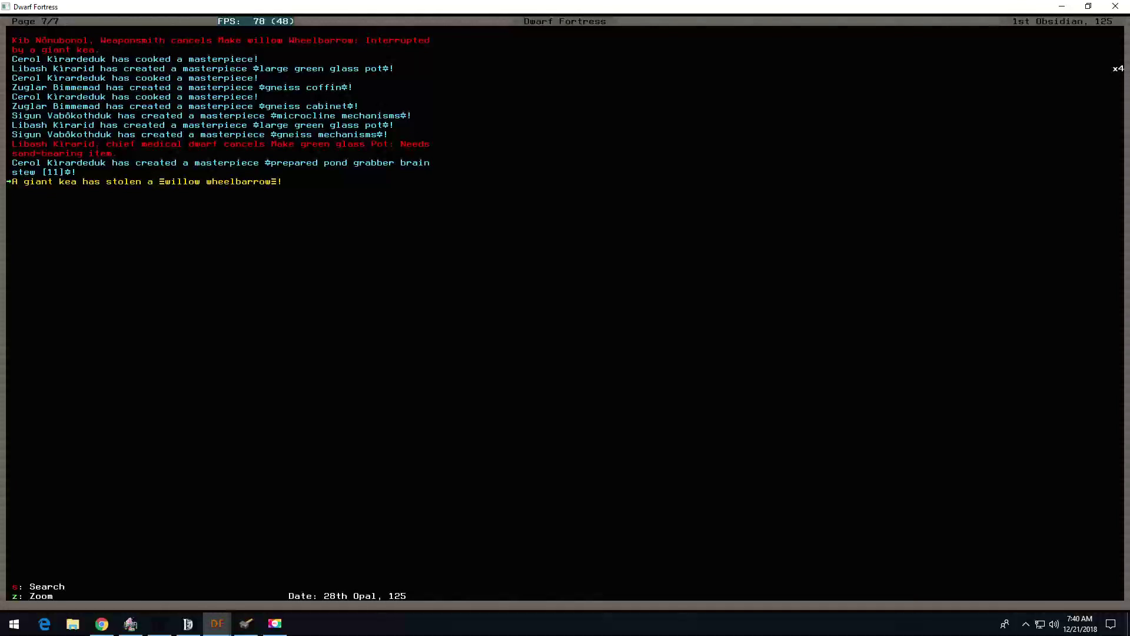
{"action": "key", "text": "Escape"}
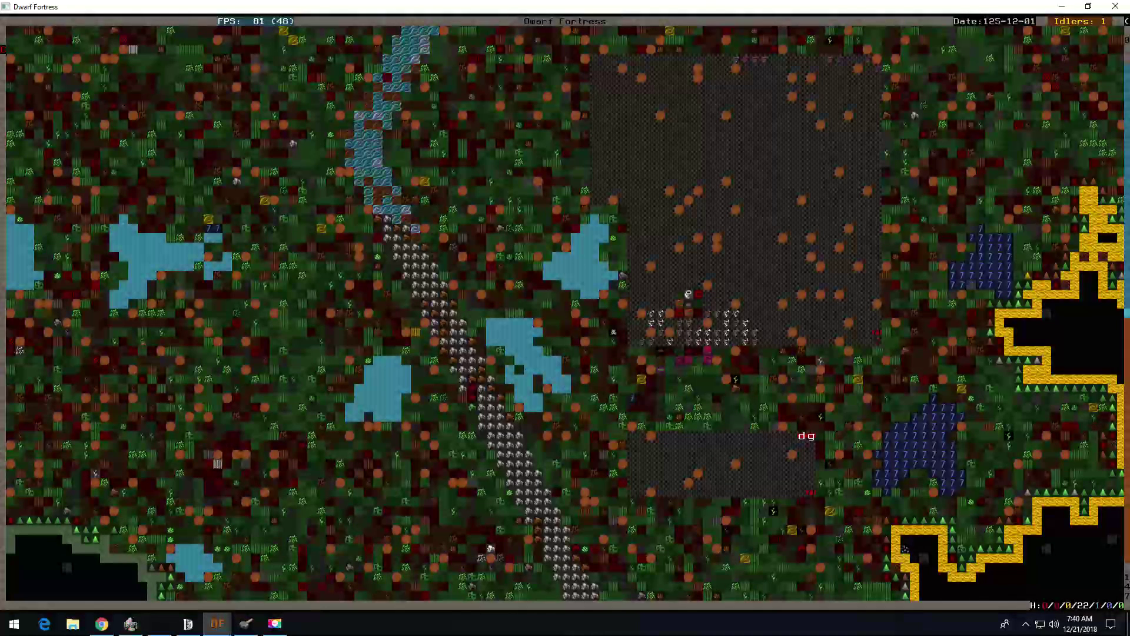
{"action": "key", "text": "shift+Right"}
{"action": "key", "text": "shift+Right"}
{"action": "key", "text": "shift+Left"}
{"action": "key", "text": "shift+Up"}
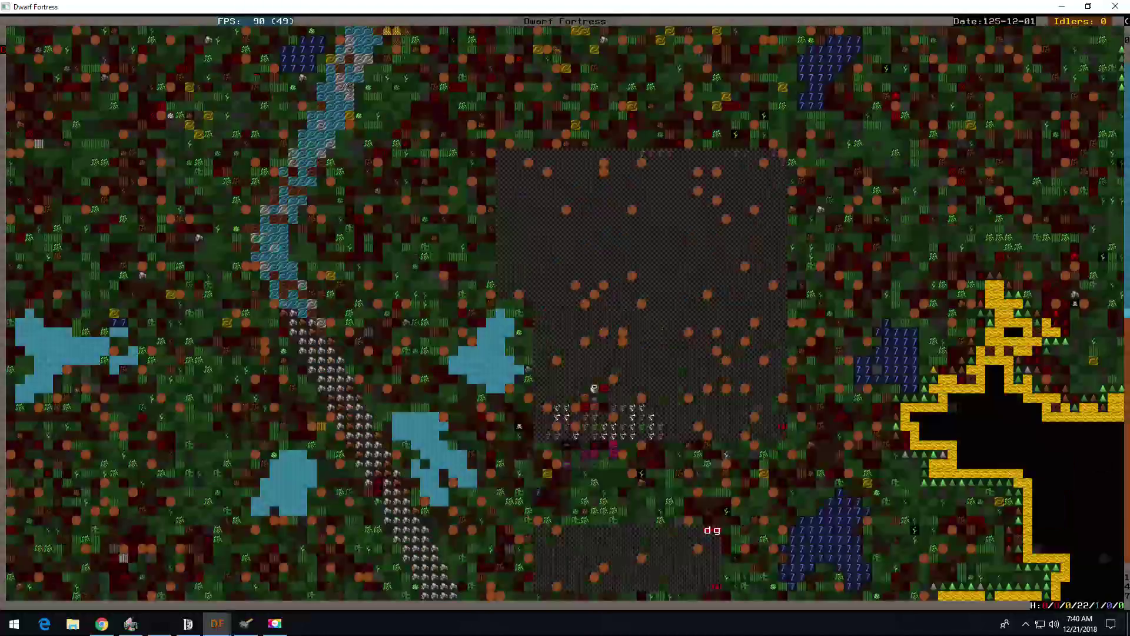
{"action": "key", "text": "shift+Up"}
{"action": "key", "text": "shift+Up"}
{"action": "key", "text": "shift+Up"}
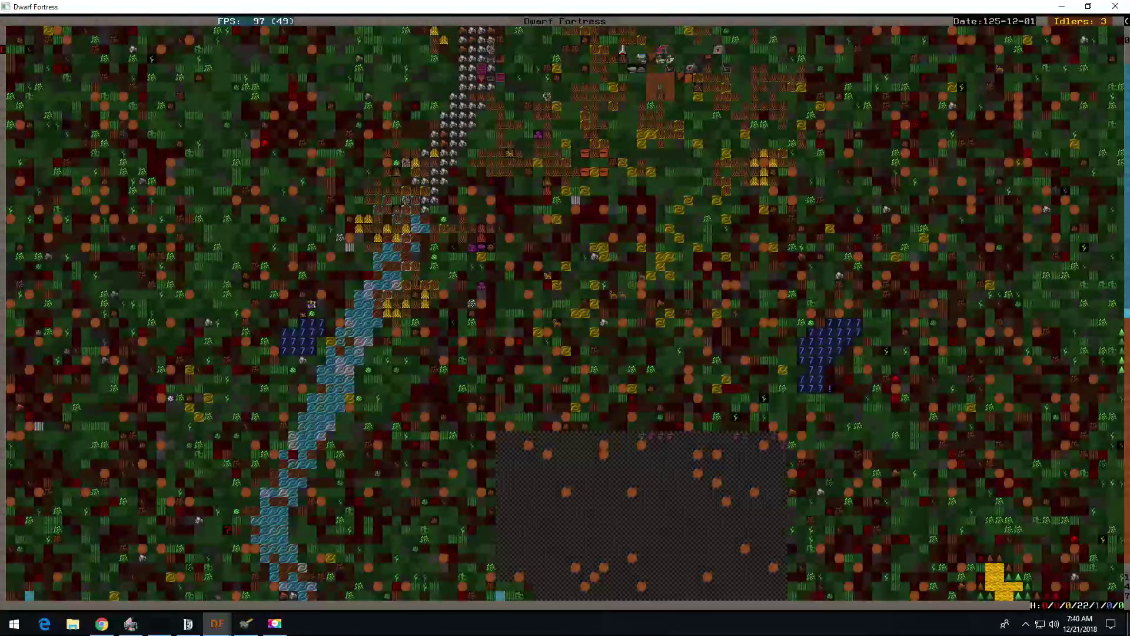
{"action": "key", "text": "shift+period"}
{"action": "key", "text": "space"}
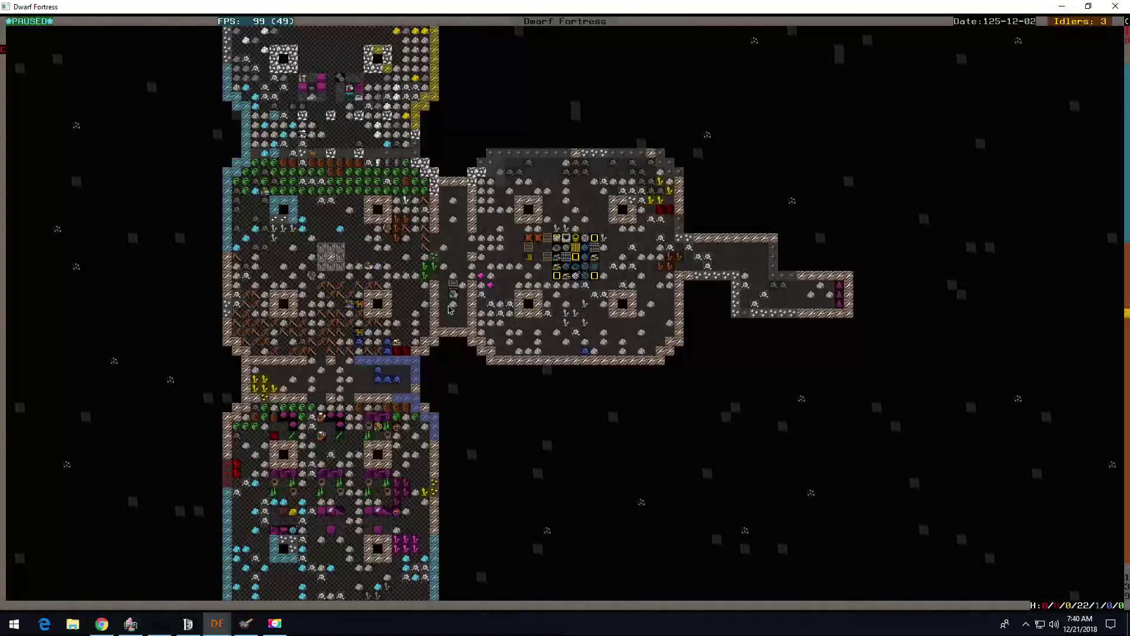
Step: Open the stockpile's full settings and enable the Furniture/Siege Ammo category
{"action": "key", "text": "q"}
{"action": "key", "text": "s"}
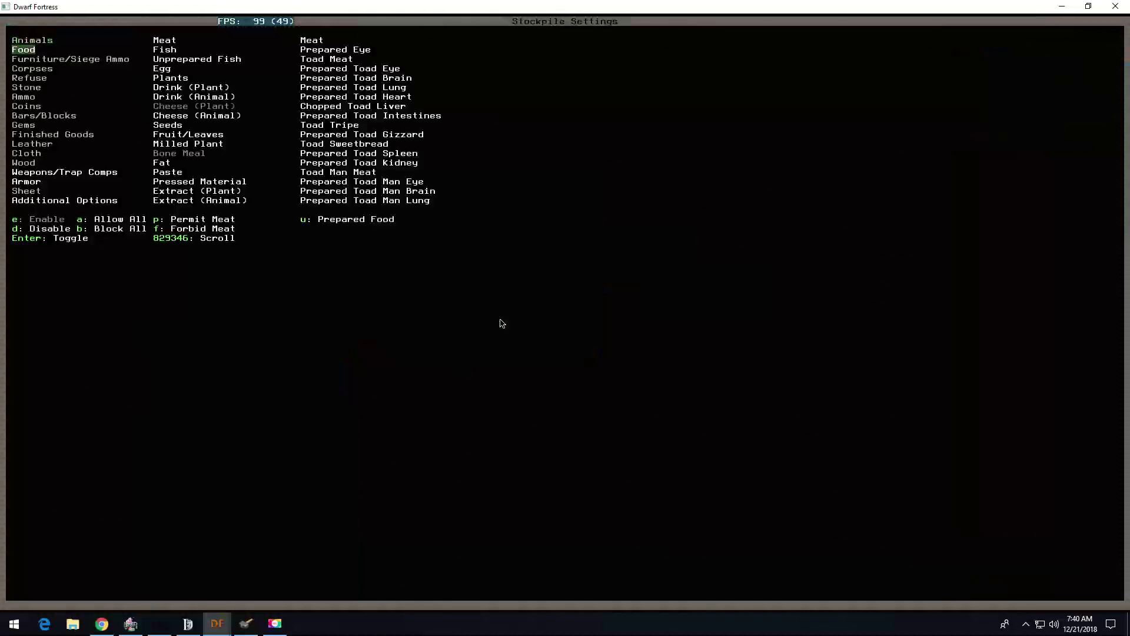
{"action": "key", "text": "Down"}
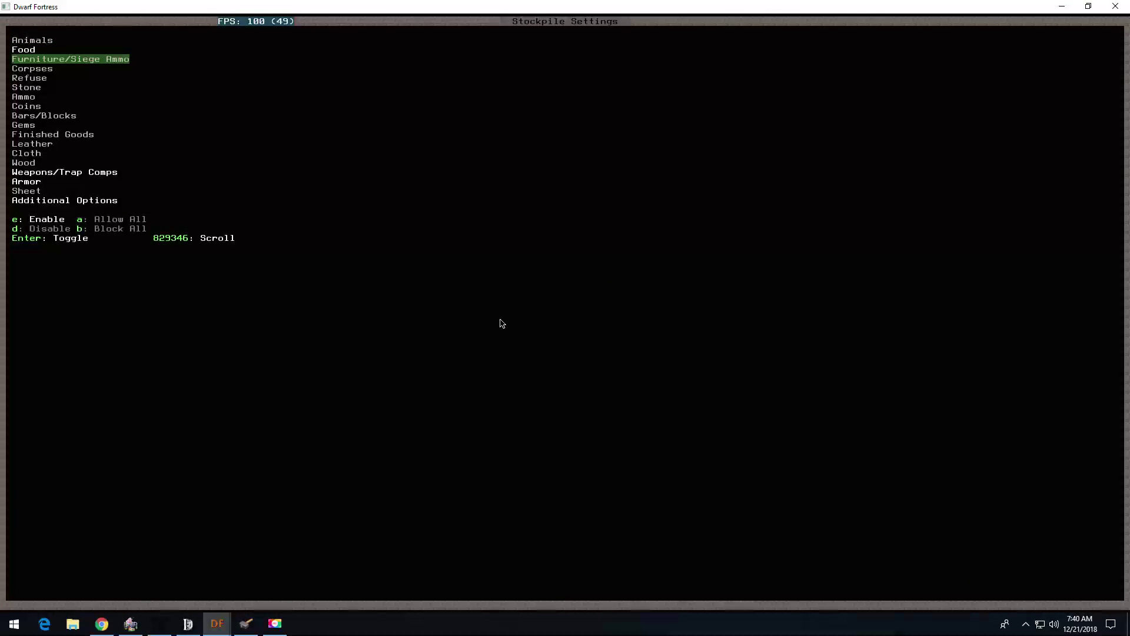
{"action": "key", "text": "e"}
Step: Browse the furniture item types, including barrels, and the quality filters to Standard
{"action": "key", "text": "Right"}
{"action": "key", "text": "Up"}
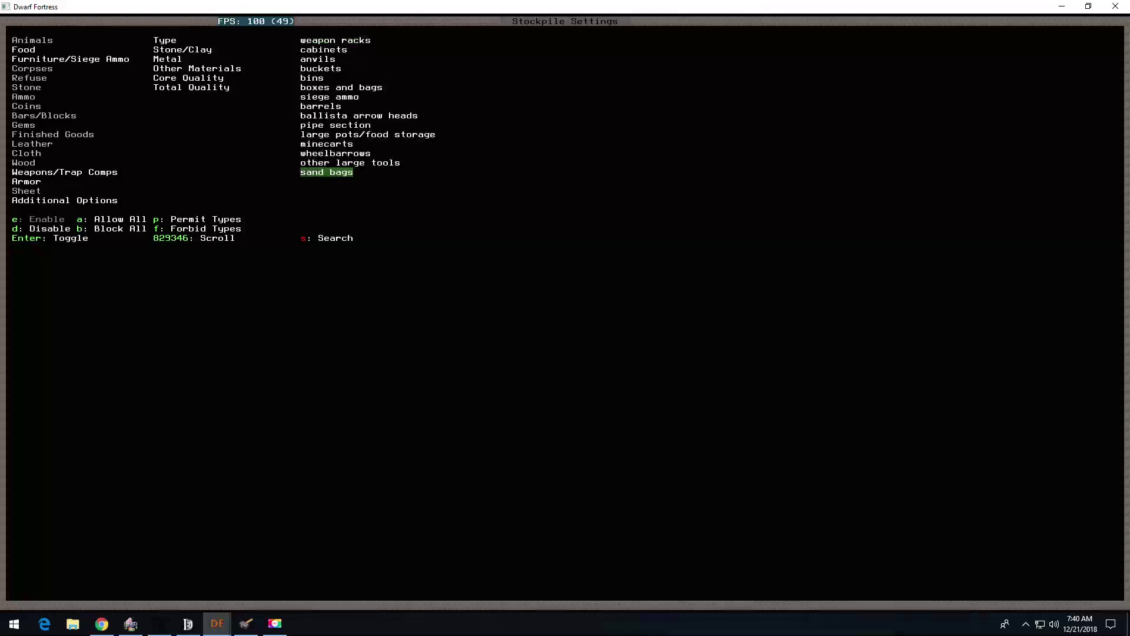
{"action": "key", "text": "Up"}
{"action": "key", "text": "Up"}
{"action": "key", "text": "Up"}
{"action": "key", "text": "Up"}
{"action": "key", "text": "Up"}
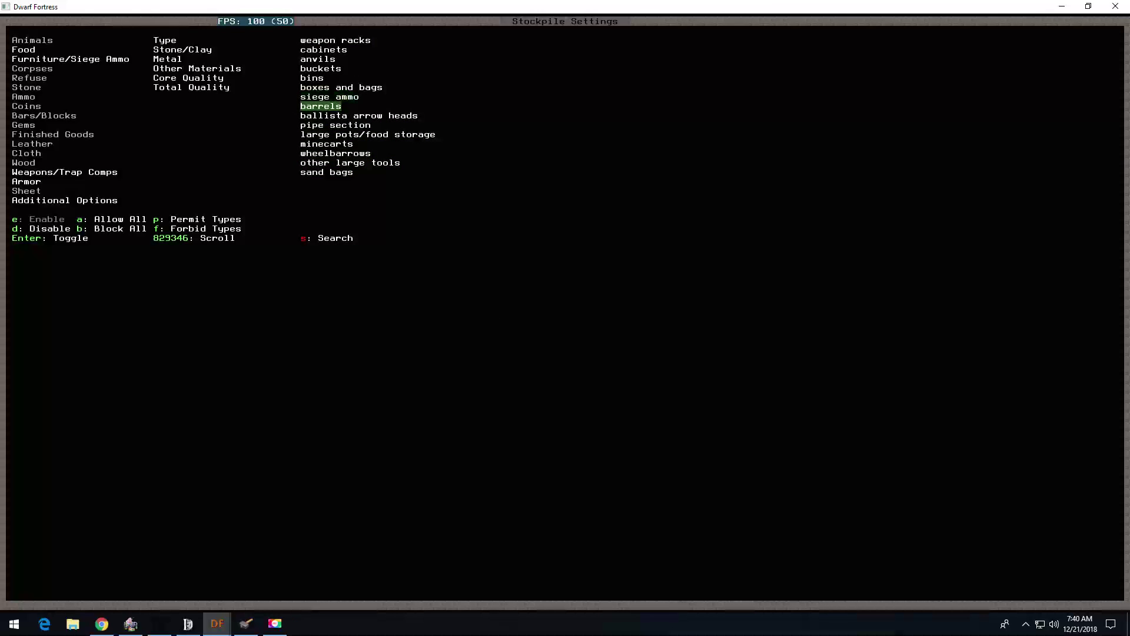
{"action": "key", "text": "Right"}
{"action": "key", "text": "Down"}
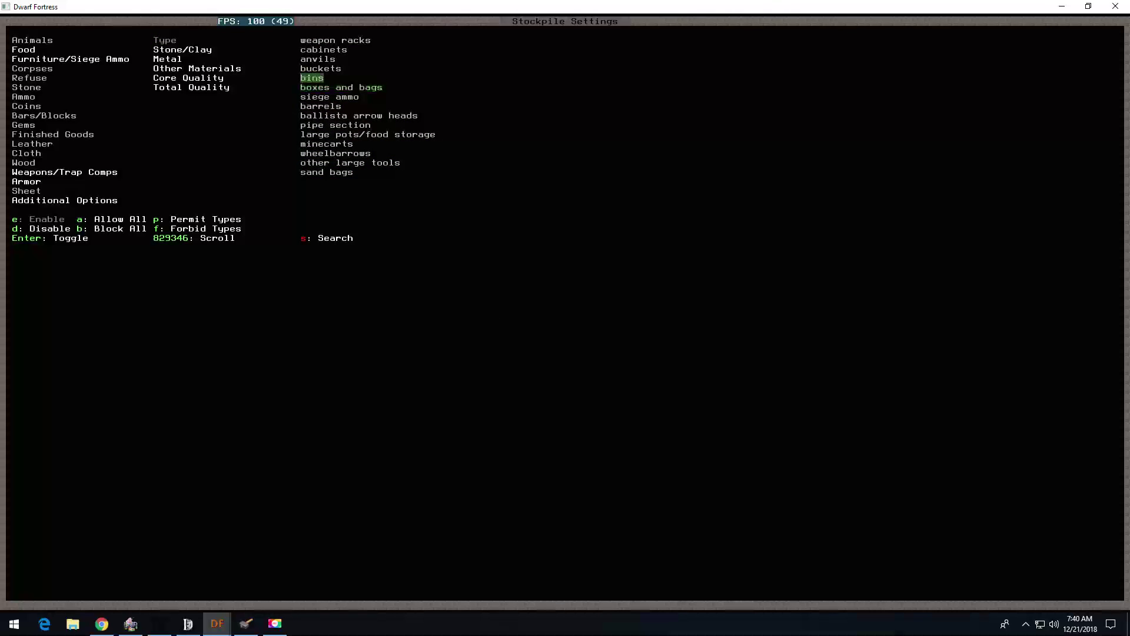
{"action": "key", "text": "Down"}
{"action": "key", "text": "Down"}
{"action": "key", "text": "Down"}
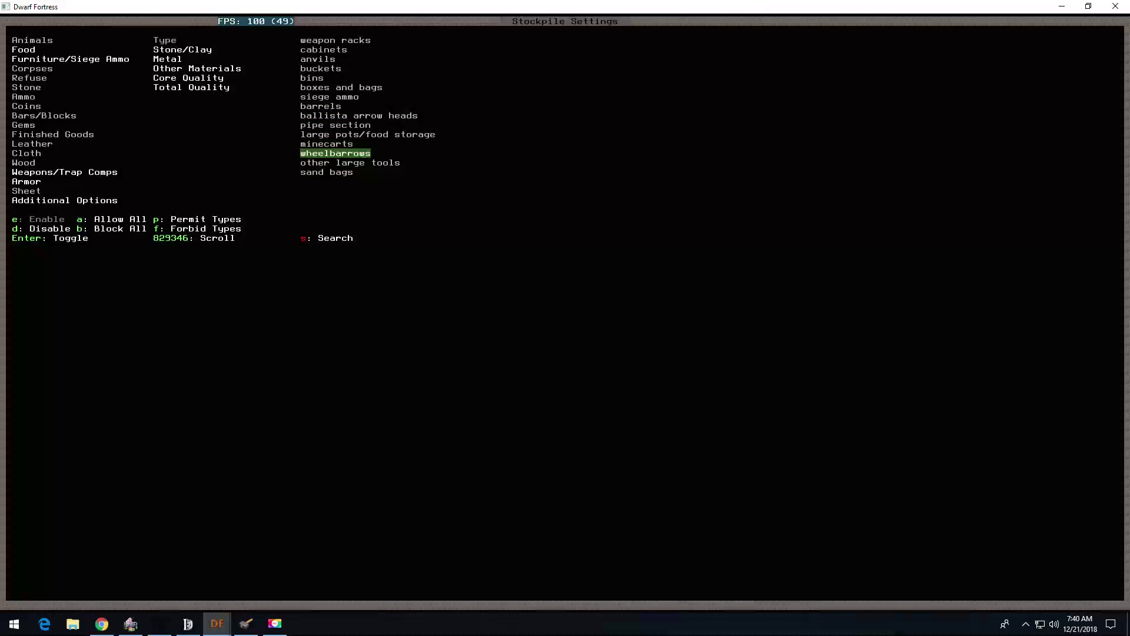
{"action": "key", "text": "Left"}
{"action": "key", "text": "Up"}
{"action": "key", "text": "Up"}
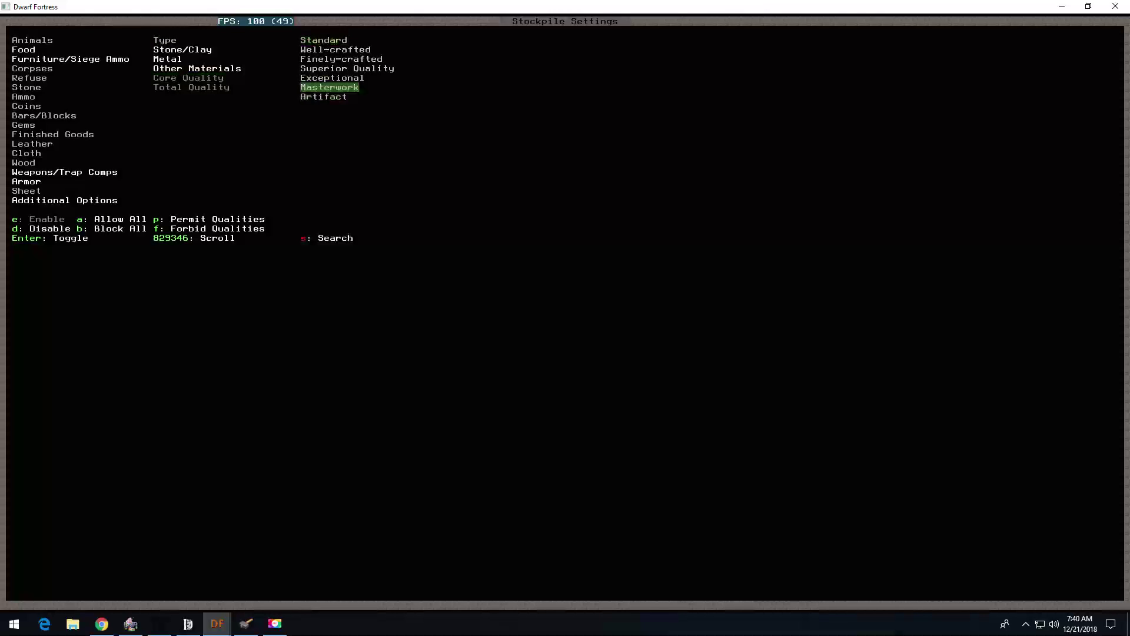
{"action": "key", "text": "Left"}
{"action": "key", "text": "Right"}
{"action": "key", "text": "Up"}
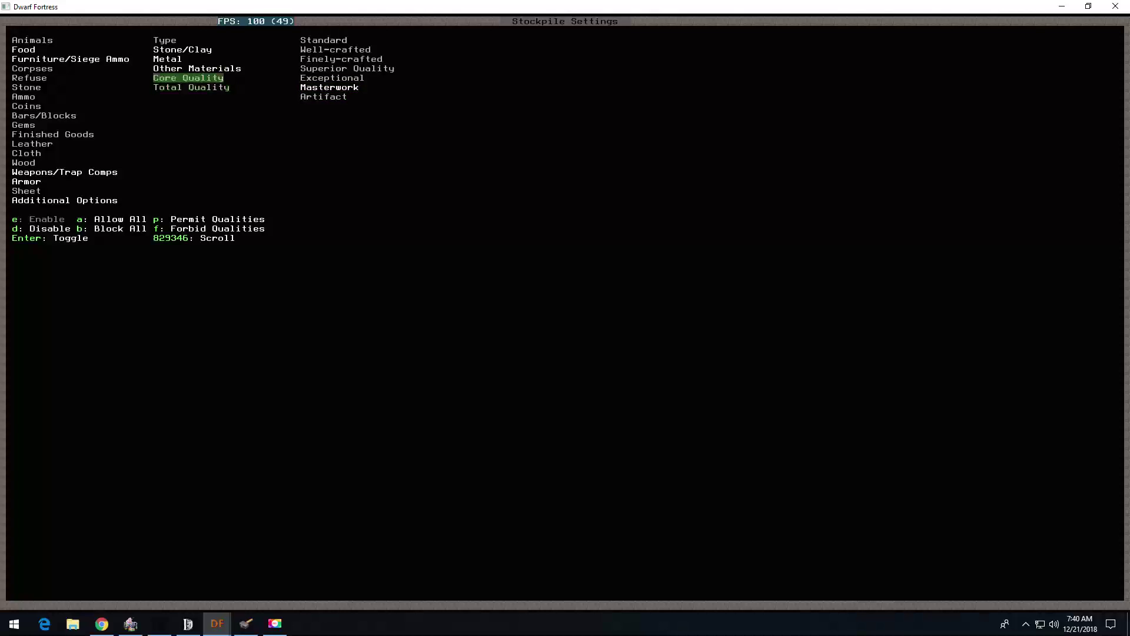
Step: Close the settings, return to the fortress level paused, and open Stockpile #3's settings
{"action": "key", "text": "Escape"}
{"action": "key", "text": "Escape"}
{"action": "key", "text": "Escape"}
{"action": "key", "text": "Escape"}
{"action": "key", "text": "space"}
{"action": "key", "text": "shift+comma"}
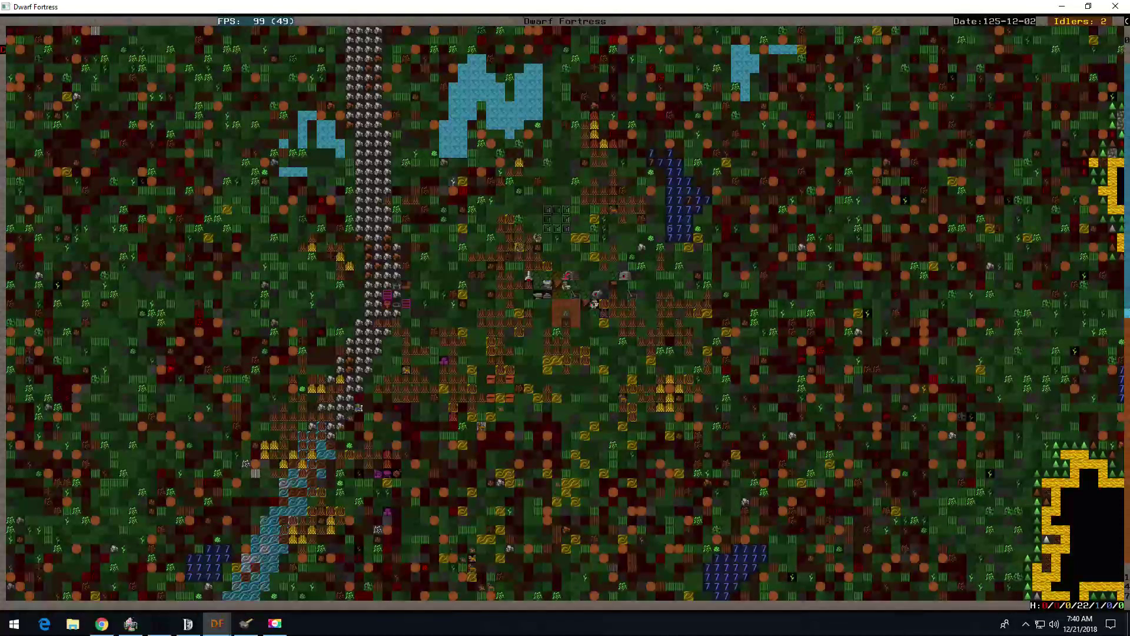
{"action": "key", "text": "shift+period"}
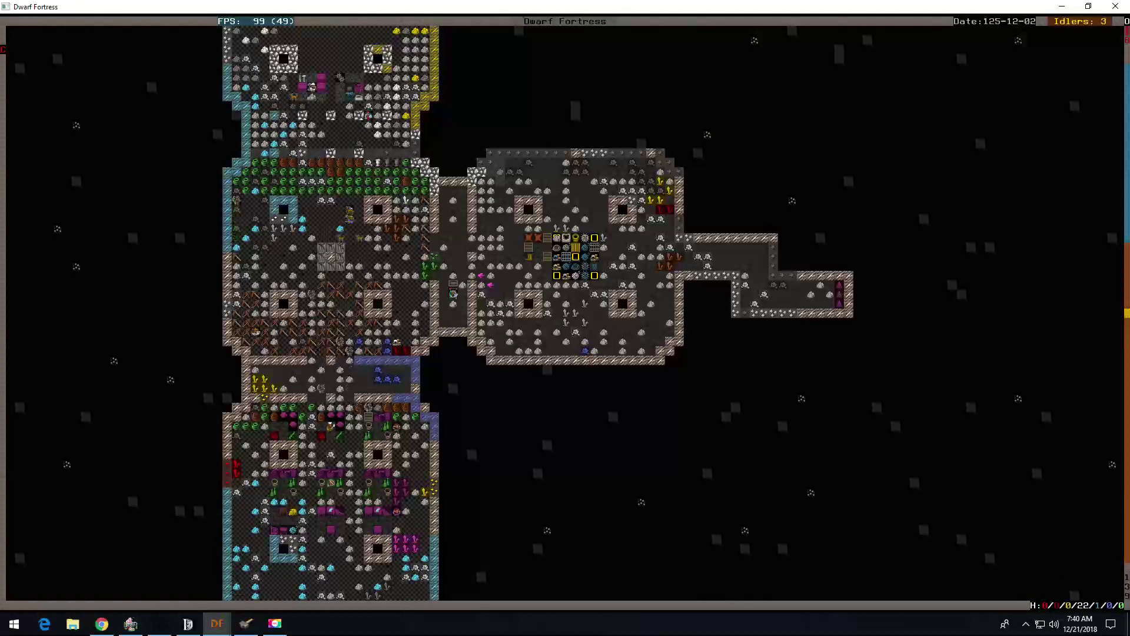
{"action": "key", "text": "space"}
{"action": "key", "text": "q"}
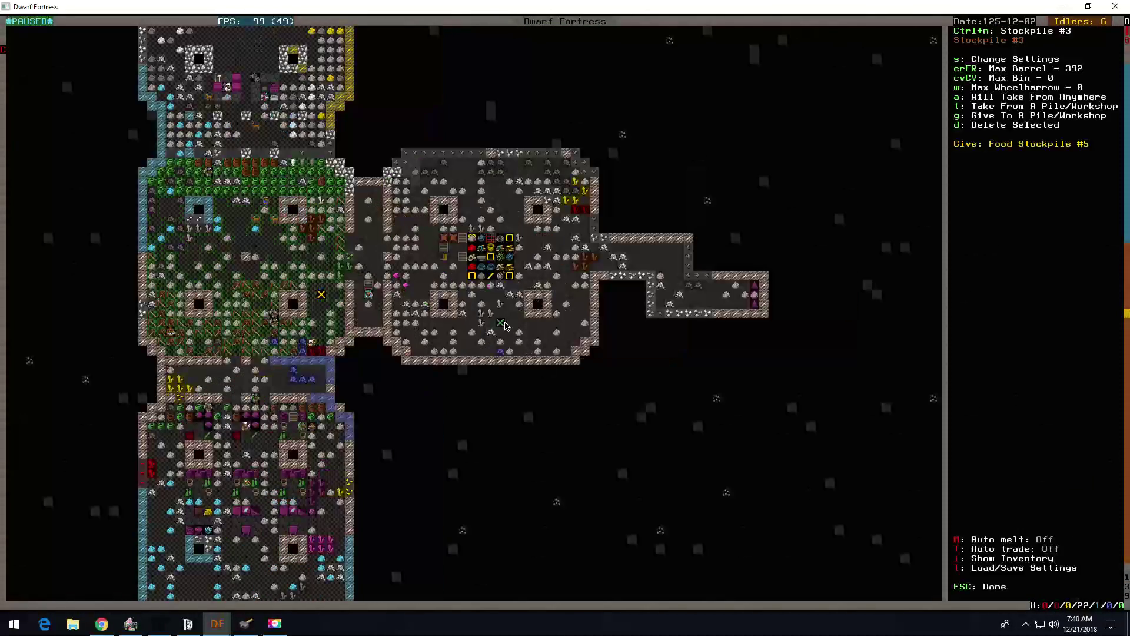
{"action": "key", "text": "s"}
{"action": "key", "text": "Down"}
{"action": "key", "text": "Down"}
{"action": "key", "text": "Down"}
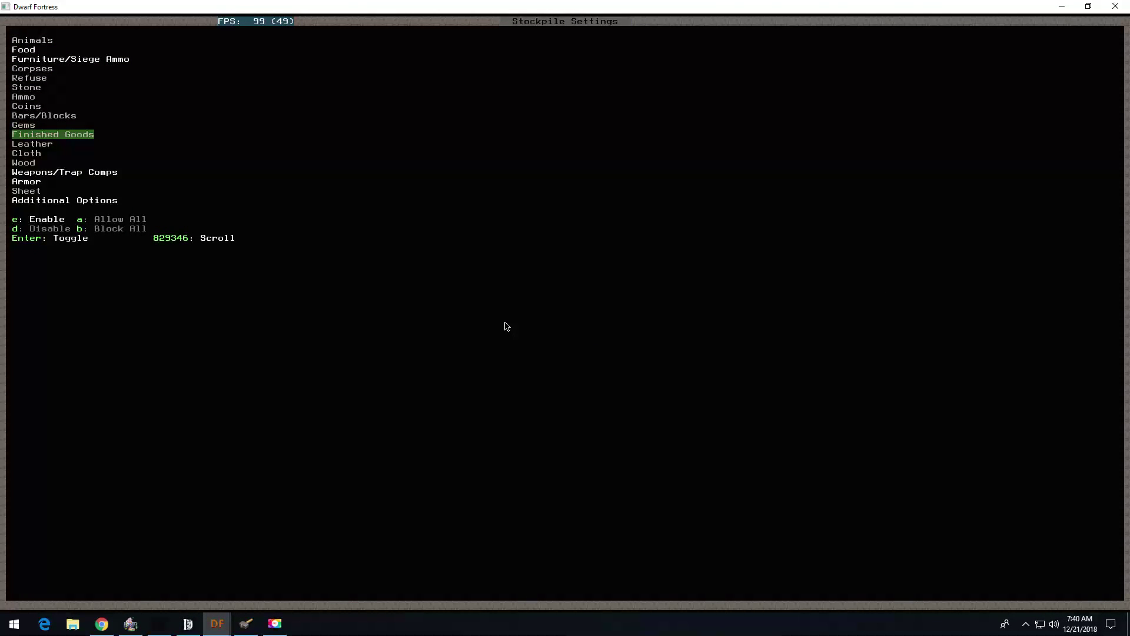
Step: Enable Finished Goods on Stockpile #3, browse its items, then disable it again
{"action": "key", "text": "e"}
{"action": "key", "text": "Right"}
{"action": "key", "text": "Up"}
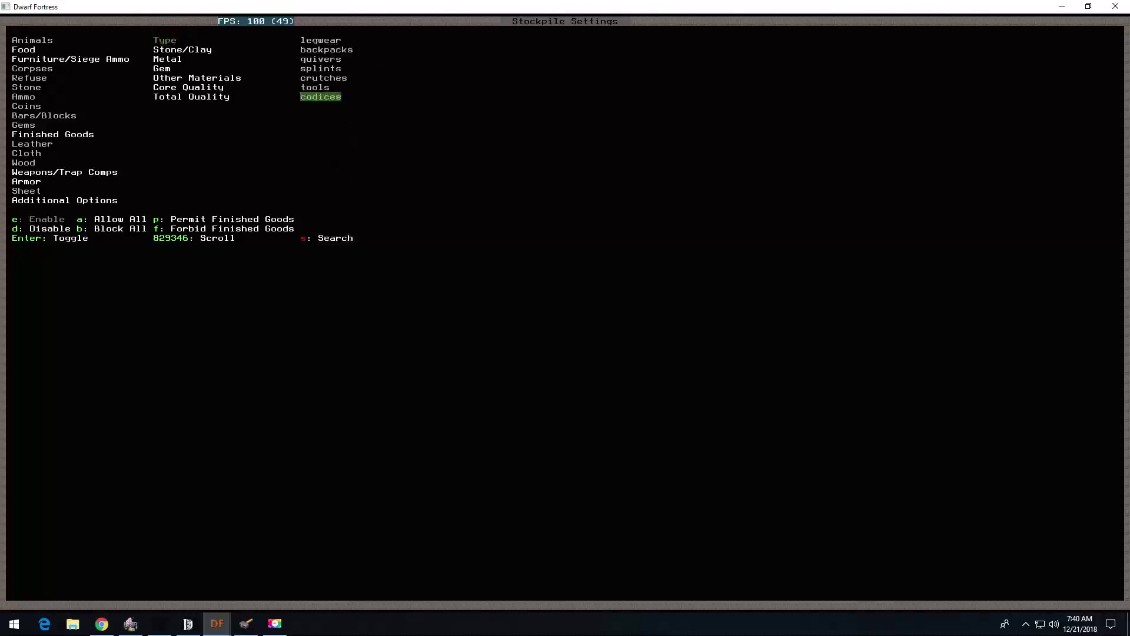
{"action": "key", "text": "Up"}
{"action": "key", "text": "Up"}
{"action": "key", "text": "Up"}
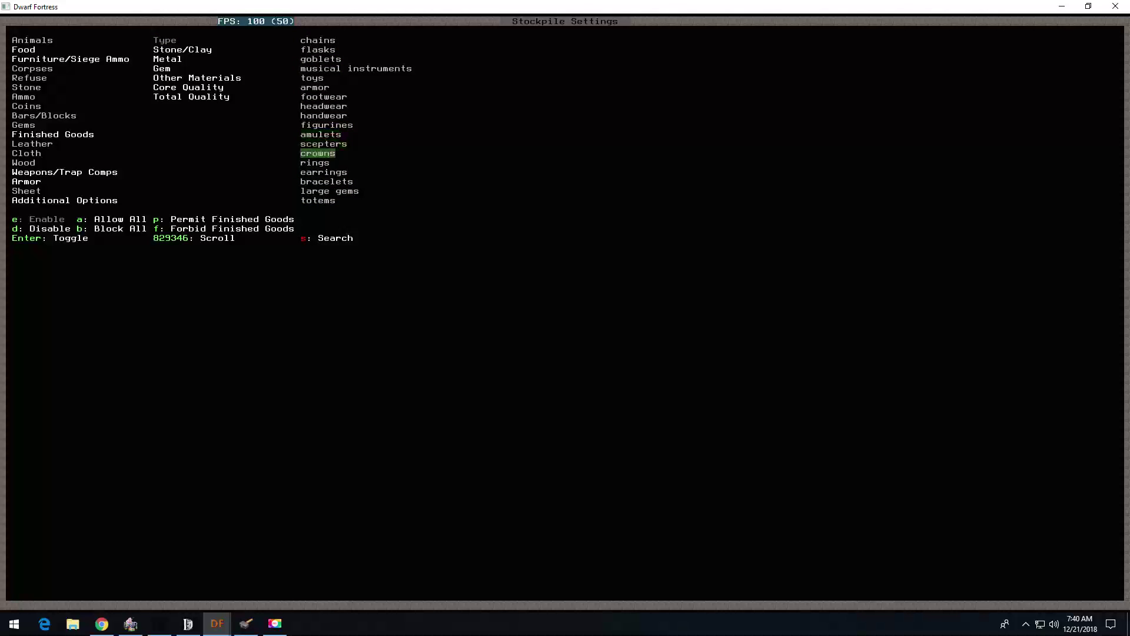
{"action": "key", "text": "Down"}
{"action": "key", "text": "Down"}
{"action": "key", "text": "Down"}
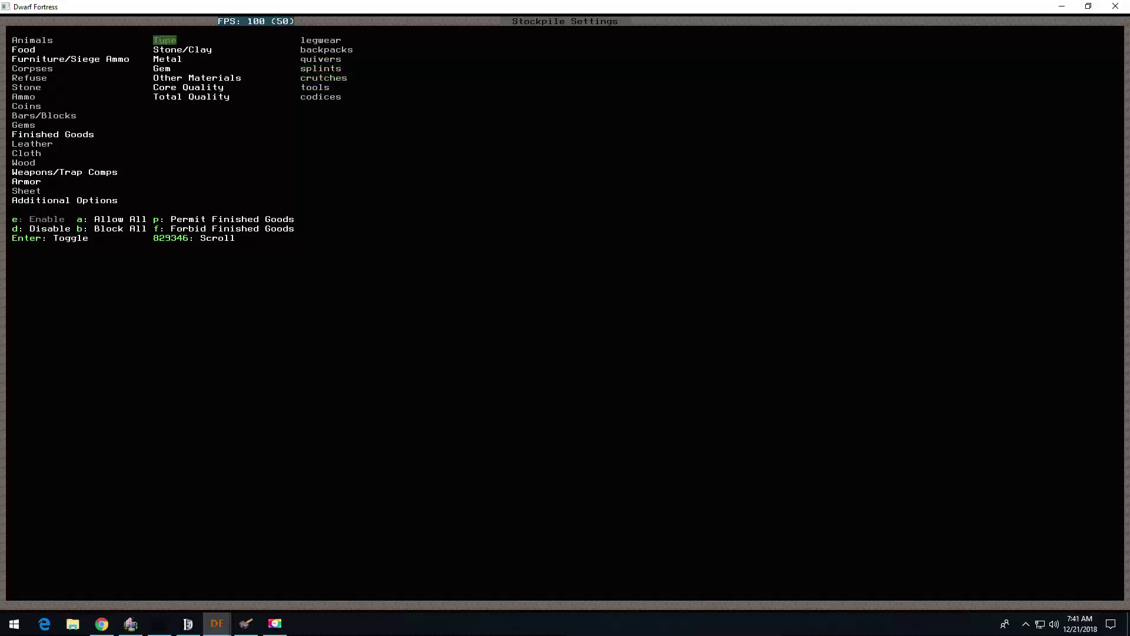
{"action": "key", "text": "d"}
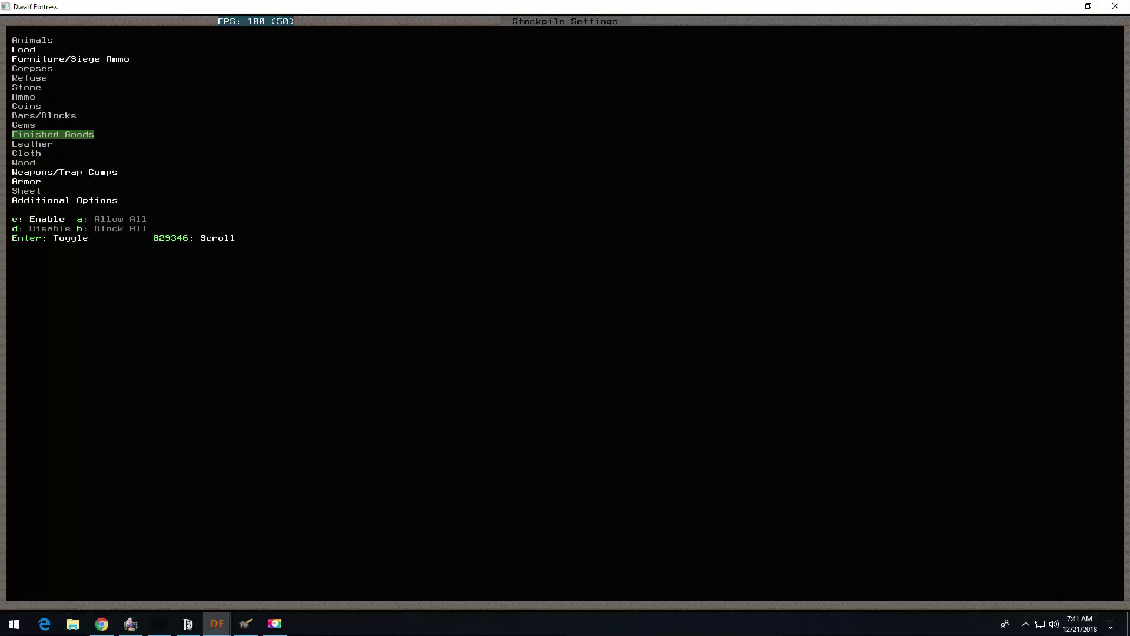
Step: Review the furniture item types down to large pots, then close settings and surface
{"action": "key", "text": "Up"}
{"action": "key", "text": "Up"}
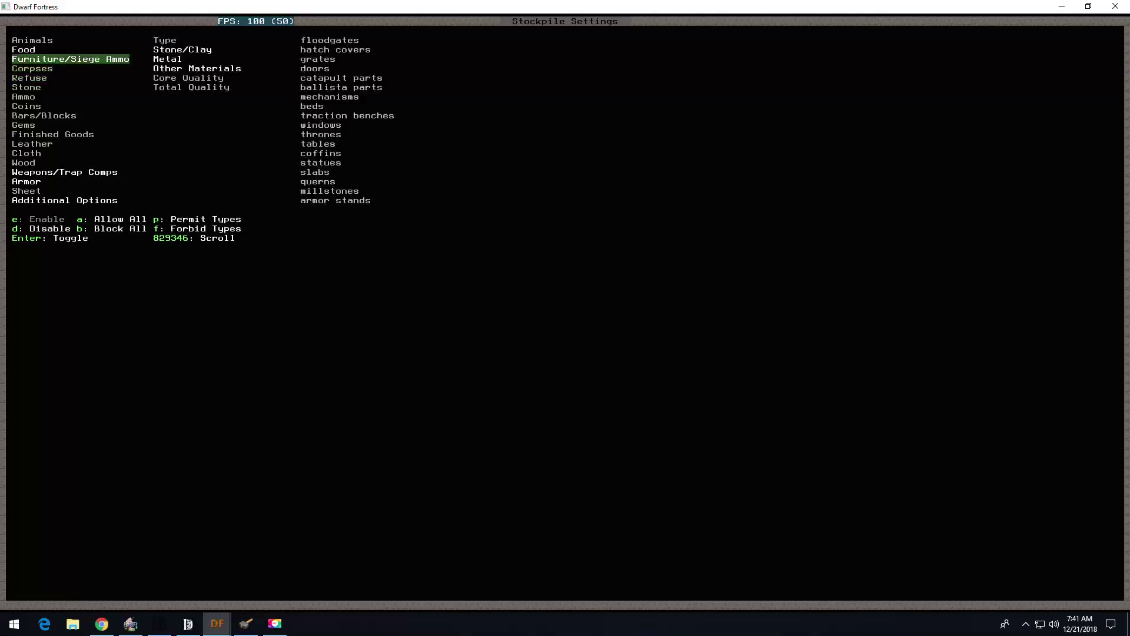
{"action": "key", "text": "Right"}
{"action": "key", "text": "Up"}
{"action": "key", "text": "Down"}
{"action": "key", "text": "Right"}
{"action": "key", "text": "Up"}
{"action": "key", "text": "Up"}
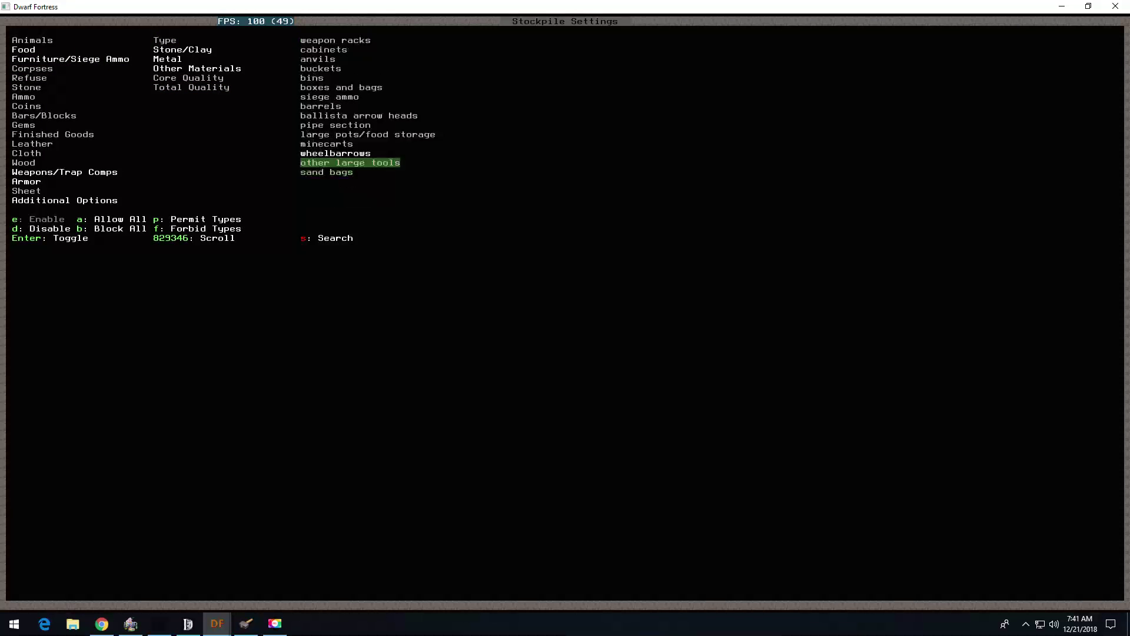
{"action": "key", "text": "Up"}
{"action": "key", "text": "Up"}
{"action": "key", "text": "Up"}
{"action": "key", "text": "Up"}
{"action": "key", "text": "Up"}
{"action": "key", "text": "Up"}
{"action": "key", "text": "Down"}
{"action": "key", "text": "Down"}
{"action": "key", "text": "Down"}
{"action": "key", "text": "Down"}
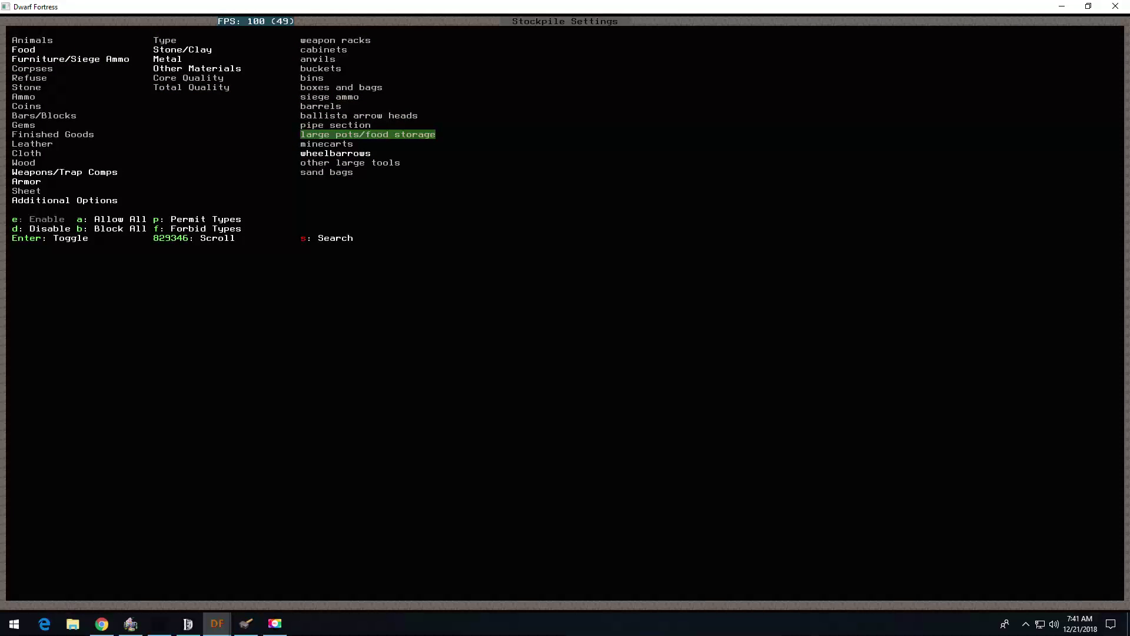
{"action": "key", "text": "Left"}
{"action": "key", "text": "Down"}
{"action": "key", "text": "Down"}
{"action": "key", "text": "Down"}
{"action": "key", "text": "Down"}
{"action": "key", "text": "Down"}
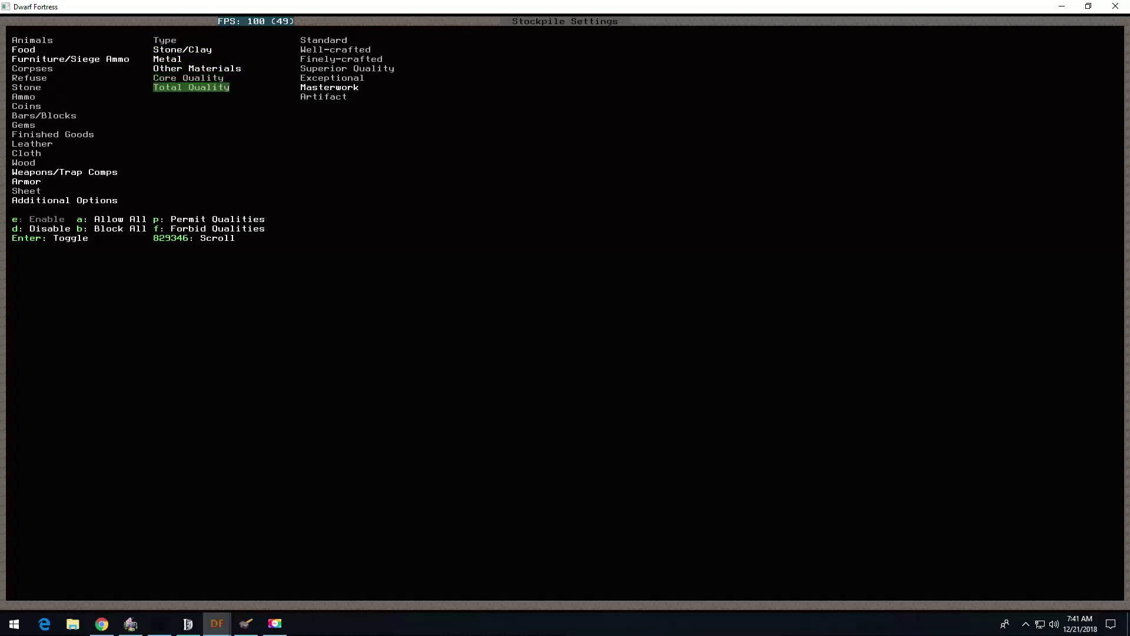
{"action": "key", "text": "Escape"}
{"action": "key", "text": "Escape"}
{"action": "key", "text": "shift+comma"}
{"action": "key", "text": "shift+comma"}
{"action": "key", "text": "shift+comma"}
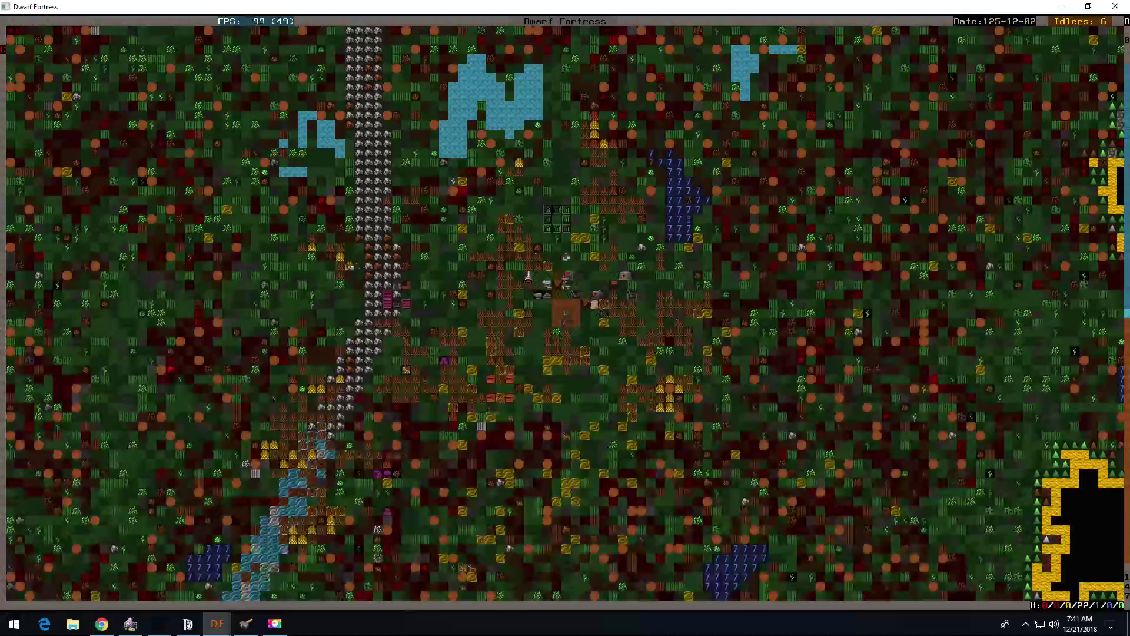
Step: Pan across the southern and northern surface around the fortress entrance
{"action": "key", "text": "shift+Right"}
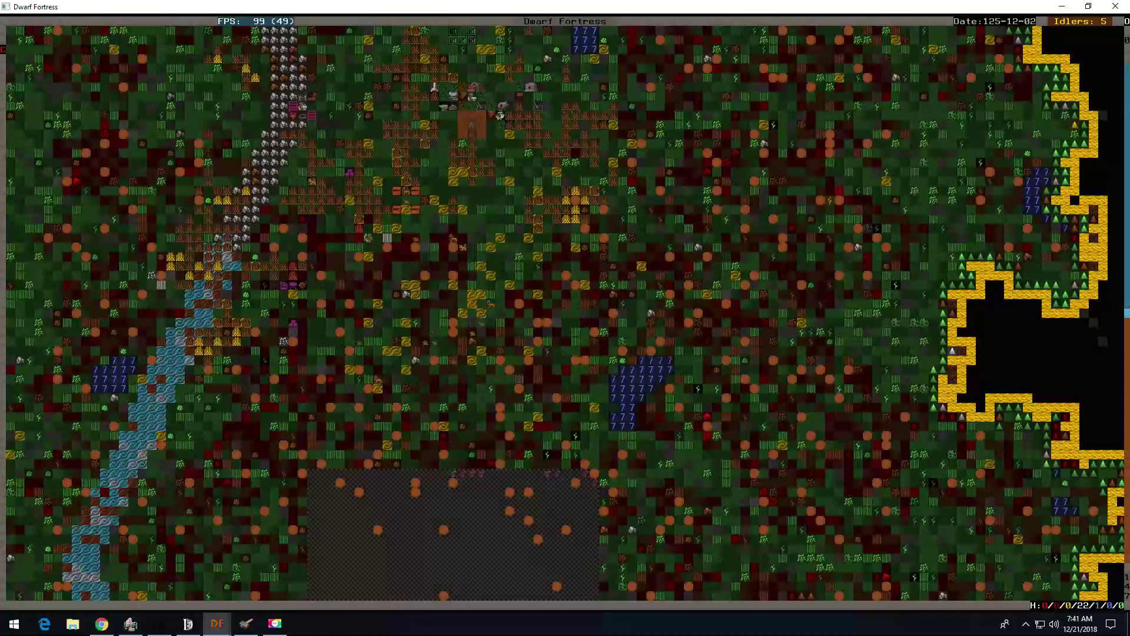
{"action": "key", "text": "shift+Down"}
{"action": "key", "text": "shift+Left"}
{"action": "key", "text": "shift+Down"}
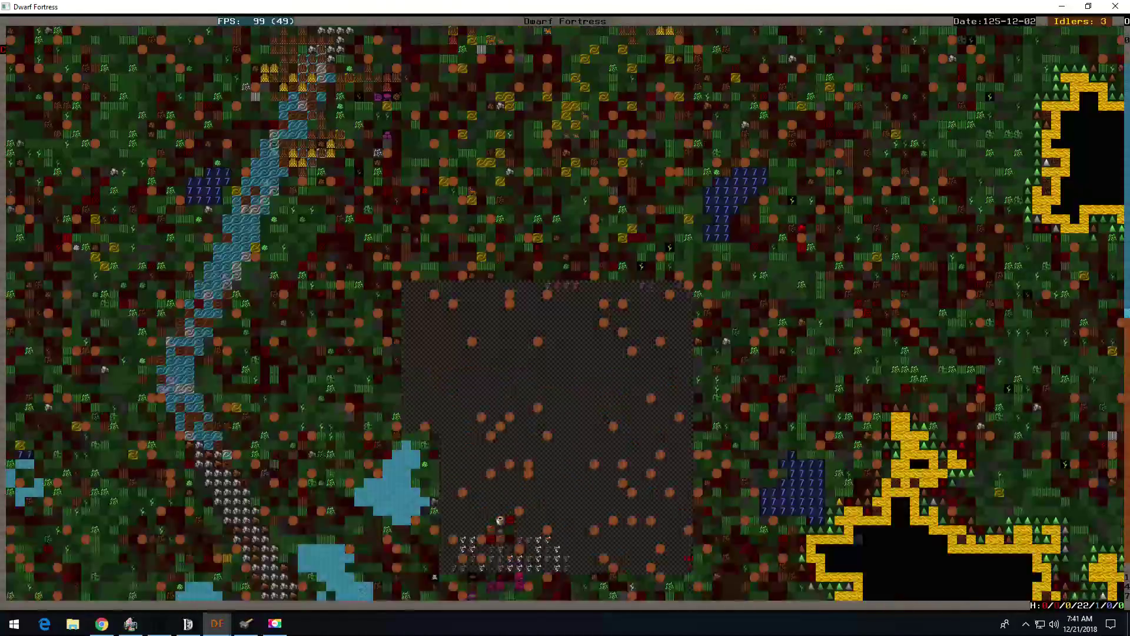
{"action": "key", "text": "shift+Down"}
{"action": "key", "text": "shift+Up"}
{"action": "key", "text": "shift+Up"}
{"action": "key", "text": "shift+Up"}
{"action": "key", "text": "shift+Up"}
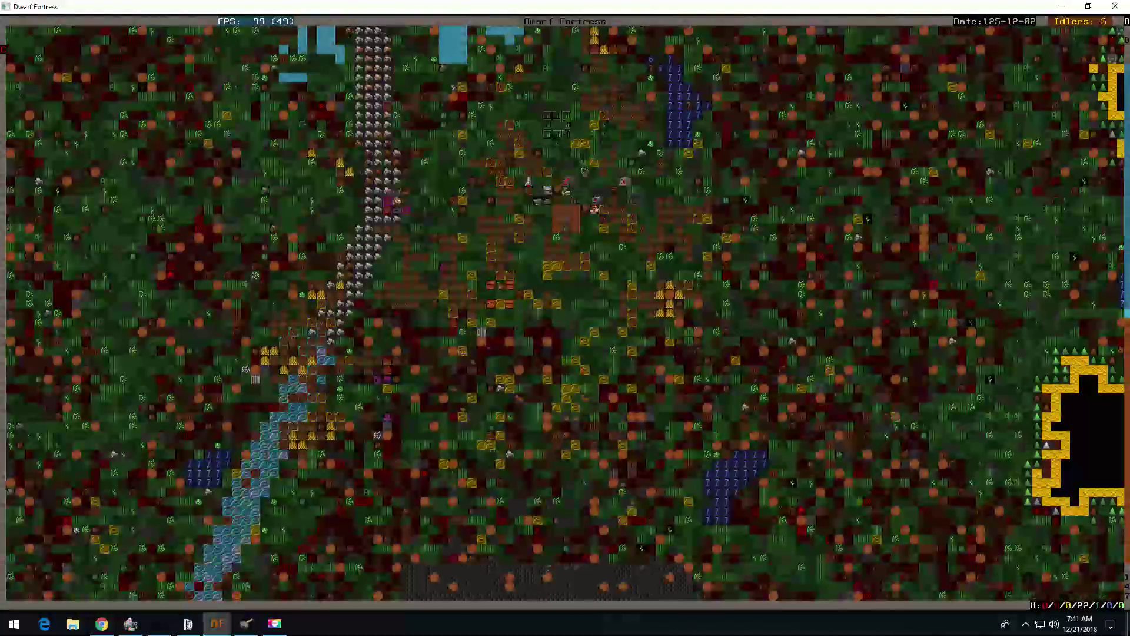
{"action": "key", "text": "shift+Right"}
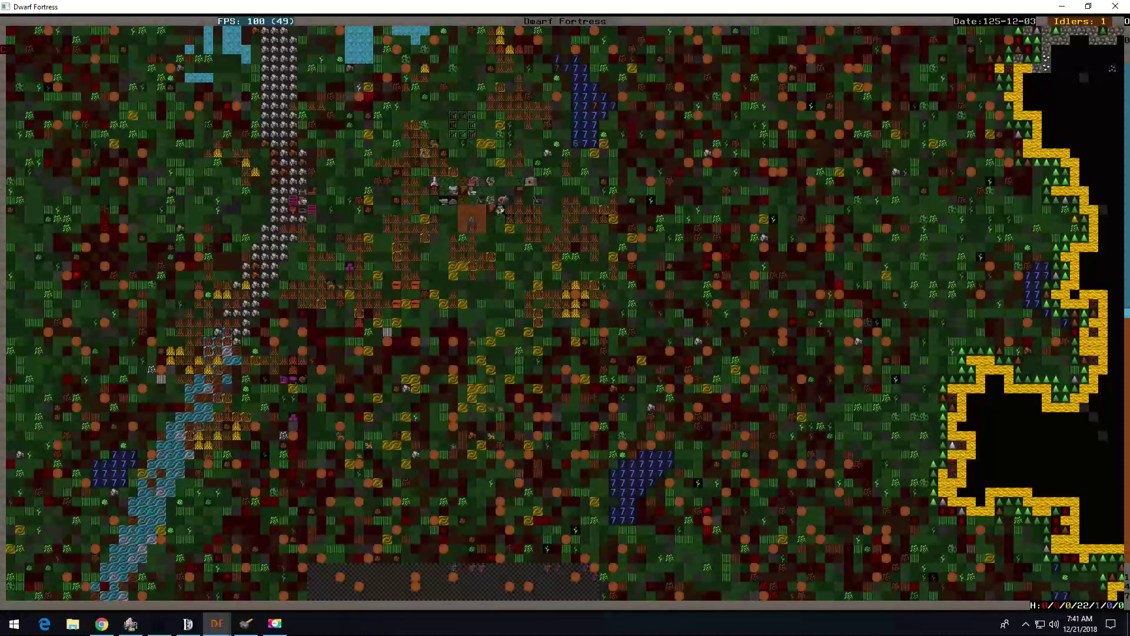
{"action": "key", "text": "shift+Up"}
{"action": "key", "text": "shift+Up"}
{"action": "key", "text": "shift+Up"}
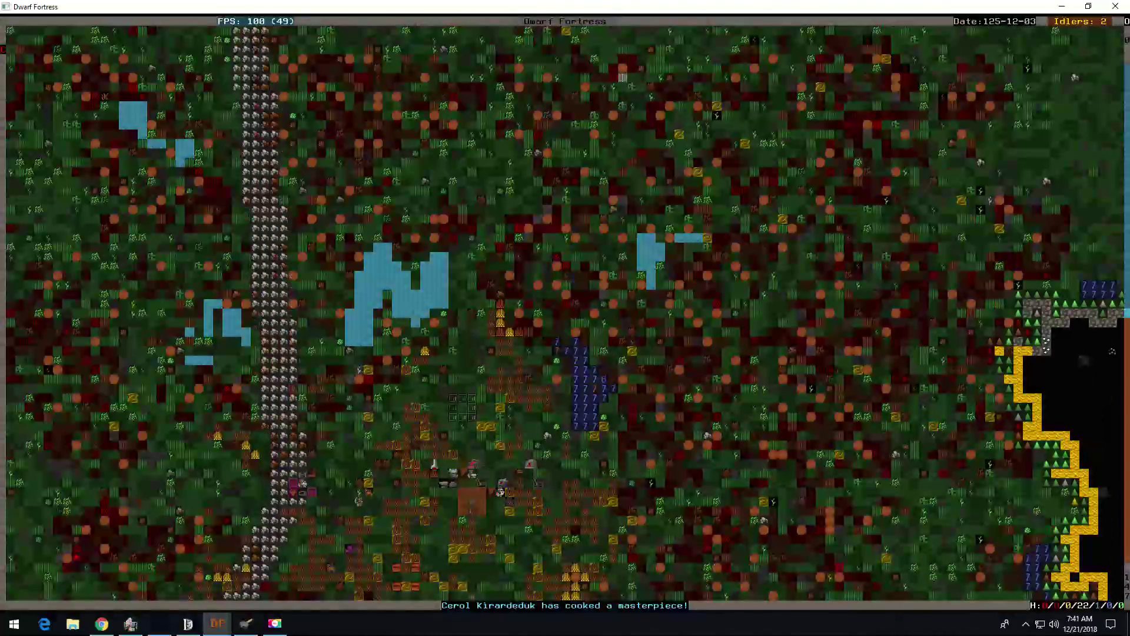
{"action": "key", "text": "shift+Right"}
{"action": "key", "text": "shift+Left"}
{"action": "key", "text": "shift+Up"}
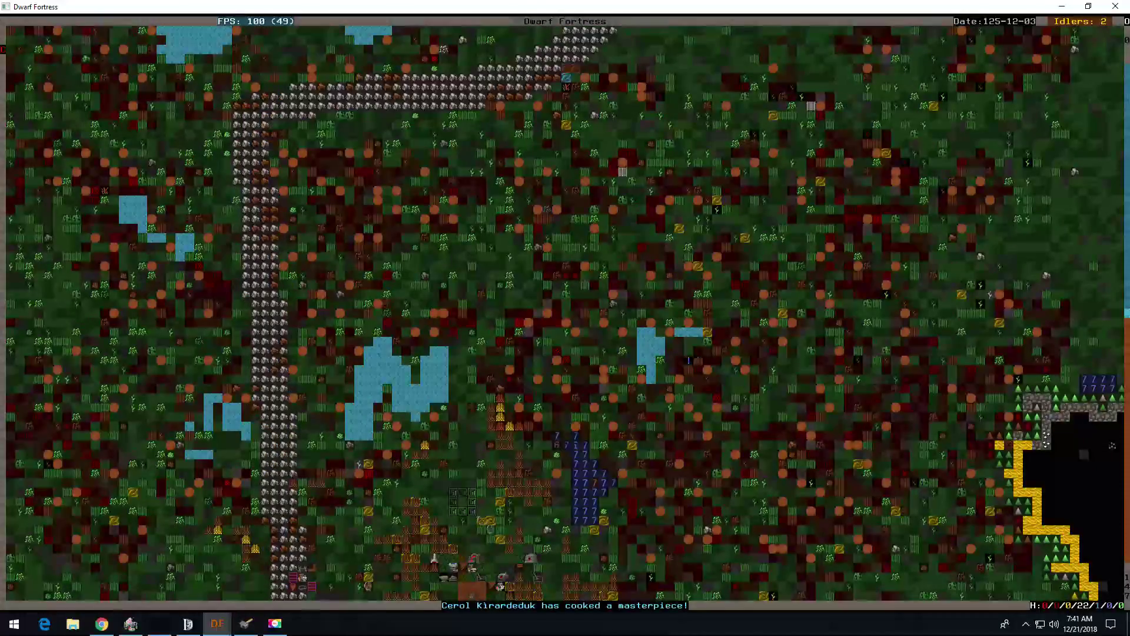
{"action": "key", "text": "shift+Up"}
{"action": "key", "text": "shift+Down"}
{"action": "key", "text": "shift+Down"}
{"action": "key", "text": "shift+Down"}
{"action": "key", "text": "shift+Down"}
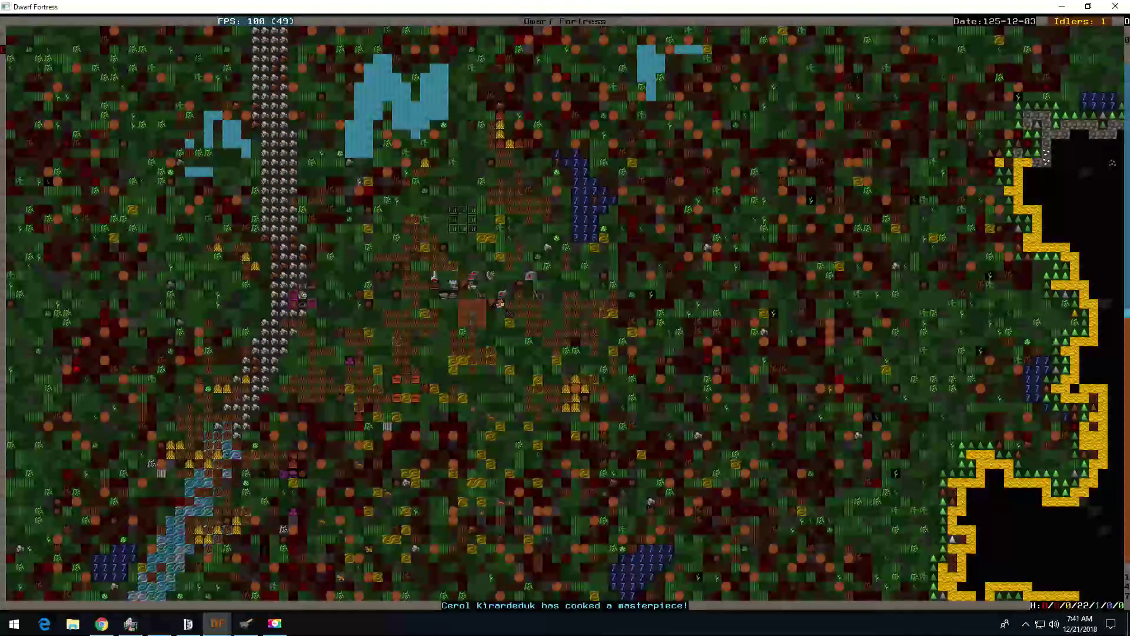
{"action": "key", "text": "shift+Down"}
{"action": "key", "text": "shift+Down"}
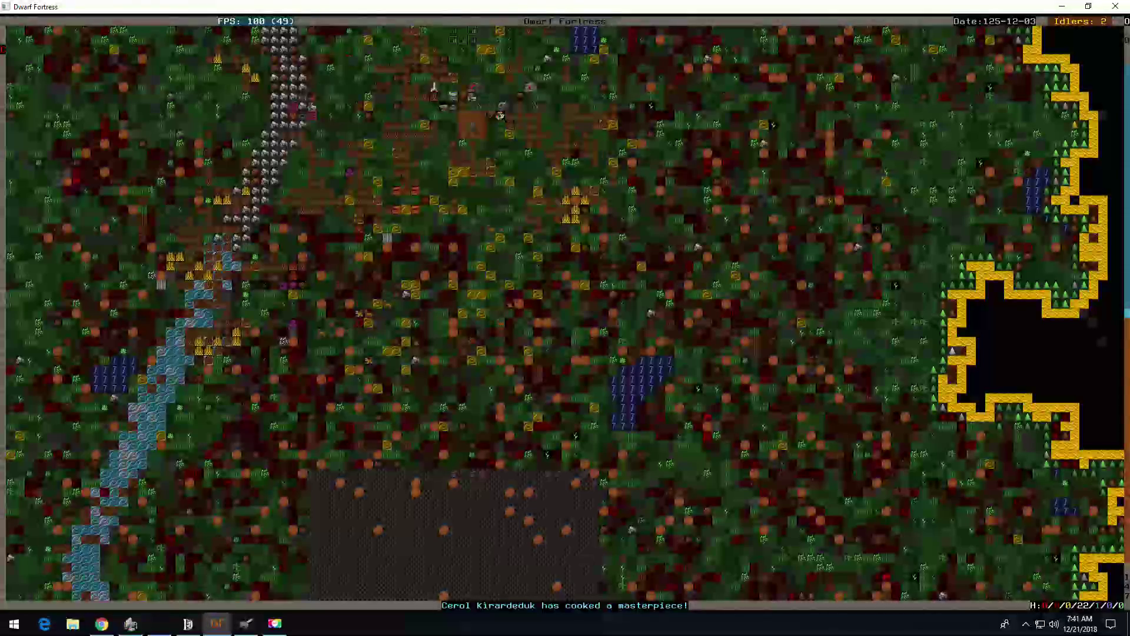
{"action": "key", "text": "shift+Left"}
Step: Glance at the announcements log, then switch to Dwarf Therapist
{"action": "key", "text": "a"}
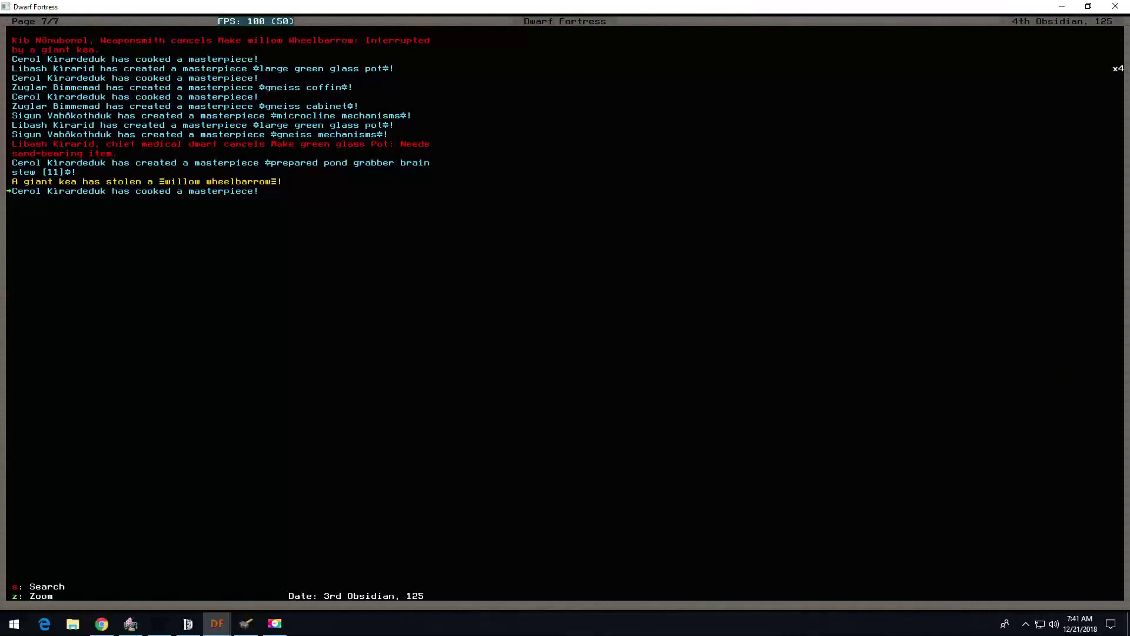
{"action": "key", "text": "Escape"}
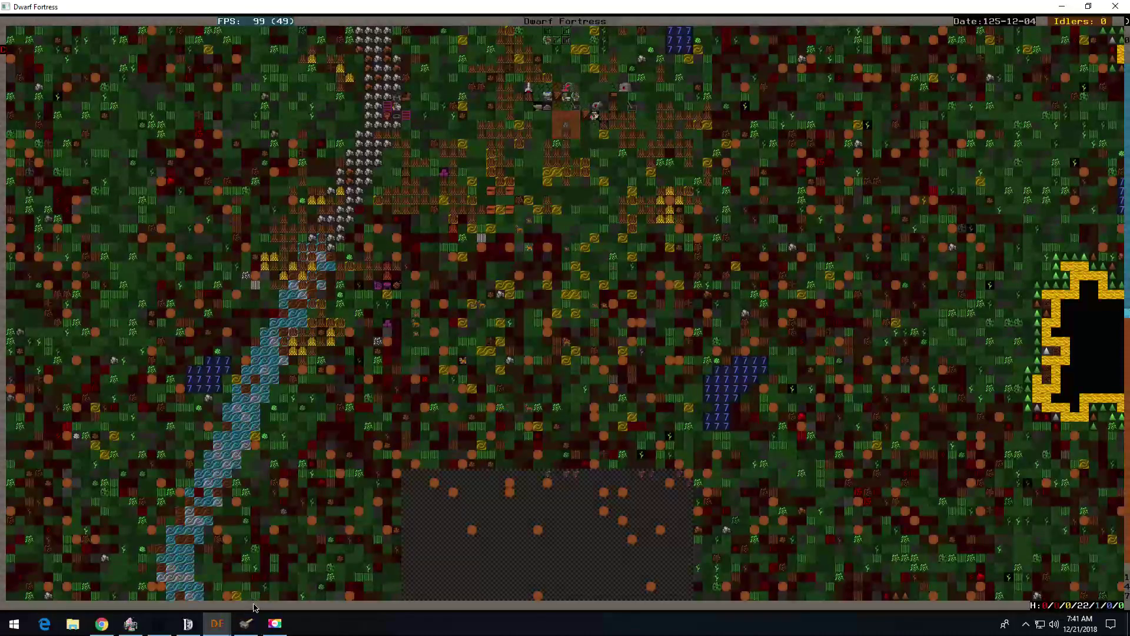
{"action": "key", "text": "alt+Tab"}
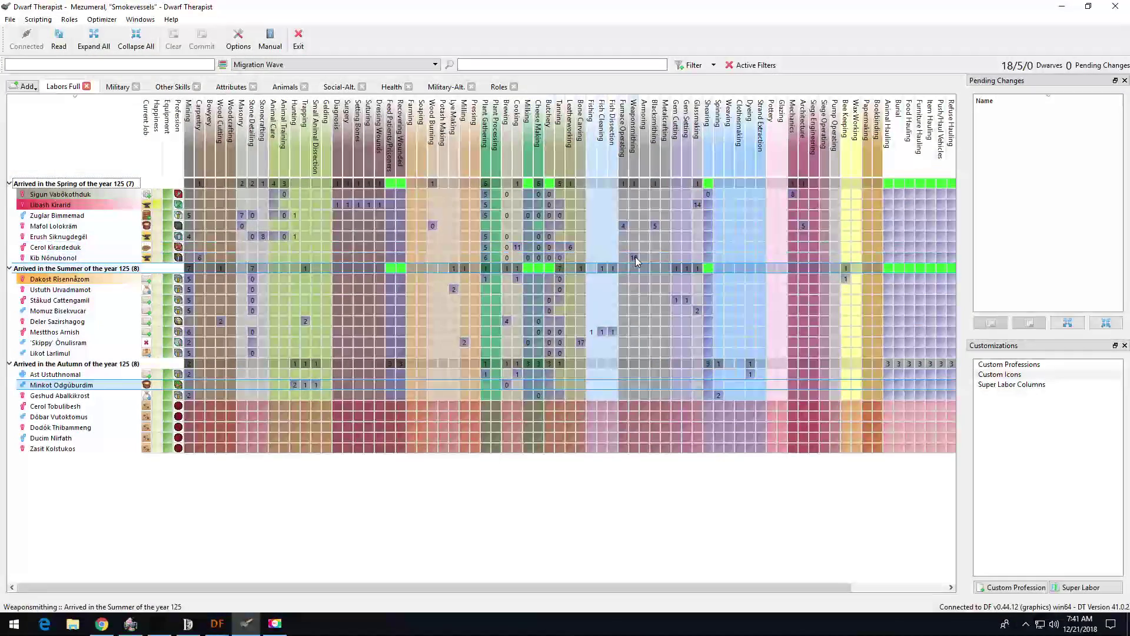
Step: Sort the Roles grid by Weaponsmith score, check the Labors Full grid, then return to Roles
{"action": "left_click", "coordinate": [499, 87]}
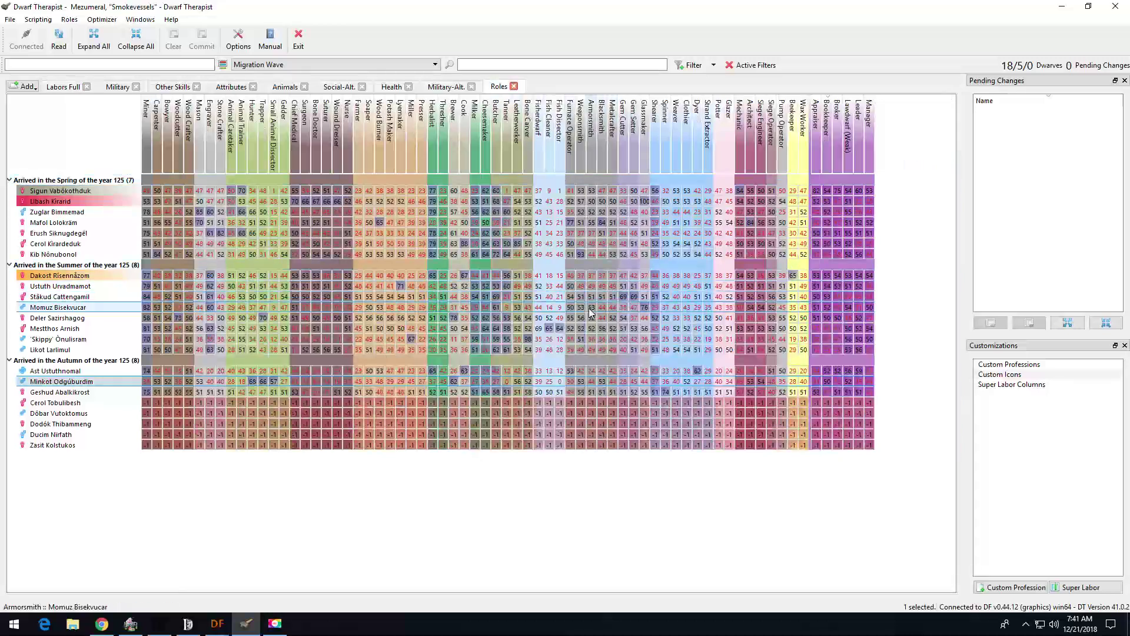
{"action": "left_click", "coordinate": [581, 166]}
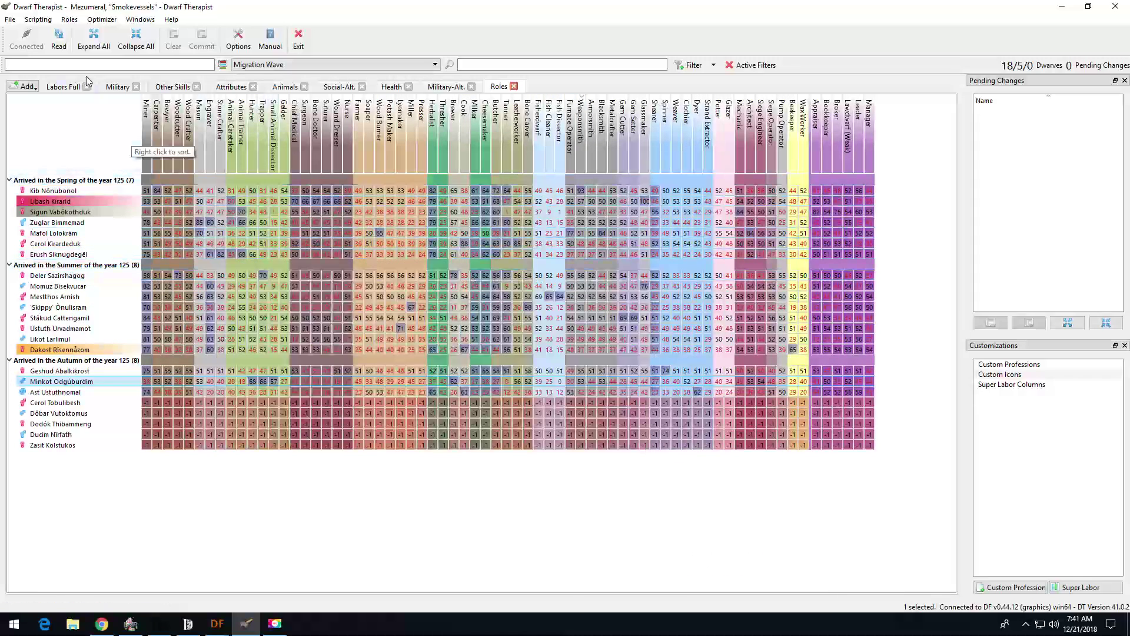
{"action": "left_click", "coordinate": [70, 87]}
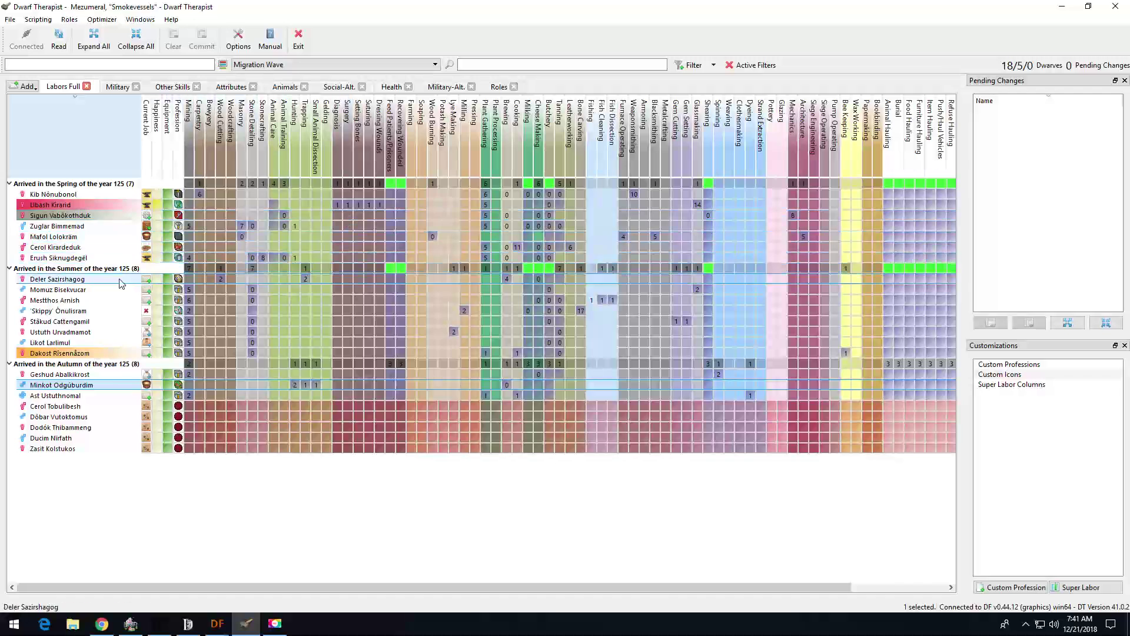
{"action": "left_click", "coordinate": [497, 86]}
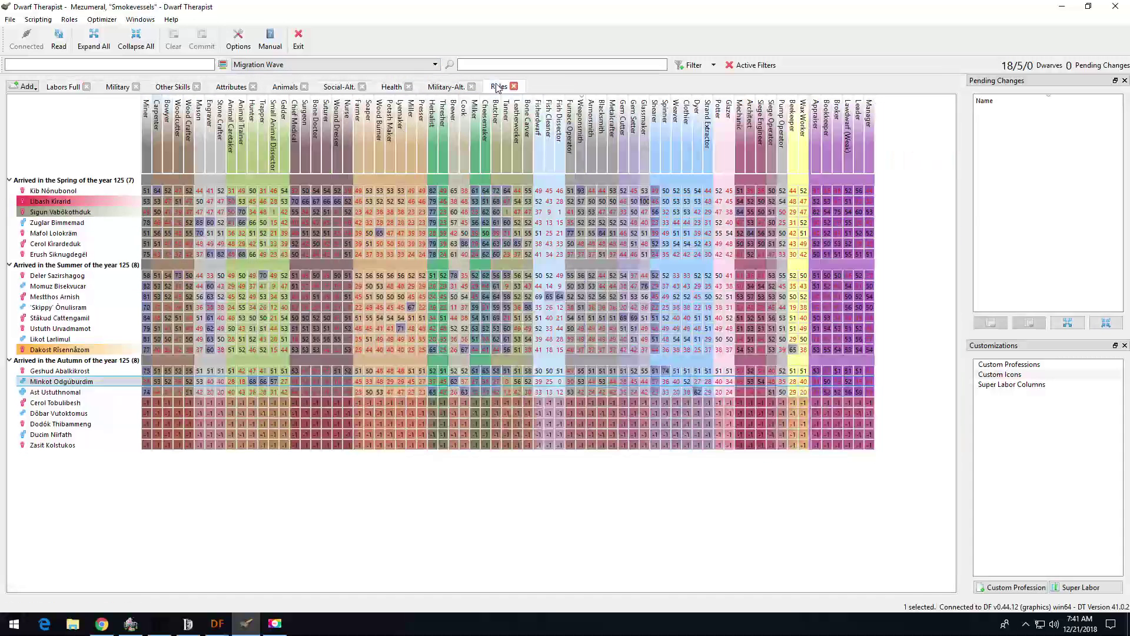
Step: Return to Dwarf Fortress and pan along the river to the grey paved area
{"action": "left_click", "coordinate": [1062, 7]}
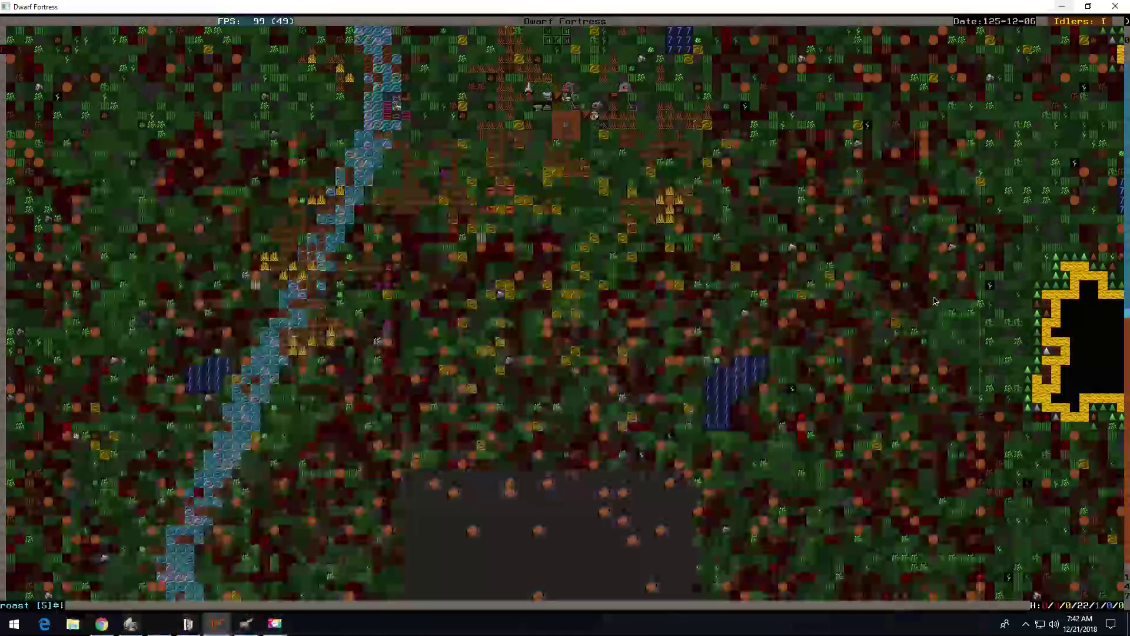
{"action": "key", "text": "shift+Up"}
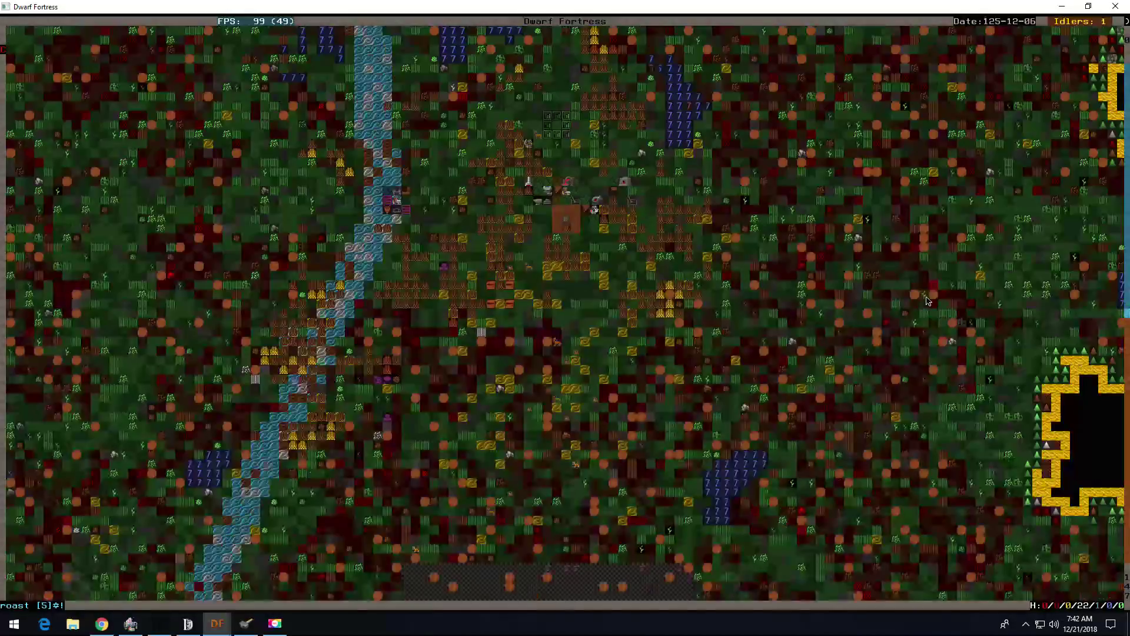
{"action": "key", "text": "shift+Up"}
{"action": "key", "text": "shift+Right"}
{"action": "key", "text": "shift+Up"}
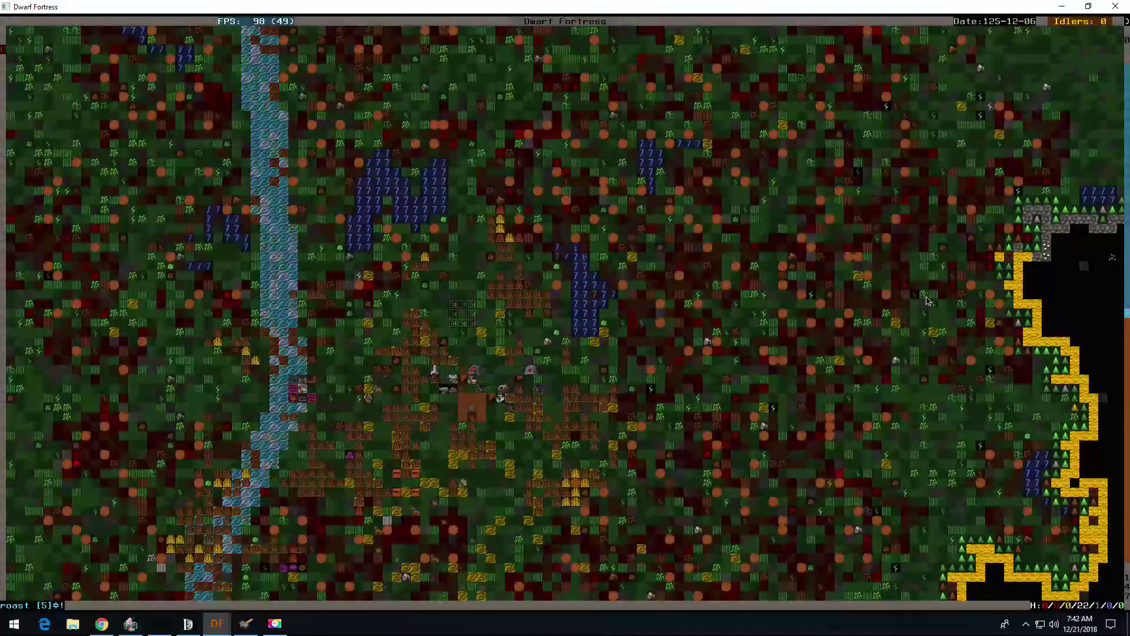
{"action": "key", "text": "shift+Up"}
{"action": "key", "text": "shift+Up"}
{"action": "key", "text": "shift+Up"}
{"action": "key", "text": "shift+Left"}
{"action": "key", "text": "shift+Up"}
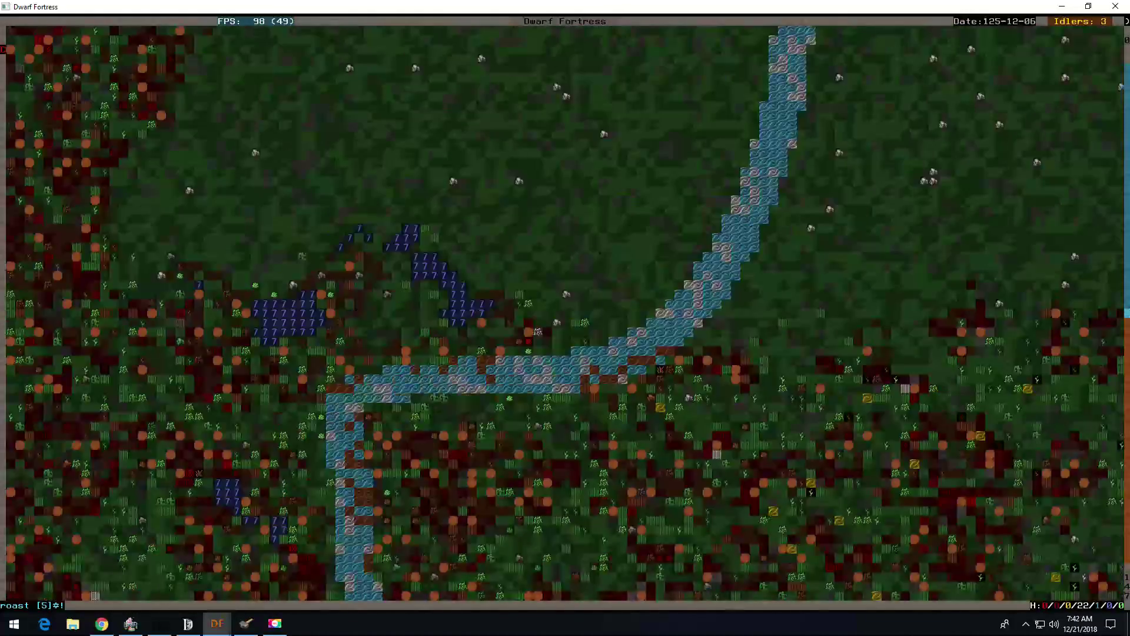
{"action": "key", "text": "shift+Left"}
{"action": "key", "text": "shift+Left"}
{"action": "key", "text": "shift+Down"}
{"action": "key", "text": "shift+Down"}
{"action": "key", "text": "shift+Down"}
{"action": "key", "text": "shift+Down"}
{"action": "key", "text": "shift+Down"}
{"action": "key", "text": "shift+Down"}
{"action": "key", "text": "shift+Down"}
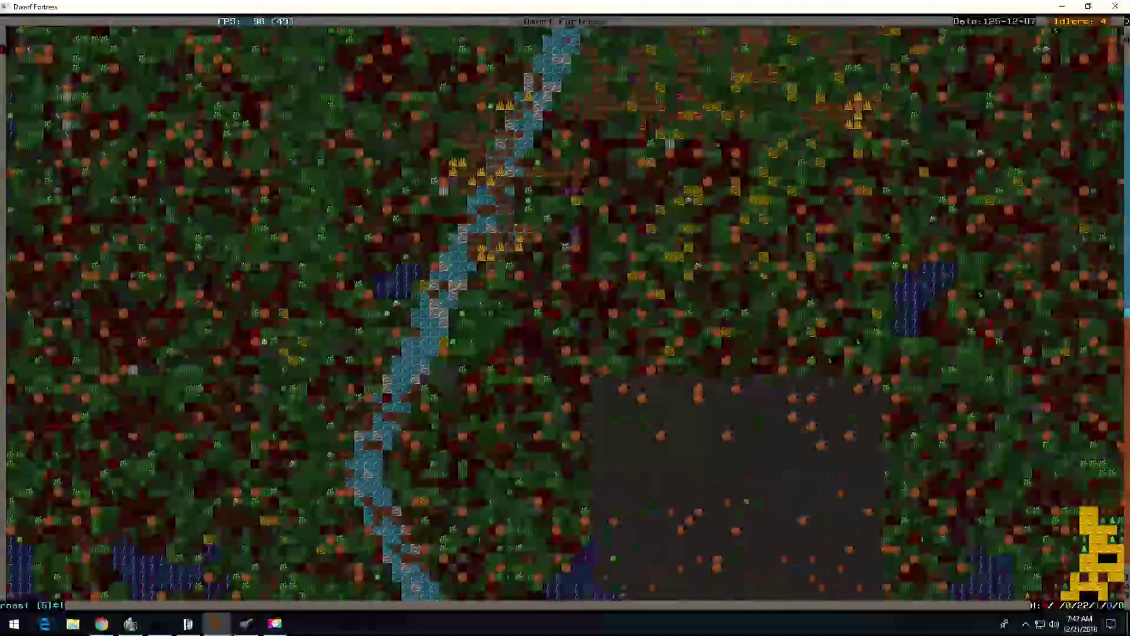
{"action": "key", "text": "shift+Left"}
{"action": "key", "text": "shift+Left"}
{"action": "key", "text": "shift+Down"}
{"action": "key", "text": "shift+Down"}
{"action": "key", "text": "shift+Down"}
{"action": "key", "text": "shift+Right"}
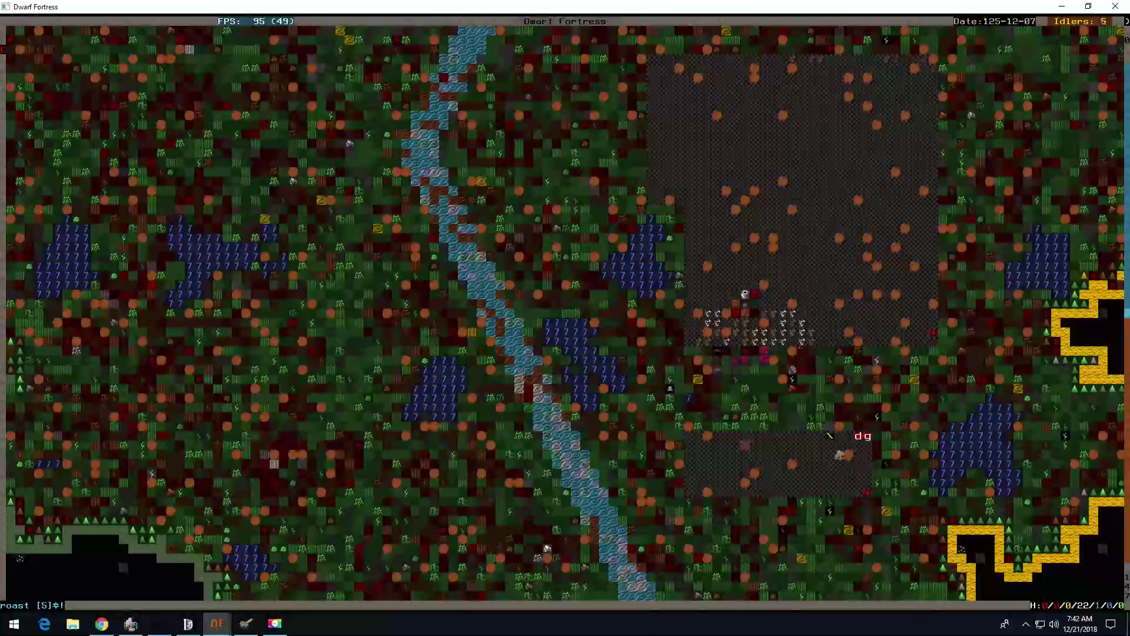
{"action": "key", "text": "shift+Right"}
{"action": "key", "text": "shift+Right"}
{"action": "key", "text": "shift+Right"}
{"action": "key", "text": "shift+Up"}
{"action": "key", "text": "shift+Up"}
Step: Read the giant porcupine combat report, then descend to the underground fortress level
{"action": "key", "text": "r"}
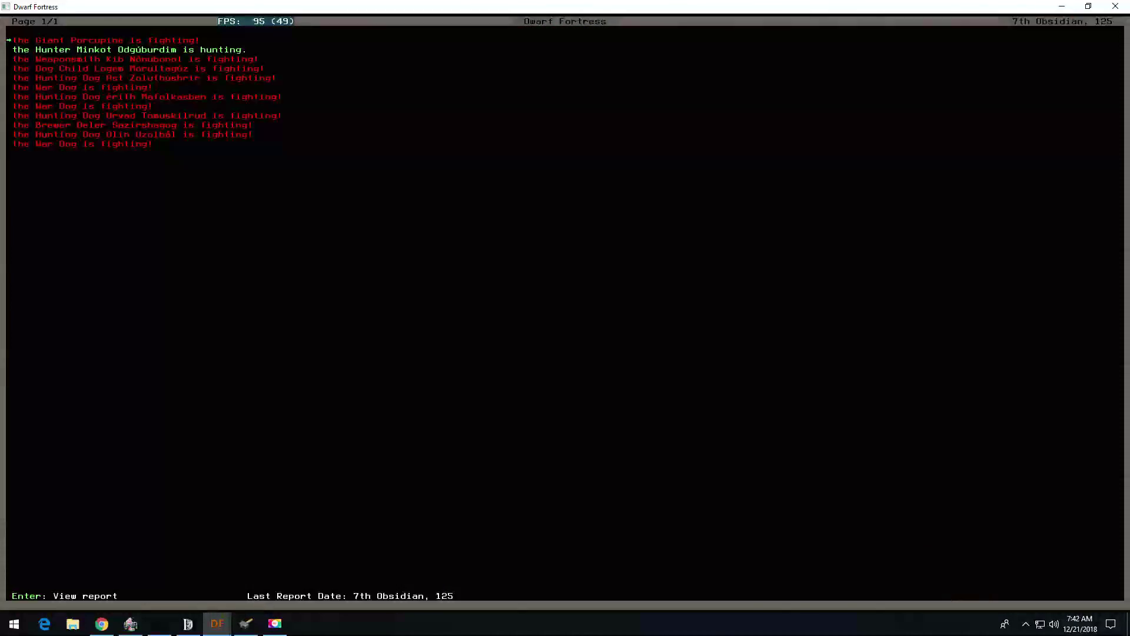
{"action": "key", "text": "Return"}
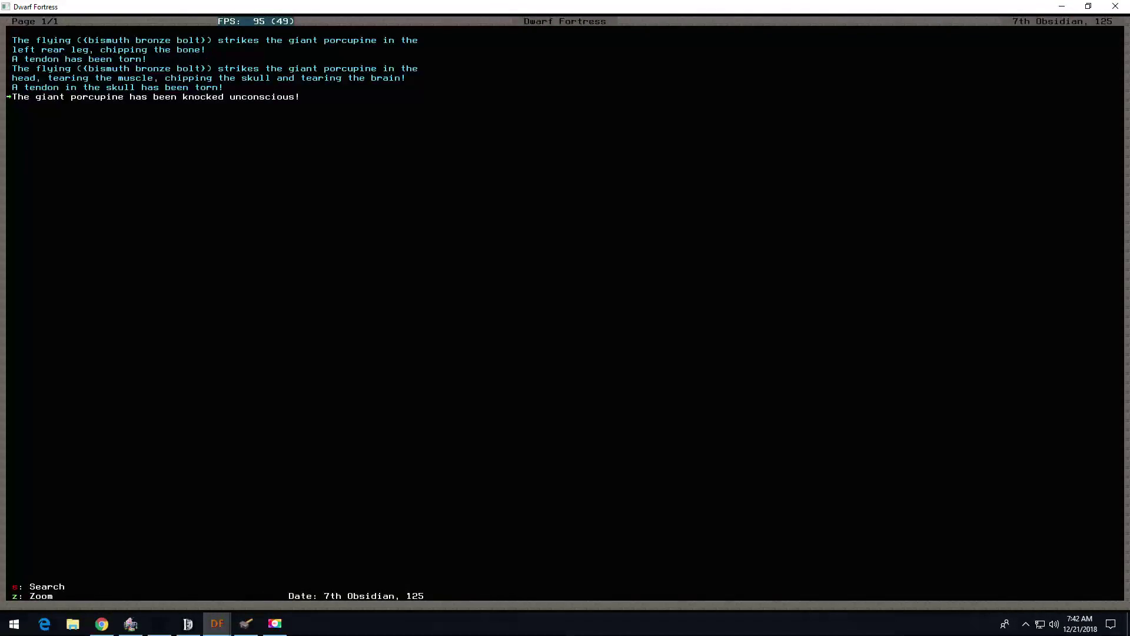
{"action": "key", "text": "Escape"}
{"action": "key", "text": "Escape"}
{"action": "key", "text": "shift+Up"}
{"action": "key", "text": "shift+Up"}
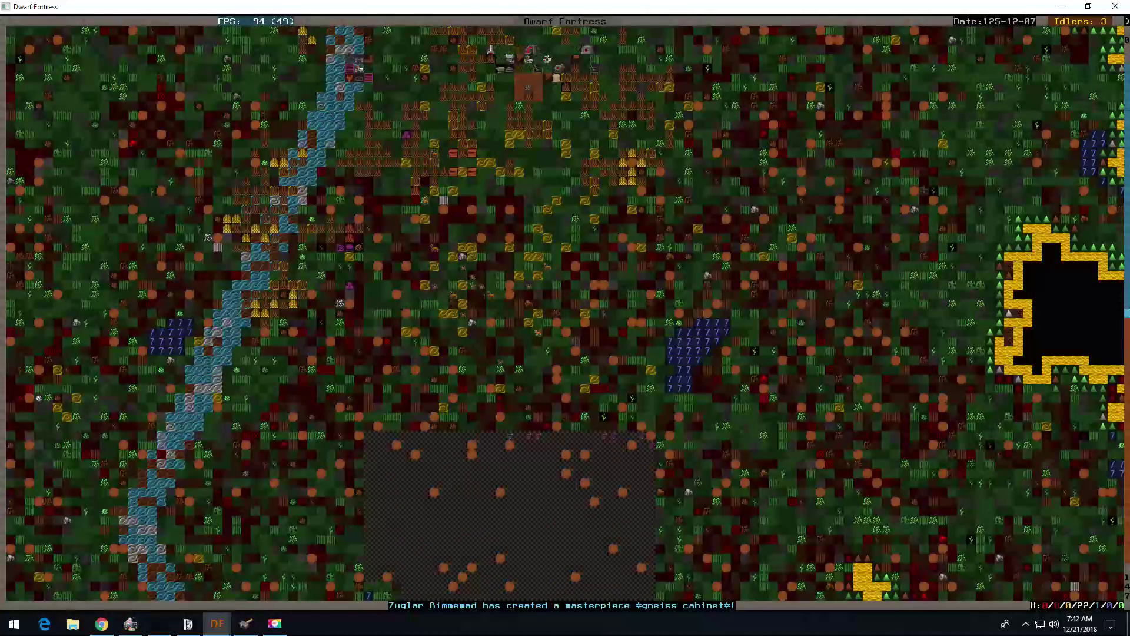
{"action": "key", "text": "greater"}
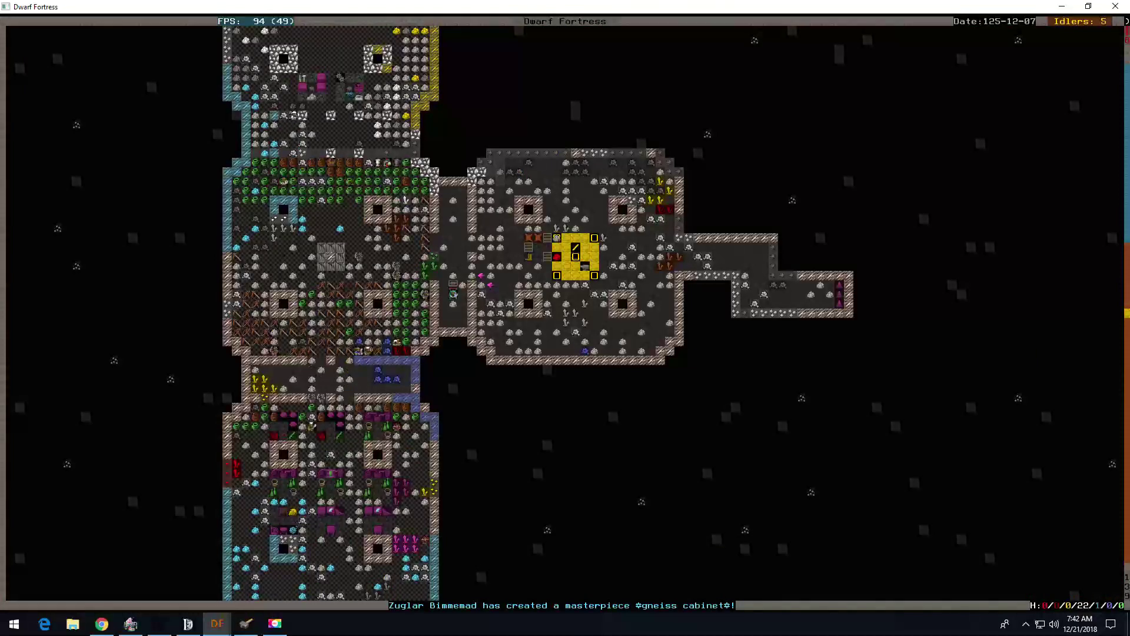
Step: Allow Stone Stockpile #6 up to 7 wheelbarrows and let it take from anywhere
{"action": "key", "text": "shift+Up"}
{"action": "key", "text": "shift+Down"}
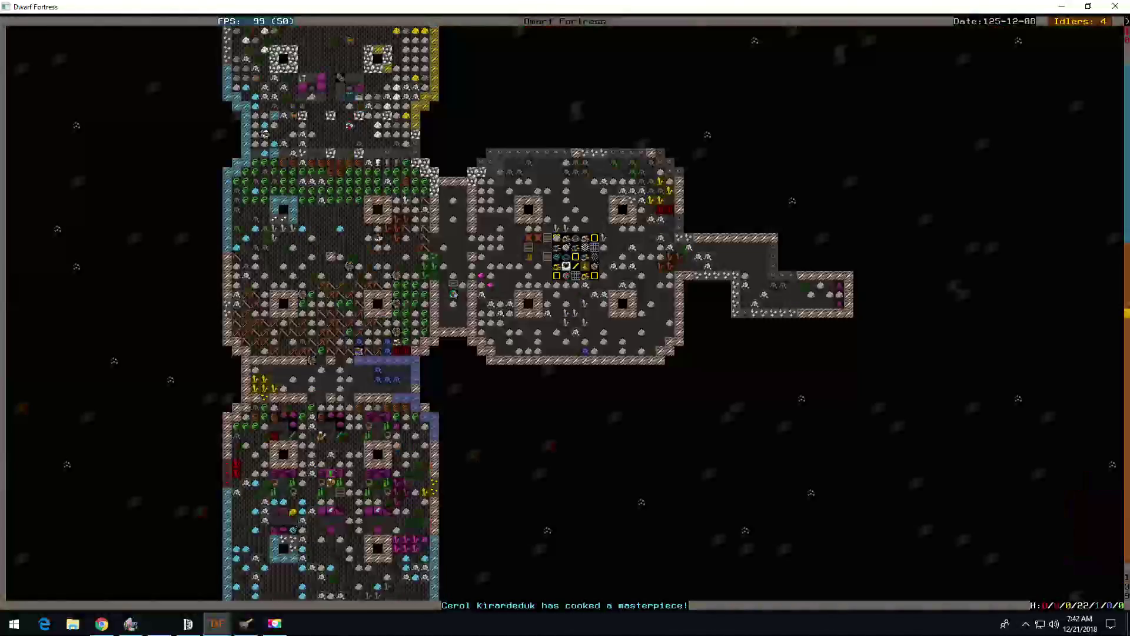
{"action": "key", "text": "shift+Up"}
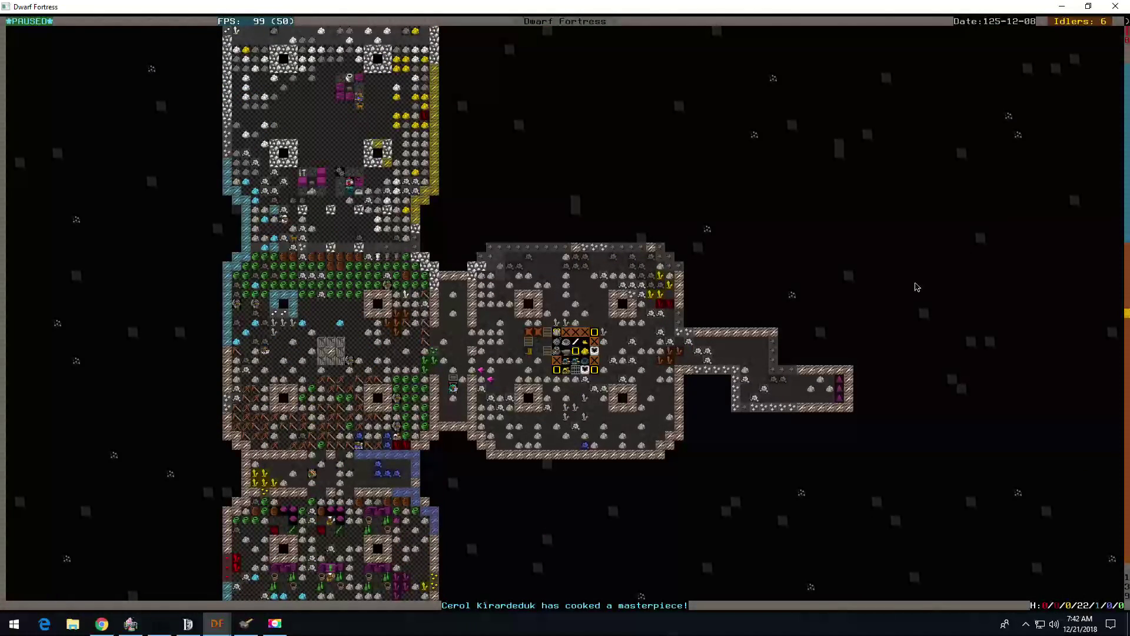
{"action": "key", "text": "q"}
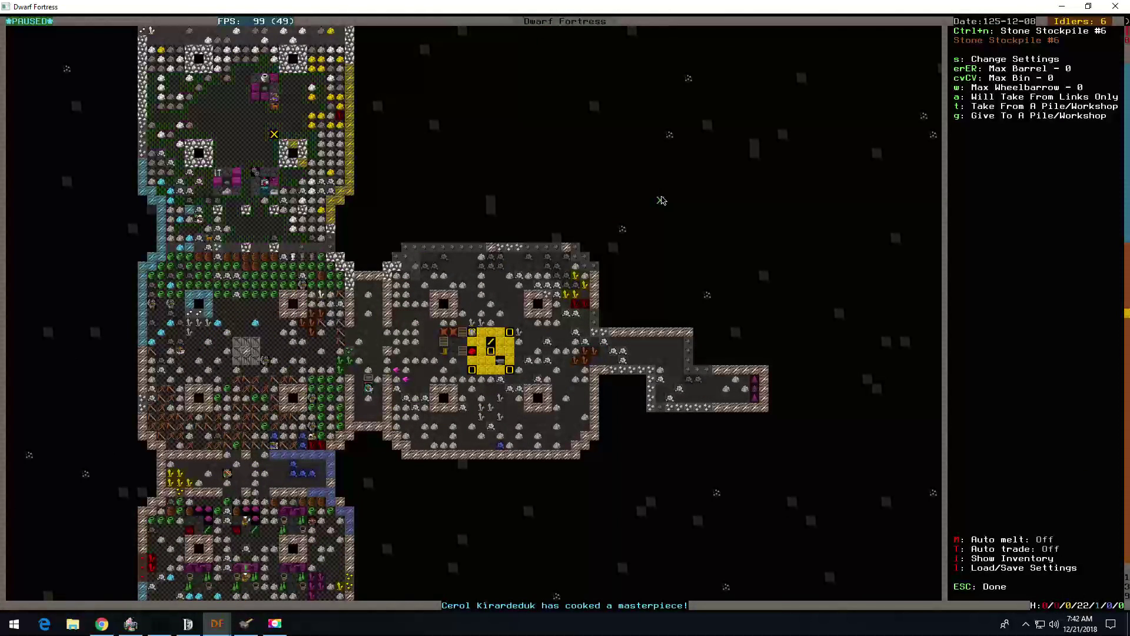
{"action": "key", "text": "w"}
{"action": "key", "text": "w"}
{"action": "key", "text": "w"}
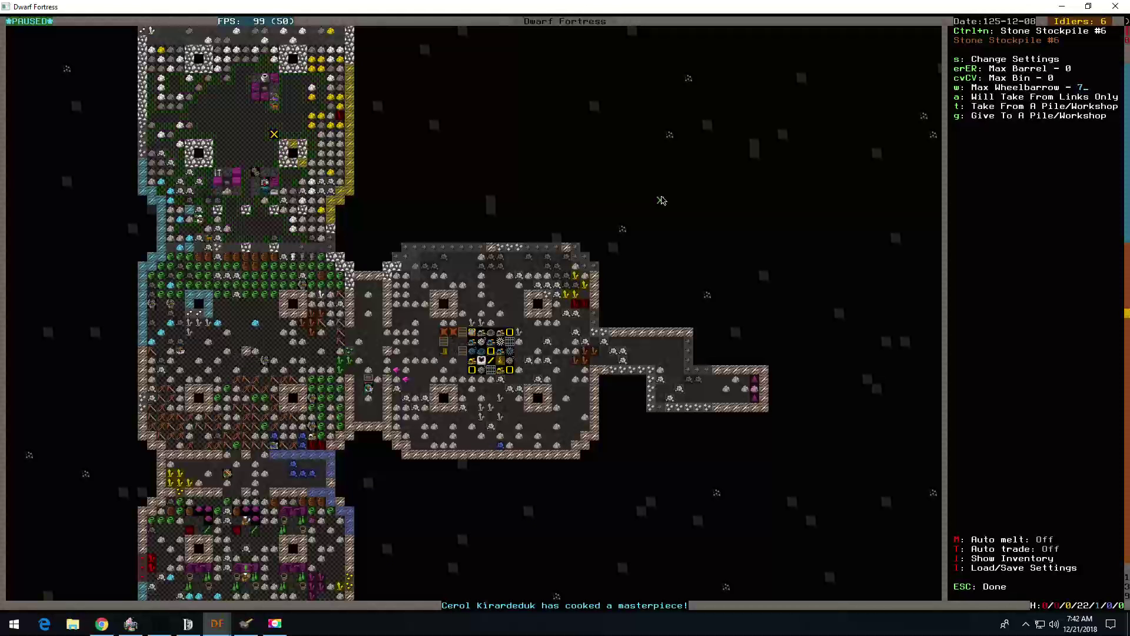
{"action": "key", "text": "o"}
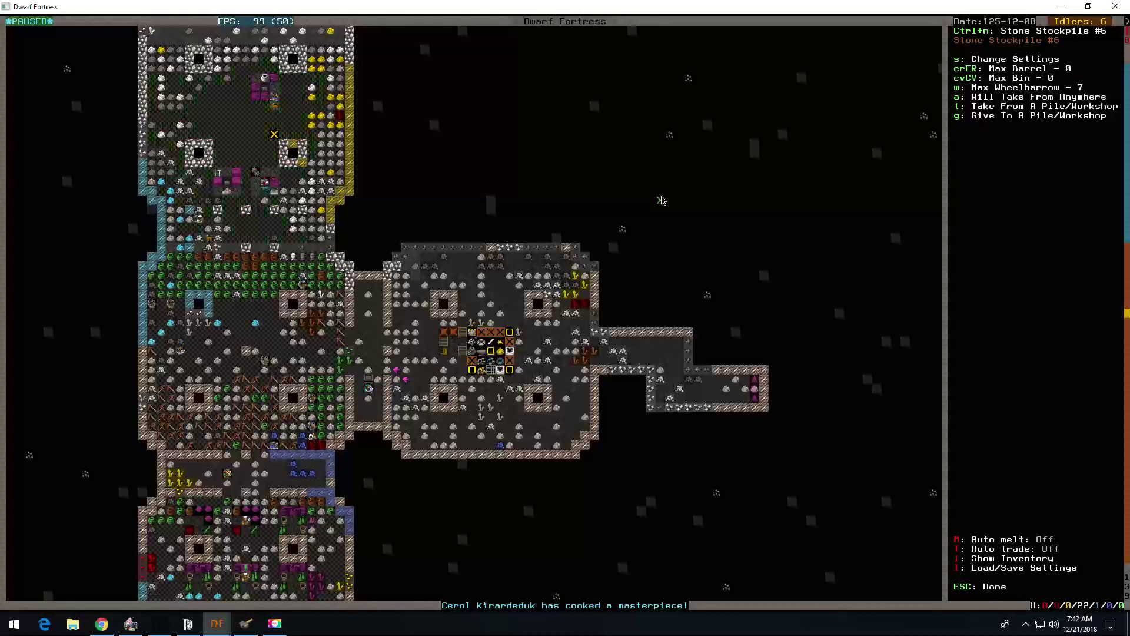
{"action": "key", "text": "Escape"}
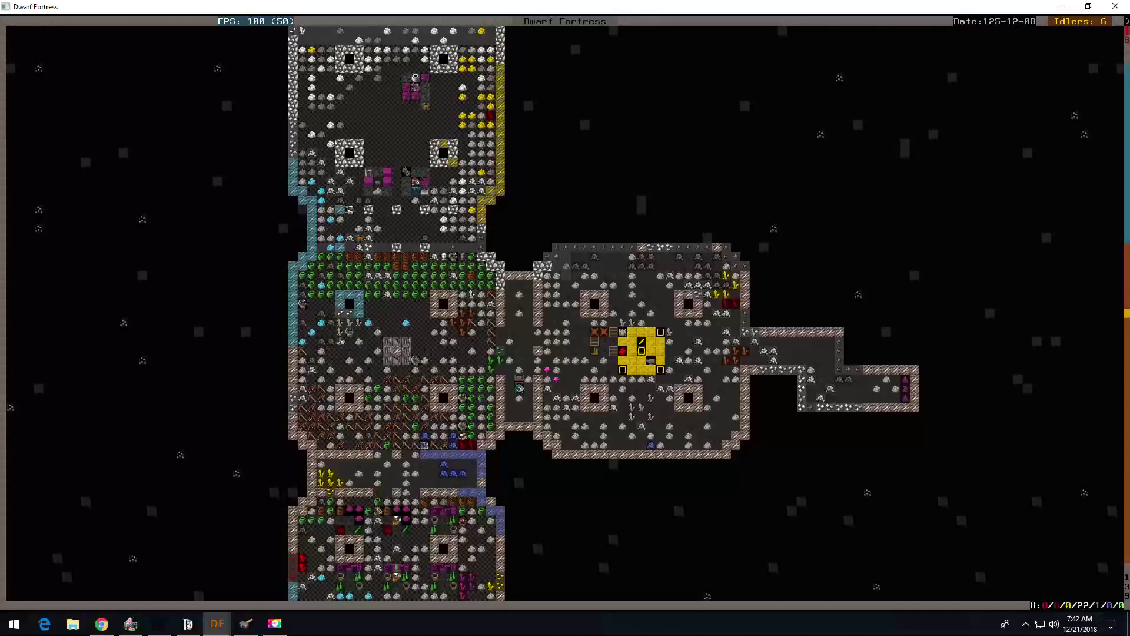
Step: Raise Stone Stockpile #6's wheelbarrow limit to 10 and resume the game
{"action": "key", "text": "shift+comma"}
{"action": "key", "text": "shift+period"}
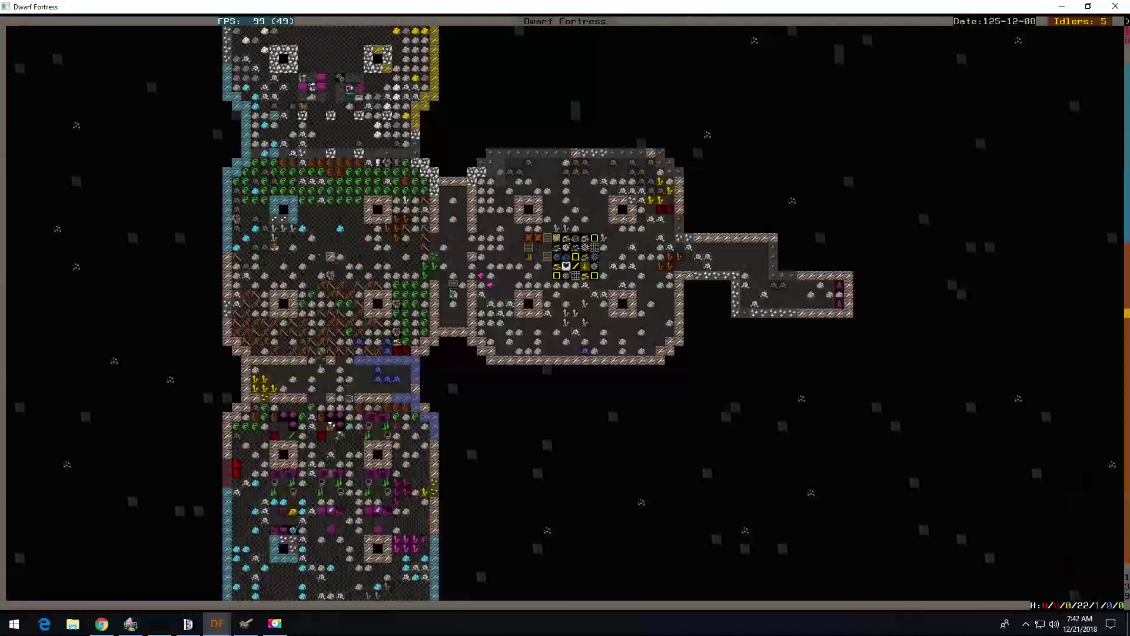
{"action": "key", "text": "shift+Up"}
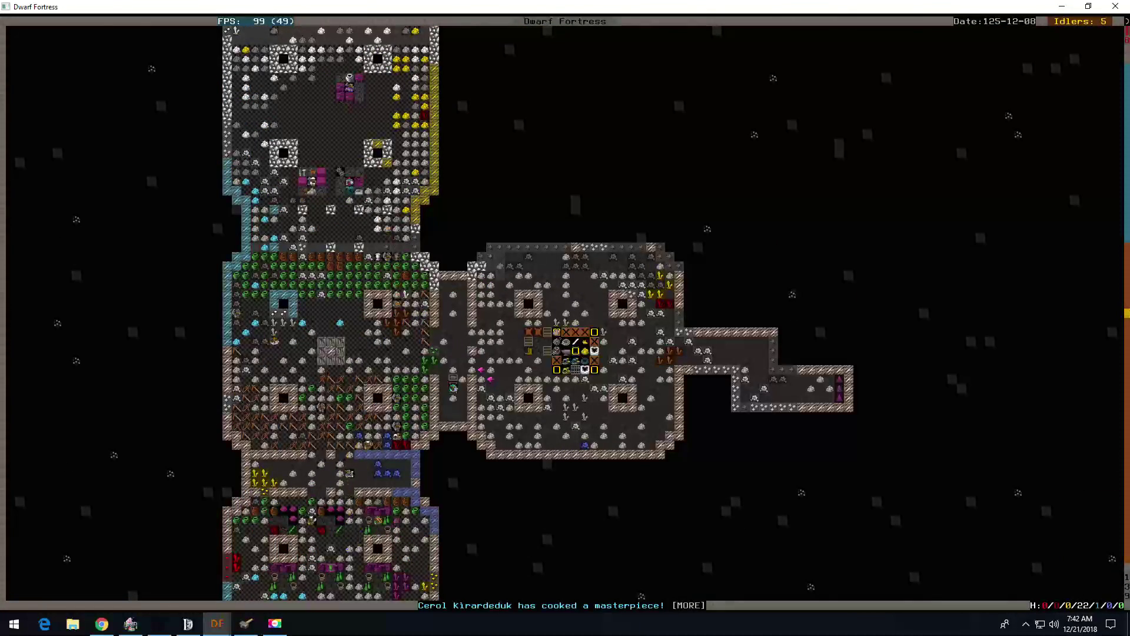
{"action": "key", "text": "shift+Up"}
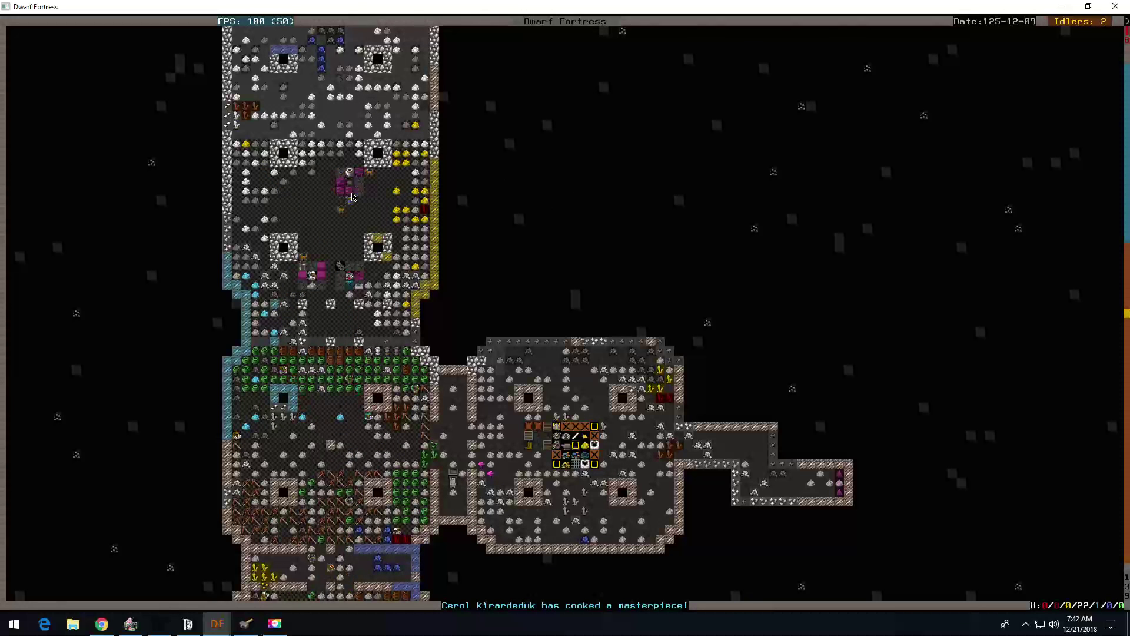
{"action": "key", "text": "q"}
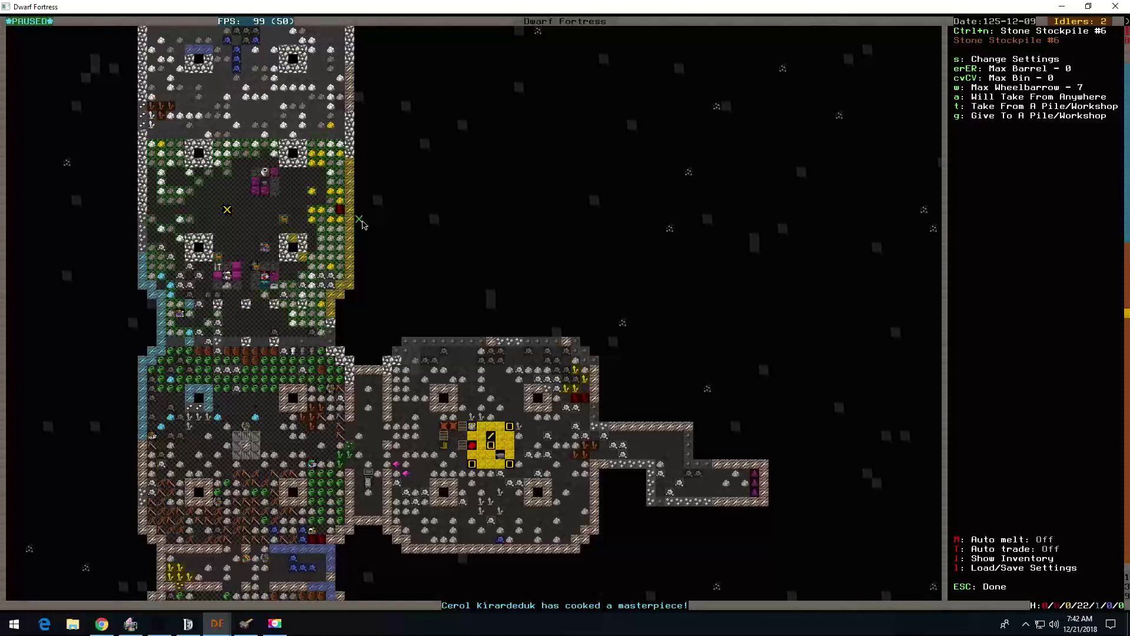
{"action": "key", "text": "w"}
{"action": "key", "text": "w"}
{"action": "key", "text": "w"}
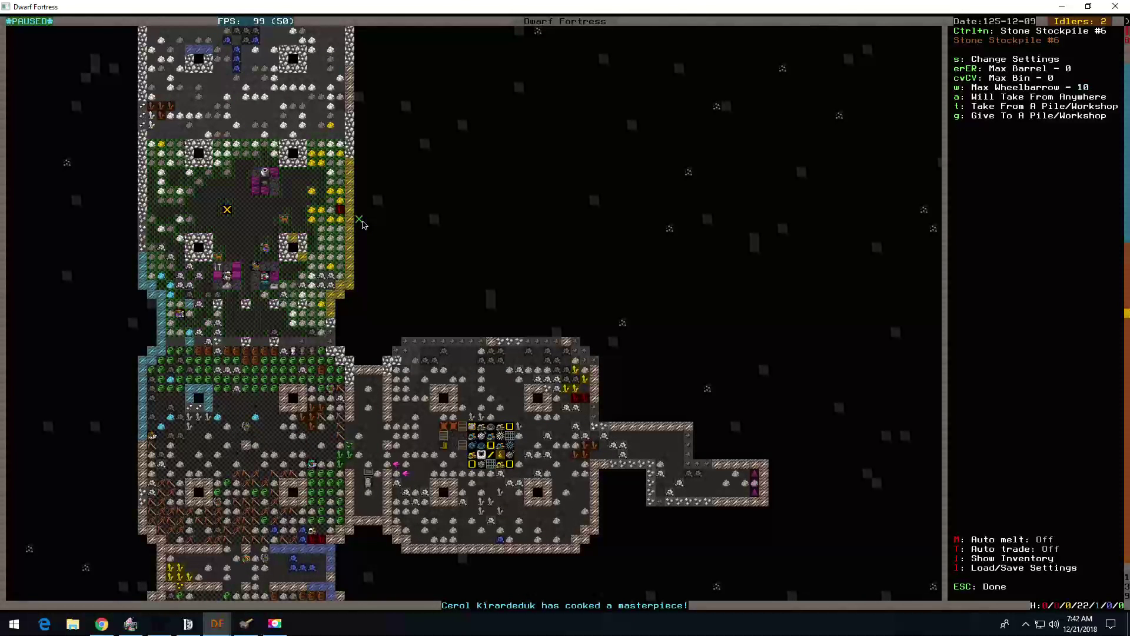
{"action": "key", "text": "Escape"}
{"action": "key", "text": "Escape"}
{"action": "key", "text": "Escape"}
{"action": "key", "text": "space"}
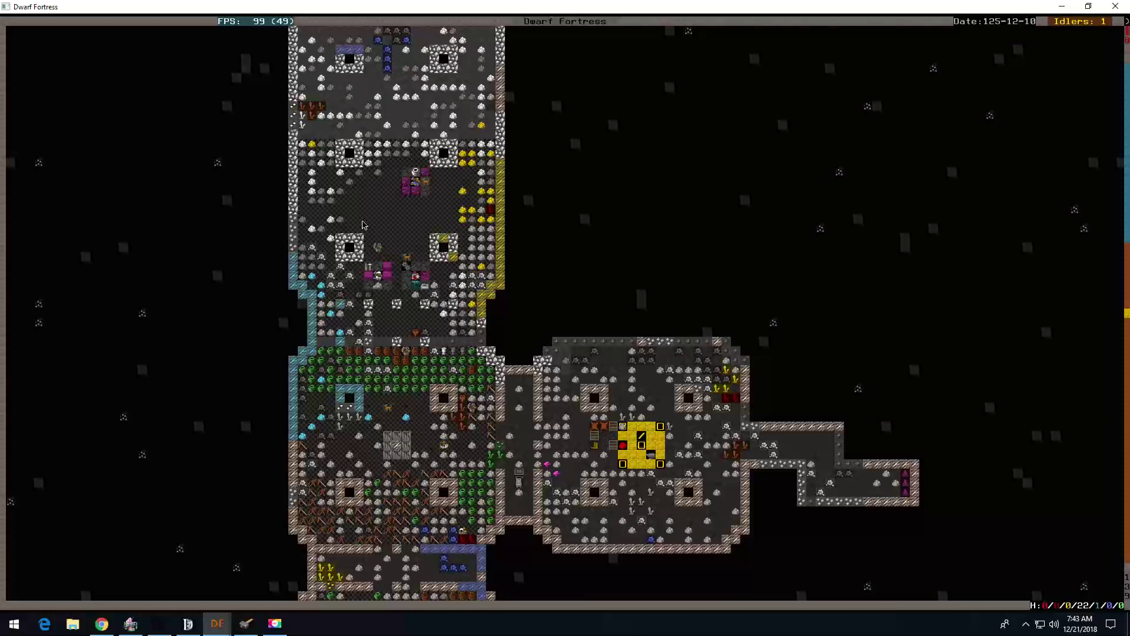
Step: Link the Mason's and Mechanic's Workshops as sources for Stone Stockpile #6
{"action": "key", "text": "q"}
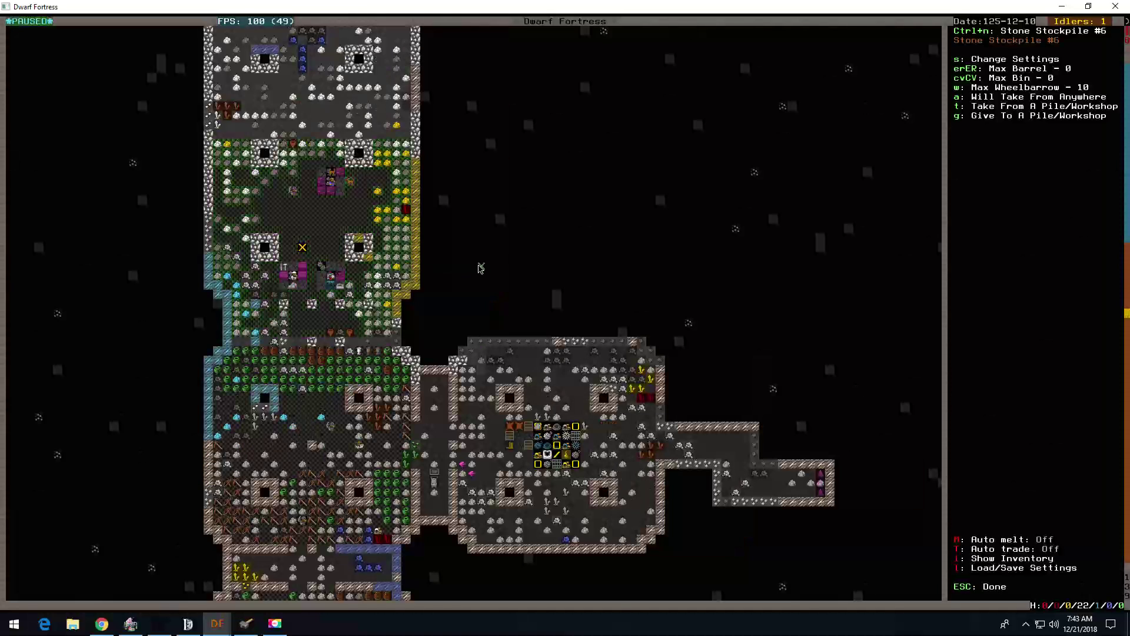
{"action": "key", "text": "t"}
{"action": "key", "text": "Return"}
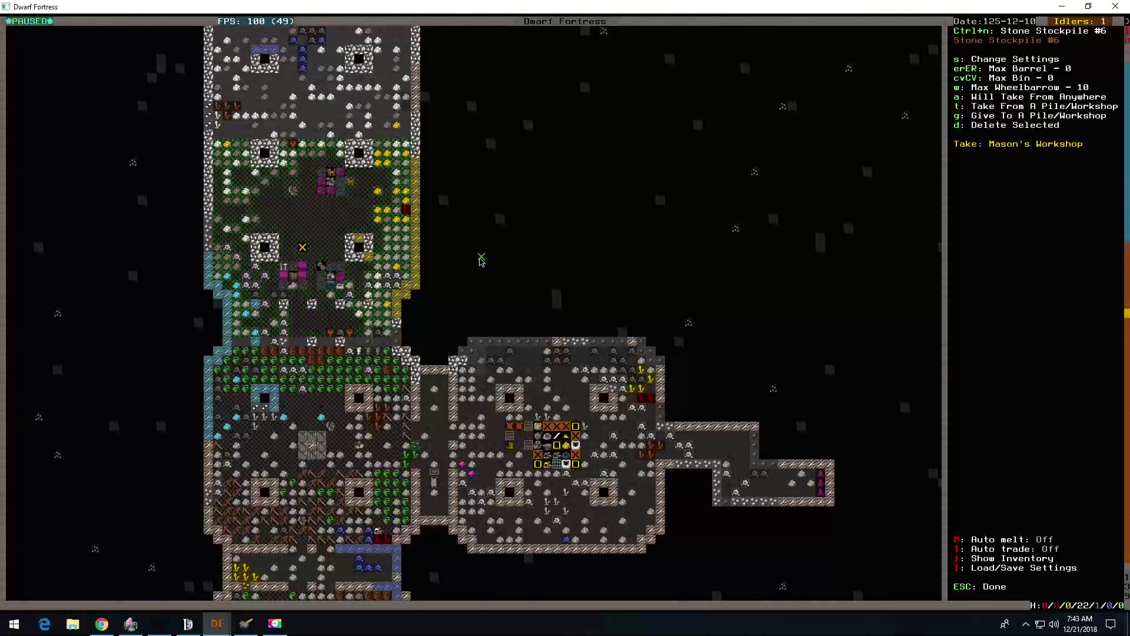
{"action": "key", "text": "t"}
{"action": "key", "text": "Return"}
{"action": "key", "text": "t"}
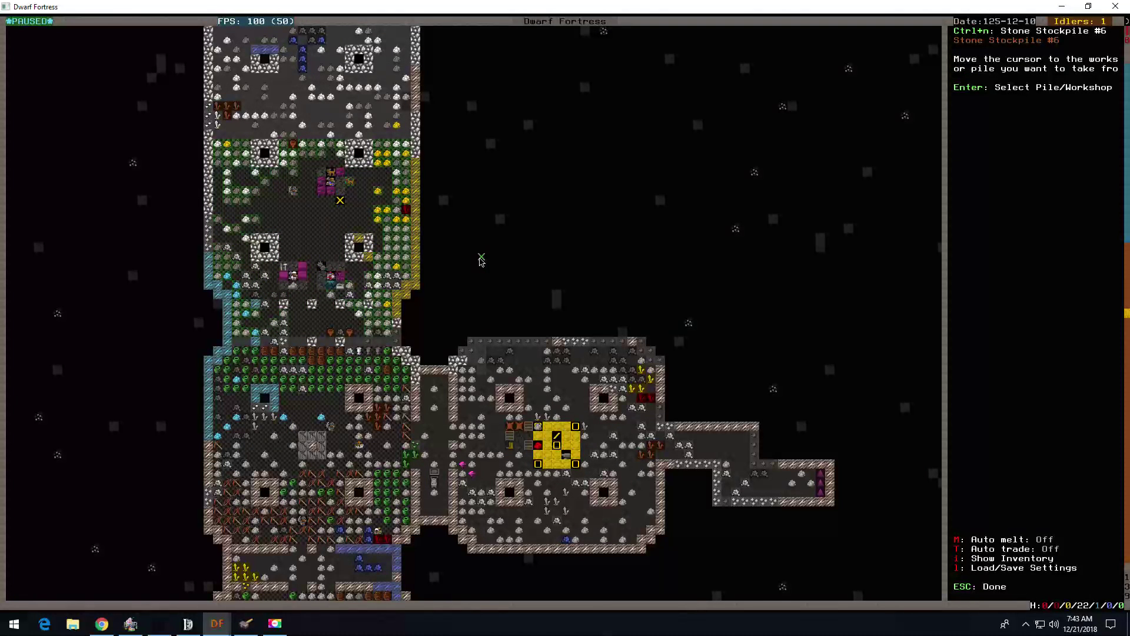
{"action": "key", "text": "Escape"}
{"action": "key", "text": "Escape"}
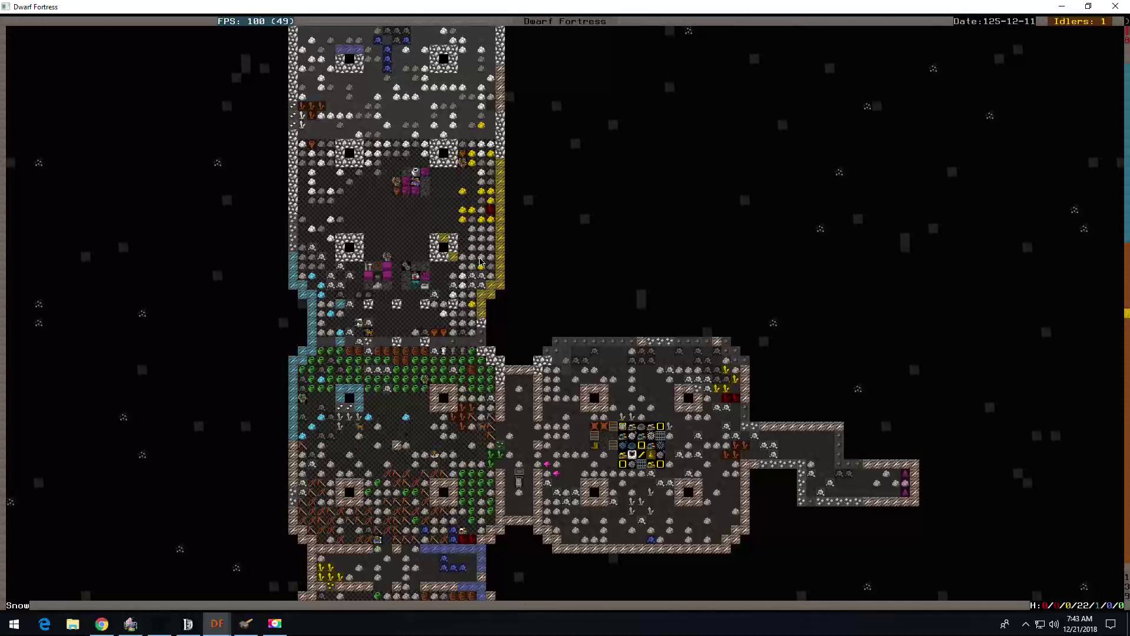
{"action": "key", "text": "z"}
Step: Review the ammunition, amulets, armor and copper bars and coke in stock
{"action": "key", "text": "Return"}
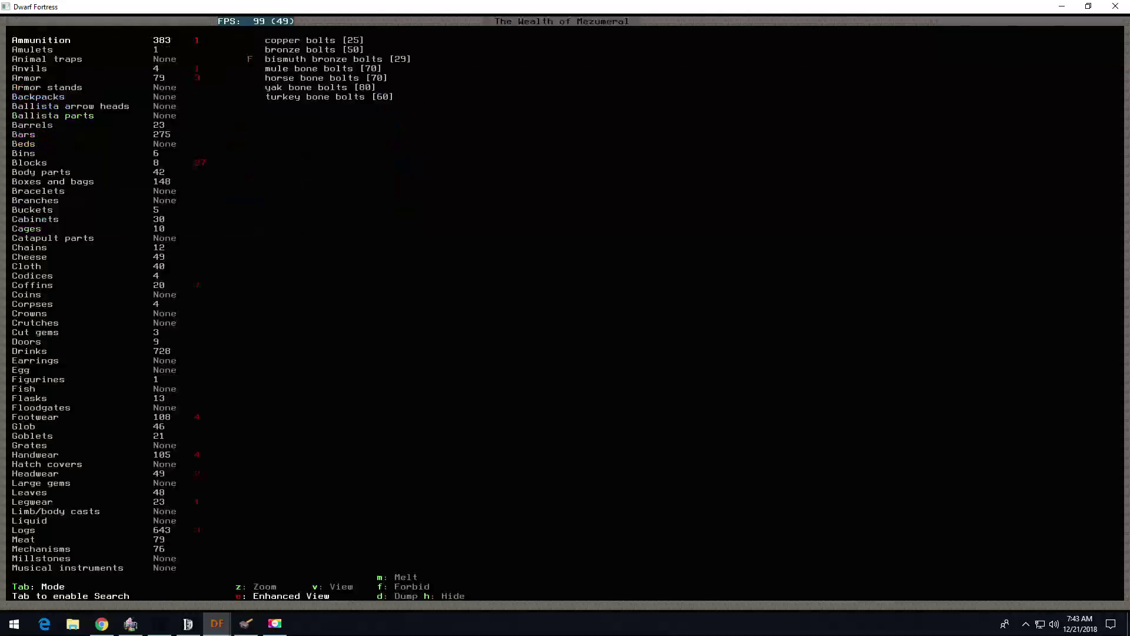
{"action": "key", "text": "Down"}
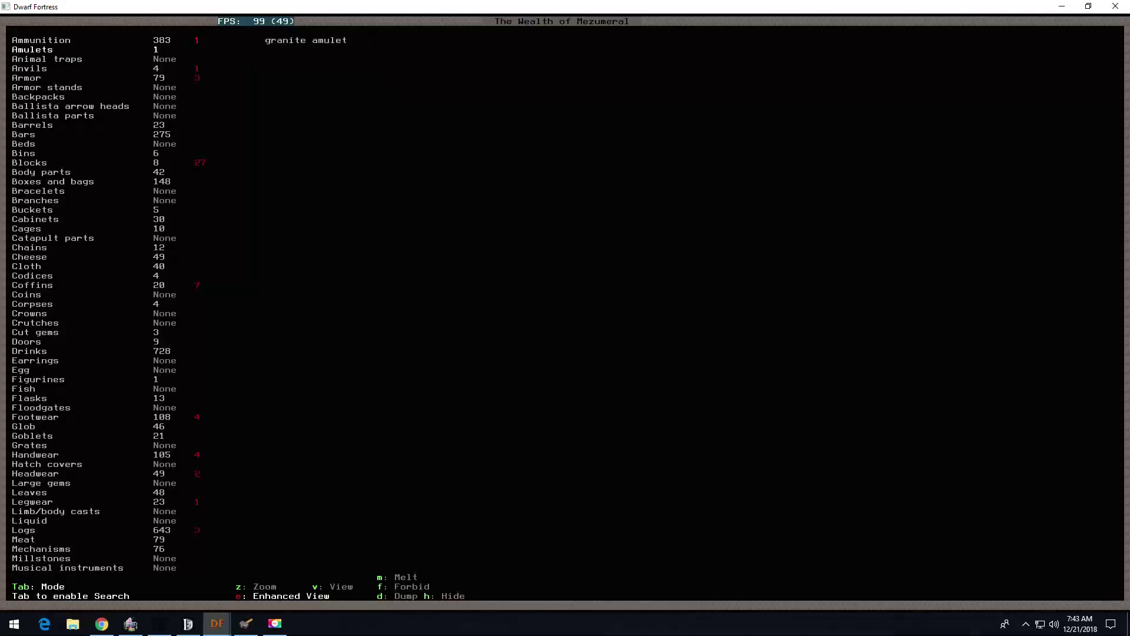
{"action": "key", "text": "Up"}
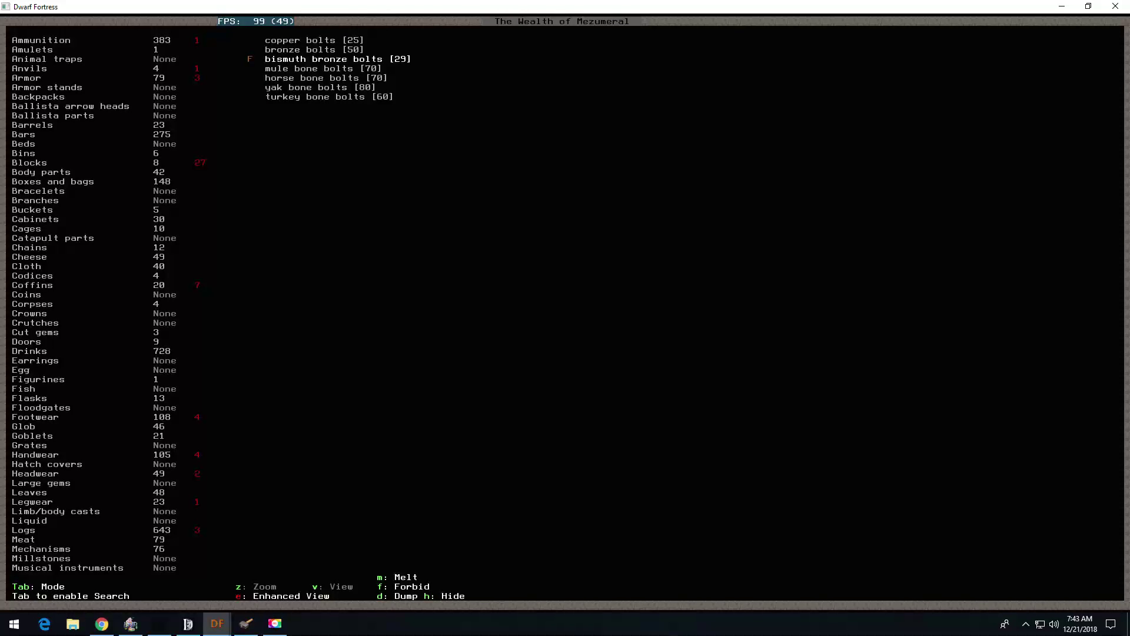
{"action": "key", "text": "Down"}
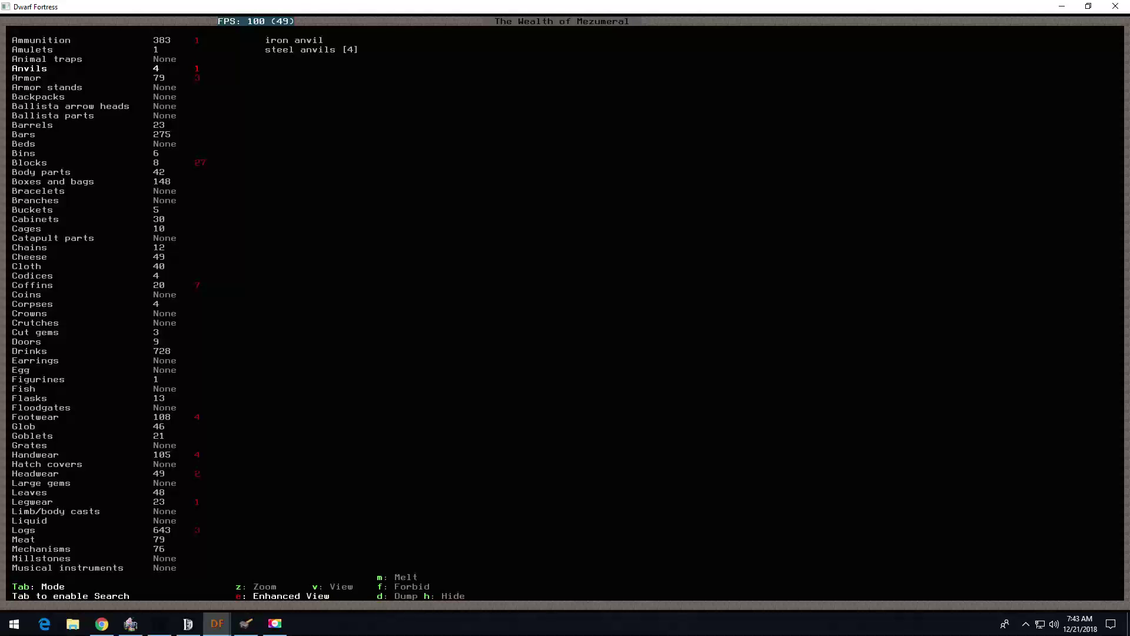
{"action": "key", "text": "Down"}
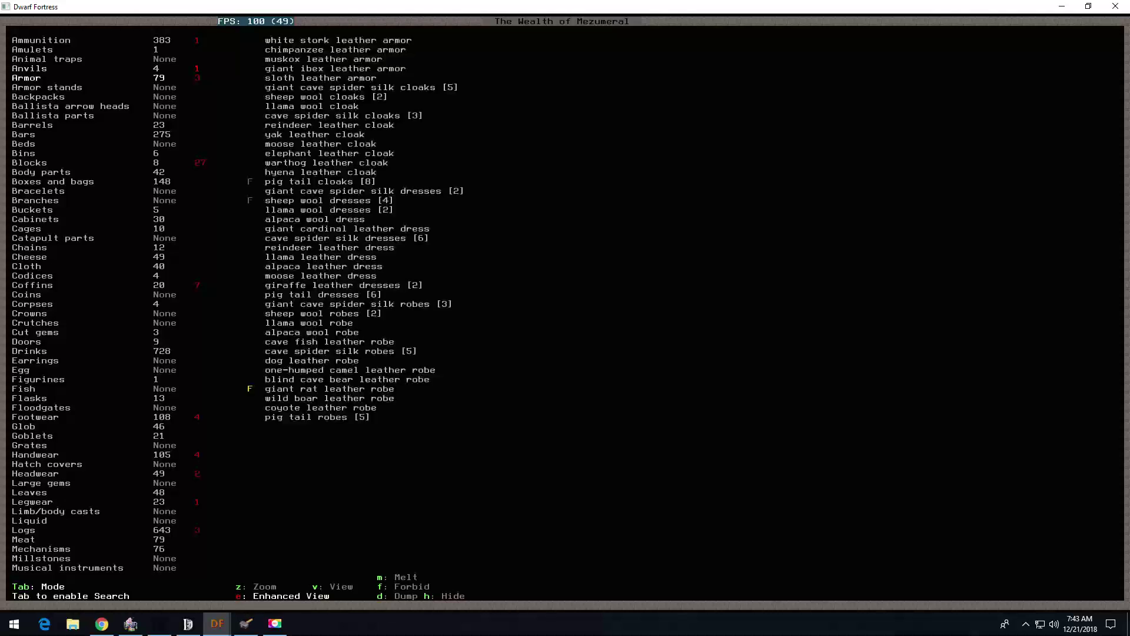
{"action": "key", "text": "Down"}
{"action": "key", "text": "Down"}
{"action": "key", "text": "Down"}
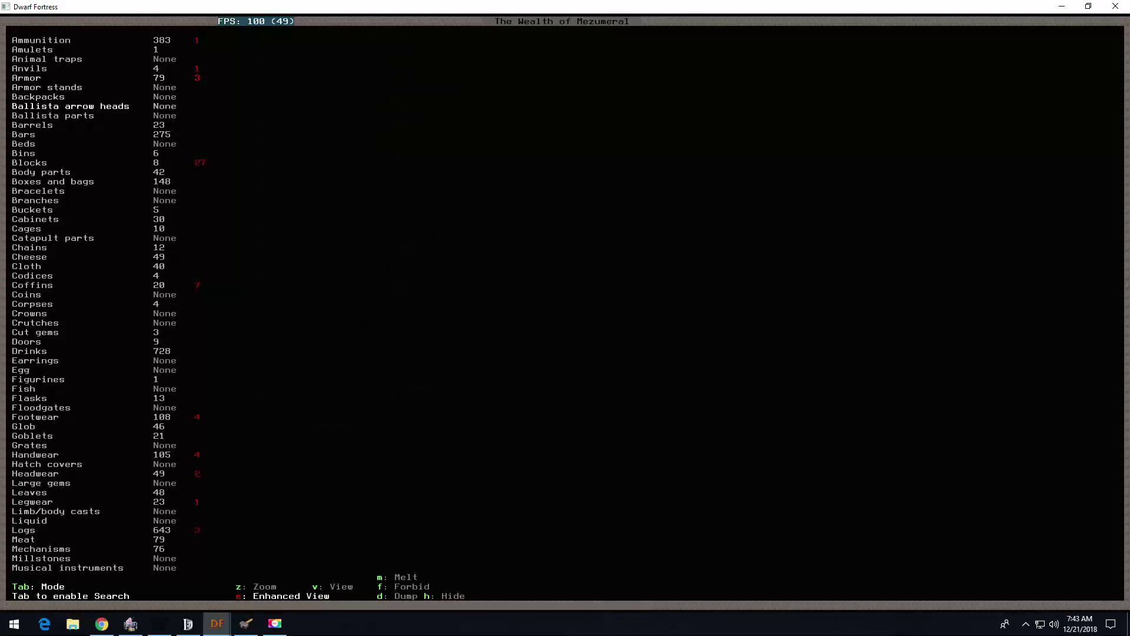
{"action": "key", "text": "Down"}
{"action": "key", "text": "Down"}
{"action": "key", "text": "Down"}
{"action": "key", "text": "Tab"}
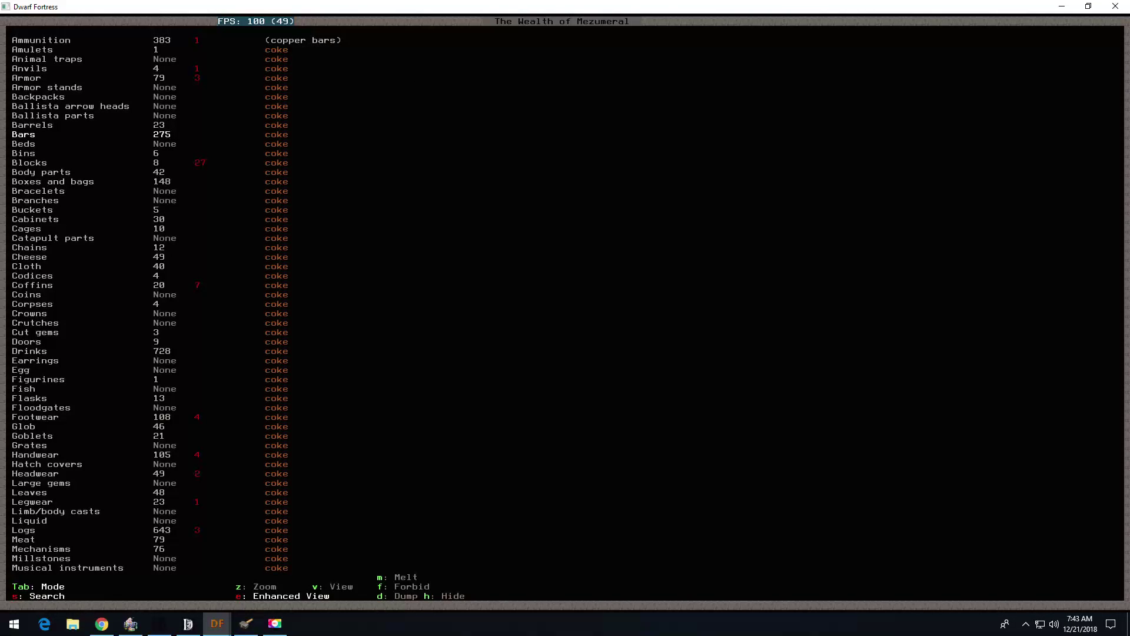
{"action": "key", "text": "Tab"}
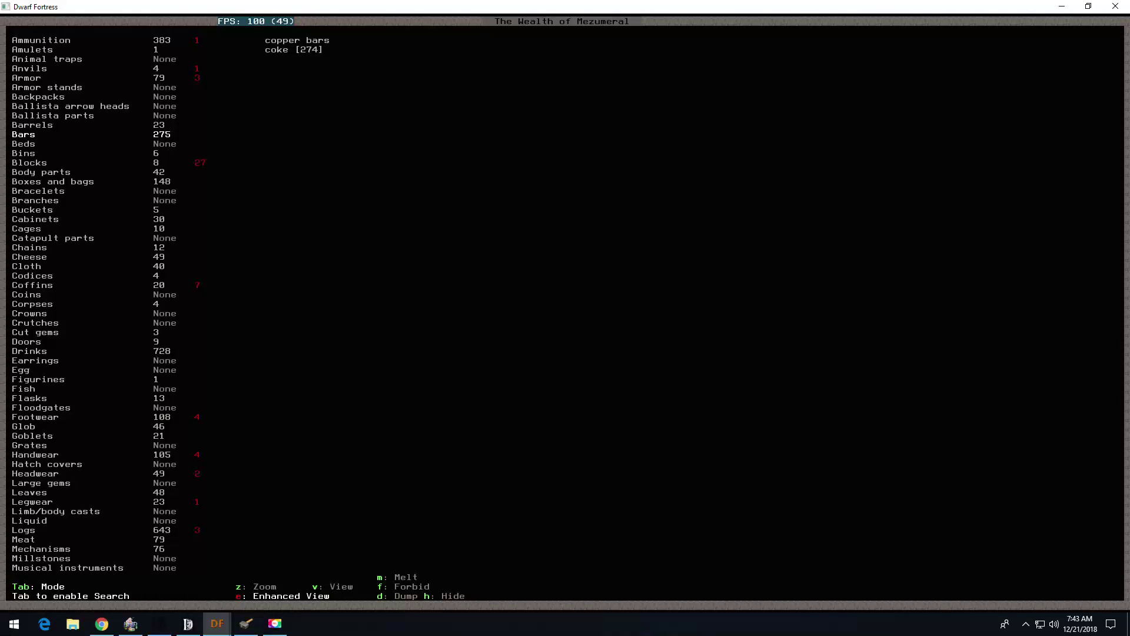
Step: Check brass and rutile blocks, bags, body parts and buckets, then list individual cabinets
{"action": "key", "text": "Up"}
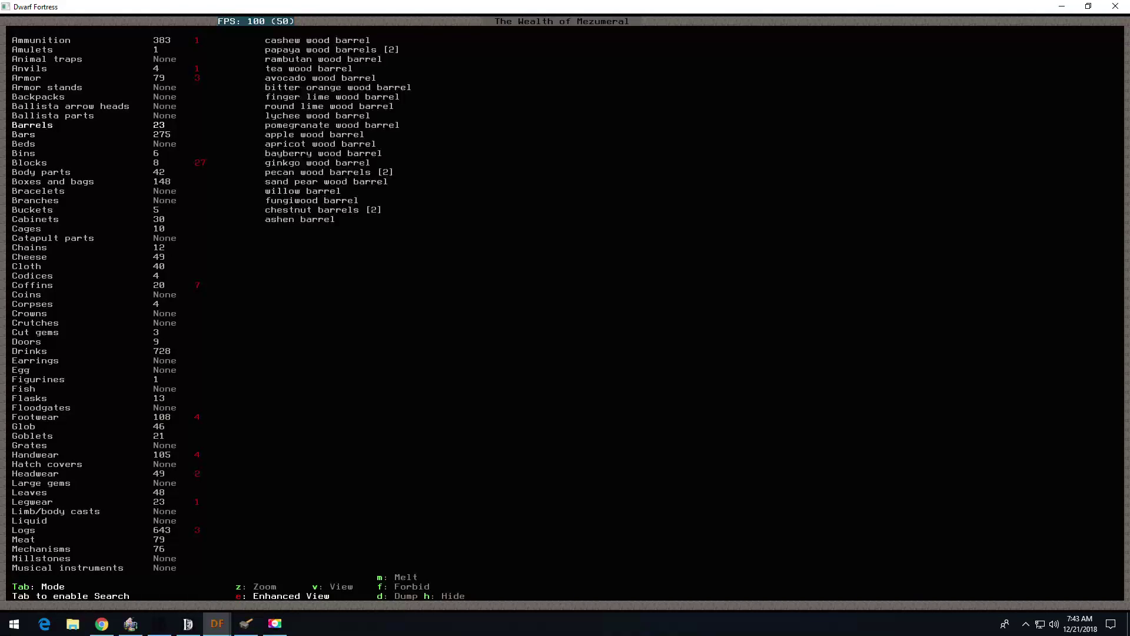
{"action": "key", "text": "Down"}
{"action": "key", "text": "Down"}
{"action": "key", "text": "Down"}
{"action": "key", "text": "Down"}
{"action": "key", "text": "Up"}
{"action": "key", "text": "Up"}
{"action": "key", "text": "Up"}
{"action": "key", "text": "Up"}
{"action": "key", "text": "Down"}
{"action": "key", "text": "Down"}
{"action": "key", "text": "Down"}
{"action": "key", "text": "Down"}
{"action": "key", "text": "Down"}
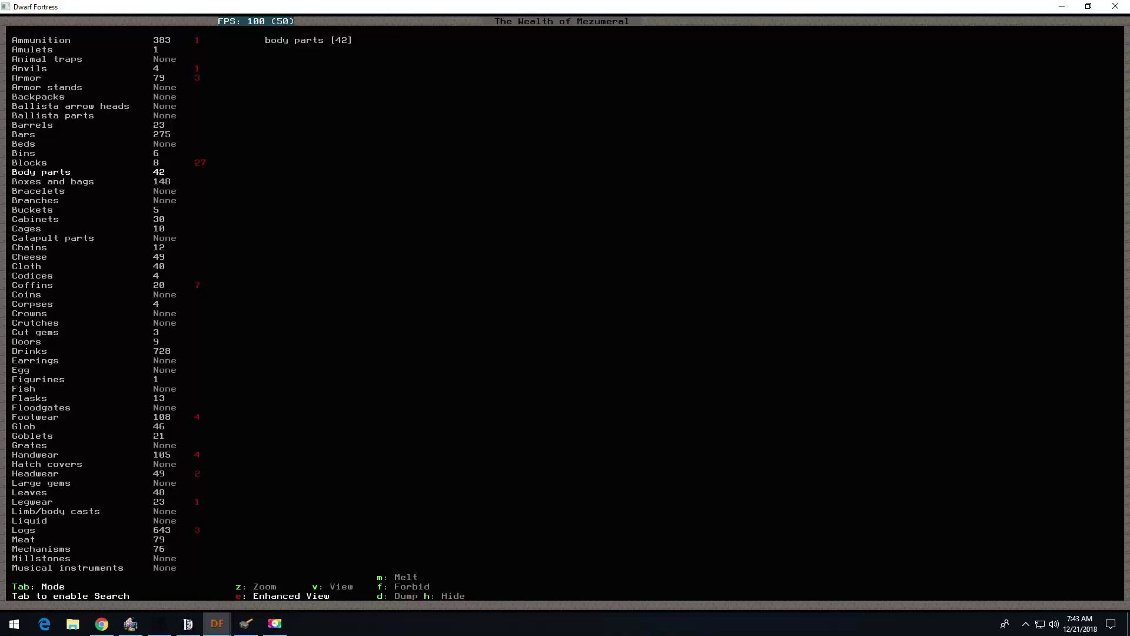
{"action": "key", "text": "Up"}
{"action": "key", "text": "Down"}
{"action": "key", "text": "Down"}
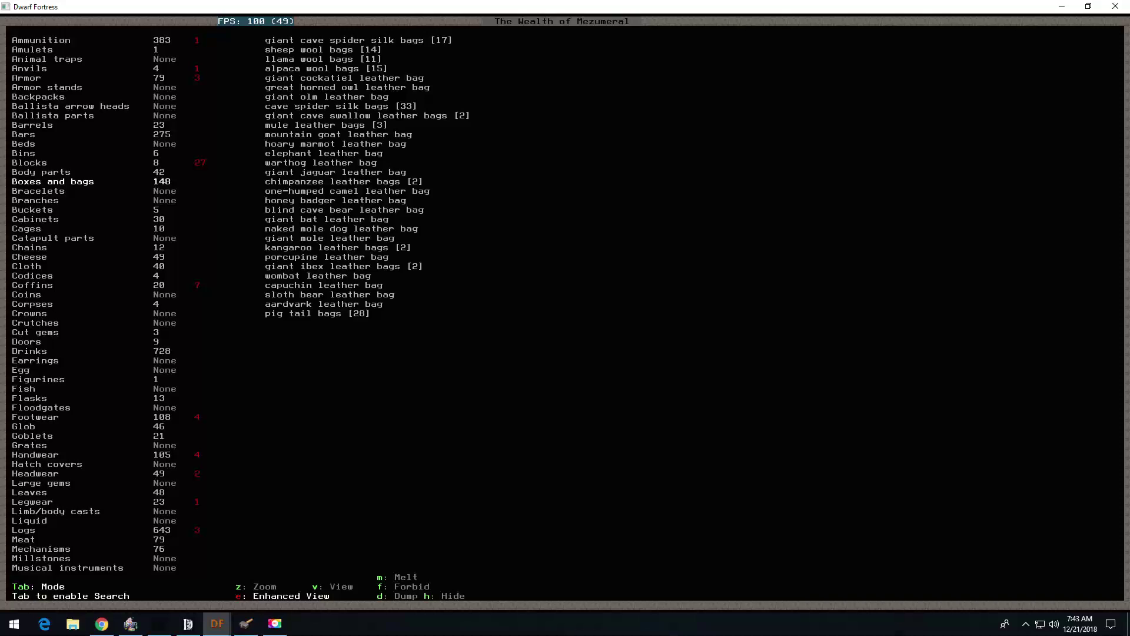
{"action": "key", "text": "Up"}
{"action": "key", "text": "Up"}
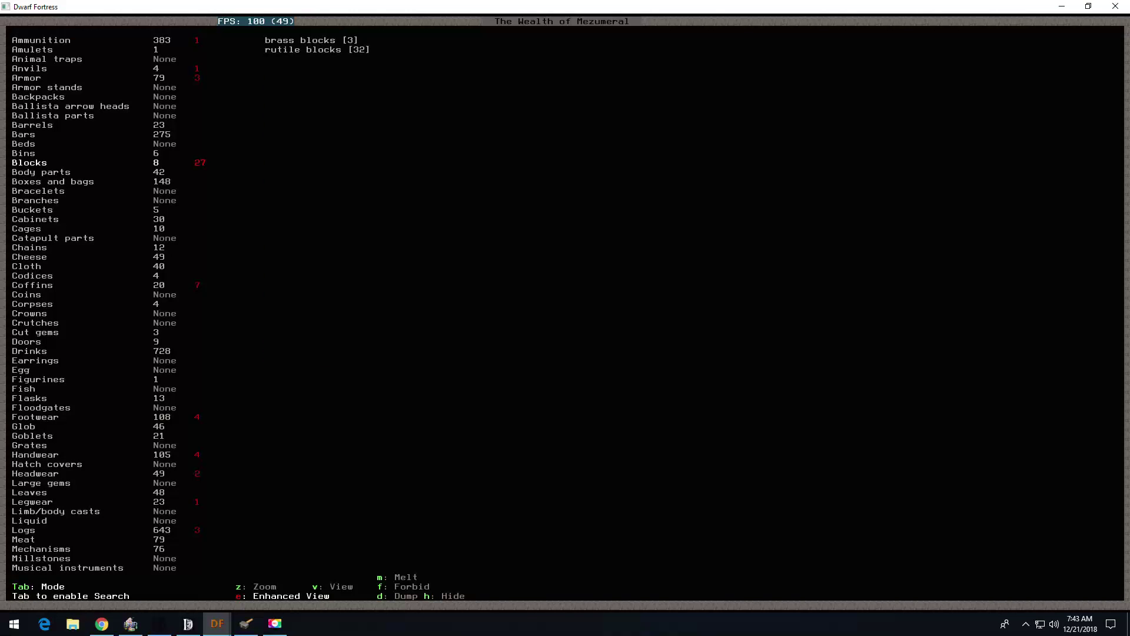
{"action": "key", "text": "Right"}
{"action": "key", "text": "Left"}
{"action": "key", "text": "Down"}
{"action": "key", "text": "Down"}
{"action": "key", "text": "Down"}
{"action": "key", "text": "Down"}
{"action": "key", "text": "Down"}
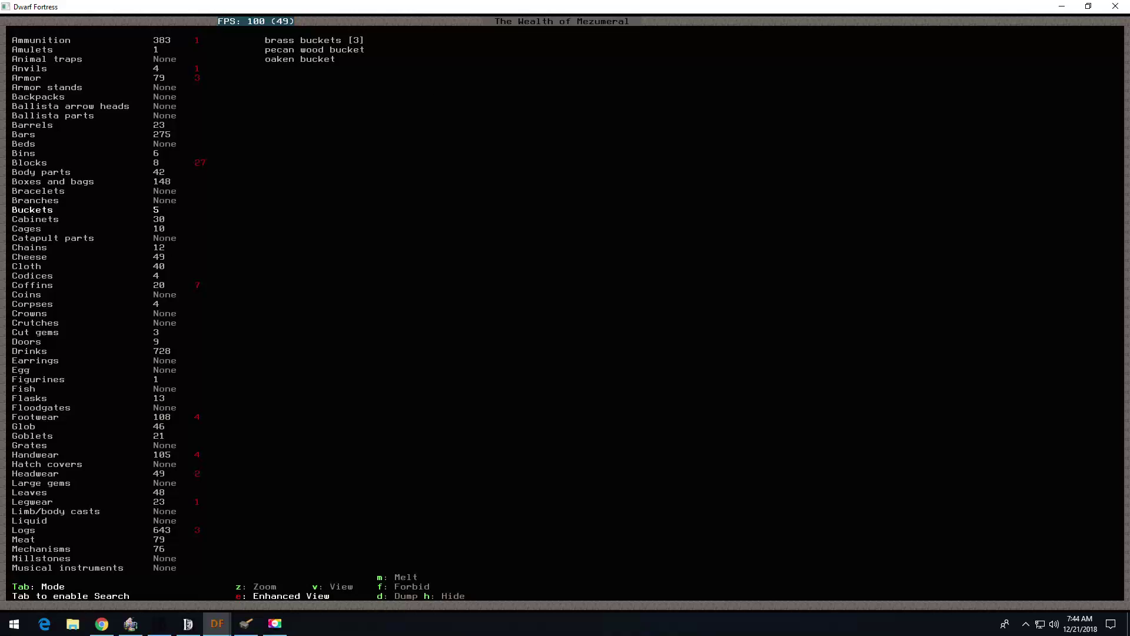
{"action": "key", "text": "Right"}
{"action": "key", "text": "Left"}
{"action": "key", "text": "Down"}
{"action": "key", "text": "Right"}
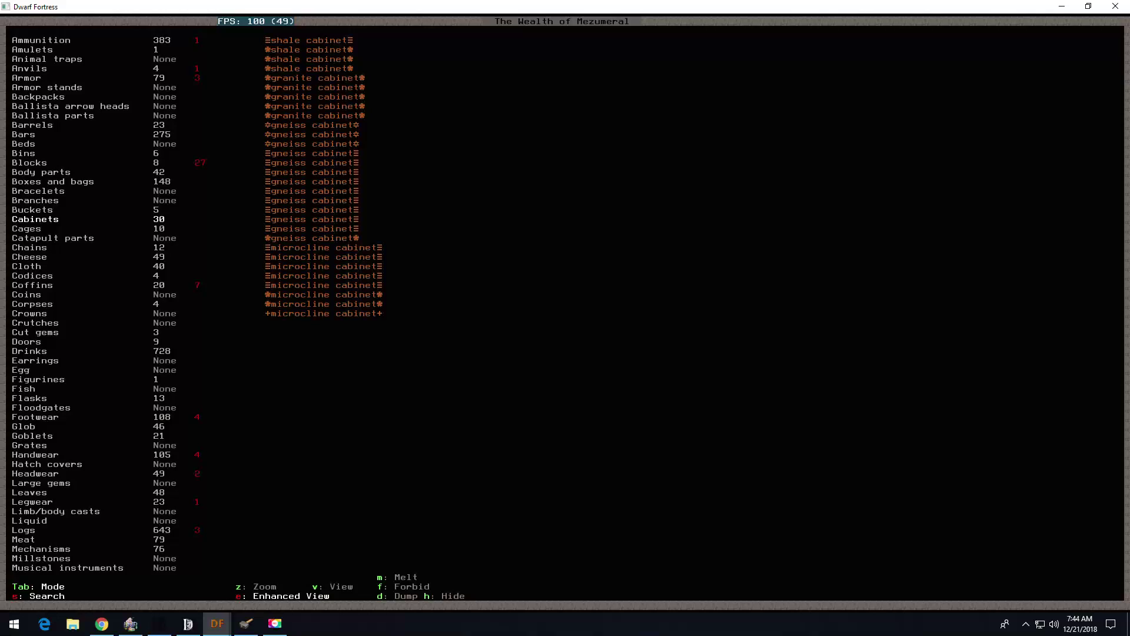
Step: Regroup cabinets by material and check cages, coins, waterskin flasks and footwear
{"action": "key", "text": "Tab"}
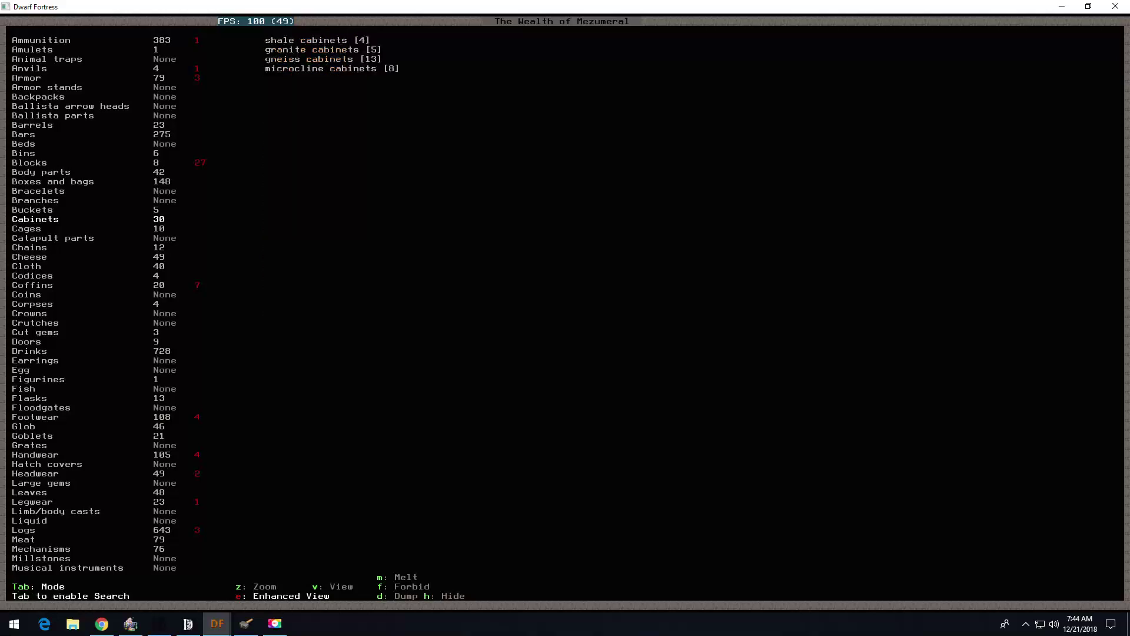
{"action": "key", "text": "Down"}
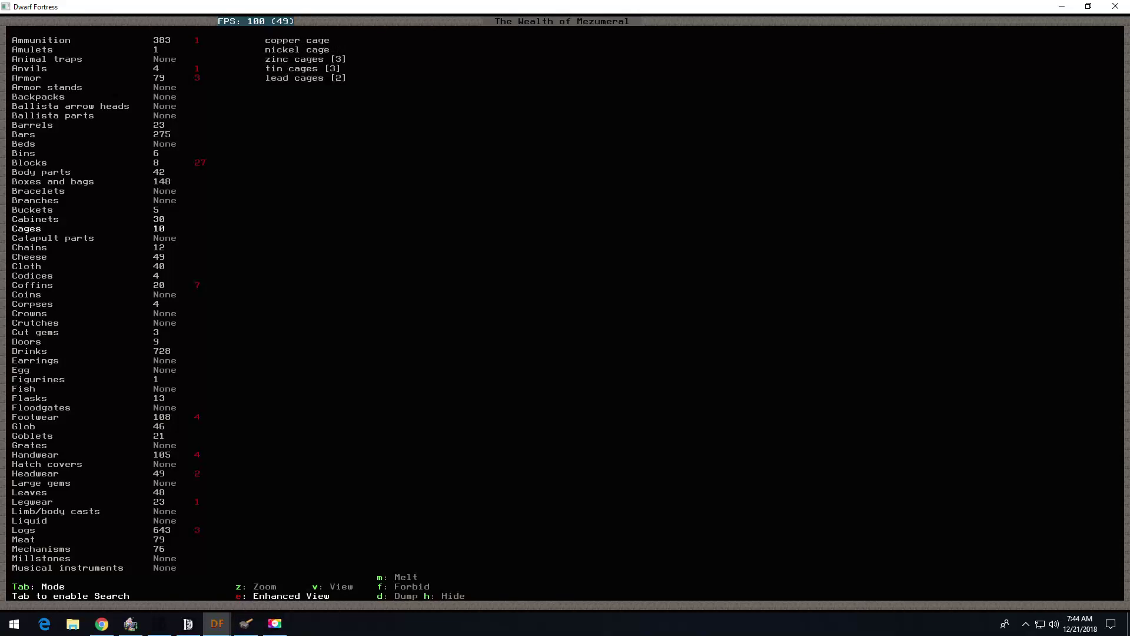
{"action": "key", "text": "Down"}
{"action": "key", "text": "Down"}
{"action": "key", "text": "Down"}
{"action": "key", "text": "Down"}
{"action": "key", "text": "Down"}
{"action": "key", "text": "Down"}
{"action": "key", "text": "Down"}
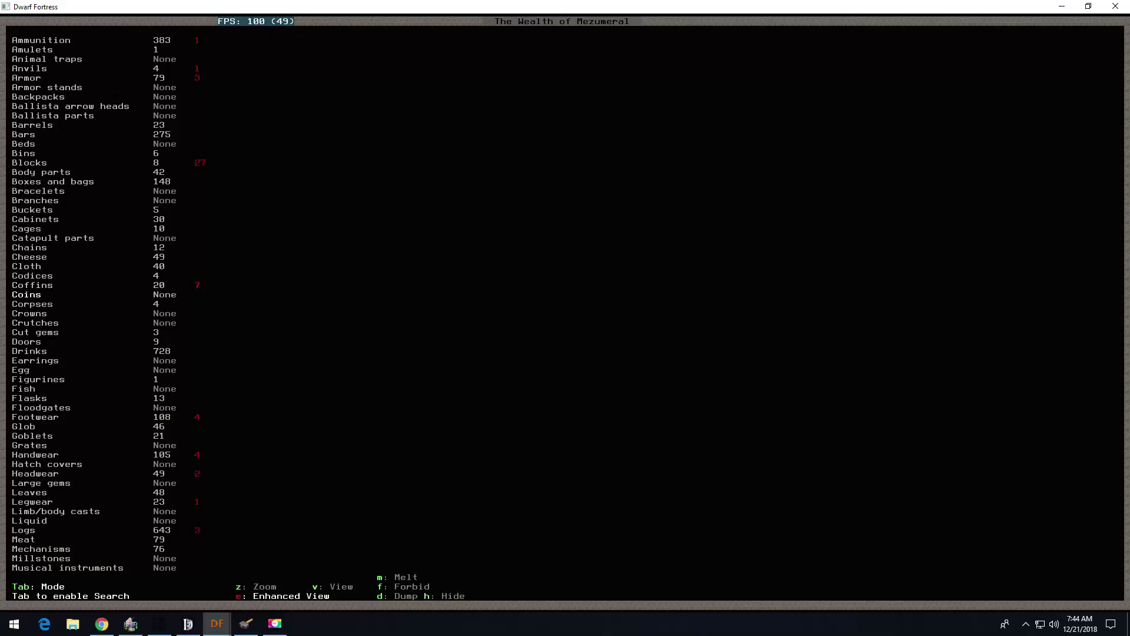
{"action": "key", "text": "Down"}
{"action": "key", "text": "Down"}
{"action": "key", "text": "Down"}
{"action": "key", "text": "Down"}
{"action": "key", "text": "Down"}
{"action": "key", "text": "Down"}
{"action": "key", "text": "Down"}
{"action": "key", "text": "Down"}
{"action": "key", "text": "Down"}
{"action": "key", "text": "Down"}
{"action": "key", "text": "Down"}
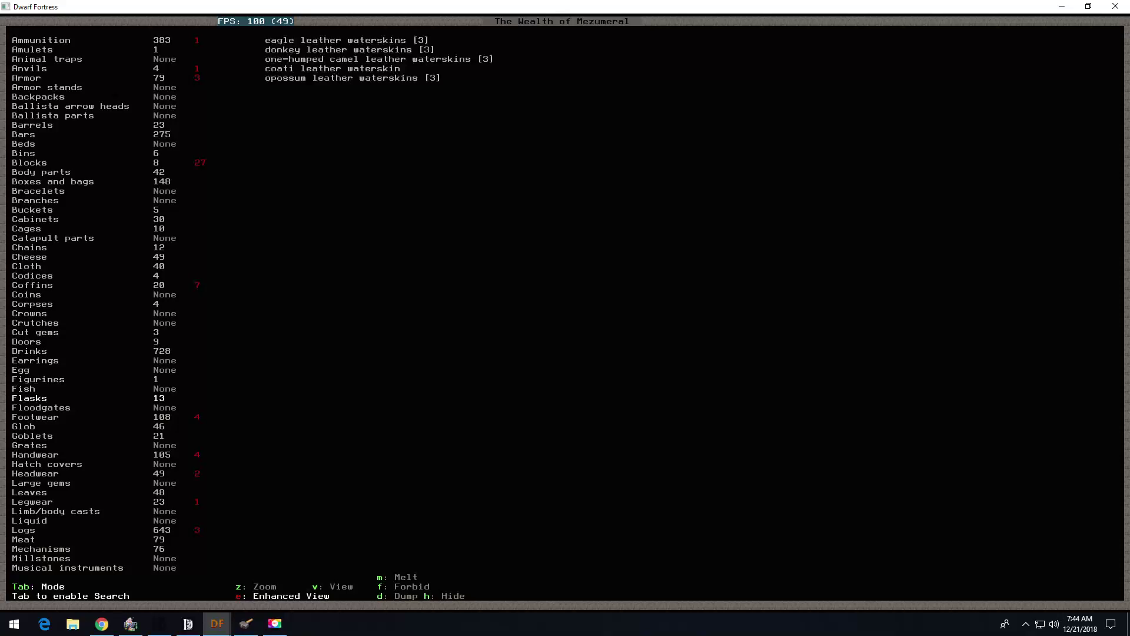
{"action": "key", "text": "Down"}
{"action": "key", "text": "Down"}
{"action": "key", "text": "Down"}
{"action": "key", "text": "Down"}
{"action": "key", "text": "Up"}
{"action": "key", "text": "Up"}
{"action": "key", "text": "Up"}
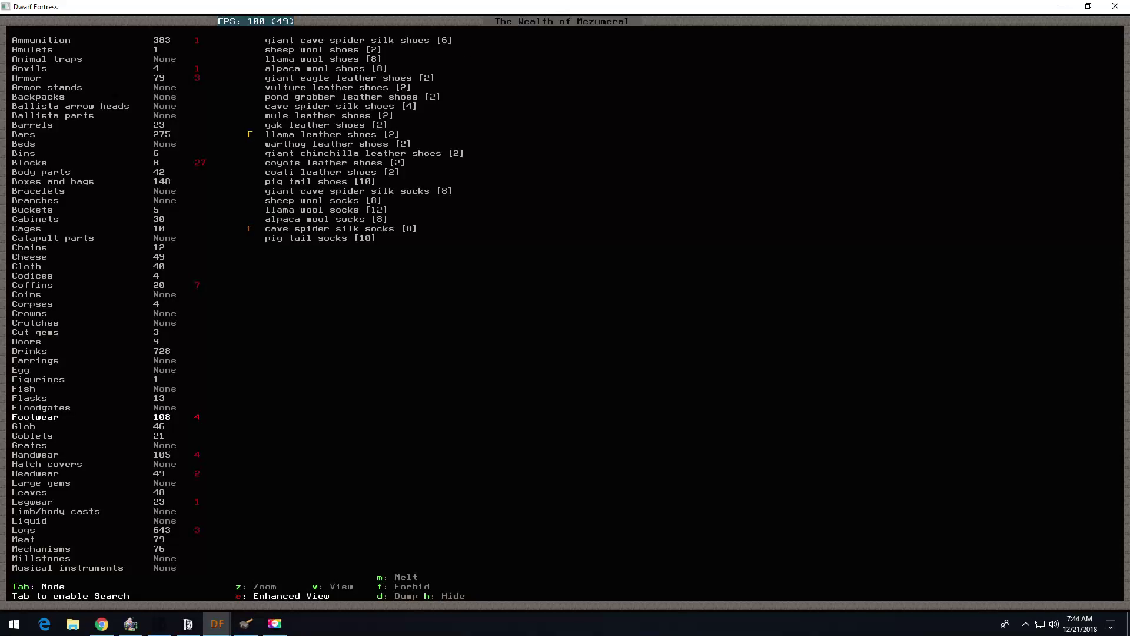
Step: Check fish, floodgates, hatch covers (none), trousers, then the mechanisms tally
{"action": "key", "text": "Up"}
{"action": "key", "text": "Up"}
{"action": "key", "text": "Up"}
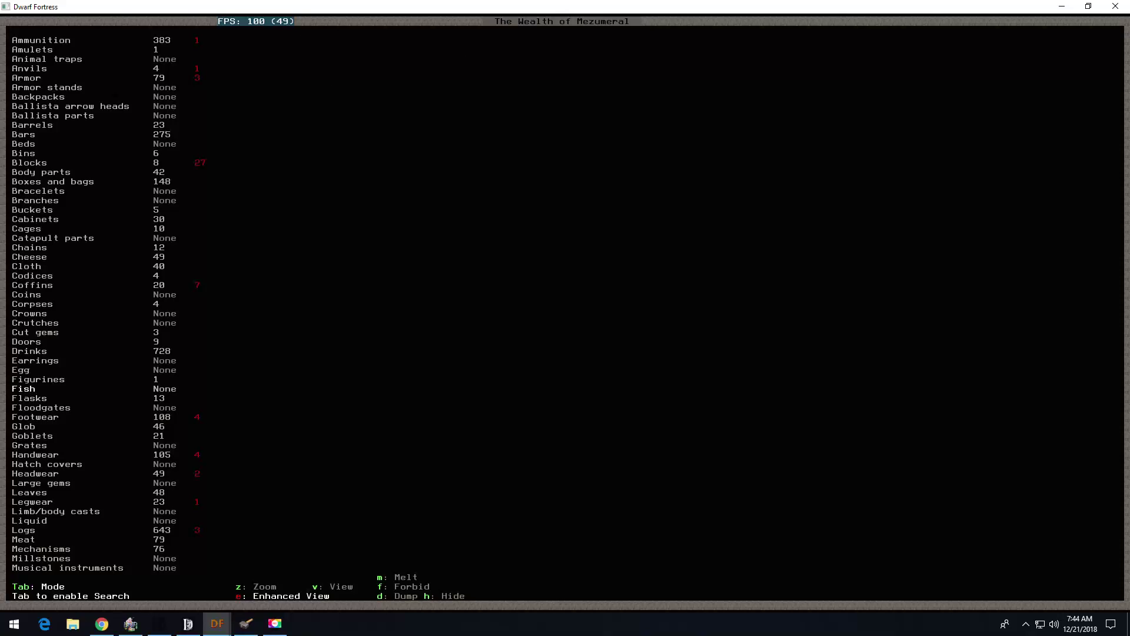
{"action": "key", "text": "Down"}
{"action": "key", "text": "Down"}
{"action": "key", "text": "Down"}
{"action": "key", "text": "Down"}
{"action": "key", "text": "Down"}
{"action": "key", "text": "Down"}
{"action": "key", "text": "Down"}
{"action": "key", "text": "Down"}
{"action": "key", "text": "Up"}
{"action": "key", "text": "Down"}
{"action": "key", "text": "Down"}
{"action": "key", "text": "Down"}
{"action": "key", "text": "Down"}
{"action": "key", "text": "Down"}
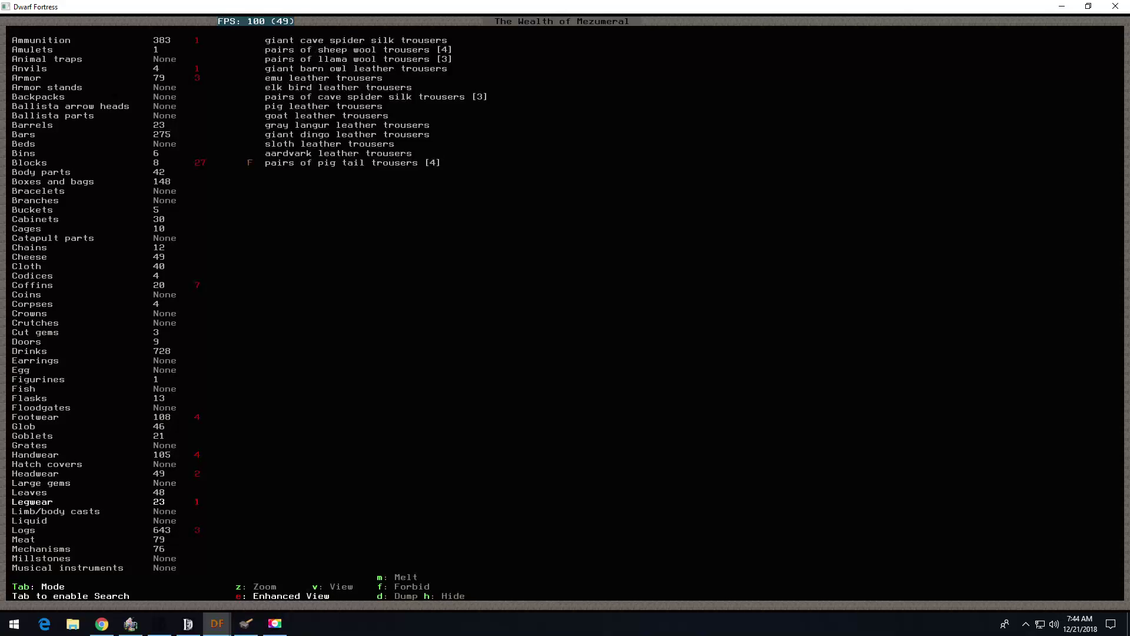
{"action": "key", "text": "Down"}
{"action": "key", "text": "Down"}
{"action": "key", "text": "Down"}
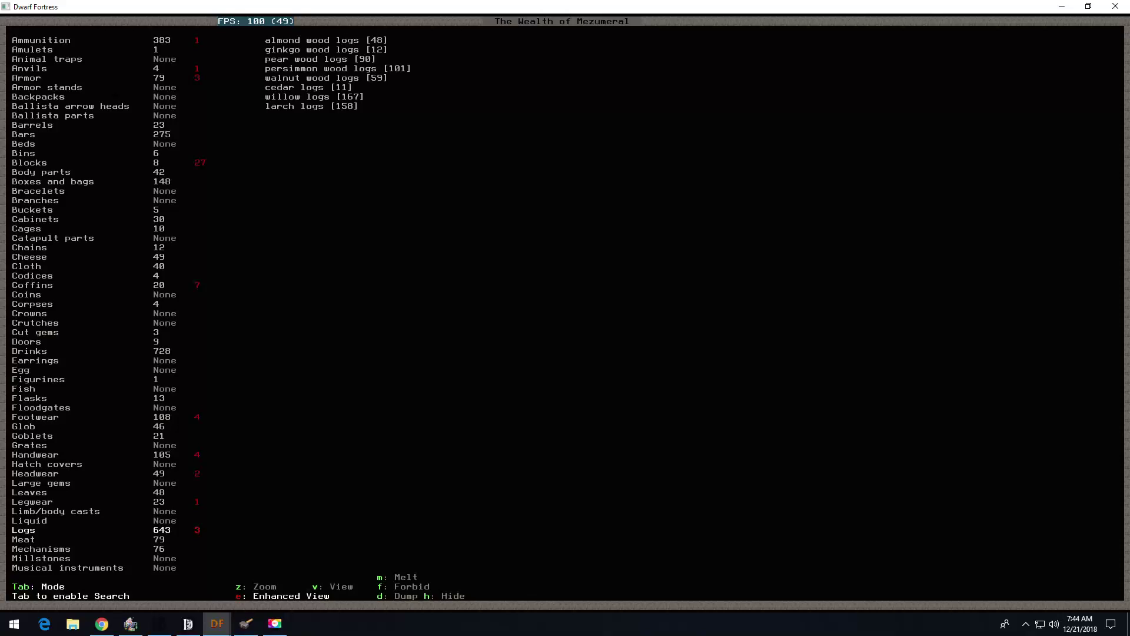
{"action": "key", "text": "Down"}
{"action": "key", "text": "Down"}
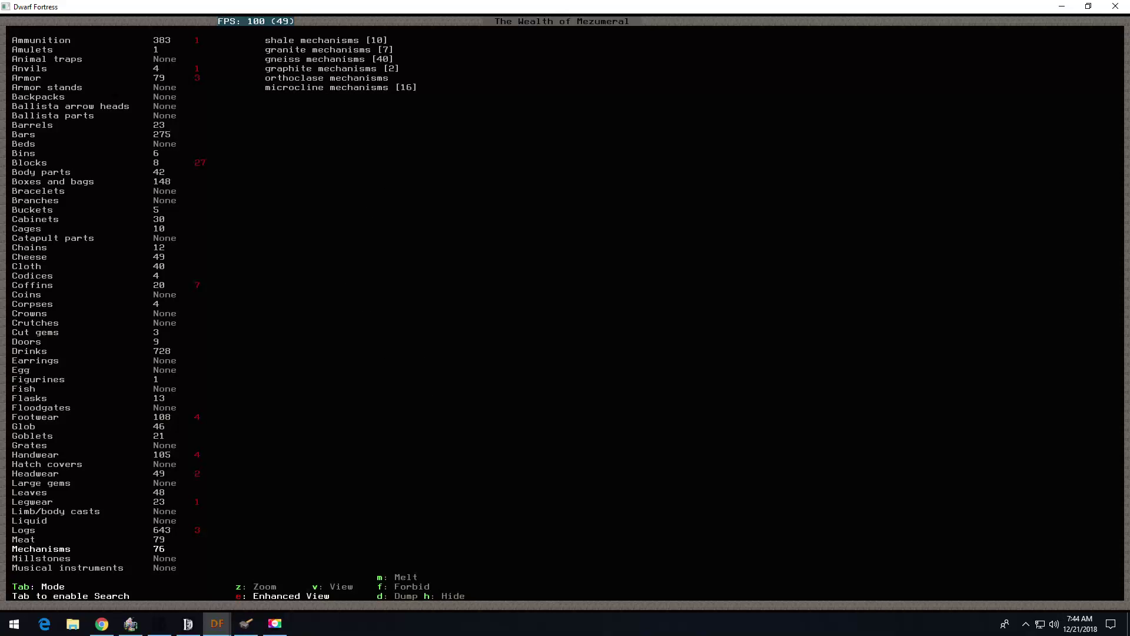
Step: List the shale, granite, gneiss and microcline mechanisms individually and browse through them
{"action": "key", "text": "Up"}
{"action": "key", "text": "Down"}
{"action": "key", "text": "Tab"}
{"action": "key", "text": "Right"}
{"action": "key", "text": "Up"}
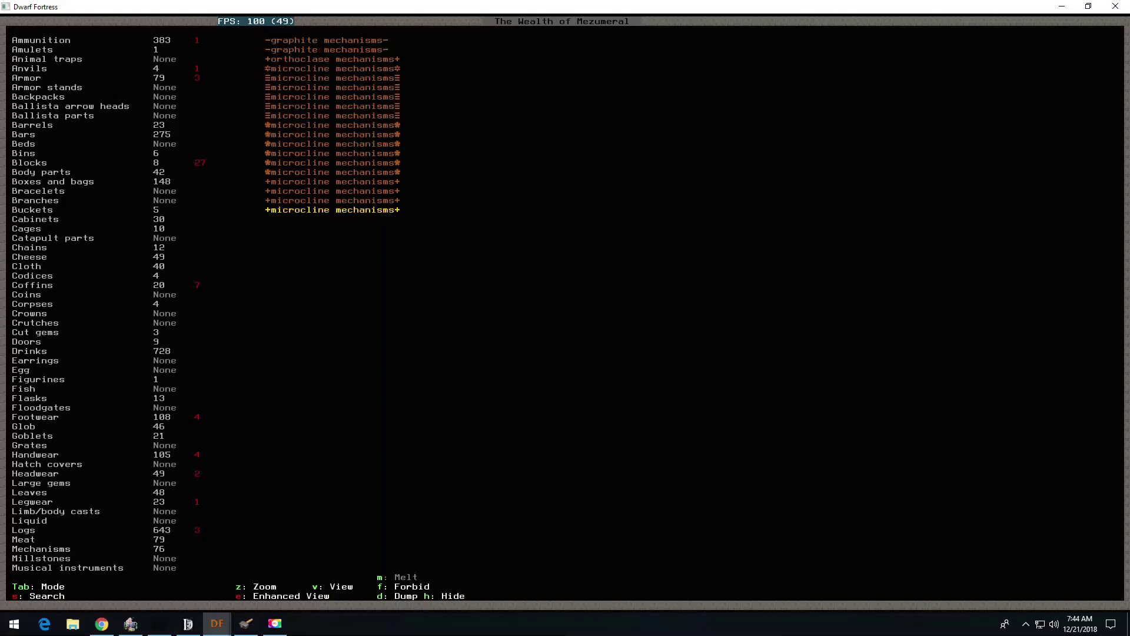
{"action": "key", "text": "Down"}
{"action": "key", "text": "Up"}
{"action": "key", "text": "Up"}
{"action": "key", "text": "Up"}
{"action": "key", "text": "Up"}
{"action": "key", "text": "Up"}
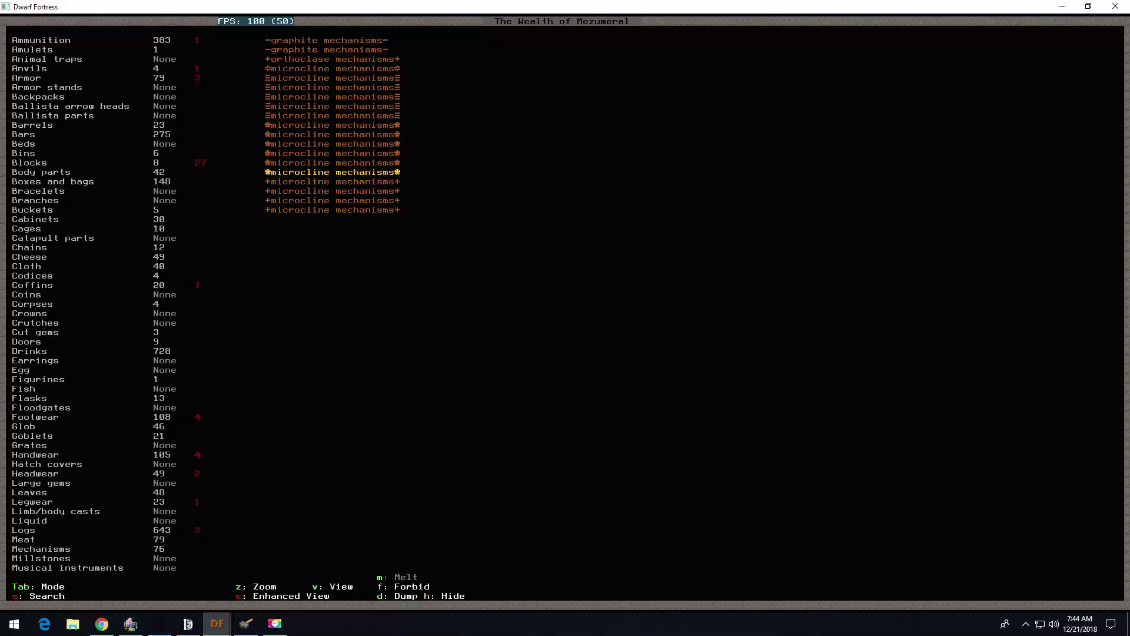
{"action": "key", "text": "Up"}
{"action": "key", "text": "Up"}
{"action": "key", "text": "Up"}
{"action": "key", "text": "Up"}
{"action": "key", "text": "Up"}
{"action": "key", "text": "Up"}
{"action": "key", "text": "Up"}
{"action": "key", "text": "Up"}
{"action": "key", "text": "Up"}
{"action": "key", "text": "Up"}
{"action": "key", "text": "Up"}
{"action": "key", "text": "Up"}
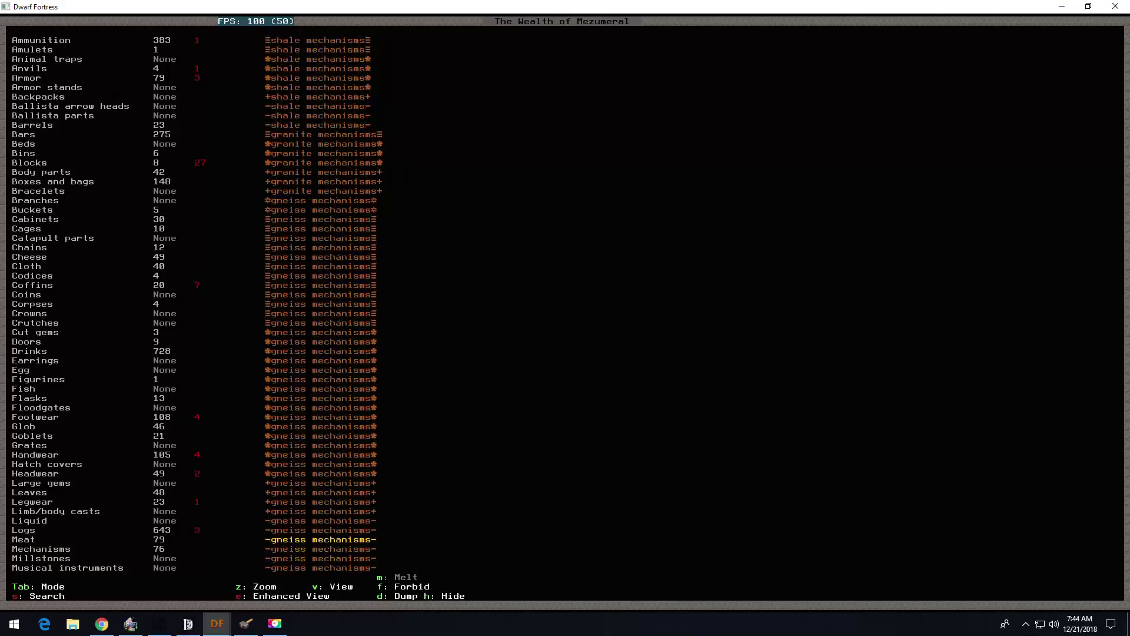
{"action": "key", "text": "Up"}
{"action": "key", "text": "Up"}
{"action": "key", "text": "Up"}
{"action": "key", "text": "Up"}
{"action": "key", "text": "Up"}
{"action": "key", "text": "Up"}
{"action": "key", "text": "Up"}
{"action": "key", "text": "Up"}
{"action": "key", "text": "Up"}
{"action": "key", "text": "Up"}
{"action": "key", "text": "Up"}
{"action": "key", "text": "Up"}
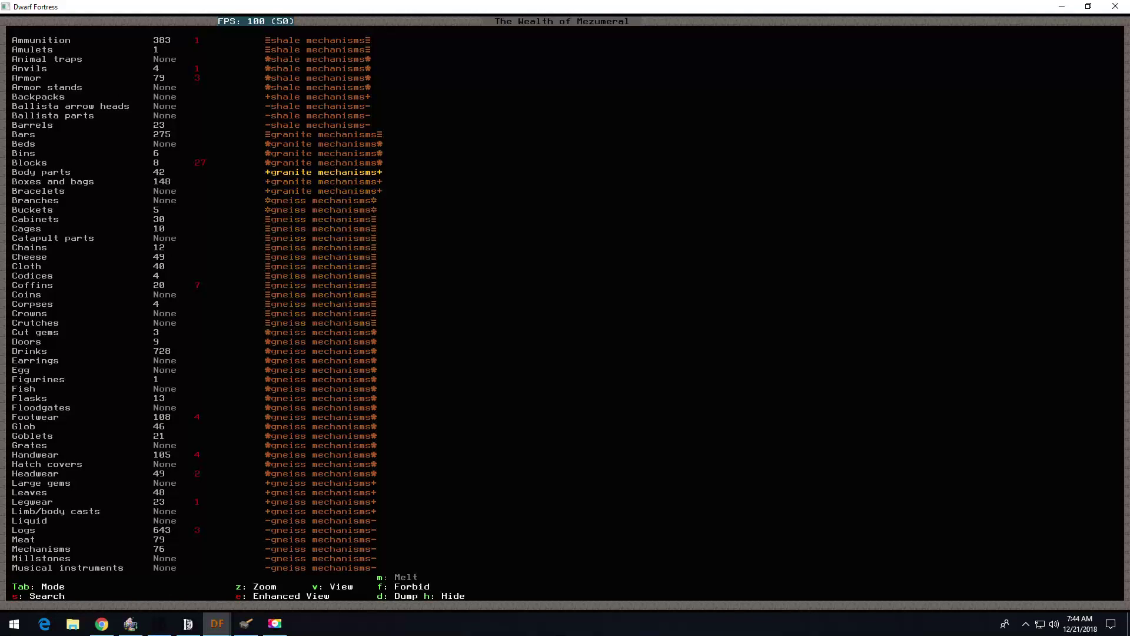
Step: Return to the stock categories and move to the Plants page
{"action": "key", "text": "Left"}
{"action": "key", "text": "Down"}
{"action": "key", "text": "s"}
{"action": "key", "text": "Down"}
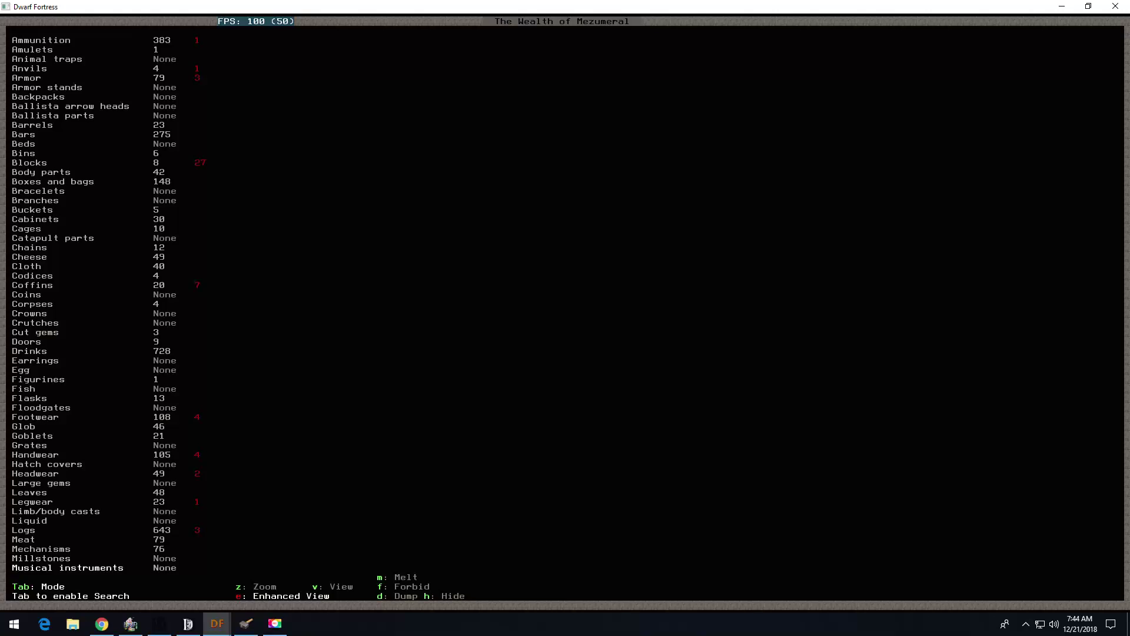
{"action": "key", "text": "Down"}
{"action": "key", "text": "Down"}
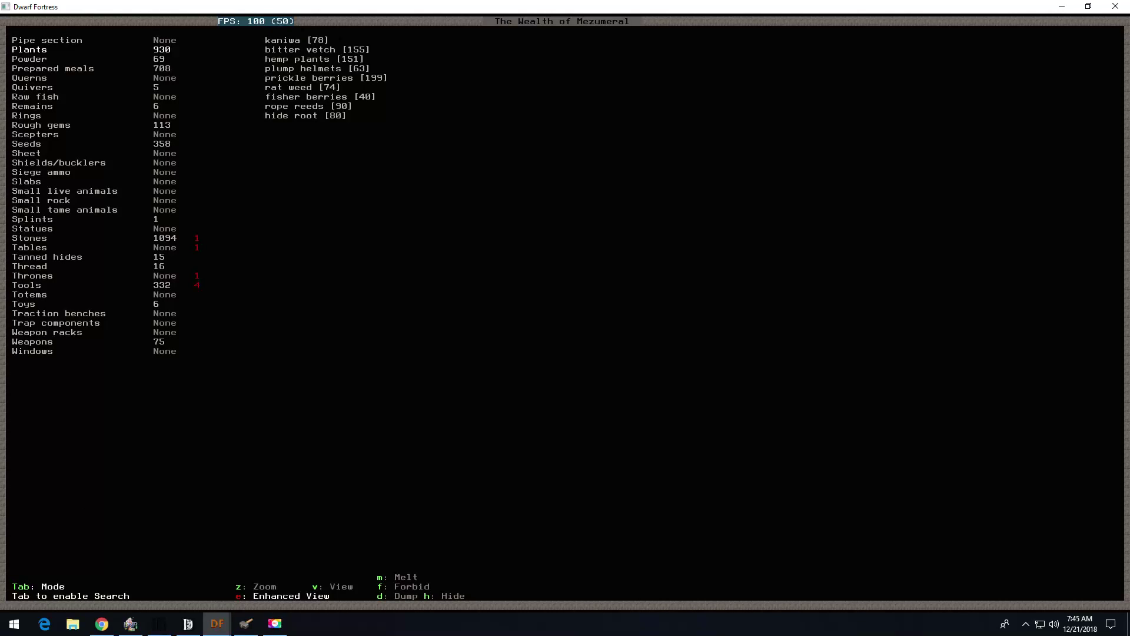
Step: Review the powder, prepared meals, quivers, remains and rough gems in stock
{"action": "key", "text": "Right"}
{"action": "key", "text": "Left"}
{"action": "key", "text": "Down"}
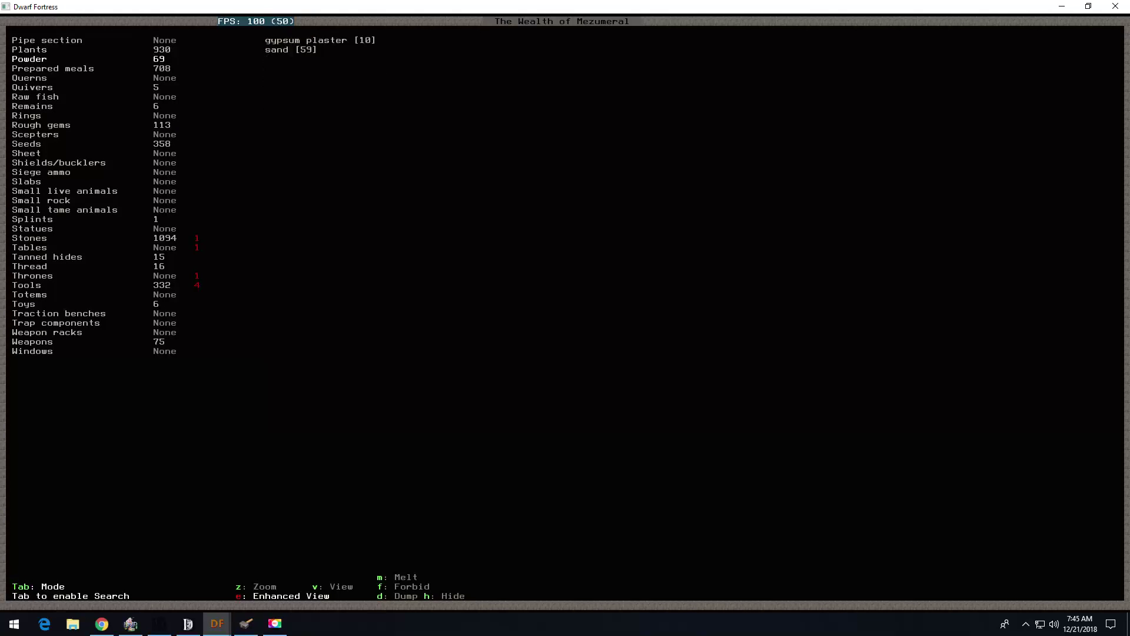
{"action": "key", "text": "Right"}
{"action": "key", "text": "Left"}
{"action": "key", "text": "Down"}
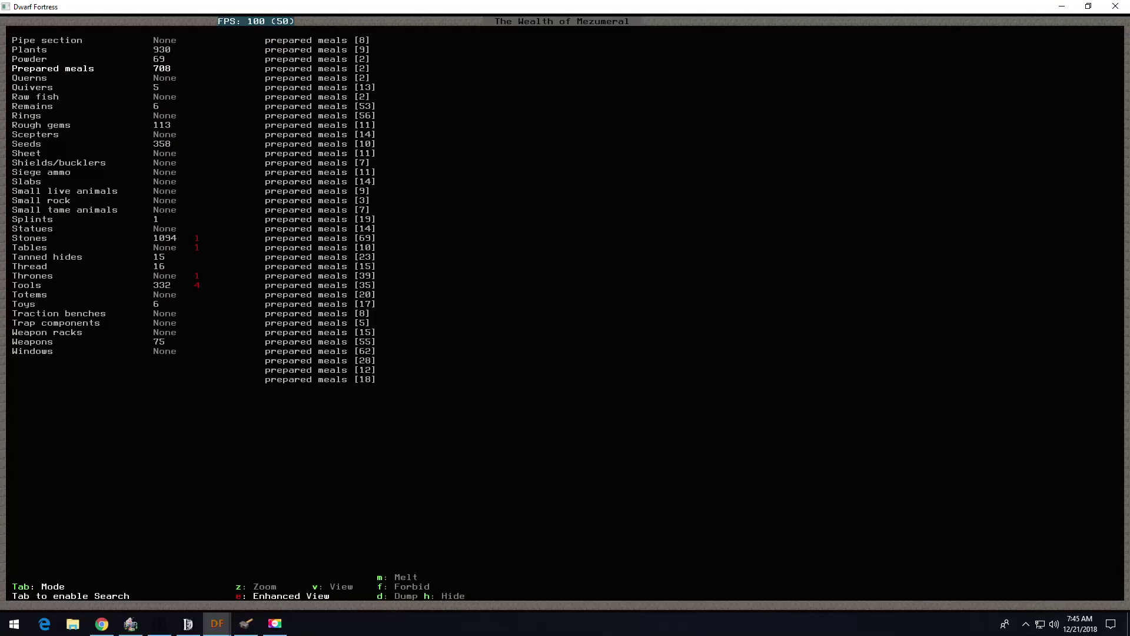
{"action": "key", "text": "Right"}
{"action": "key", "text": "Left"}
{"action": "key", "text": "Down"}
{"action": "key", "text": "Down"}
{"action": "key", "text": "Down"}
{"action": "key", "text": "Down"}
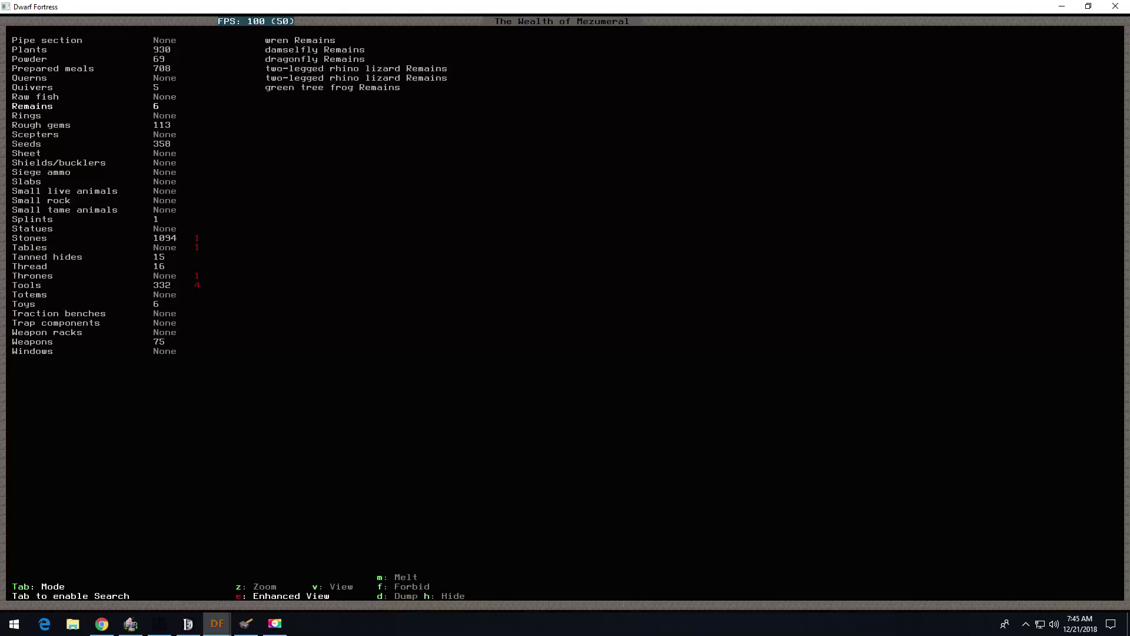
{"action": "key", "text": "Down"}
{"action": "key", "text": "Down"}
{"action": "key", "text": "Right"}
{"action": "key", "text": "Left"}
{"action": "key", "text": "Down"}
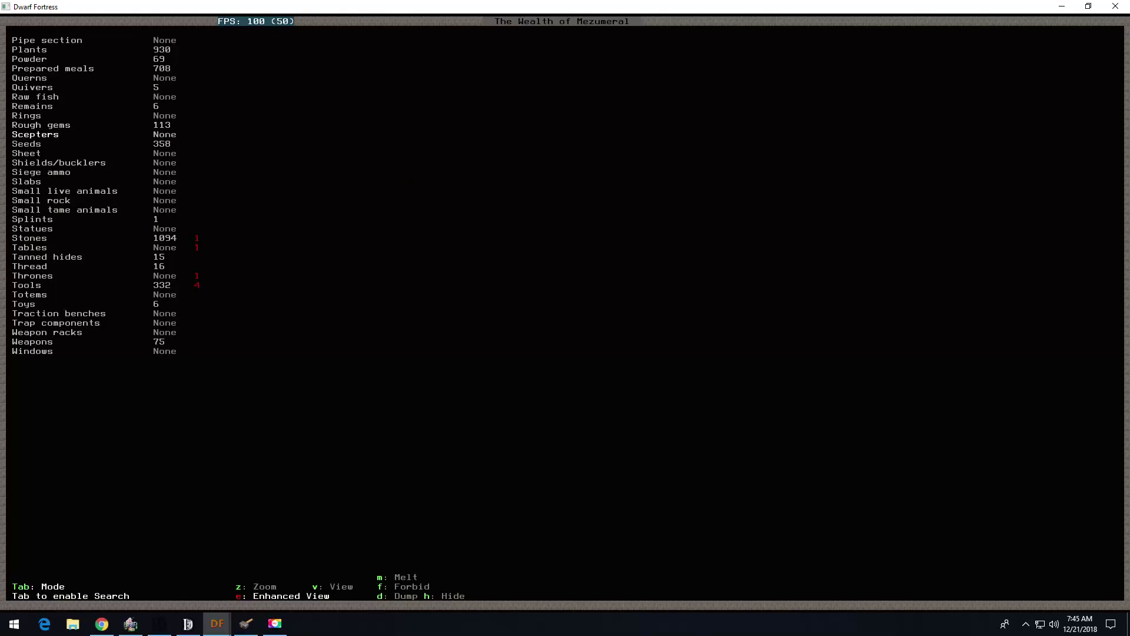
Step: Review the seeds, splints, tables, thread, tools and toys in stock
{"action": "key", "text": "Down"}
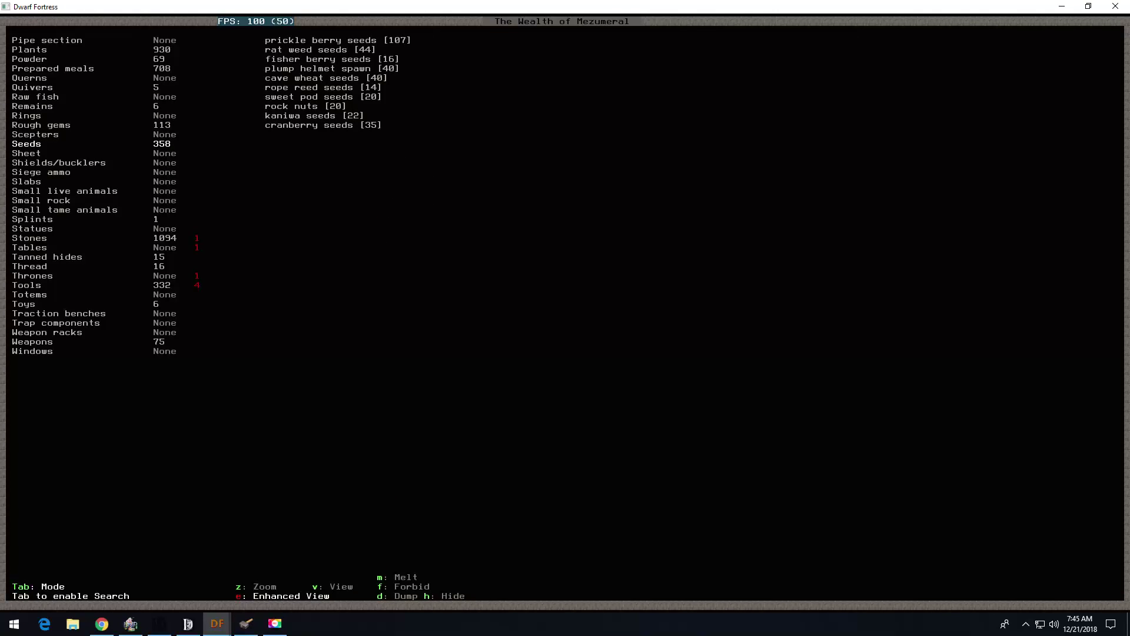
{"action": "key", "text": "Down"}
{"action": "key", "text": "Down"}
{"action": "key", "text": "Down"}
{"action": "key", "text": "Down"}
{"action": "key", "text": "Down"}
{"action": "key", "text": "Down"}
{"action": "key", "text": "Down"}
{"action": "key", "text": "Down"}
{"action": "key", "text": "Down"}
{"action": "key", "text": "Up"}
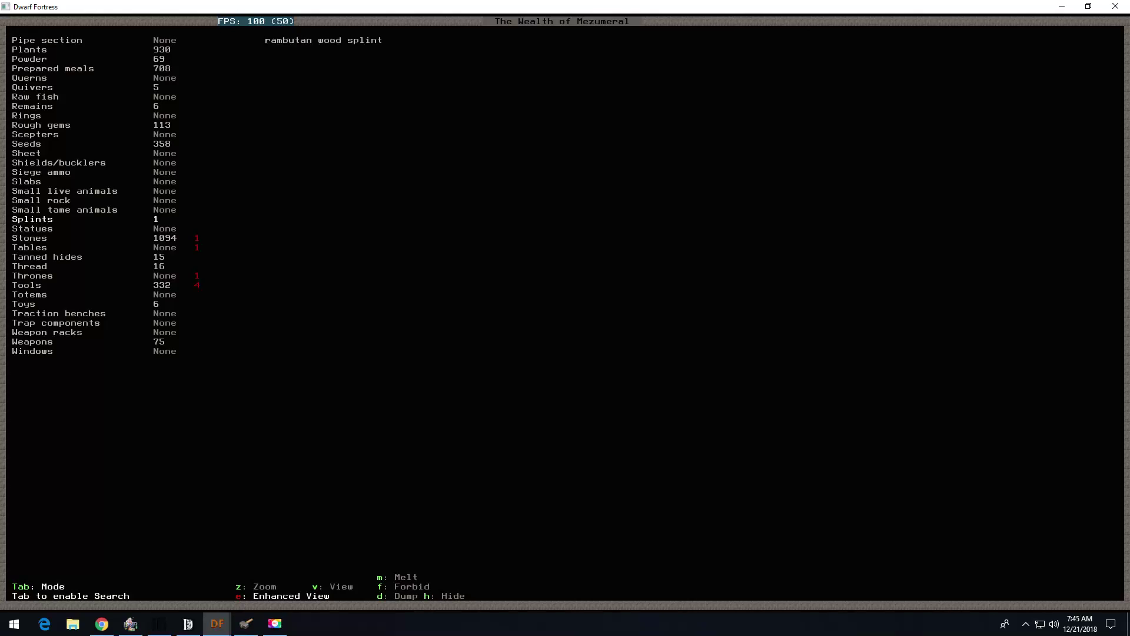
{"action": "key", "text": "Down"}
{"action": "key", "text": "Down"}
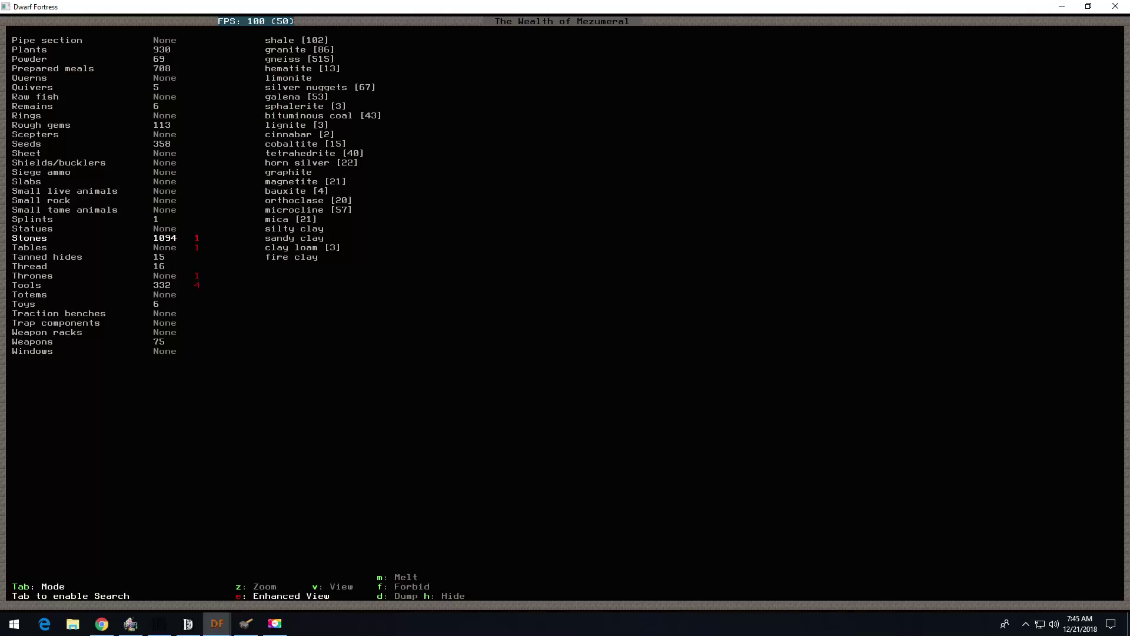
{"action": "key", "text": "Down"}
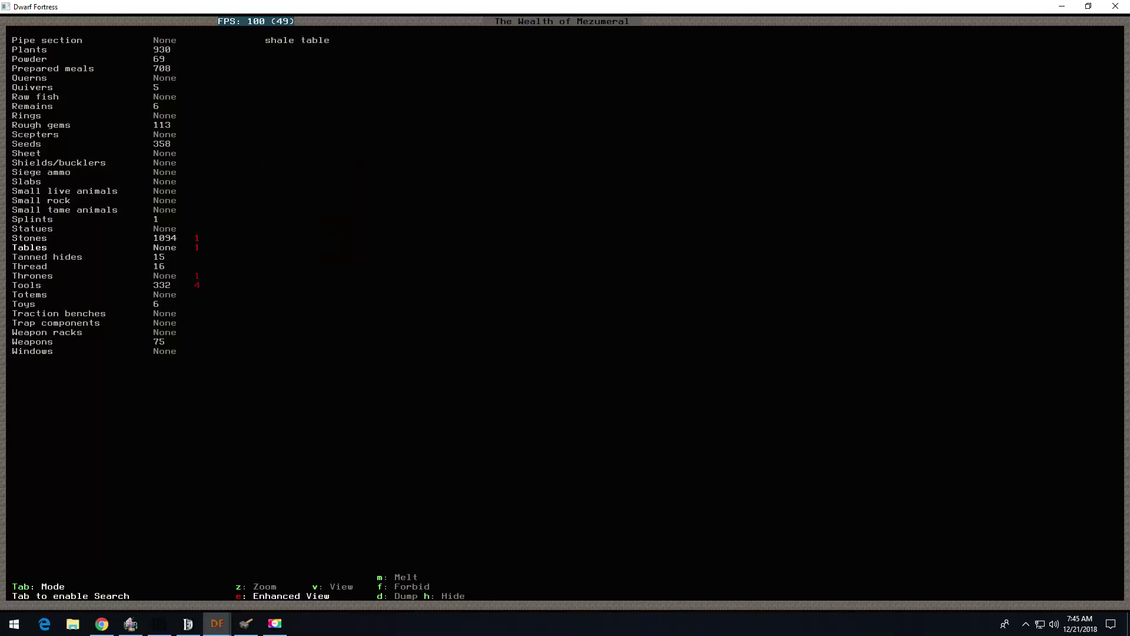
{"action": "key", "text": "Down"}
{"action": "key", "text": "Up"}
{"action": "key", "text": "Down"}
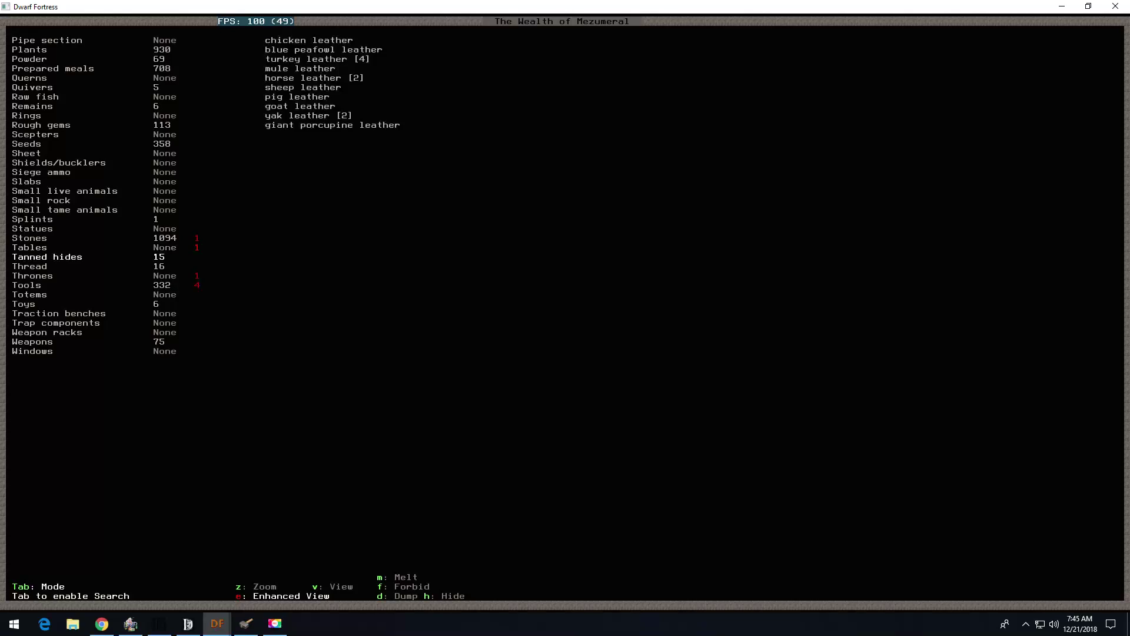
{"action": "key", "text": "Down"}
{"action": "key", "text": "Down"}
{"action": "key", "text": "Down"}
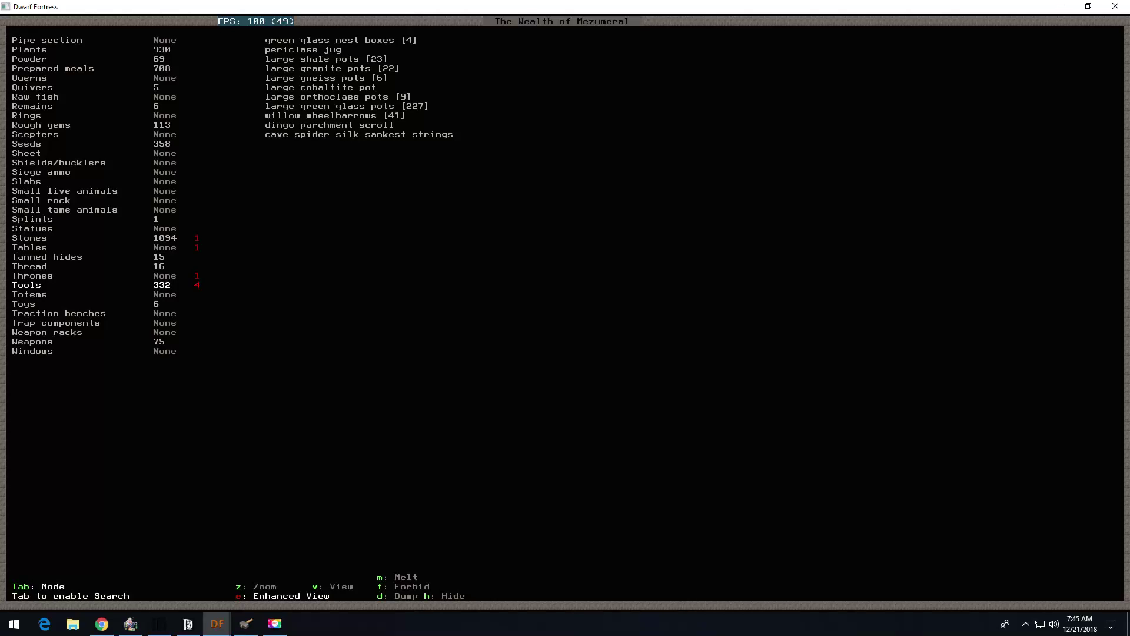
{"action": "key", "text": "Down"}
{"action": "key", "text": "Down"}
{"action": "key", "text": "Down"}
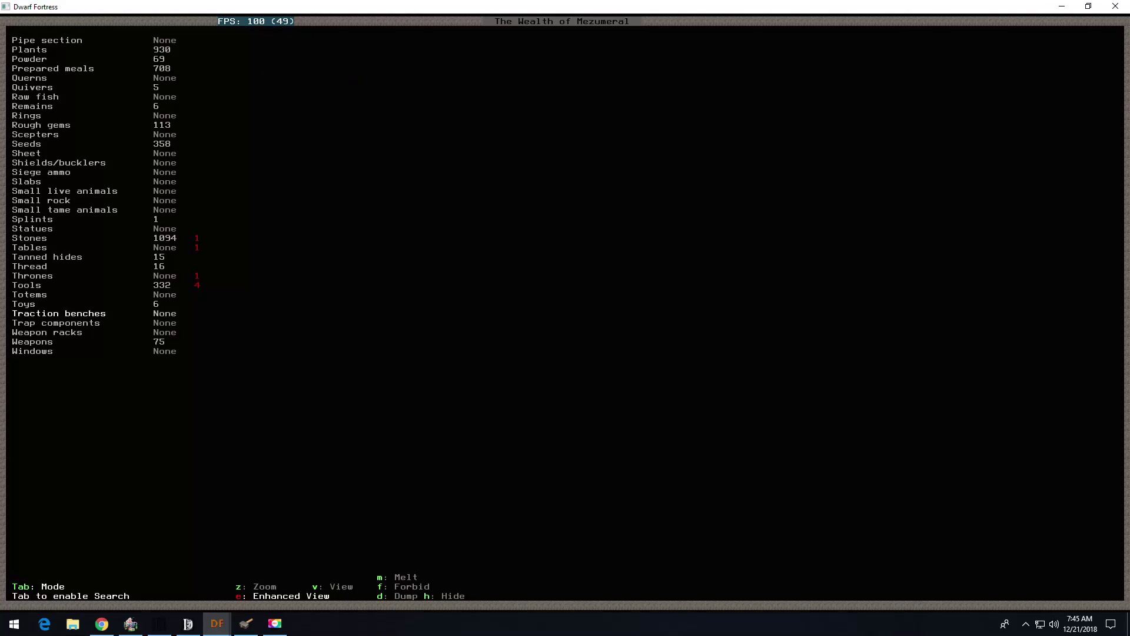
{"action": "key", "text": "Down"}
{"action": "key", "text": "Down"}
{"action": "key", "text": "Down"}
Step: Expand the weapons stock and locate the bronze crossbows [30]
{"action": "key", "text": "Right"}
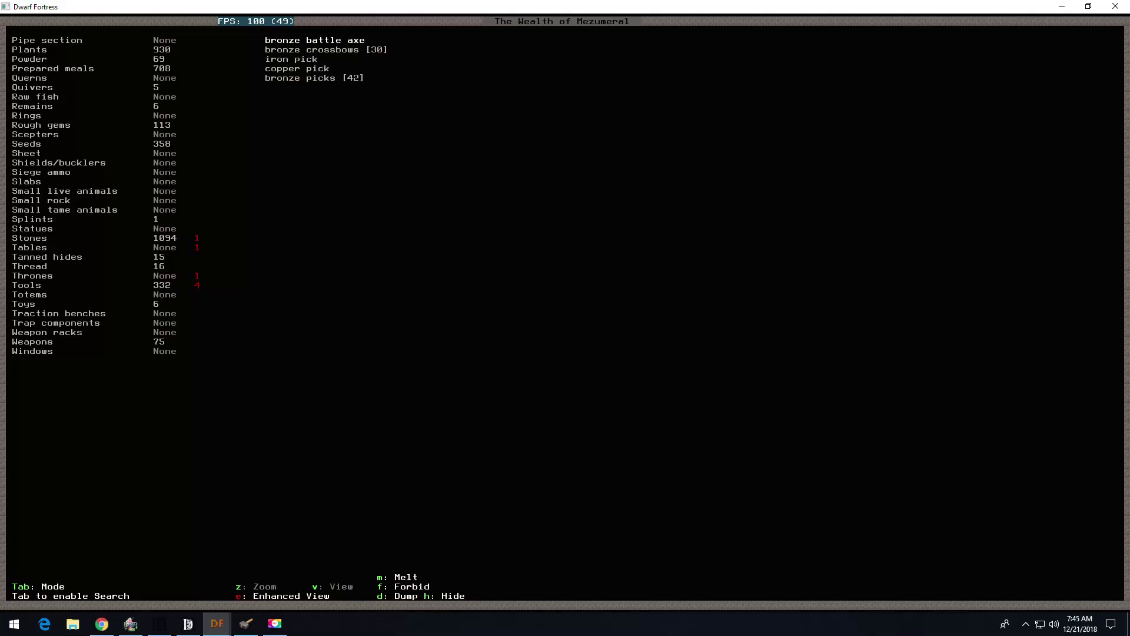
{"action": "key", "text": "Left"}
{"action": "key", "text": "Tab"}
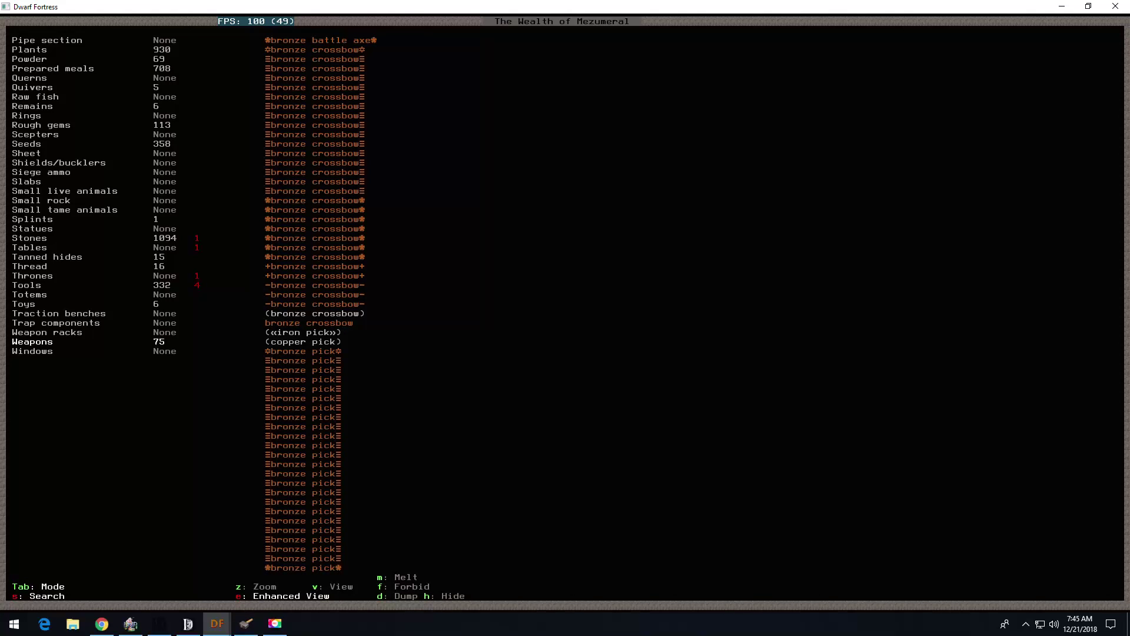
{"action": "key", "text": "Tab"}
{"action": "key", "text": "Right"}
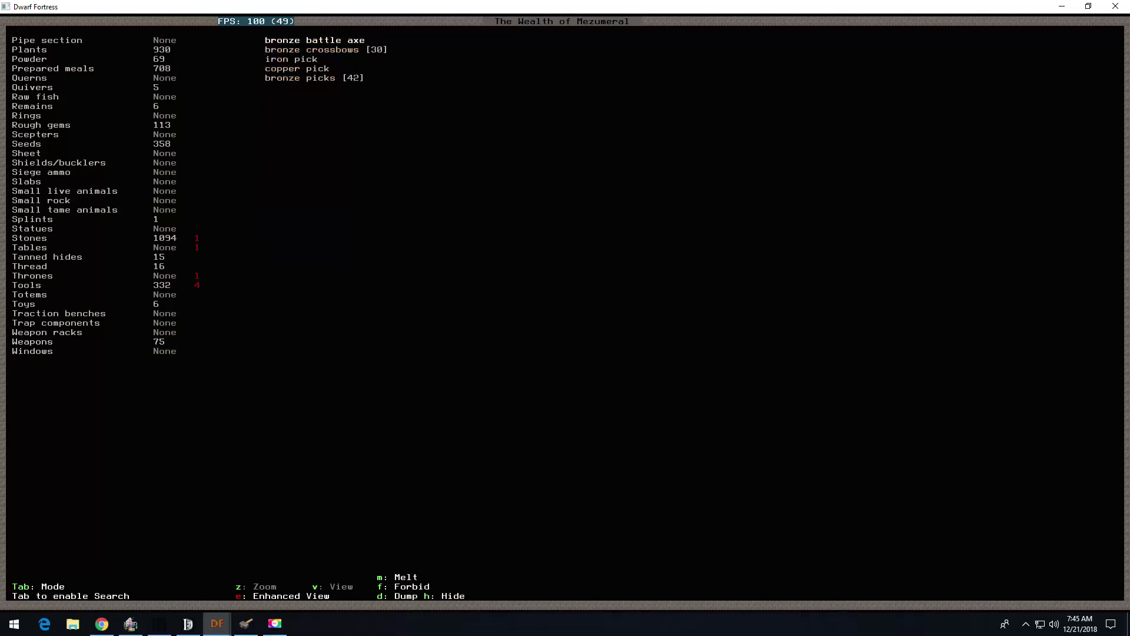
{"action": "key", "text": "Down"}
{"action": "key", "text": "Down"}
{"action": "key", "text": "Down"}
{"action": "key", "text": "Down"}
{"action": "key", "text": "Up"}
{"action": "key", "text": "Up"}
{"action": "key", "text": "Up"}
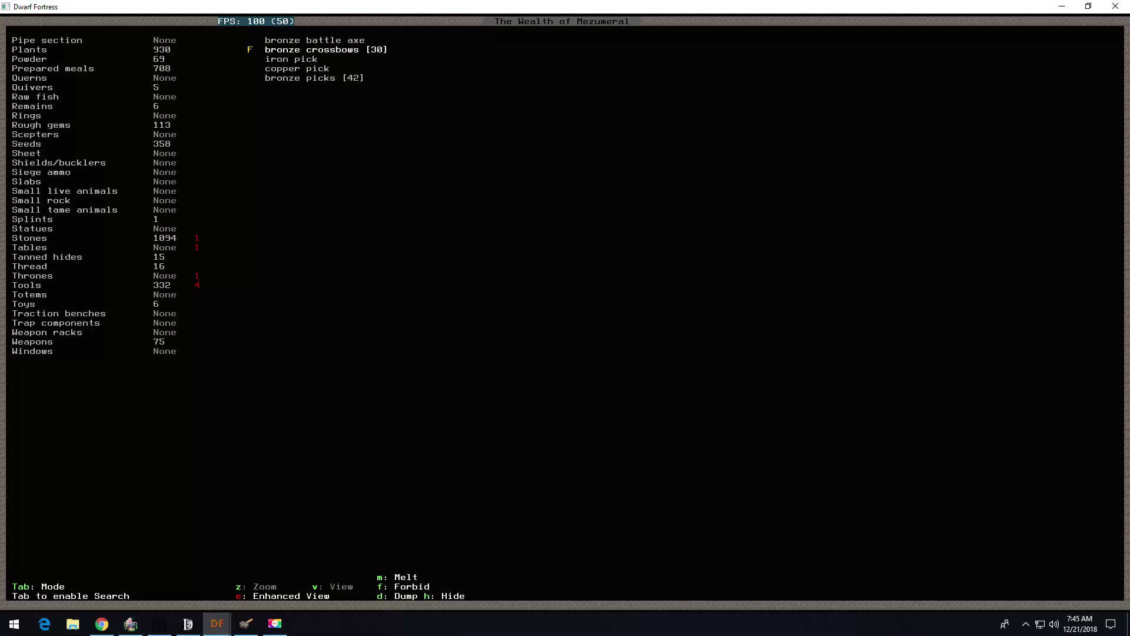
Step: Unforbid the first two individual bronze crossbows
{"action": "key", "text": "Tab"}
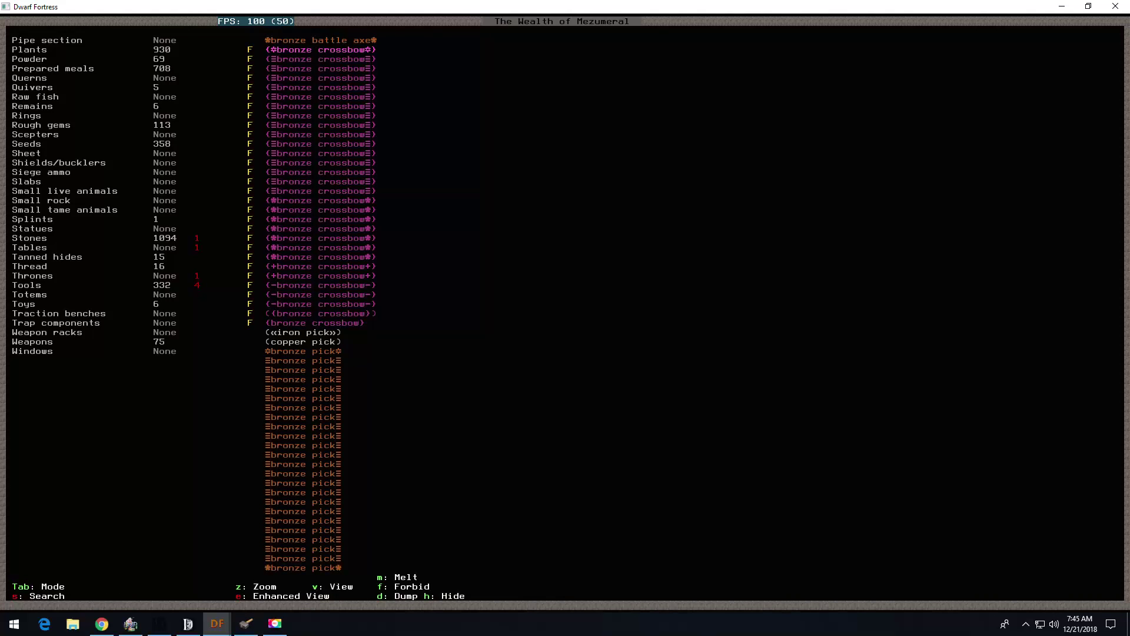
{"action": "key", "text": "f"}
{"action": "key", "text": "Down"}
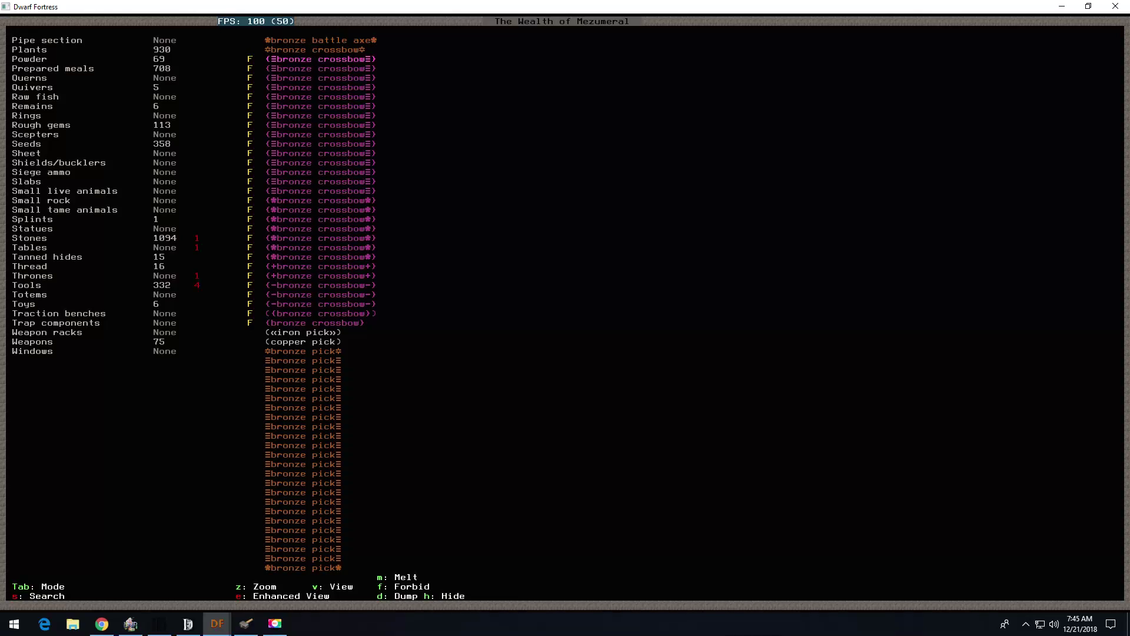
{"action": "key", "text": "f"}
{"action": "key", "text": "Down"}
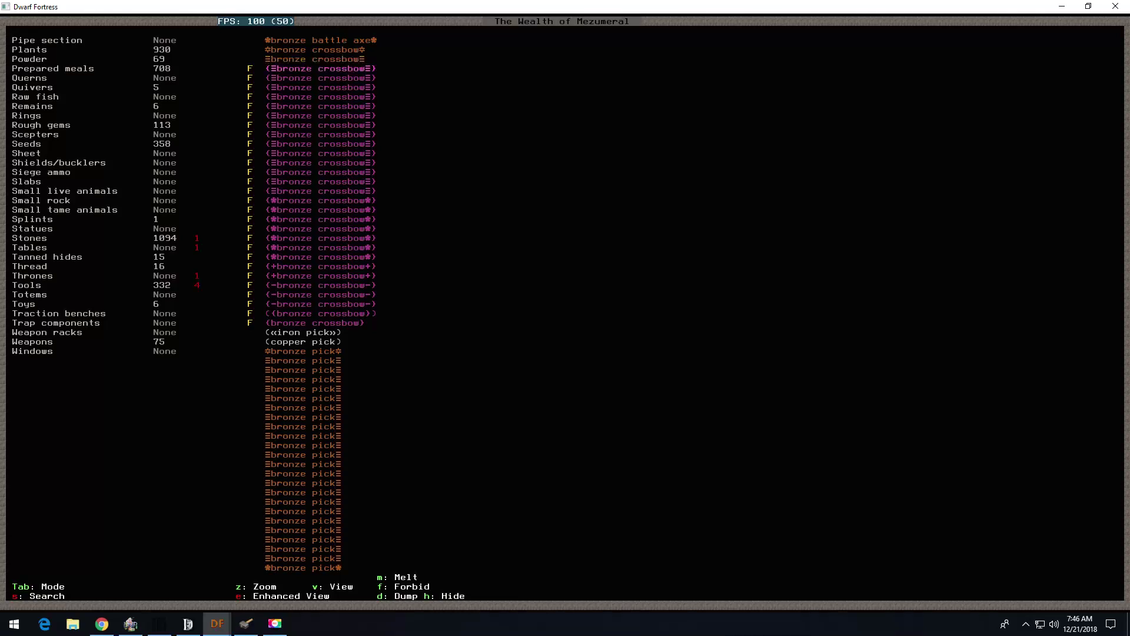
{"action": "key", "text": "Up"}
{"action": "key", "text": "Up"}
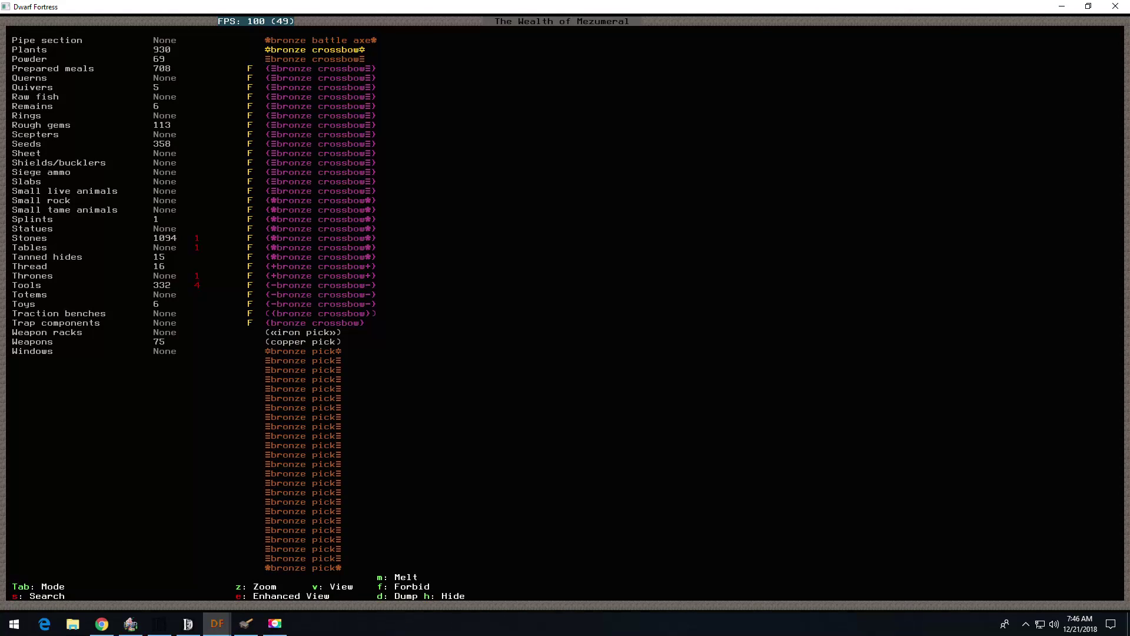
{"action": "key", "text": "Up"}
{"action": "key", "text": "Up"}
{"action": "key", "text": "Up"}
{"action": "key", "text": "Down"}
{"action": "key", "text": "Down"}
{"action": "key", "text": "Down"}
Step: Go back to the stock categories and move toward Armor
{"action": "key", "text": "Left"}
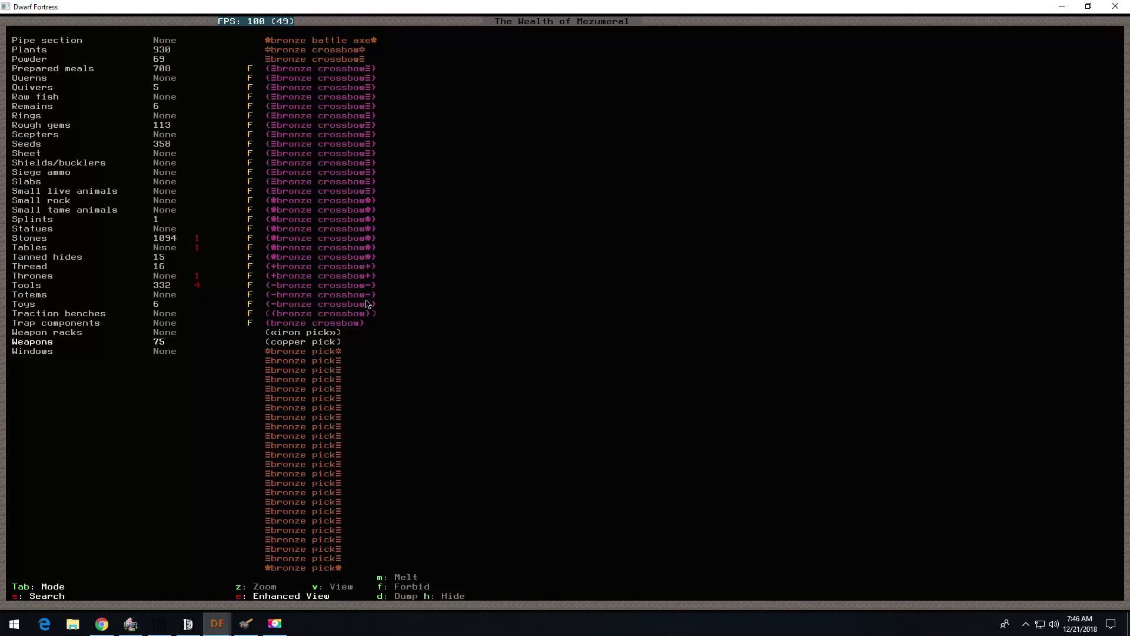
{"action": "key", "text": "Down"}
{"action": "key", "text": "Down"}
{"action": "key", "text": "Down"}
{"action": "key", "text": "Down"}
{"action": "key", "text": "Down"}
{"action": "key", "text": "Down"}
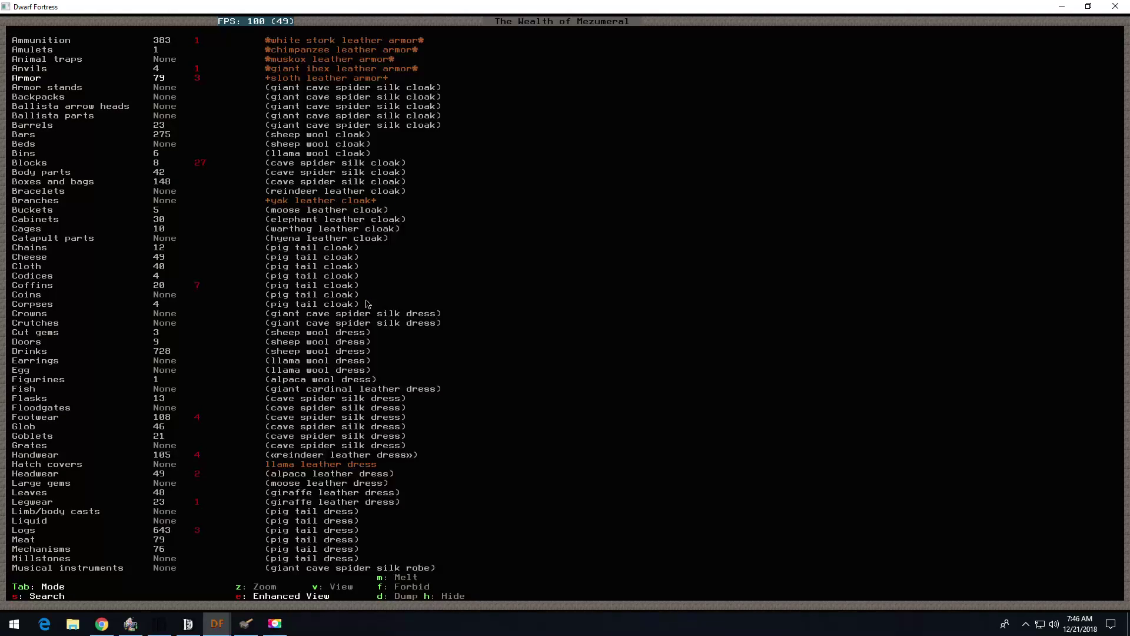
Step: Browse categories from cages and coffins up through windows, totems and tables to rough gems
{"action": "key", "text": "Down"}
{"action": "key", "text": "Down"}
{"action": "key", "text": "Down"}
{"action": "key", "text": "Down"}
{"action": "key", "text": "Down"}
{"action": "key", "text": "Down"}
{"action": "key", "text": "Down"}
{"action": "key", "text": "Down"}
{"action": "key", "text": "Down"}
{"action": "key", "text": "Down"}
{"action": "key", "text": "Down"}
{"action": "key", "text": "Down"}
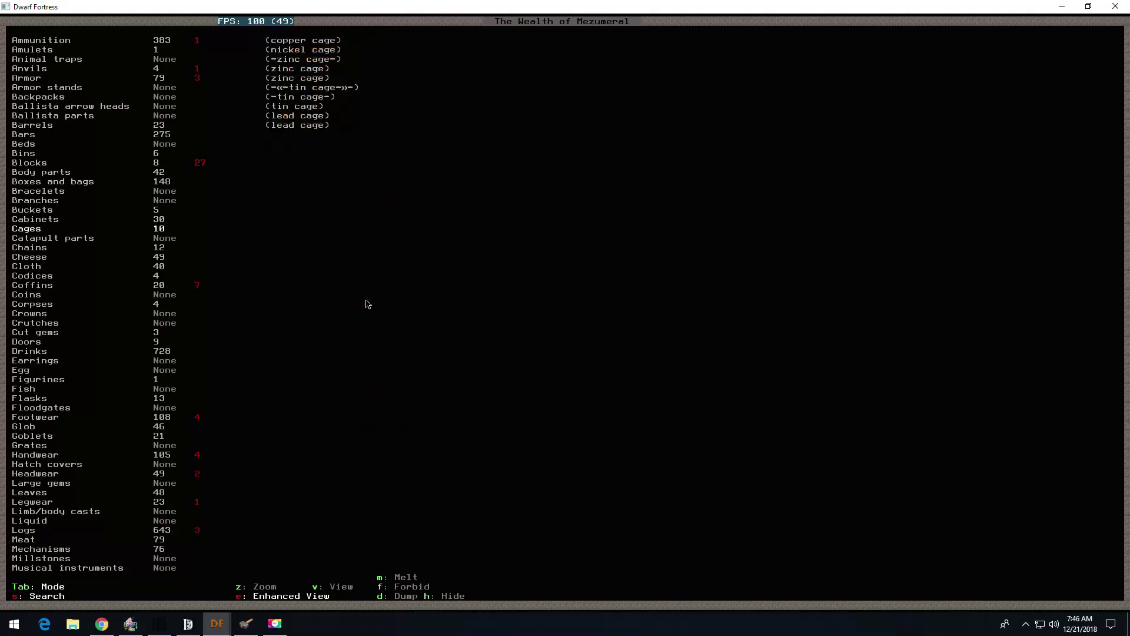
{"action": "key", "text": "Down"}
{"action": "key", "text": "Down"}
{"action": "key", "text": "Down"}
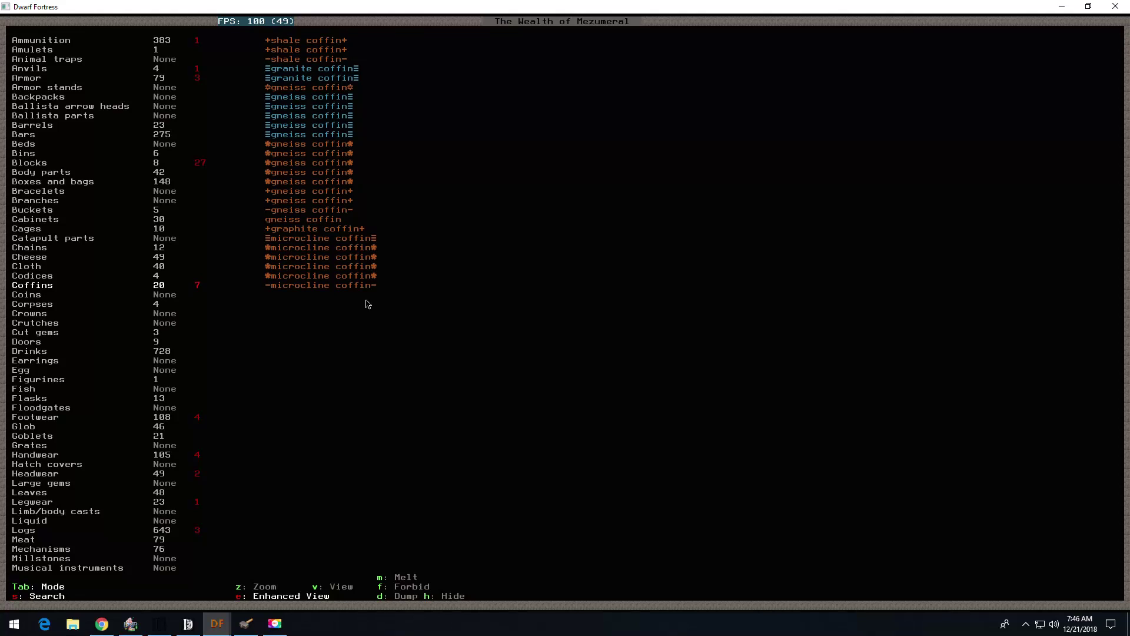
{"action": "key", "text": "Down"}
{"action": "key", "text": "Down"}
{"action": "key", "text": "Up"}
{"action": "key", "text": "Up"}
{"action": "key", "text": "Up"}
{"action": "key", "text": "Up"}
{"action": "key", "text": "Up"}
{"action": "key", "text": "Up"}
{"action": "key", "text": "Up"}
{"action": "key", "text": "Up"}
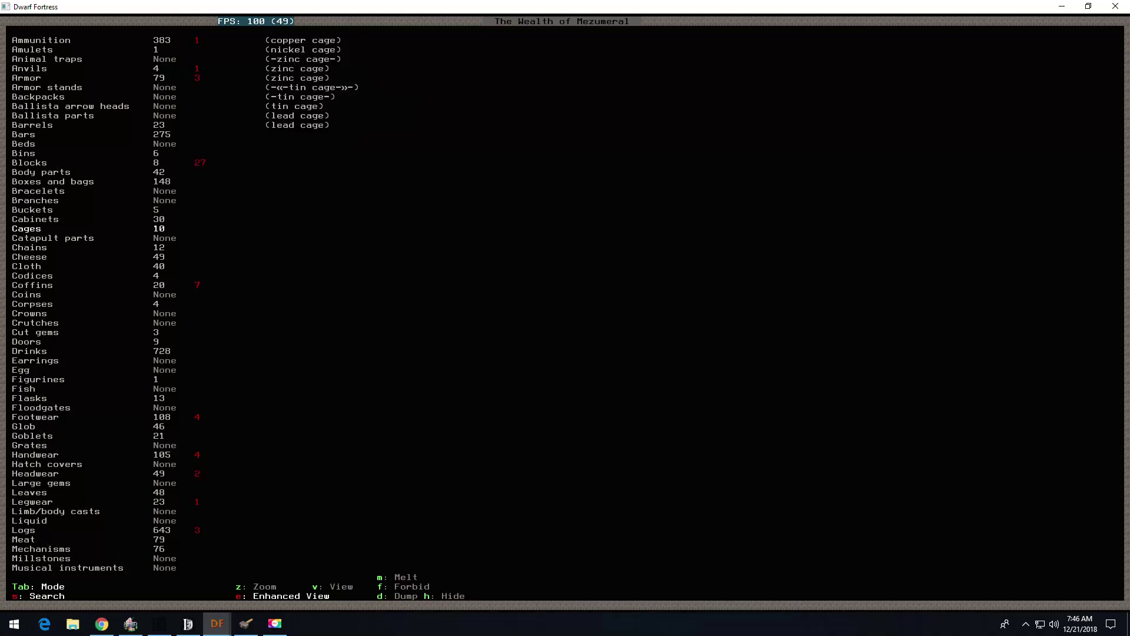
{"action": "key", "text": "Up"}
{"action": "key", "text": "Up"}
{"action": "key", "text": "Up"}
{"action": "key", "text": "Up"}
{"action": "key", "text": "Up"}
{"action": "key", "text": "Up"}
{"action": "key", "text": "Up"}
{"action": "key", "text": "Up"}
{"action": "key", "text": "Up"}
{"action": "key", "text": "Up"}
{"action": "key", "text": "Up"}
{"action": "key", "text": "Up"}
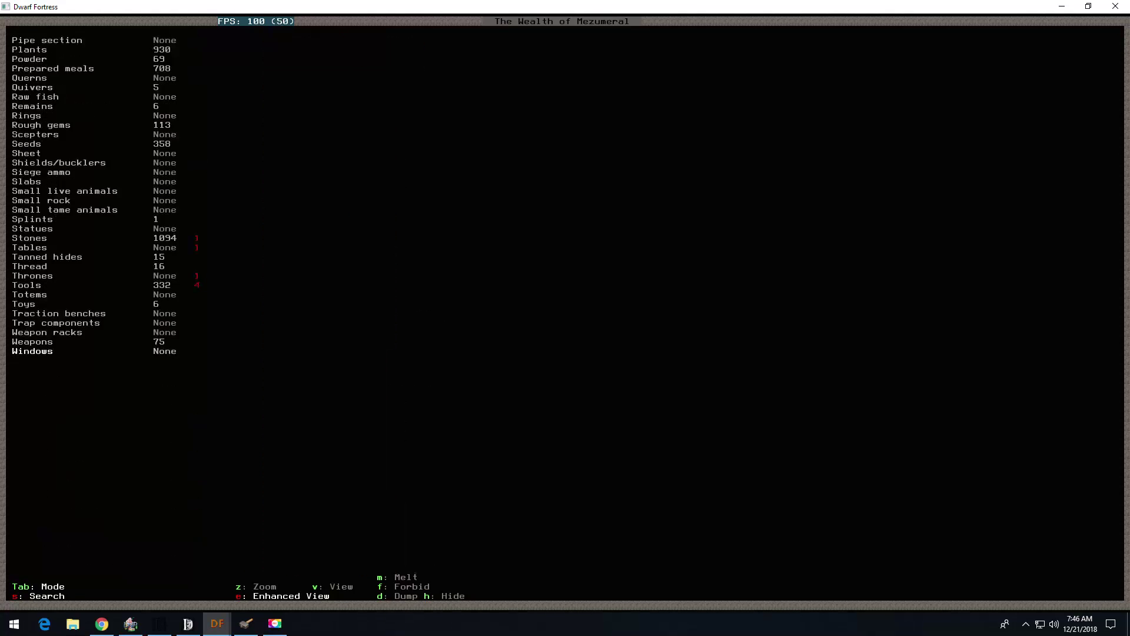
{"action": "key", "text": "Up"}
{"action": "key", "text": "Up"}
{"action": "key", "text": "Up"}
{"action": "key", "text": "Up"}
{"action": "key", "text": "Up"}
{"action": "key", "text": "Up"}
{"action": "key", "text": "Up"}
{"action": "key", "text": "Up"}
{"action": "key", "text": "Up"}
{"action": "key", "text": "Up"}
{"action": "key", "text": "Up"}
{"action": "key", "text": "Up"}
{"action": "key", "text": "Up"}
{"action": "key", "text": "Up"}
{"action": "key", "text": "Up"}
{"action": "key", "text": "Up"}
{"action": "key", "text": "Up"}
{"action": "key", "text": "Up"}
{"action": "key", "text": "Up"}
{"action": "key", "text": "Up"}
{"action": "key", "text": "Up"}
{"action": "key", "text": "Up"}
{"action": "key", "text": "Up"}
{"action": "key", "text": "Up"}
{"action": "key", "text": "Up"}
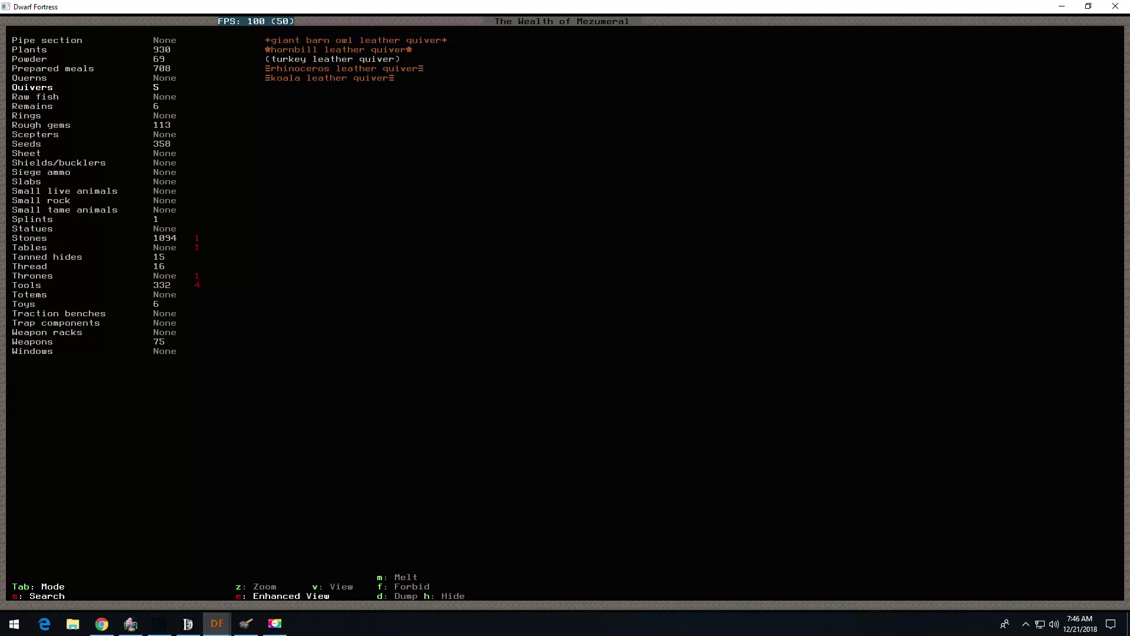
Step: Forbid the hornbill and giant barn owl leather quivers
{"action": "key", "text": "Right"}
{"action": "key", "text": "Down"}
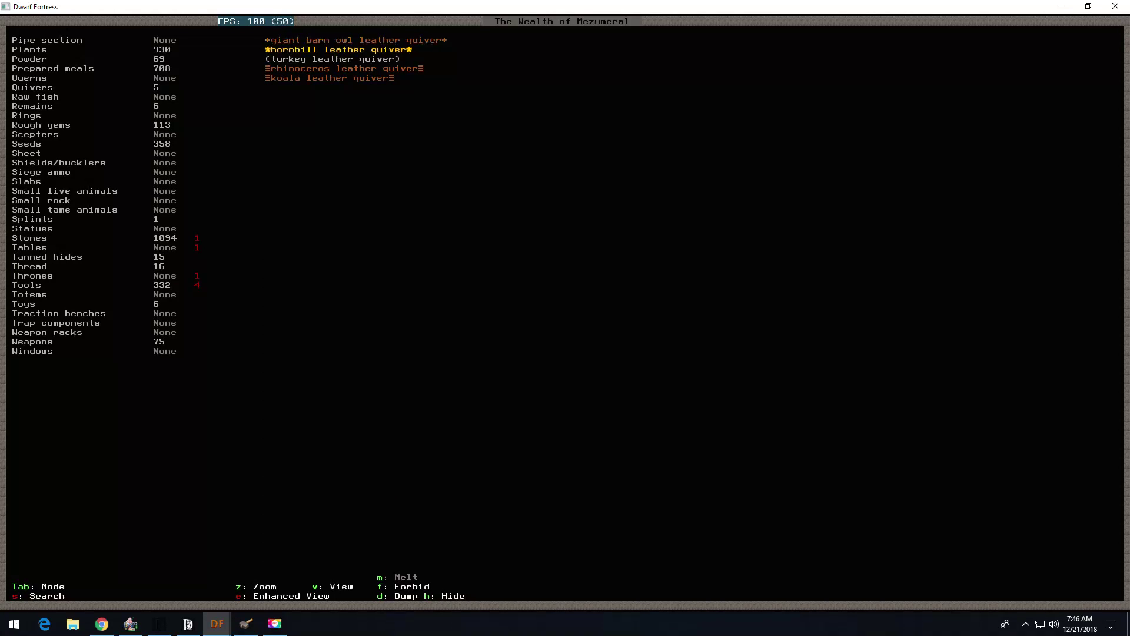
{"action": "key", "text": "Down"}
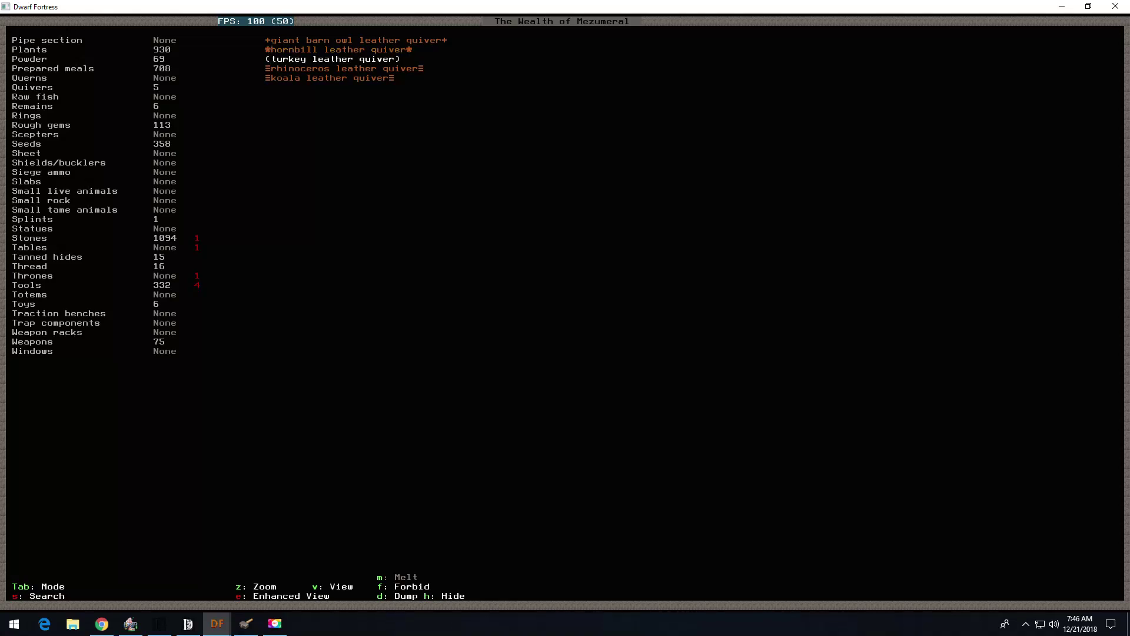
{"action": "key", "text": "Up"}
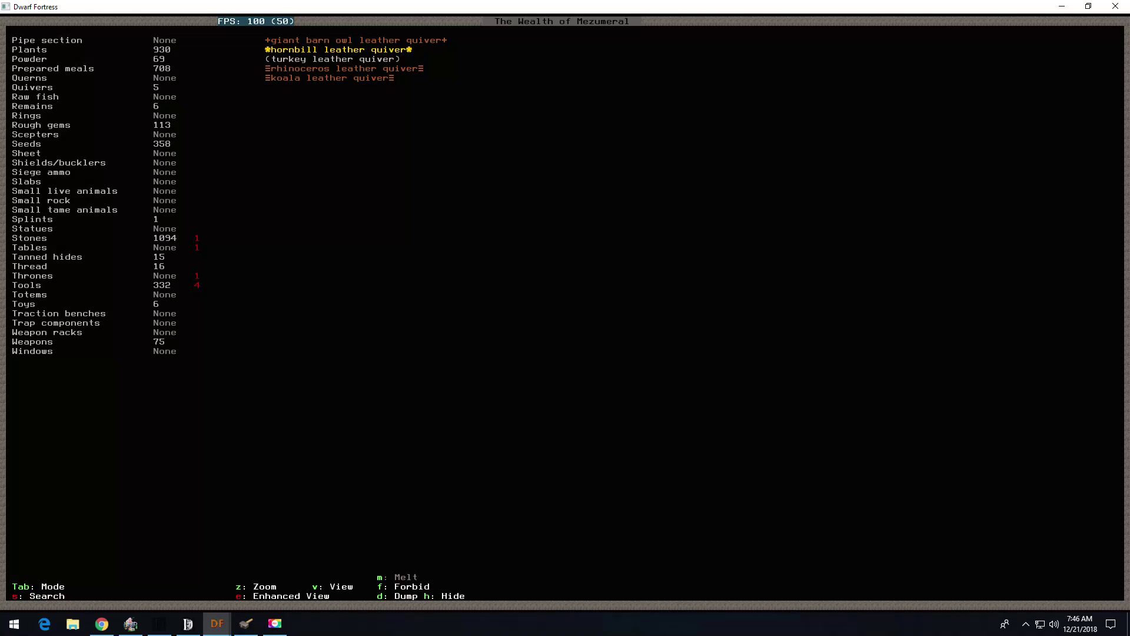
{"action": "key", "text": "f"}
{"action": "key", "text": "Up"}
{"action": "key", "text": "f"}
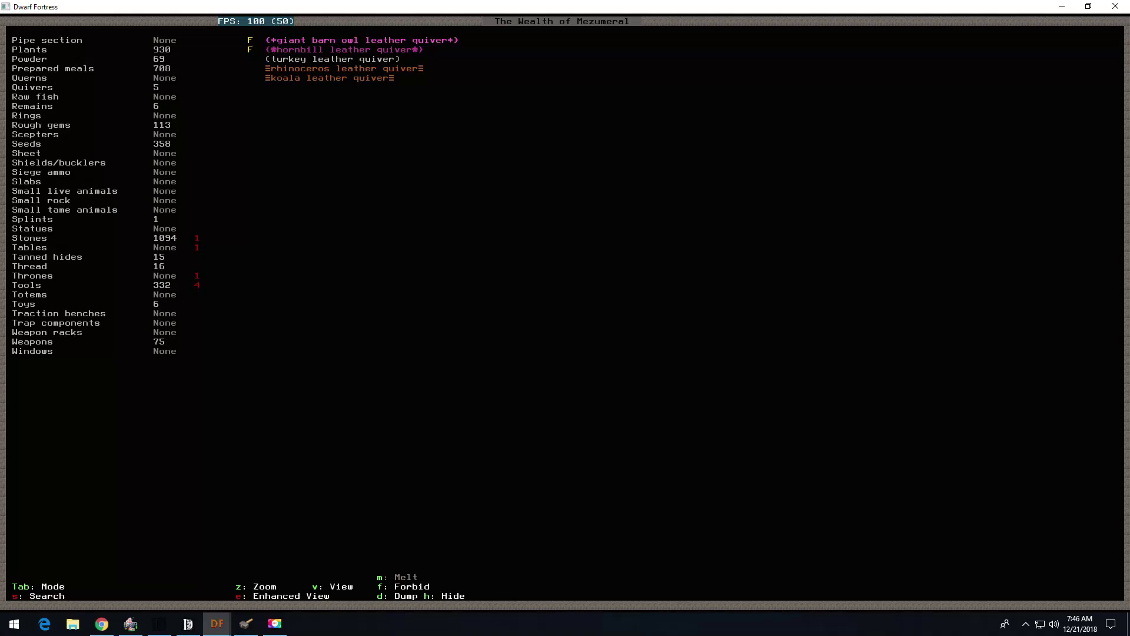
Step: Return to the paused surface map and bring Dwarf Therapist to the front
{"action": "key", "text": "Escape"}
{"action": "key", "text": "Escape"}
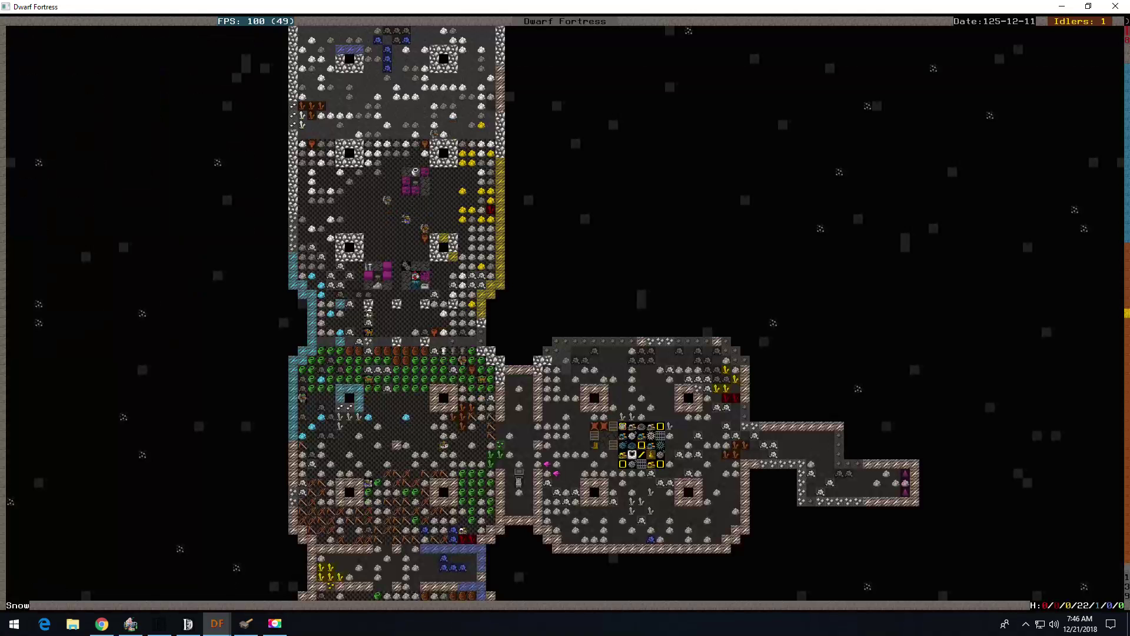
{"action": "key", "text": "F1"}
{"action": "key", "text": "space"}
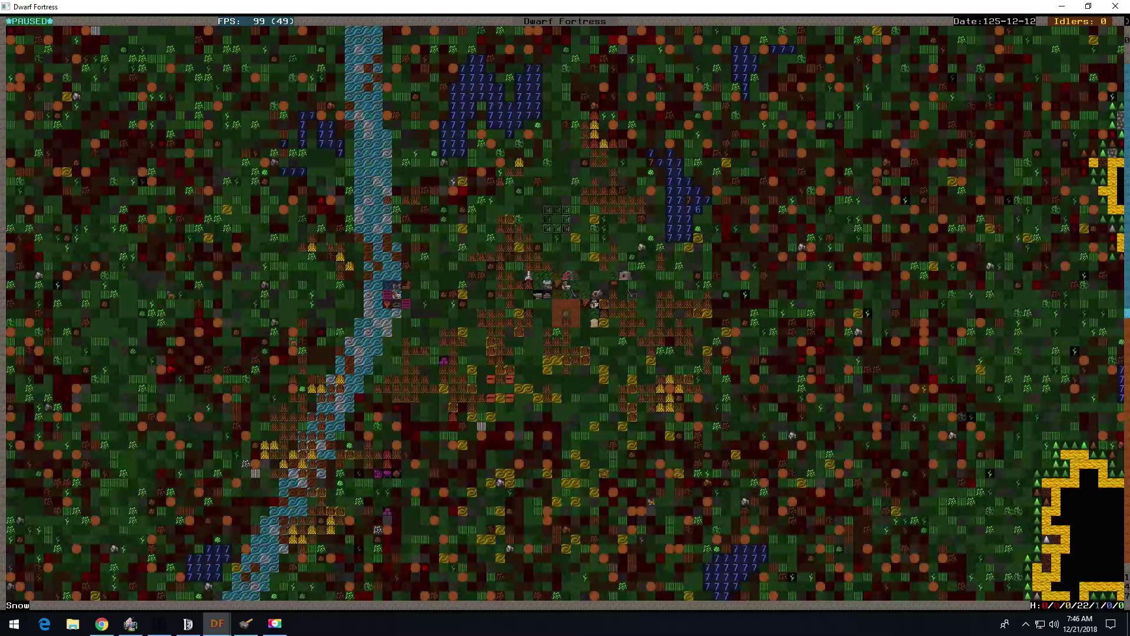
{"action": "left_click", "coordinate": [246, 623]}
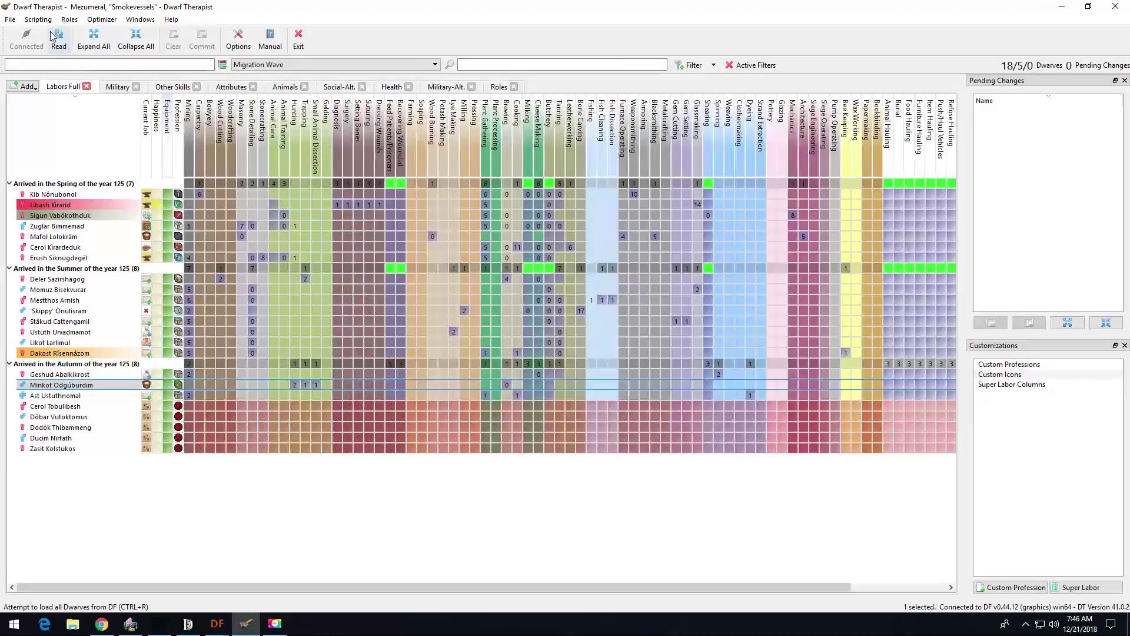
Step: Reload dwarf data and commit Hunting for three spring arrivals, including Zuglar Bimmemad and Erush Siknugdegel
{"action": "left_click", "coordinate": [54, 36]}
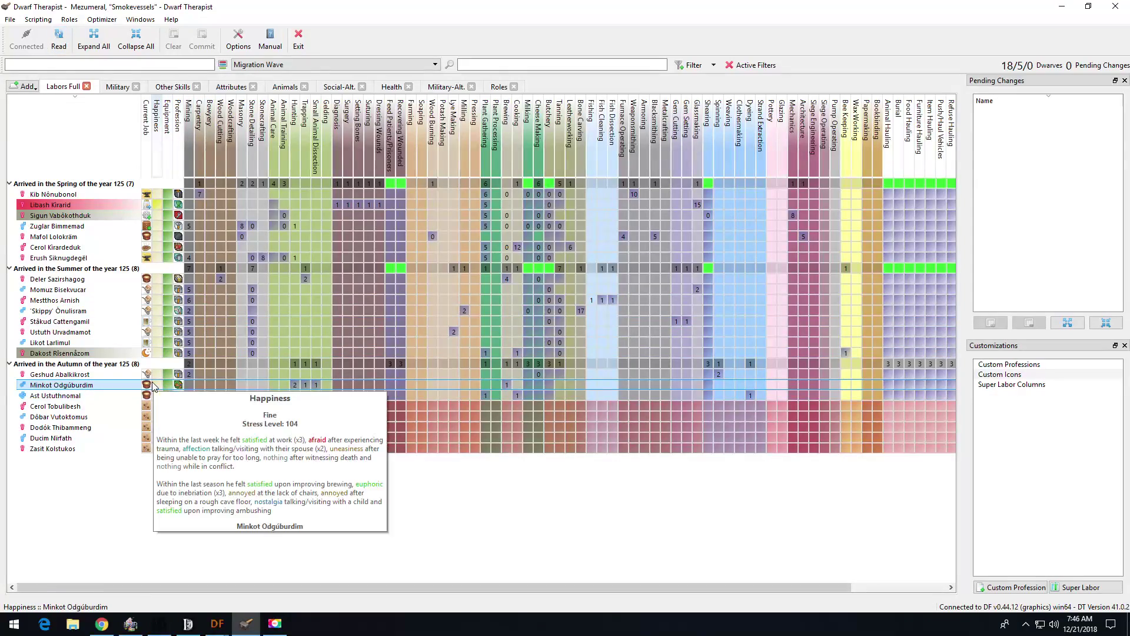
{"action": "mouse_move", "coordinate": [166, 385]}
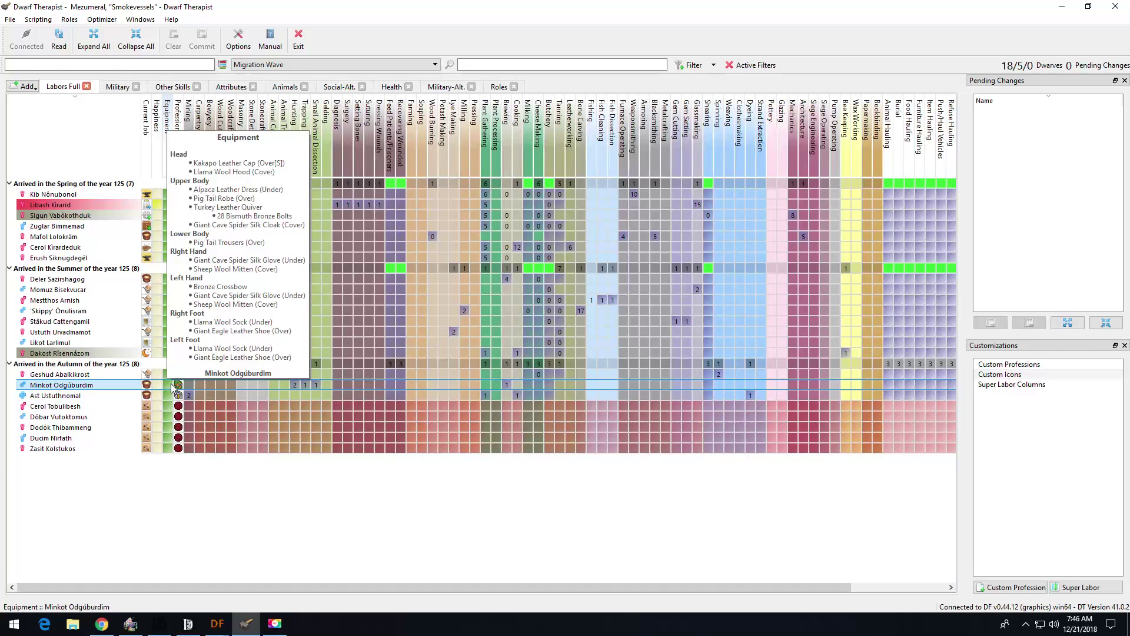
{"action": "key", "text": "ctrl+r"}
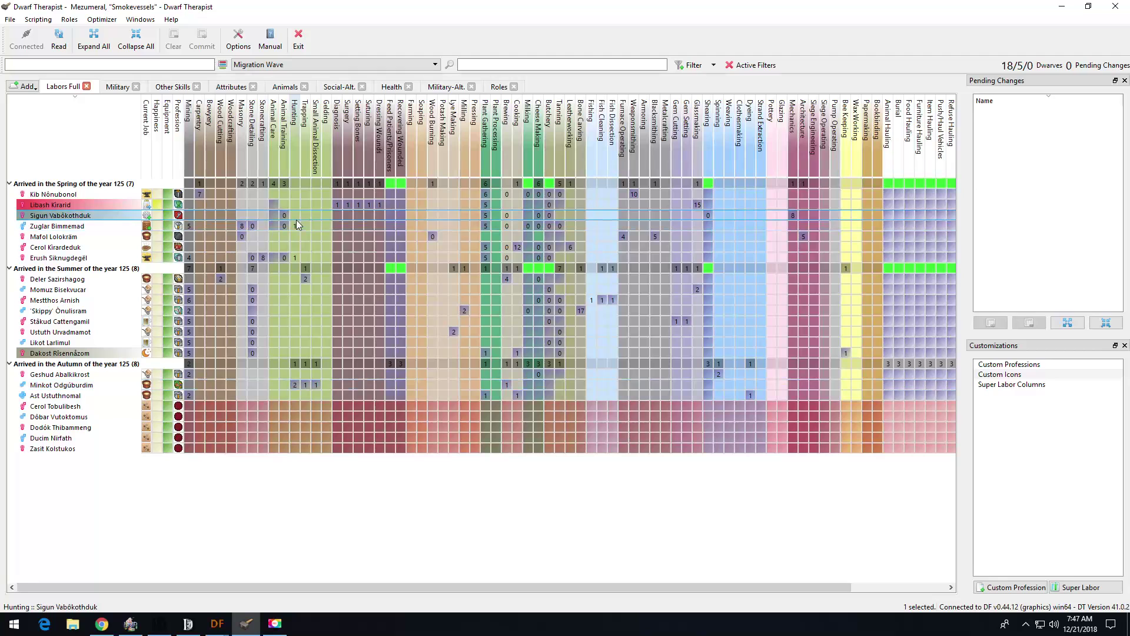
{"action": "left_click", "coordinate": [296, 226]}
{"action": "left_click", "coordinate": [297, 216]}
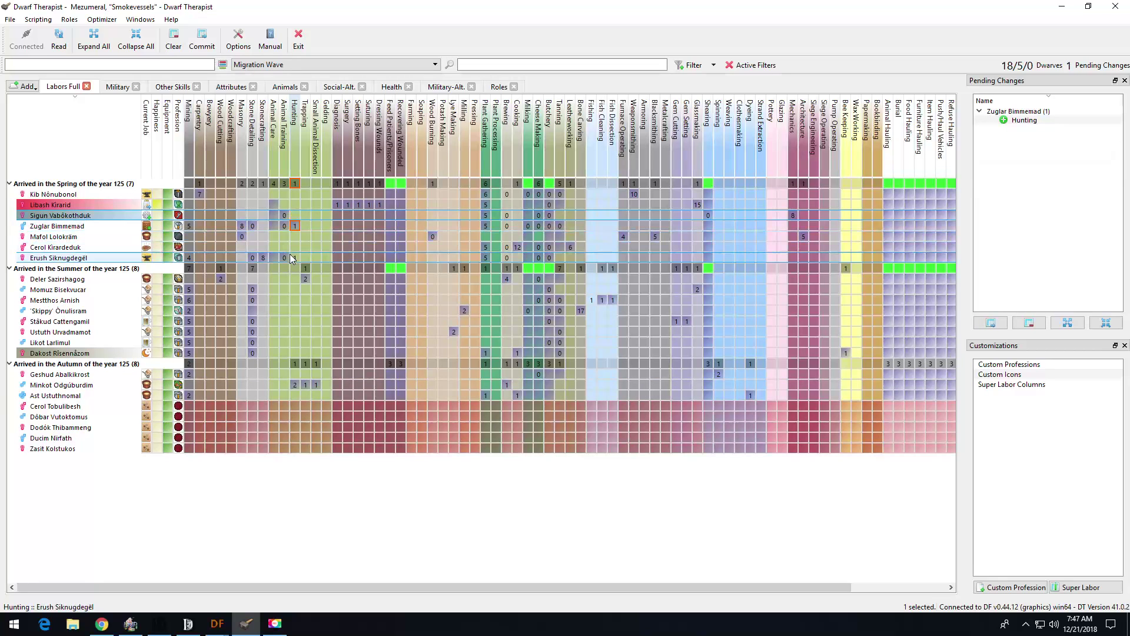
{"action": "left_click", "coordinate": [297, 259]}
{"action": "left_click", "coordinate": [202, 40]}
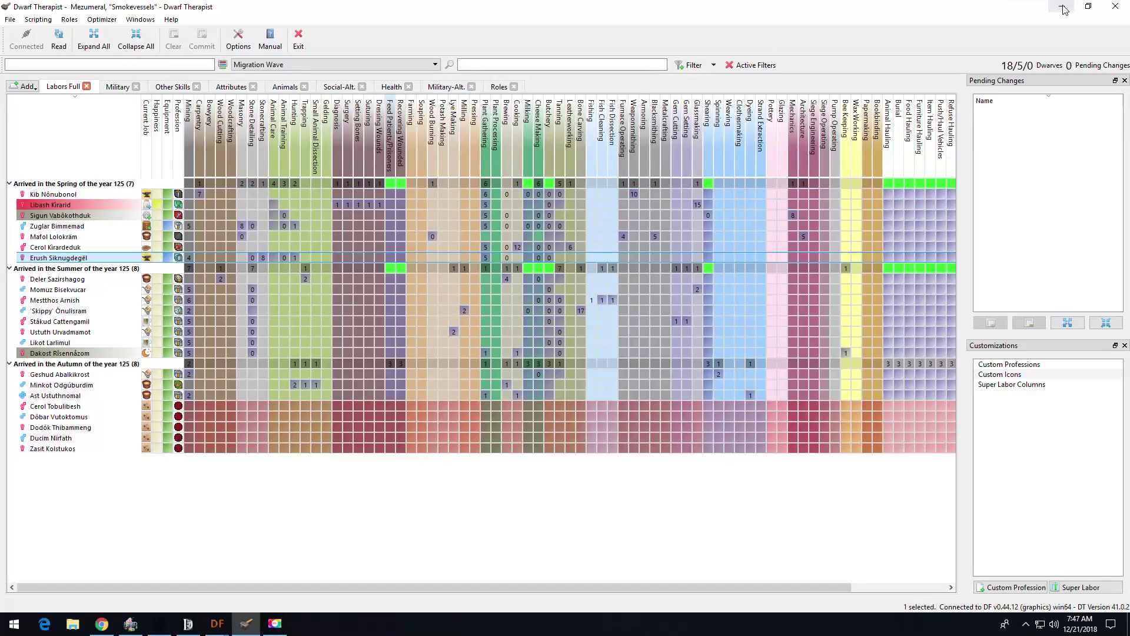
{"action": "left_click", "coordinate": [1065, 9]}
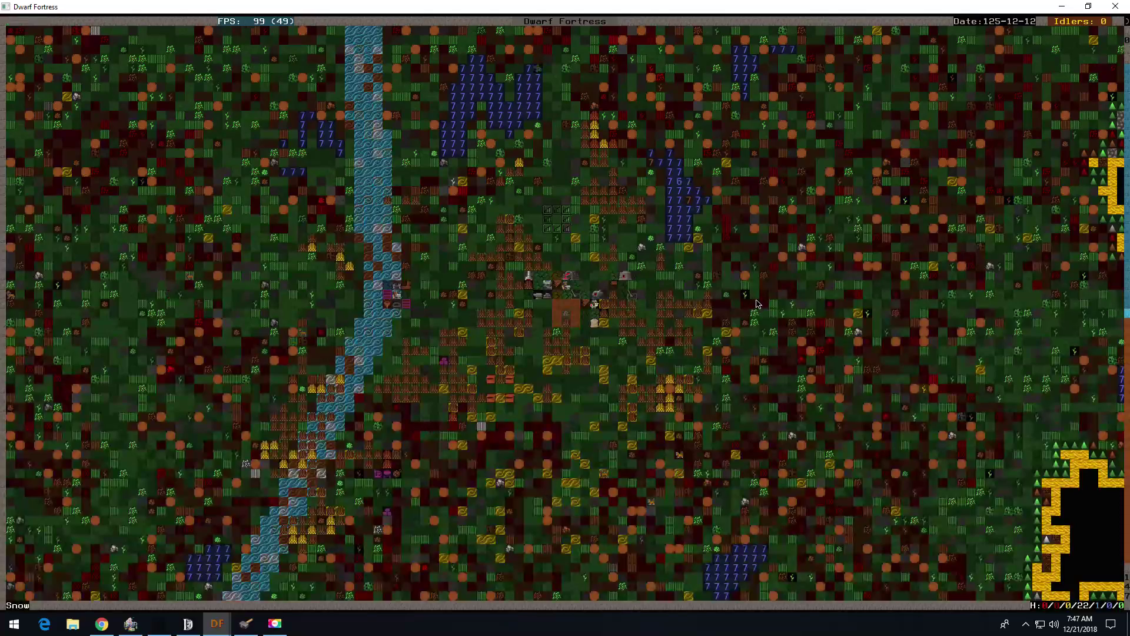
{"action": "key", "text": "shift+period"}
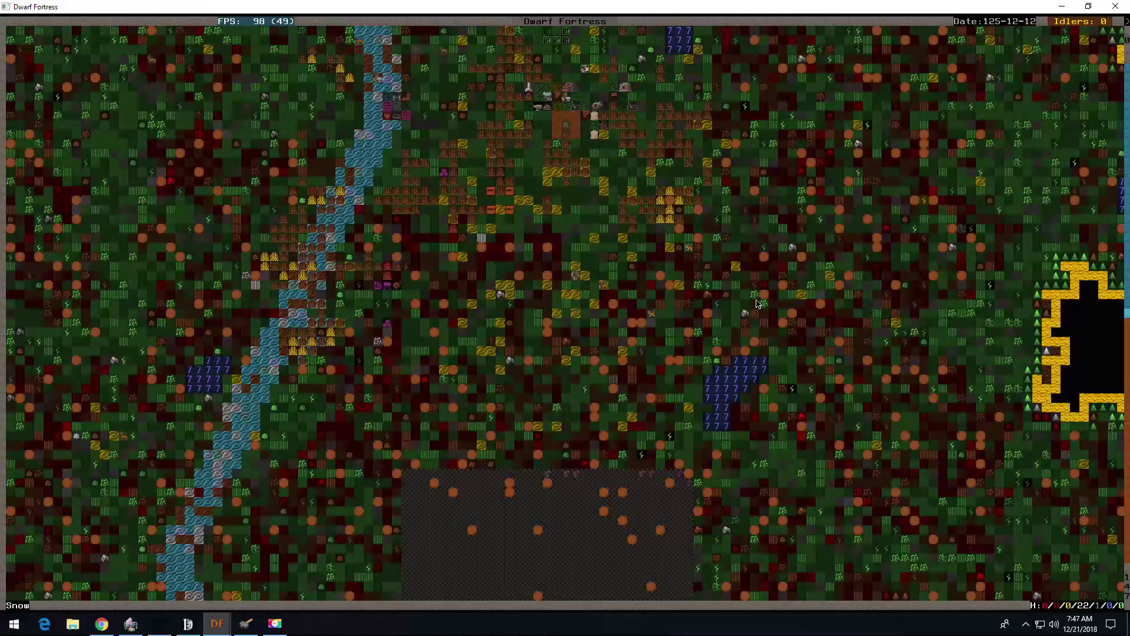
{"action": "key", "text": "shift+comma"}
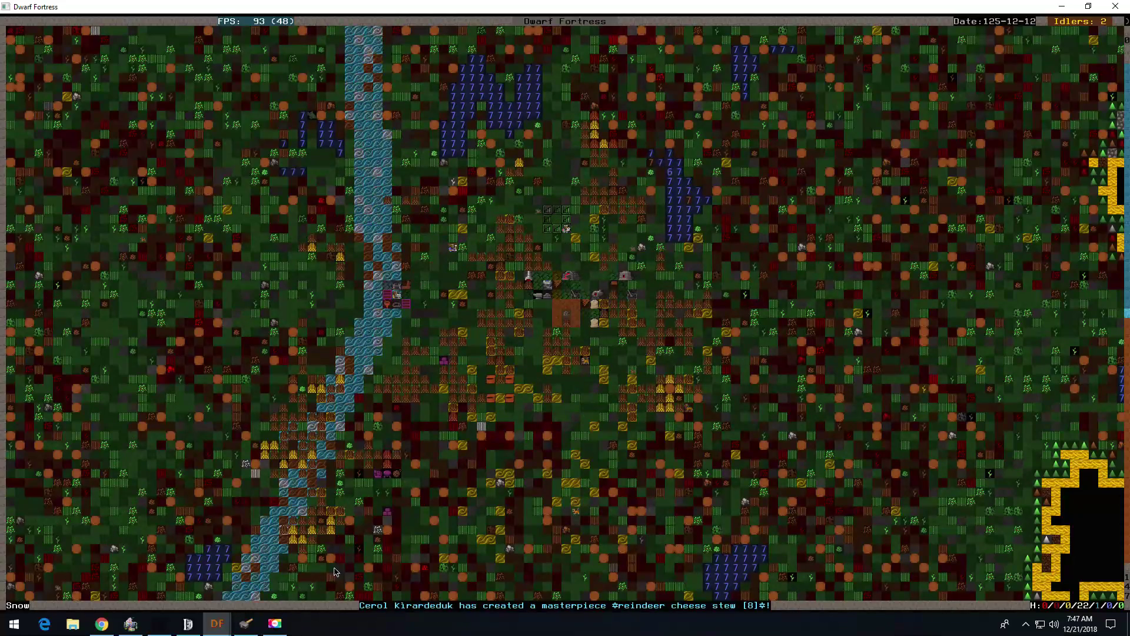
{"action": "left_click", "coordinate": [251, 624]}
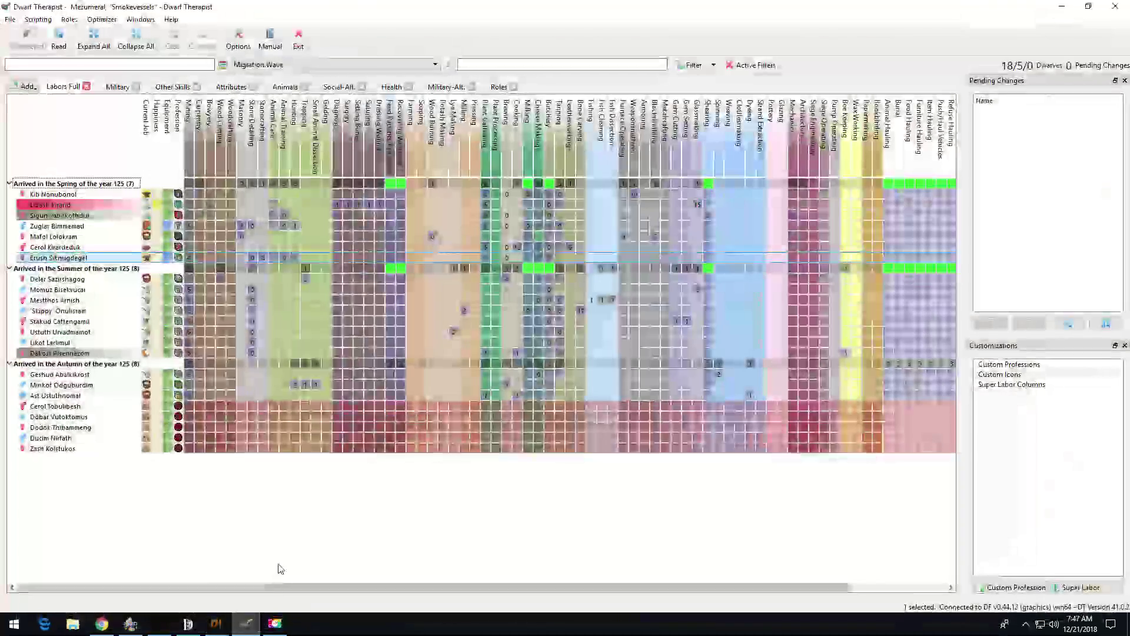
{"action": "left_click", "coordinate": [251, 627]}
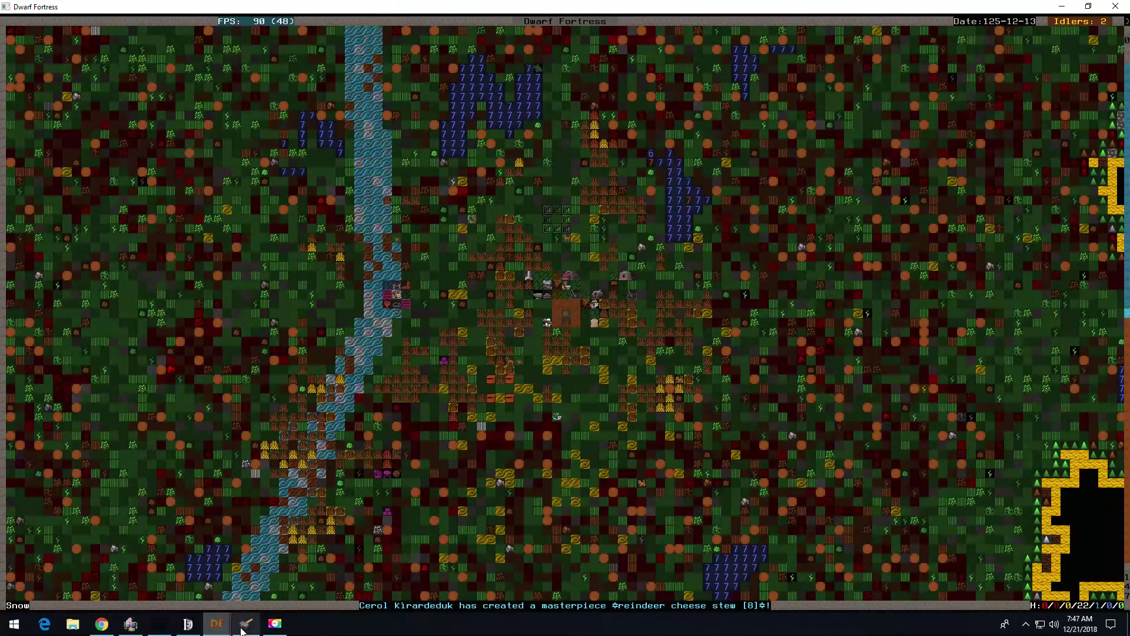
{"action": "left_click", "coordinate": [247, 624]}
{"action": "left_click", "coordinate": [58, 40]}
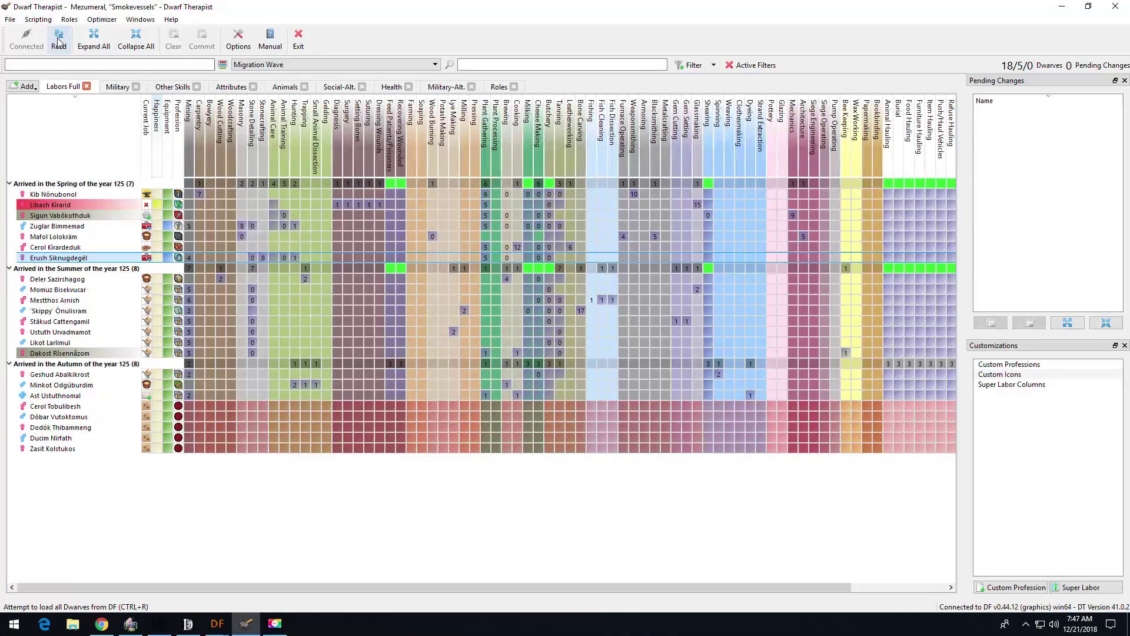
{"action": "left_click", "coordinate": [59, 42]}
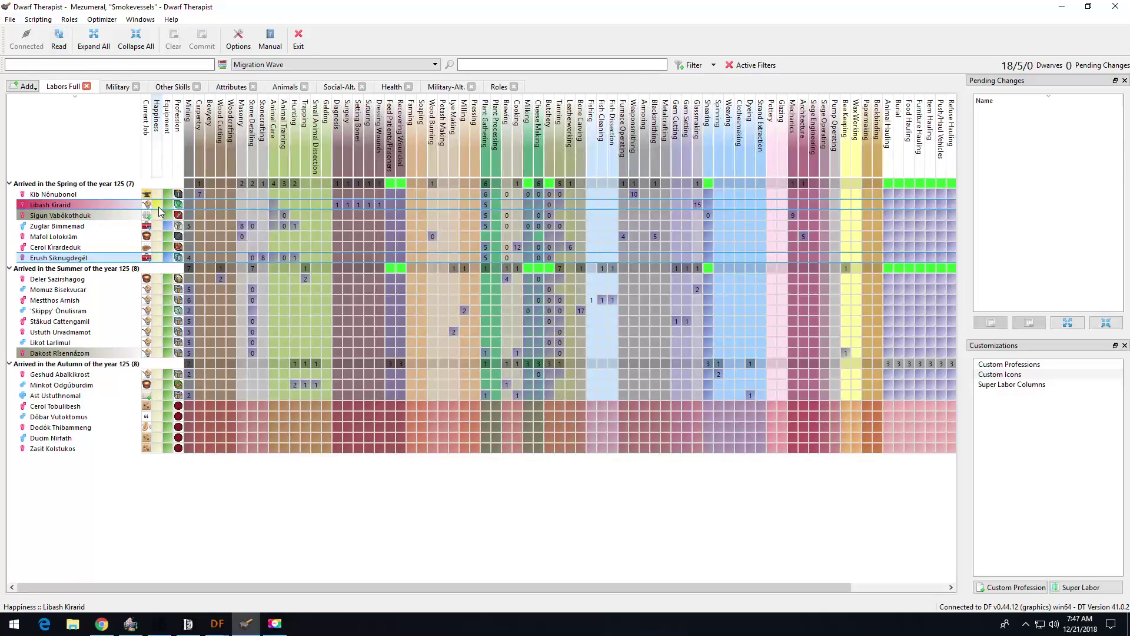
{"action": "mouse_move", "coordinate": [157, 205]}
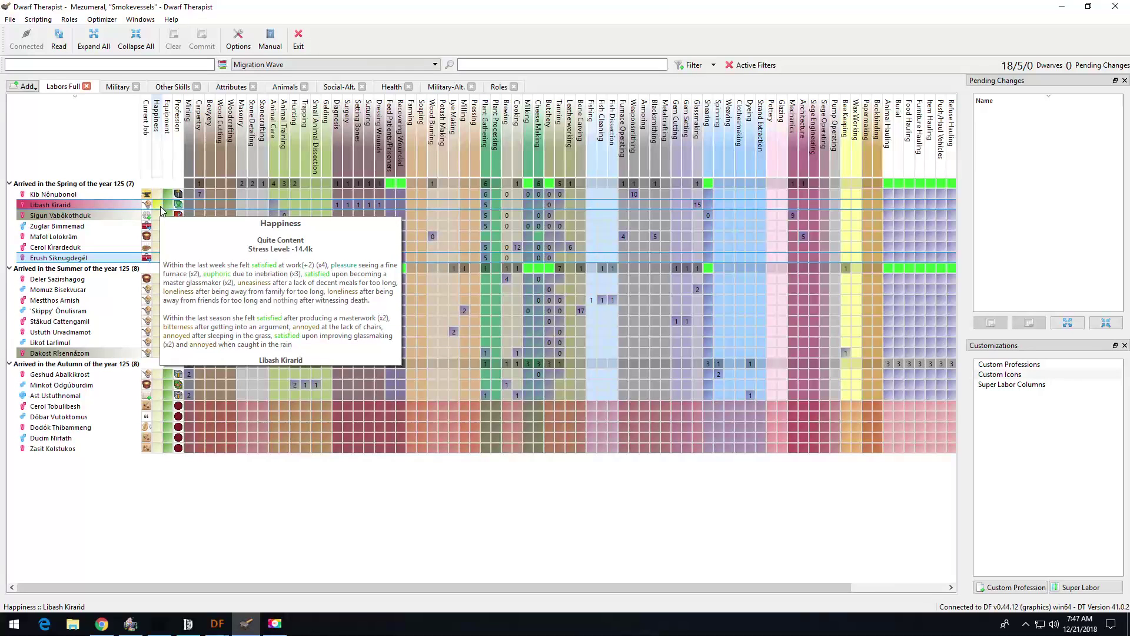
{"action": "left_click", "coordinate": [64, 47]}
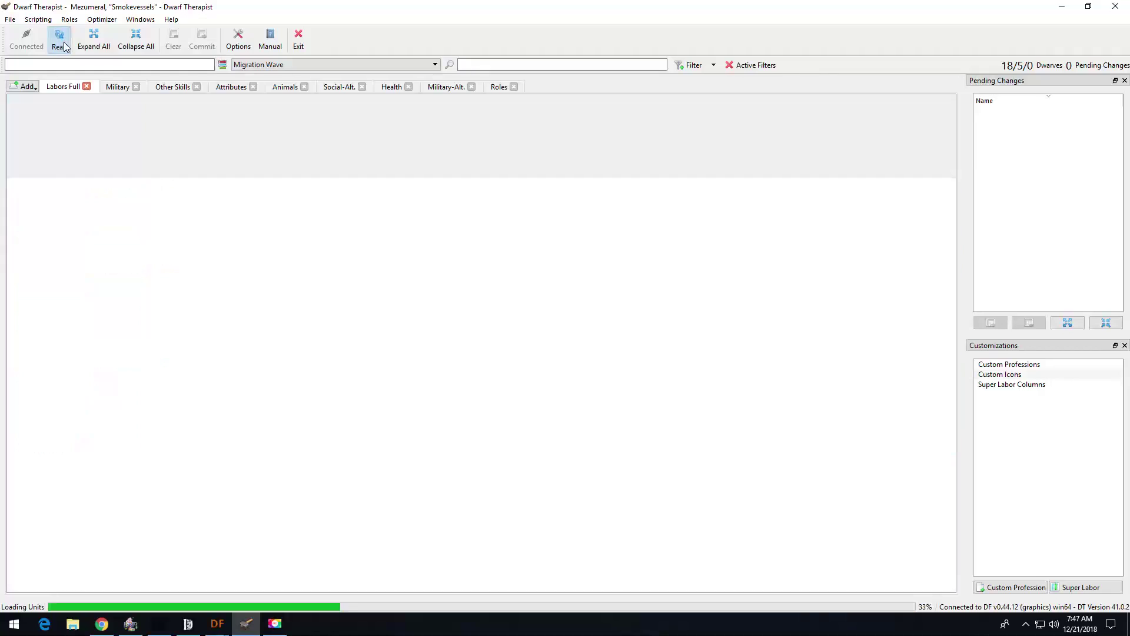
{"action": "left_click", "coordinate": [62, 47]}
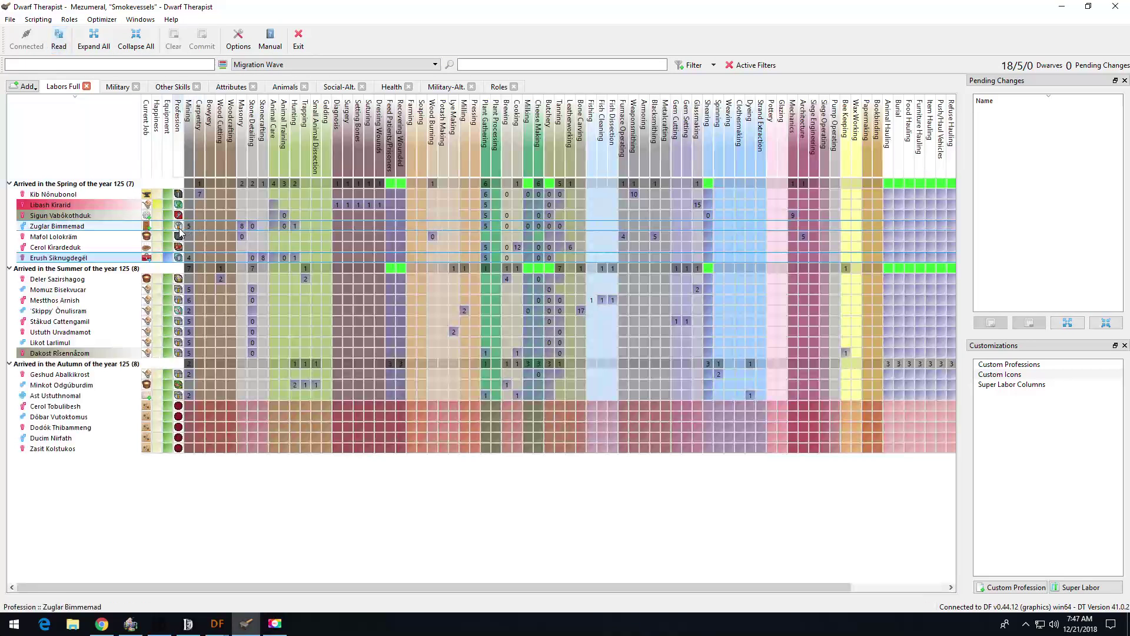
{"action": "mouse_move", "coordinate": [168, 227]}
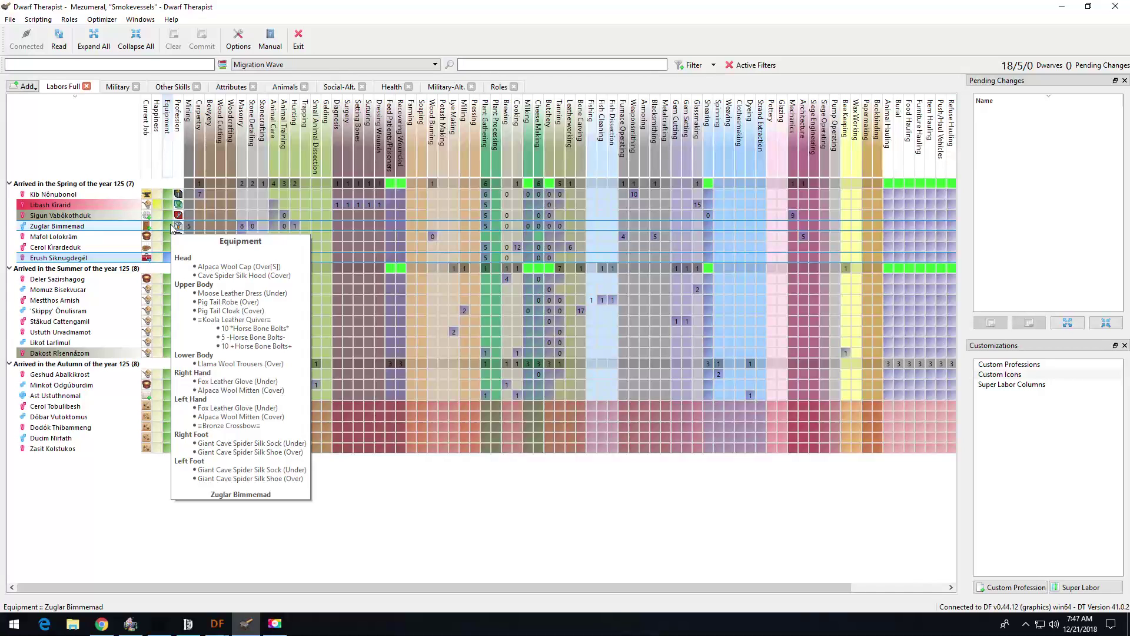
{"action": "left_click", "coordinate": [59, 40]}
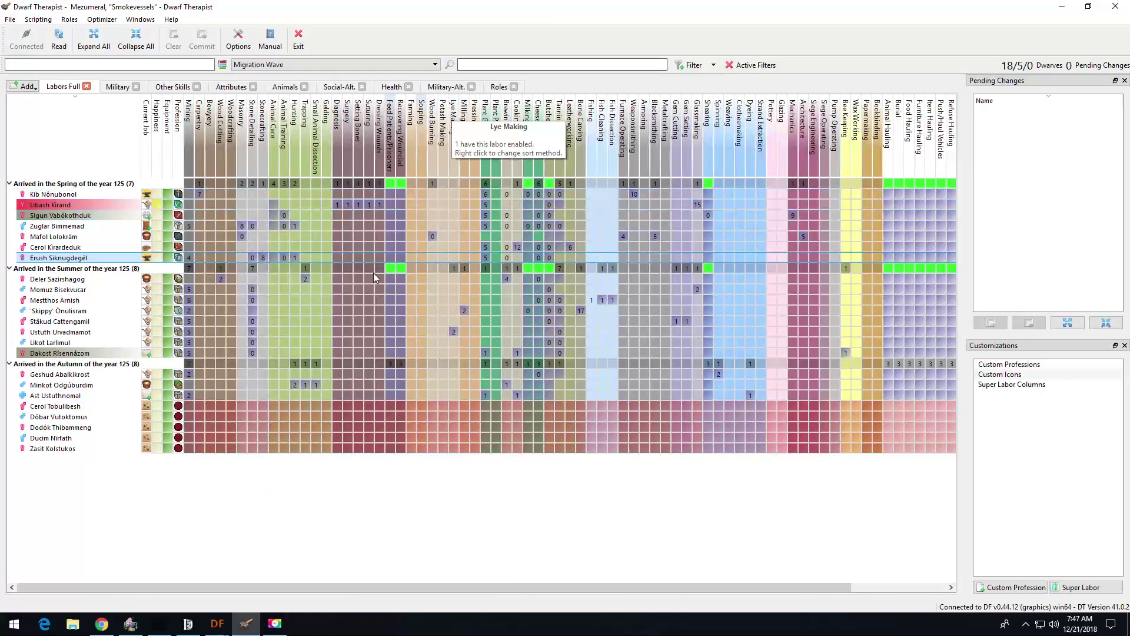
{"action": "mouse_move", "coordinate": [167, 386]}
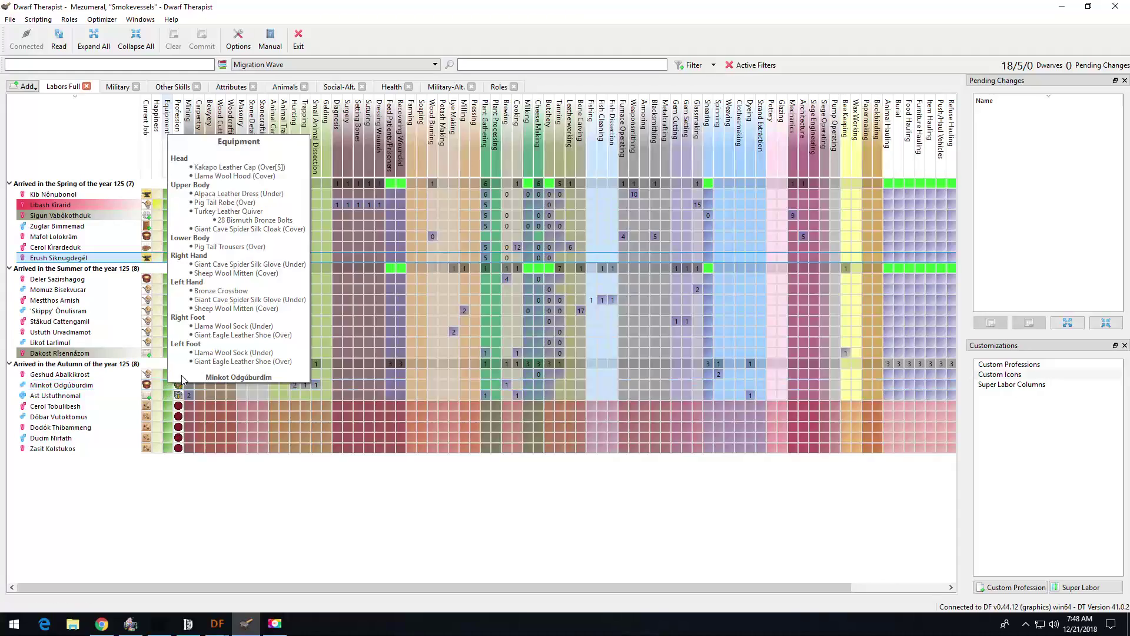
Step: Return to the game and glance at the nobles screen and fortress status overview
{"action": "left_click", "coordinate": [1060, 6]}
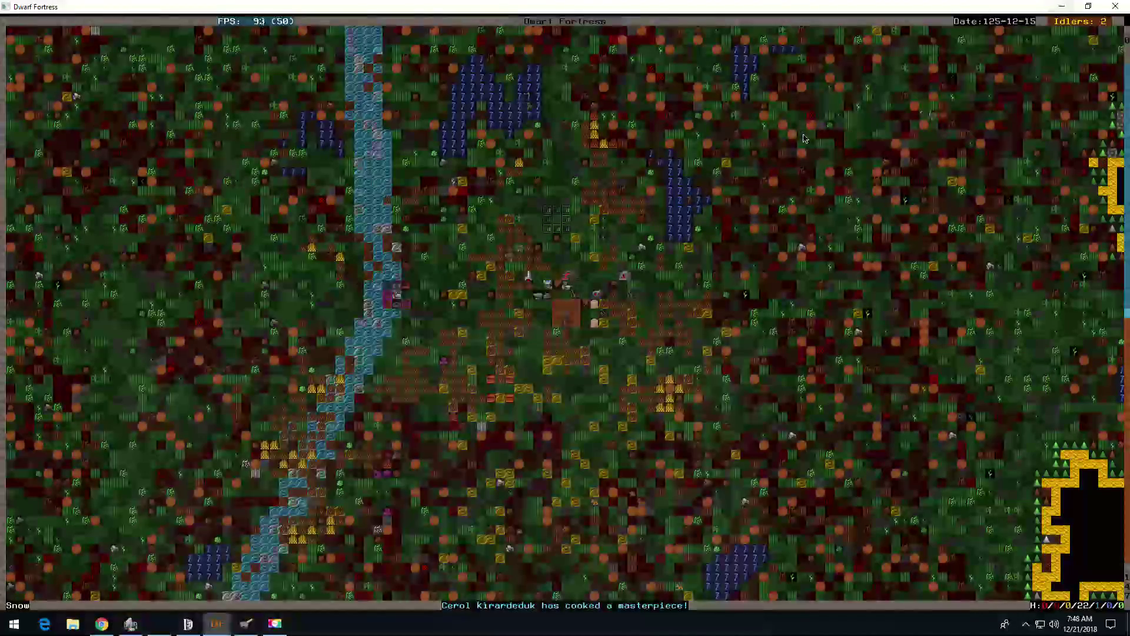
{"action": "key", "text": "n"}
{"action": "key", "text": "Escape"}
{"action": "key", "text": "z"}
{"action": "key", "text": "Escape"}
{"action": "key", "text": "z"}
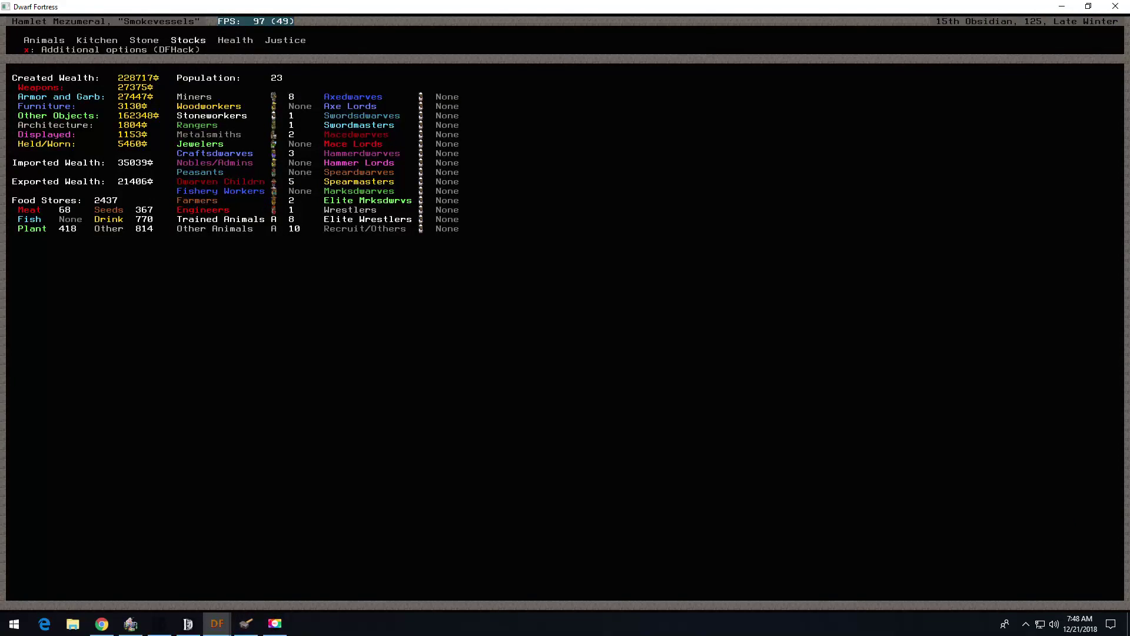
Step: Browse Weapons and Quivers stocks, showing bronze crossbows, quivers and a splint, then exit
{"action": "key", "text": "Return"}
{"action": "key", "text": "Up"}
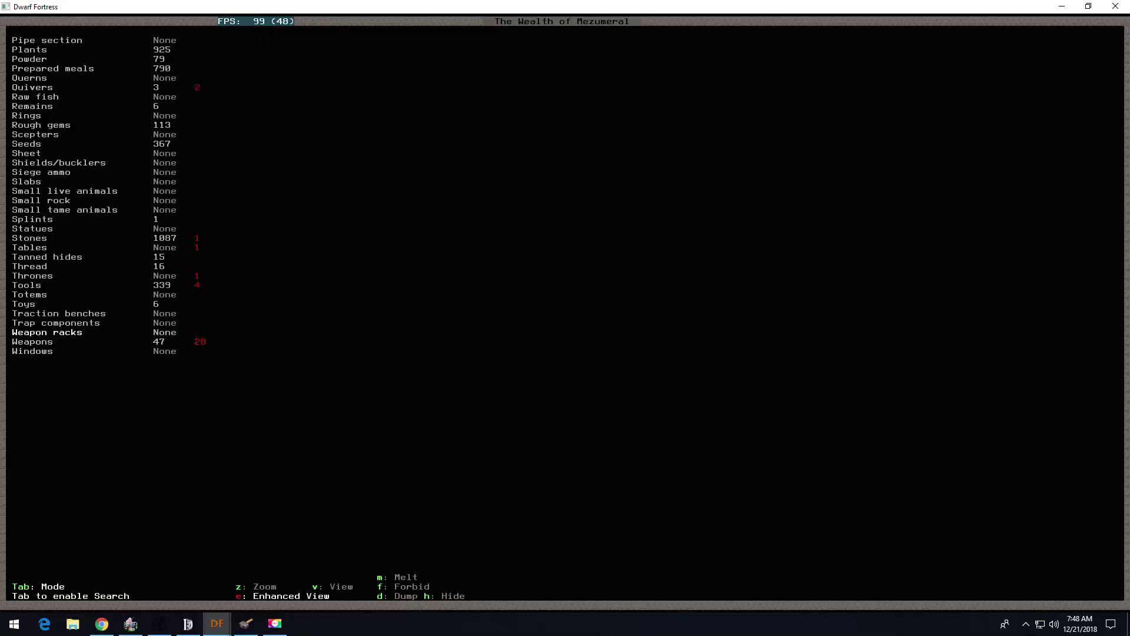
{"action": "key", "text": "Down"}
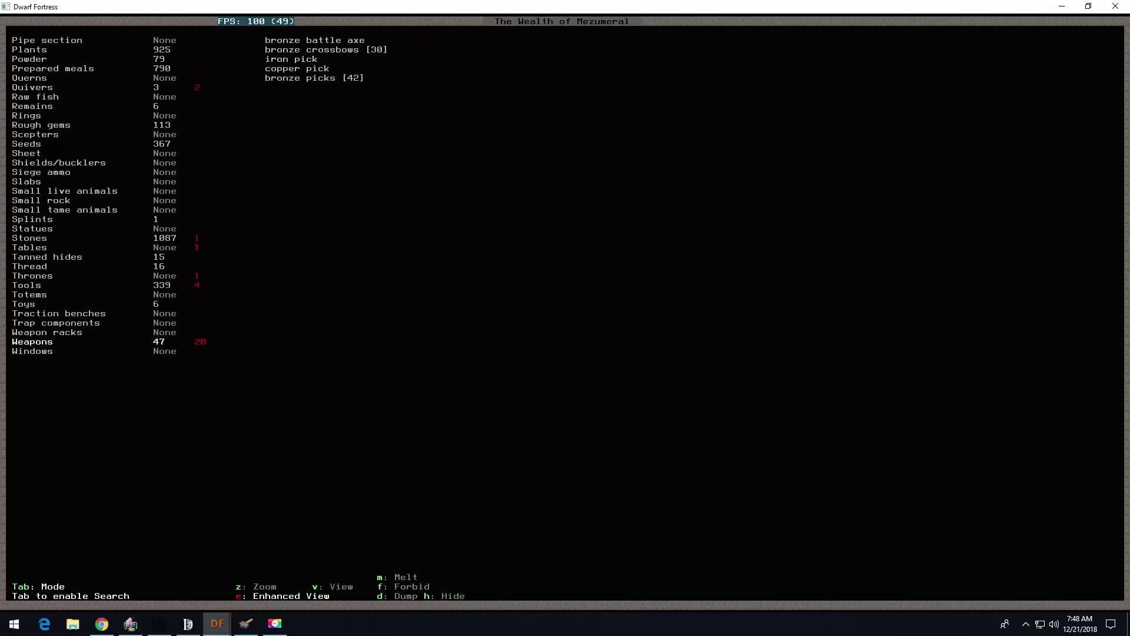
{"action": "key", "text": "Up"}
{"action": "key", "text": "Up"}
{"action": "key", "text": "Up"}
{"action": "key", "text": "Up"}
{"action": "key", "text": "Up"}
{"action": "key", "text": "Up"}
{"action": "key", "text": "Up"}
{"action": "key", "text": "Up"}
{"action": "key", "text": "Up"}
{"action": "key", "text": "Up"}
{"action": "key", "text": "Up"}
{"action": "key", "text": "Up"}
{"action": "key", "text": "Up"}
{"action": "key", "text": "Up"}
{"action": "key", "text": "Up"}
{"action": "key", "text": "Up"}
{"action": "key", "text": "Up"}
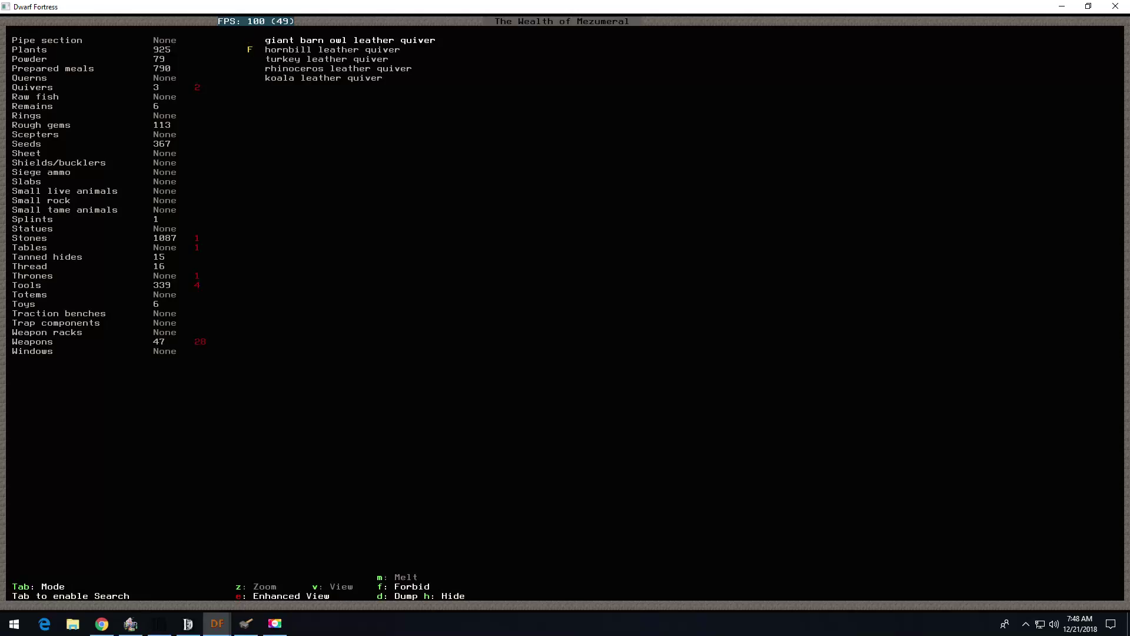
{"action": "key", "text": "Escape"}
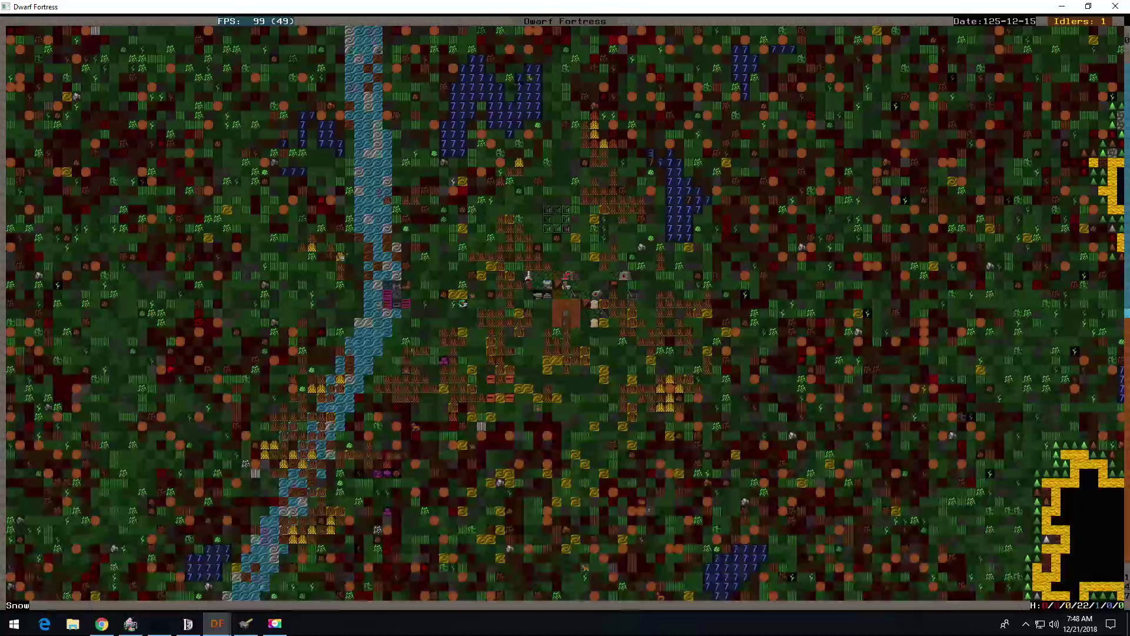
{"action": "key", "text": "shift+Down"}
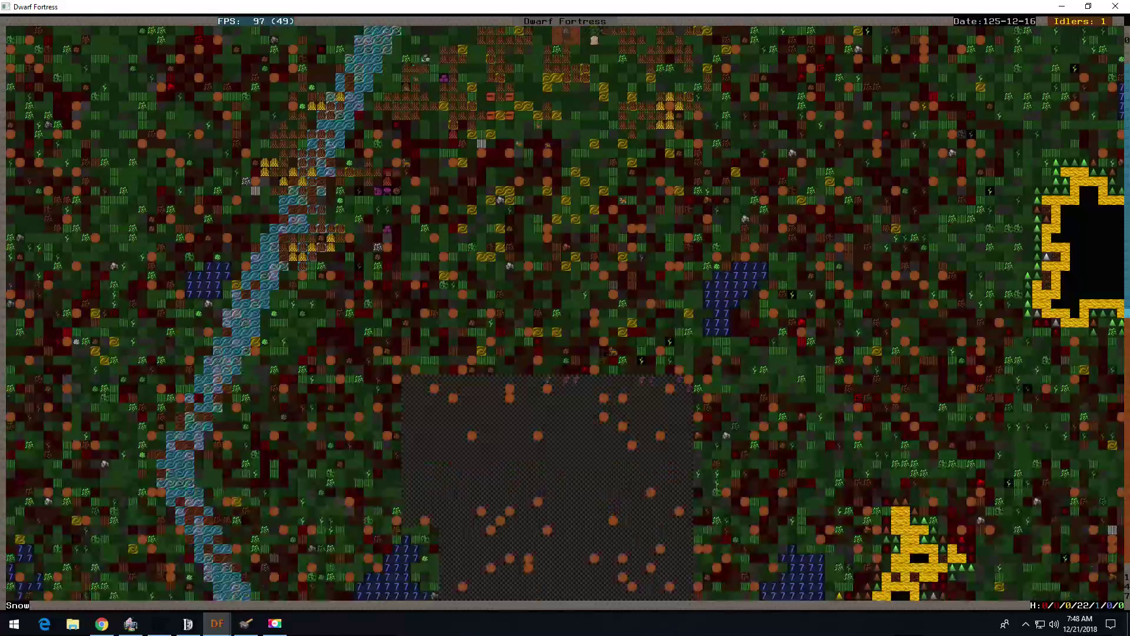
{"action": "key", "text": "greater"}
{"action": "key", "text": "greater"}
{"action": "key", "text": "greater"}
{"action": "key", "text": "greater"}
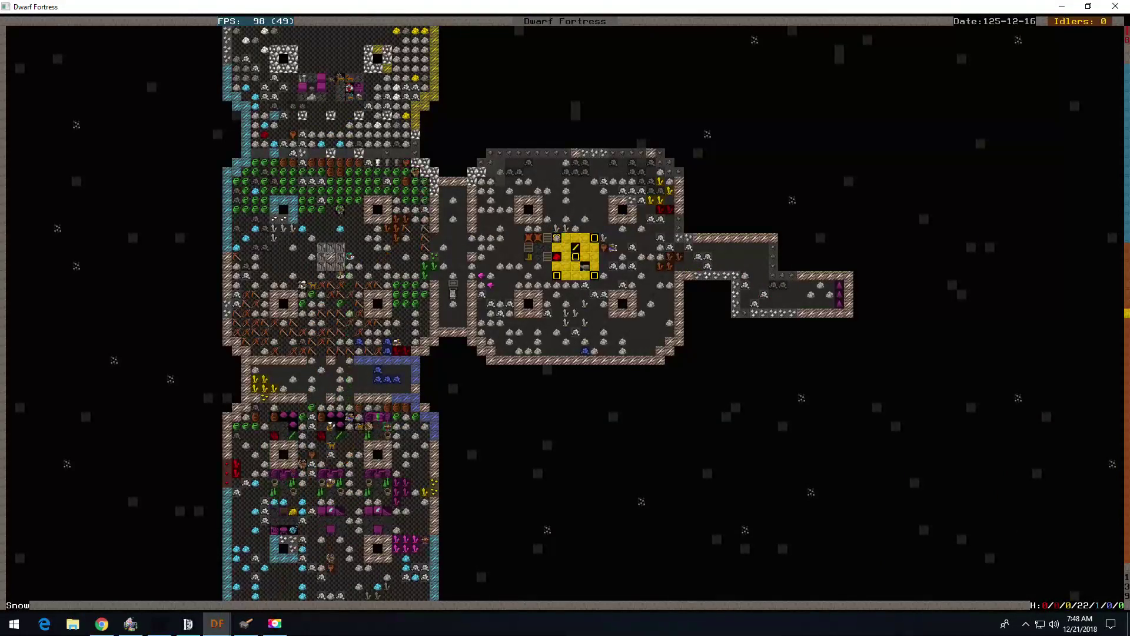
{"action": "key", "text": "shift+Up"}
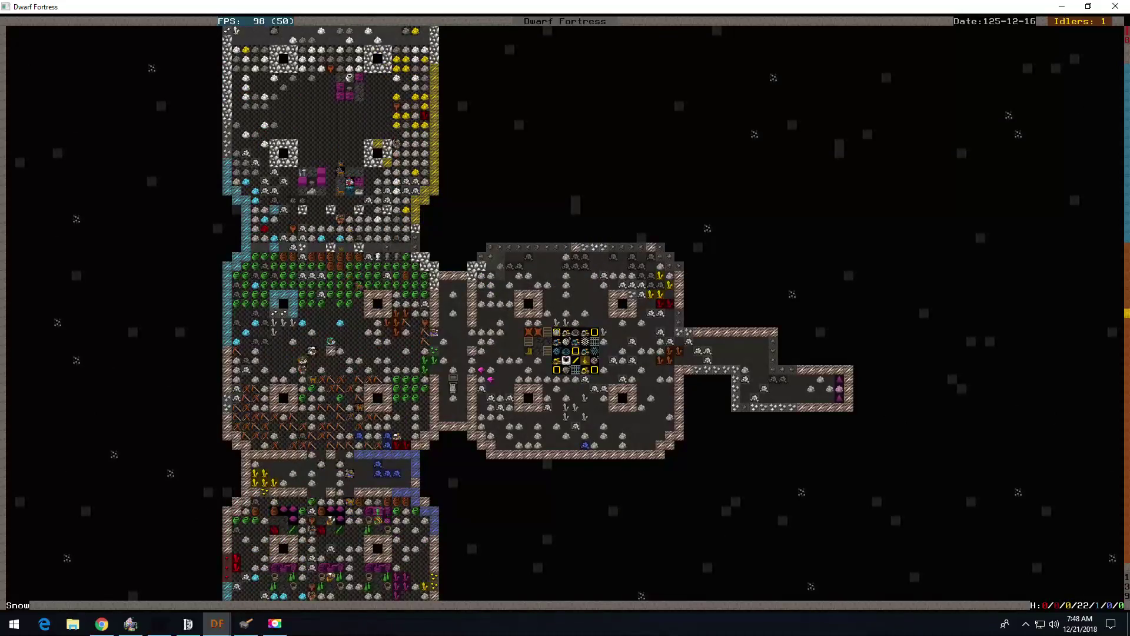
{"action": "key", "text": "shift+Down"}
{"action": "key", "text": "shift+Down"}
{"action": "key", "text": "shift+comma"}
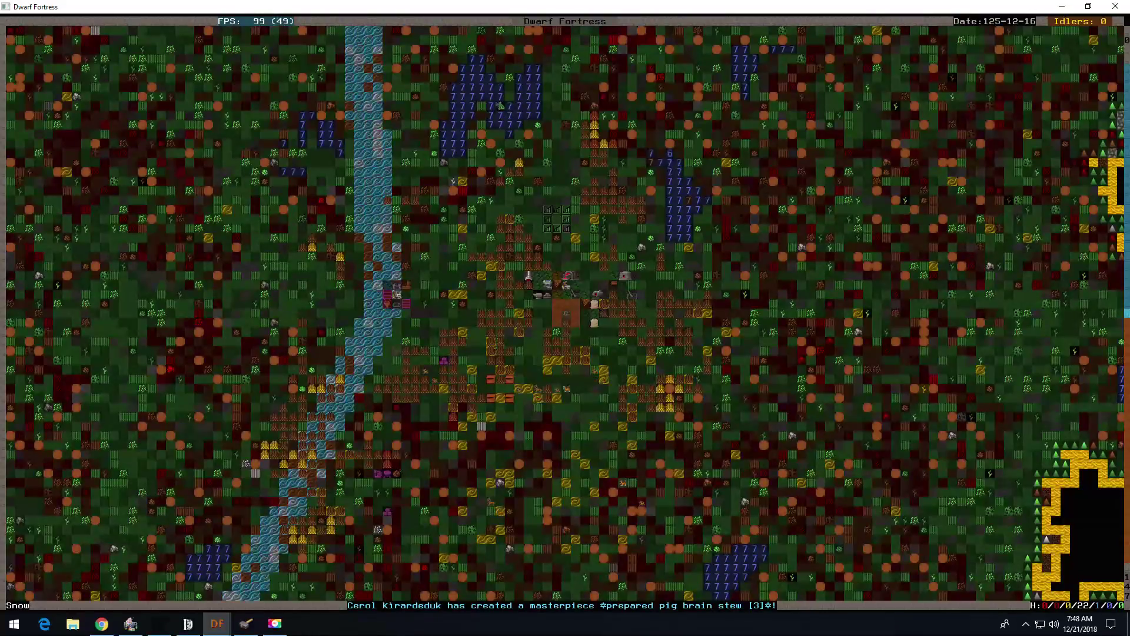
{"action": "key", "text": "shift+Up"}
{"action": "key", "text": "shift+Up"}
{"action": "scroll", "coordinate": [565, 318], "scroll_direction": "down", "scroll_amount": 2}
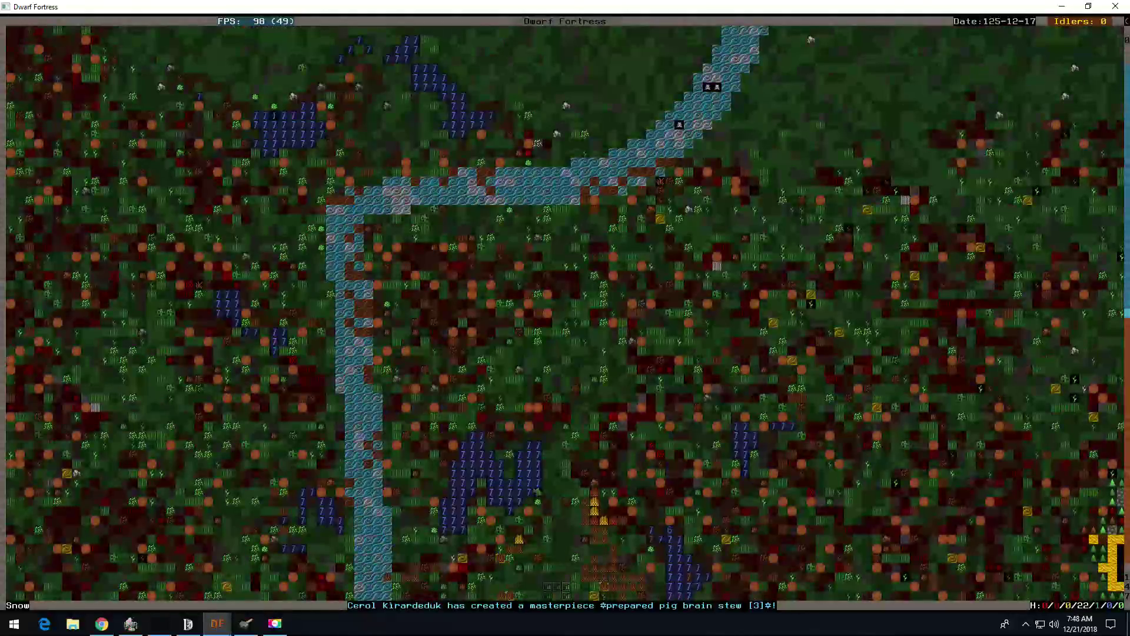
{"action": "scroll", "coordinate": [565, 318], "scroll_direction": "down", "scroll_amount": 1}
{"action": "scroll", "coordinate": [566, 318], "scroll_direction": "up", "scroll_amount": 3}
{"action": "key", "text": "shift+period"}
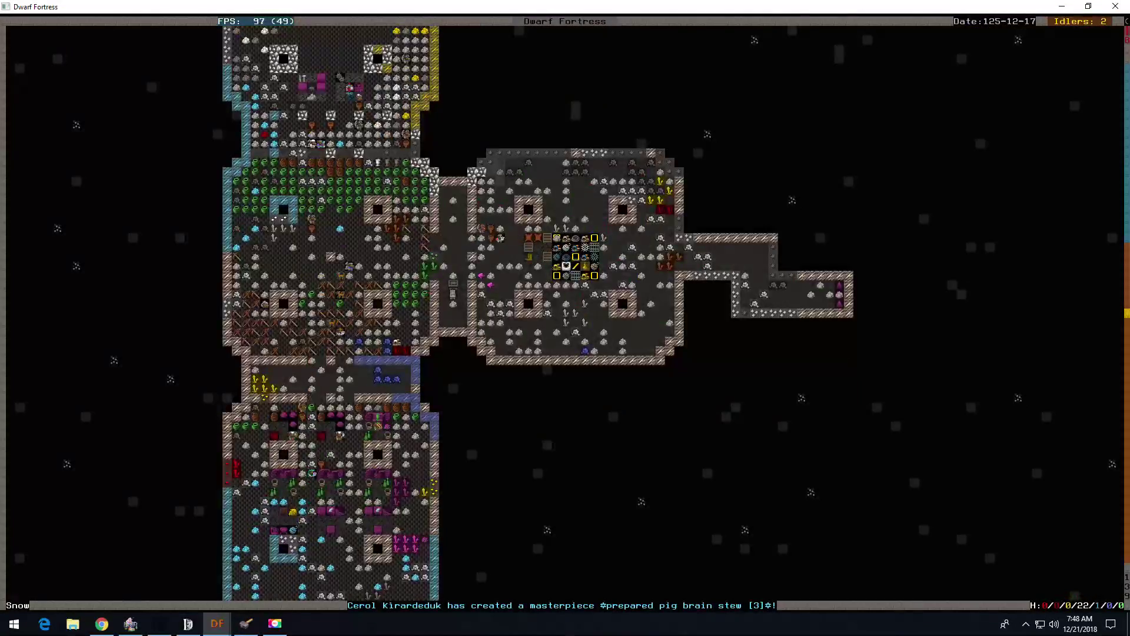
{"action": "key", "text": "shift+Up"}
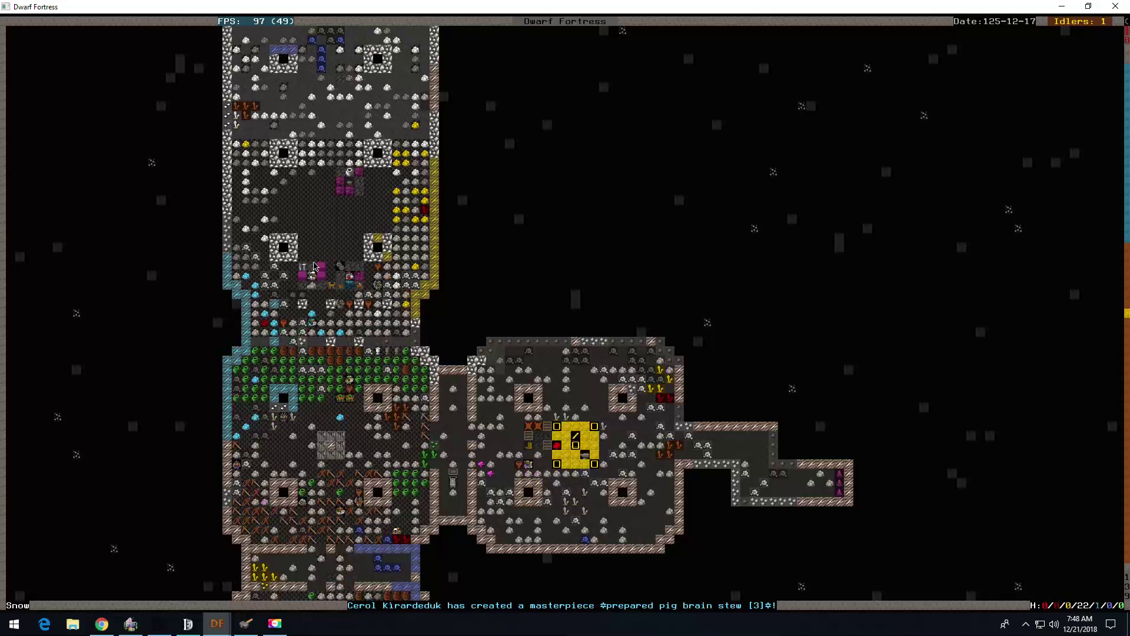
{"action": "key", "text": "q"}
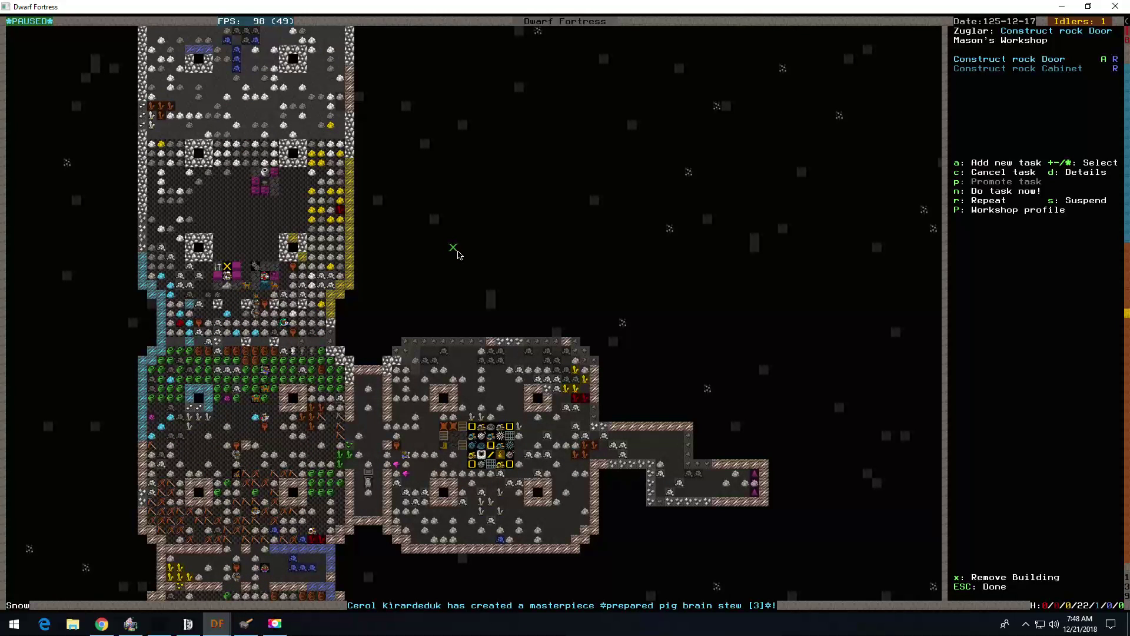
Step: At the Mason's Workshop, stop the door repeating, cancel the cabinet, and repeat Gneiss blocks
{"action": "key", "text": "r"}
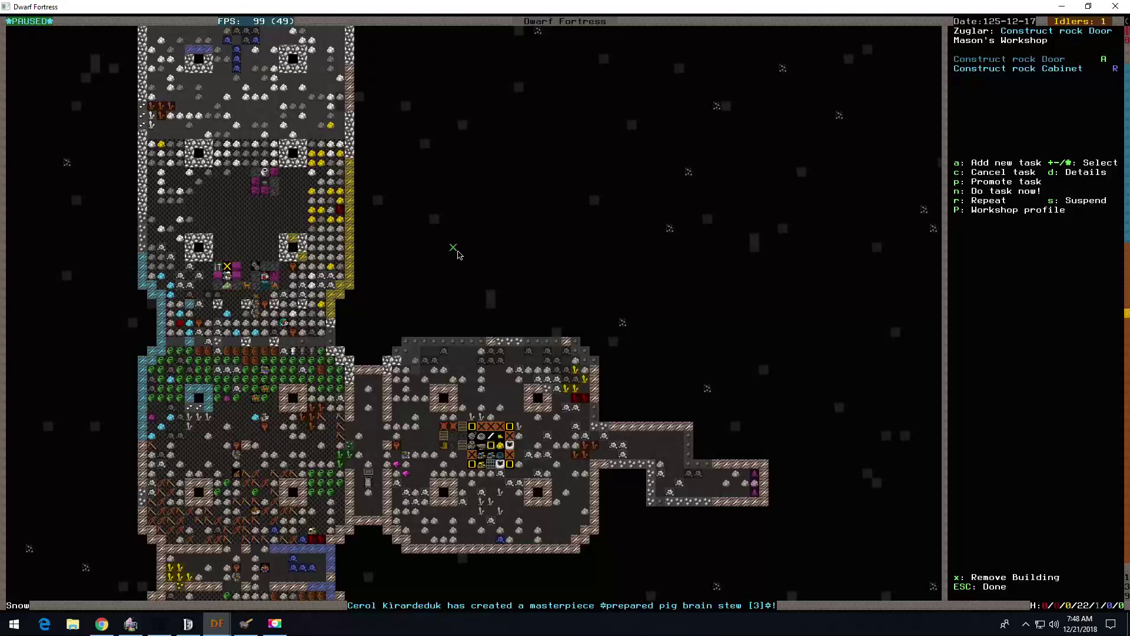
{"action": "key", "text": "c"}
{"action": "key", "text": "a"}
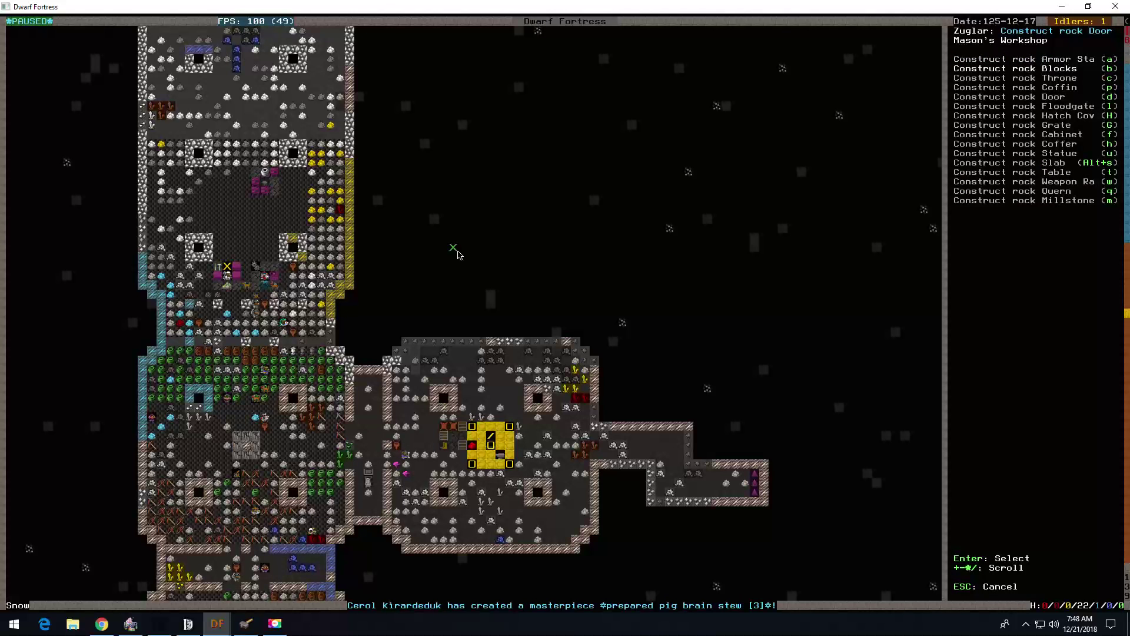
{"action": "key", "text": "Return"}
{"action": "key", "text": "Down"}
{"action": "key", "text": "Down"}
{"action": "key", "text": "Down"}
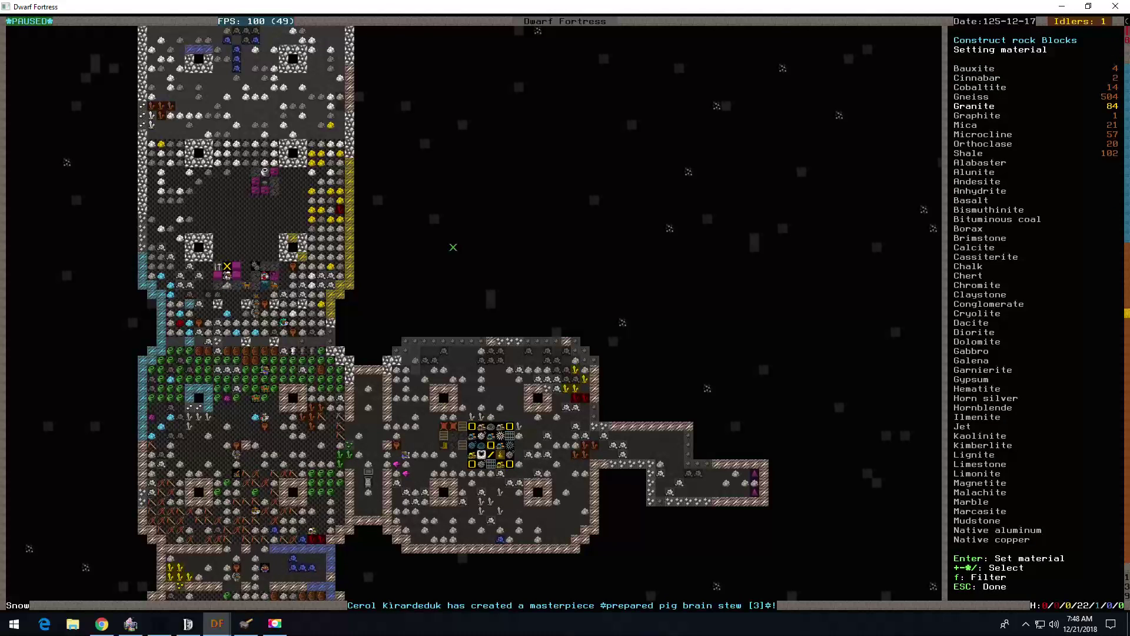
{"action": "key", "text": "Up"}
{"action": "key", "text": "Return"}
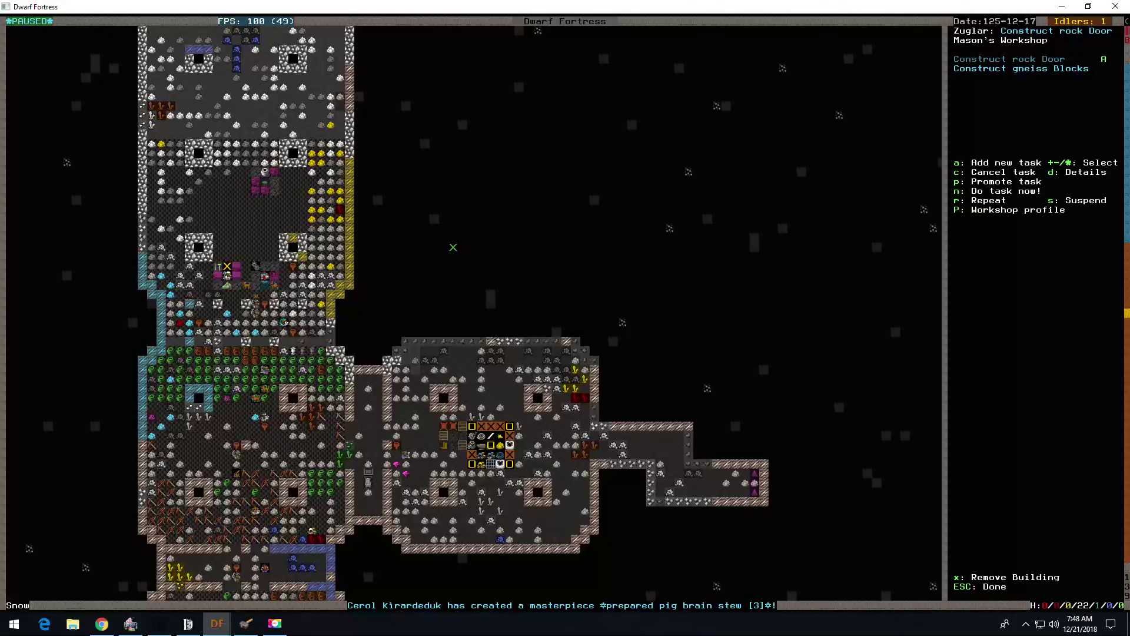
{"action": "key", "text": "r"}
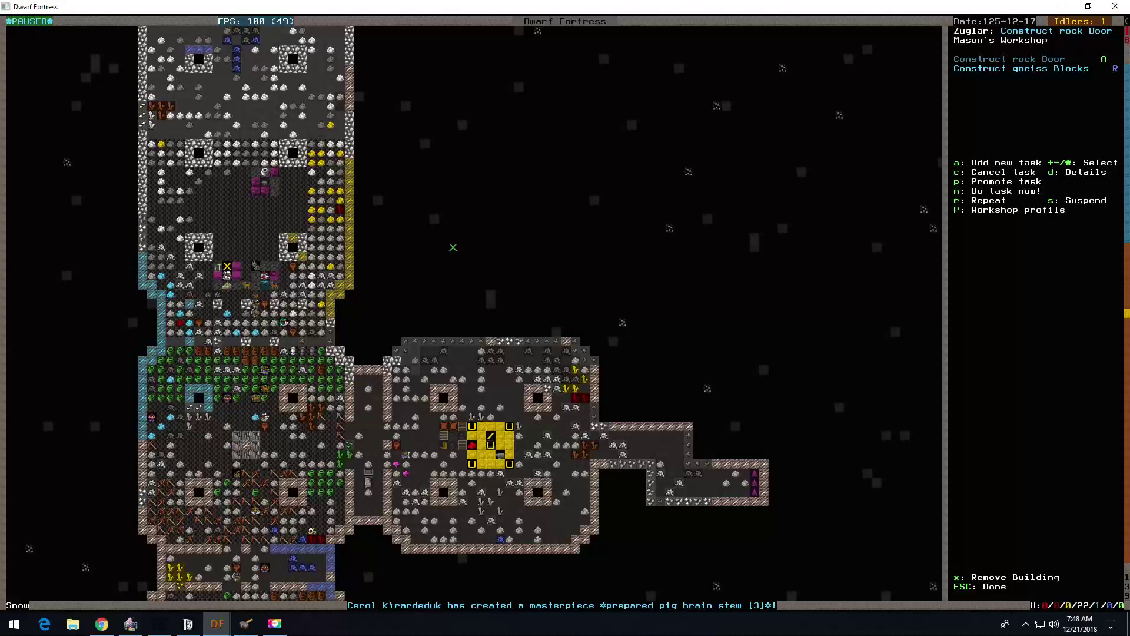
Step: Queue a Shale rock mechanism at the Mechanic's Workshop
{"action": "key", "text": "Right"}
{"action": "key", "text": "Right"}
{"action": "key", "text": "Right"}
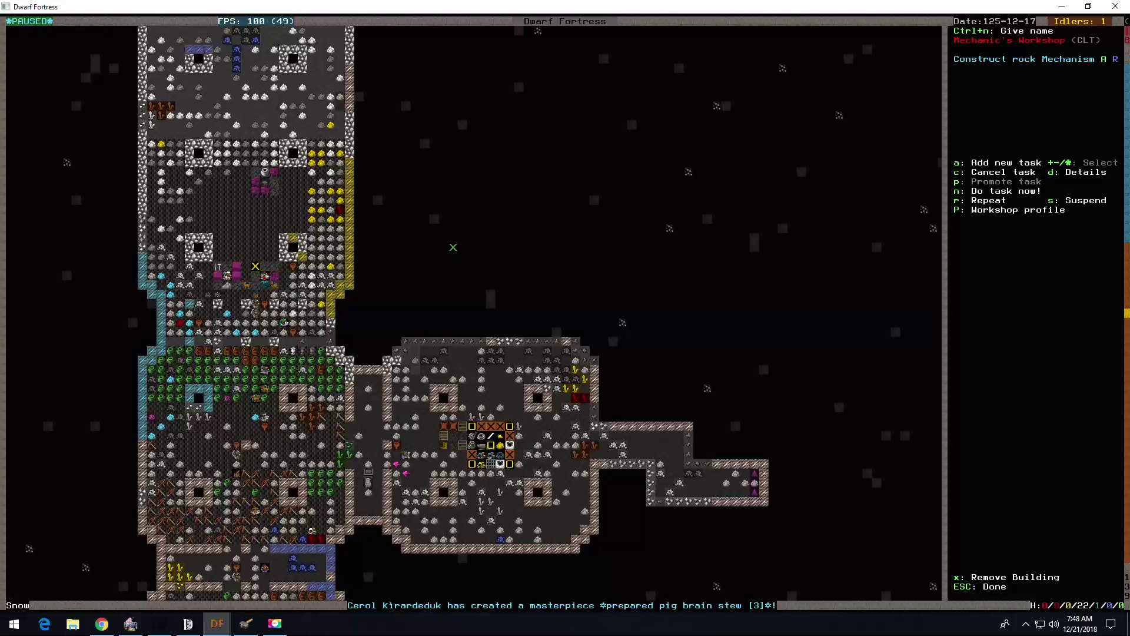
{"action": "key", "text": "a"}
{"action": "key", "text": "a"}
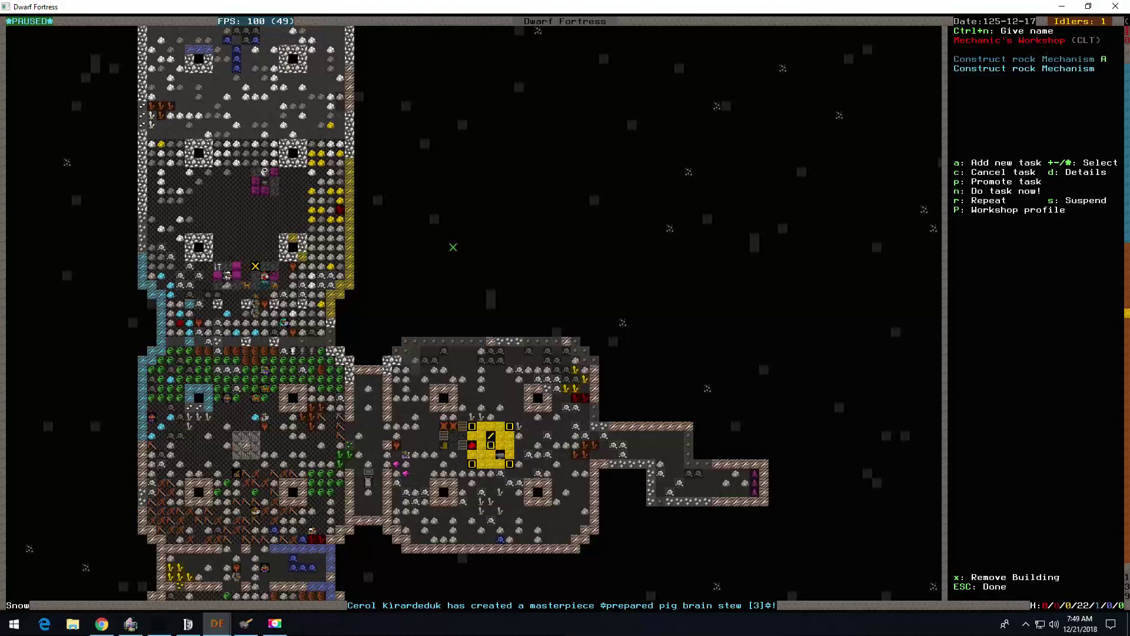
{"action": "key", "text": "d"}
{"action": "key", "text": "Down"}
{"action": "key", "text": "Down"}
{"action": "key", "text": "Down"}
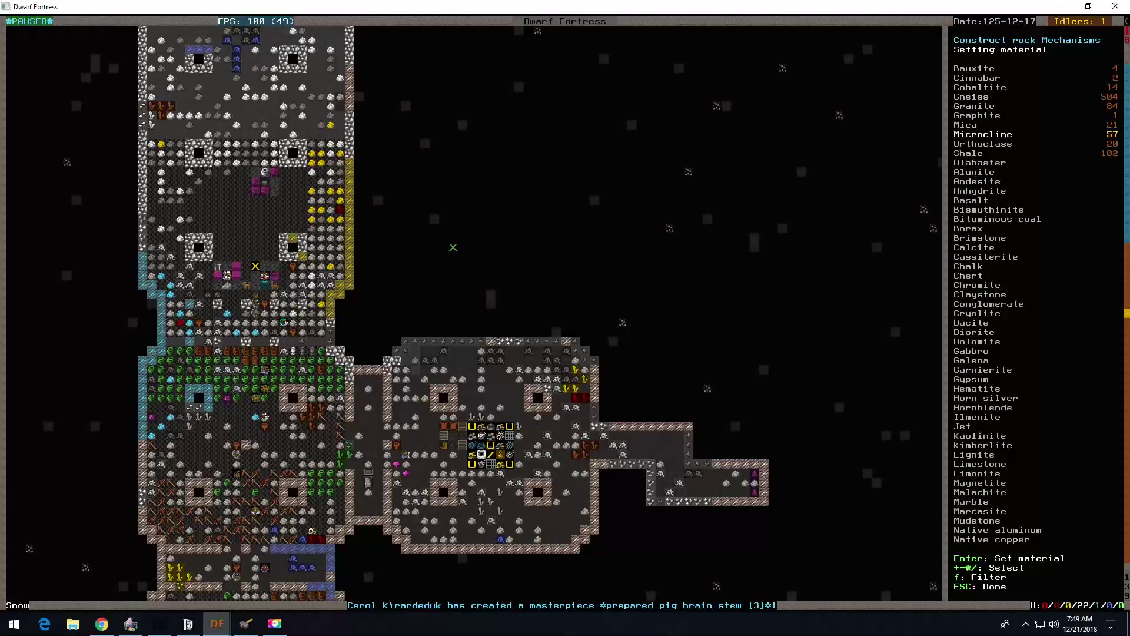
{"action": "key", "text": "Down"}
{"action": "key", "text": "Down"}
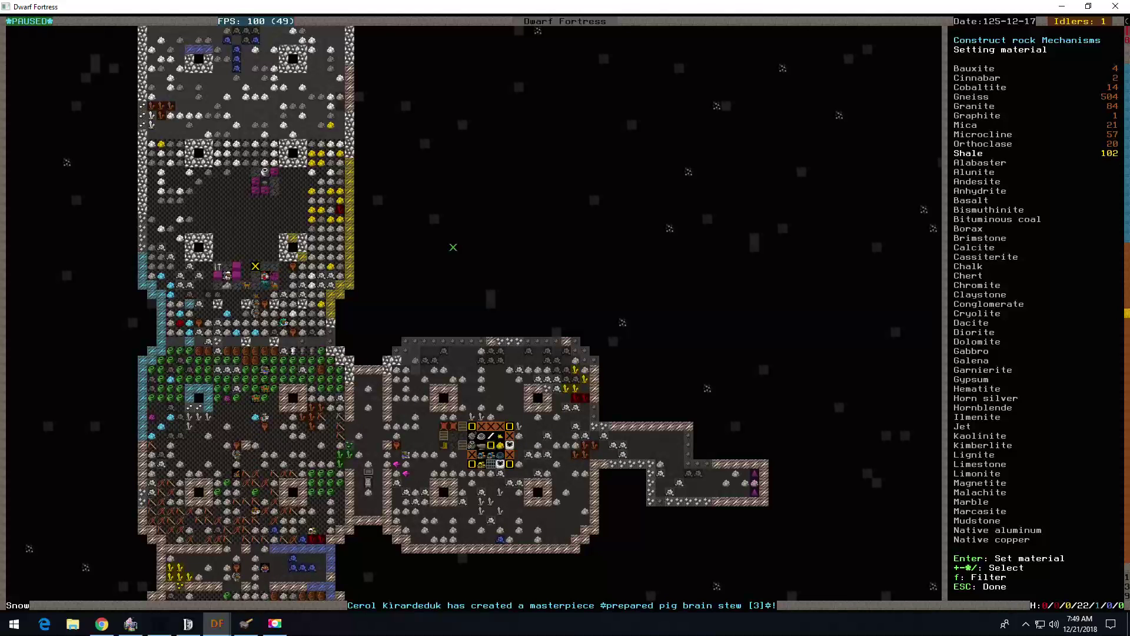
{"action": "key", "text": "Return"}
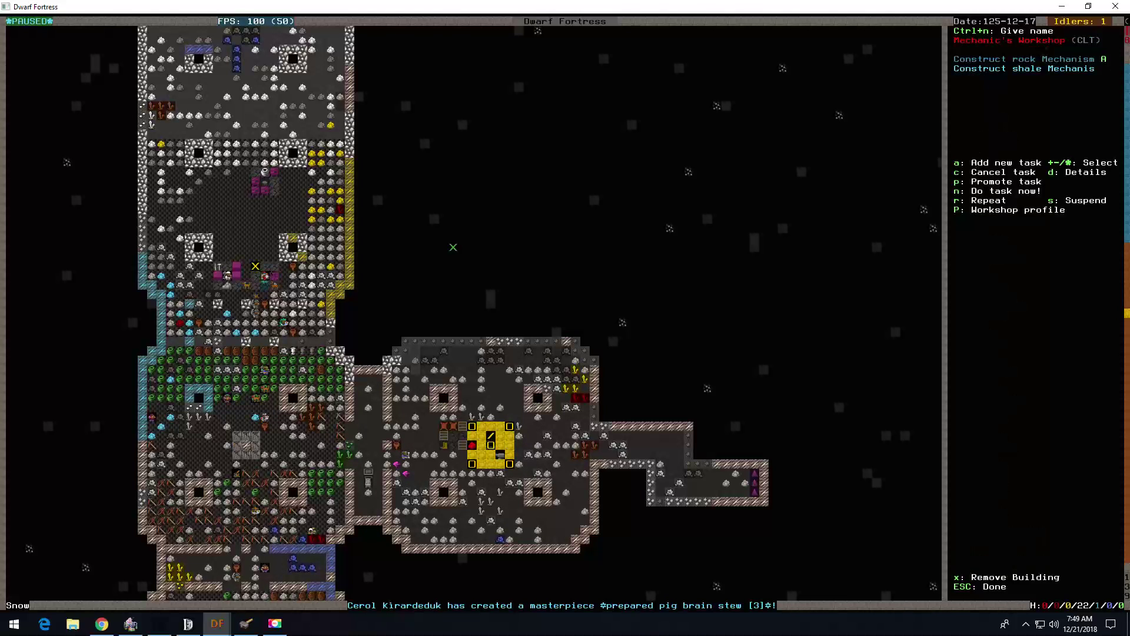
Step: Queue several rock mugs at the Craftsdwarf's Workshop
{"action": "left_click", "coordinate": [254, 258]}
{"action": "key", "text": "Up"}
{"action": "key", "text": "Up"}
{"action": "key", "text": "Up"}
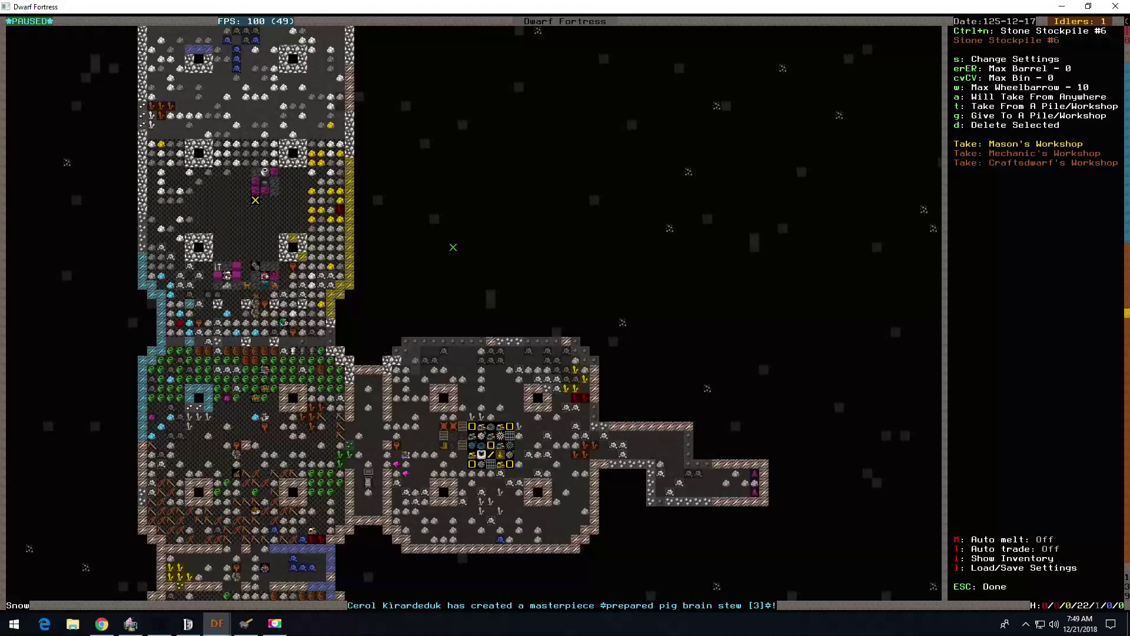
{"action": "key", "text": "Up"}
{"action": "key", "text": "Up"}
{"action": "key", "text": "Up"}
{"action": "key", "text": "a"}
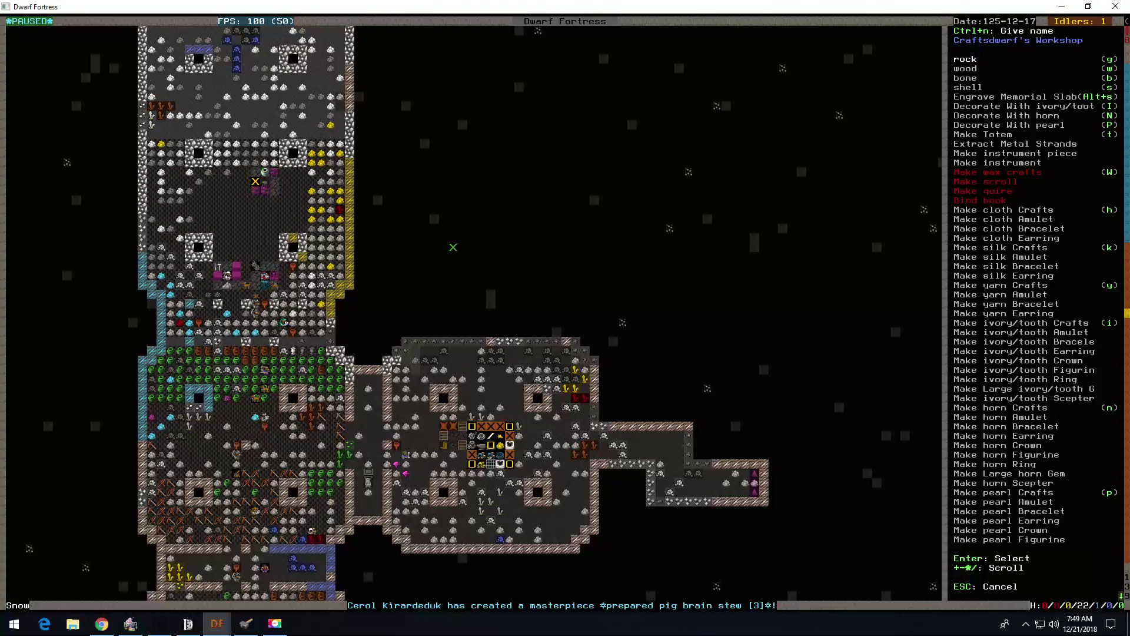
{"action": "key", "text": "Up"}
{"action": "key", "text": "Up"}
{"action": "key", "text": "Return"}
{"action": "key", "text": "Down"}
{"action": "key", "text": "Return"}
{"action": "key", "text": "a"}
{"action": "key", "text": "Return"}
{"action": "key", "text": "Return"}
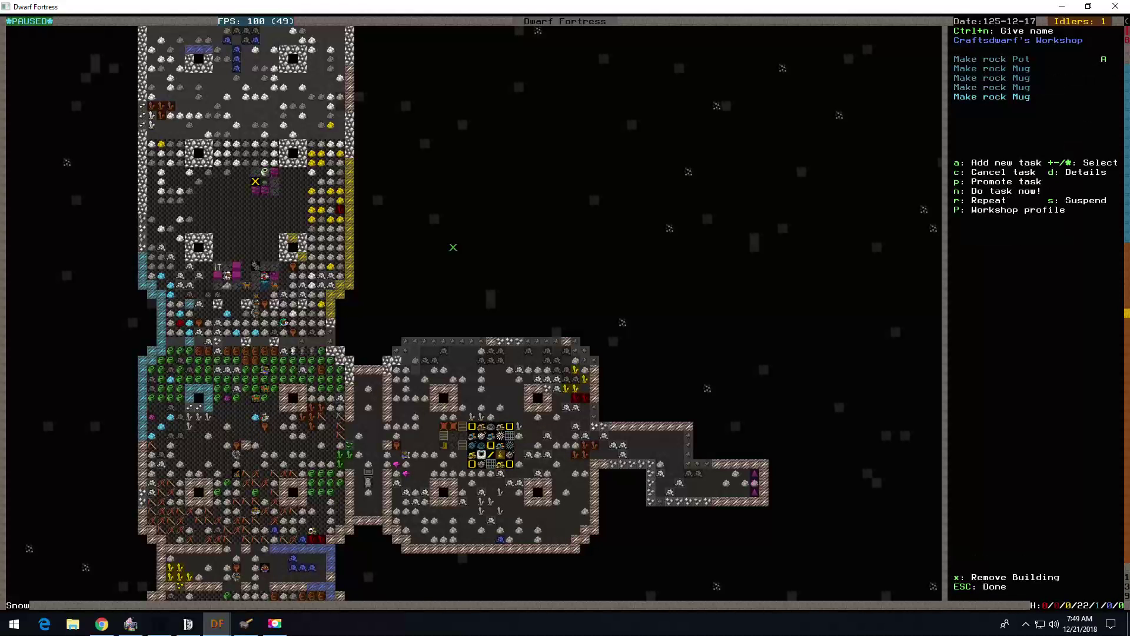
Step: Queue a rock crafts job at the Craftsdwarf's Workshop
{"action": "key", "text": "a"}
{"action": "key", "text": "Return"}
{"action": "key", "text": "Down"}
{"action": "key", "text": "Return"}
Step: Queue rock toys at the Craftsdwarf's Workshop
{"action": "key", "text": "a"}
{"action": "key", "text": "Return"}
{"action": "key", "text": "Down"}
{"action": "key", "text": "Down"}
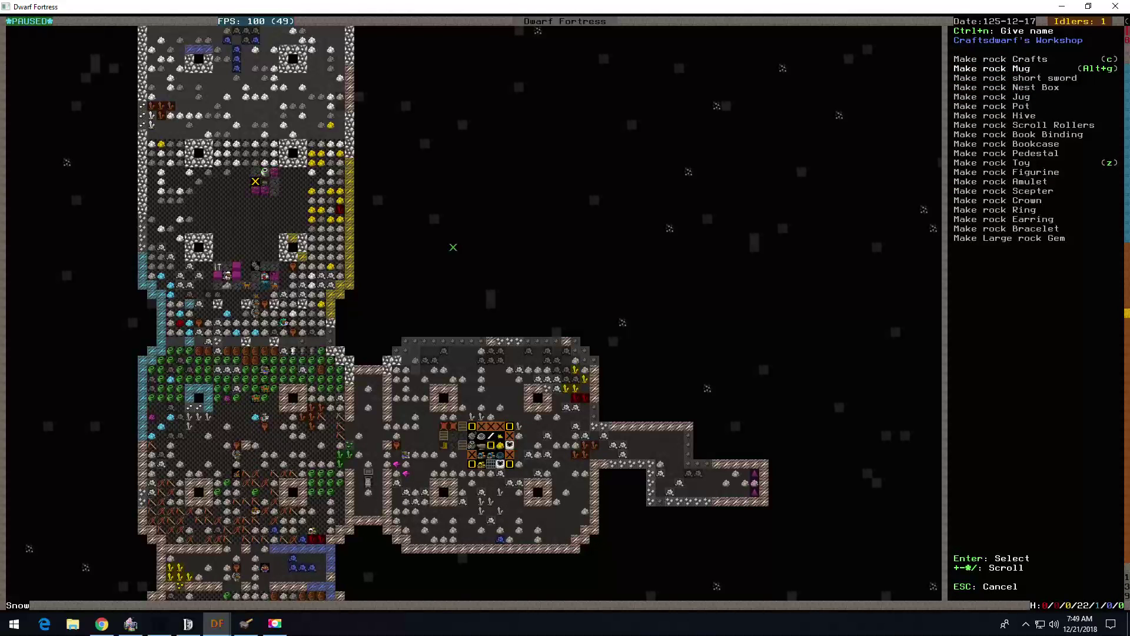
{"action": "key", "text": "Down"}
{"action": "key", "text": "Down"}
{"action": "key", "text": "Down"}
{"action": "key", "text": "Down"}
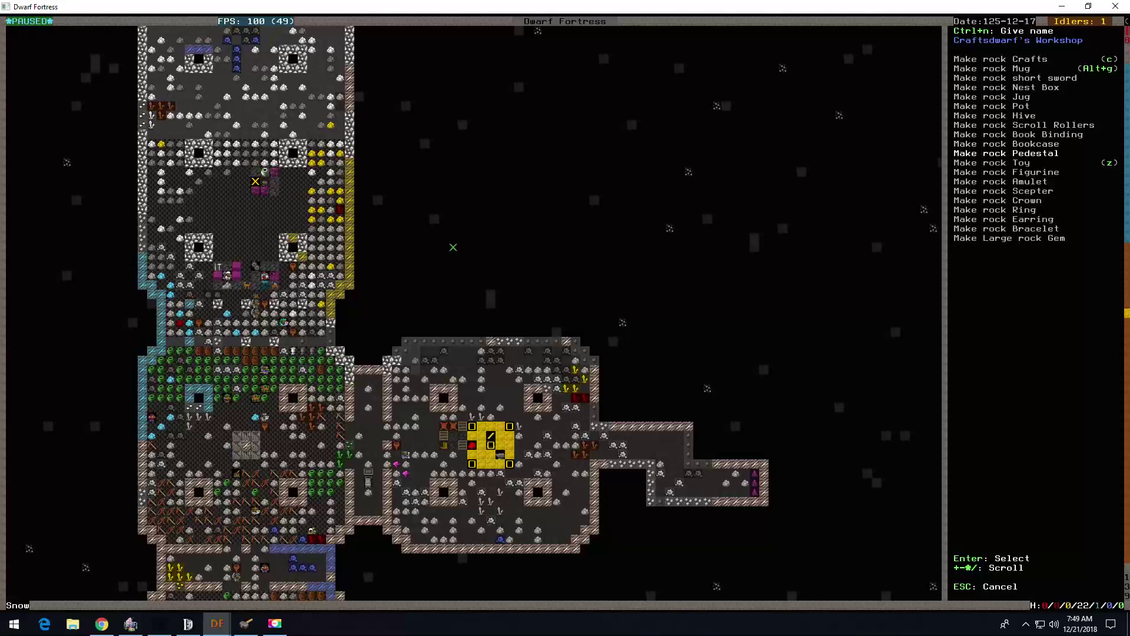
{"action": "key", "text": "Down"}
{"action": "key", "text": "Return"}
{"action": "key", "text": "a"}
{"action": "key", "text": "Return"}
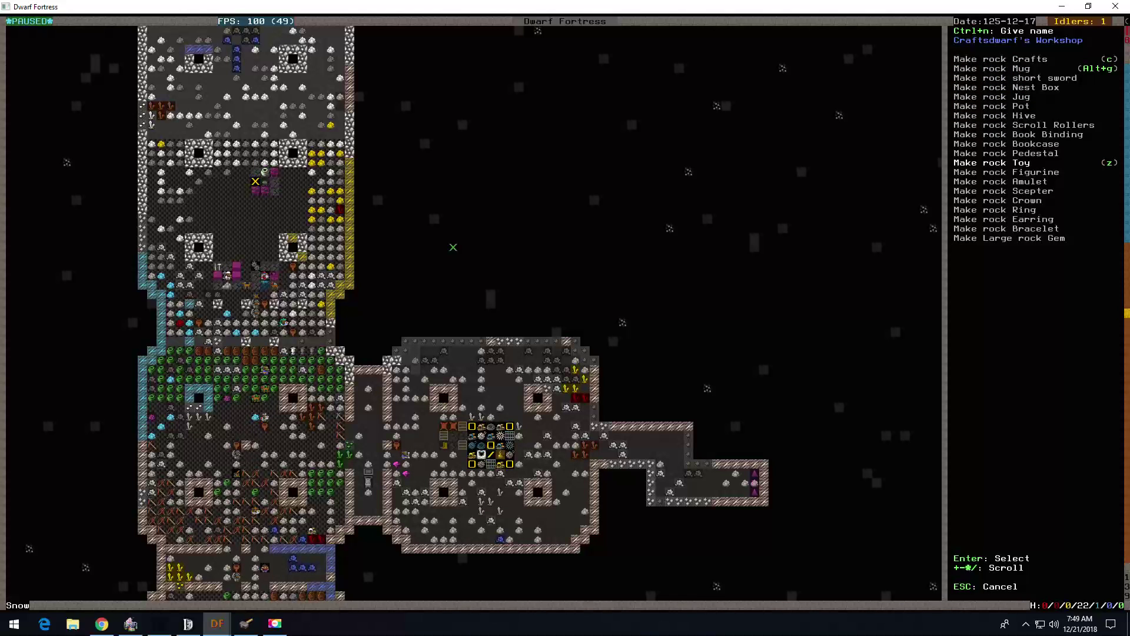
Step: Queue a Microcline rock pot and resume the game
{"action": "key", "text": "Up"}
{"action": "key", "text": "Up"}
{"action": "key", "text": "Up"}
{"action": "key", "text": "Up"}
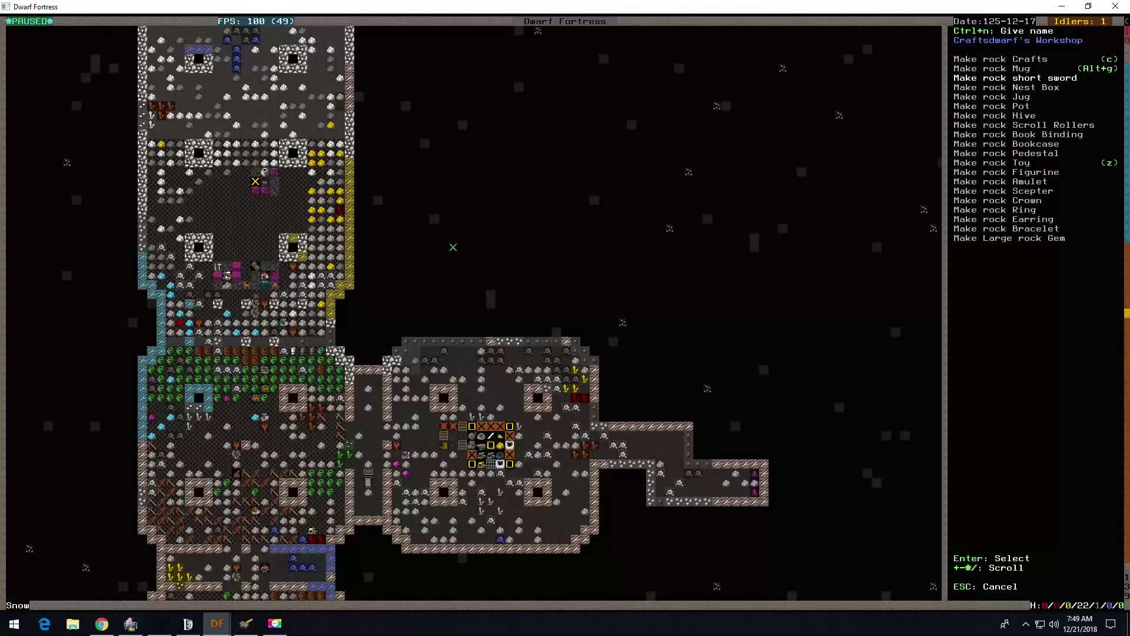
{"action": "key", "text": "Down"}
{"action": "key", "text": "Down"}
{"action": "key", "text": "Down"}
{"action": "key", "text": "Return"}
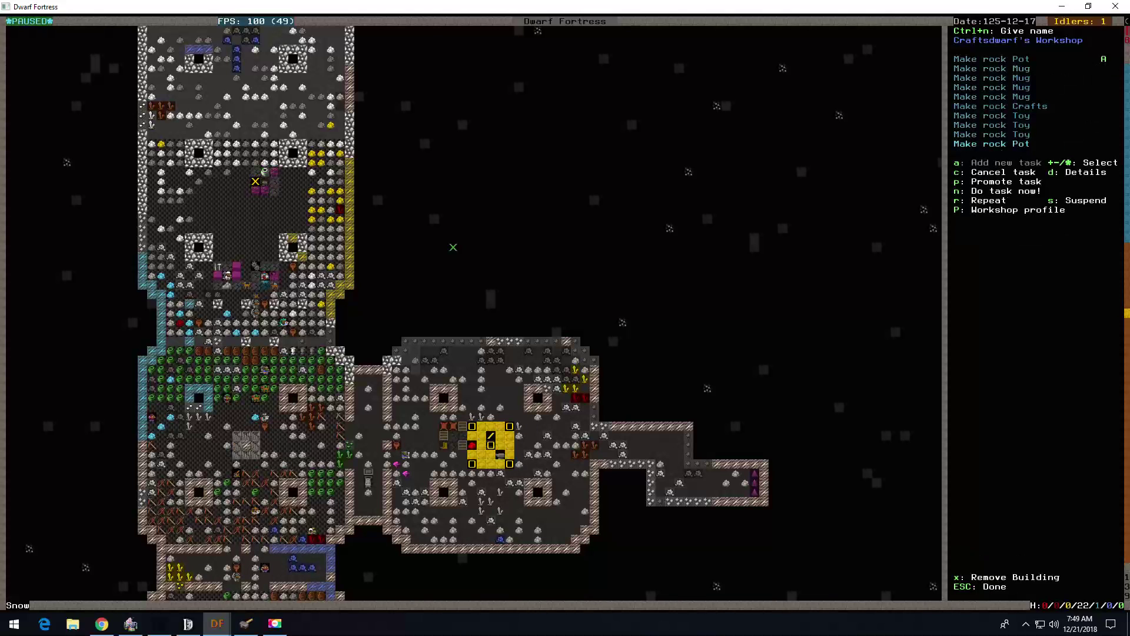
{"action": "key", "text": "d"}
{"action": "key", "text": "Return"}
{"action": "key", "text": "Down"}
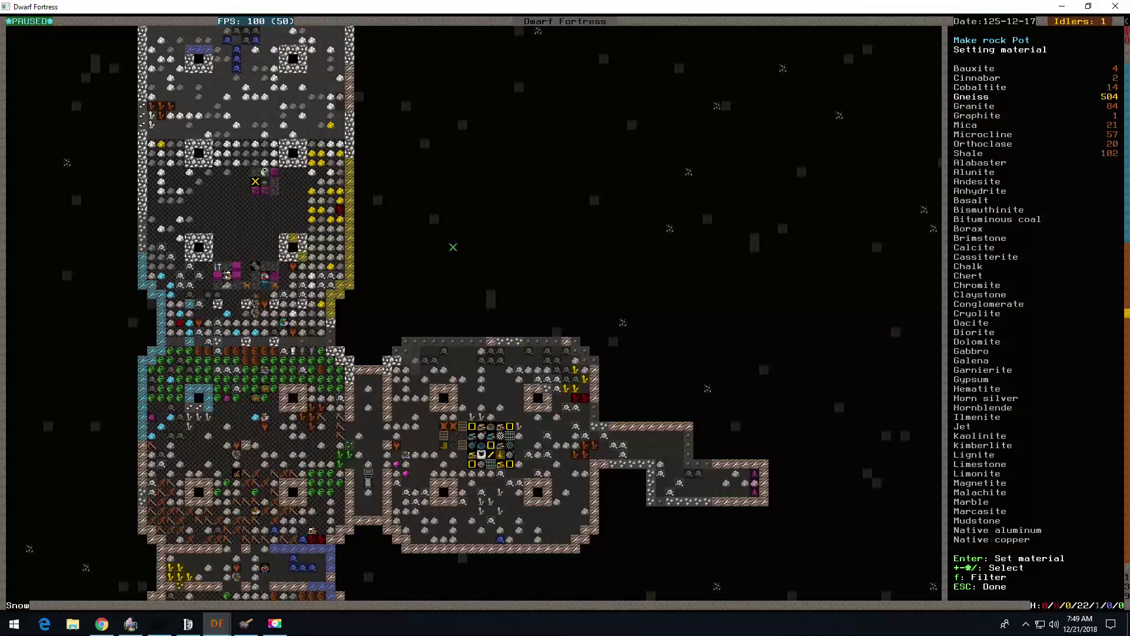
{"action": "key", "text": "Down"}
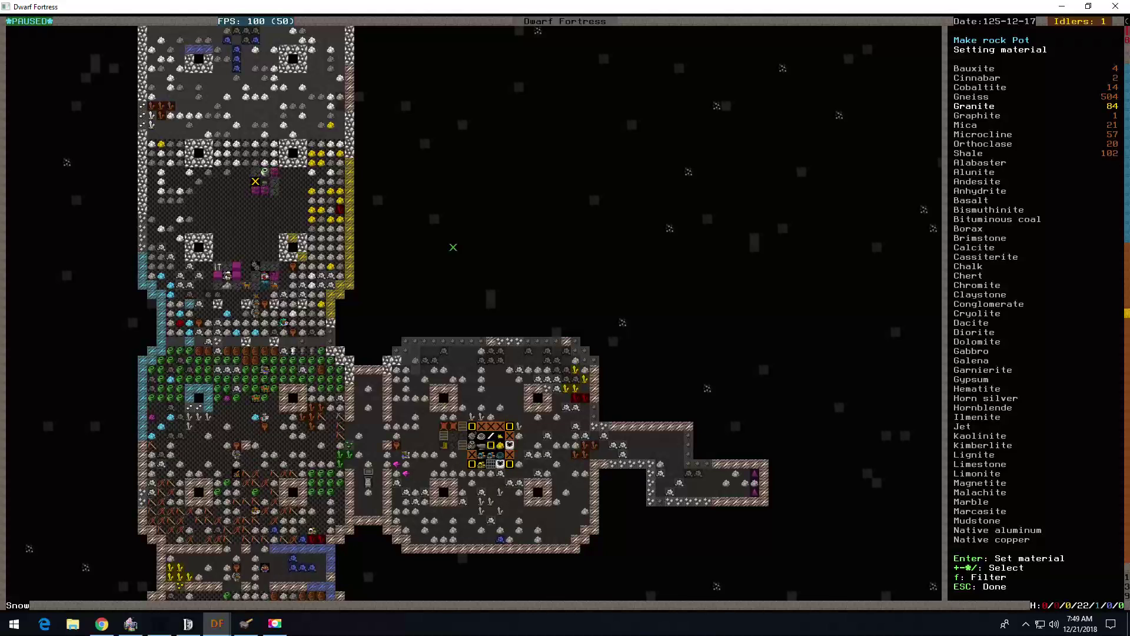
{"action": "key", "text": "Down"}
{"action": "key", "text": "Down"}
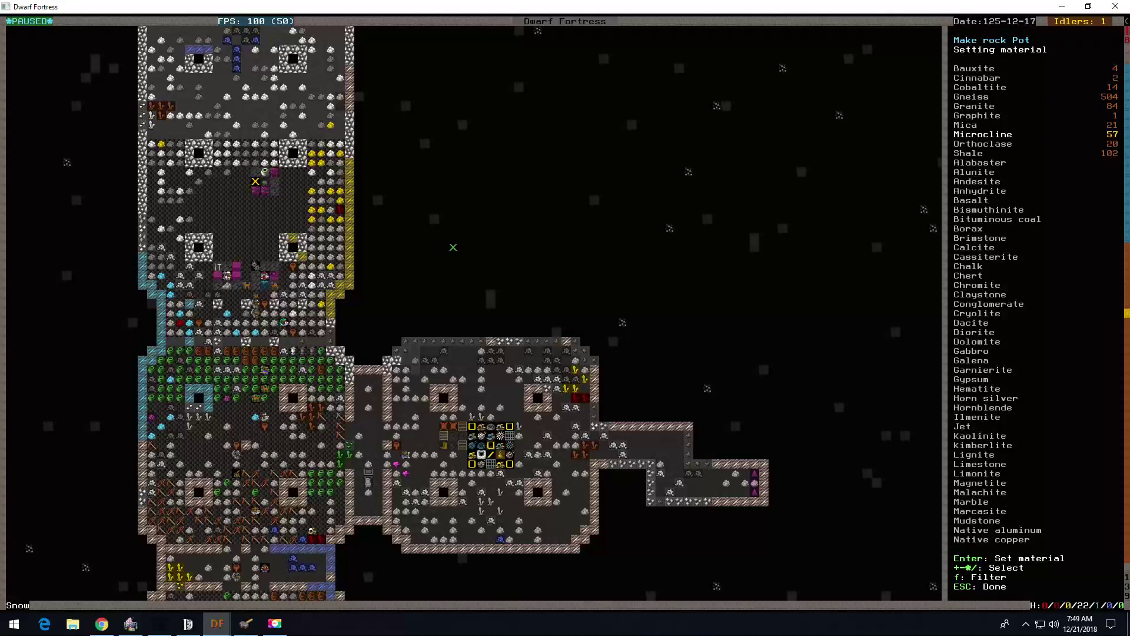
{"action": "key", "text": "Return"}
{"action": "key", "text": "Escape"}
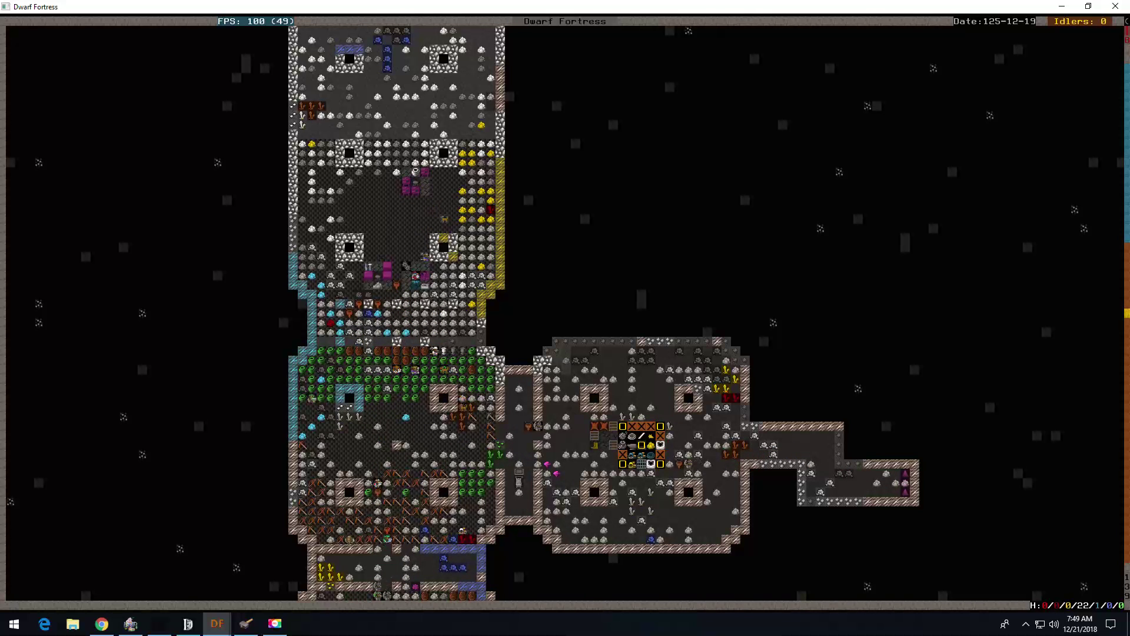
Step: Queue a granite rock door at the Mason's Workshop
{"action": "key", "text": "q"}
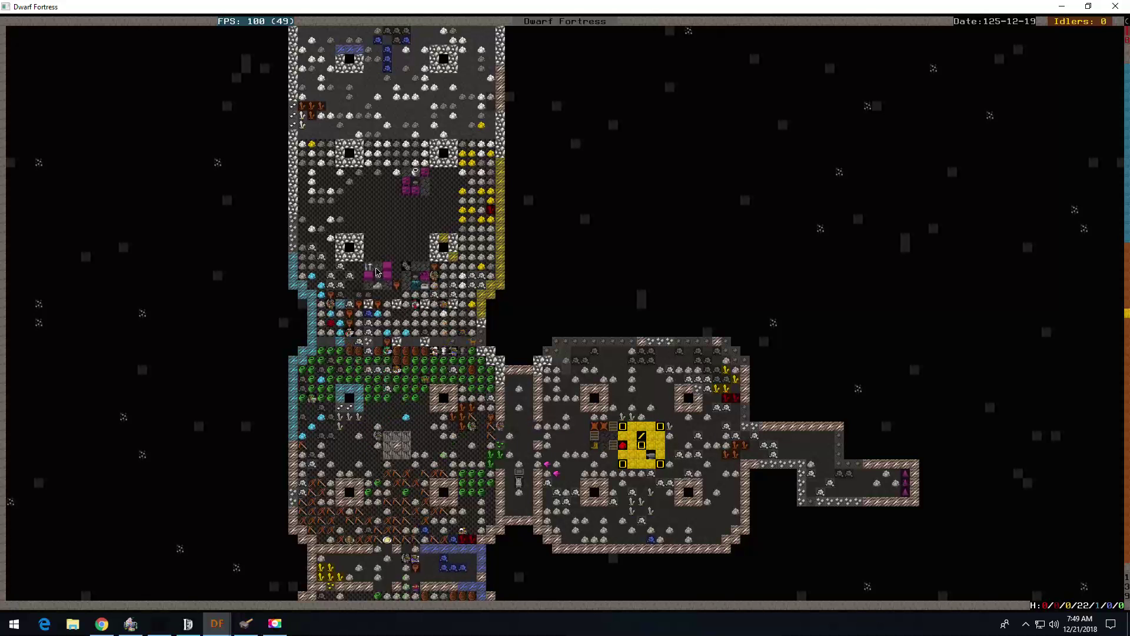
{"action": "key", "text": "Tab"}
{"action": "key", "text": "a"}
{"action": "key", "text": "d"}
{"action": "key", "text": "d"}
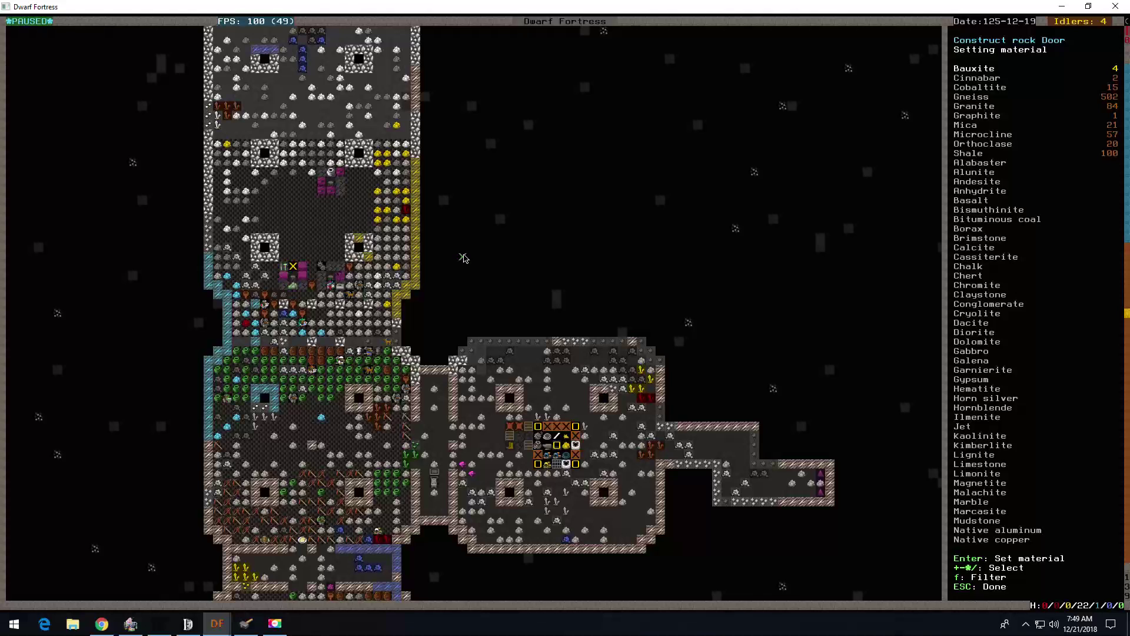
{"action": "key", "text": "Down"}
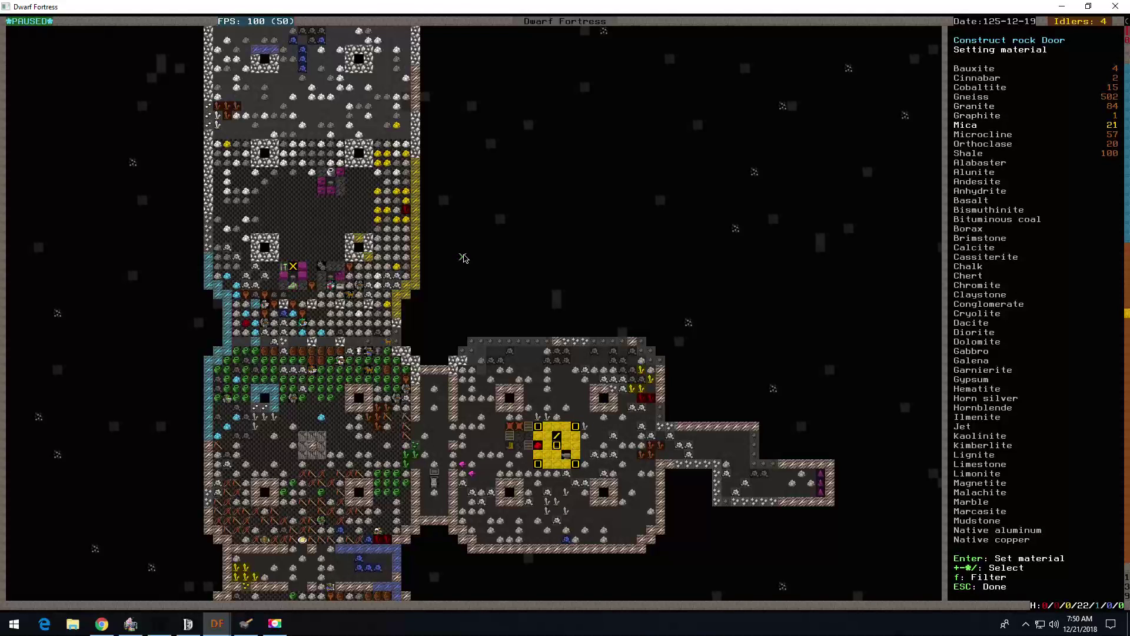
{"action": "key", "text": "Down"}
{"action": "key", "text": "Down"}
{"action": "key", "text": "Down"}
{"action": "key", "text": "Up"}
{"action": "key", "text": "Up"}
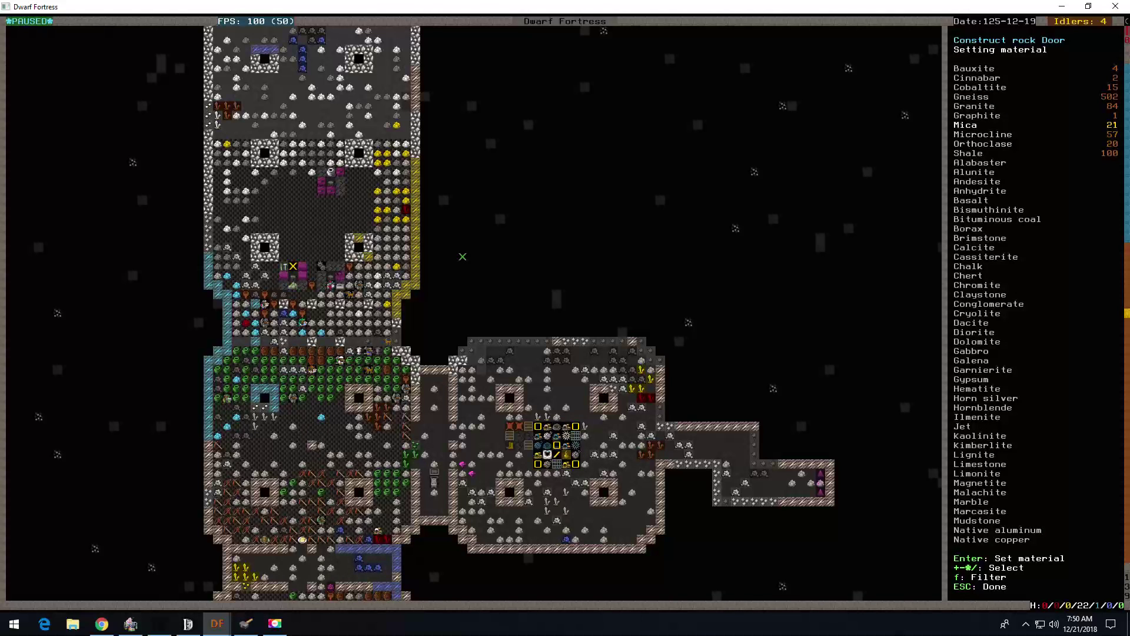
{"action": "key", "text": "Up"}
{"action": "key", "text": "Return"}
Step: Queue a granite rock hatch cover and close the workshop view
{"action": "key", "text": "a"}
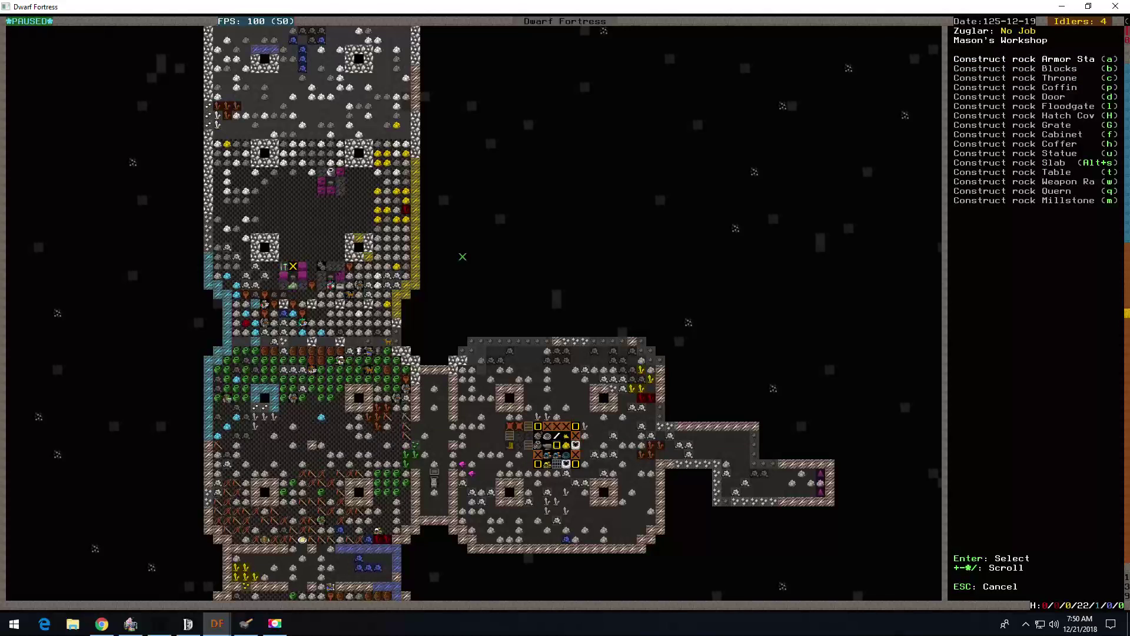
{"action": "key", "text": "Down"}
{"action": "key", "text": "Down"}
{"action": "key", "text": "Down"}
{"action": "key", "text": "Down"}
{"action": "key", "text": "Down"}
{"action": "key", "text": "Down"}
{"action": "key", "text": "Return"}
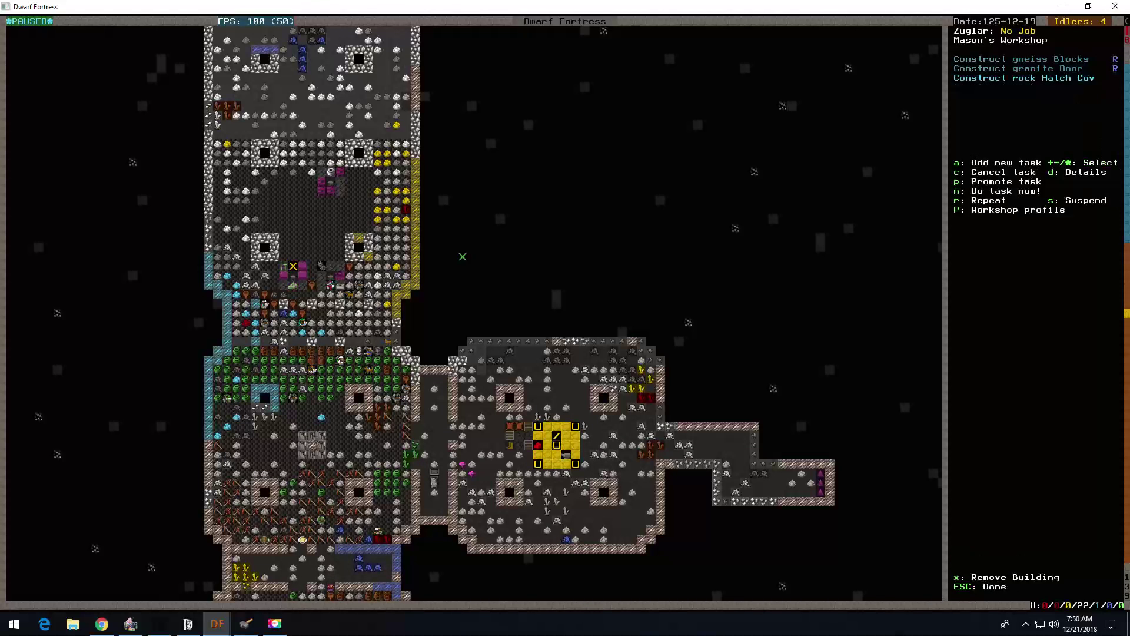
{"action": "key", "text": "d"}
{"action": "key", "text": "Down"}
{"action": "key", "text": "Down"}
{"action": "key", "text": "Down"}
{"action": "key", "text": "Down"}
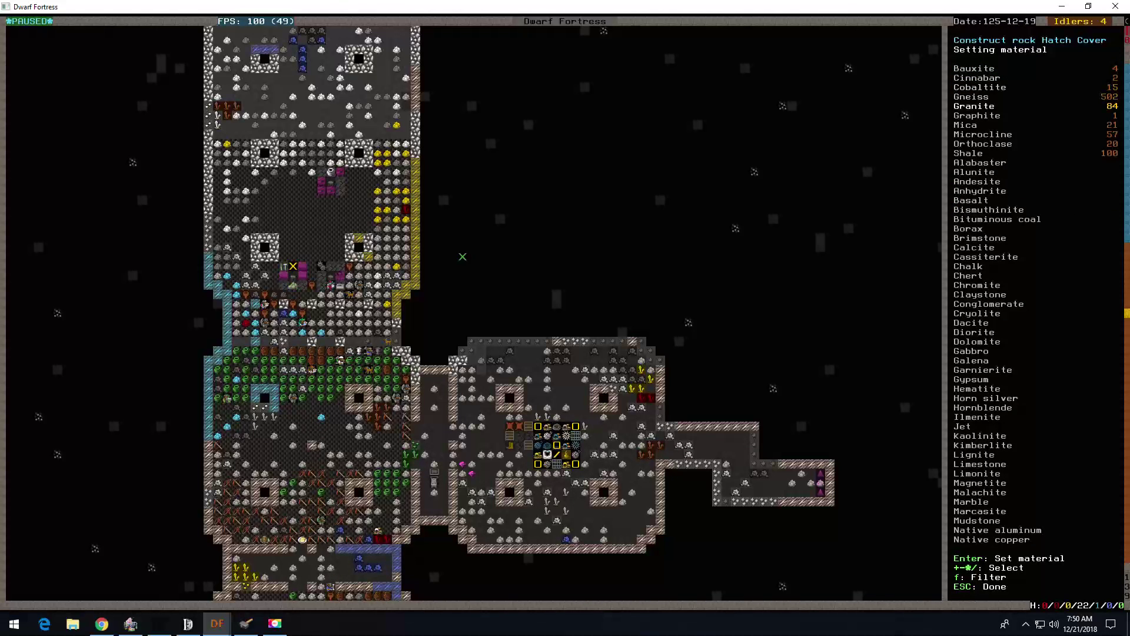
{"action": "key", "text": "Return"}
{"action": "key", "text": "Escape"}
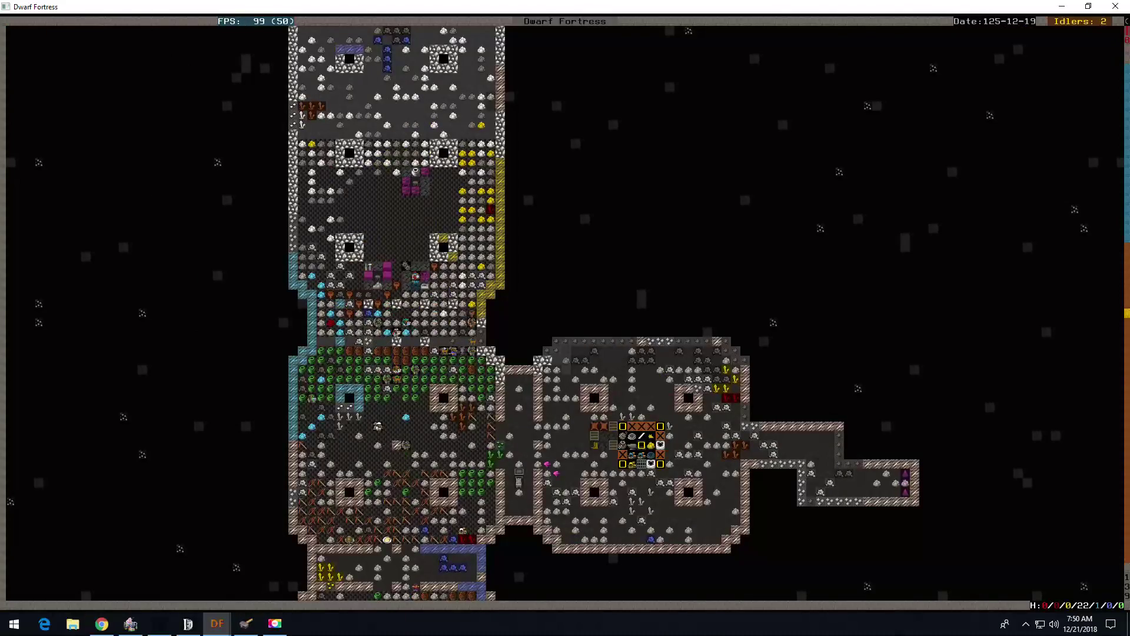
Step: Look over the surface, then return to the underground fortress level
{"action": "key", "text": "shift+comma"}
{"action": "key", "text": "shift+Down"}
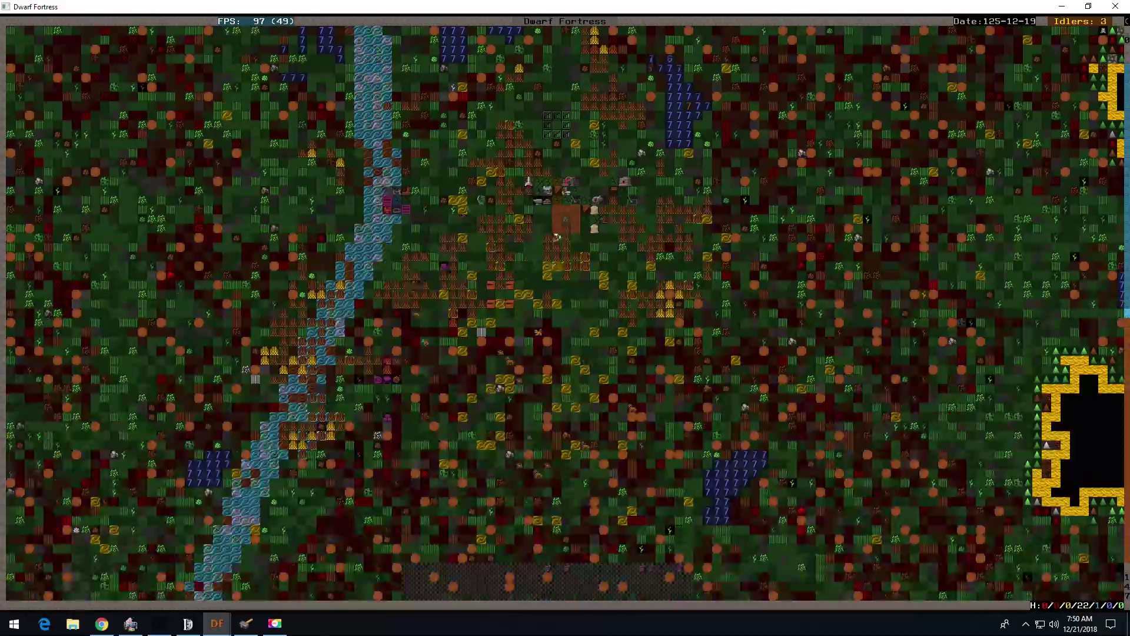
{"action": "key", "text": "shift+Left"}
{"action": "key", "text": "shift+comma"}
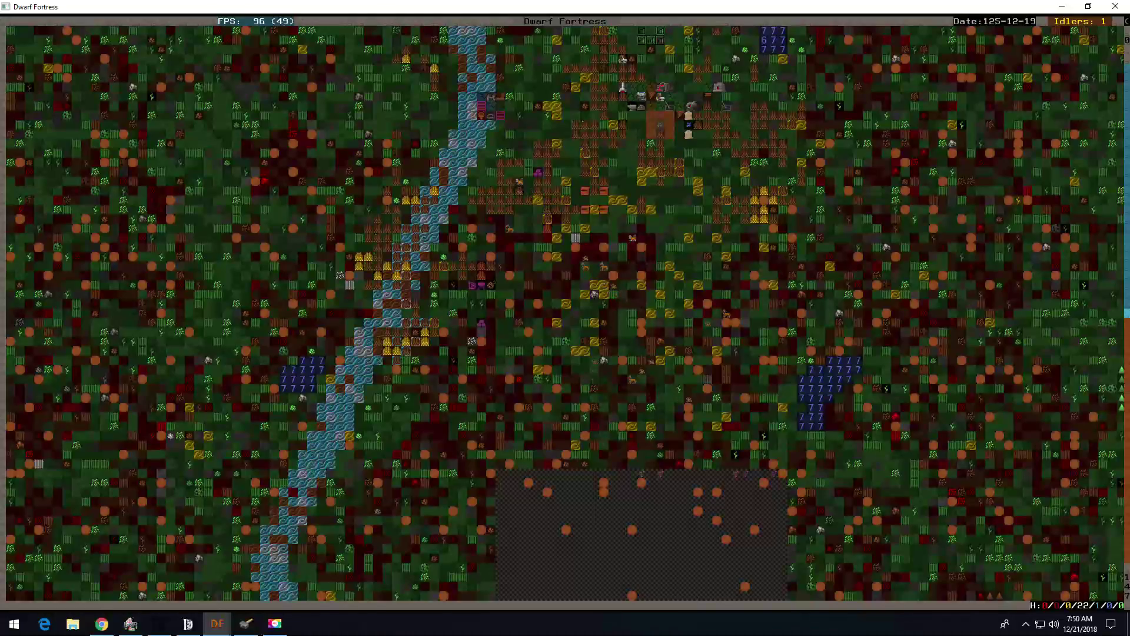
{"action": "key", "text": "shift+period"}
{"action": "key", "text": "shift+period"}
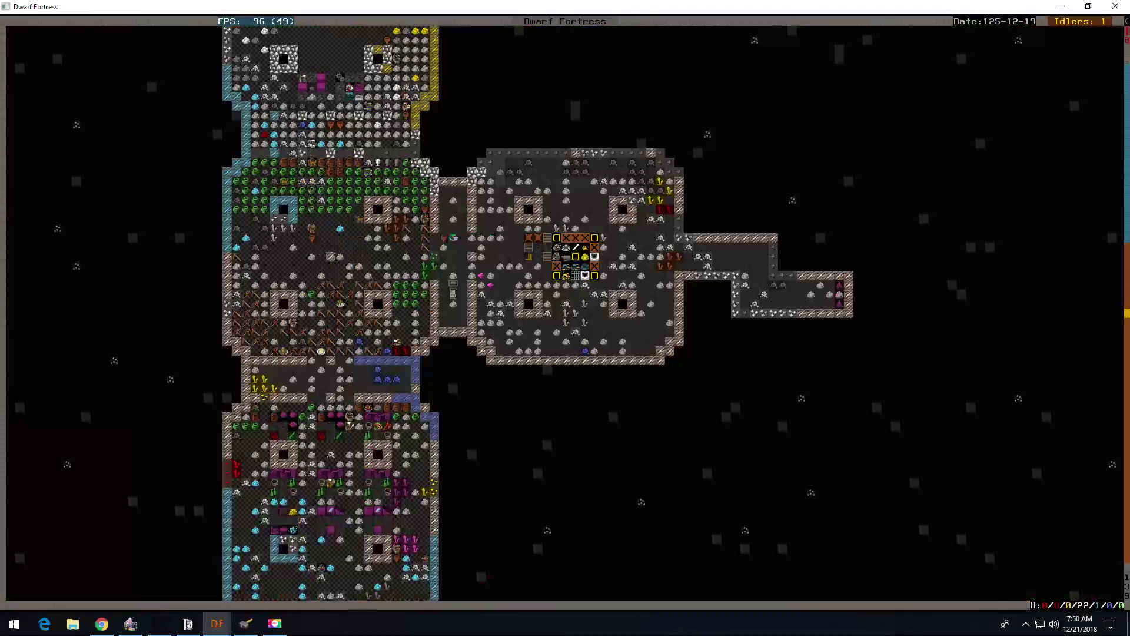
{"action": "key", "text": "q"}
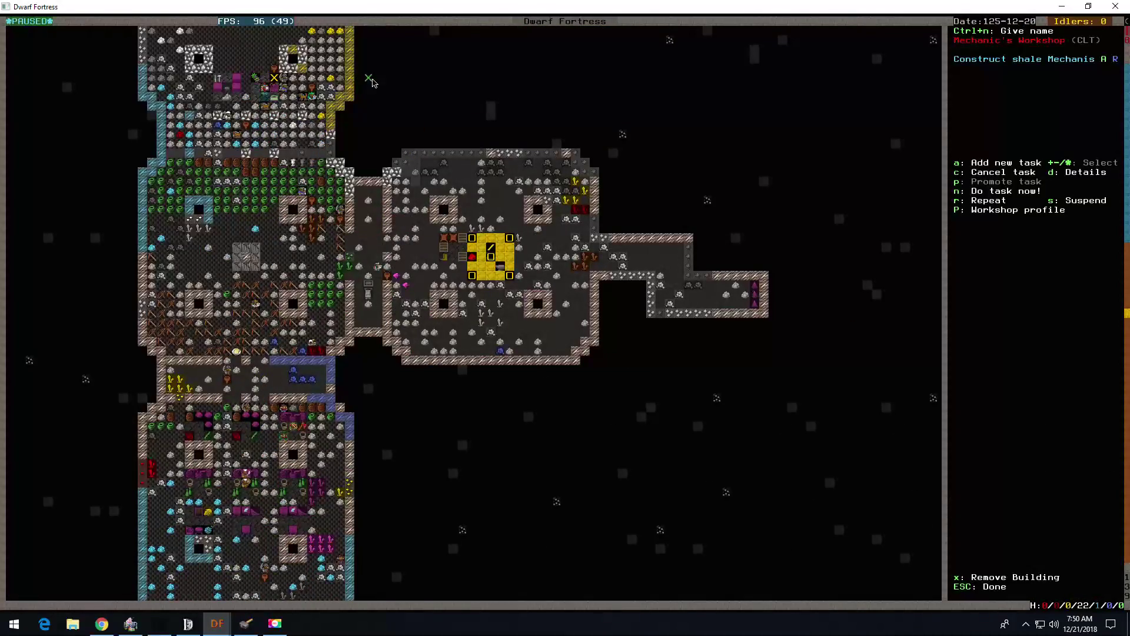
{"action": "key", "text": "Escape"}
{"action": "key", "text": "shift+Up"}
{"action": "key", "text": "shift+Up"}
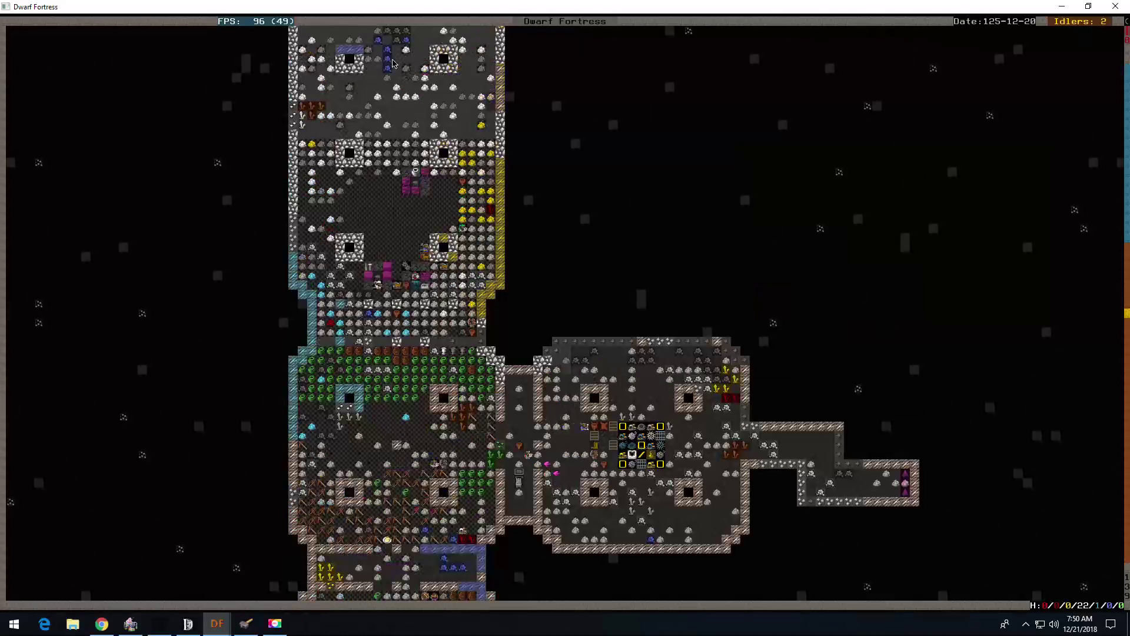
{"action": "key", "text": "Left"}
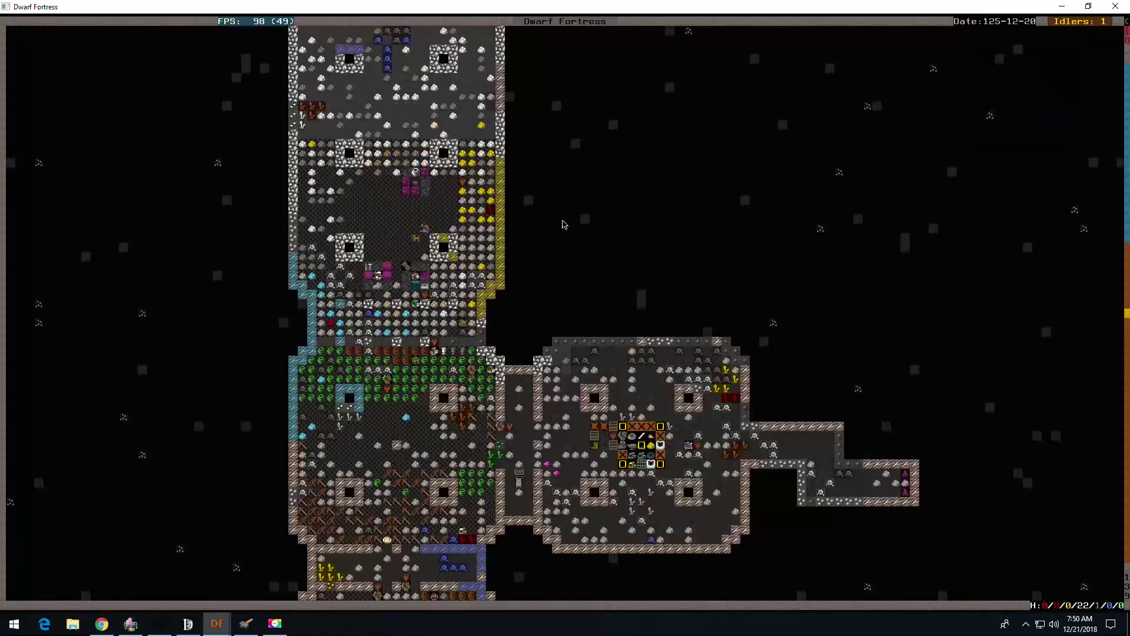
{"action": "key", "text": "Escape"}
{"action": "key", "text": "shift+comma"}
{"action": "key", "text": "shift+comma"}
{"action": "key", "text": "shift+comma"}
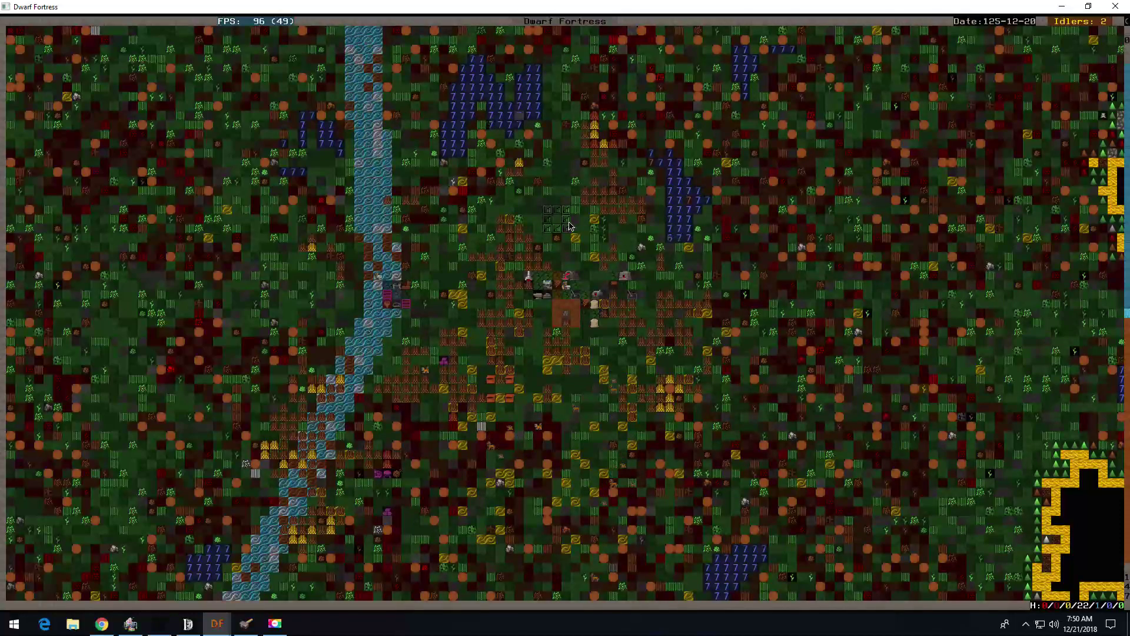
{"action": "key", "text": "shift+period"}
{"action": "key", "text": "shift+period"}
{"action": "key", "text": "shift+period"}
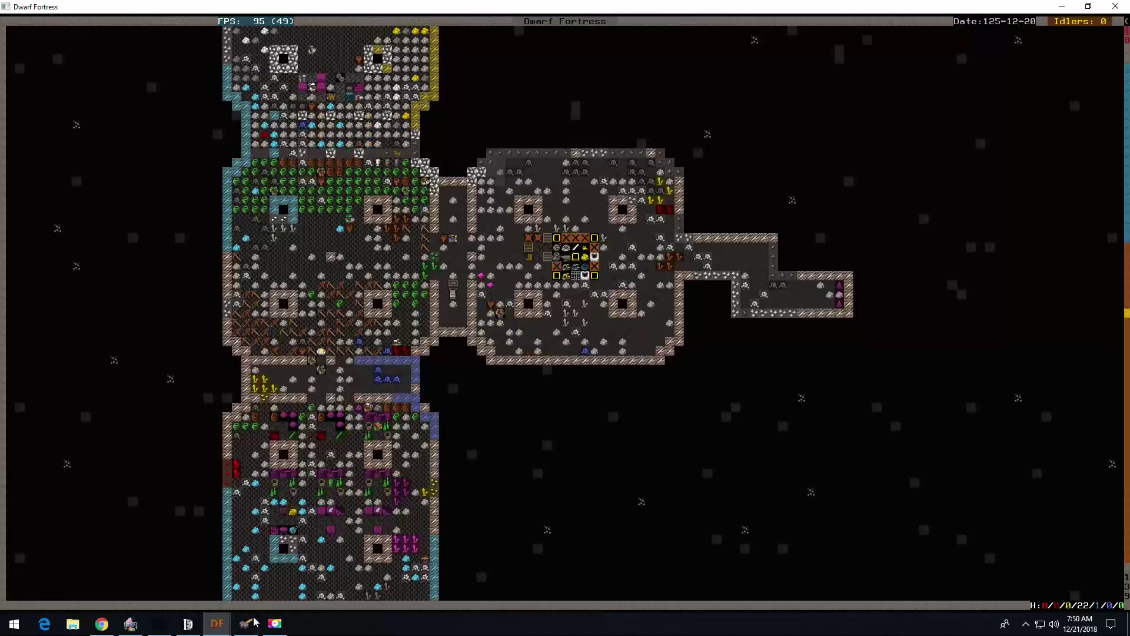
{"action": "left_click", "coordinate": [245, 624]}
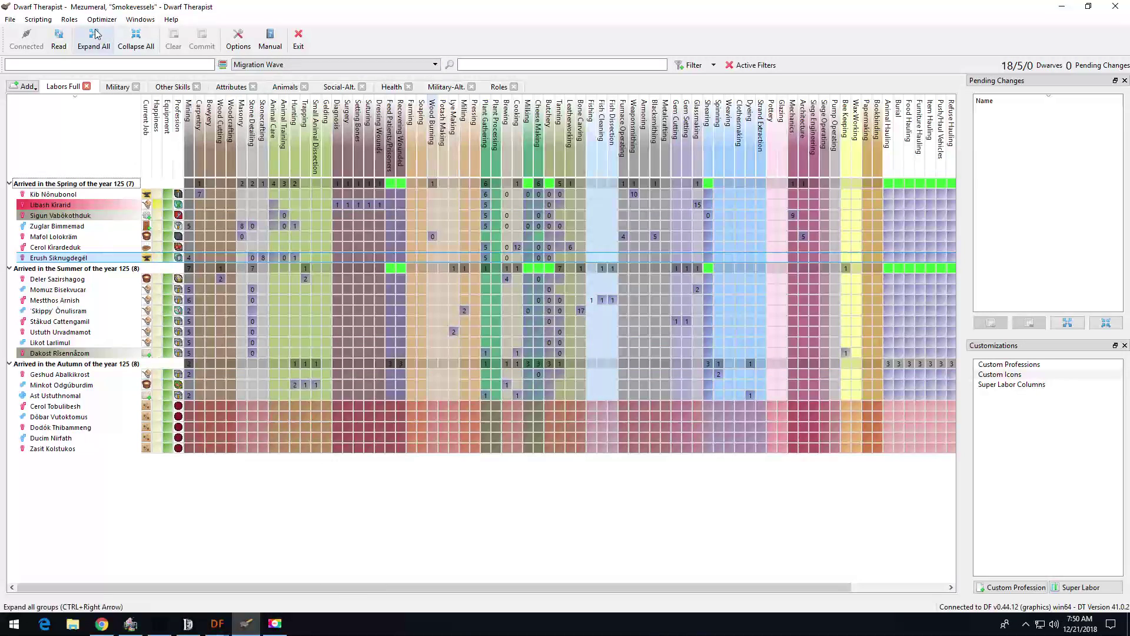
Step: Reload the dwarves' data in Dwarf Therapist and return to the paused fortress
{"action": "left_click", "coordinate": [58, 39]}
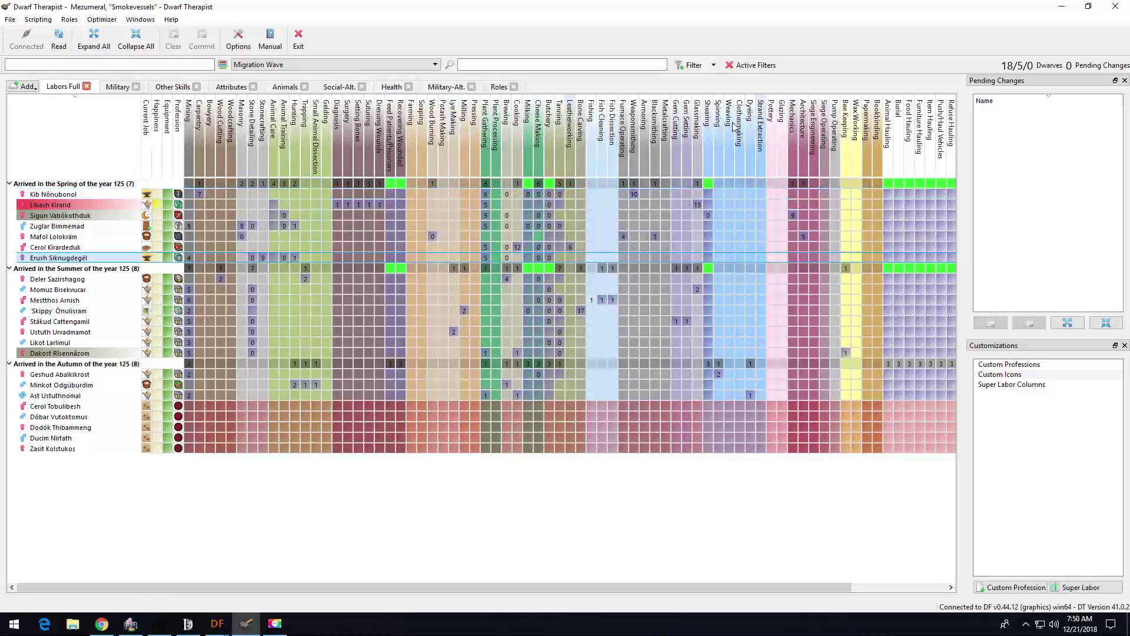
{"action": "left_click", "coordinate": [1060, 8]}
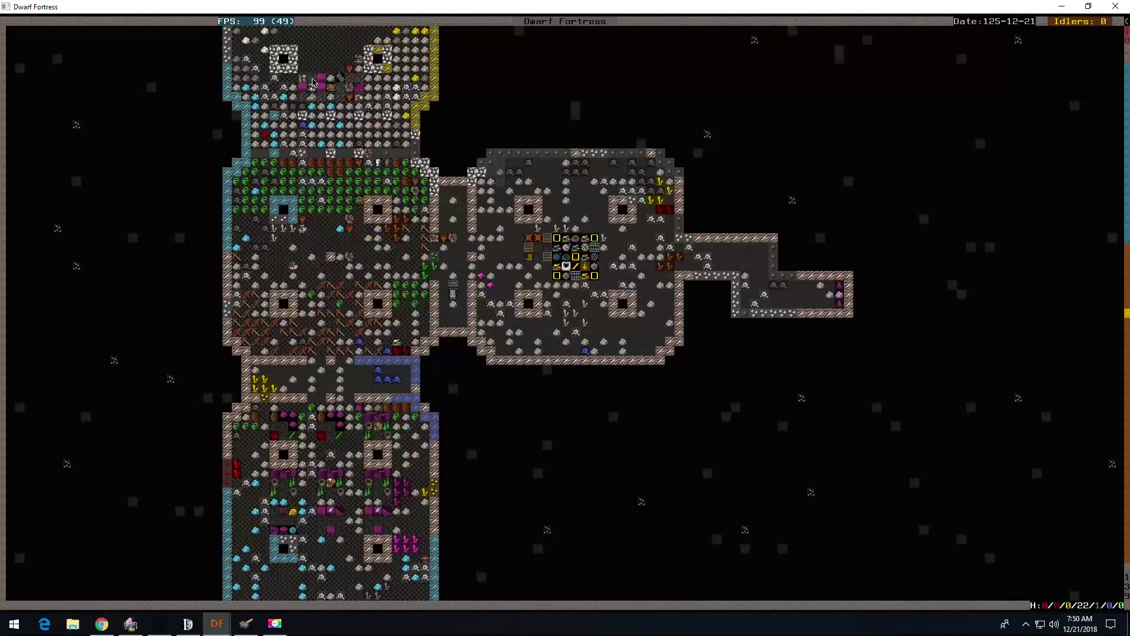
{"action": "key", "text": "q"}
Step: Add a Mica rock cabinet job at the Mason's Workshop and resume the game
{"action": "key", "text": "a"}
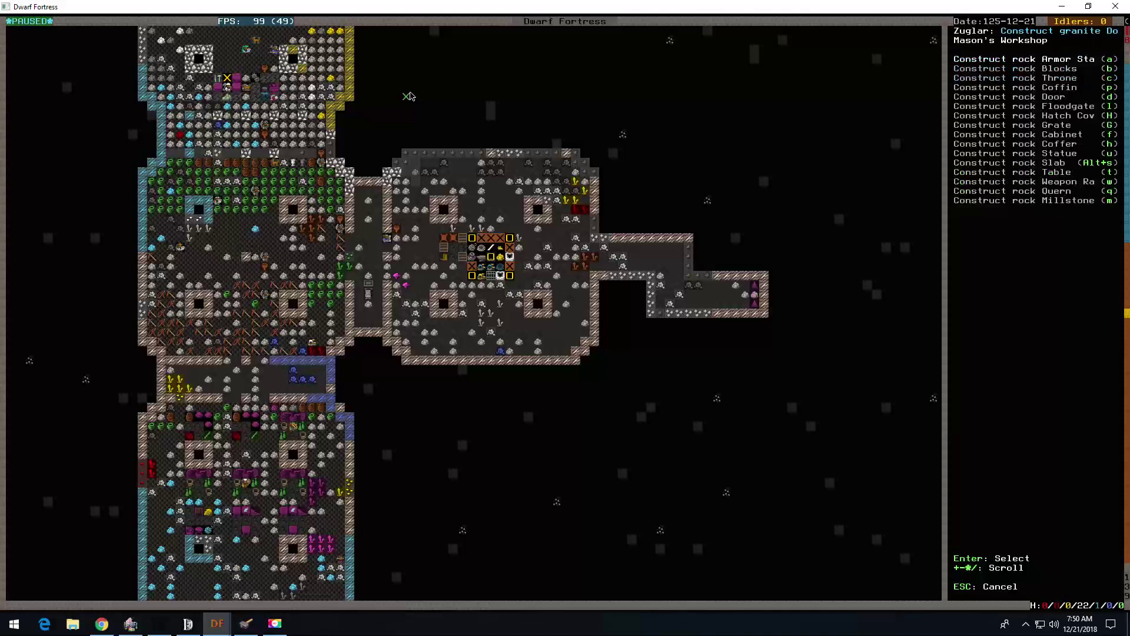
{"action": "key", "text": "Down"}
{"action": "key", "text": "Down"}
{"action": "key", "text": "Down"}
{"action": "key", "text": "Down"}
{"action": "key", "text": "Down"}
{"action": "key", "text": "Down"}
{"action": "key", "text": "Down"}
{"action": "key", "text": "Down"}
{"action": "key", "text": "Return"}
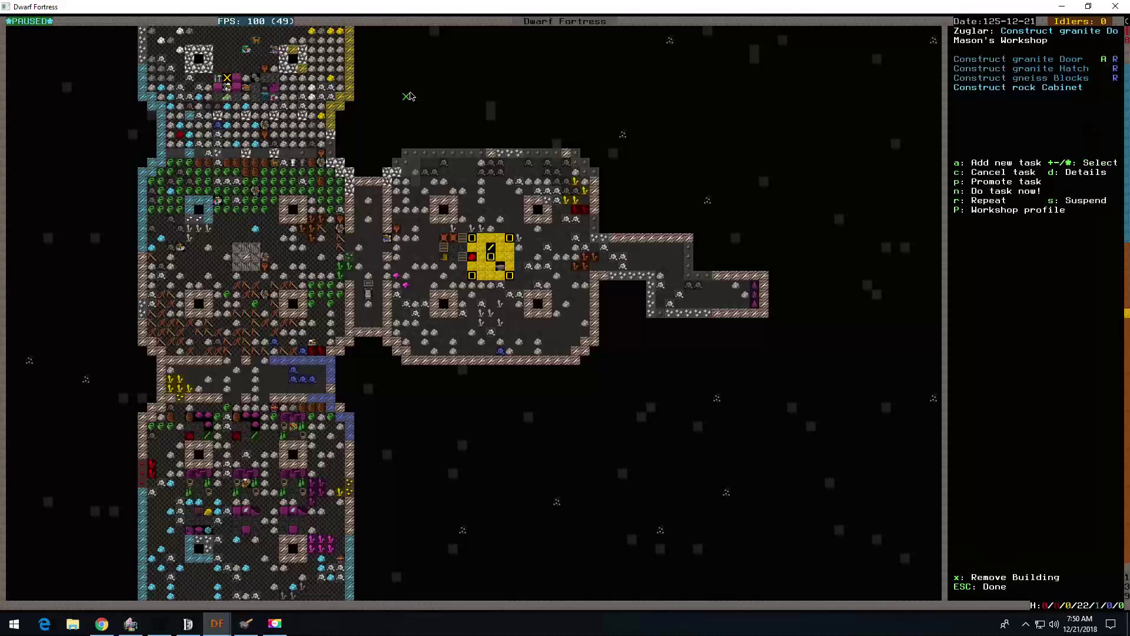
{"action": "key", "text": "d"}
{"action": "key", "text": "Down"}
{"action": "key", "text": "Down"}
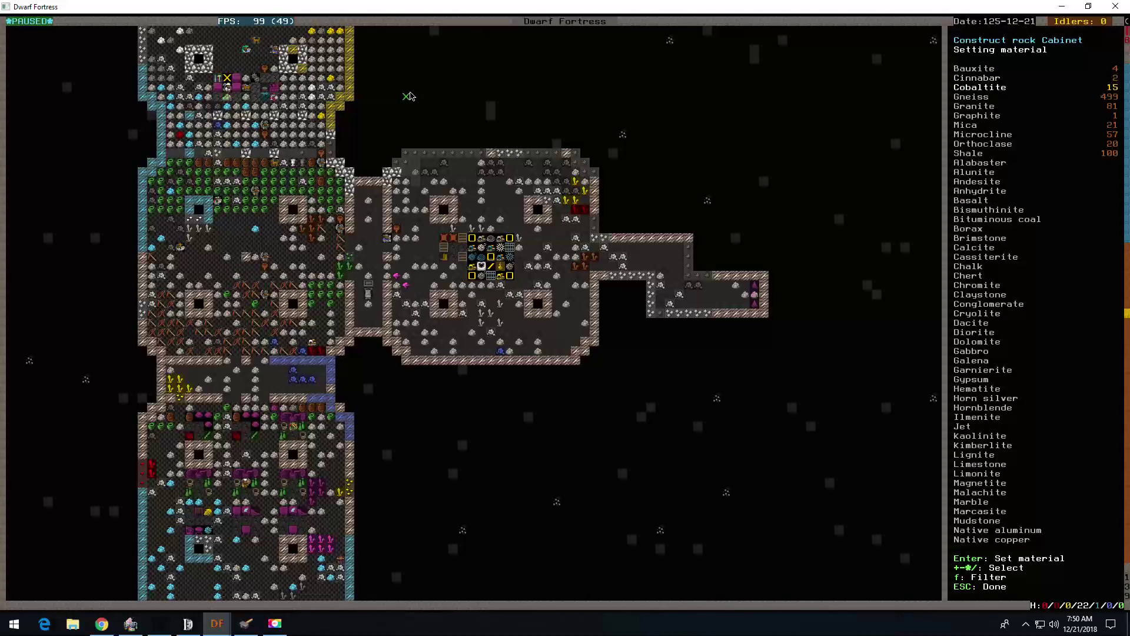
{"action": "key", "text": "Down"}
{"action": "key", "text": "Down"}
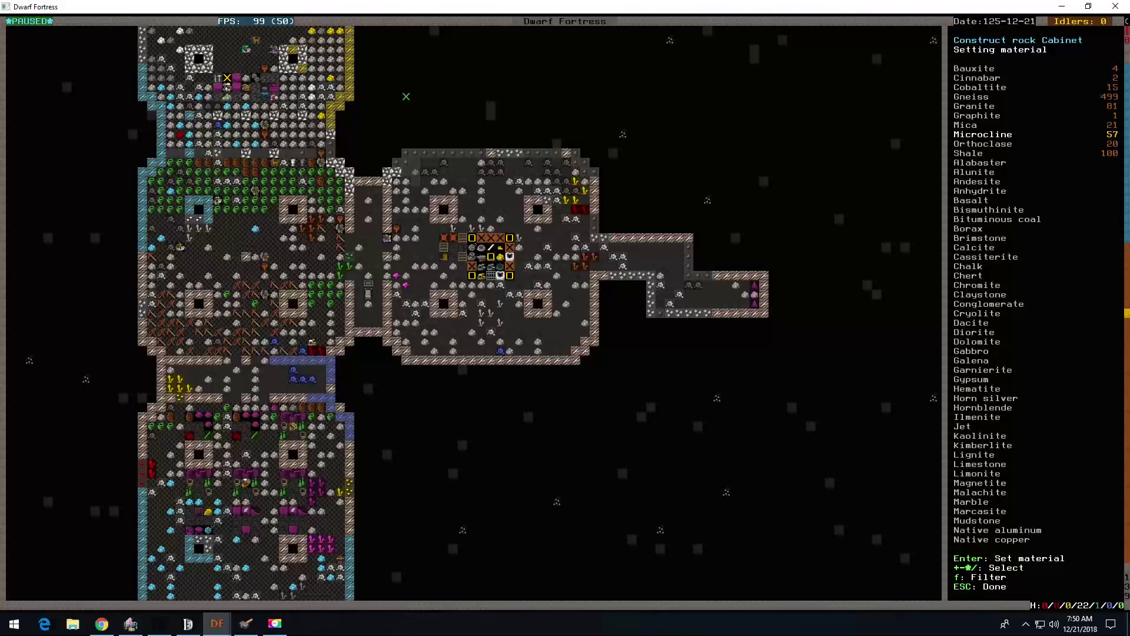
{"action": "key", "text": "Down"}
{"action": "key", "text": "Down"}
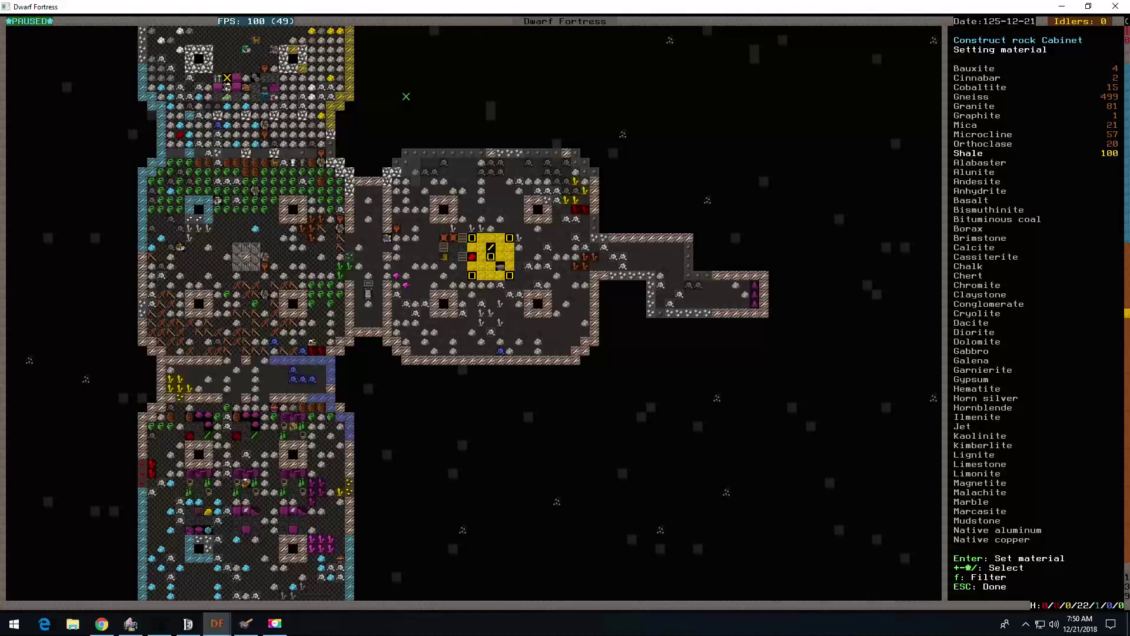
{"action": "key", "text": "Up"}
{"action": "key", "text": "Up"}
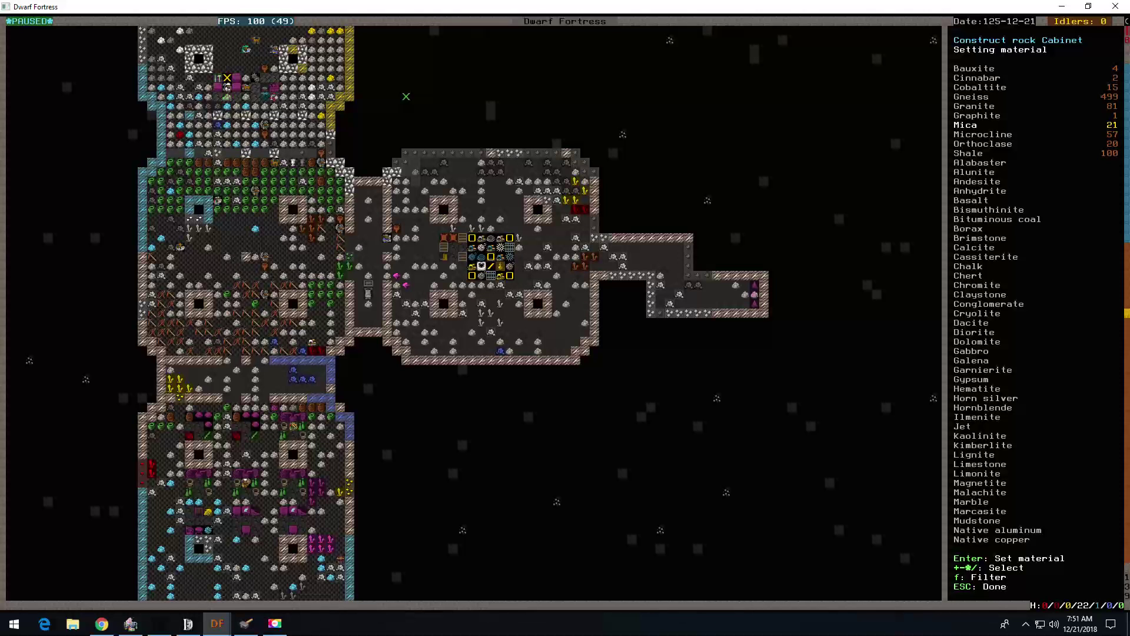
{"action": "key", "text": "Return"}
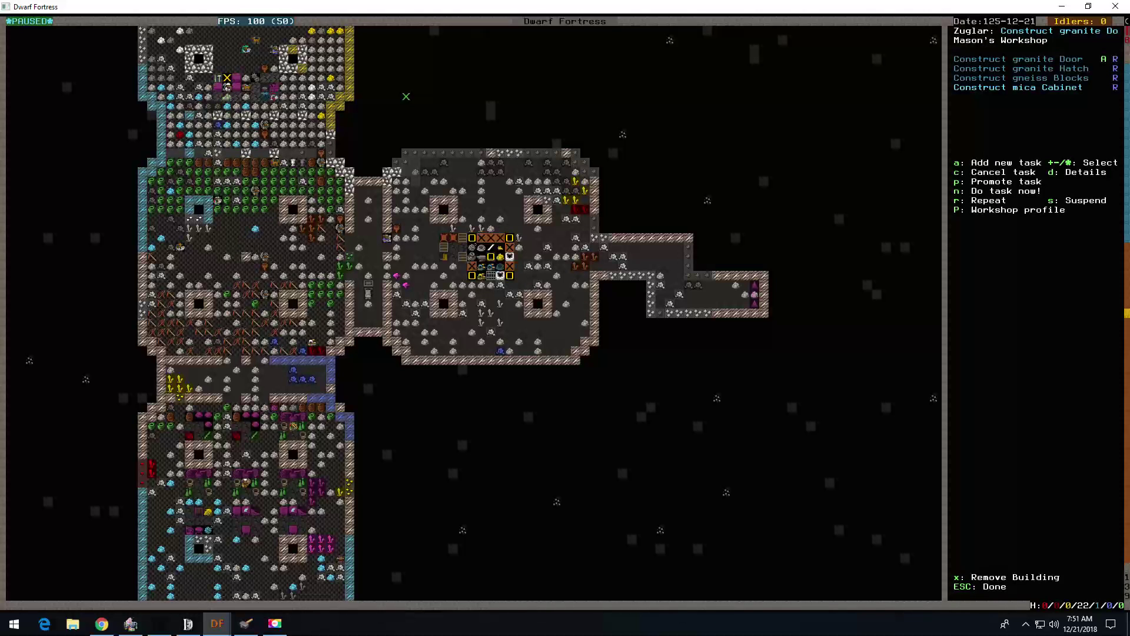
{"action": "key", "text": "Escape"}
{"action": "key", "text": "space"}
{"action": "key", "text": "shift+Up"}
{"action": "key", "text": "shift+Up"}
{"action": "key", "text": "shift+Up"}
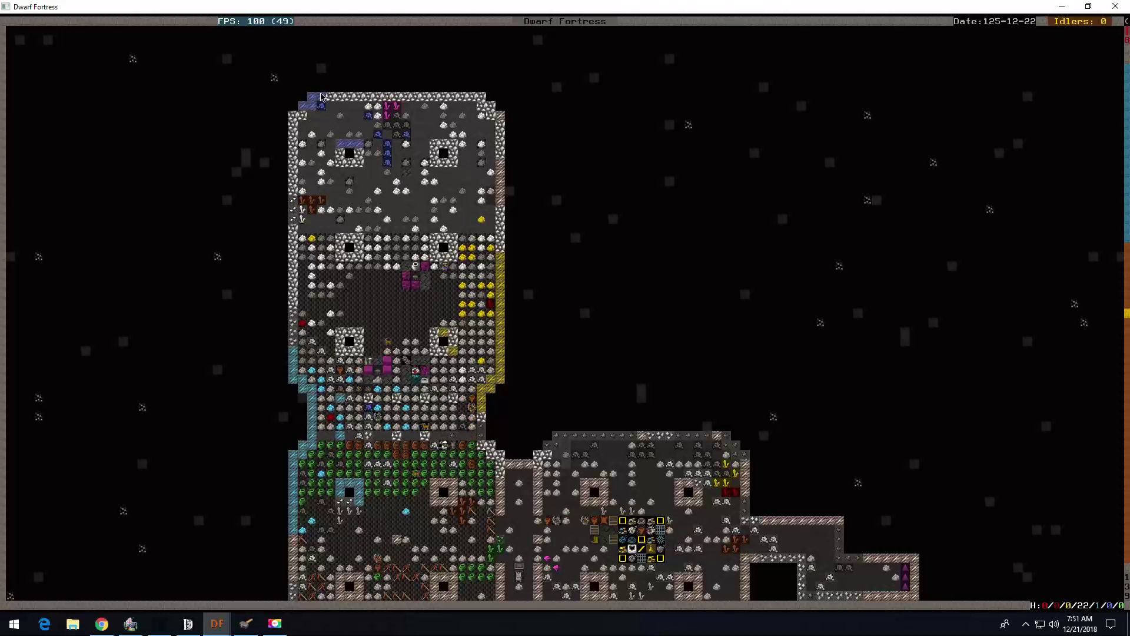
Step: Pan around the surface terrain, then return to the fortress level
{"action": "key", "text": "shift+comma"}
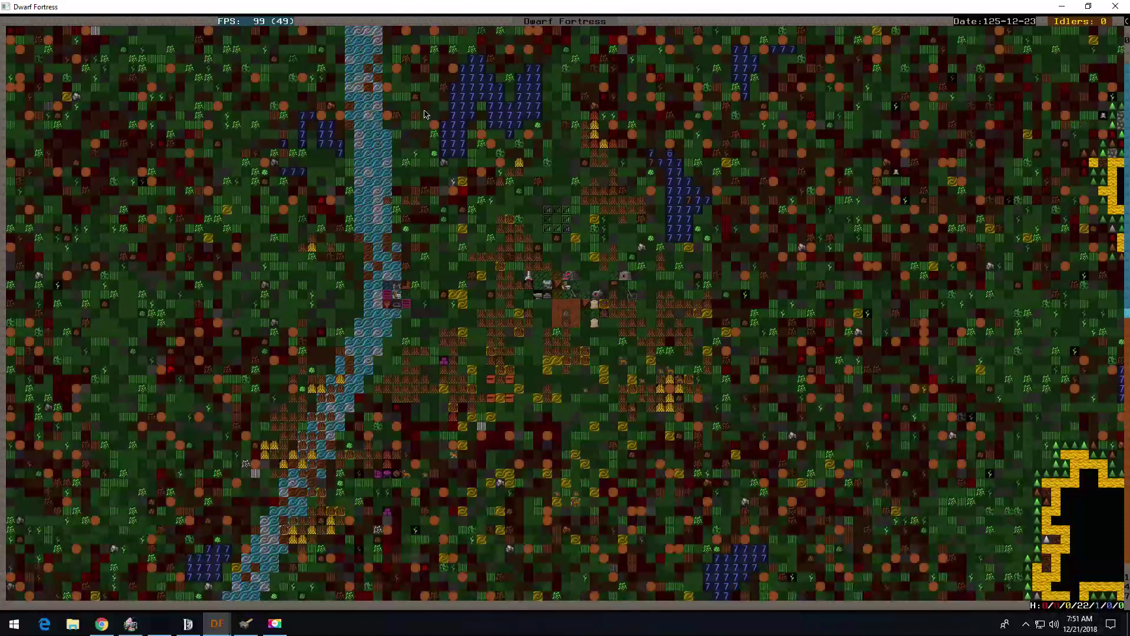
{"action": "key", "text": "shift+Right"}
{"action": "key", "text": "shift+Left"}
{"action": "key", "text": "shift+Left"}
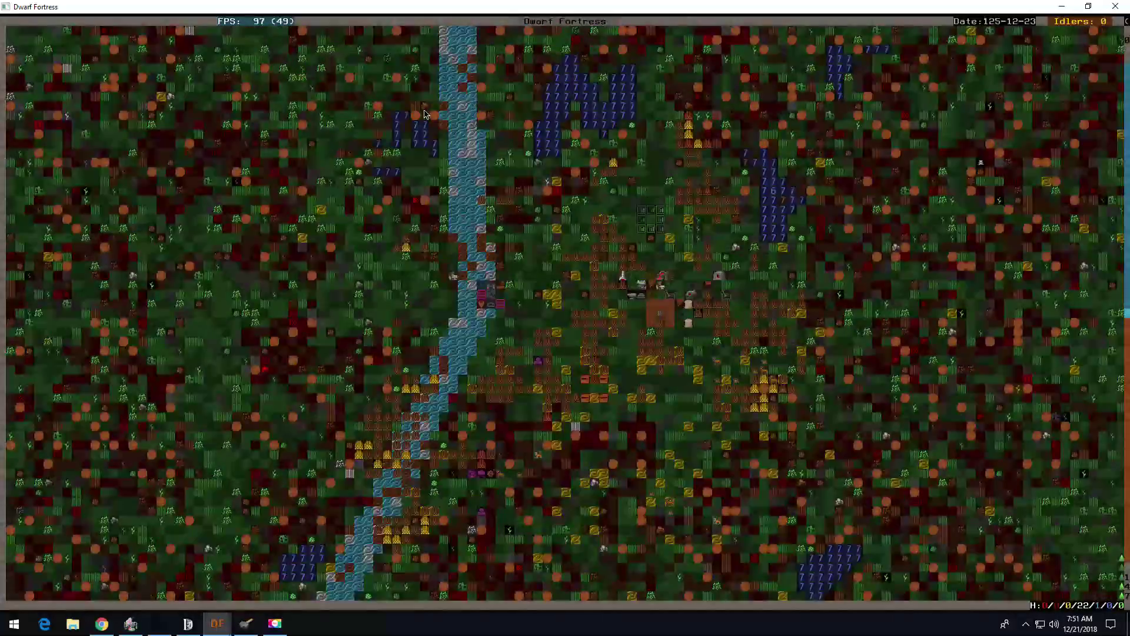
{"action": "key", "text": "shift+Down"}
{"action": "key", "text": "shift+Down"}
{"action": "key", "text": "shift+Down"}
{"action": "key", "text": "shift+Down"}
{"action": "key", "text": "shift+Down"}
{"action": "key", "text": "shift+Down"}
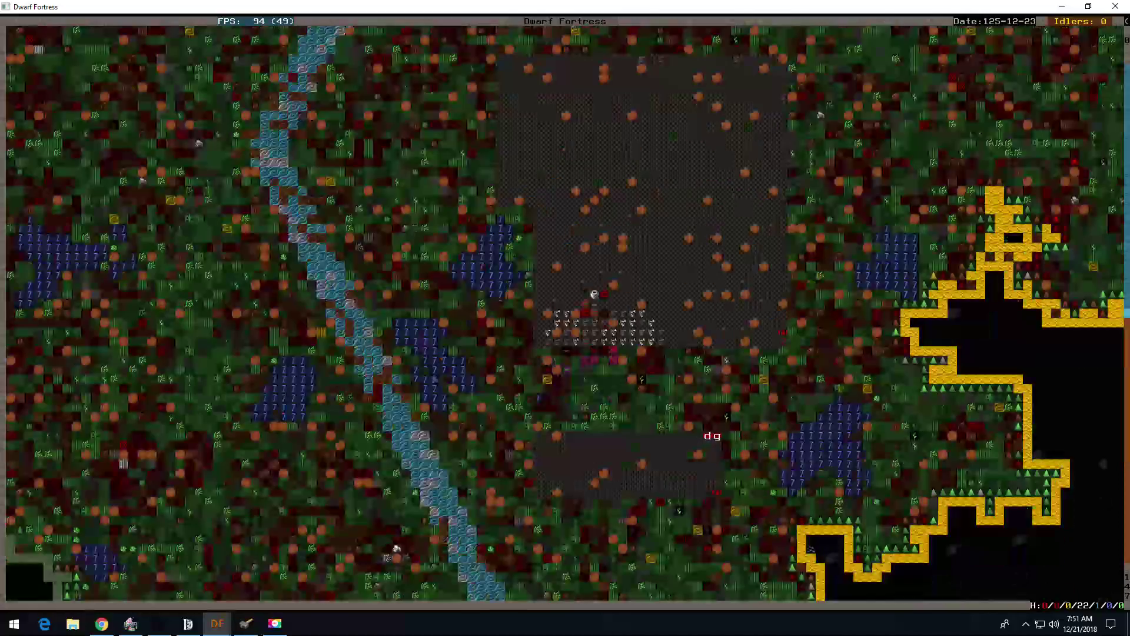
{"action": "key", "text": "shift+Left"}
{"action": "key", "text": "shift+Left"}
{"action": "key", "text": "shift+Up"}
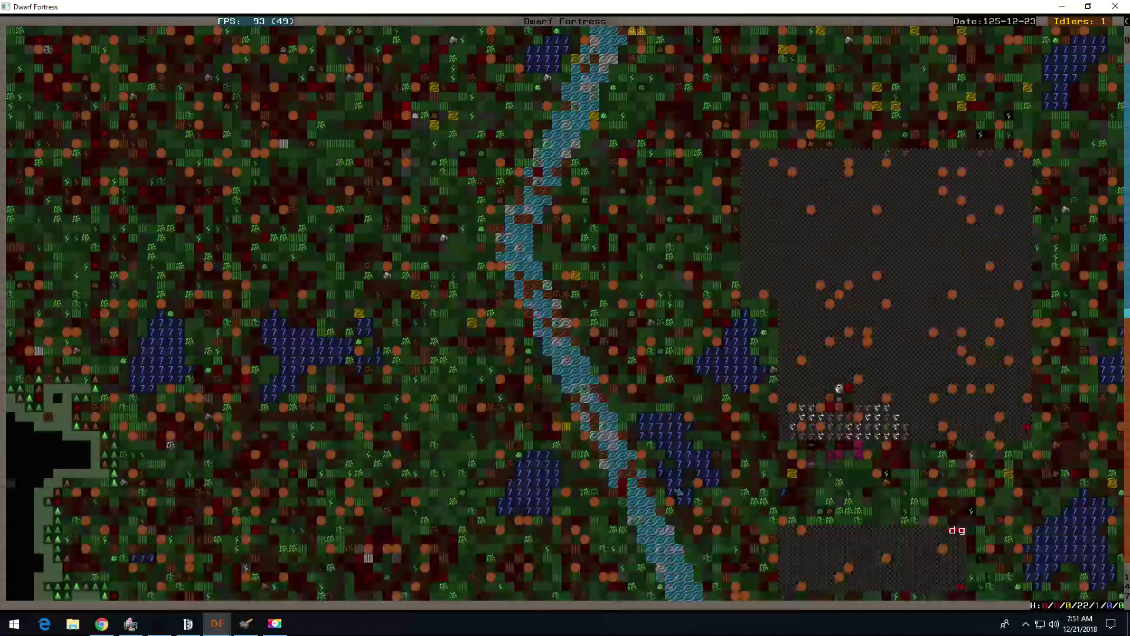
{"action": "key", "text": "shift+Up"}
{"action": "key", "text": "shift+Up"}
{"action": "key", "text": "shift+Right"}
{"action": "key", "text": "shift+Right"}
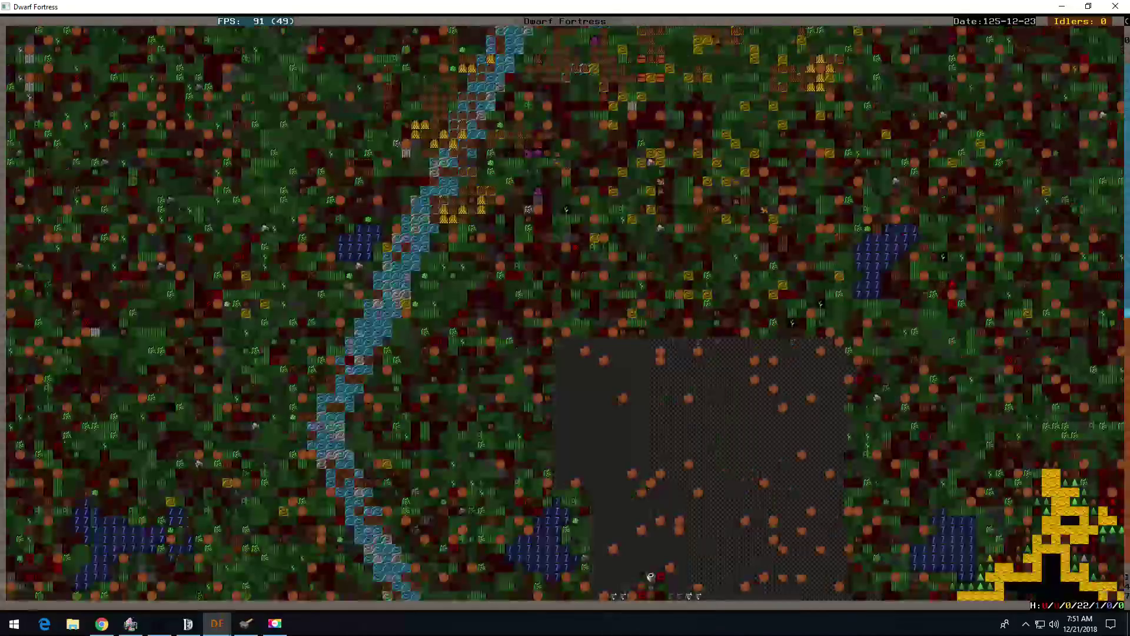
{"action": "key", "text": "shift+period"}
Step: Inspect the Mason's Workshop and scan the northern part of the fortress
{"action": "key", "text": "shift+Up"}
{"action": "key", "text": "shift+Up"}
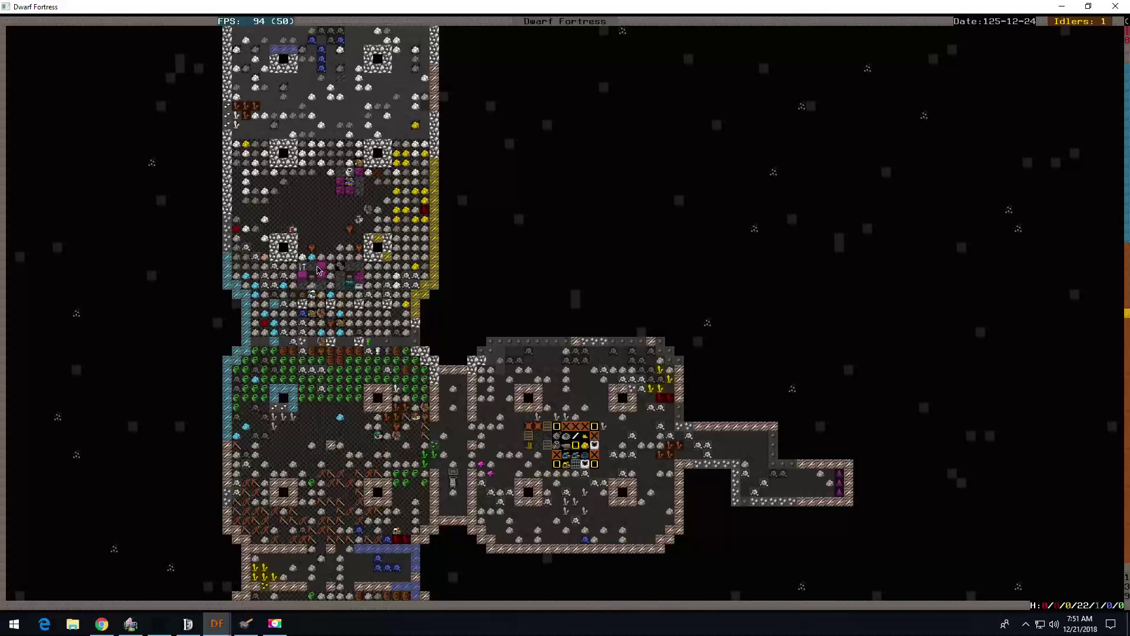
{"action": "key", "text": "q"}
{"action": "key", "text": "Escape"}
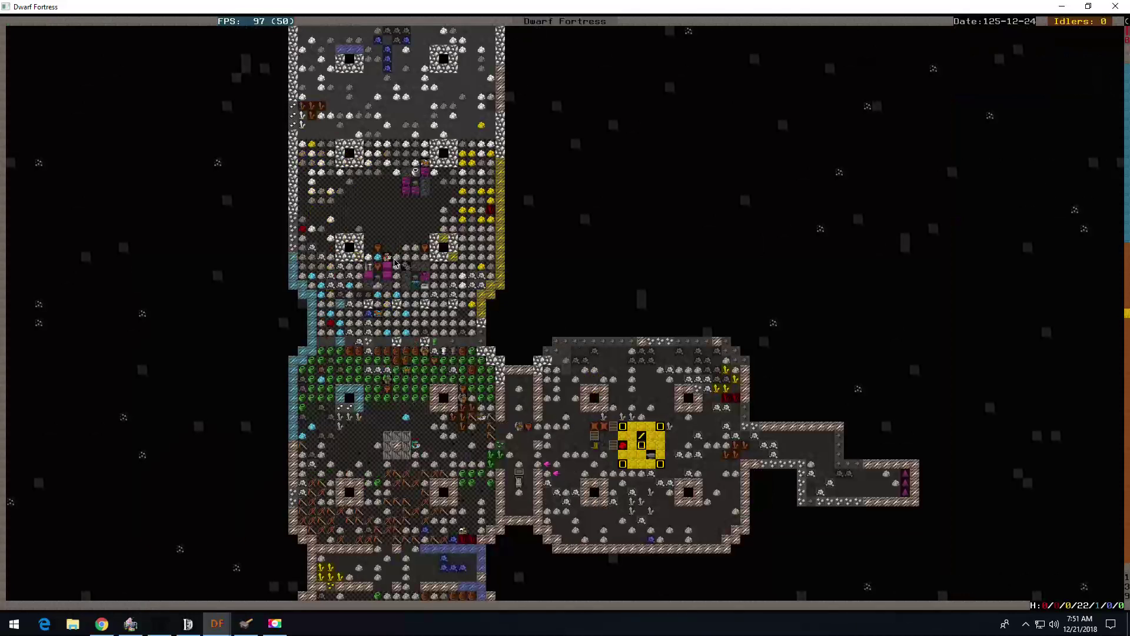
{"action": "key", "text": "shift+Up"}
{"action": "key", "text": "shift+Up"}
{"action": "key", "text": "shift+Down"}
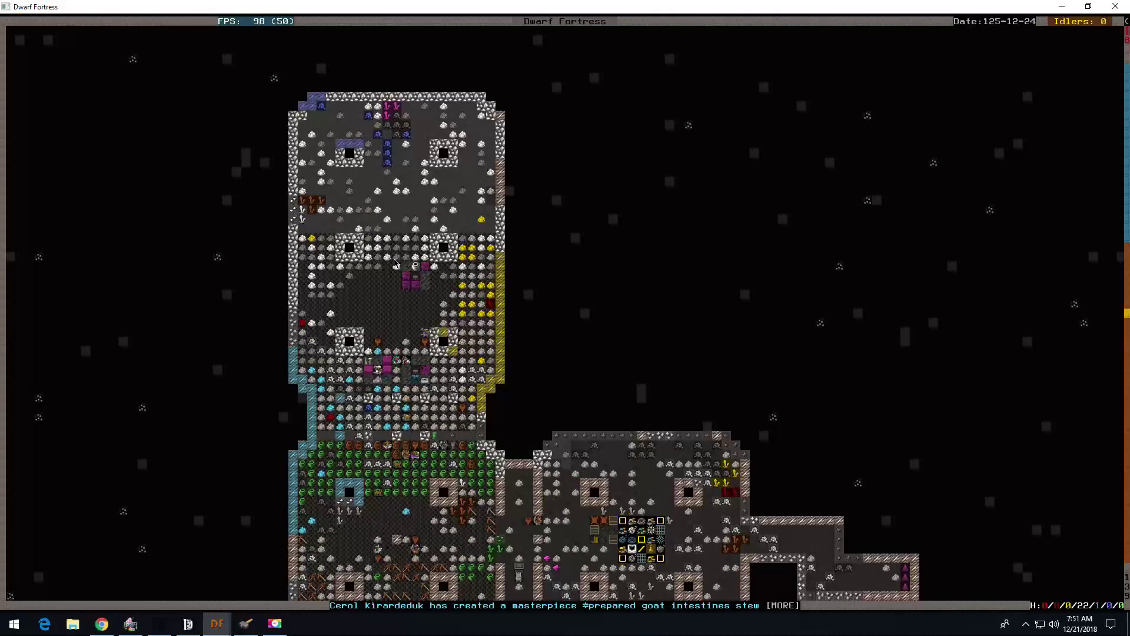
{"action": "key", "text": "shift+Down"}
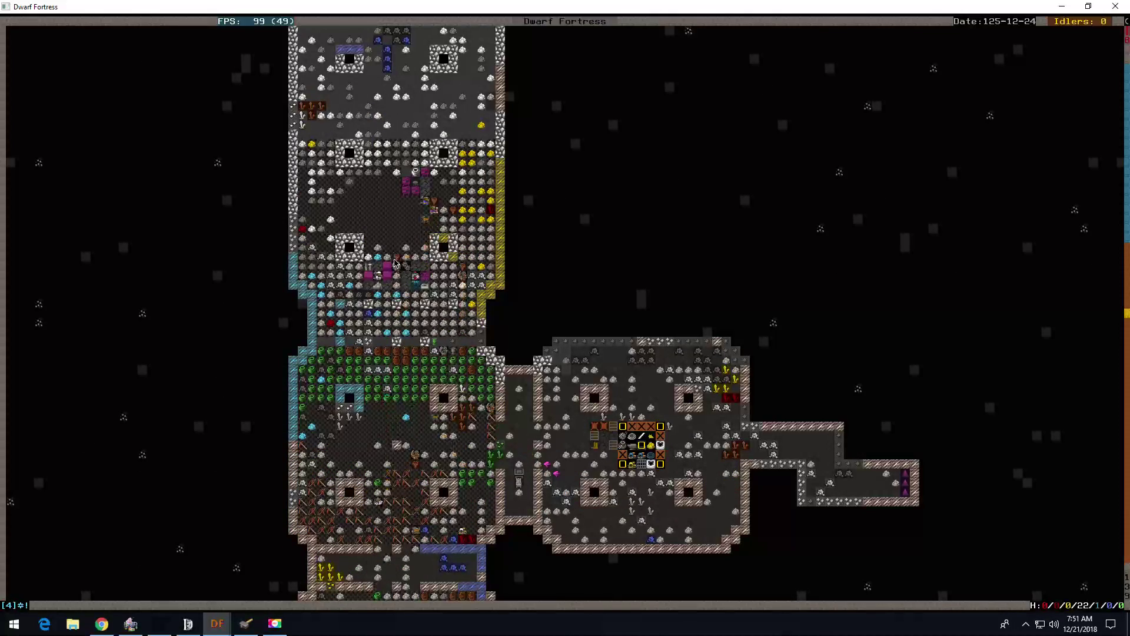
Step: Check a surface building, peek at other levels, and open the announcements log
{"action": "key", "text": "shift+comma"}
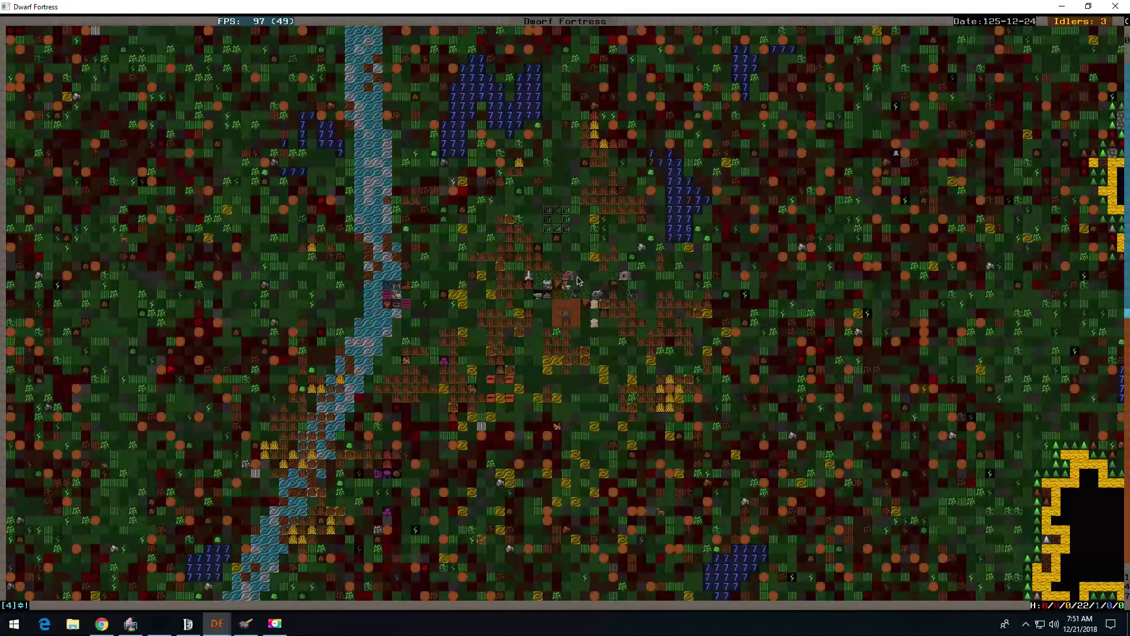
{"action": "key", "text": "q"}
{"action": "key", "text": "Escape"}
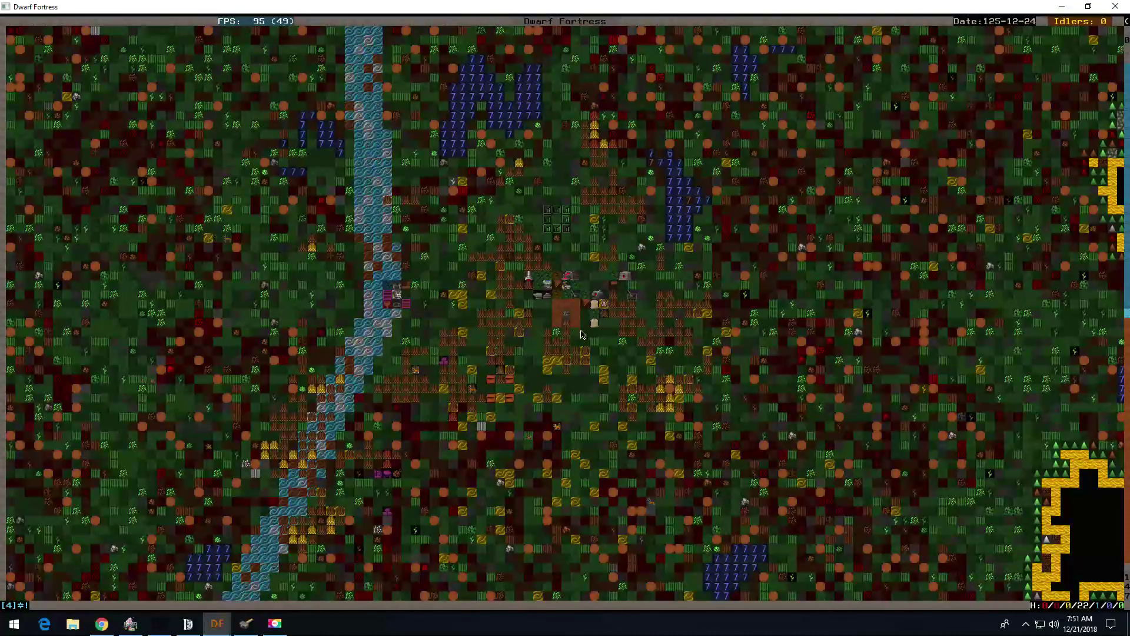
{"action": "key", "text": "shift+comma"}
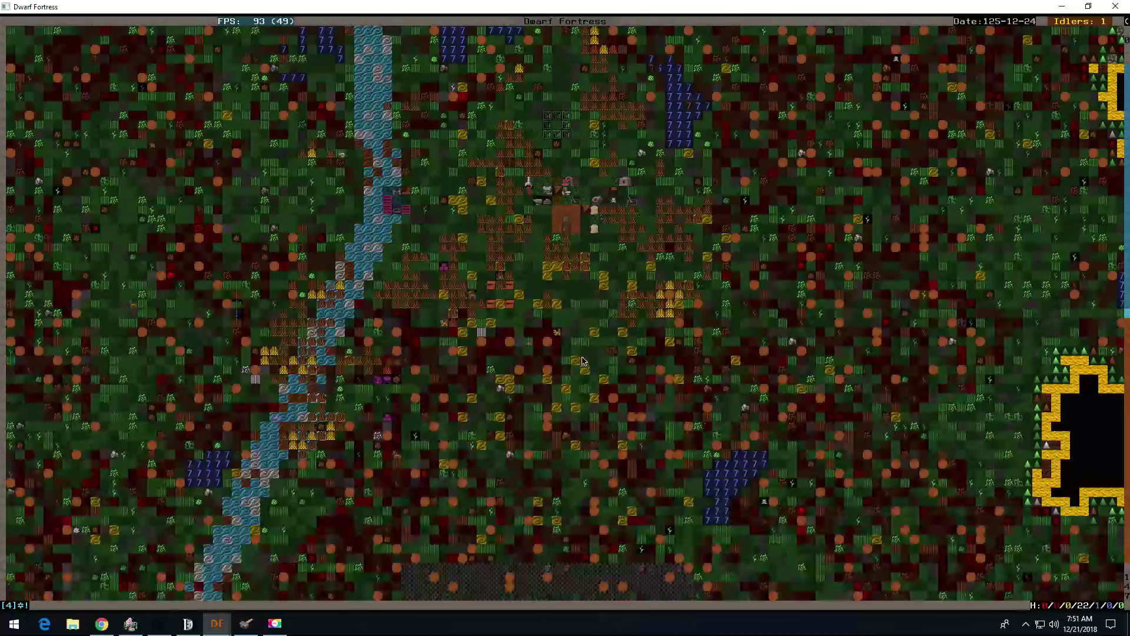
{"action": "key", "text": "shift+comma"}
{"action": "key", "text": "shift+period"}
{"action": "key", "text": "shift+period"}
{"action": "key", "text": "a"}
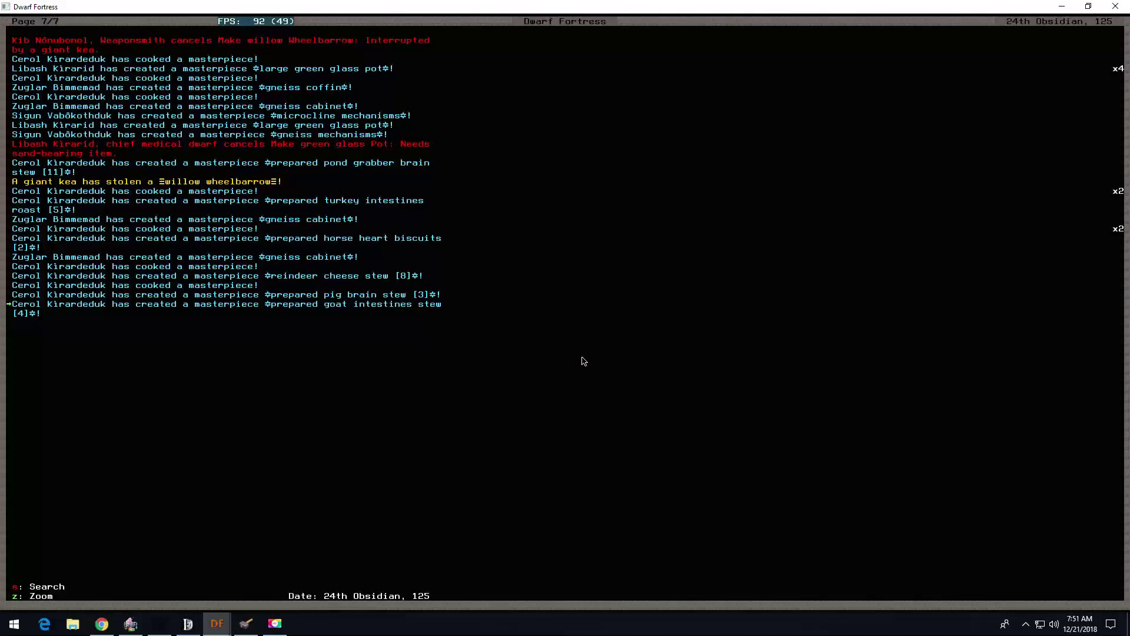
Step: Close the announcements, centre the surface map on the fort, and glance at the units list
{"action": "key", "text": "Escape"}
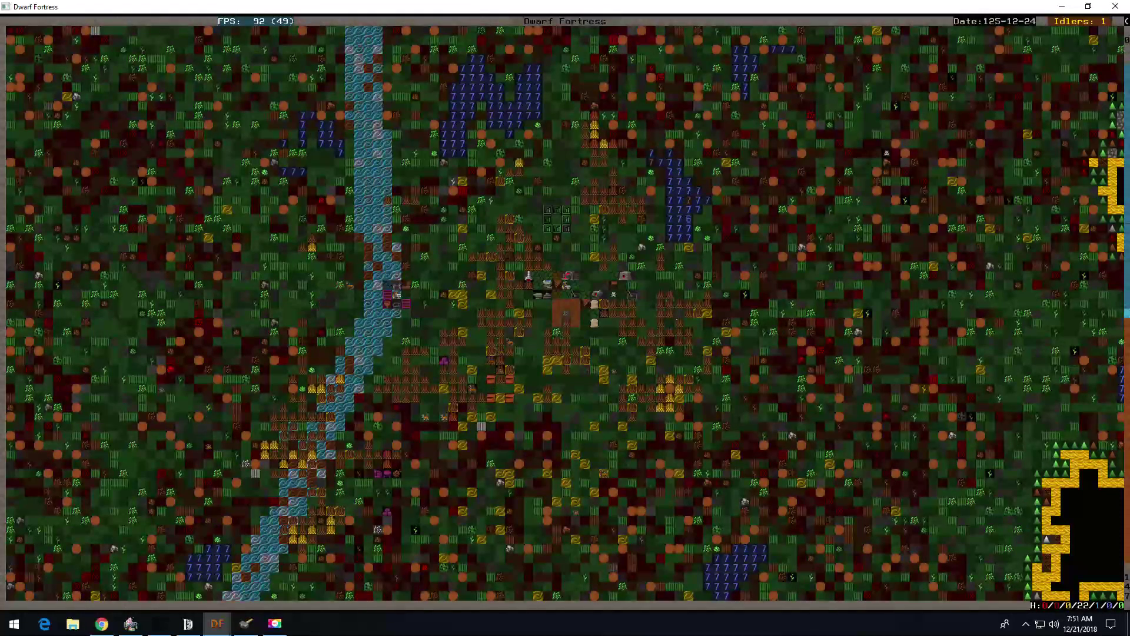
{"action": "key", "text": "shift+Left"}
{"action": "key", "text": "shift+Left"}
{"action": "key", "text": "shift+Down"}
{"action": "key", "text": "shift+Down"}
{"action": "key", "text": "shift+Right"}
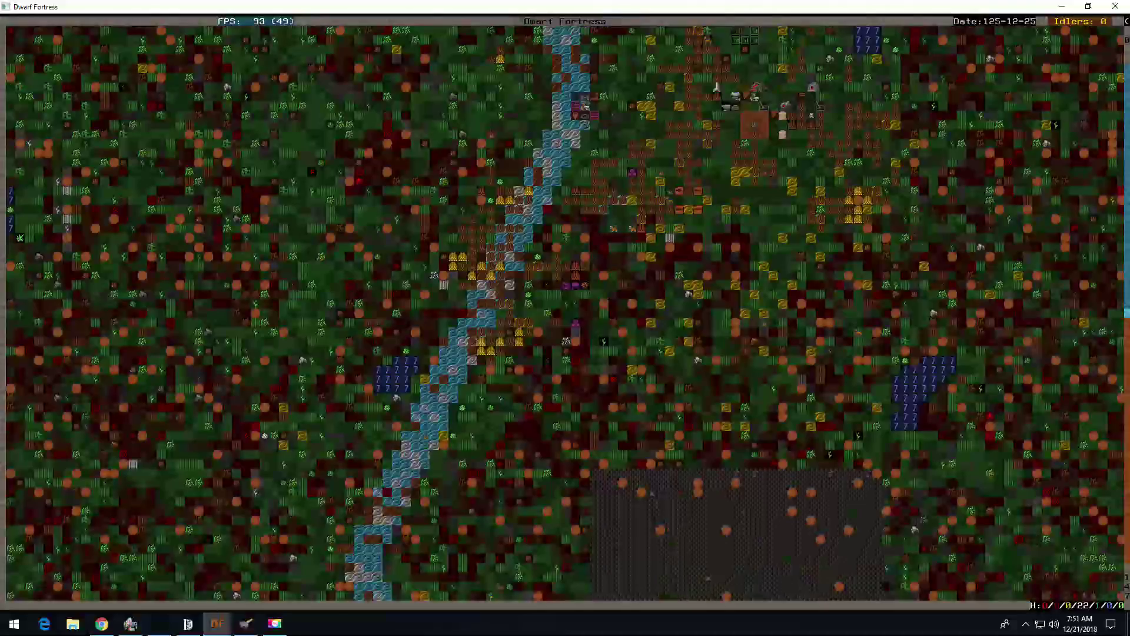
{"action": "key", "text": "shift+Right"}
{"action": "key", "text": "shift+Up"}
{"action": "key", "text": "shift+Up"}
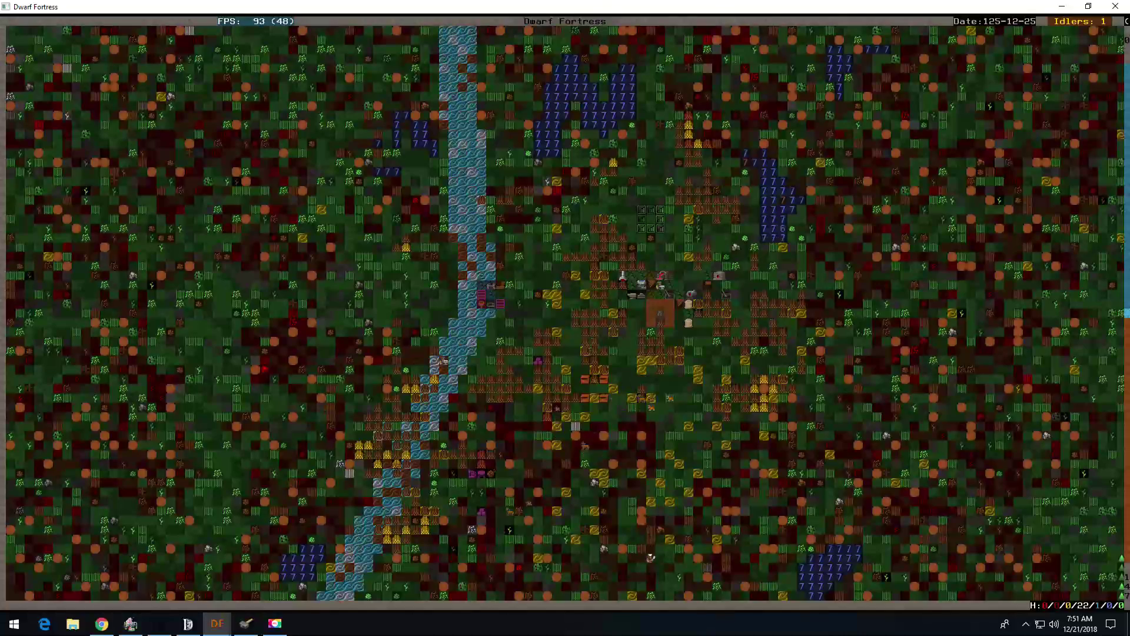
{"action": "key", "text": "u"}
{"action": "key", "text": "Escape"}
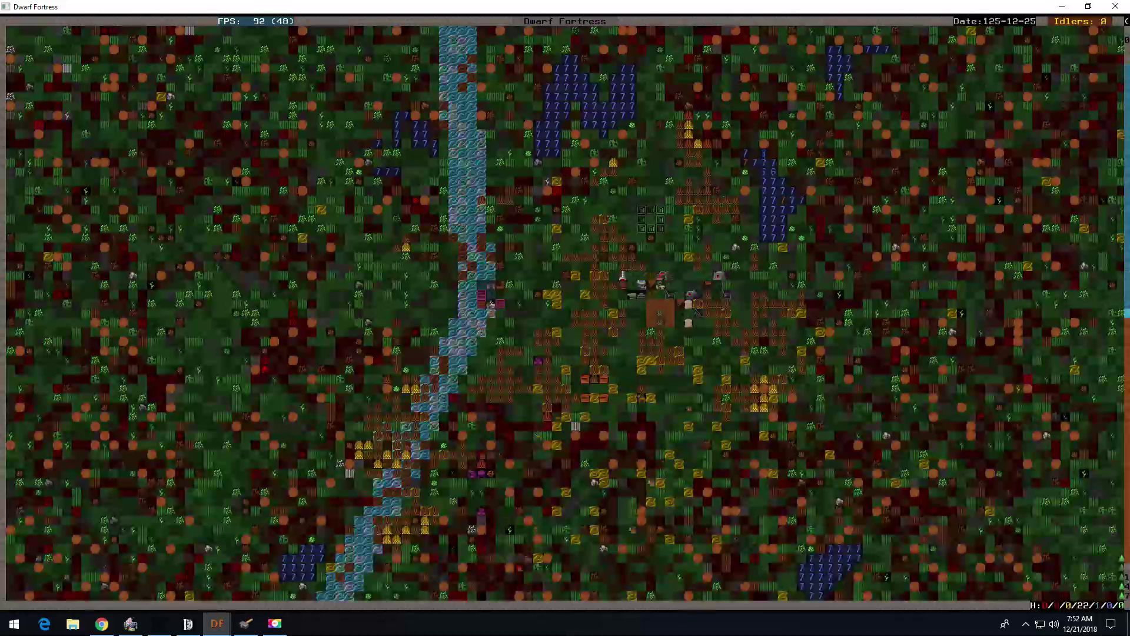
Step: Descend to the underground fortress and pan over its main hall
{"action": "key", "text": "shift+period"}
{"action": "key", "text": "shift+period"}
{"action": "key", "text": "shift+Up"}
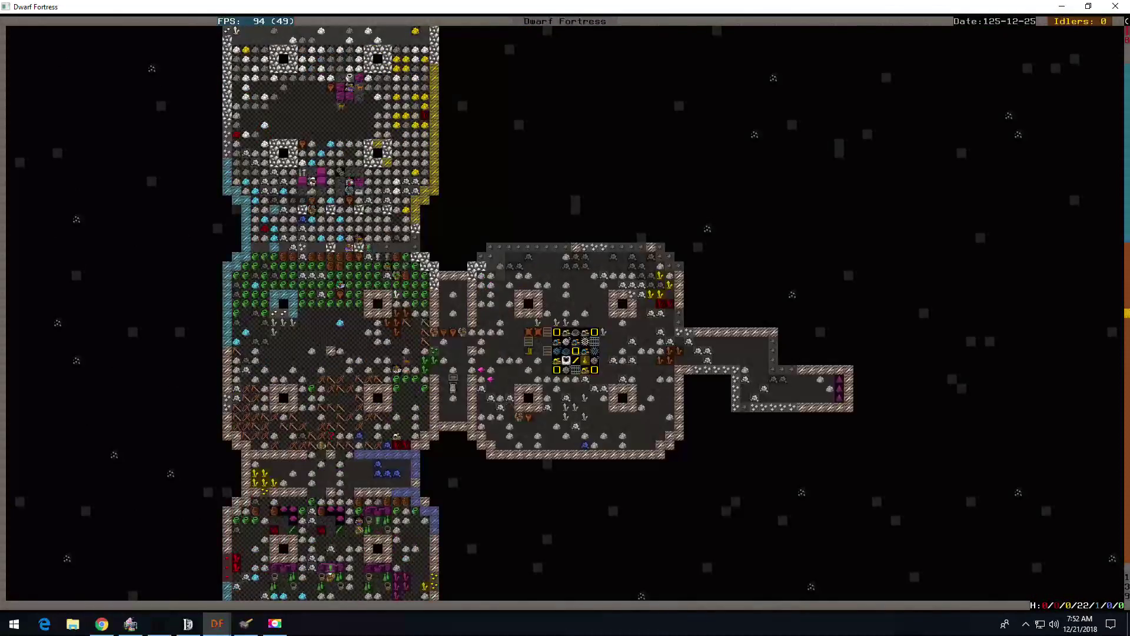
{"action": "key", "text": "shift+Up"}
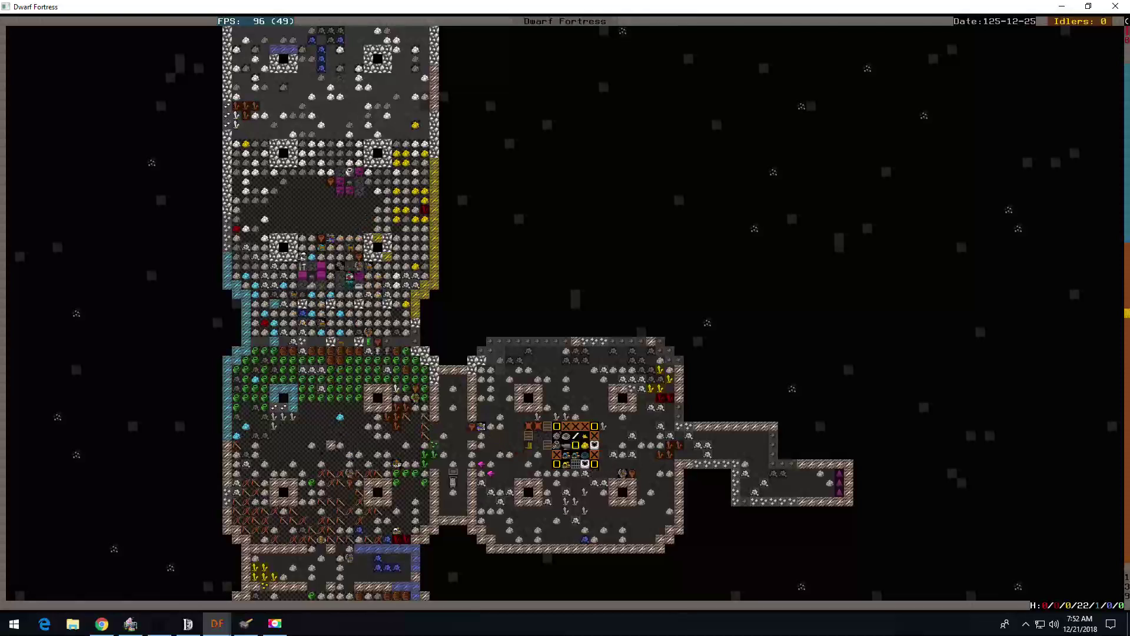
{"action": "key", "text": "shift+Down"}
{"action": "key", "text": "shift+Down"}
{"action": "key", "text": "shift+Down"}
{"action": "key", "text": "shift+Down"}
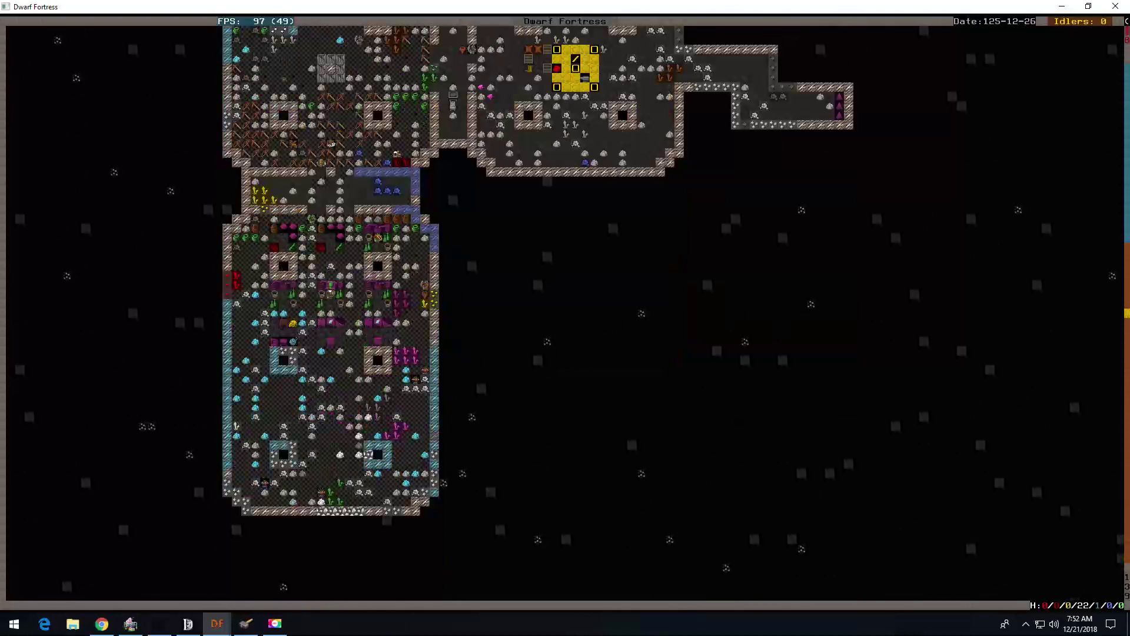
{"action": "key", "text": "shift+Up"}
{"action": "key", "text": "shift+Up"}
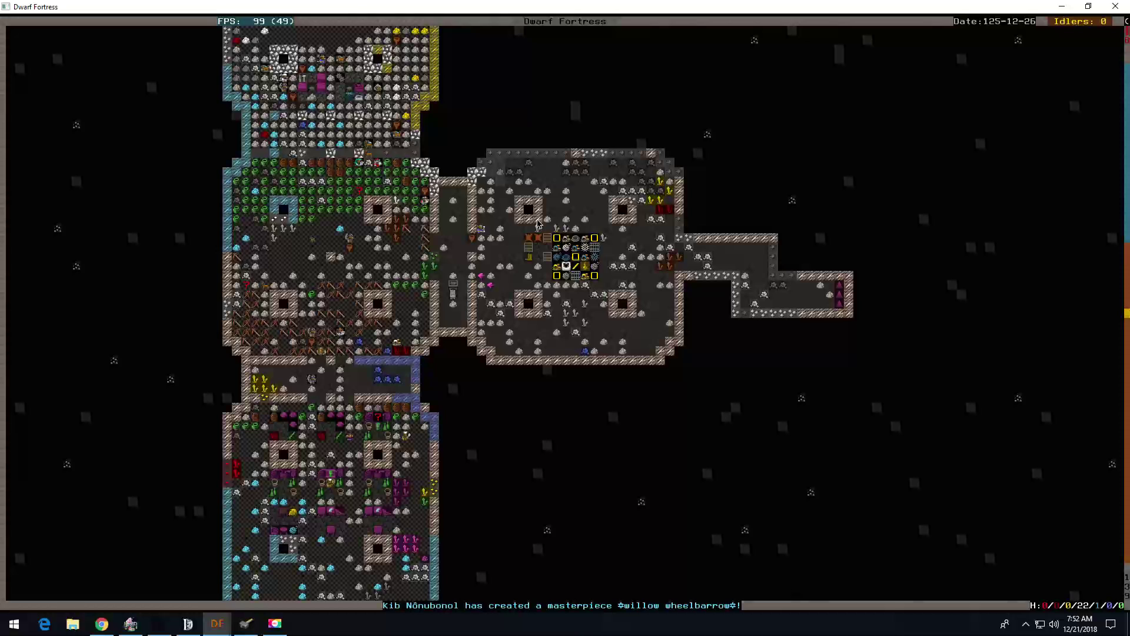
Step: Inspect the masterpiece willow wheelbarrow and review the announcements log
{"action": "key", "text": "k"}
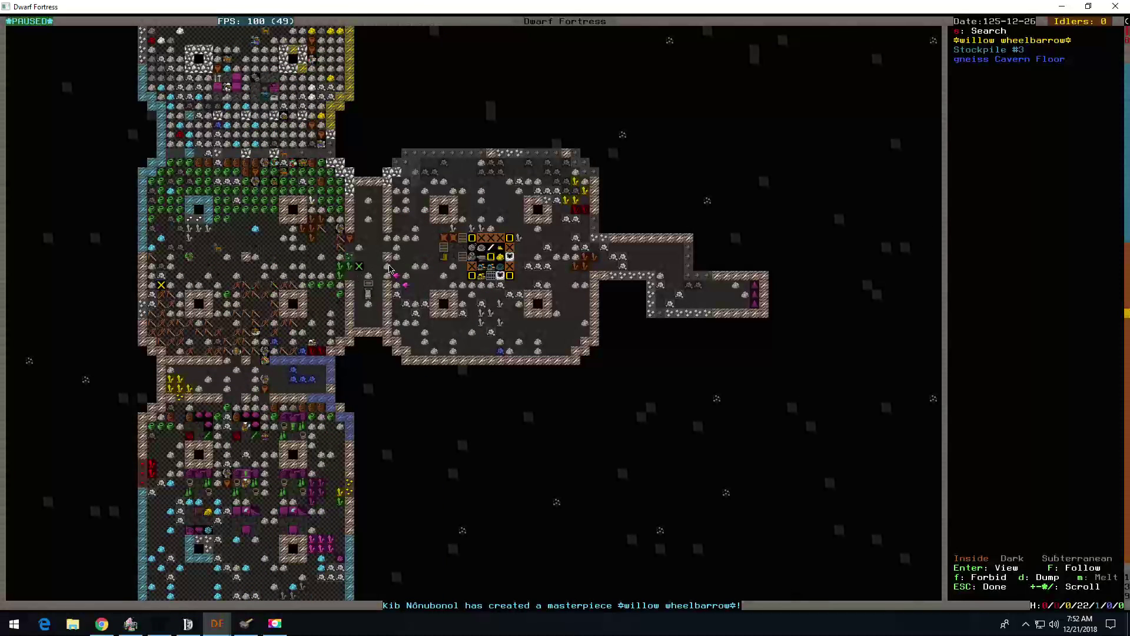
{"action": "key", "text": "Escape"}
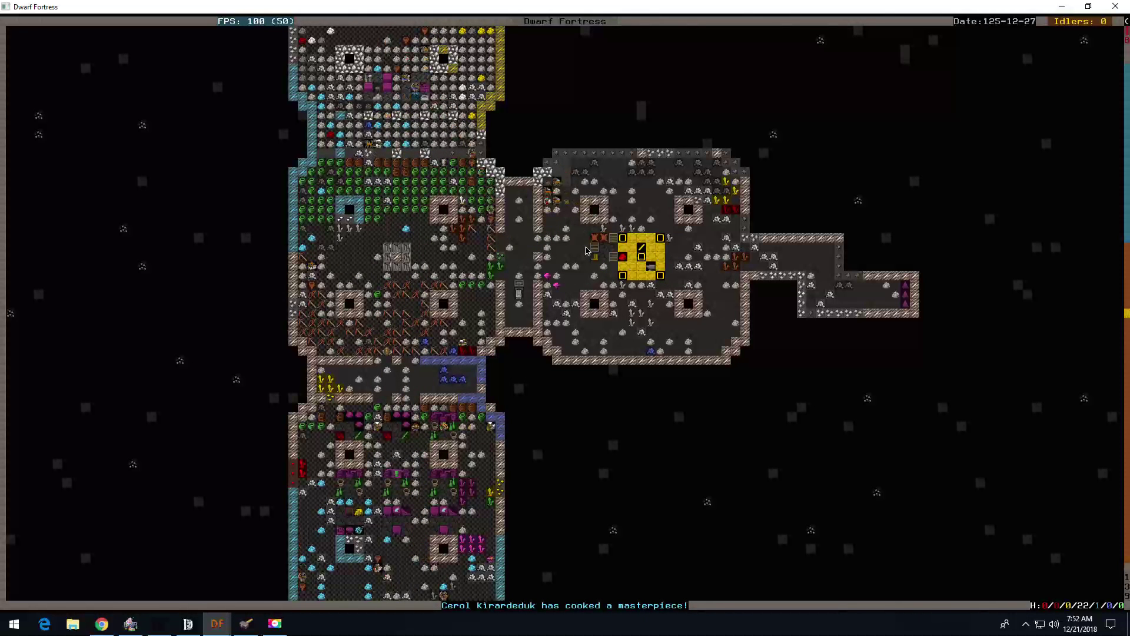
{"action": "key", "text": "a"}
{"action": "key", "text": "Escape"}
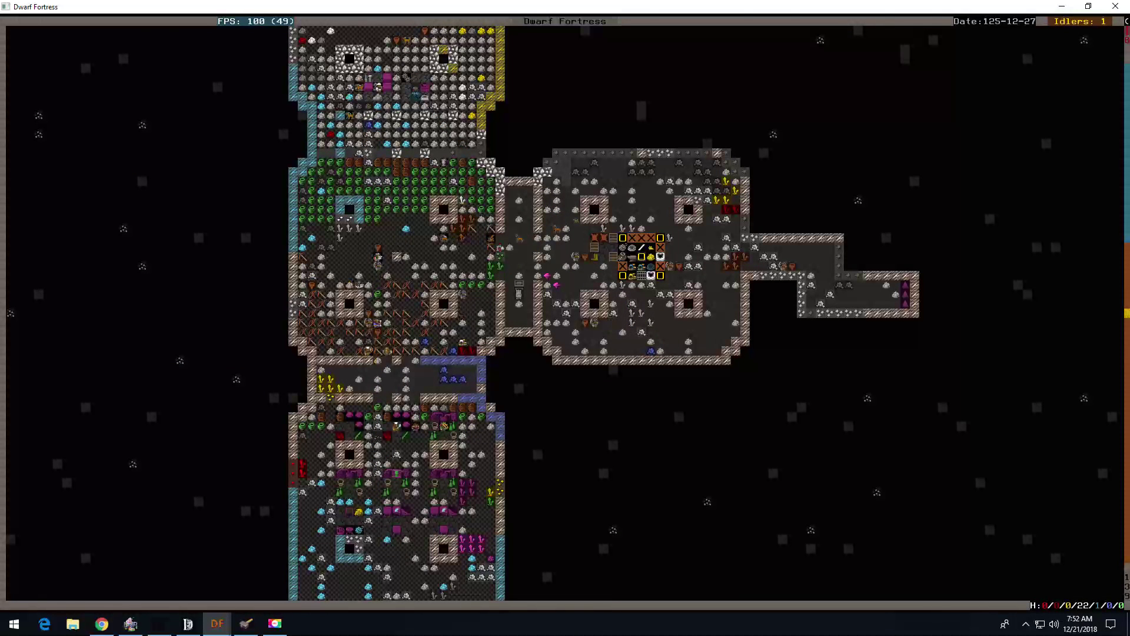
Step: Return to the surface level with the view panned east toward the cavern edge
{"action": "key", "text": "shift+Up"}
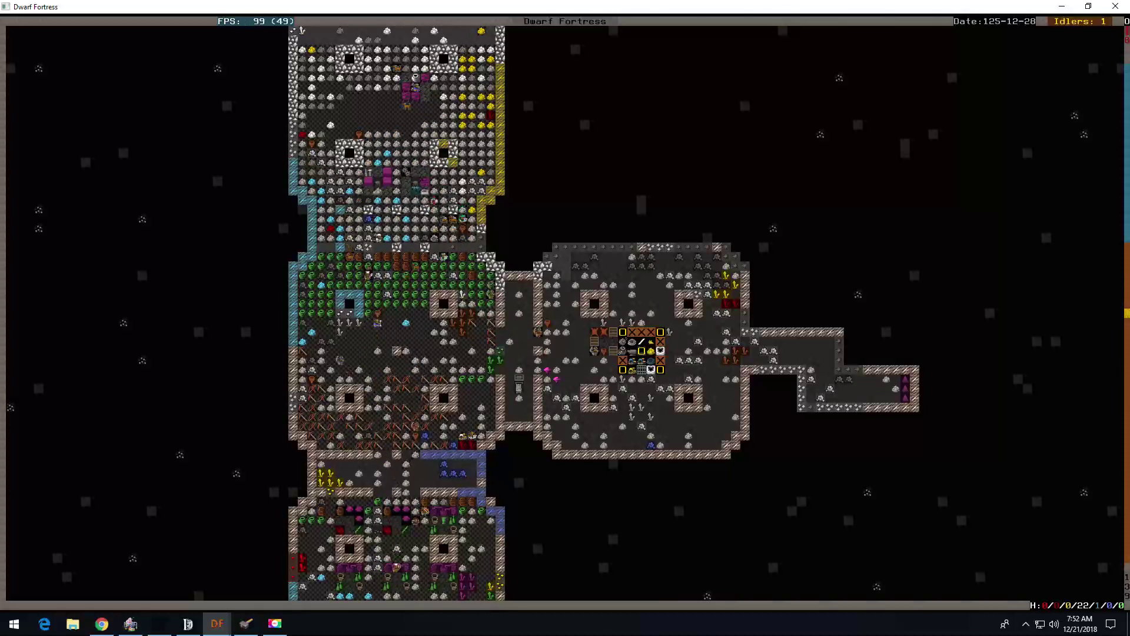
{"action": "key", "text": "shift+comma"}
{"action": "key", "text": "shift+Right"}
{"action": "key", "text": "shift+Right"}
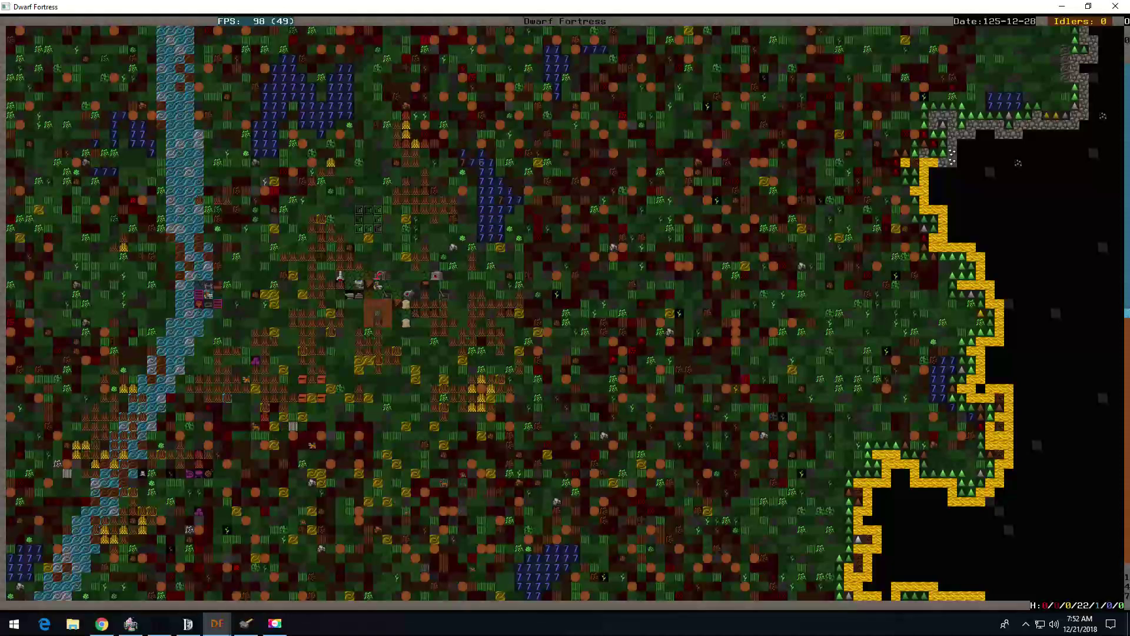
{"action": "key", "text": "b"}
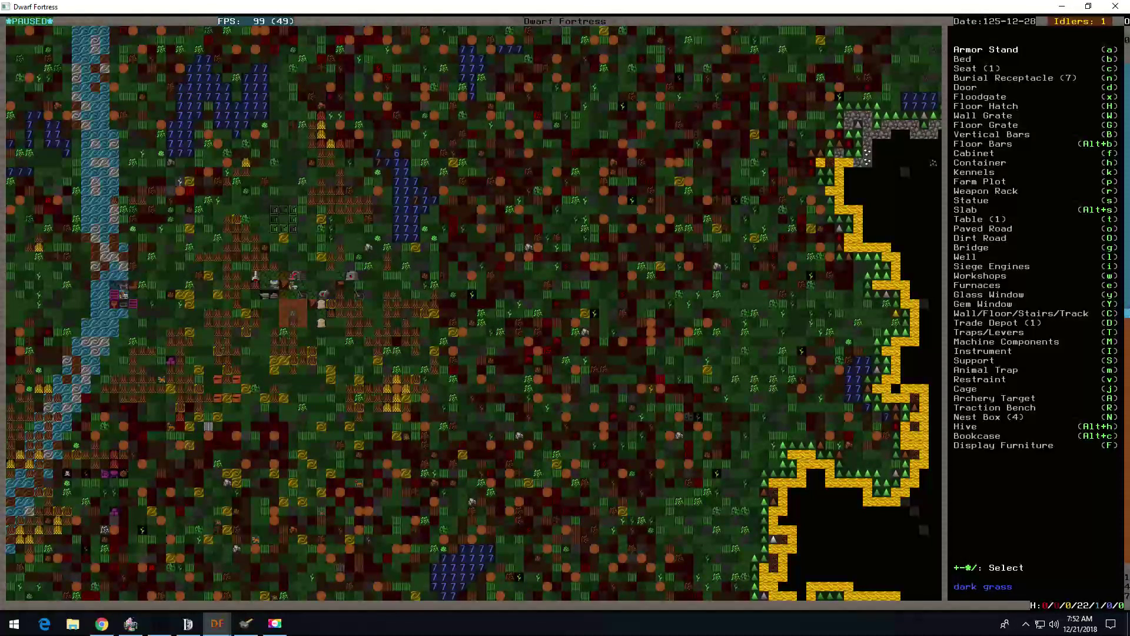
Step: Lay out a 3x3 down-stair construction area near the surface fort
{"action": "key", "text": "shift+c"}
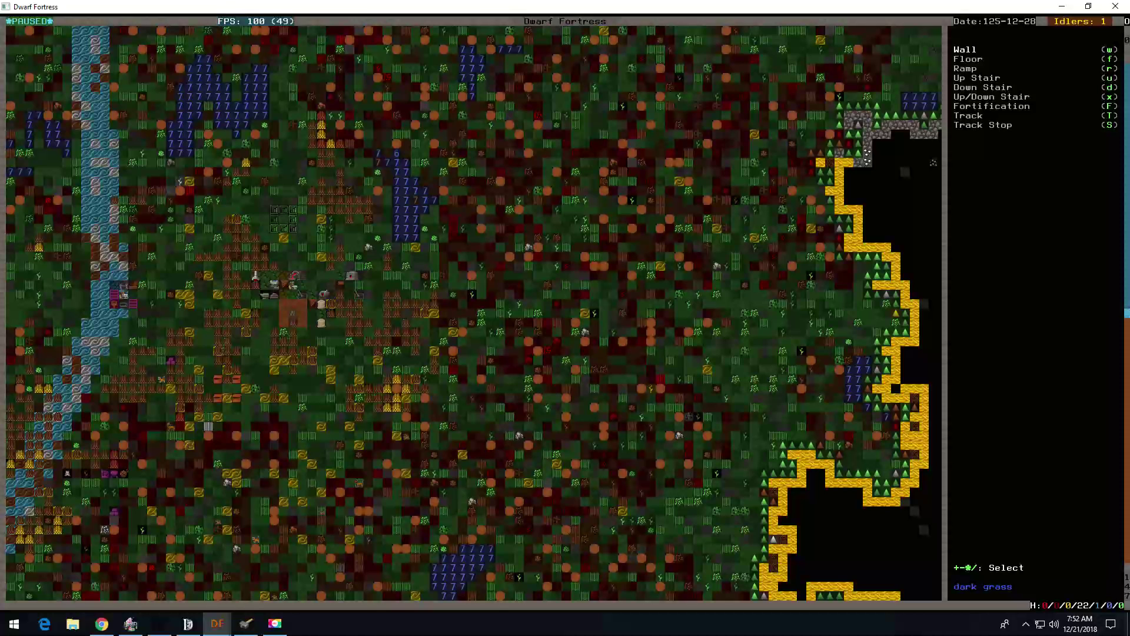
{"action": "key", "text": "d"}
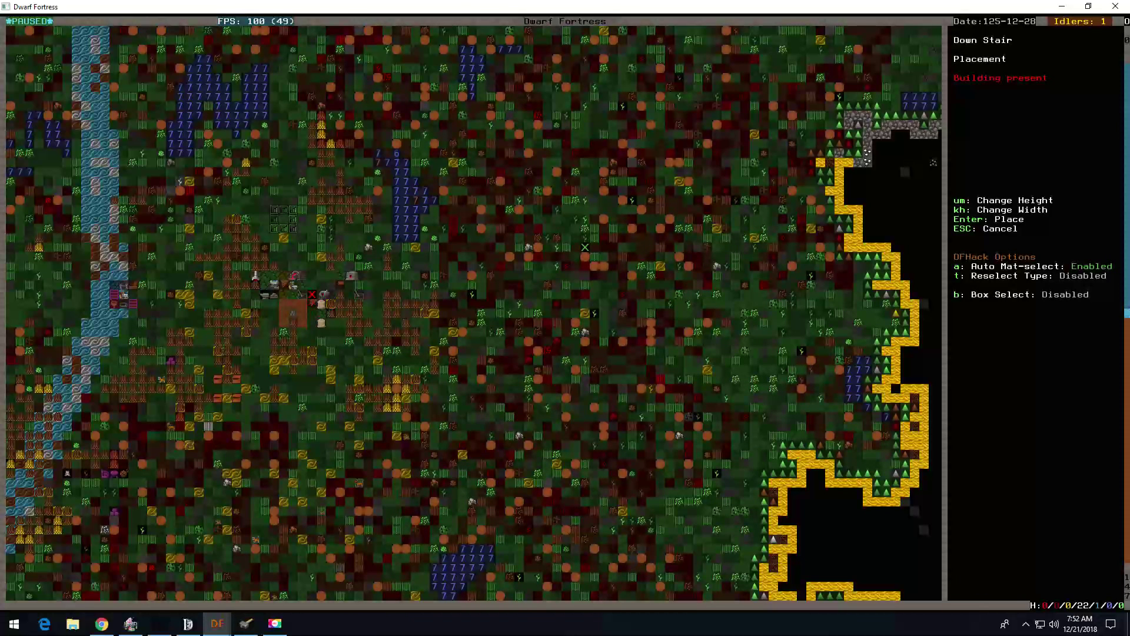
{"action": "key", "text": "b"}
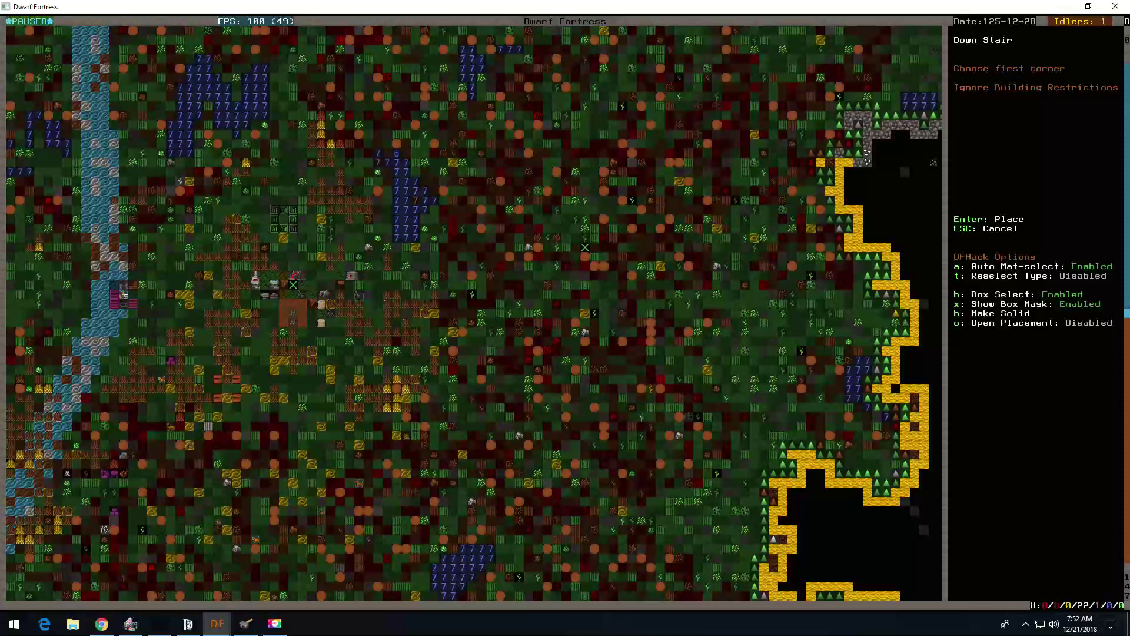
{"action": "key", "text": "Return"}
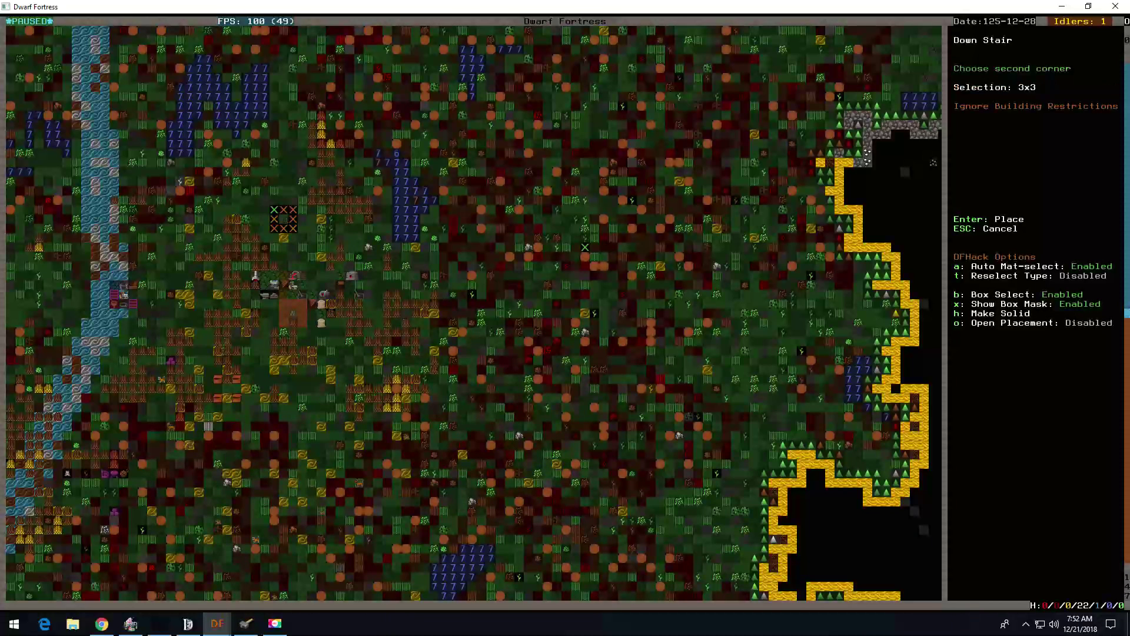
{"action": "key", "text": "Return"}
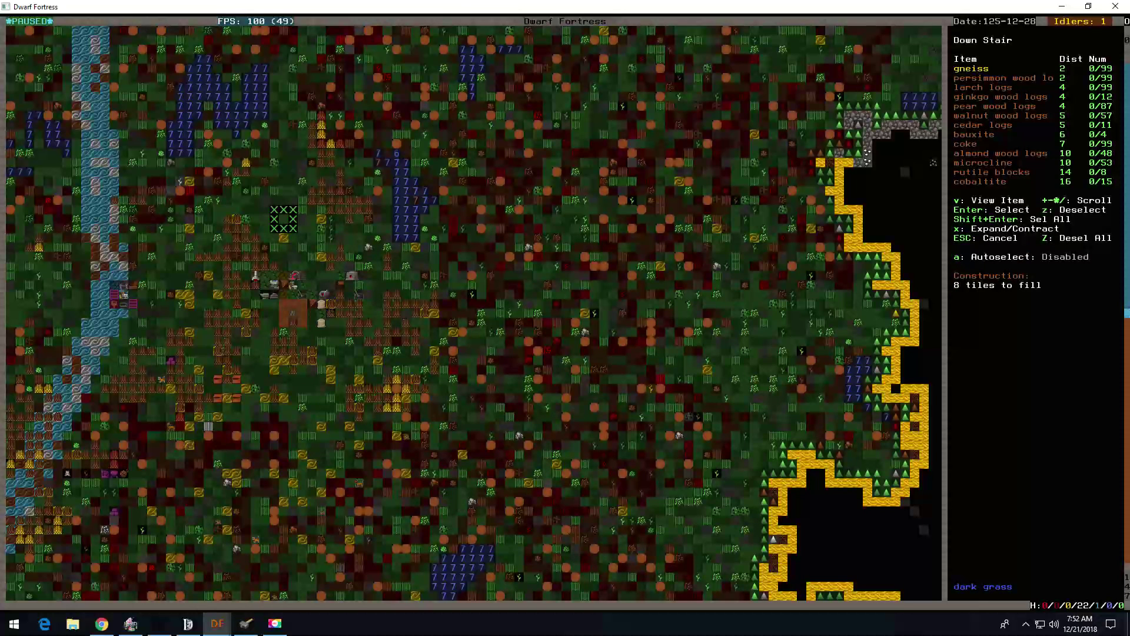
Step: Place the 3x3 down stair using gneiss blocks
{"action": "key", "text": "Down"}
{"action": "key", "text": "Down"}
{"action": "key", "text": "Down"}
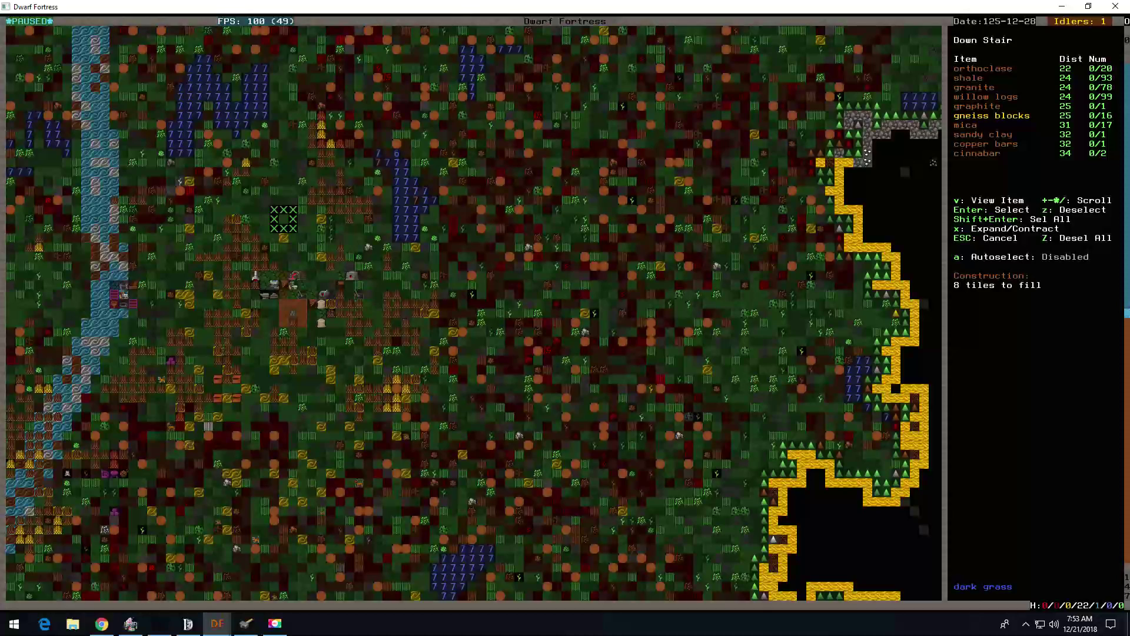
{"action": "key", "text": "Return"}
{"action": "key", "text": "shift+Return"}
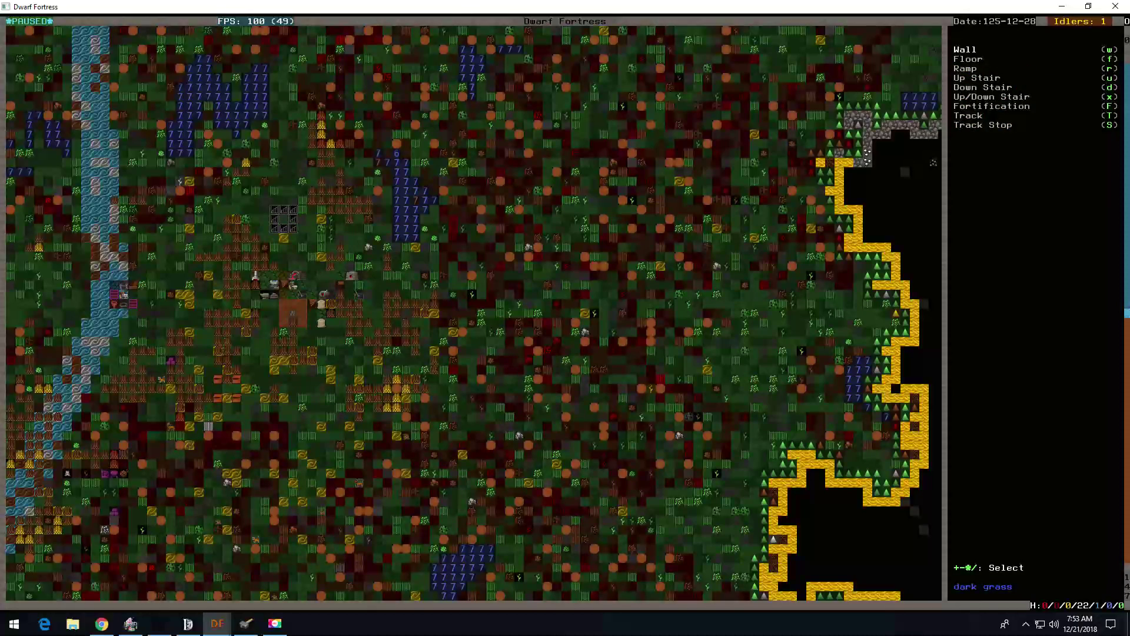
{"action": "key", "text": "Escape"}
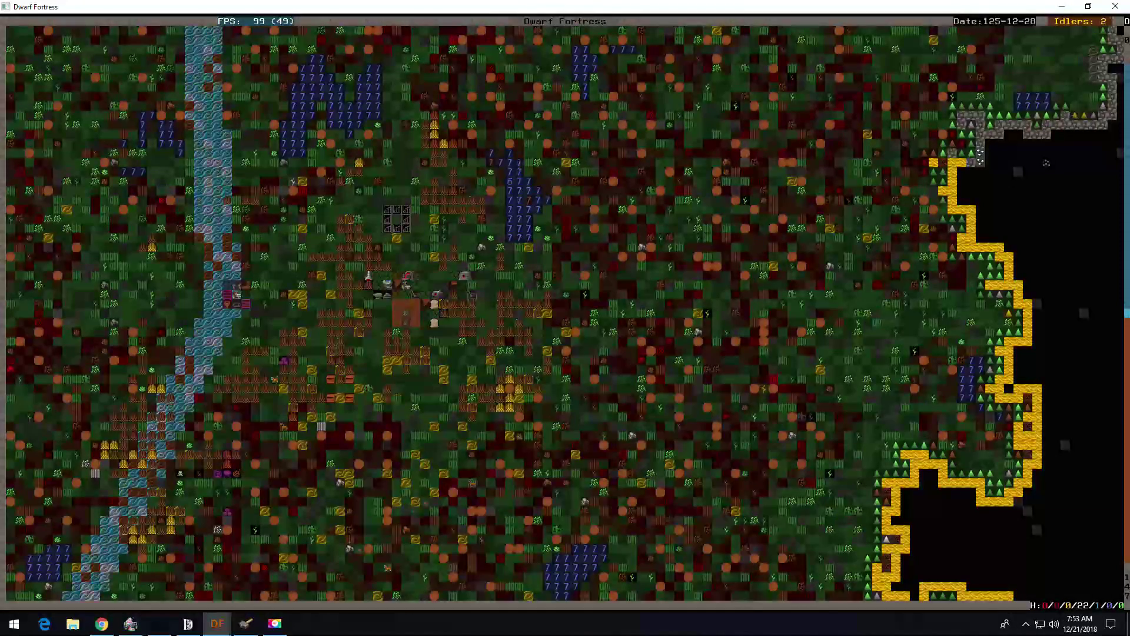
Step: Check the lower z-levels, stopping at the level with the stone rooms
{"action": "key", "text": "greater"}
{"action": "key", "text": "greater"}
{"action": "key", "text": "less"}
{"action": "key", "text": "greater"}
{"action": "key", "text": "less"}
{"action": "key", "text": "d"}
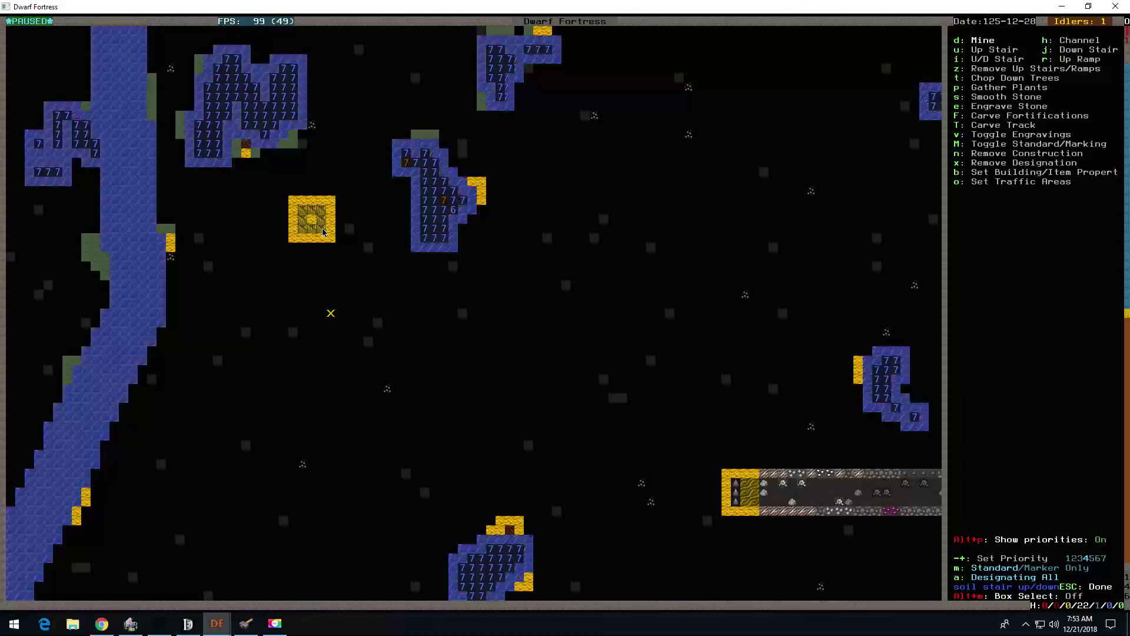
Step: Let the game run into spring of year 126, then reload Dwarf Therapist's dwarf data
{"action": "key", "text": "z"}
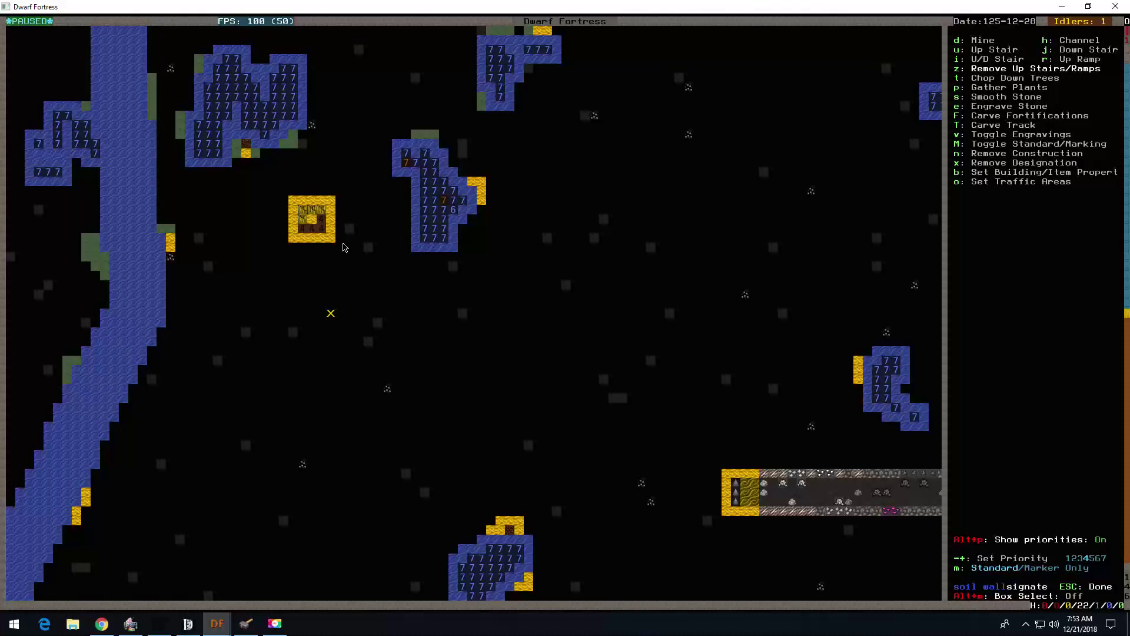
{"action": "key", "text": "Escape"}
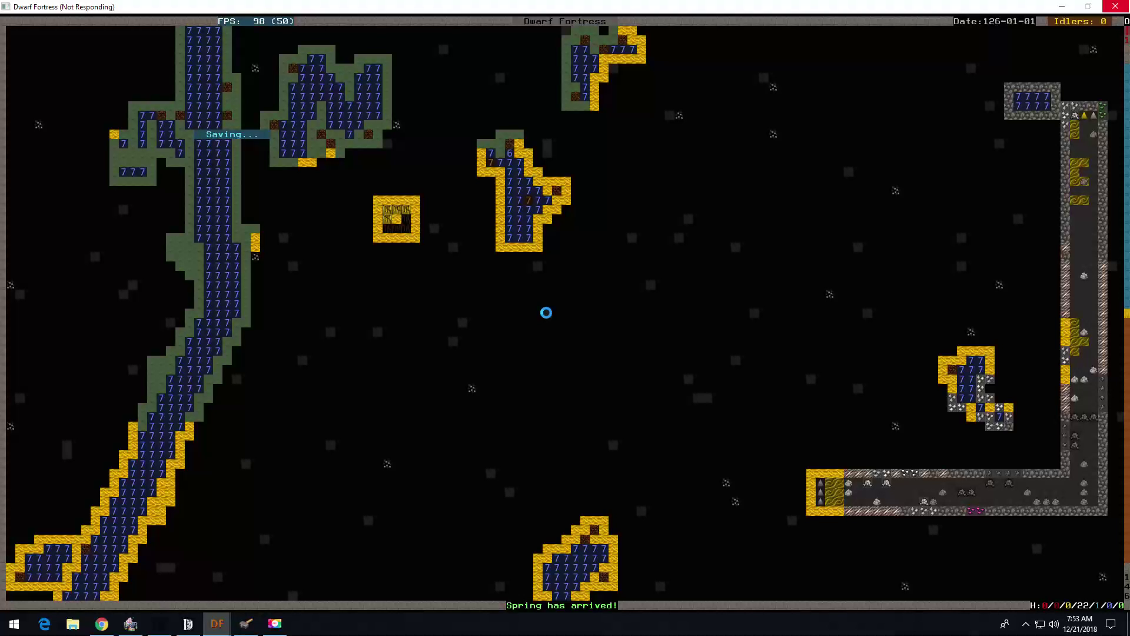
{"action": "left_click", "coordinate": [246, 624]}
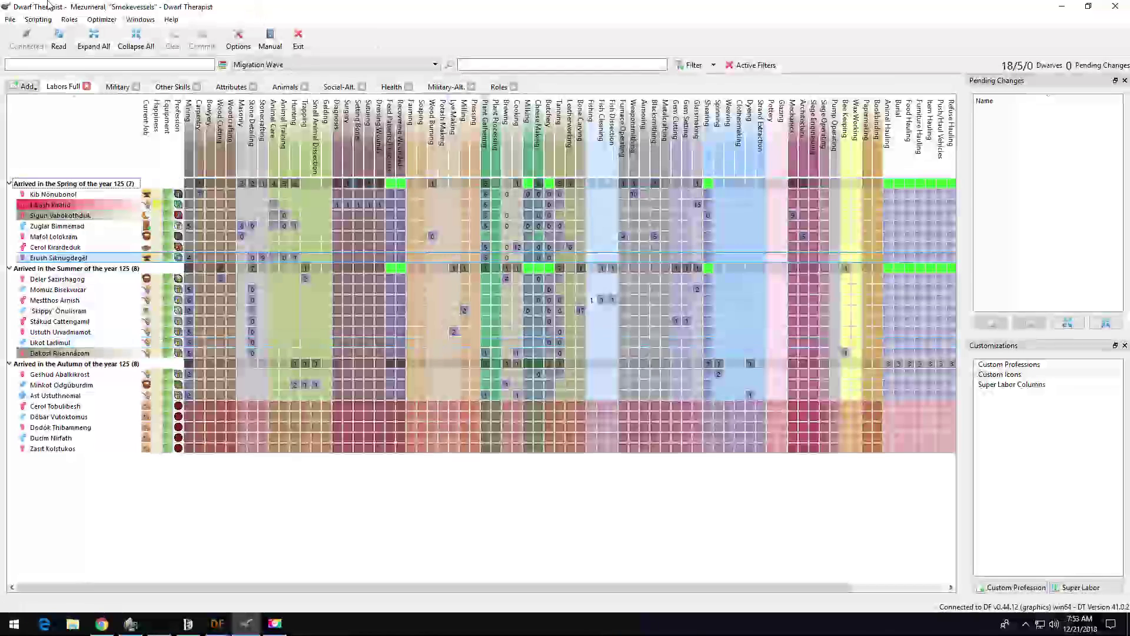
{"action": "left_click", "coordinate": [59, 40]}
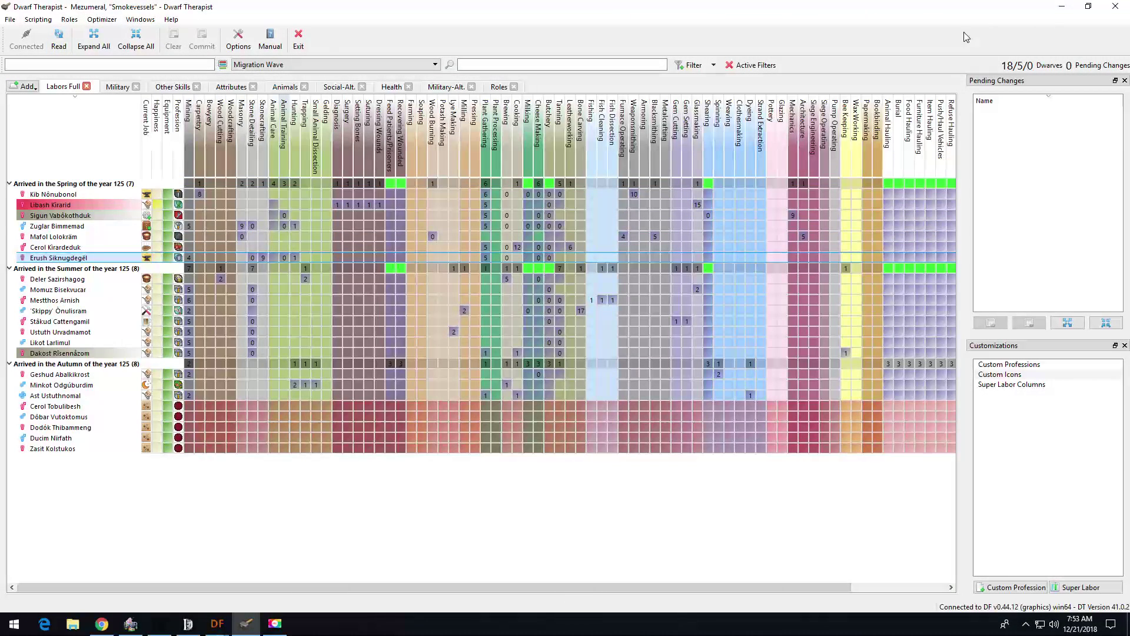
{"action": "left_click", "coordinate": [1061, 6]}
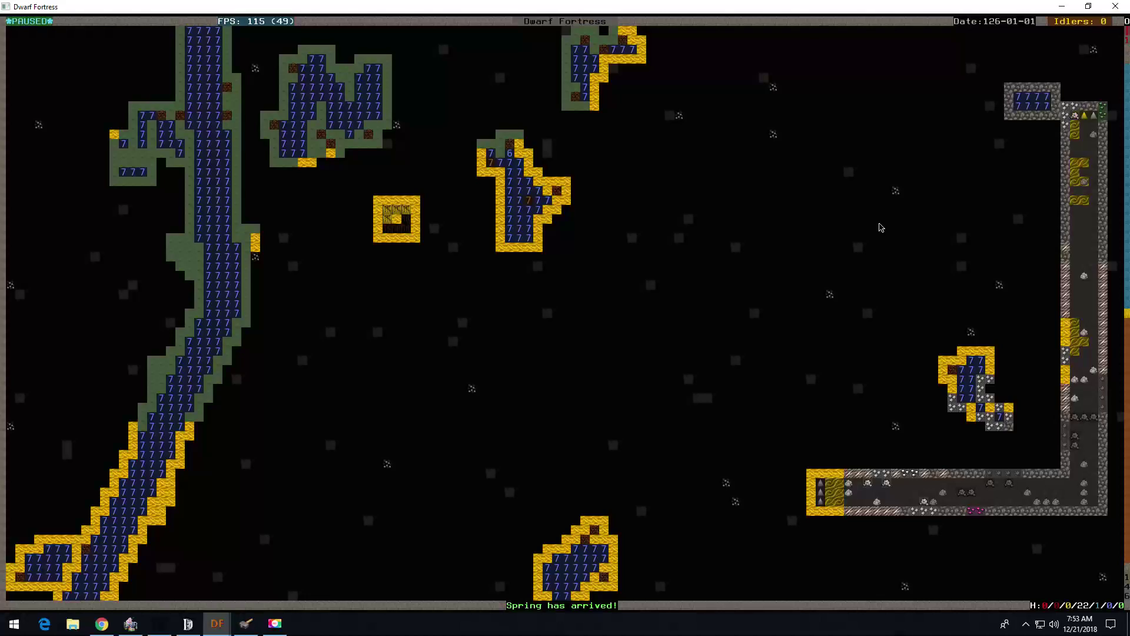
{"action": "key", "text": "shift+comma"}
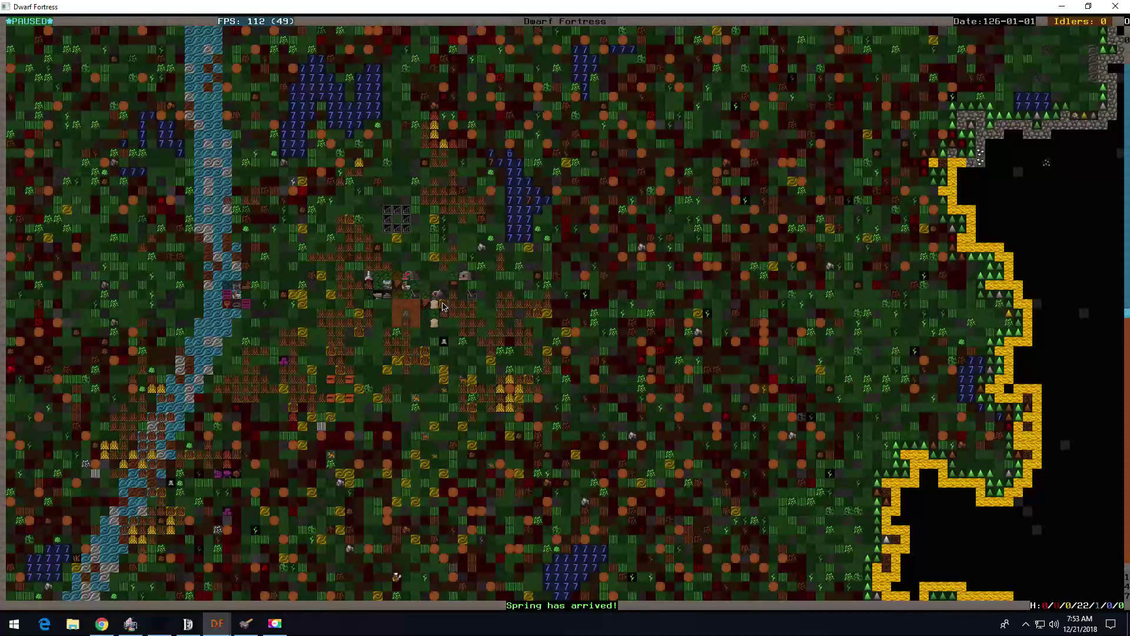
Step: Queue a repeating green glass hatch cover job at the glass furnace
{"action": "key", "text": "q"}
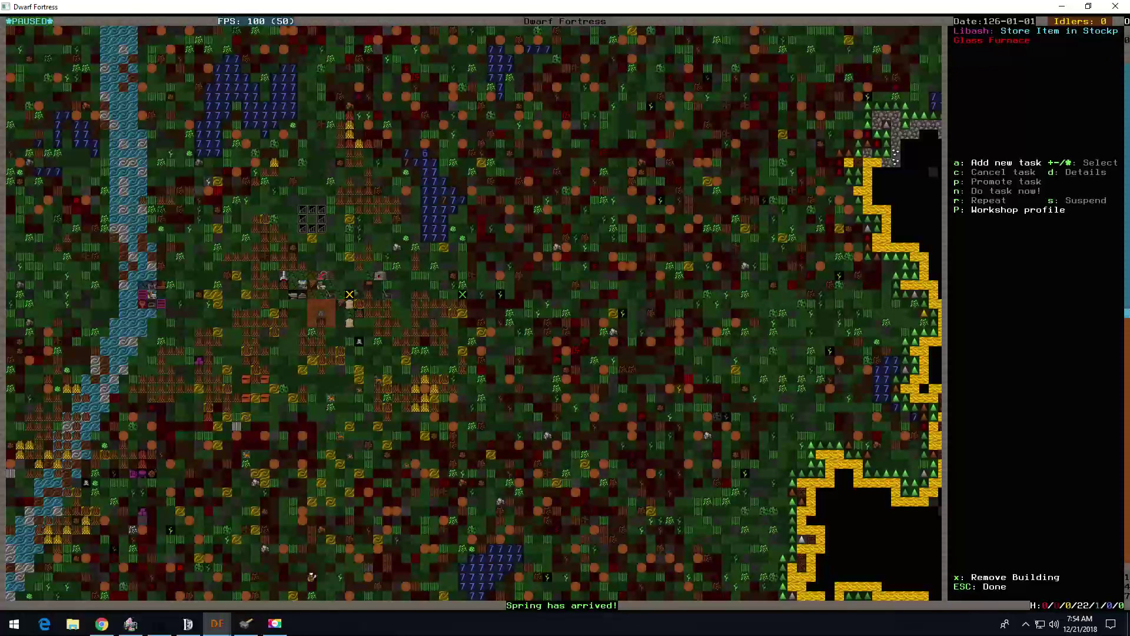
{"action": "key", "text": "a"}
{"action": "key", "text": "Return"}
{"action": "key", "text": "Down"}
{"action": "key", "text": "Down"}
{"action": "key", "text": "Down"}
{"action": "key", "text": "Down"}
{"action": "key", "text": "Down"}
{"action": "key", "text": "Down"}
{"action": "key", "text": "Down"}
{"action": "key", "text": "Down"}
{"action": "key", "text": "Down"}
{"action": "key", "text": "Down"}
{"action": "key", "text": "Down"}
{"action": "key", "text": "Down"}
{"action": "key", "text": "Down"}
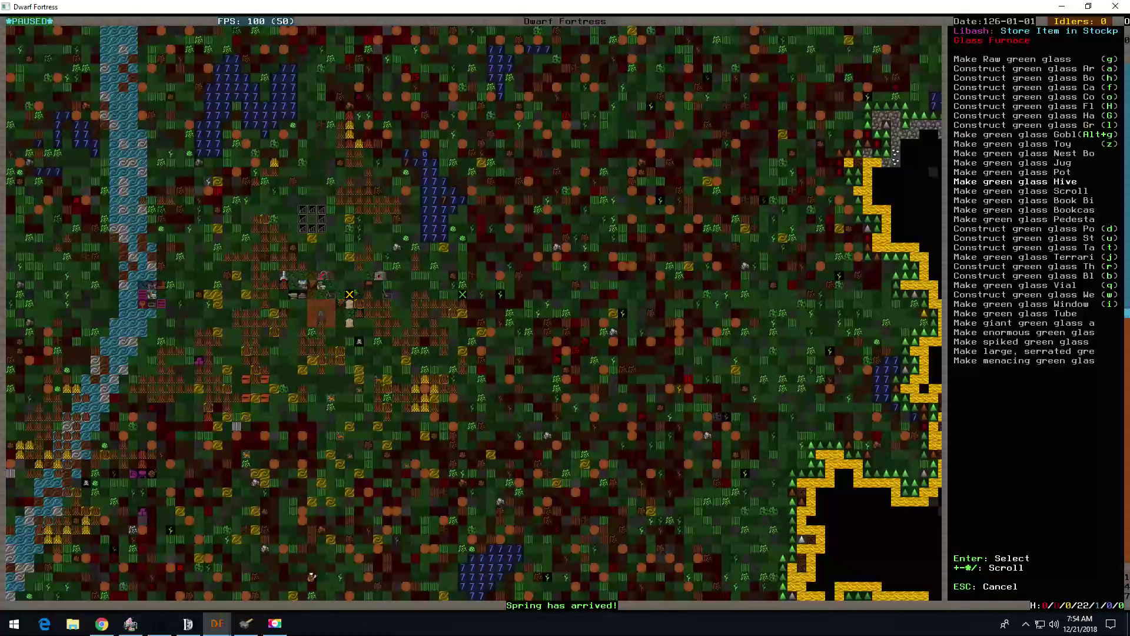
{"action": "key", "text": "Up"}
{"action": "key", "text": "Up"}
{"action": "key", "text": "Up"}
{"action": "key", "text": "Up"}
{"action": "key", "text": "Up"}
{"action": "key", "text": "Up"}
{"action": "key", "text": "Up"}
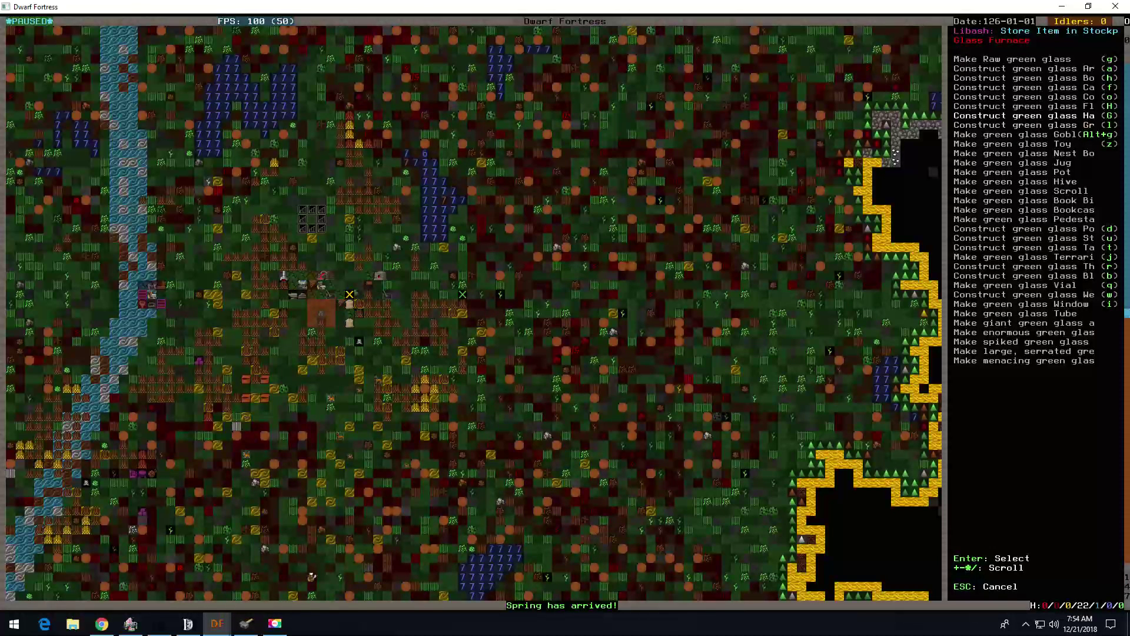
{"action": "key", "text": "Return"}
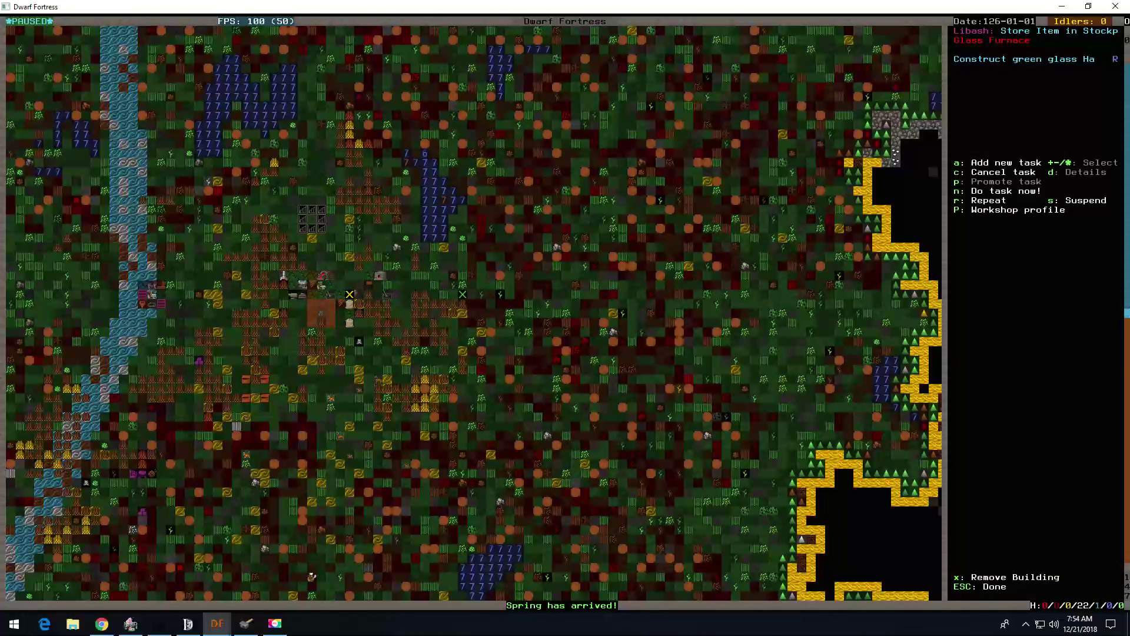
{"action": "key", "text": "Escape"}
{"action": "key", "text": "b"}
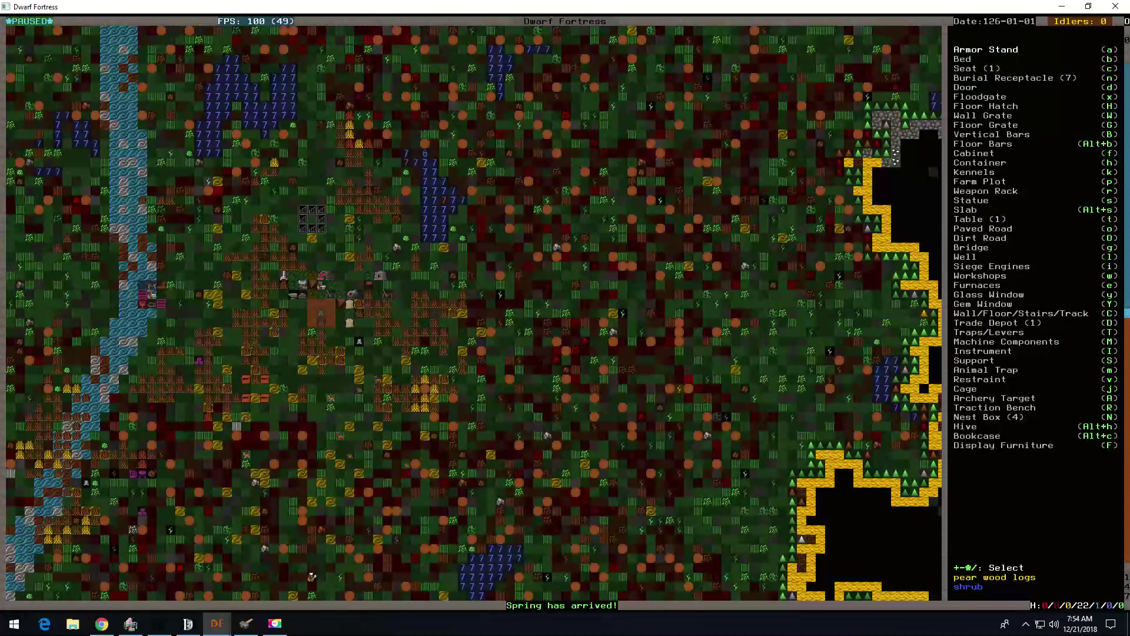
Step: Browse the furnace build options, including glass furnace placement, then back out to the map
{"action": "key", "text": "e"}
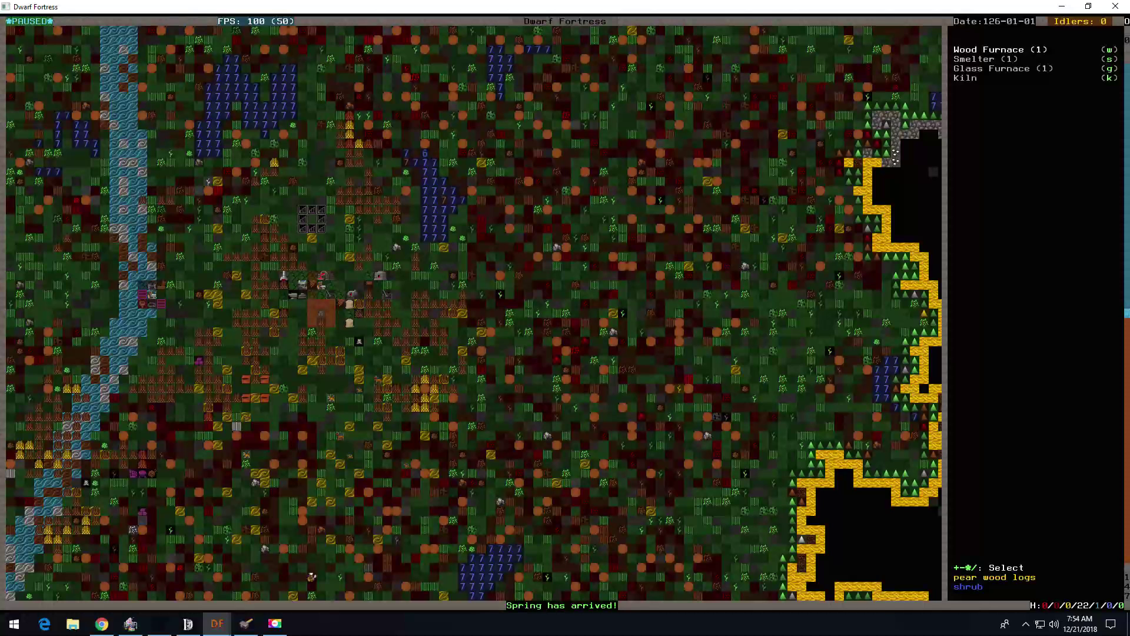
{"action": "key", "text": "g"}
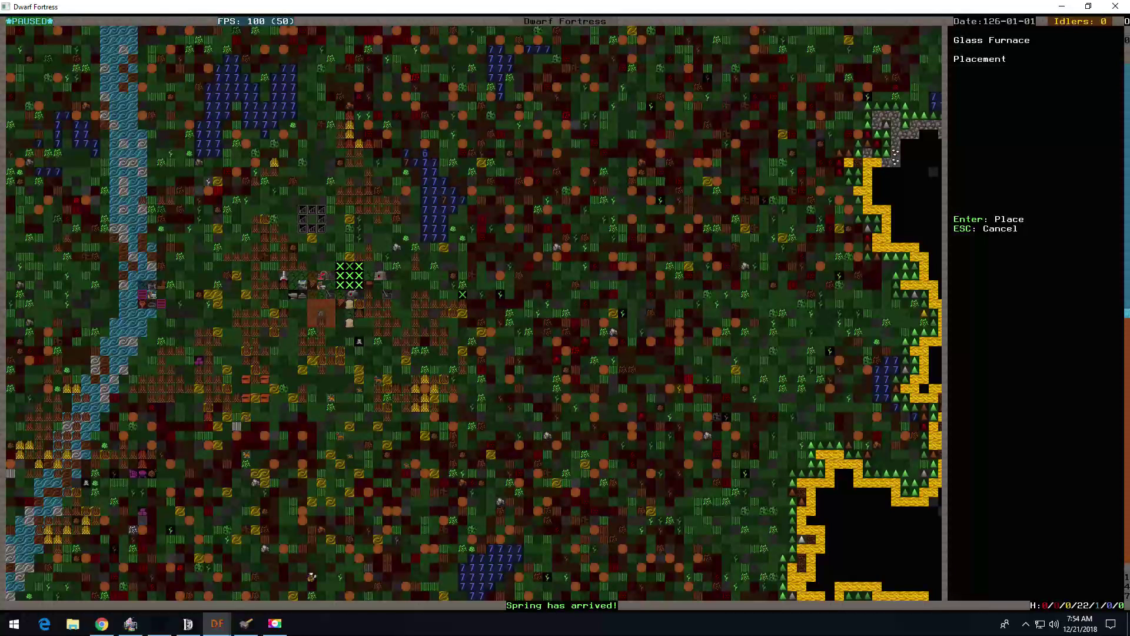
{"action": "key", "text": "Return"}
{"action": "key", "text": "Down"}
{"action": "key", "text": "Down"}
{"action": "key", "text": "Return"}
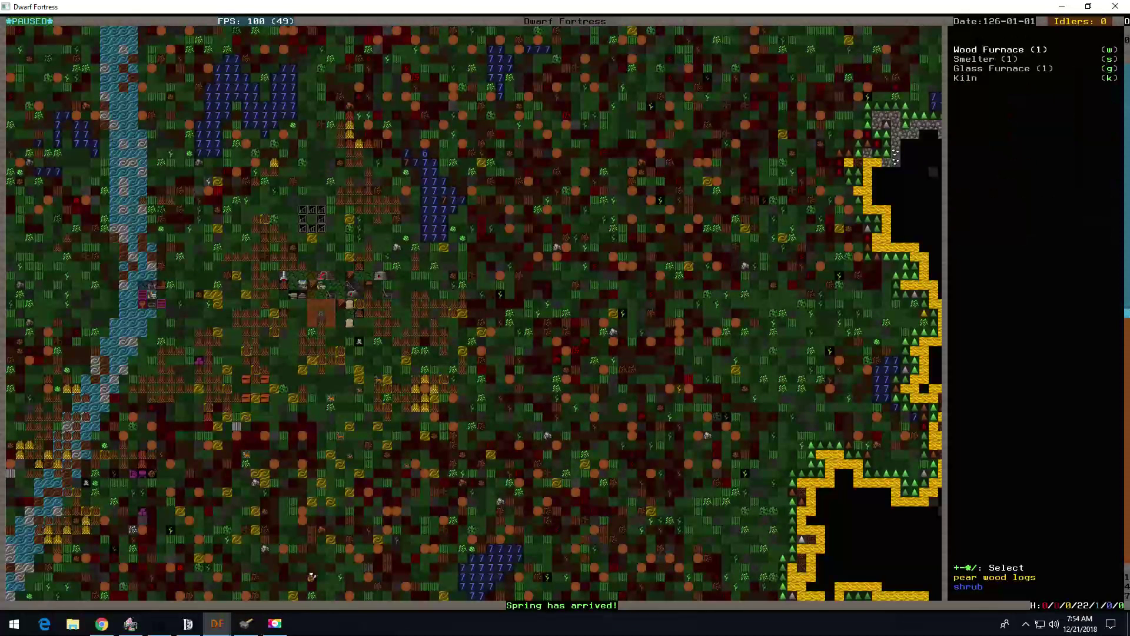
{"action": "key", "text": "Escape"}
{"action": "key", "text": "Escape"}
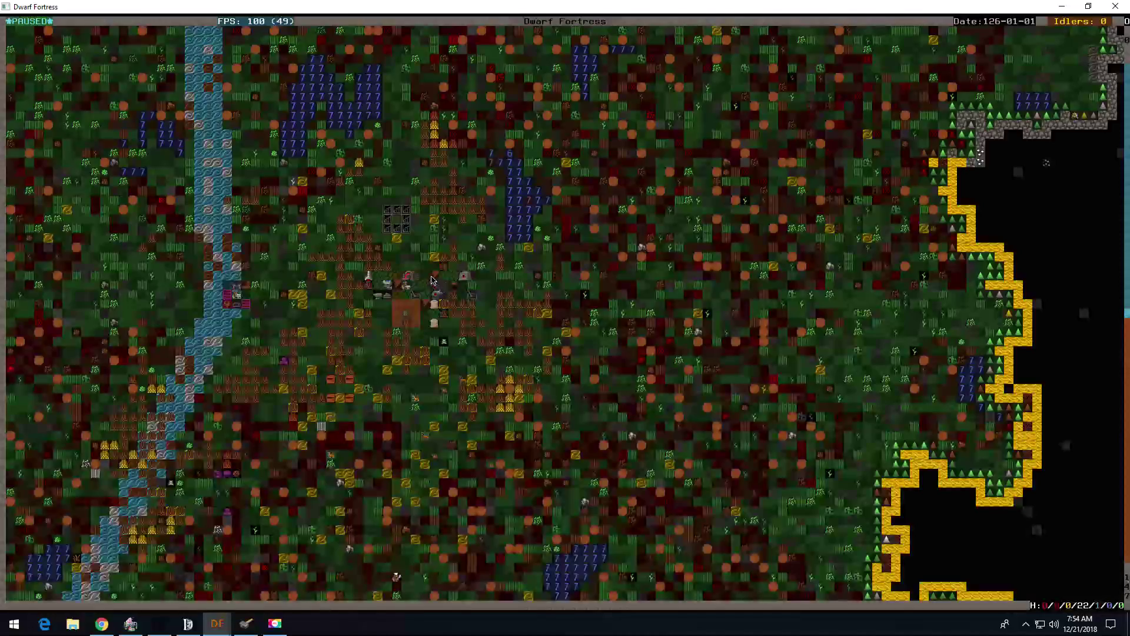
{"action": "key", "text": "q"}
{"action": "key", "text": "Escape"}
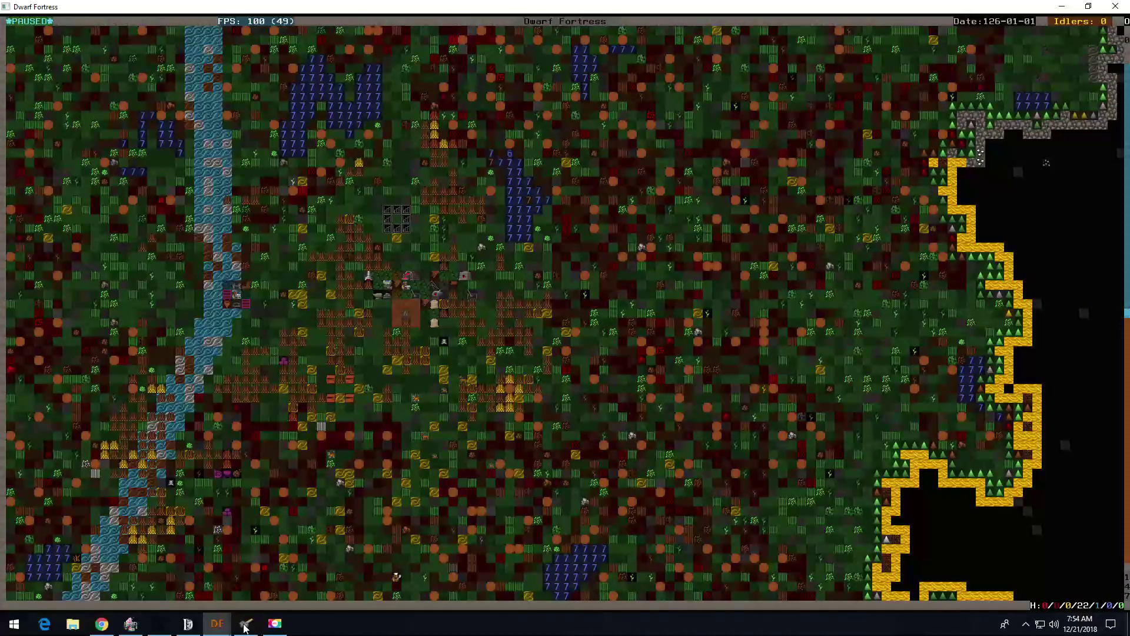
Step: Toggle repeat on the smelter's Make coke job and reload Dwarf Therapist data
{"action": "key", "text": "q"}
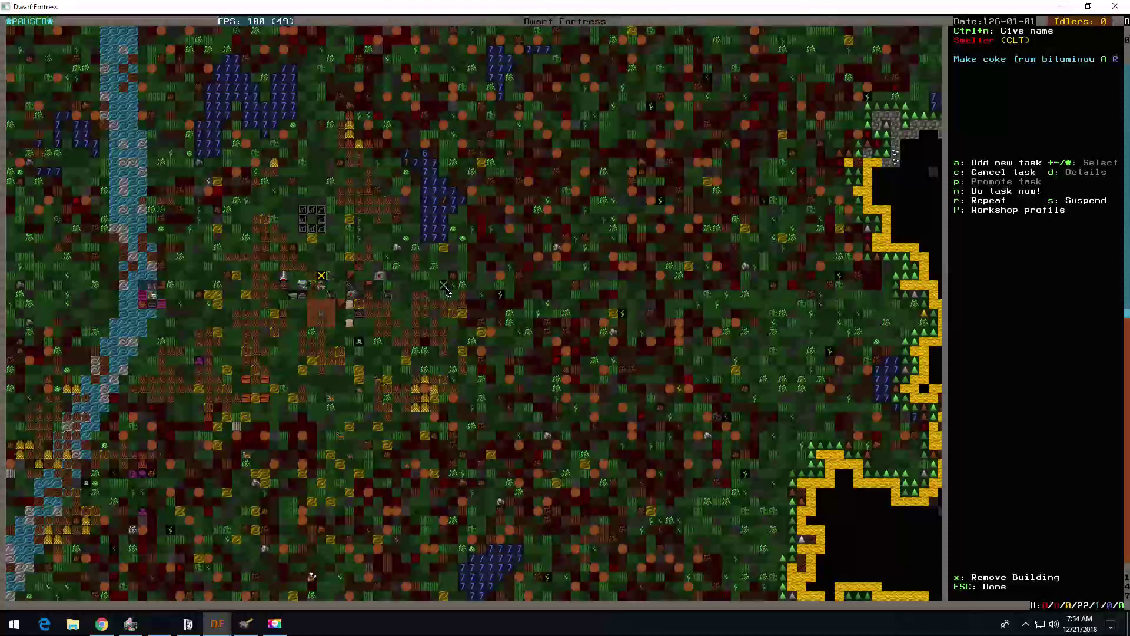
{"action": "key", "text": "r"}
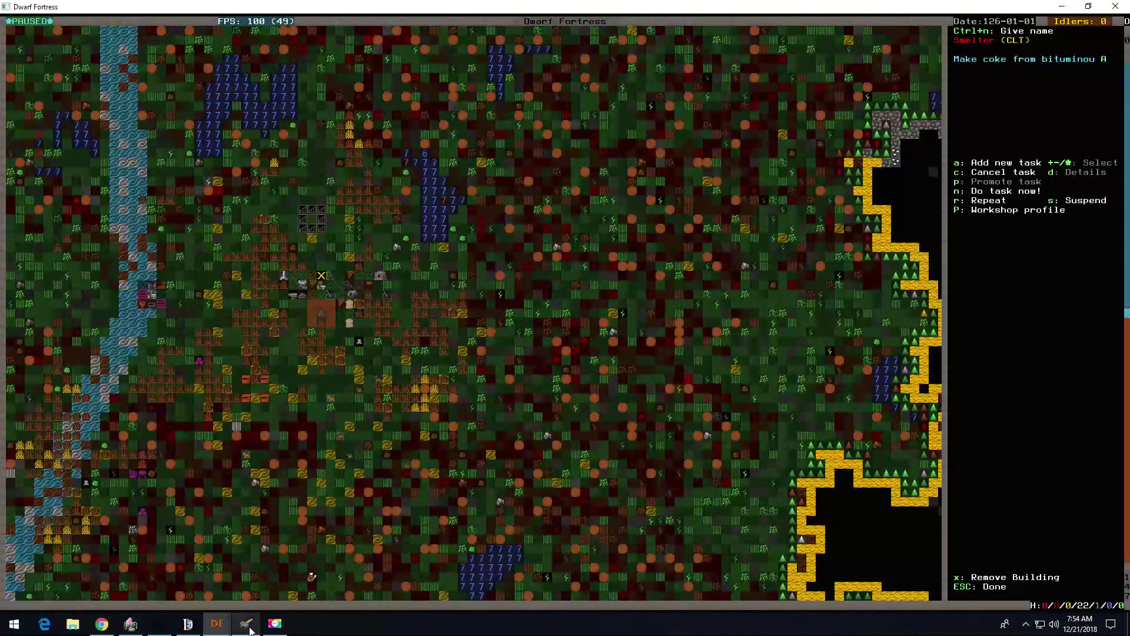
{"action": "left_click", "coordinate": [246, 624]}
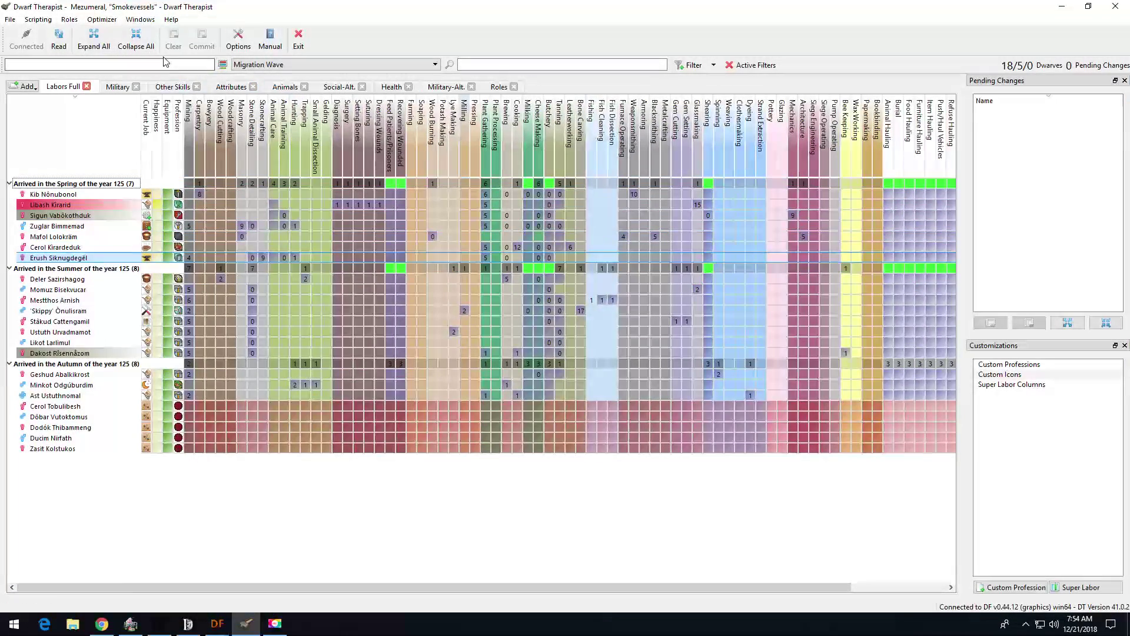
{"action": "left_click", "coordinate": [59, 40]}
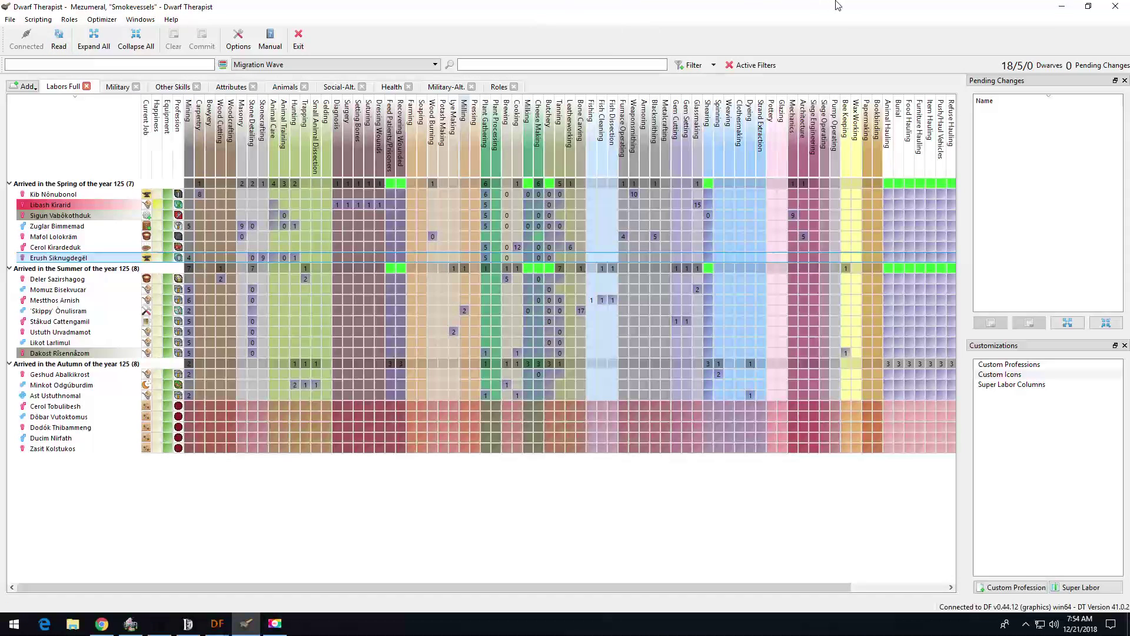
{"action": "left_click", "coordinate": [1057, 7]}
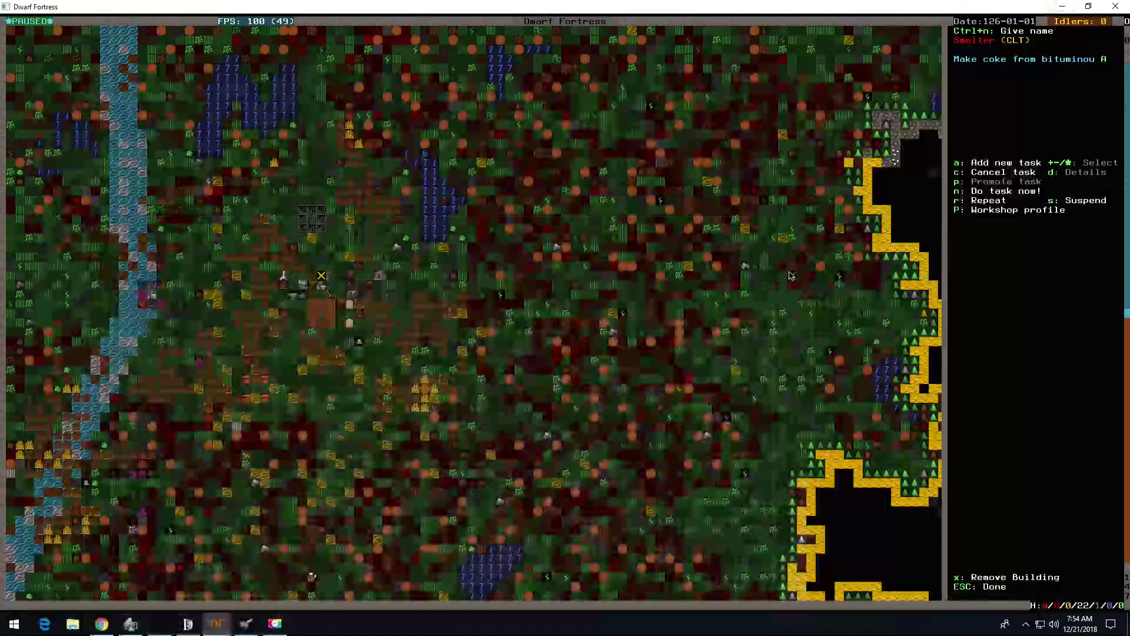
Step: Close the smelter and wagon panels and survey the paused surface fort
{"action": "key", "text": "Tab"}
{"action": "key", "text": "Tab"}
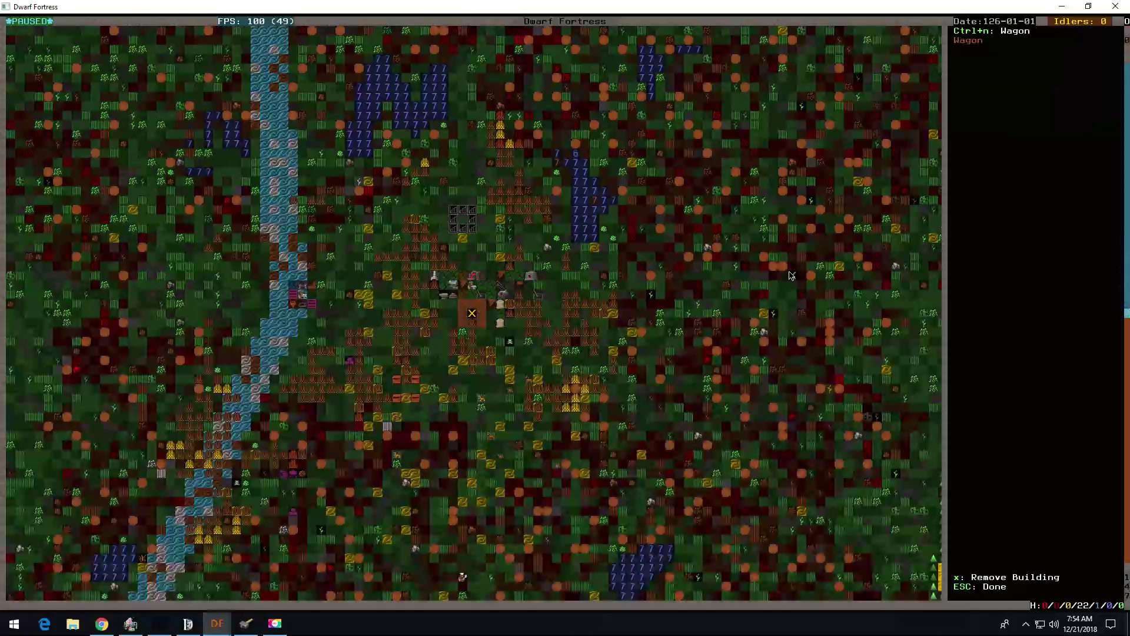
{"action": "key", "text": "Escape"}
{"action": "key", "text": "shift+Down"}
{"action": "key", "text": "shift+Down"}
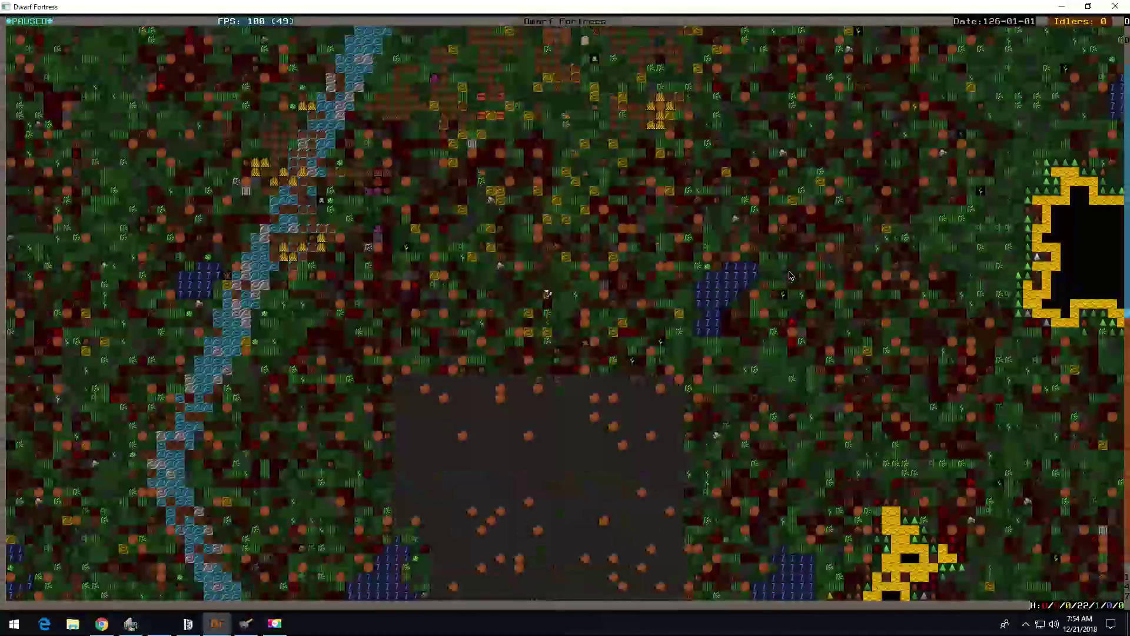
{"action": "key", "text": "shift+Down"}
{"action": "key", "text": "shift+Down"}
{"action": "key", "text": "shift+Down"}
{"action": "key", "text": "shift+Up"}
{"action": "key", "text": "shift+Up"}
{"action": "key", "text": "shift+Up"}
{"action": "key", "text": "shift+Right"}
{"action": "key", "text": "shift+Right"}
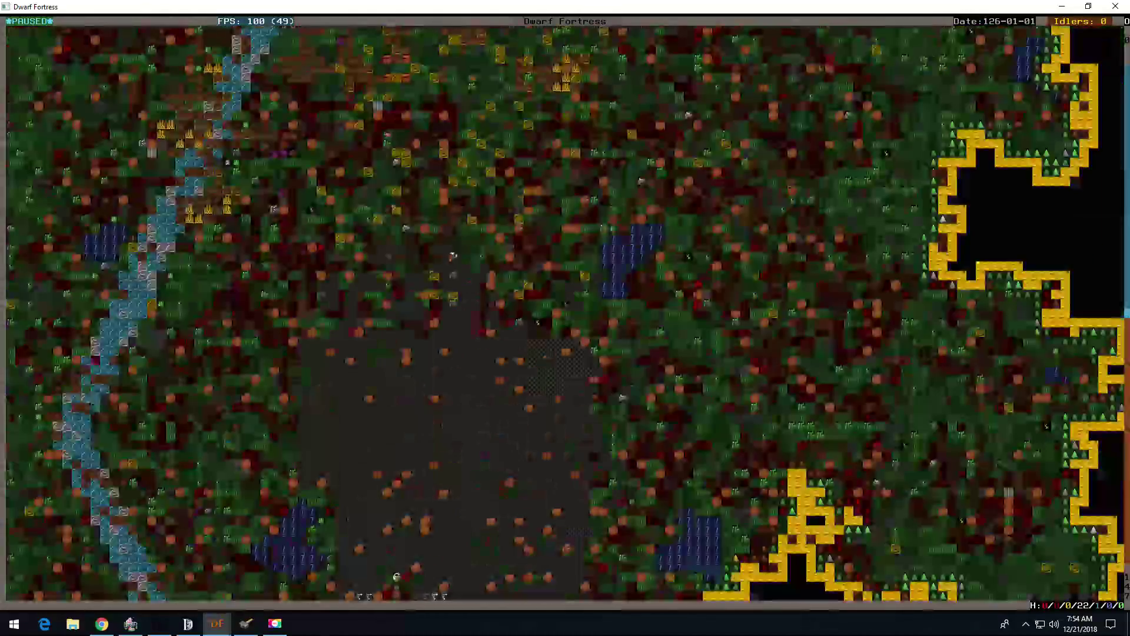
{"action": "key", "text": "shift+Up"}
{"action": "key", "text": "shift+Left"}
{"action": "scroll", "coordinate": [565, 309], "scroll_direction": "down", "scroll_amount": 3}
{"action": "scroll", "coordinate": [565, 309], "scroll_direction": "up", "scroll_amount": 2}
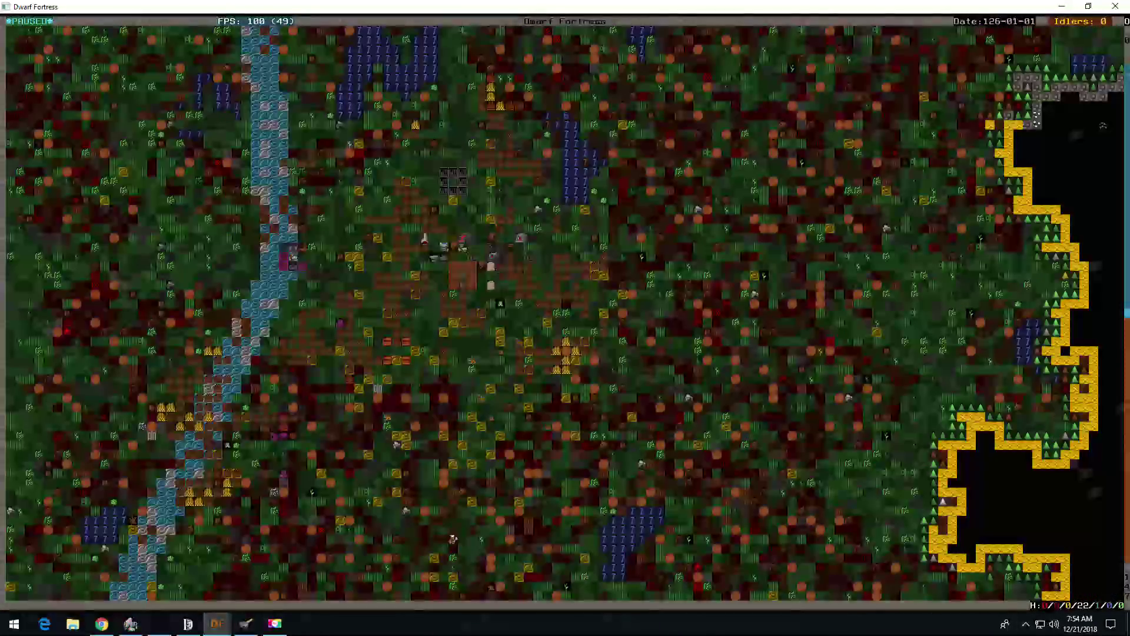
{"action": "scroll", "coordinate": [566, 309], "scroll_direction": "up", "scroll_amount": 1}
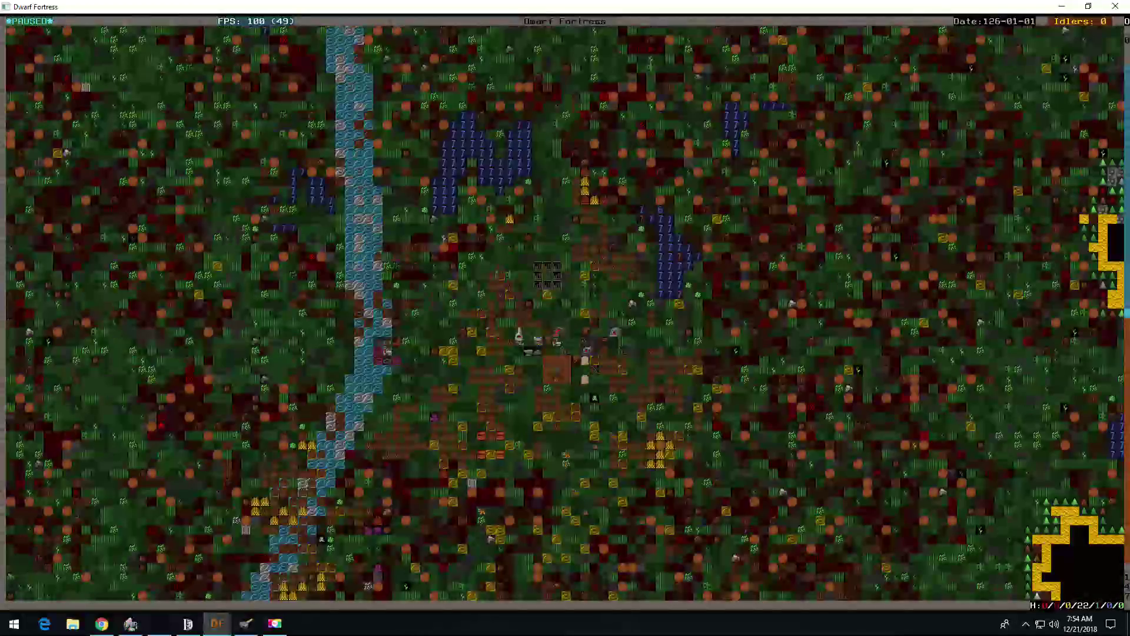
{"action": "left_click", "coordinate": [246, 624]}
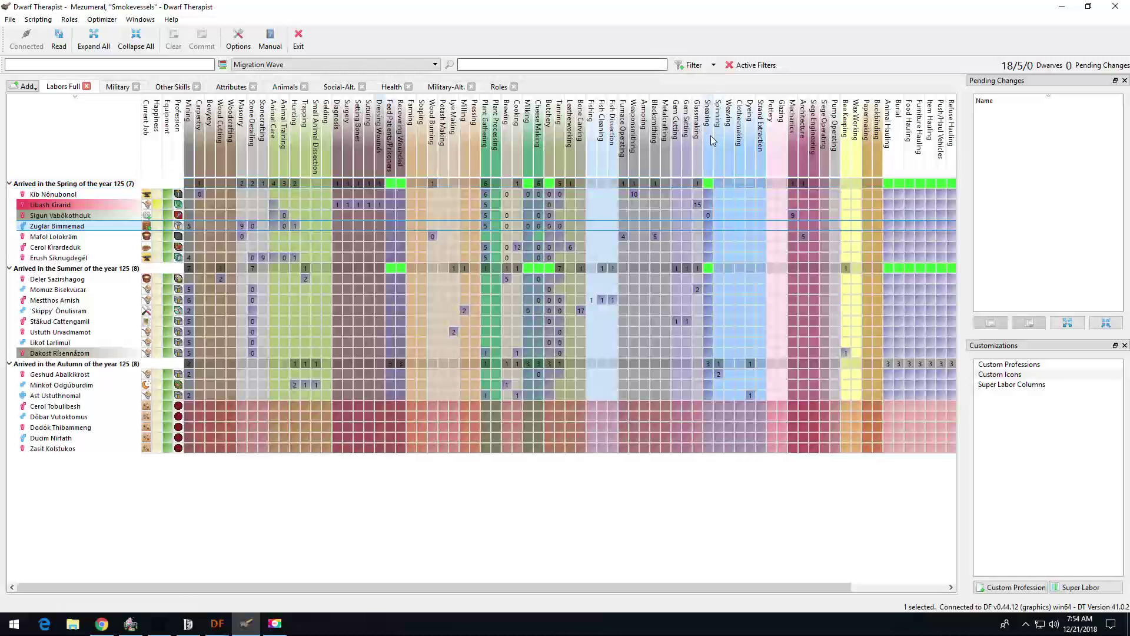
Step: Enable the Weaponsmith role for the summer-arrival dwarf and commit the change
{"action": "left_click", "coordinate": [59, 39]}
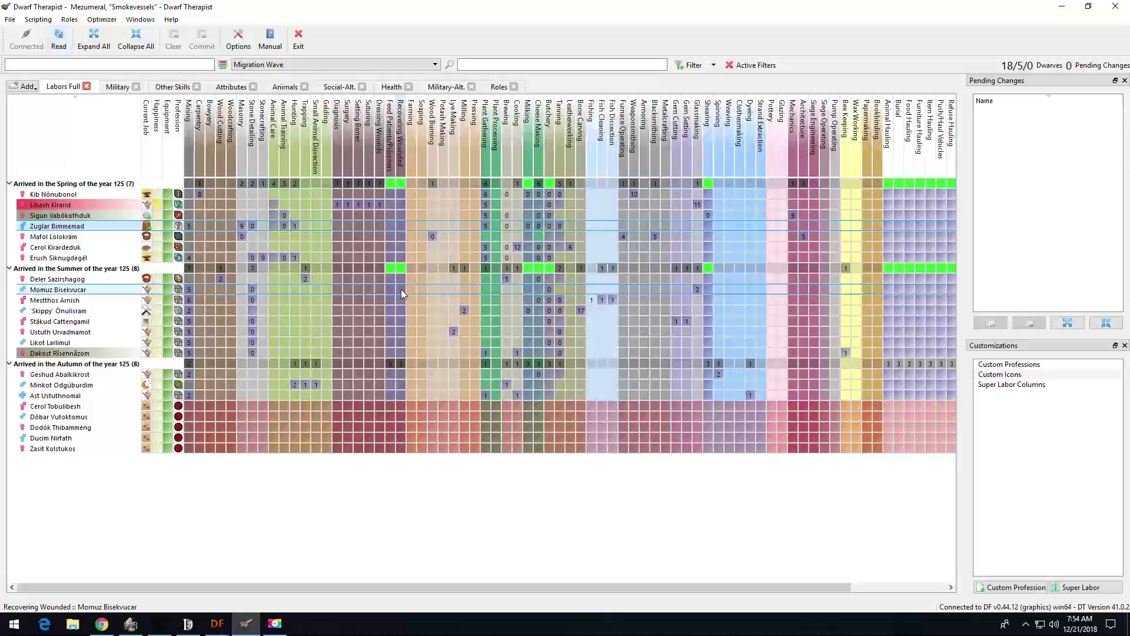
{"action": "left_click", "coordinate": [493, 87]}
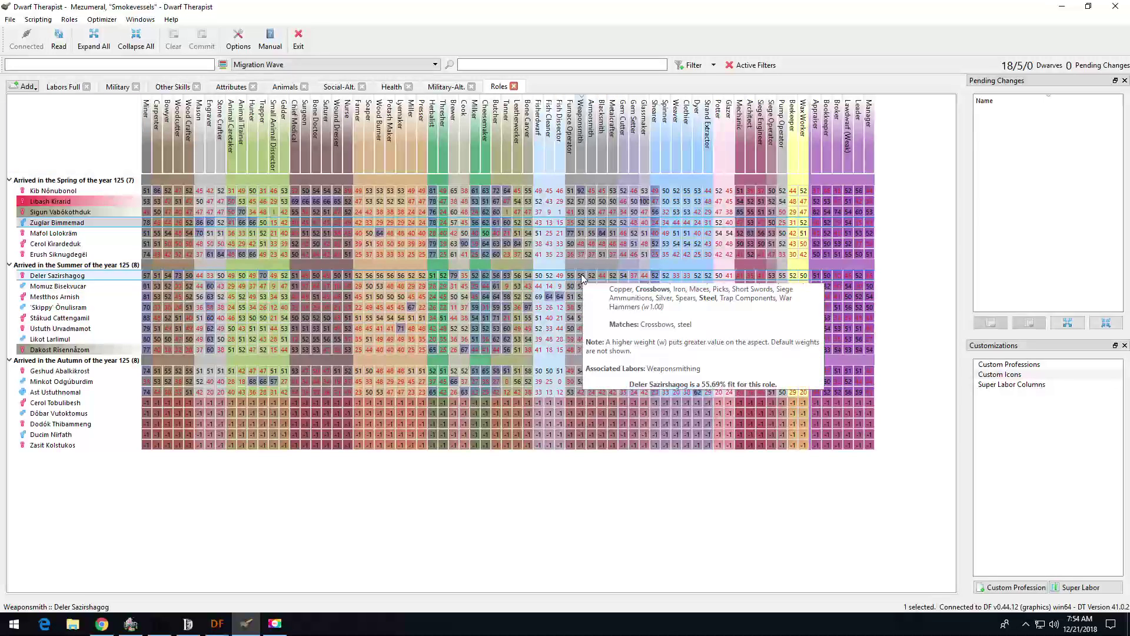
{"action": "left_click", "coordinate": [581, 278]}
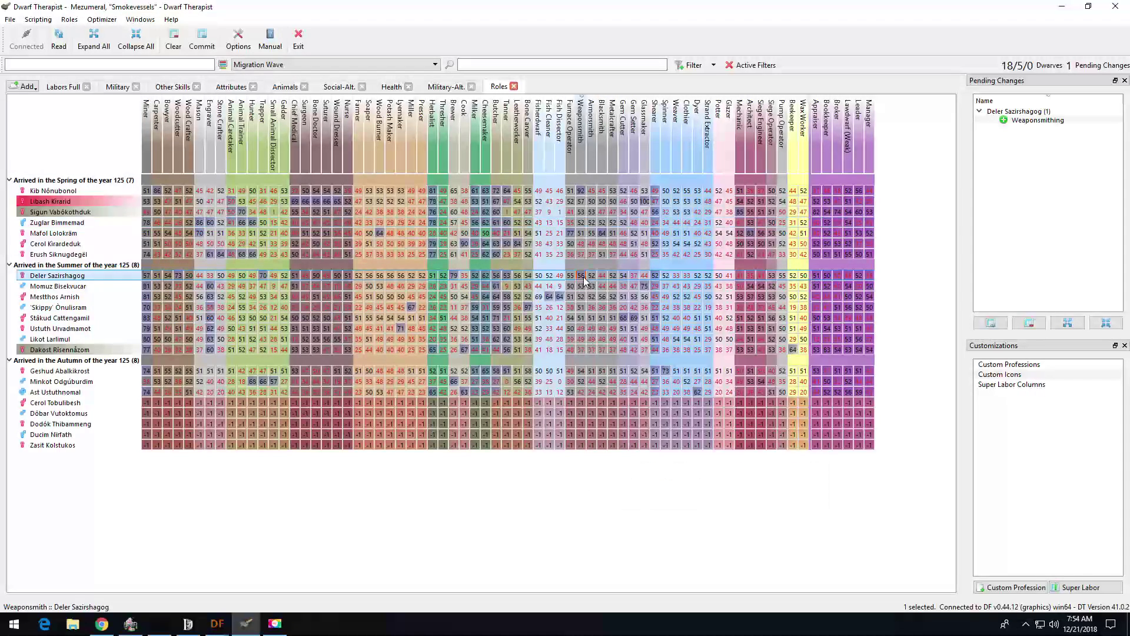
{"action": "left_click", "coordinate": [211, 37]}
{"action": "left_click", "coordinate": [63, 87]}
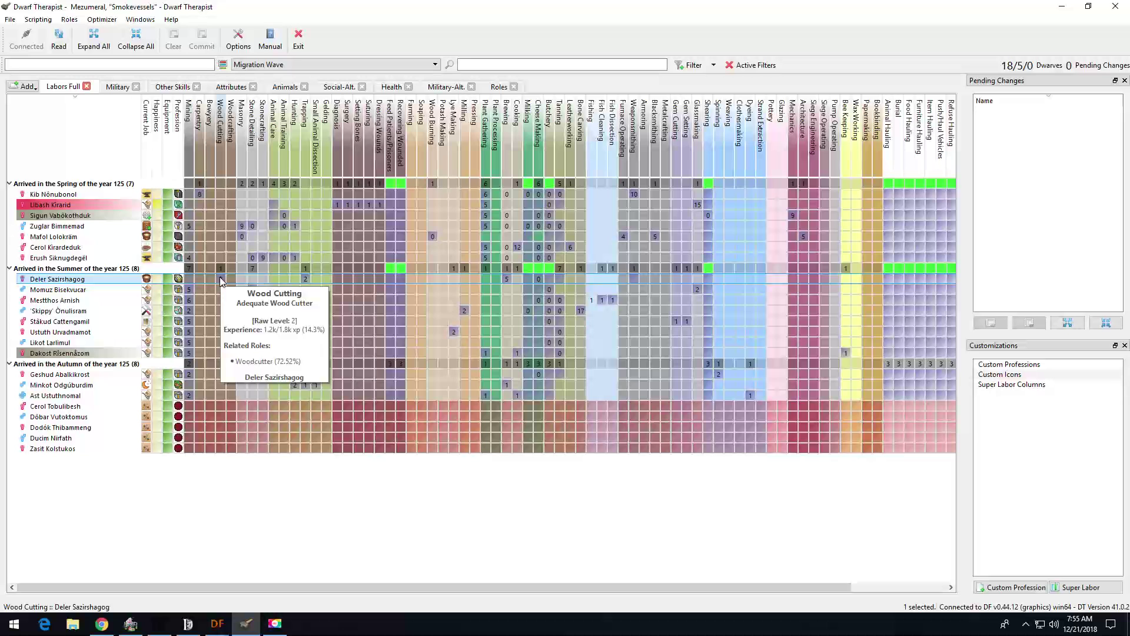
{"action": "left_click", "coordinate": [221, 280]}
{"action": "left_click", "coordinate": [221, 280]}
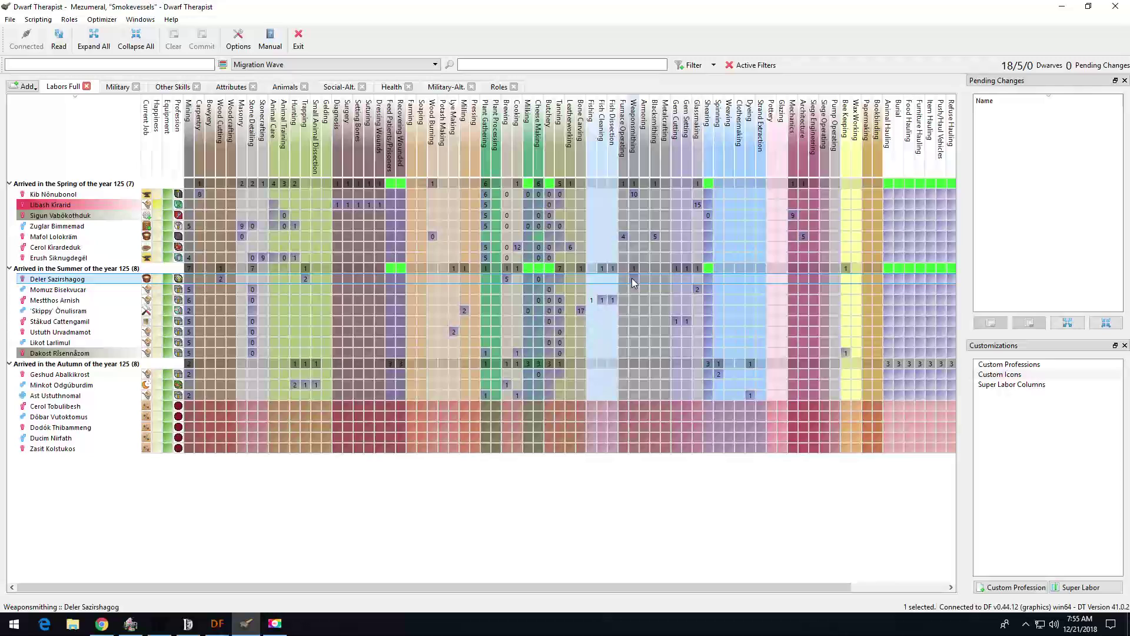
{"action": "left_click", "coordinate": [1062, 6]}
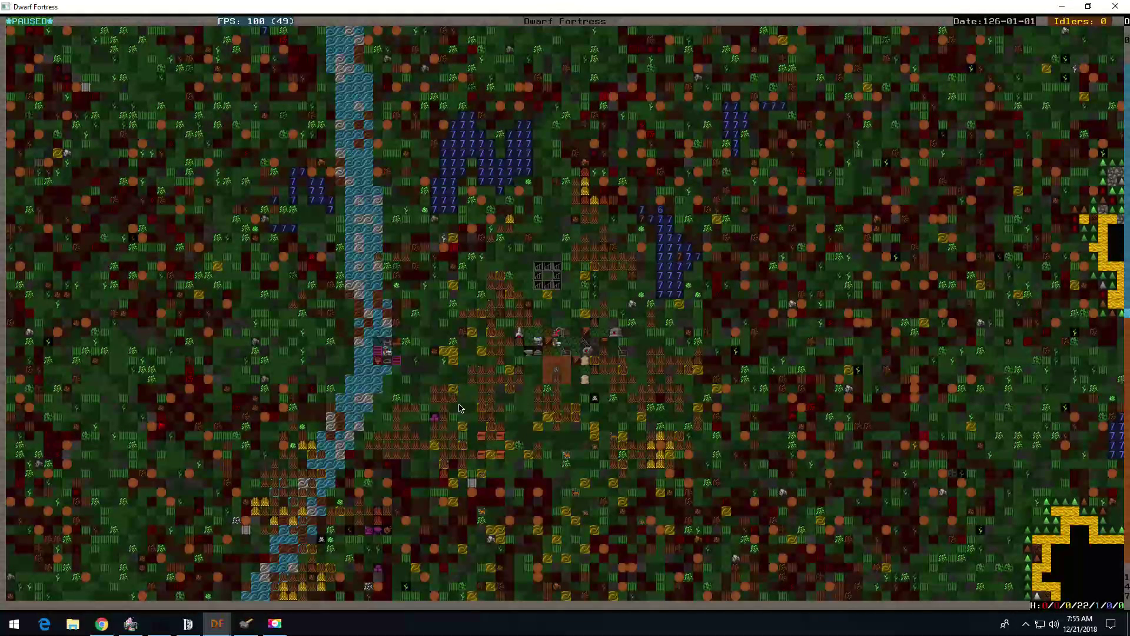
{"action": "left_click", "coordinate": [275, 624]}
{"action": "left_click", "coordinate": [276, 624]}
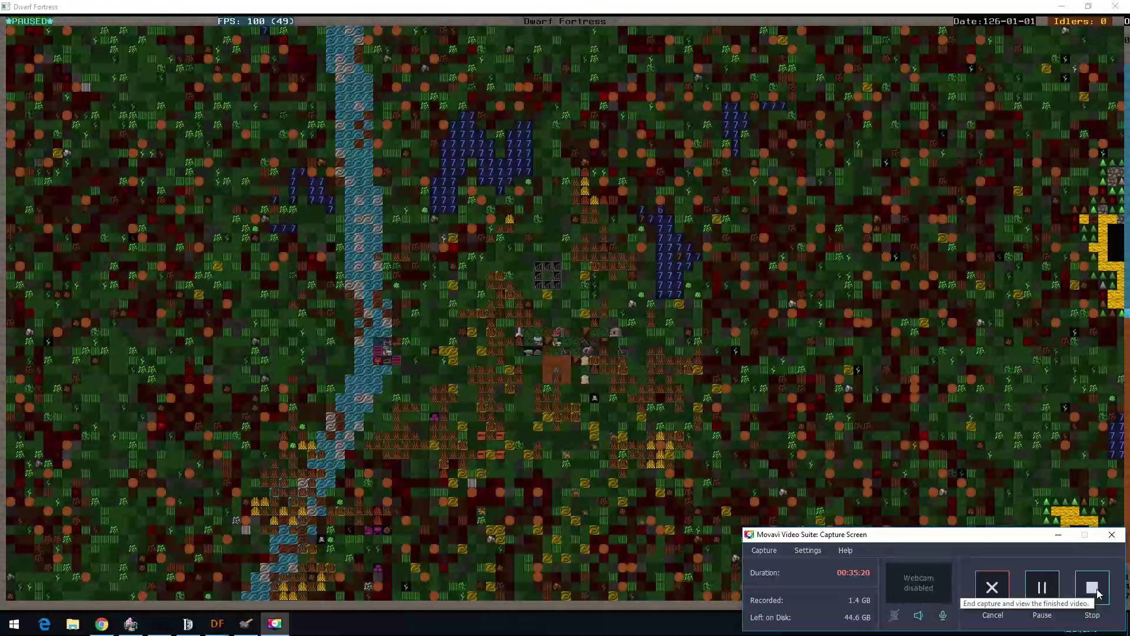
{"action": "left_click", "coordinate": [1098, 594]}
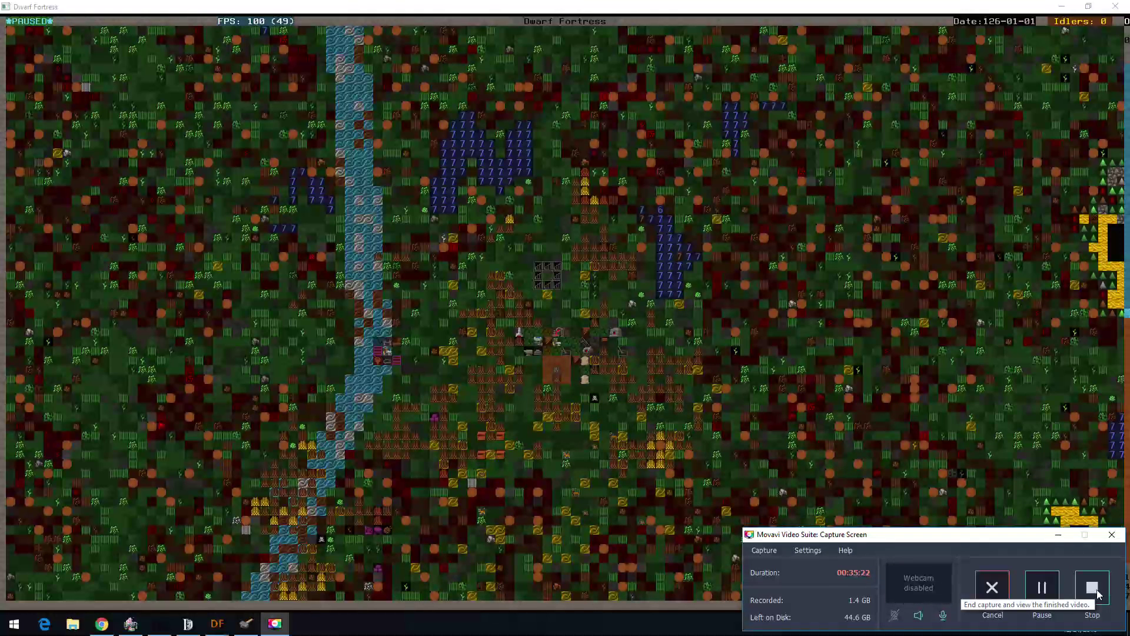